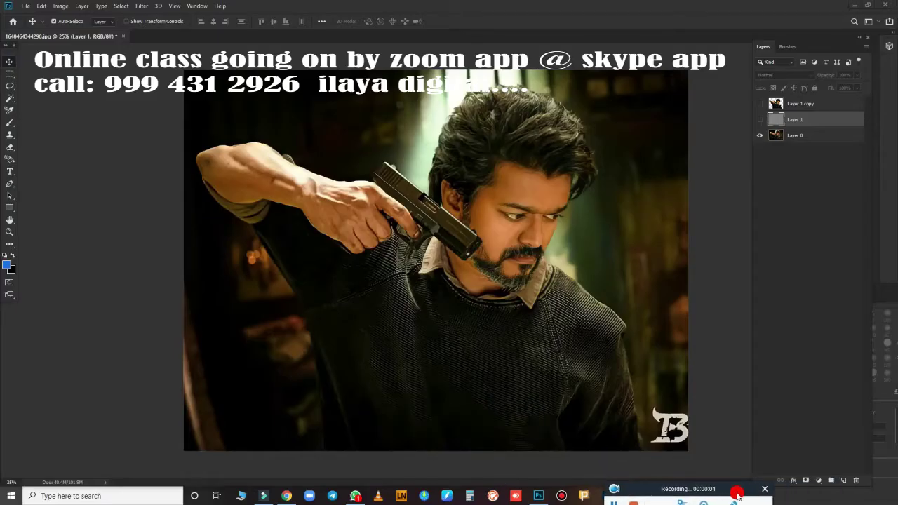
# Show the grey background and cut-out layers, then duplicate Layer 1 copy with Ctrl+J
pyautogui.click(760, 120)
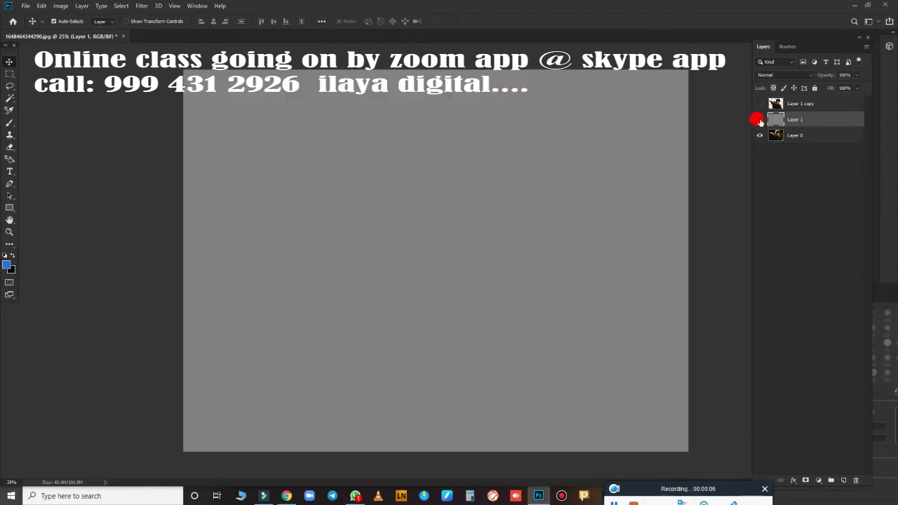
pyautogui.click(759, 104)
pyautogui.click(796, 105)
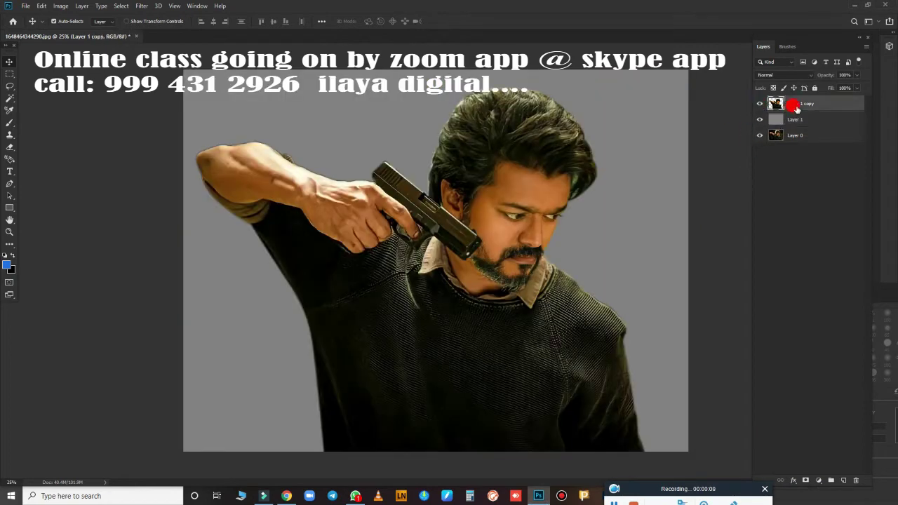
pyautogui.hotkey('ctrl', 'j')
pyautogui.scroll(3, 421, 246)
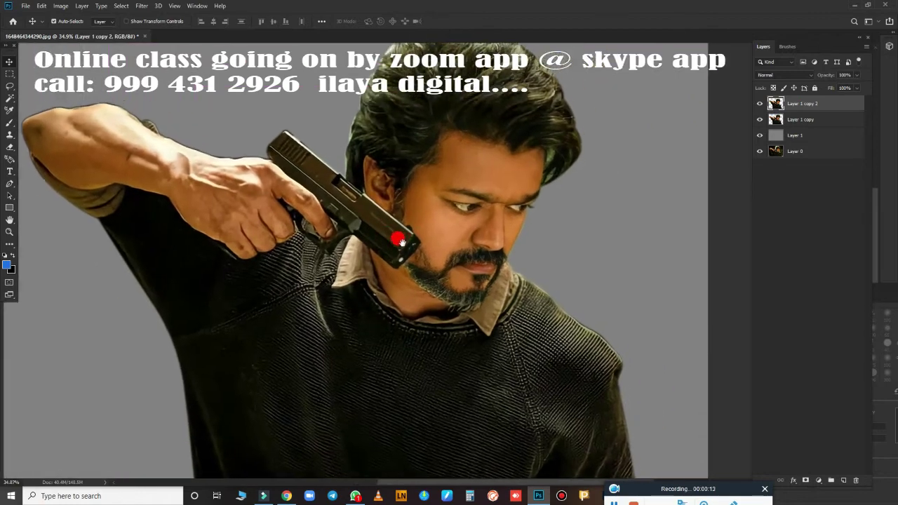
pyautogui.scroll(2, 435, 261)
pyautogui.scroll(-3, 401, 256)
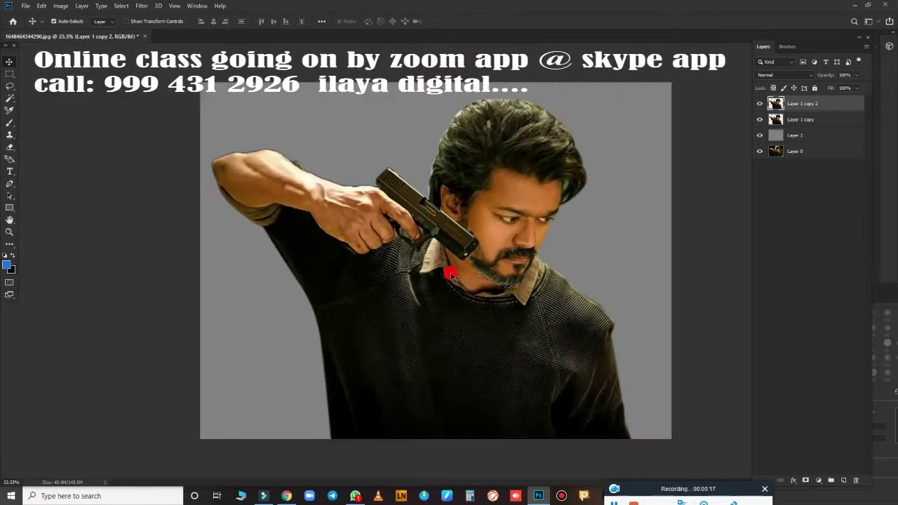
pyautogui.scroll(5, 445, 267)
pyautogui.scroll(2, 491, 274)
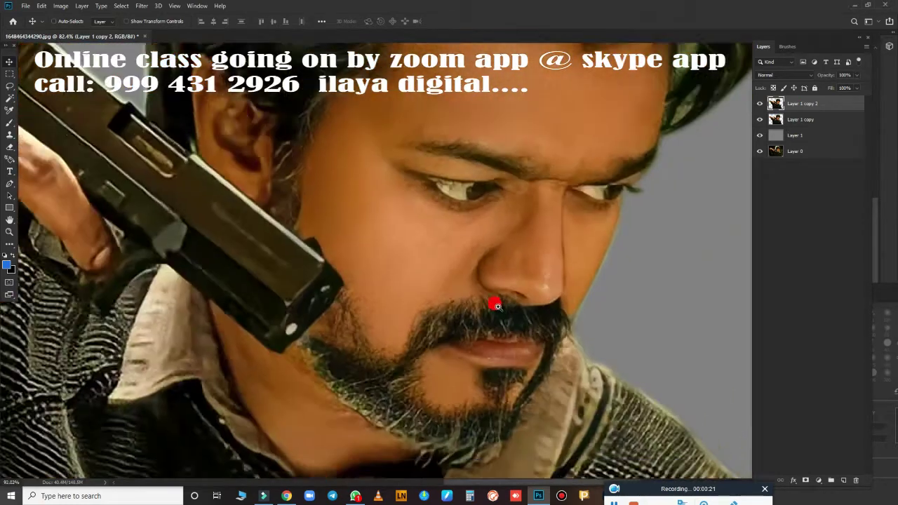
pyautogui.scroll(-5, 485, 301)
pyautogui.hotkey('alt', 'i')
# Brighten the duplicated portrait slightly with Brightness/Contrast
pyautogui.press('a')
pyautogui.press('c')
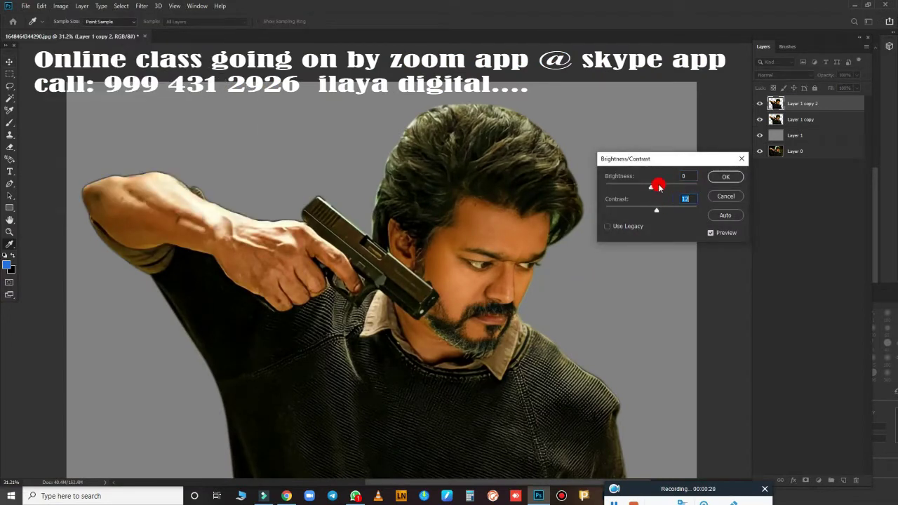
pyautogui.moveTo(658, 187); pyautogui.dragTo(655, 189)
pyautogui.click(724, 178)
# Add a Vibrance boost to the duplicated portrait layer
pyautogui.hotkey('alt', 'i')
pyautogui.press('a')
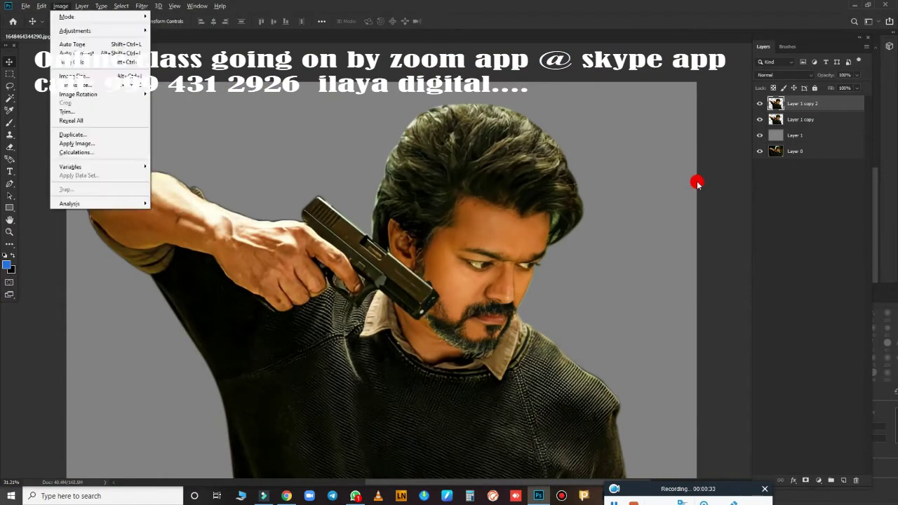
pyautogui.press('v')
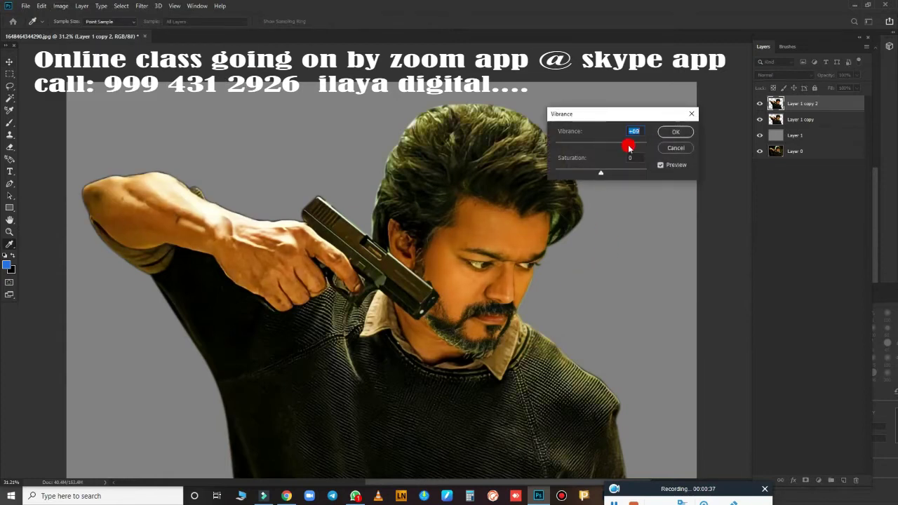
pyautogui.moveTo(629, 146); pyautogui.dragTo(608, 148)
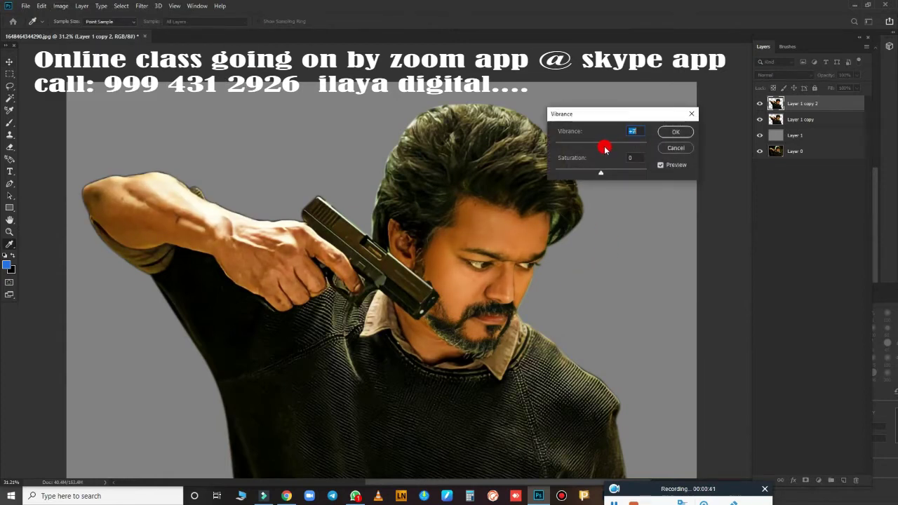
pyautogui.click(673, 149)
# Toggle the top portrait layer on and off to compare it with the unadjusted version
pyautogui.scroll(3, 542, 256)
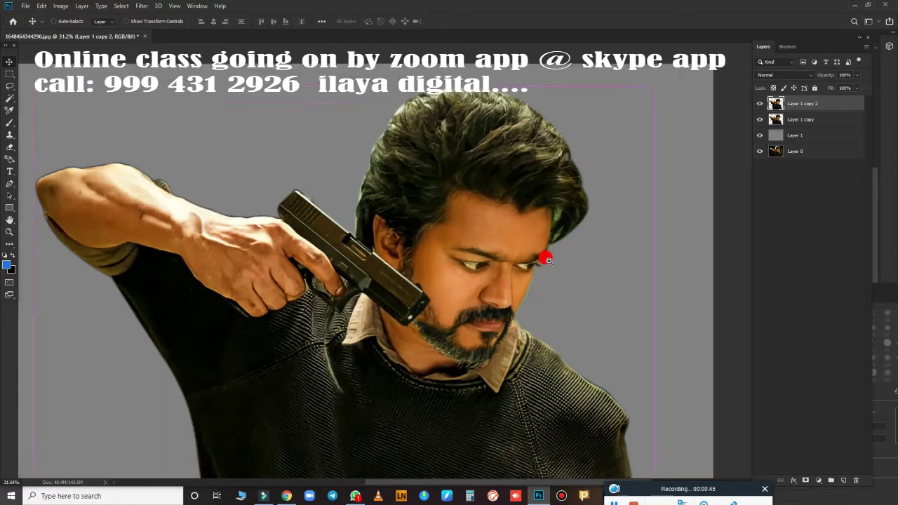
pyautogui.click(758, 104)
pyautogui.click(757, 104)
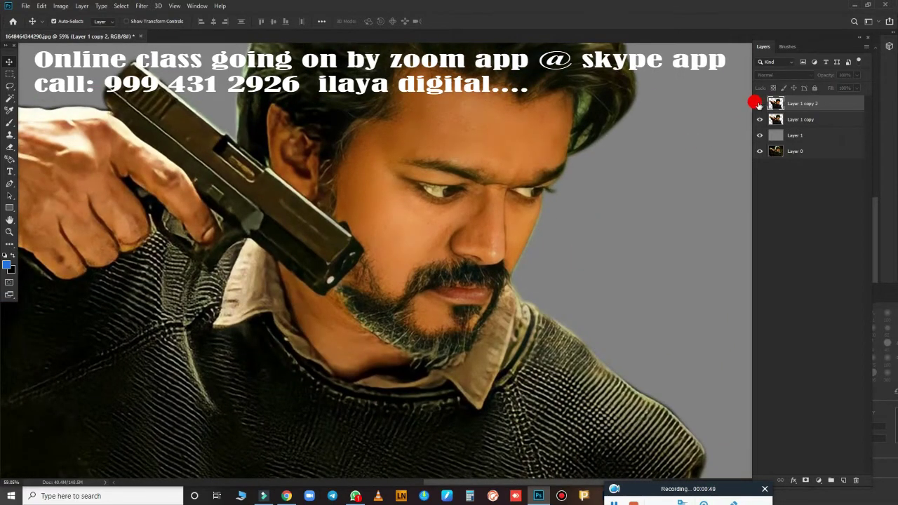
pyautogui.click(758, 104)
pyautogui.click(757, 103)
pyautogui.click(758, 104)
pyautogui.click(757, 104)
pyautogui.scroll(-2, 543, 247)
pyautogui.scroll(-2, 554, 265)
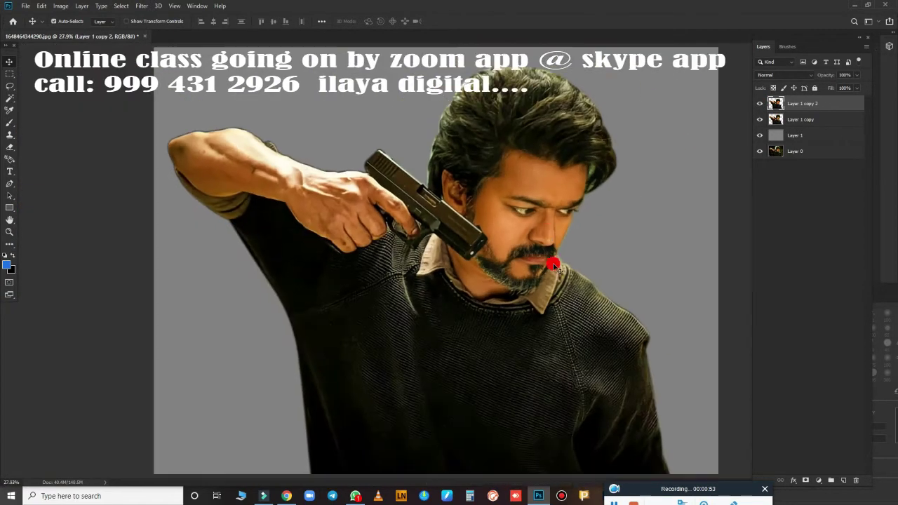
pyautogui.hotkey('ctrl', 'b')
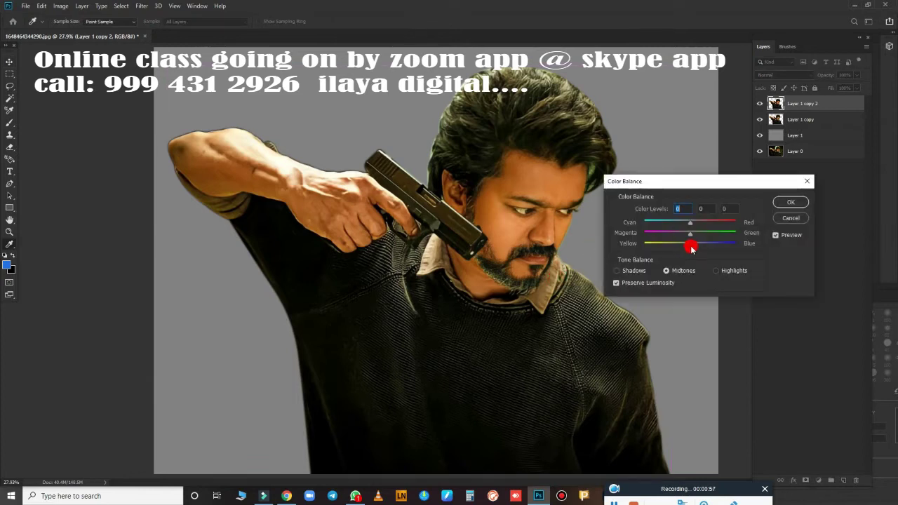
# Set the Color Balance highlights to 0, -7, +76, pushing them strongly toward blue
pyautogui.click(715, 270)
pyautogui.moveTo(726, 243); pyautogui.dragTo(720, 246)
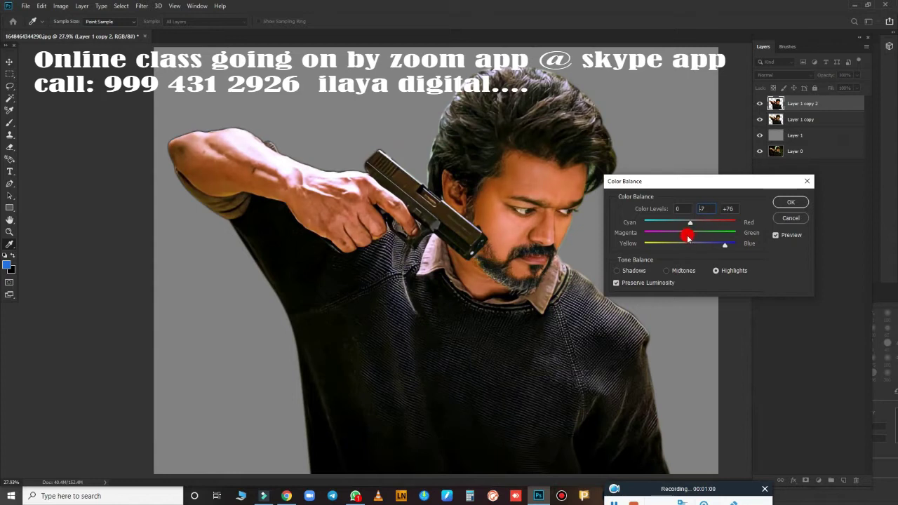
pyautogui.click(774, 205)
pyautogui.scroll(2, 580, 215)
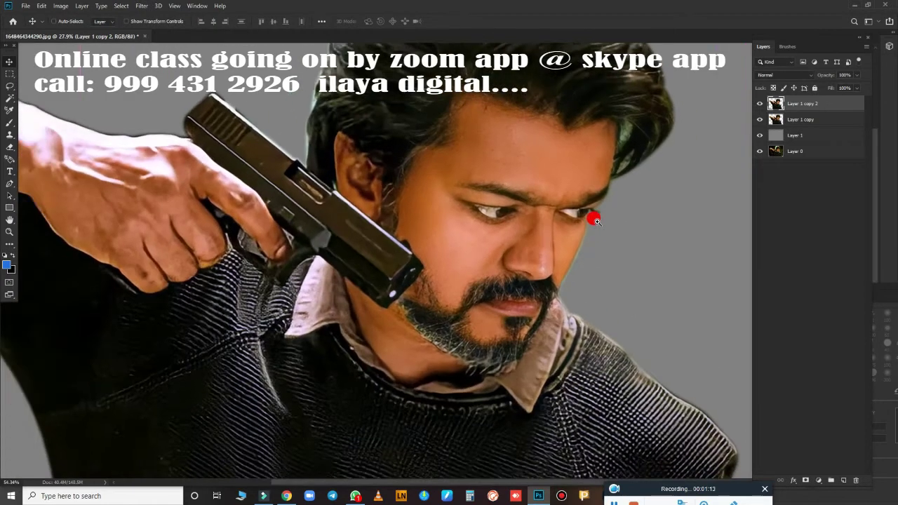
pyautogui.scroll(-4, 572, 216)
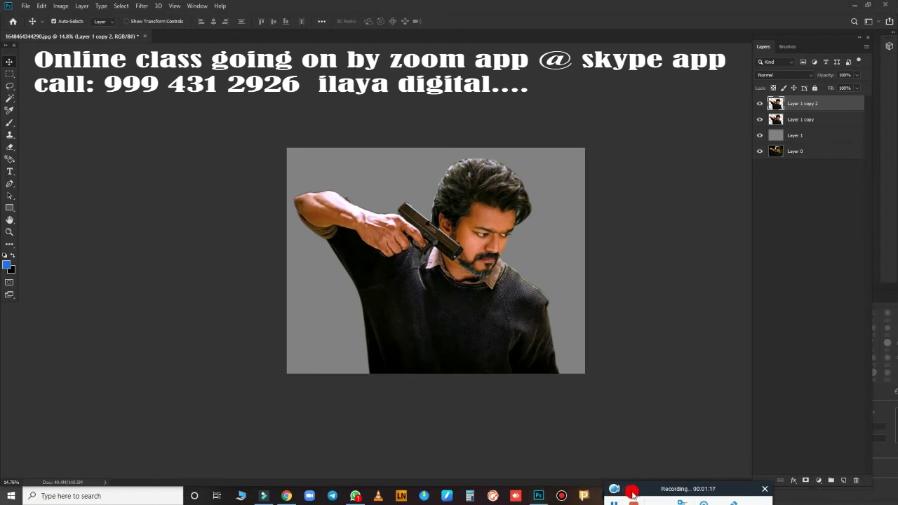
# Darken Layer 3 by lowering its Hue/Saturation lightness
pyautogui.scroll(-2, 653, 244)
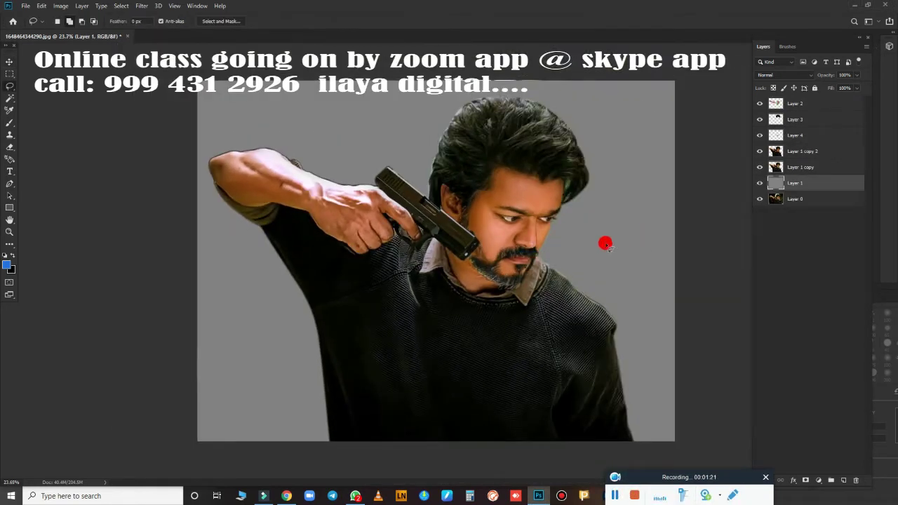
pyautogui.scroll(3, 603, 243)
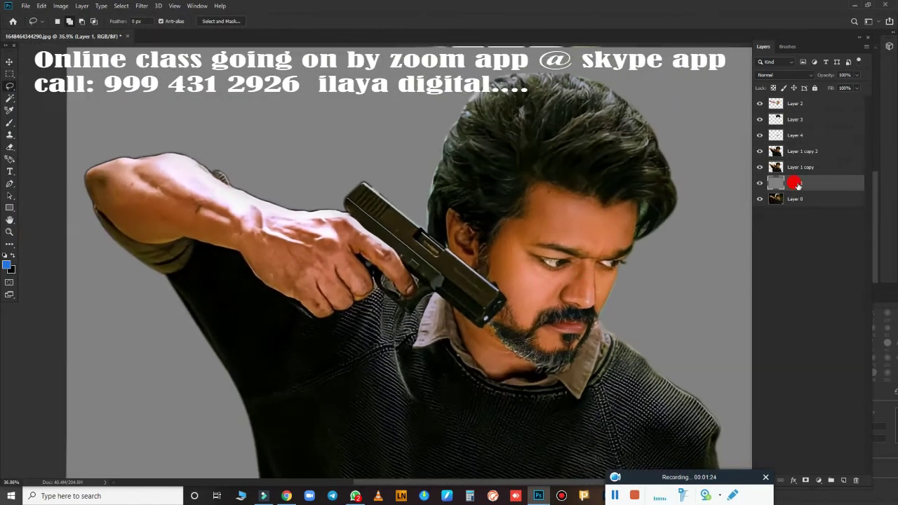
pyautogui.click(800, 120)
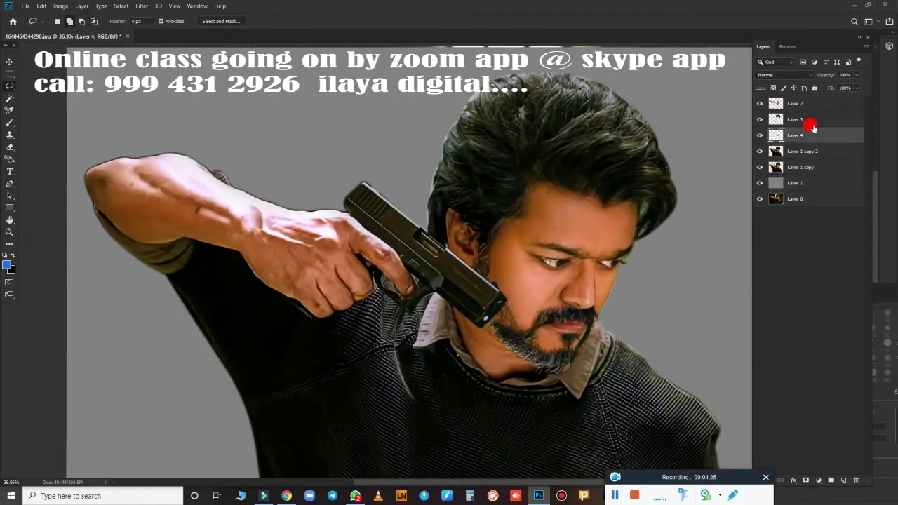
pyautogui.hotkey('ctrl', 'u')
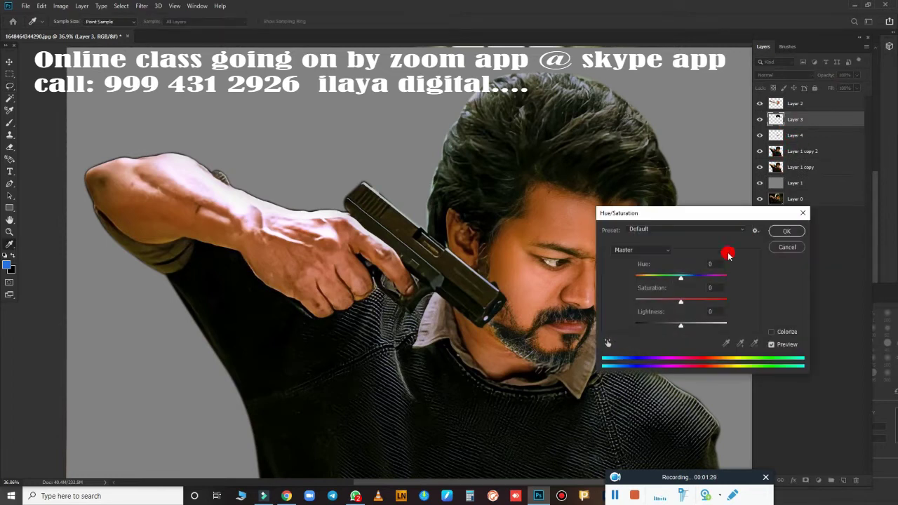
pyautogui.moveTo(681, 325); pyautogui.dragTo(632, 323)
pyautogui.click(795, 224)
# Darken Layer 4 with a Hue/Saturation lightness of -69
pyautogui.click(795, 136)
pyautogui.hotkey('ctrl', 'u')
pyautogui.moveTo(706, 214); pyautogui.dragTo(774, 206)
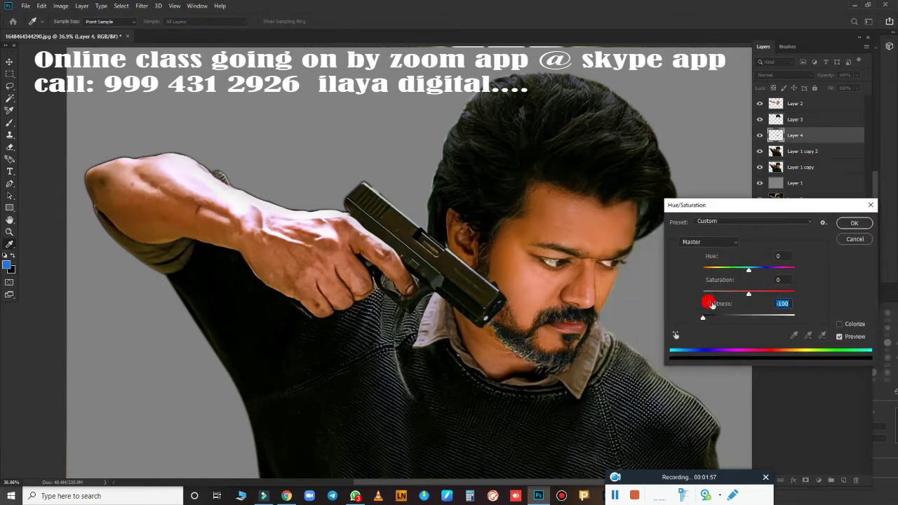
pyautogui.moveTo(706, 316); pyautogui.dragTo(684, 316)
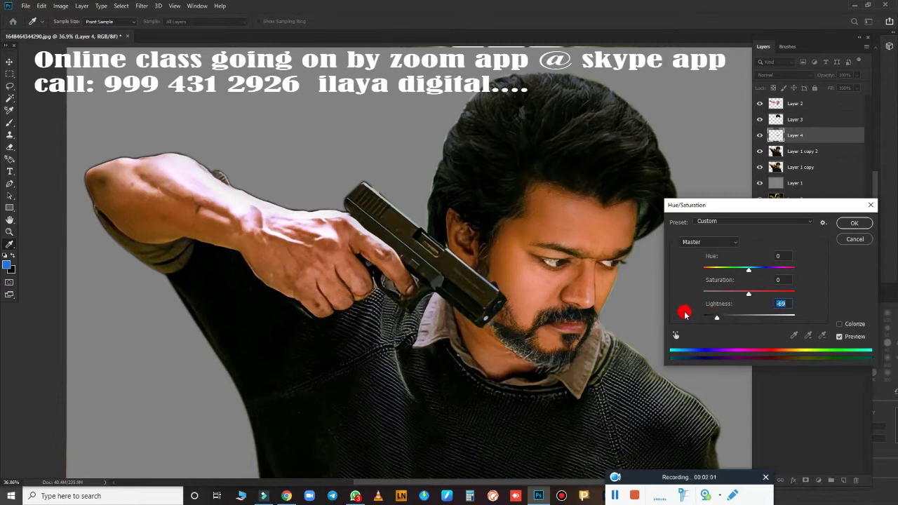
pyautogui.click(854, 223)
# Hide the other layers to isolate and check Layer 4's content, then show them again
pyautogui.moveTo(759, 119); pyautogui.dragTo(759, 103)
pyautogui.moveTo(763, 149); pyautogui.dragTo(759, 167)
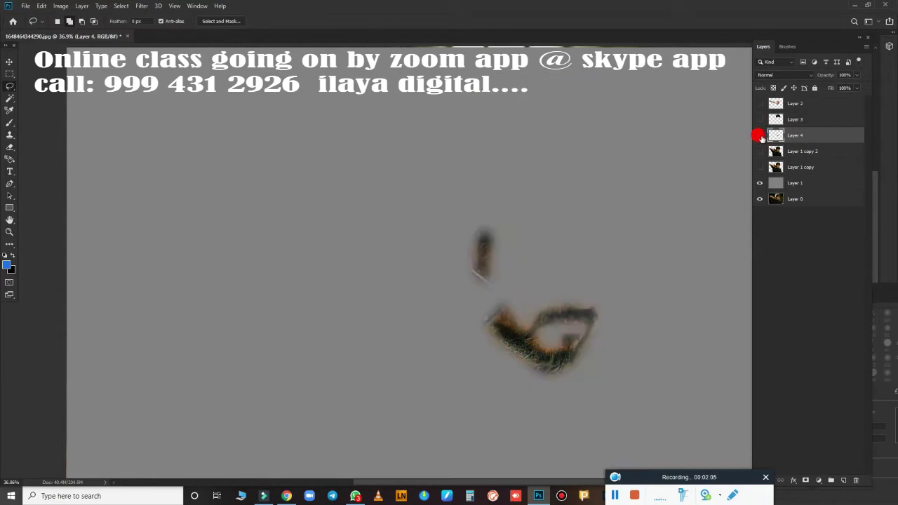
pyautogui.click(760, 134)
pyautogui.click(760, 134)
pyautogui.moveTo(759, 103); pyautogui.dragTo(759, 167)
# Darken Layer 4 further with a second Hue/Saturation lightness pass of -55
pyautogui.hotkey('ctrl', 'u')
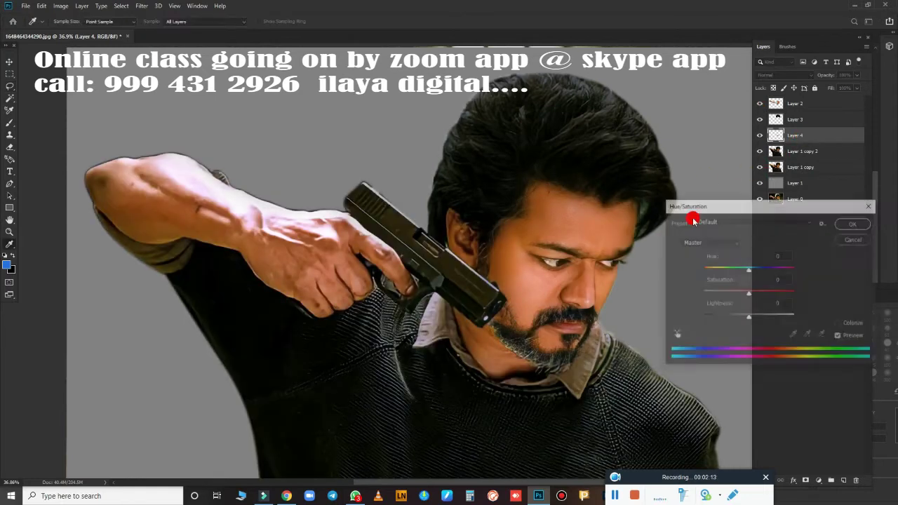
pyautogui.moveTo(747, 315)
pyautogui.mouseDown()
pyautogui.moveTo(706, 314)
pyautogui.moveTo(750, 315)
pyautogui.mouseUp()
pyautogui.click(846, 238)
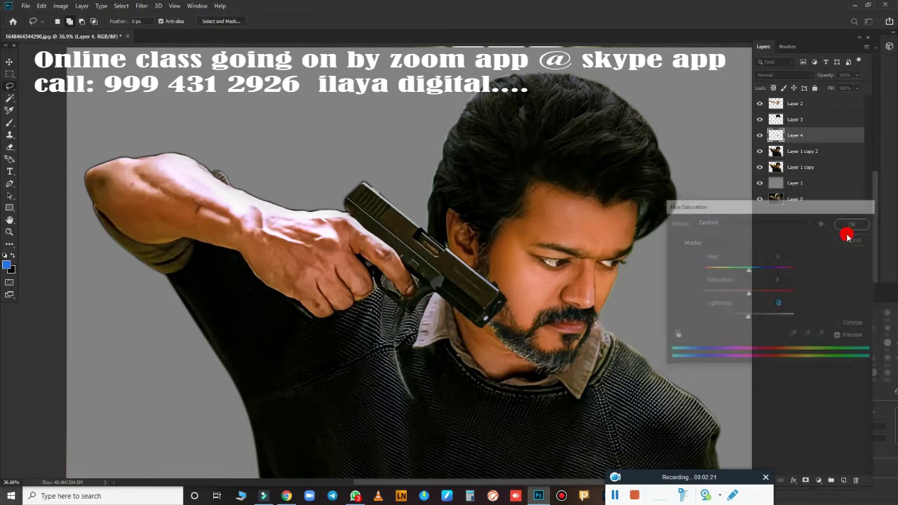
pyautogui.scroll(-3, 651, 245)
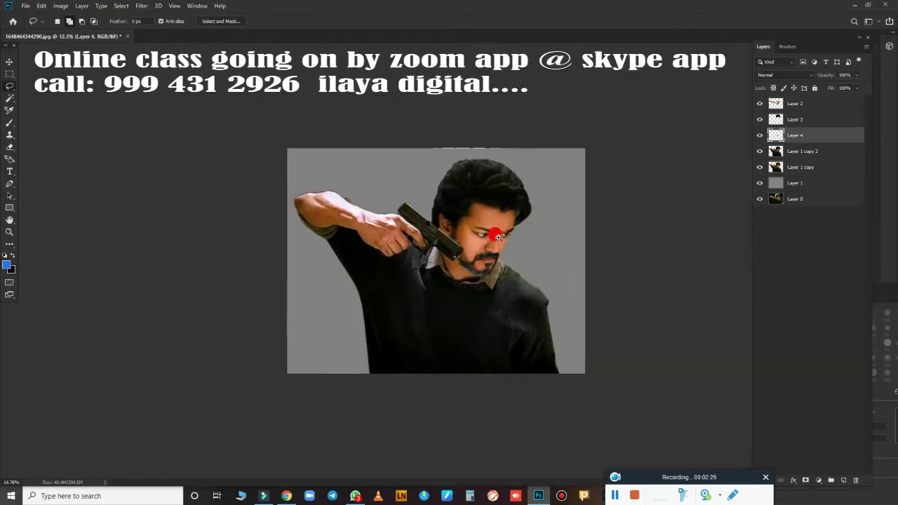
pyautogui.scroll(5, 491, 210)
# Add an empty Layer 5 above Layer 2 and rotate the canvas view to angle the face
pyautogui.click(813, 111)
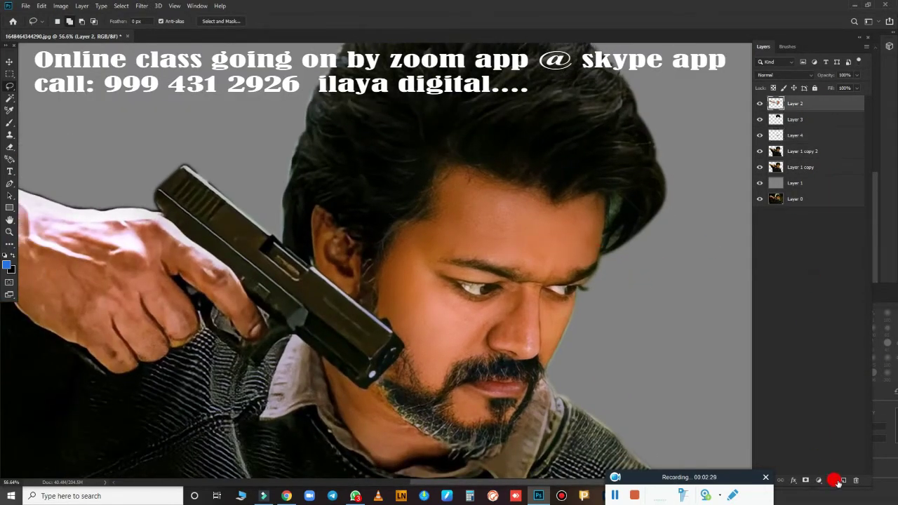
pyautogui.click(842, 481)
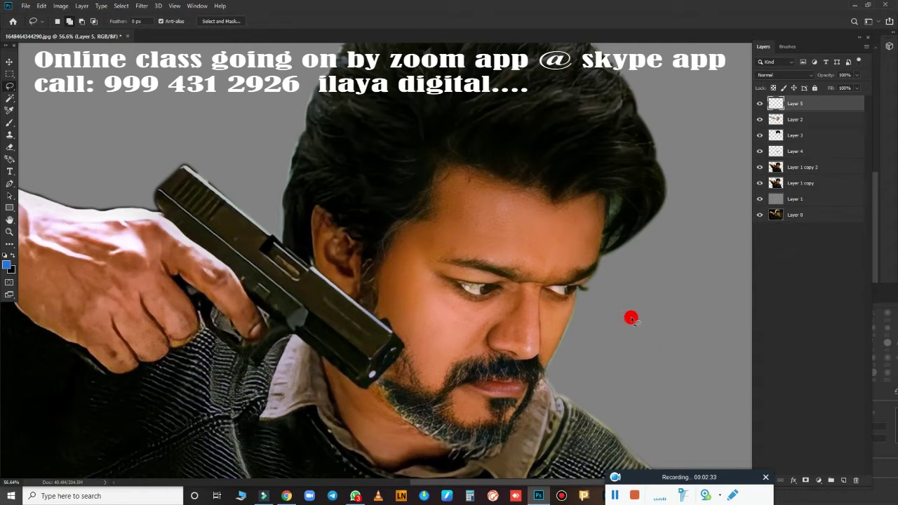
pyautogui.press('r')
pyautogui.moveTo(627, 284)
pyautogui.mouseDown()
pyautogui.moveTo(428, 170)
pyautogui.moveTo(519, 226)
pyautogui.mouseUp()
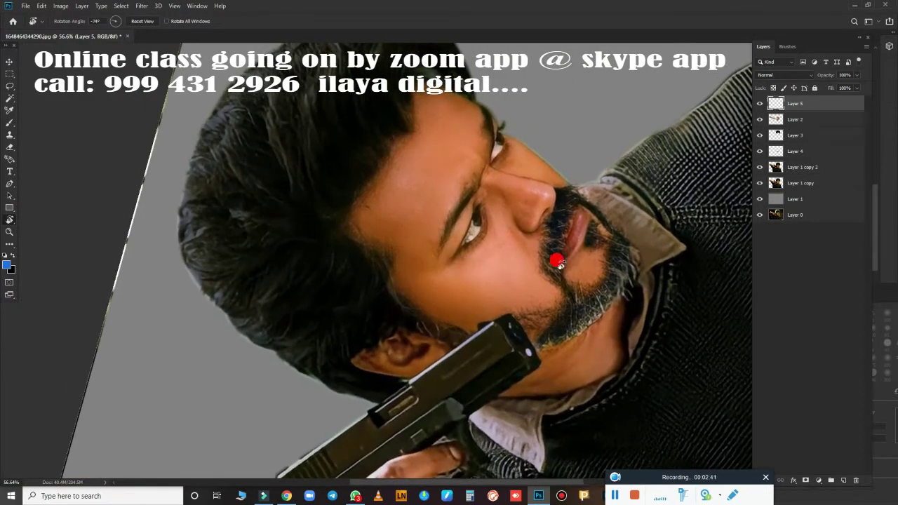
# Zoom in closer on the face
pyautogui.scroll(2, 558, 263)
pyautogui.scroll(2, 603, 265)
pyautogui.scroll(2, 641, 266)
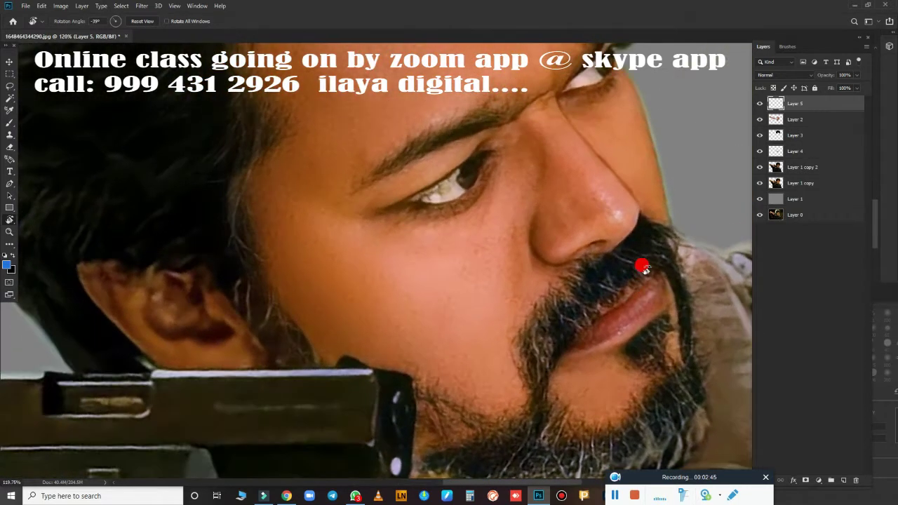
pyautogui.scroll(1, 642, 267)
pyautogui.scroll(1, 628, 257)
pyautogui.scroll(1, 541, 297)
pyautogui.scroll(1, 553, 304)
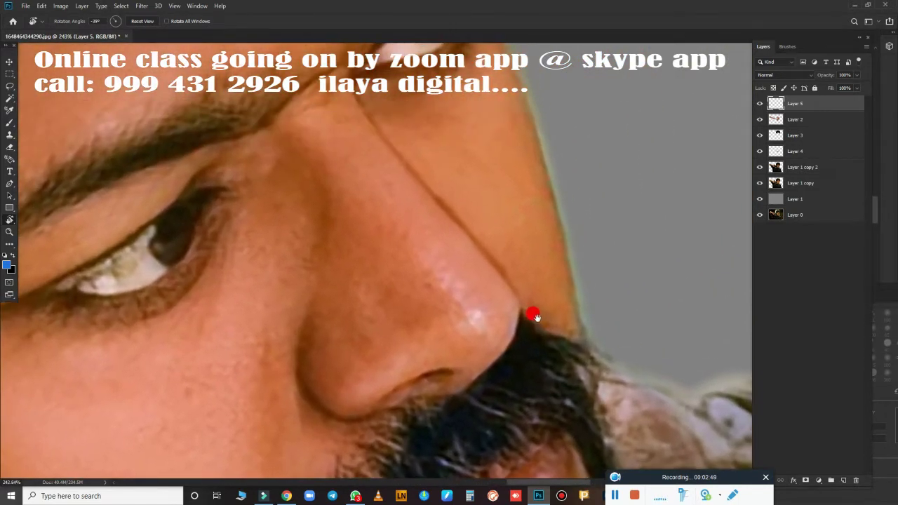
pyautogui.scroll(1, 530, 317)
# Start a Pen path at the top of the nose bridge
pyautogui.press('p')
pyautogui.scroll(3, 424, 246)
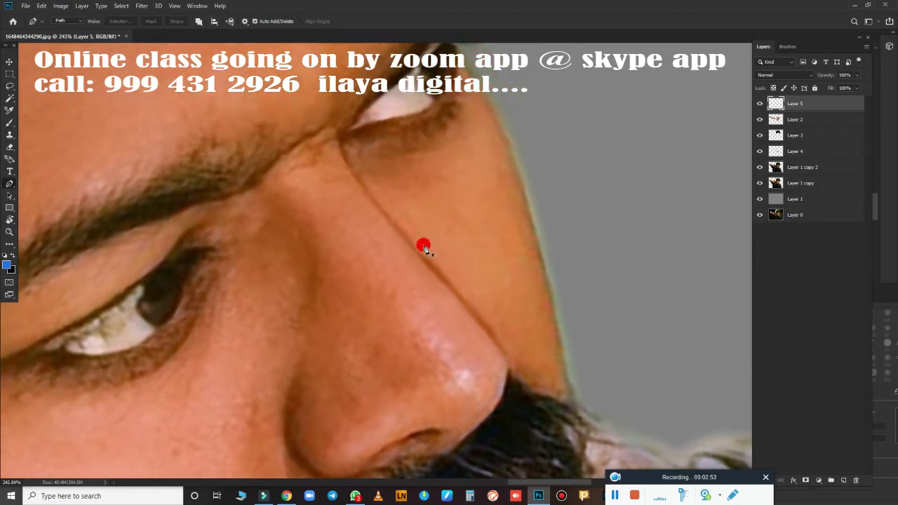
pyautogui.scroll(-1, 426, 244)
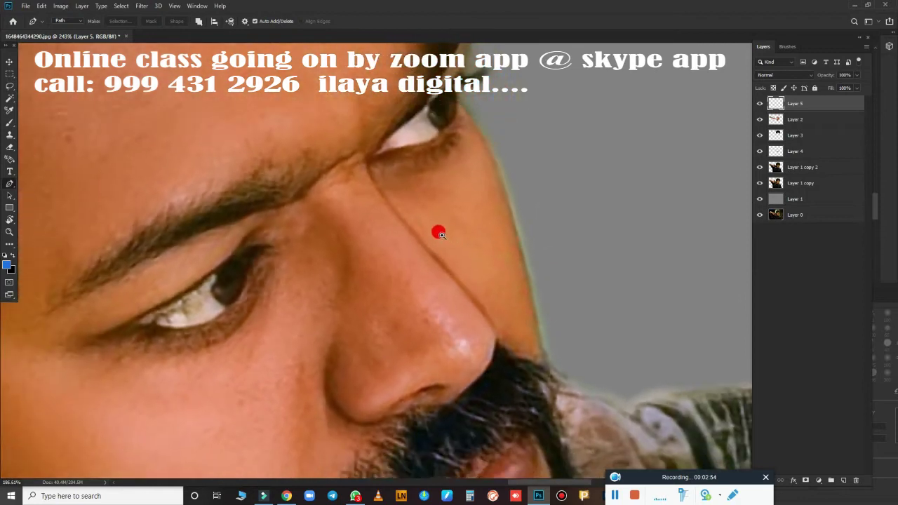
pyautogui.click(367, 153)
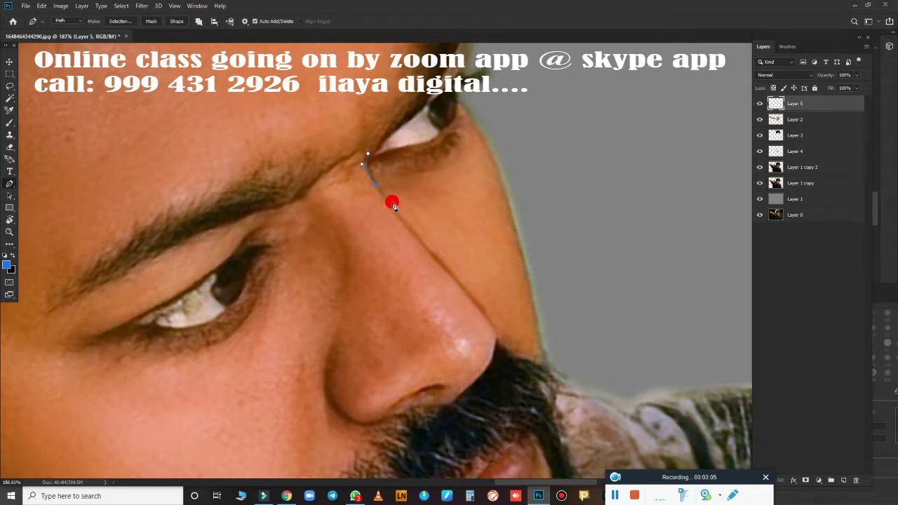
pyautogui.scroll(-2, 414, 210)
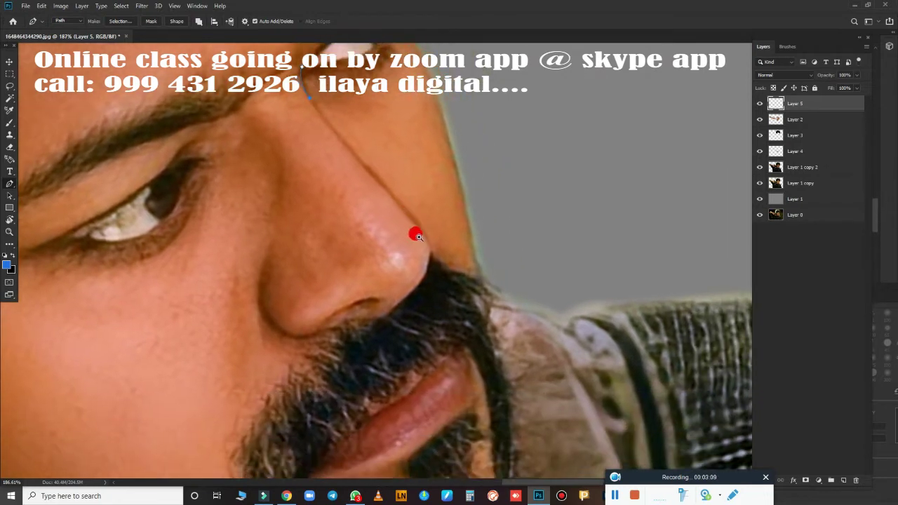
pyautogui.scroll(1, 415, 232)
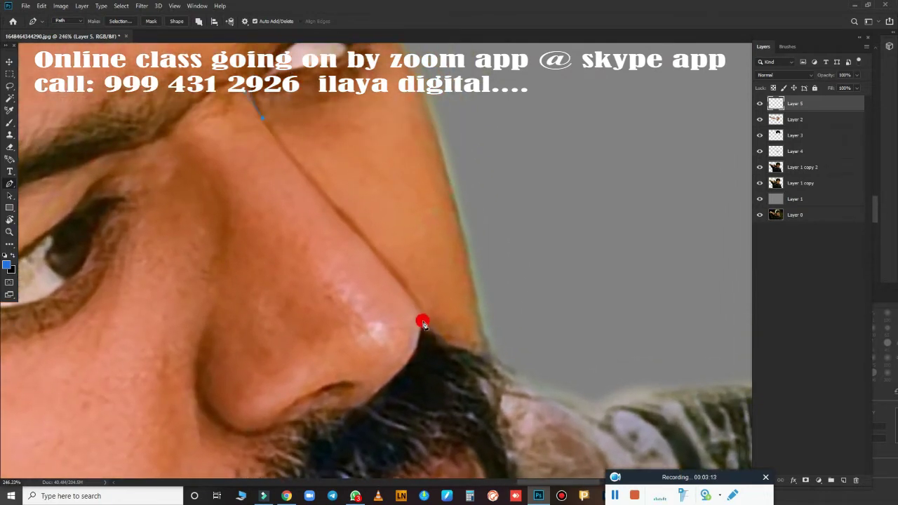
pyautogui.moveTo(422, 321); pyautogui.dragTo(421, 336)
pyautogui.press('Escape')
pyautogui.press('Escape')
# Continue the curved path below the nose tip and around the nostril base up to the brow
pyautogui.moveTo(411, 270)
pyautogui.mouseDown()
pyautogui.moveTo(505, 250)
pyautogui.moveTo(528, 222)
pyautogui.moveTo(522, 234)
pyautogui.mouseUp()
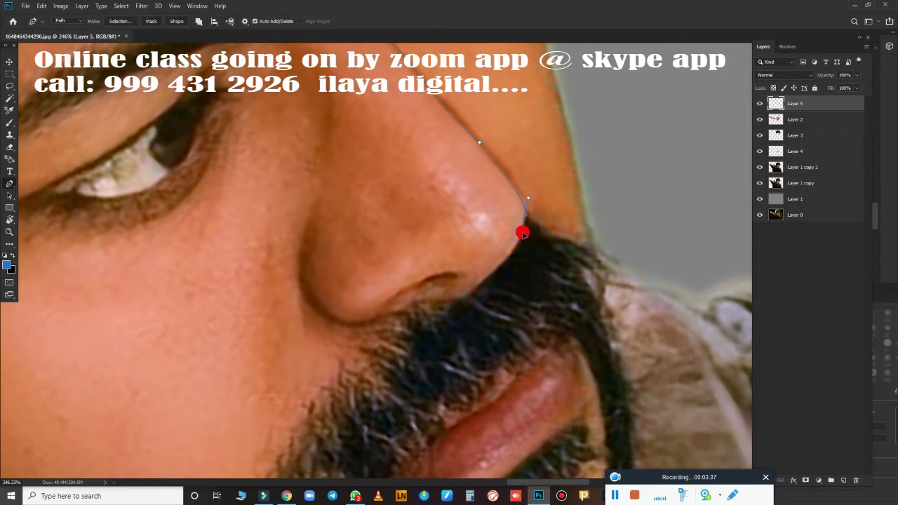
pyautogui.keyDown('alt'); pyautogui.click(526, 215); pyautogui.keyUp('alt')
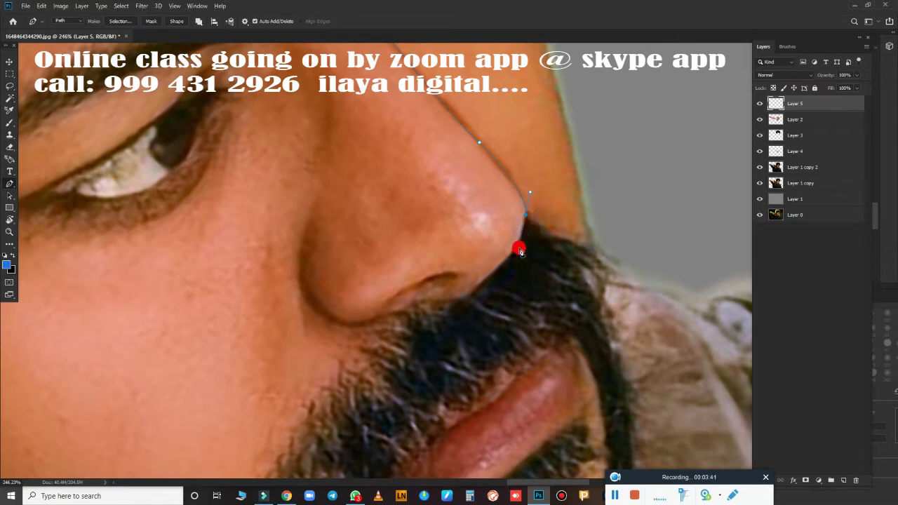
pyautogui.moveTo(507, 258); pyautogui.dragTo(490, 275)
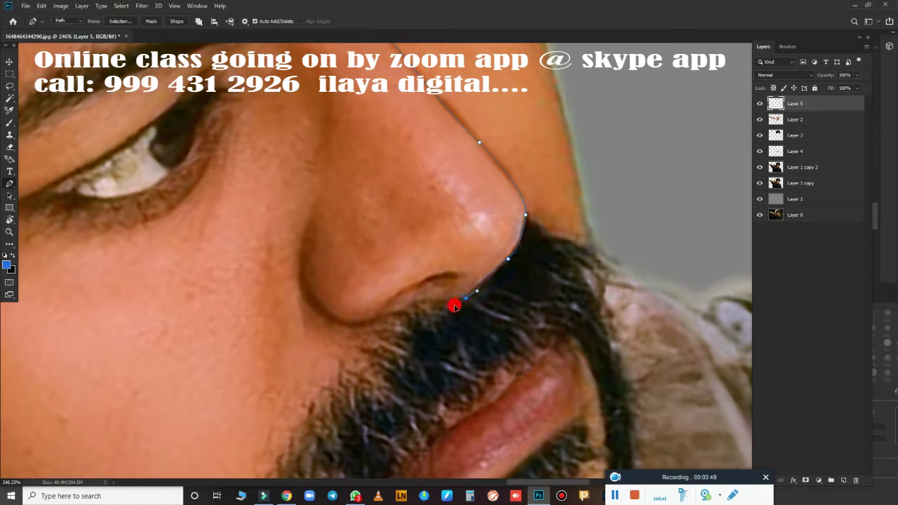
pyautogui.hotkey('ctrl', 'z')
pyautogui.moveTo(472, 292); pyautogui.dragTo(414, 339)
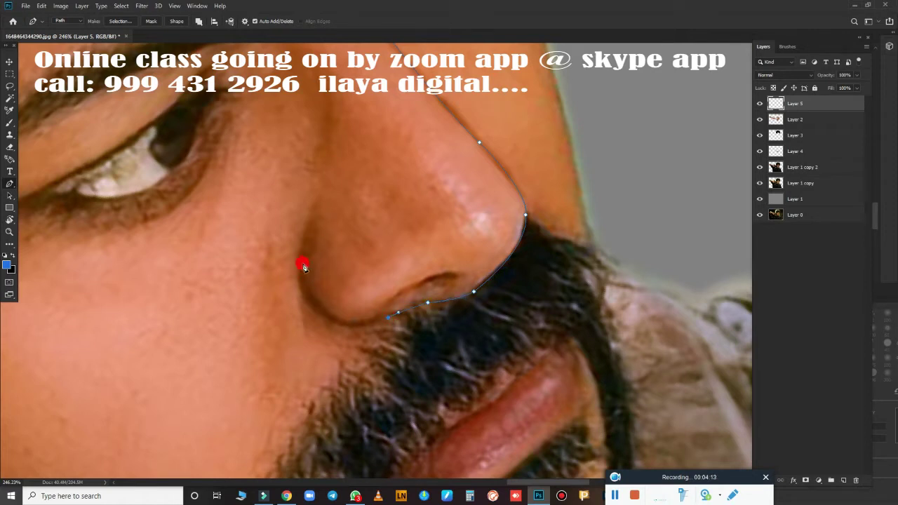
pyautogui.moveTo(300, 258); pyautogui.dragTo(304, 158)
pyautogui.scroll(3, 369, 176)
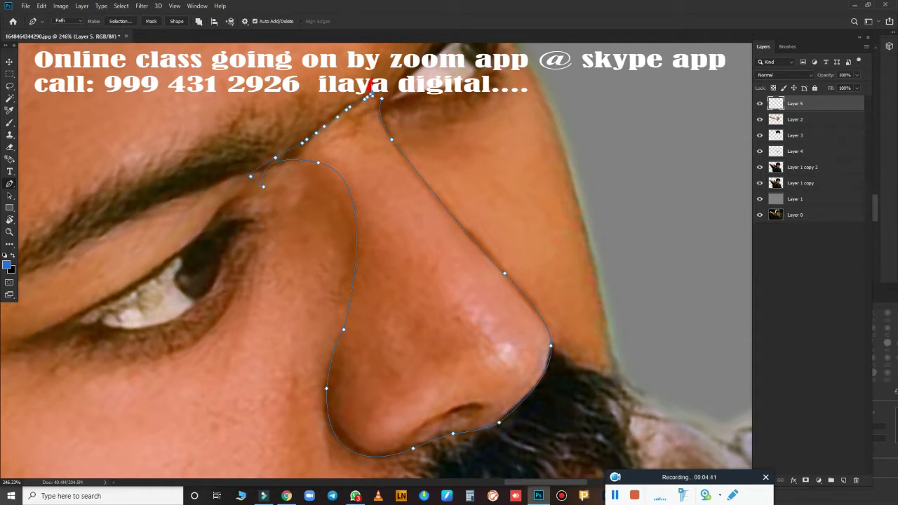
pyautogui.keyDown('alt'); pyautogui.scroll(-5, 505, 348); pyautogui.keyUp('alt')
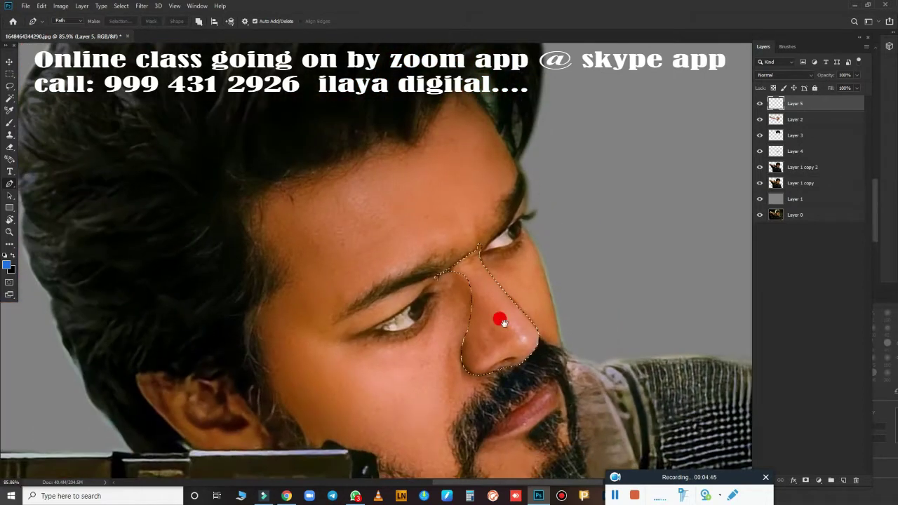
pyautogui.press('r')
pyautogui.keyDown('alt'); pyautogui.scroll(5, 537, 291); pyautogui.keyUp('alt')
# Tilt and zoom the view to work along the nose
pyautogui.keyDown('alt'); pyautogui.scroll(2, 537, 291); pyautogui.keyUp('alt')
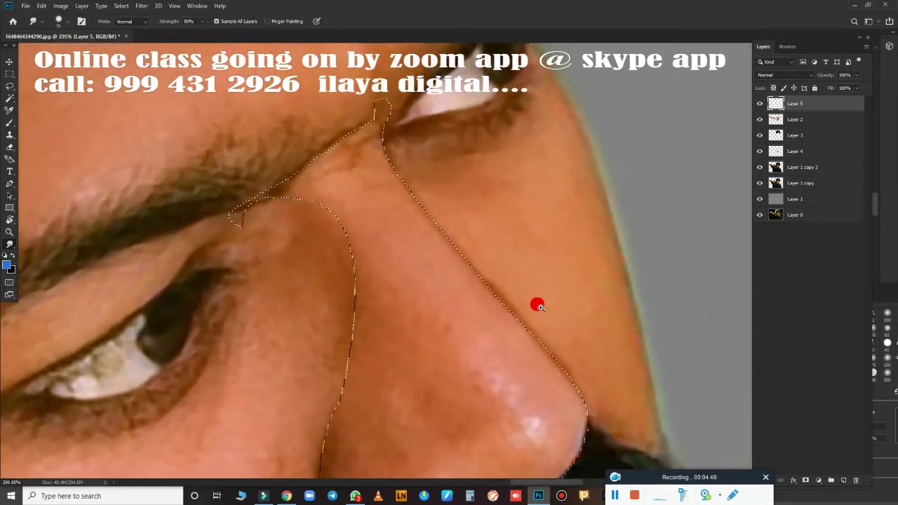
pyautogui.press('r')
pyautogui.moveTo(441, 264); pyautogui.dragTo(446, 306)
pyautogui.scroll(3, 447, 306)
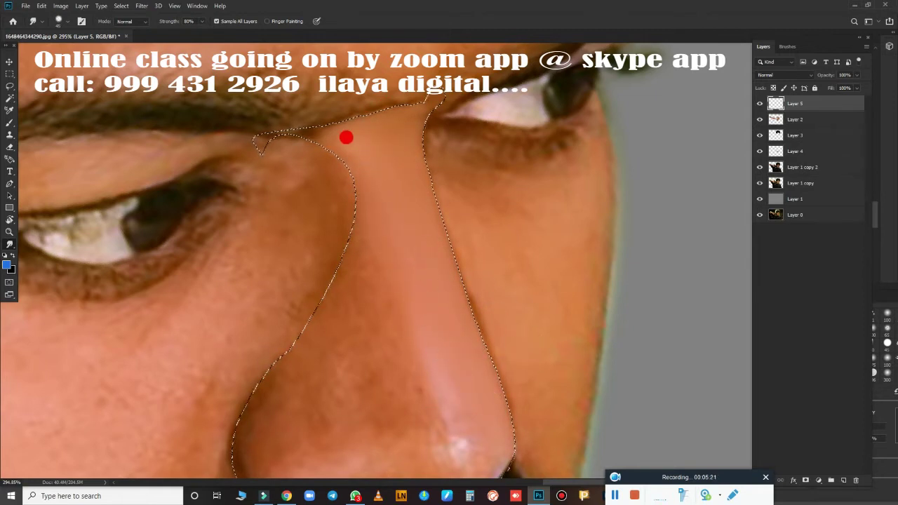
pyautogui.scroll(-5, 463, 274)
pyautogui.scroll(2, 425, 232)
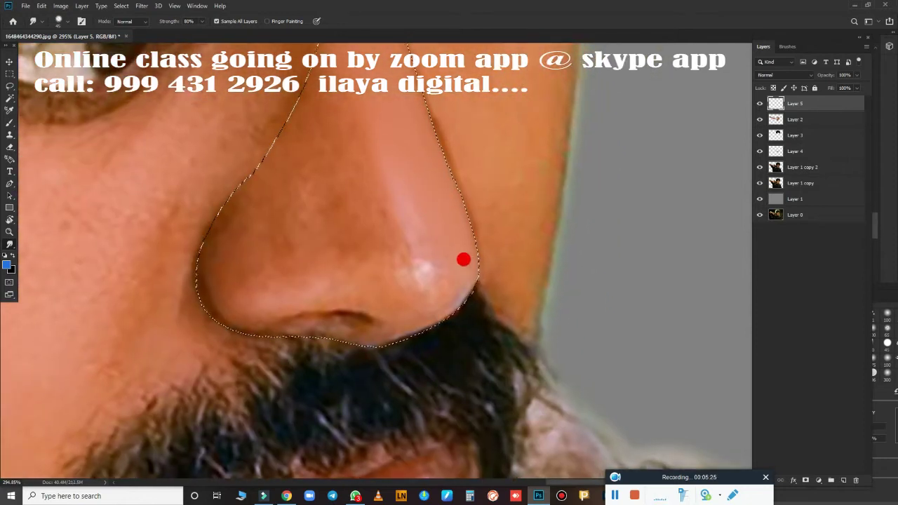
pyautogui.scroll(2, 525, 281)
pyautogui.scroll(-3, 525, 280)
pyautogui.scroll(1, 521, 270)
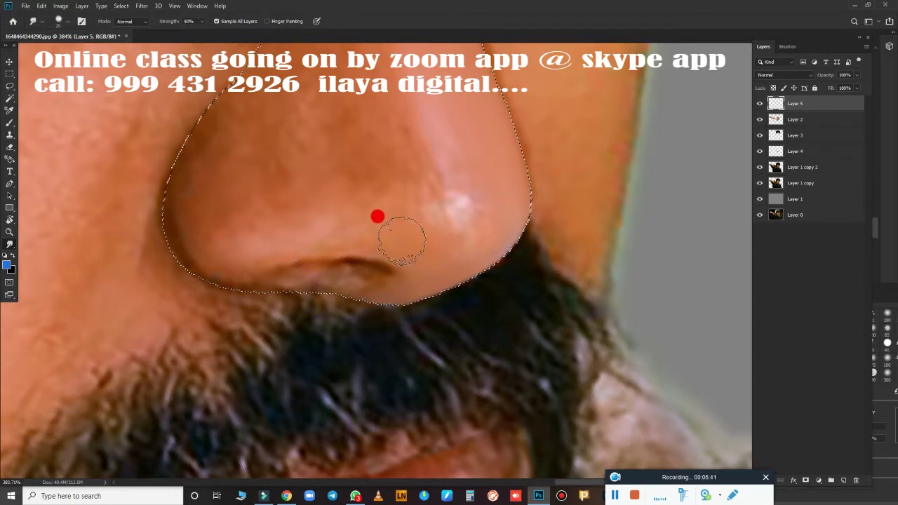
# Smudge the skin along the nose's selection edges, right side and over the tip
pyautogui.press('r')
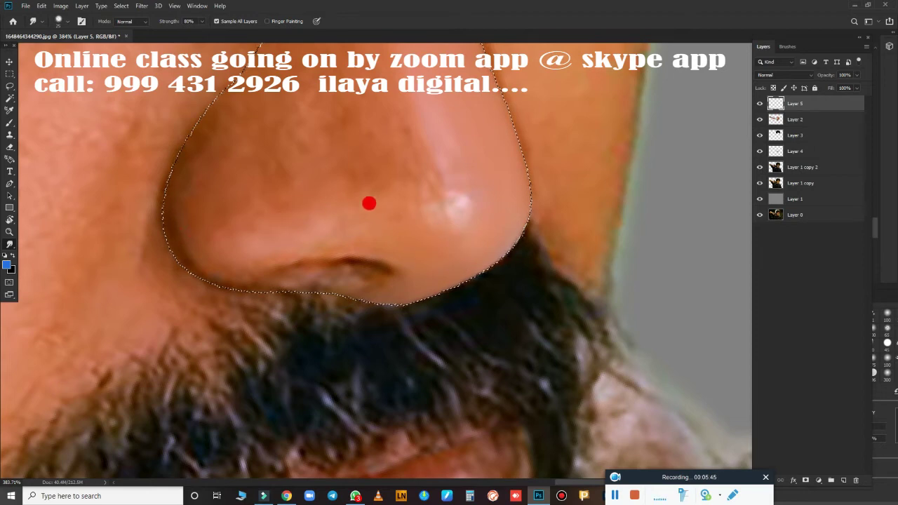
pyautogui.moveTo(369, 200)
pyautogui.mouseDown()
pyautogui.moveTo(526, 94)
pyautogui.moveTo(539, 189)
pyautogui.moveTo(527, 281)
pyautogui.mouseUp()
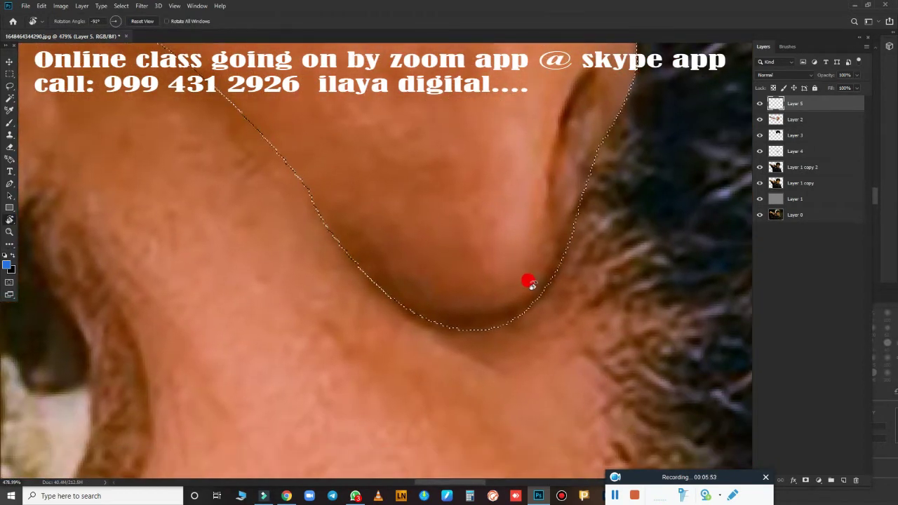
pyautogui.moveTo(475, 320)
pyautogui.mouseDown()
pyautogui.moveTo(353, 257)
pyautogui.moveTo(321, 206)
pyautogui.moveTo(445, 315)
pyautogui.moveTo(565, 229)
pyautogui.mouseUp()
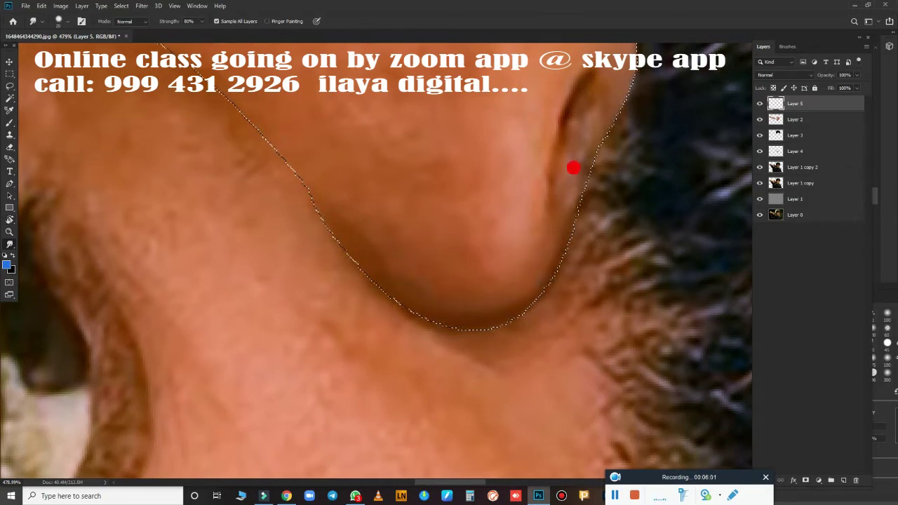
pyautogui.moveTo(573, 167)
pyautogui.mouseDown()
pyautogui.moveTo(597, 111)
pyautogui.moveTo(571, 201)
pyautogui.moveTo(582, 166)
pyautogui.mouseUp()
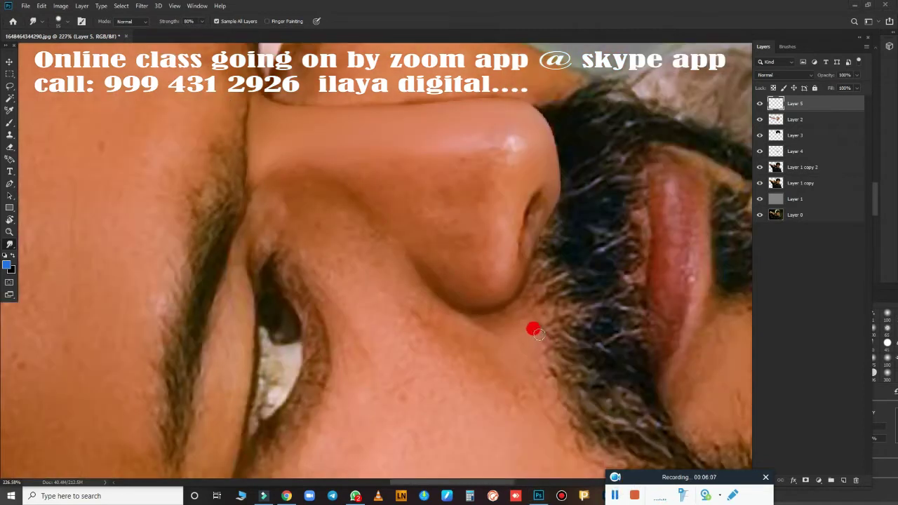
pyautogui.hotkey('ctrl', 'shift', 'd')
pyautogui.scroll(3, 541, 319)
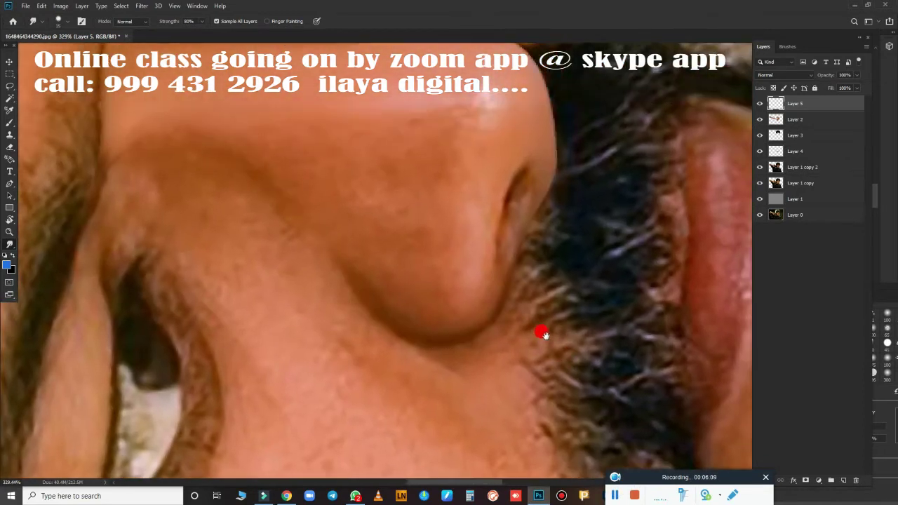
pyautogui.moveTo(436, 308)
pyautogui.mouseDown()
pyautogui.moveTo(320, 226)
pyautogui.moveTo(386, 307)
pyautogui.mouseUp()
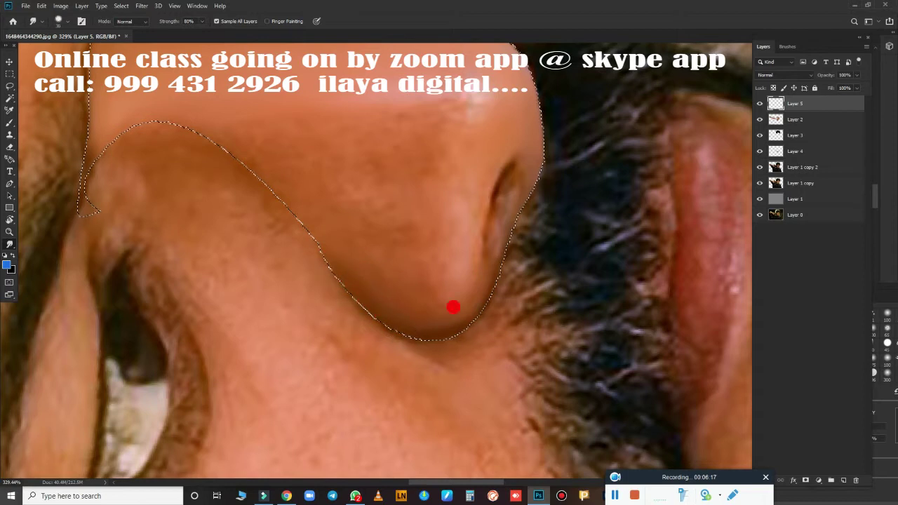
pyautogui.moveTo(453, 306)
pyautogui.mouseDown()
pyautogui.moveTo(485, 267)
pyautogui.moveTo(477, 122)
pyautogui.moveTo(481, 131)
pyautogui.moveTo(533, 134)
pyautogui.moveTo(459, 184)
pyautogui.moveTo(457, 166)
pyautogui.moveTo(454, 200)
pyautogui.moveTo(479, 133)
pyautogui.mouseUp()
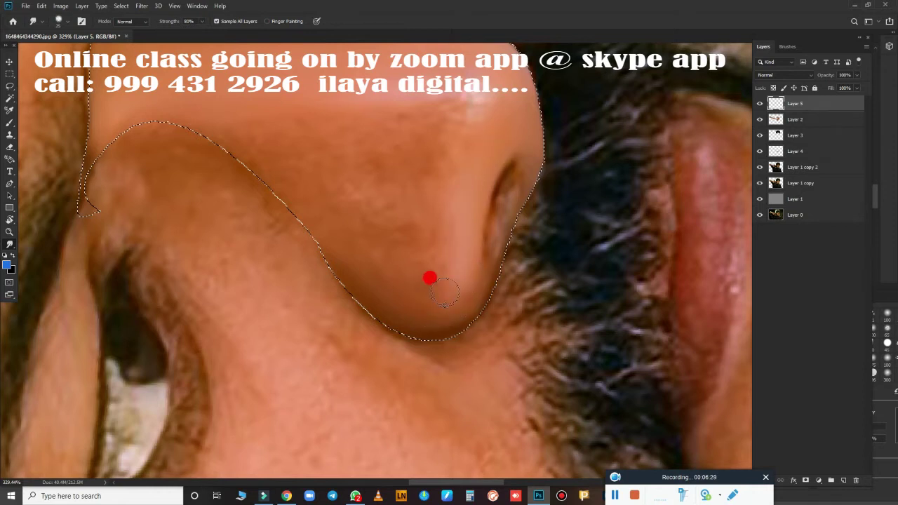
pyautogui.moveTo(419, 284)
pyautogui.mouseDown()
pyautogui.moveTo(457, 200)
pyautogui.moveTo(451, 264)
pyautogui.moveTo(439, 241)
pyautogui.moveTo(486, 202)
pyautogui.mouseUp()
pyautogui.scroll(-2, 512, 225)
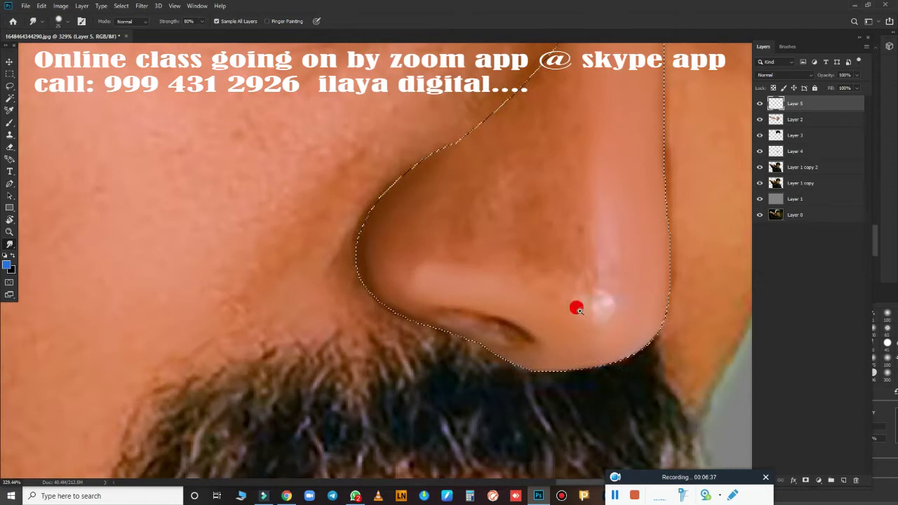
pyautogui.scroll(2, 578, 304)
pyautogui.scroll(1, 587, 311)
# Paint over the nostril with a soft Mixer Brush preset set to Very Wet, Light Mix
pyautogui.press('b')
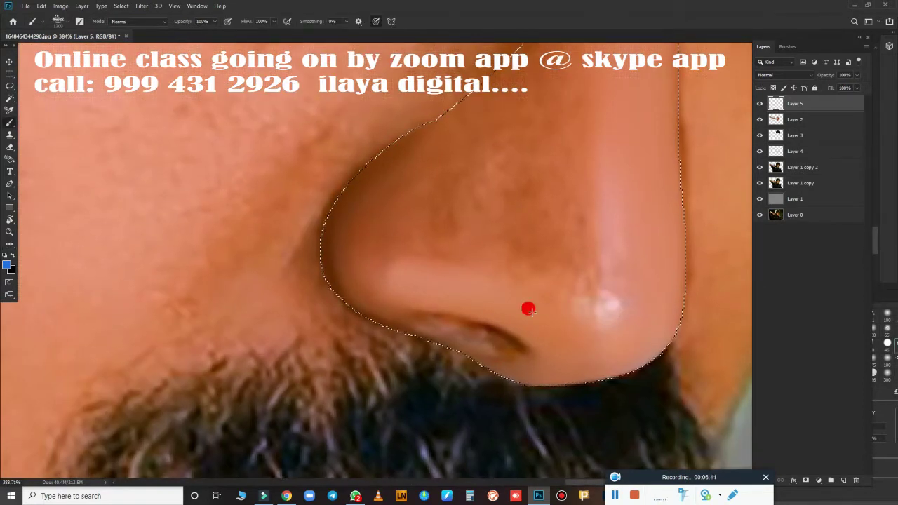
pyautogui.rightClick(566, 281)
pyautogui.hotkey('shift', 'b')
pyautogui.hotkey('shift', 'b')
pyautogui.hotkey('shift', 'b')
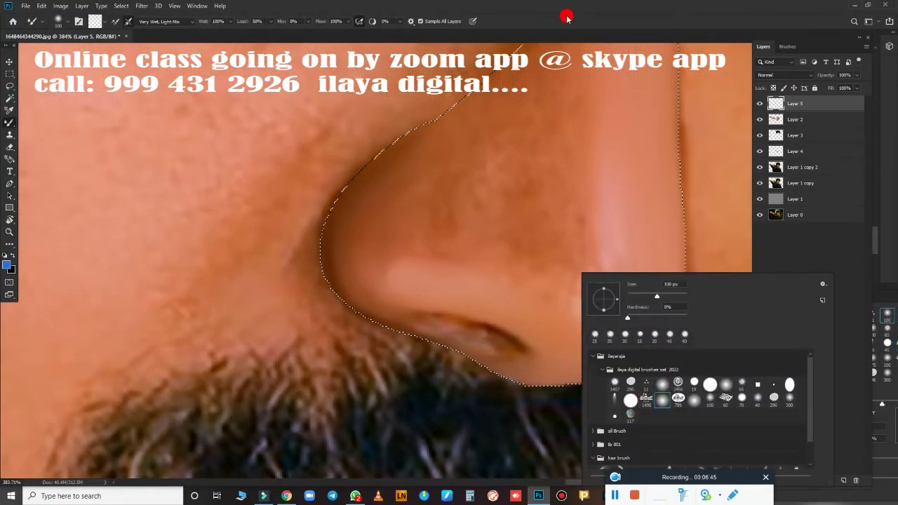
pyautogui.scroll(-2, 504, 308)
pyautogui.scroll(3, 578, 270)
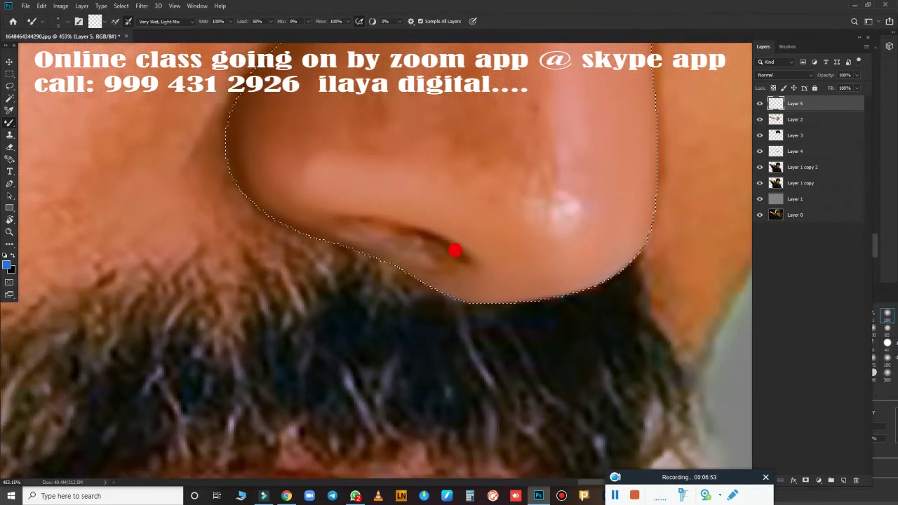
pyautogui.press('r')
pyautogui.moveTo(525, 223)
pyautogui.mouseDown()
pyautogui.moveTo(547, 158)
pyautogui.moveTo(435, 262)
pyautogui.mouseUp()
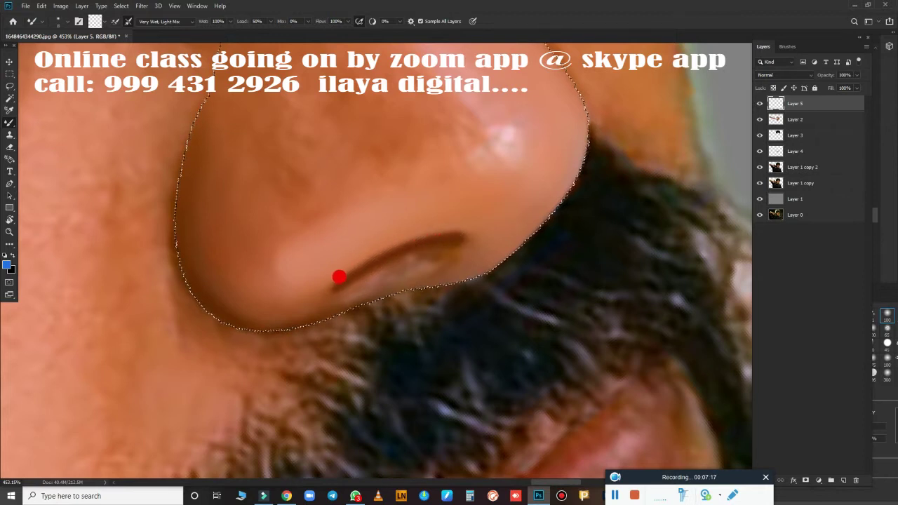
pyautogui.press('r')
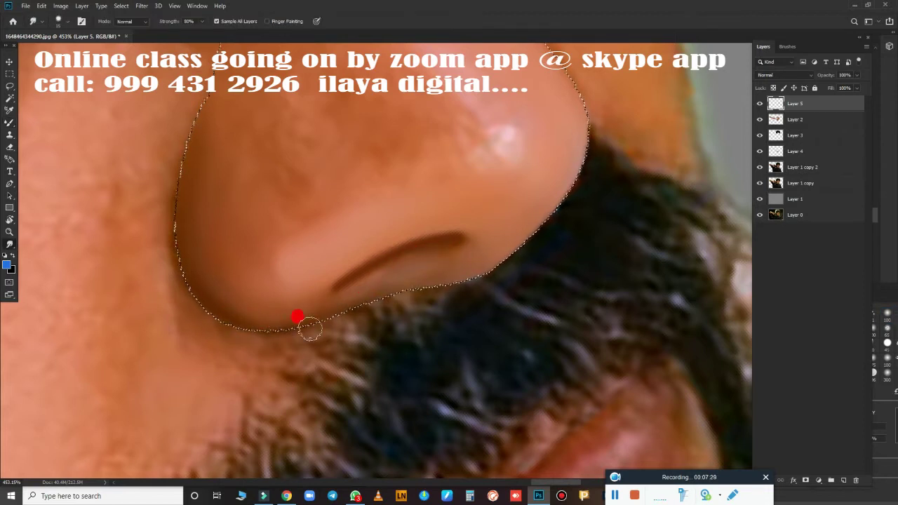
# Smudge the nose-tip highlight, the left edge and the lower edge up to the nostril
pyautogui.moveTo(480, 142)
pyautogui.mouseDown()
pyautogui.moveTo(469, 110)
pyautogui.moveTo(416, 278)
pyautogui.mouseUp()
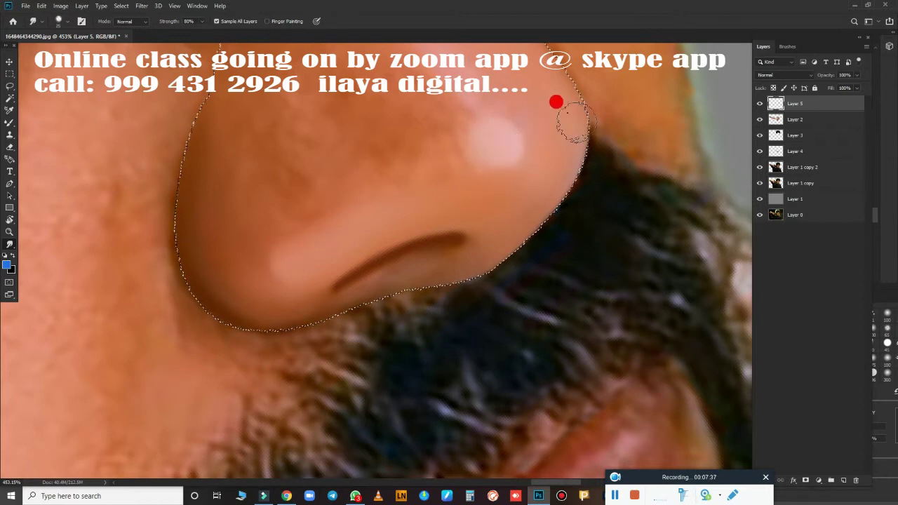
pyautogui.moveTo(166, 202); pyautogui.dragTo(175, 158)
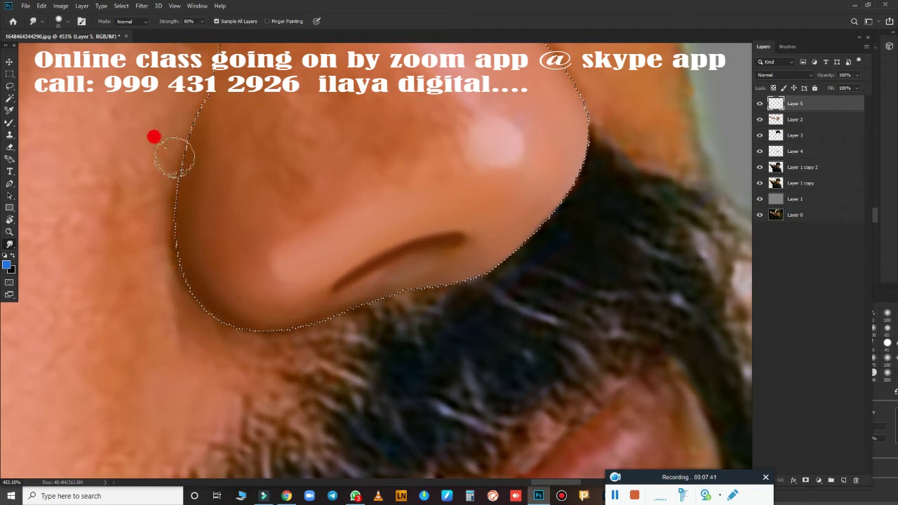
pyautogui.press('r')
pyautogui.moveTo(498, 265)
pyautogui.mouseDown()
pyautogui.moveTo(491, 390)
pyautogui.moveTo(478, 230)
pyautogui.moveTo(474, 342)
pyautogui.moveTo(481, 330)
pyautogui.moveTo(472, 335)
pyautogui.moveTo(465, 316)
pyautogui.moveTo(458, 212)
pyautogui.moveTo(507, 355)
pyautogui.moveTo(482, 303)
pyautogui.moveTo(434, 303)
pyautogui.mouseUp()
pyautogui.scroll(-3, 481, 302)
pyautogui.scroll(-2, 393, 336)
pyautogui.scroll(1, 411, 357)
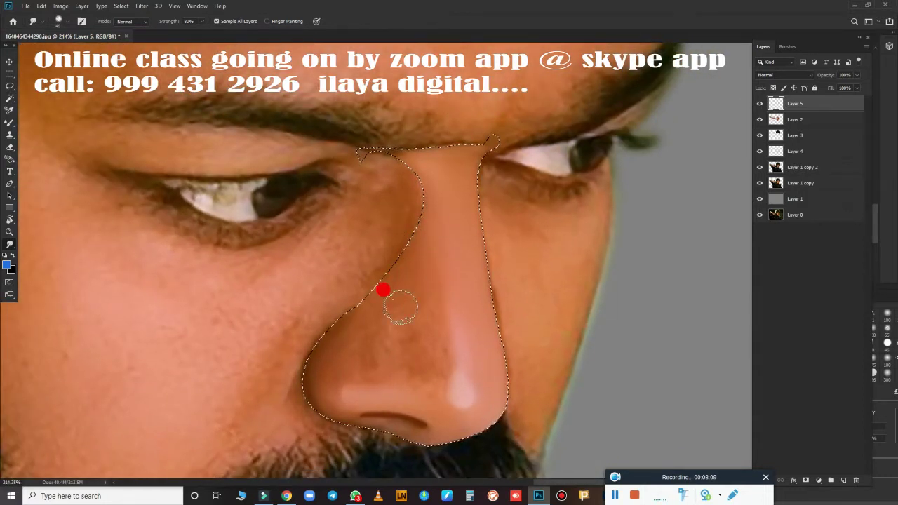
pyautogui.moveTo(425, 321)
pyautogui.mouseDown()
pyautogui.moveTo(409, 372)
pyautogui.moveTo(420, 371)
pyautogui.moveTo(425, 364)
pyautogui.moveTo(357, 353)
pyautogui.moveTo(354, 338)
pyautogui.mouseUp()
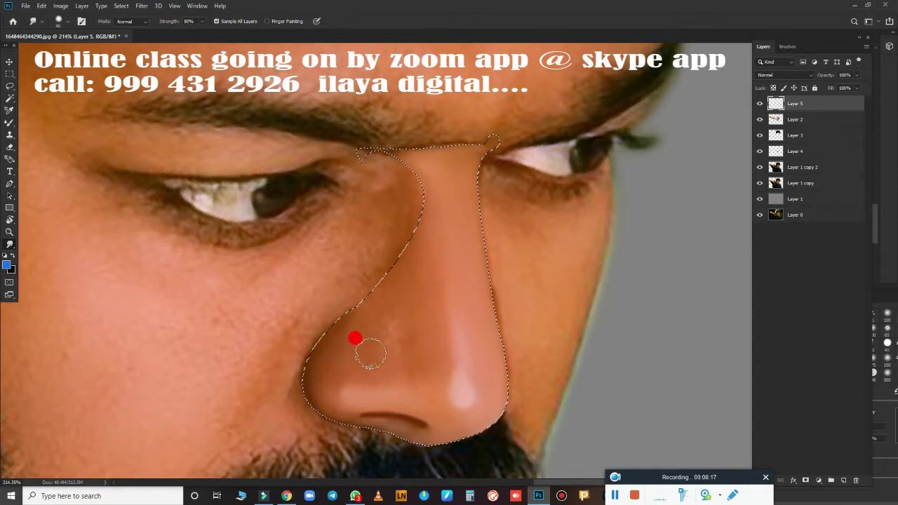
pyautogui.moveTo(389, 311)
pyautogui.mouseDown()
pyautogui.moveTo(386, 271)
pyautogui.moveTo(322, 327)
pyautogui.moveTo(371, 303)
pyautogui.moveTo(417, 309)
pyautogui.mouseUp()
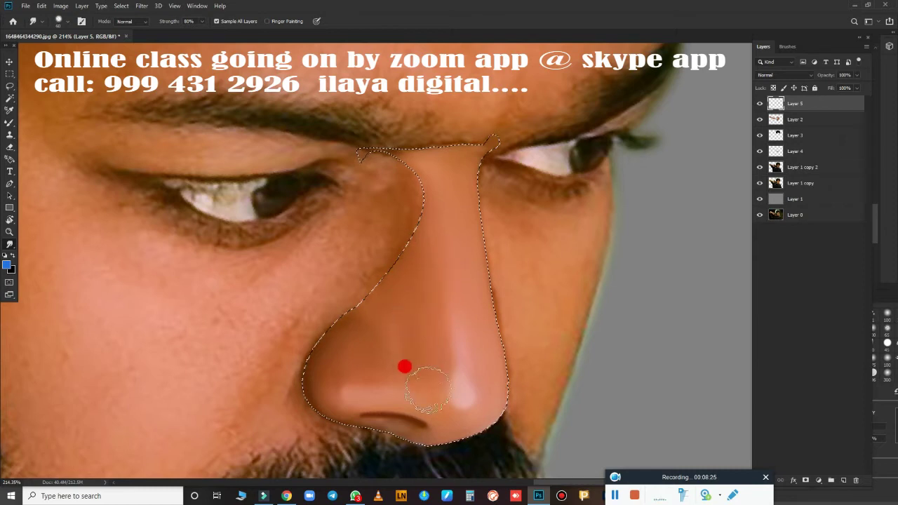
pyautogui.moveTo(428, 388); pyautogui.dragTo(383, 367)
pyautogui.moveTo(344, 331); pyautogui.dragTo(301, 352)
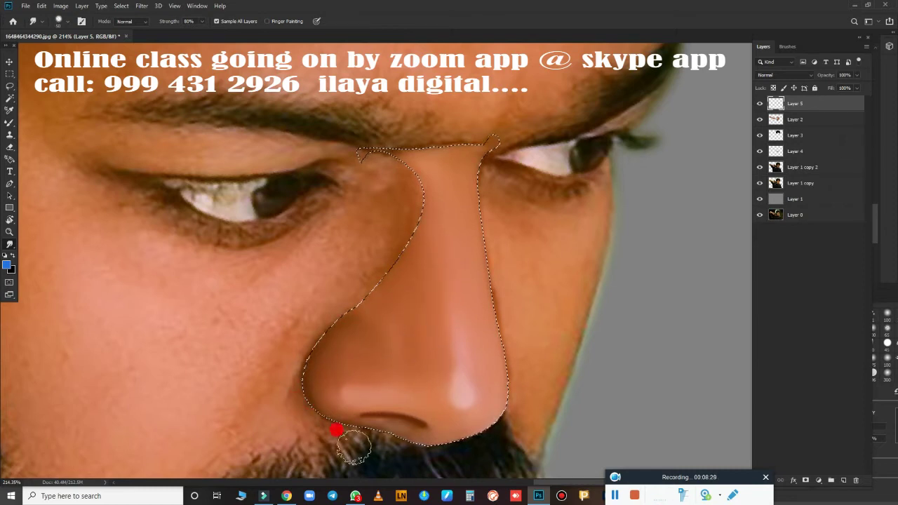
pyautogui.moveTo(336, 430)
pyautogui.mouseDown()
pyautogui.moveTo(325, 351)
pyautogui.moveTo(355, 331)
pyautogui.mouseUp()
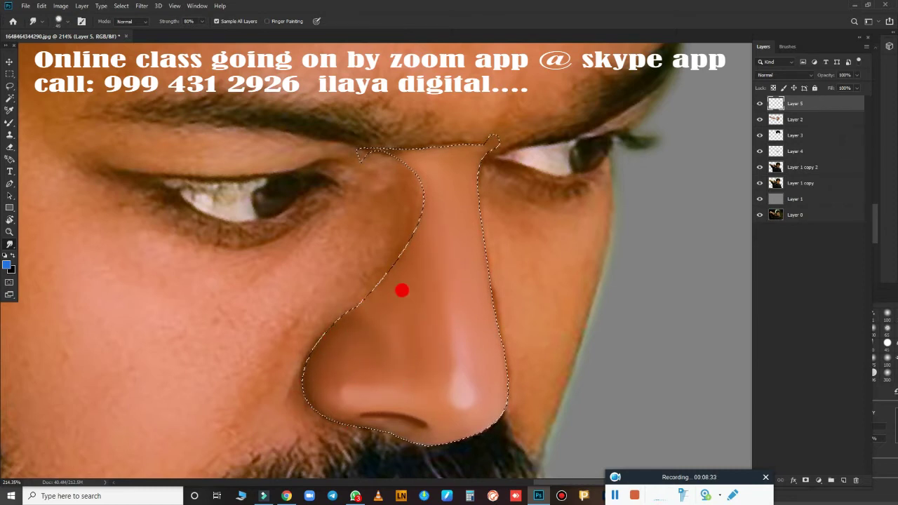
# Smooth both sides and the lower edge of the nose, then fit the image on screen
pyautogui.keyDown('alt'); pyautogui.scroll(2, 452, 271); pyautogui.keyUp('alt')
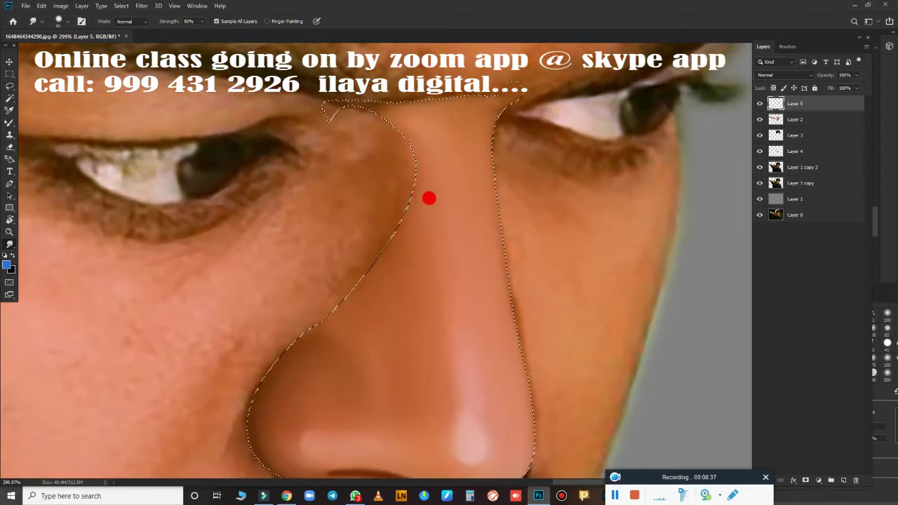
pyautogui.moveTo(429, 199); pyautogui.dragTo(397, 87)
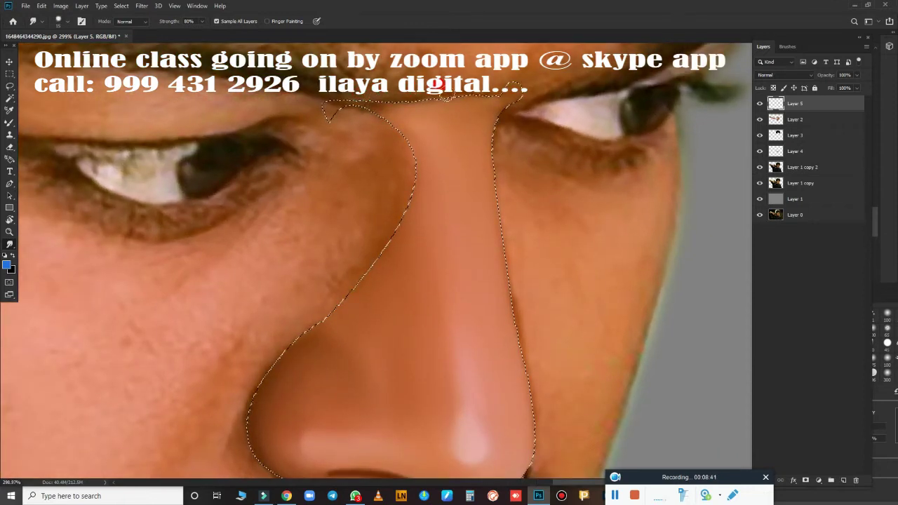
pyautogui.moveTo(523, 77)
pyautogui.mouseDown()
pyautogui.moveTo(482, 120)
pyautogui.moveTo(493, 127)
pyautogui.moveTo(486, 175)
pyautogui.moveTo(516, 254)
pyautogui.moveTo(538, 285)
pyautogui.moveTo(503, 170)
pyautogui.moveTo(504, 362)
pyautogui.mouseUp()
pyautogui.moveTo(493, 323); pyautogui.dragTo(485, 356)
pyautogui.moveTo(391, 343)
pyautogui.mouseDown()
pyautogui.moveTo(566, 246)
pyautogui.moveTo(513, 260)
pyautogui.moveTo(445, 255)
pyautogui.moveTo(439, 245)
pyautogui.moveTo(451, 248)
pyautogui.mouseUp()
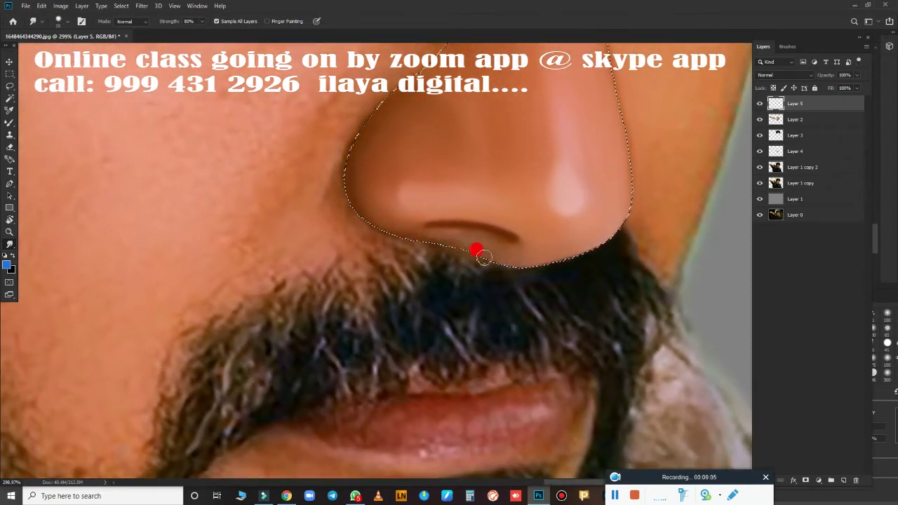
pyautogui.moveTo(400, 231); pyautogui.dragTo(425, 249)
pyautogui.moveTo(356, 190); pyautogui.dragTo(305, 273)
pyautogui.moveTo(325, 208)
pyautogui.mouseDown()
pyautogui.moveTo(389, 237)
pyautogui.moveTo(322, 221)
pyautogui.mouseUp()
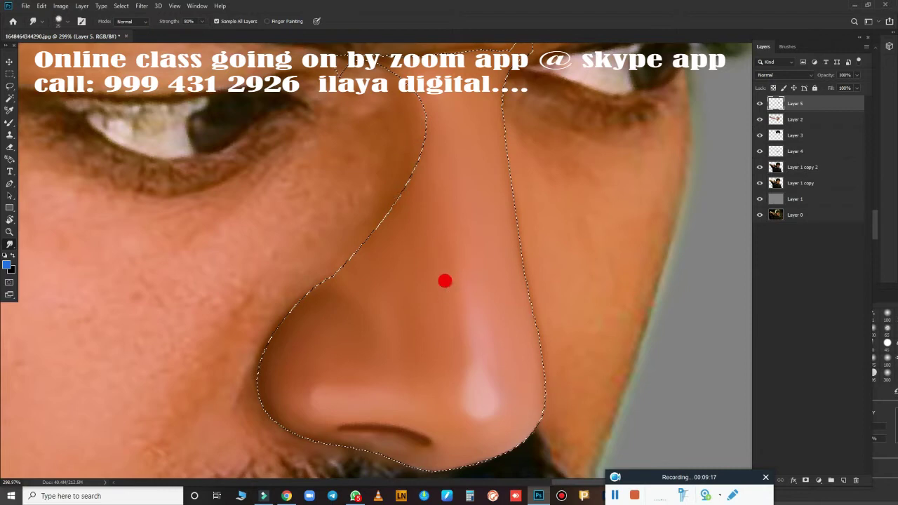
pyautogui.hotkey('ctrl', '0')
pyautogui.moveTo(456, 338)
pyautogui.mouseDown()
pyautogui.moveTo(552, 302)
pyautogui.moveTo(483, 252)
pyautogui.moveTo(411, 300)
pyautogui.moveTo(494, 318)
pyautogui.moveTo(461, 316)
pyautogui.moveTo(513, 343)
pyautogui.mouseUp()
# Outline the cheek beside the nose with a pen path and load it as a selection
pyautogui.press('p')
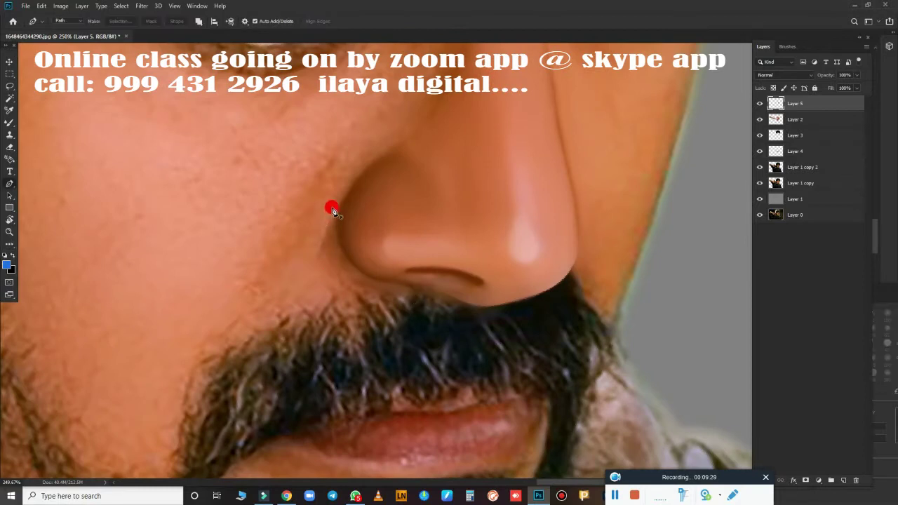
pyautogui.moveTo(241, 377); pyautogui.dragTo(230, 461)
pyautogui.click(160, 272)
pyautogui.click(216, 158)
pyautogui.moveTo(393, 121); pyautogui.dragTo(391, 75)
pyautogui.hotkey('ctrl', 'Return')
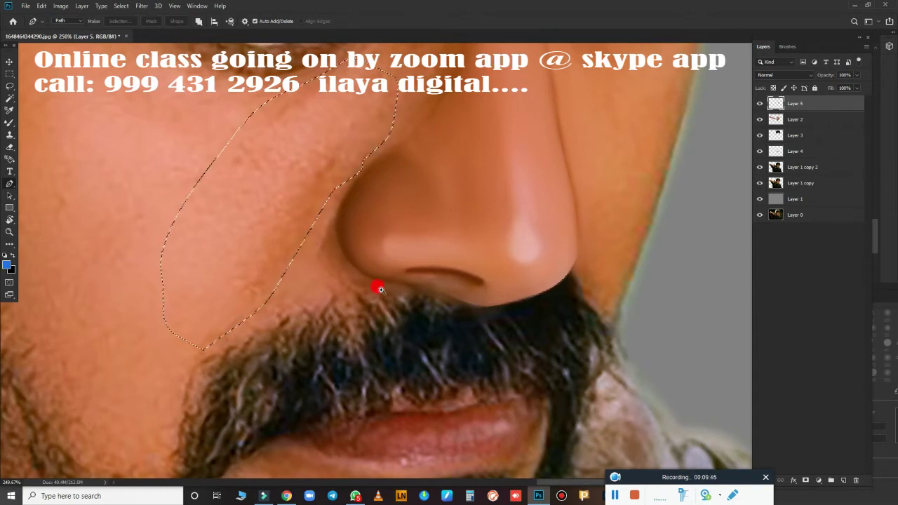
# Smudge the skin along the nose crease and between the nose and moustache
pyautogui.moveTo(376, 287); pyautogui.dragTo(456, 371)
pyautogui.press('b')
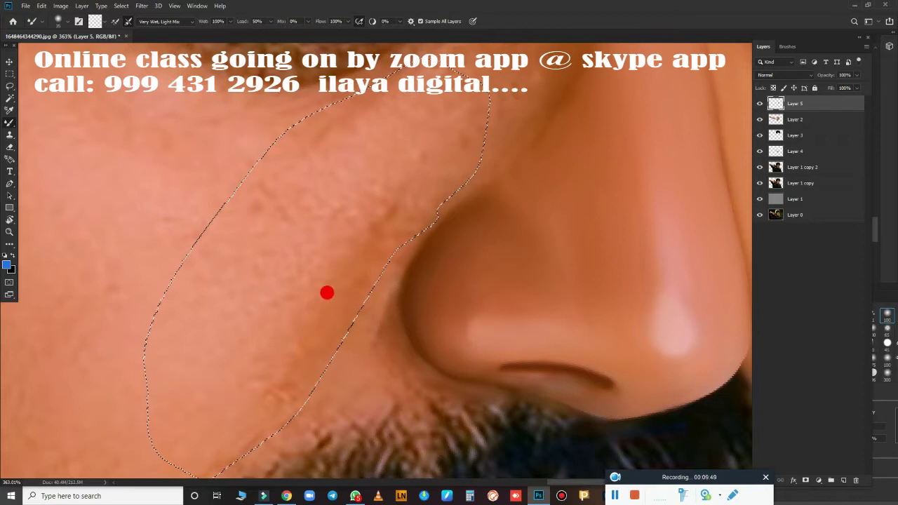
pyautogui.press('r')
pyautogui.moveTo(347, 338)
pyautogui.mouseDown()
pyautogui.moveTo(347, 284)
pyautogui.moveTo(375, 248)
pyautogui.moveTo(306, 377)
pyautogui.moveTo(276, 370)
pyautogui.moveTo(379, 240)
pyautogui.moveTo(334, 354)
pyautogui.mouseUp()
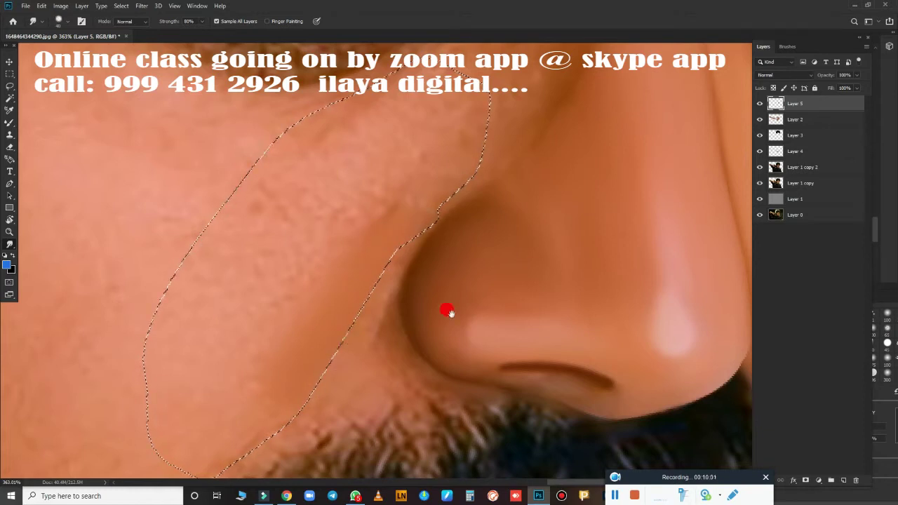
pyautogui.moveTo(449, 311); pyautogui.dragTo(372, 216)
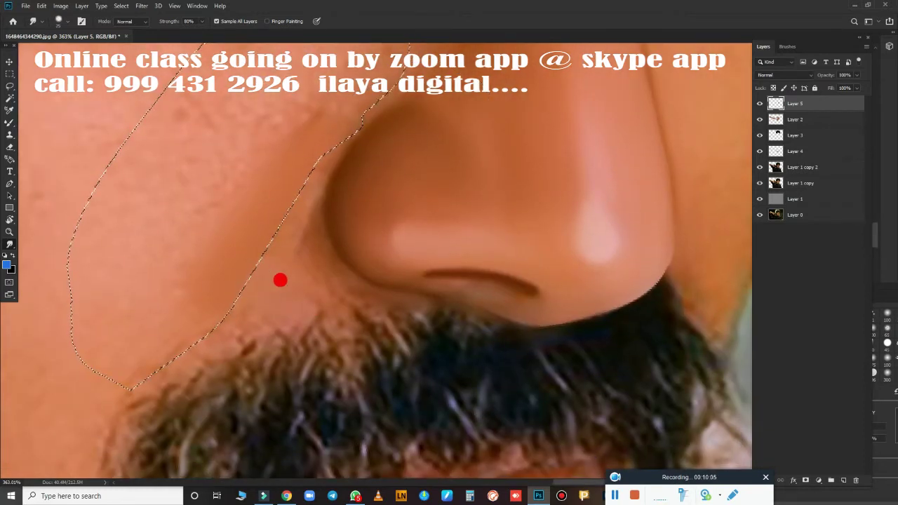
pyautogui.moveTo(279, 280)
pyautogui.mouseDown()
pyautogui.moveTo(290, 295)
pyautogui.moveTo(265, 328)
pyautogui.mouseUp()
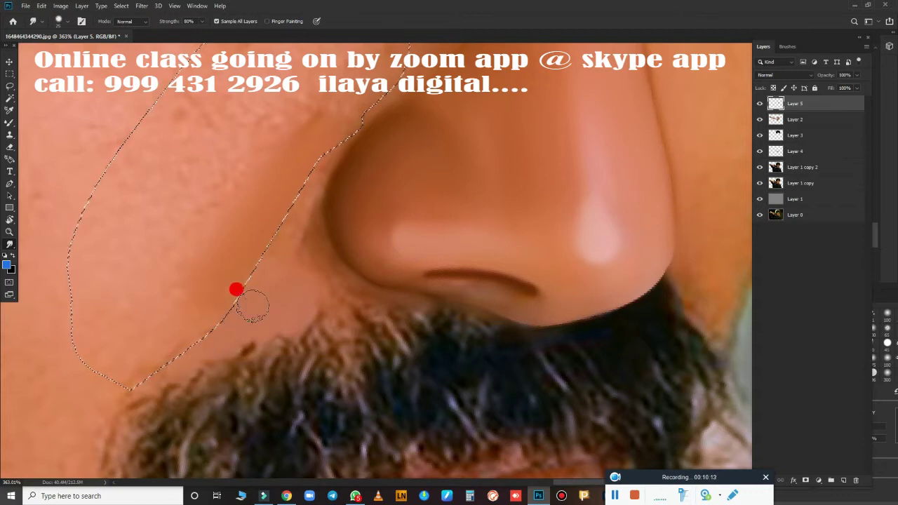
pyautogui.moveTo(301, 285); pyautogui.dragTo(353, 306)
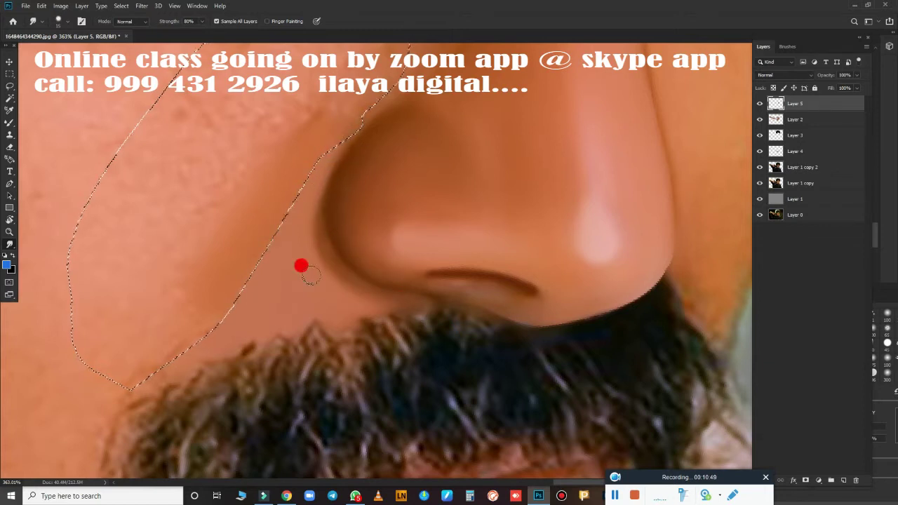
# Zoom in on the eye and brow and smudge along the eyelid crease
pyautogui.scroll(-5, 383, 339)
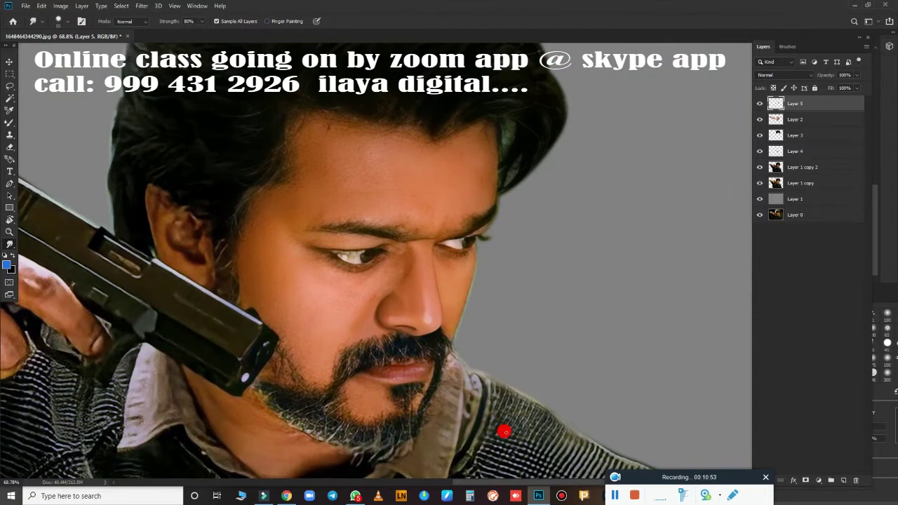
pyautogui.scroll(1, 443, 310)
pyautogui.scroll(1, 457, 311)
pyautogui.scroll(1, 443, 304)
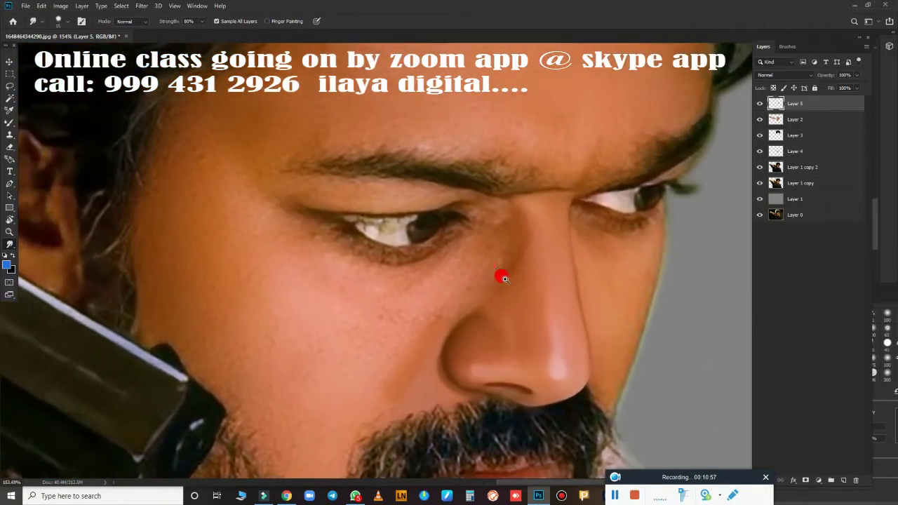
pyautogui.scroll(2, 501, 274)
pyautogui.moveTo(302, 173); pyautogui.dragTo(379, 230)
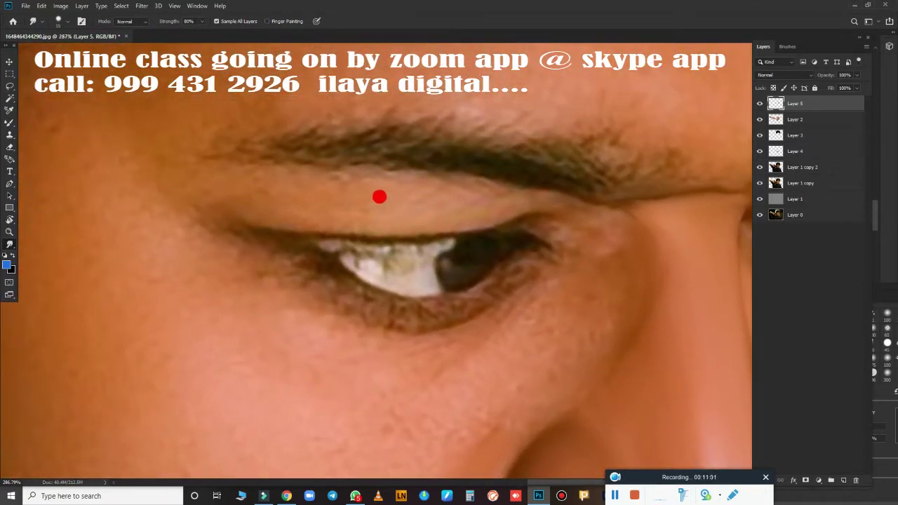
pyautogui.moveTo(249, 184)
pyautogui.mouseDown()
pyautogui.moveTo(265, 185)
pyautogui.moveTo(265, 204)
pyautogui.mouseUp()
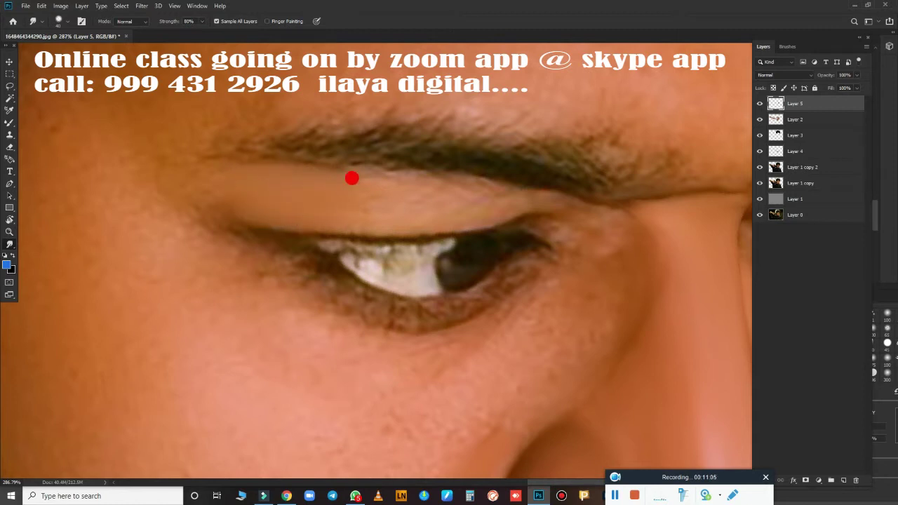
# Smudge the upper eyelid skin below the brow out to the crease's outer end
pyautogui.moveTo(351, 178)
pyautogui.mouseDown()
pyautogui.moveTo(332, 165)
pyautogui.moveTo(338, 190)
pyautogui.mouseUp()
pyautogui.moveTo(430, 173)
pyautogui.mouseDown()
pyautogui.moveTo(381, 181)
pyautogui.moveTo(375, 166)
pyautogui.moveTo(426, 187)
pyautogui.moveTo(499, 191)
pyautogui.mouseUp()
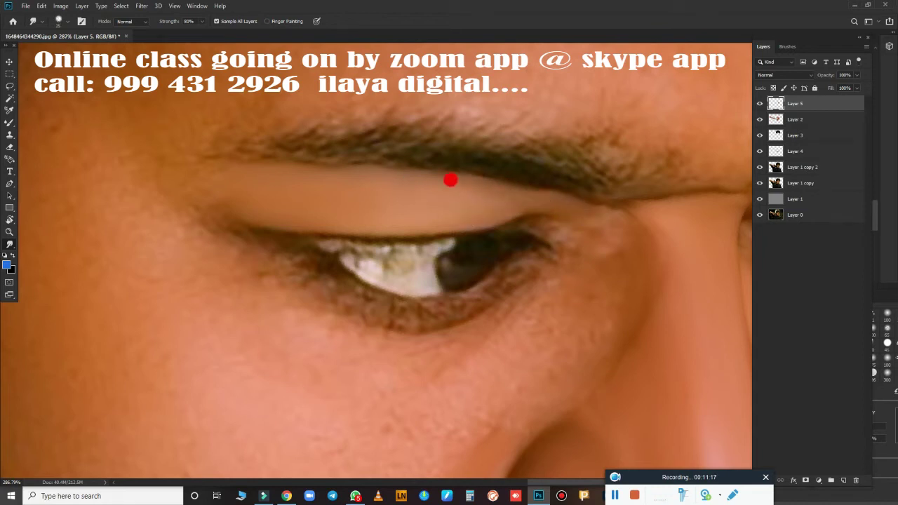
pyautogui.moveTo(312, 196)
pyautogui.mouseDown()
pyautogui.moveTo(174, 182)
pyautogui.moveTo(199, 202)
pyautogui.moveTo(365, 208)
pyautogui.mouseUp()
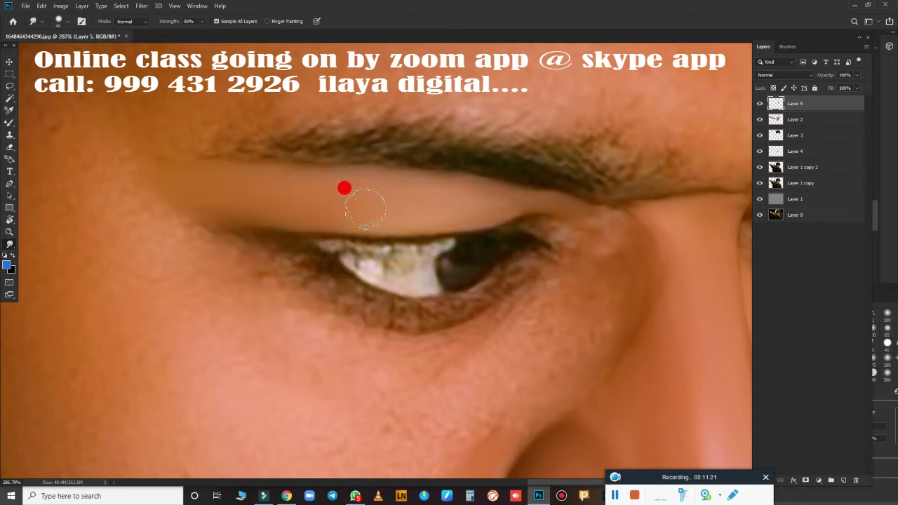
pyautogui.moveTo(502, 182); pyautogui.dragTo(593, 209)
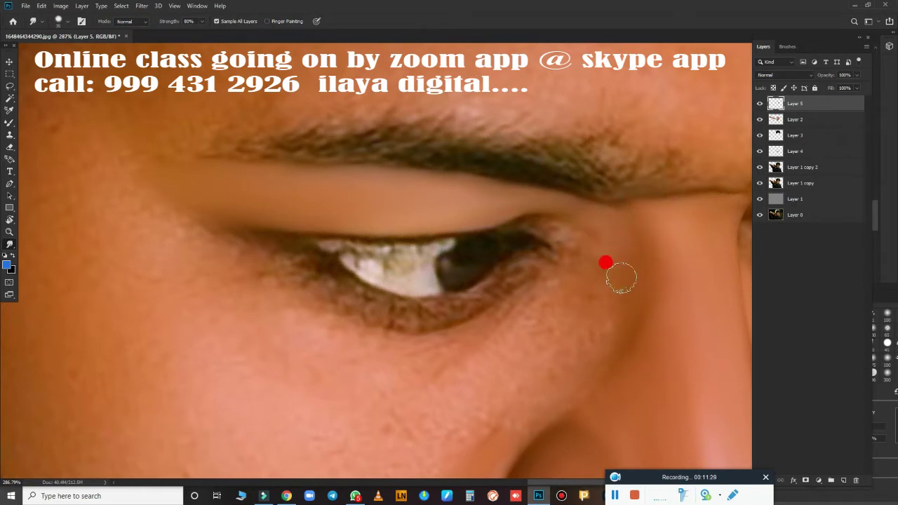
pyautogui.scroll(1, 538, 308)
pyautogui.scroll(1, 427, 243)
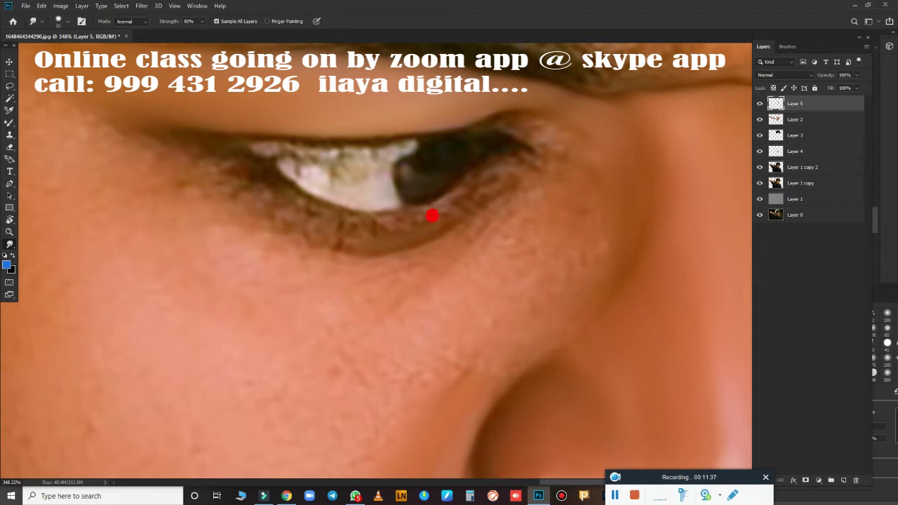
# Start a pen path below the eye and trace it along the upper lid past the outer corner
pyautogui.press('p')
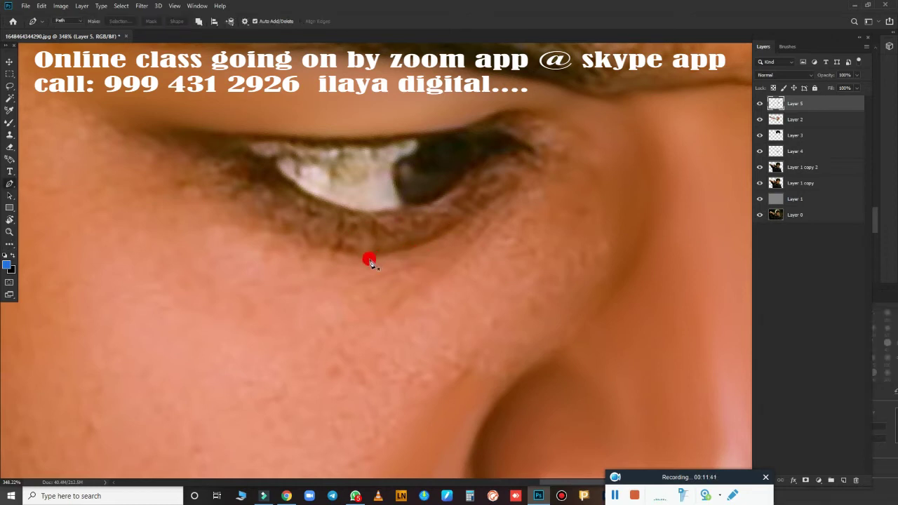
pyautogui.moveTo(297, 235); pyautogui.dragTo(304, 239)
pyautogui.moveTo(481, 127); pyautogui.dragTo(444, 130)
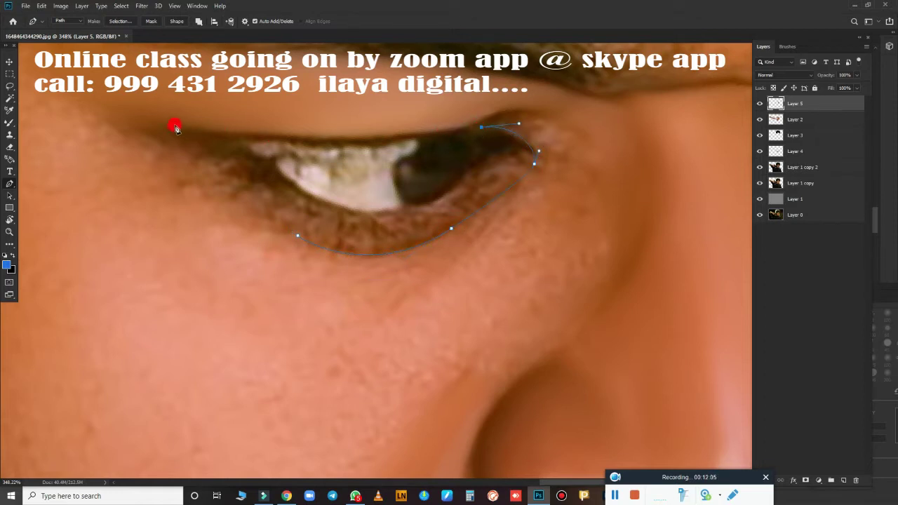
pyautogui.moveTo(174, 127); pyautogui.dragTo(4, 107)
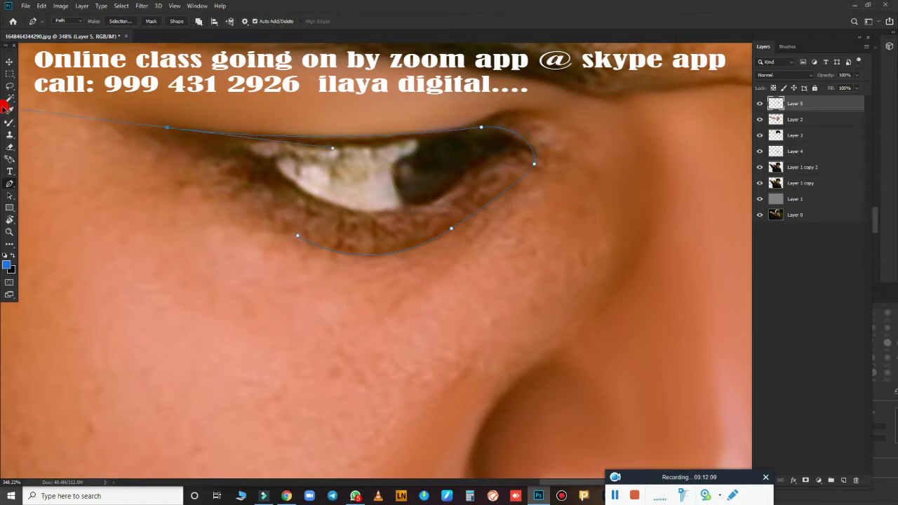
pyautogui.hotkey('ctrl', 'z')
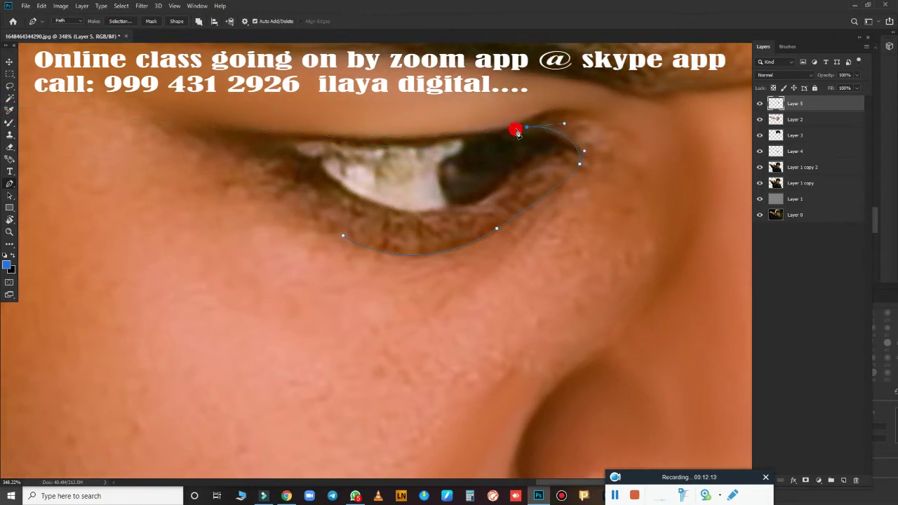
pyautogui.click(510, 129)
pyautogui.click(524, 129)
pyautogui.moveTo(182, 124); pyautogui.dragTo(75, 105)
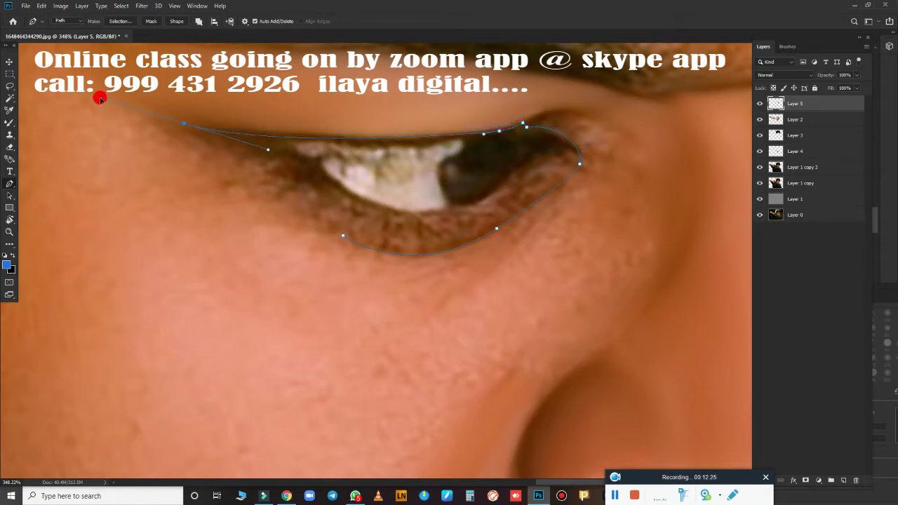
# Run the path down the left cheek, close it at the lower lid, and load it as a selection
pyautogui.click(97, 88)
pyautogui.click(57, 154)
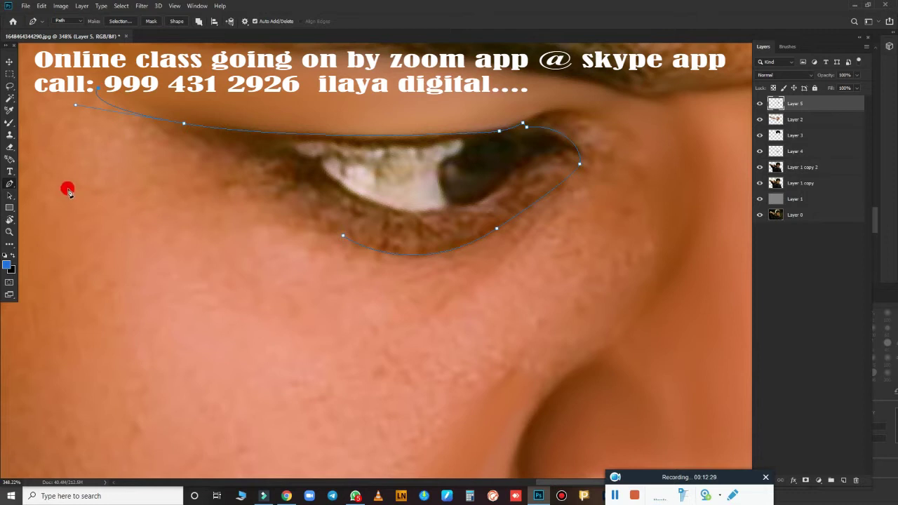
pyautogui.click(75, 204)
pyautogui.click(96, 260)
pyautogui.moveTo(128, 309); pyautogui.dragTo(204, 252)
pyautogui.click(342, 236)
pyautogui.hotkey('ctrl', 'Return')
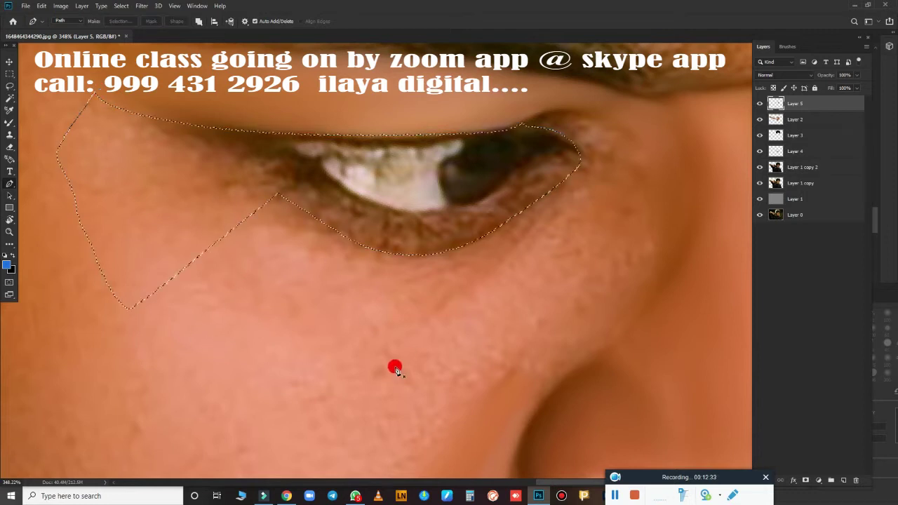
# Smudge the lower-lid and under-eye skin smooth, and ready a Very Wet, Light Mix Mixer Brush
pyautogui.press('Delete')
pyautogui.hotkey('ctrl', 'd')
pyautogui.moveTo(335, 290); pyautogui.dragTo(374, 352)
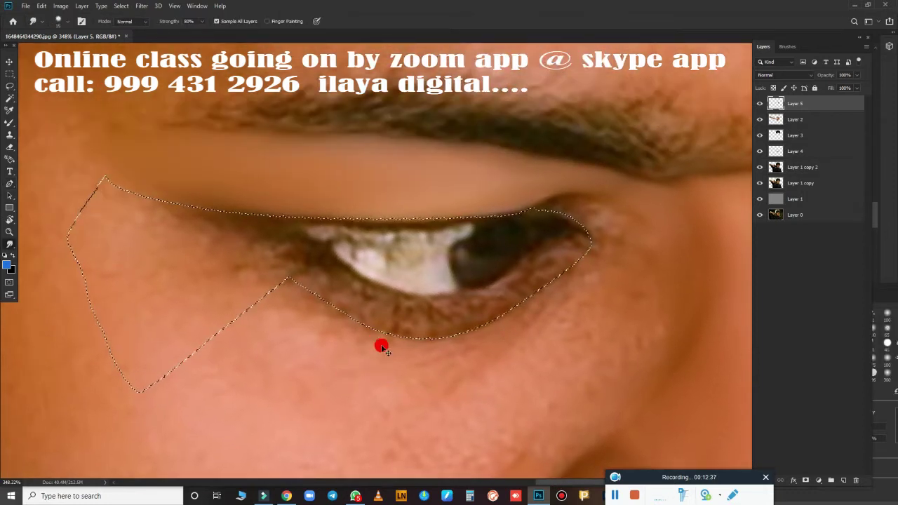
pyautogui.press('r')
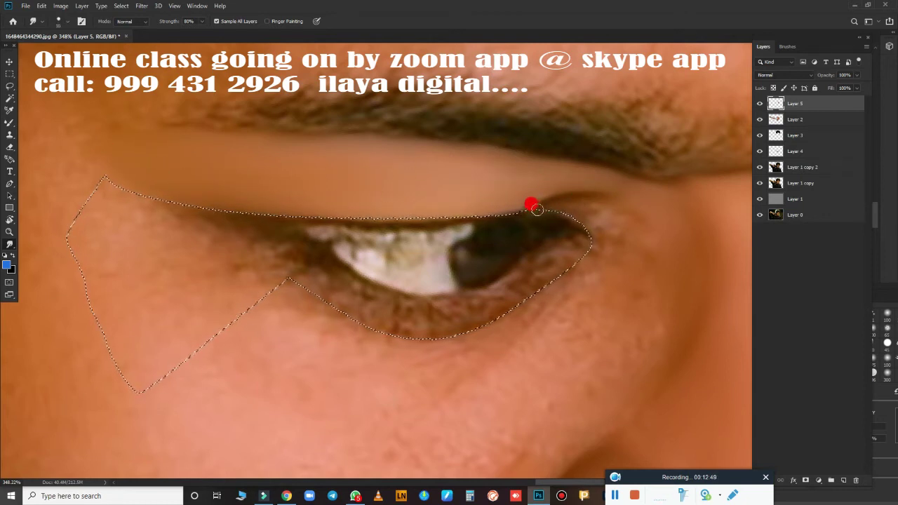
pyautogui.scroll(-2, 372, 263)
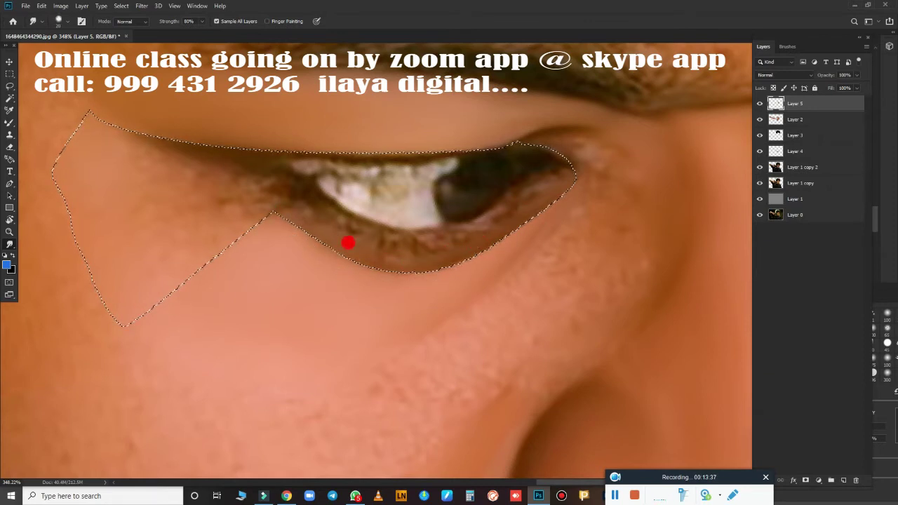
pyautogui.press('b')
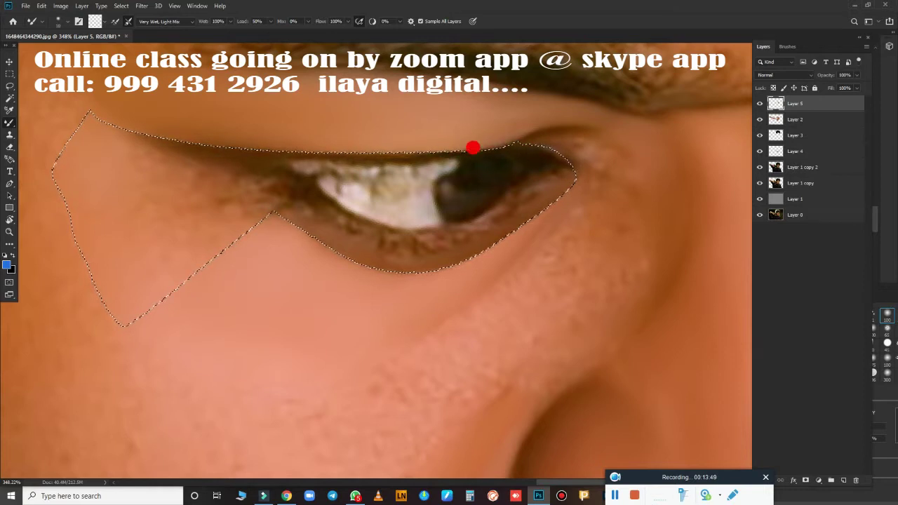
# Set the Mixer Brush colour to near-black 100f01
pyautogui.click(102, 21)
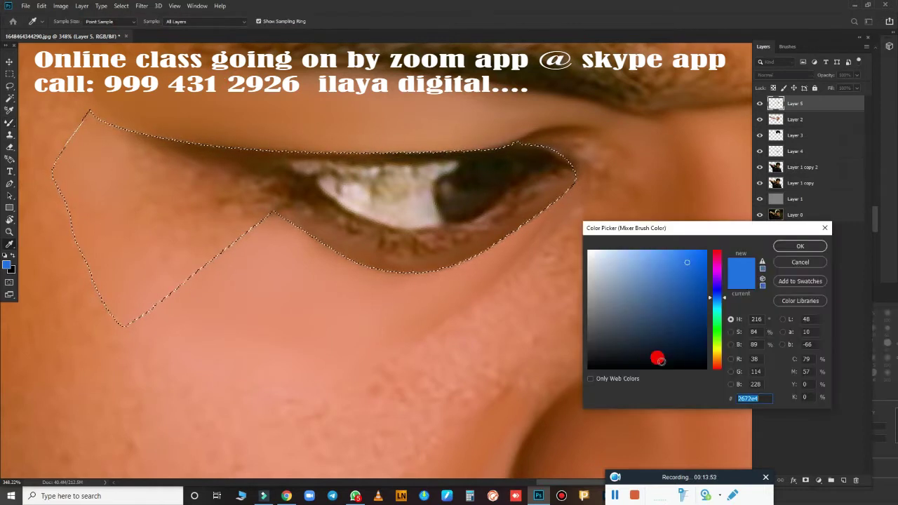
pyautogui.click(702, 360)
pyautogui.click(496, 177)
pyautogui.click(701, 359)
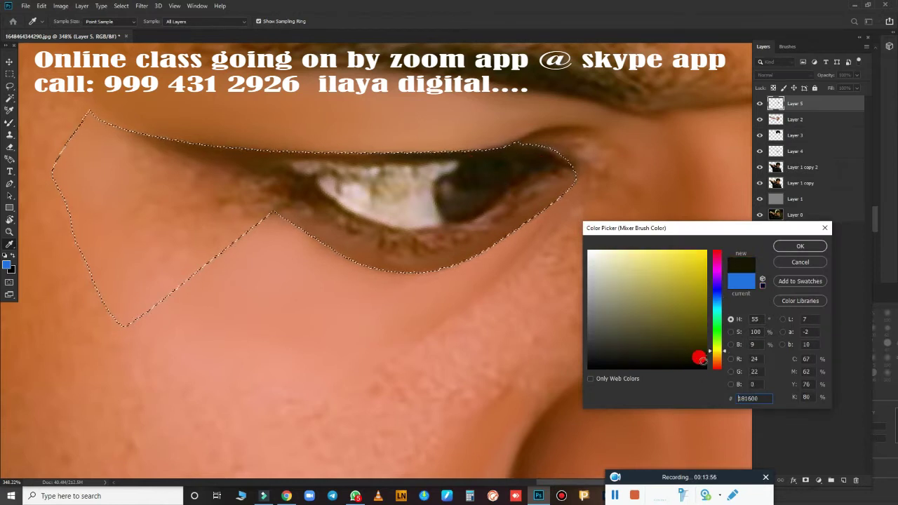
pyautogui.click(800, 246)
pyautogui.click(102, 21)
pyautogui.press('Escape')
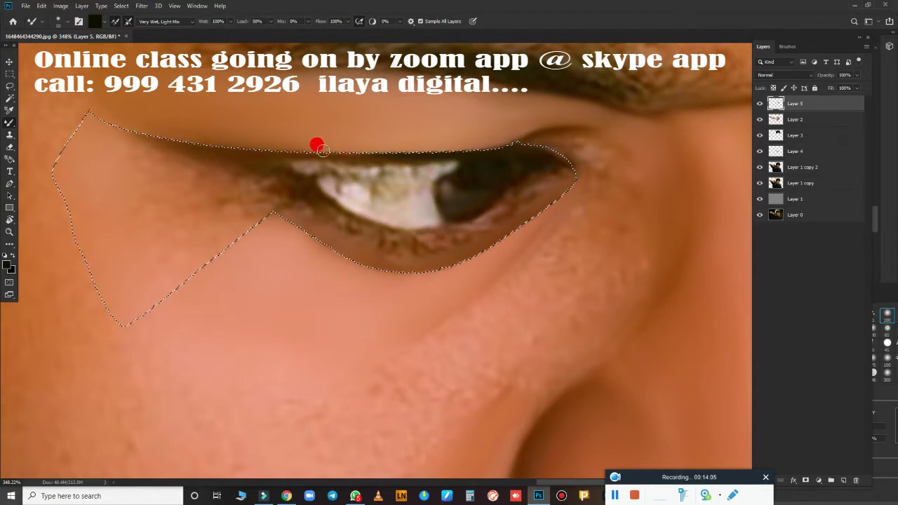
pyautogui.click(95, 21)
pyautogui.click(800, 246)
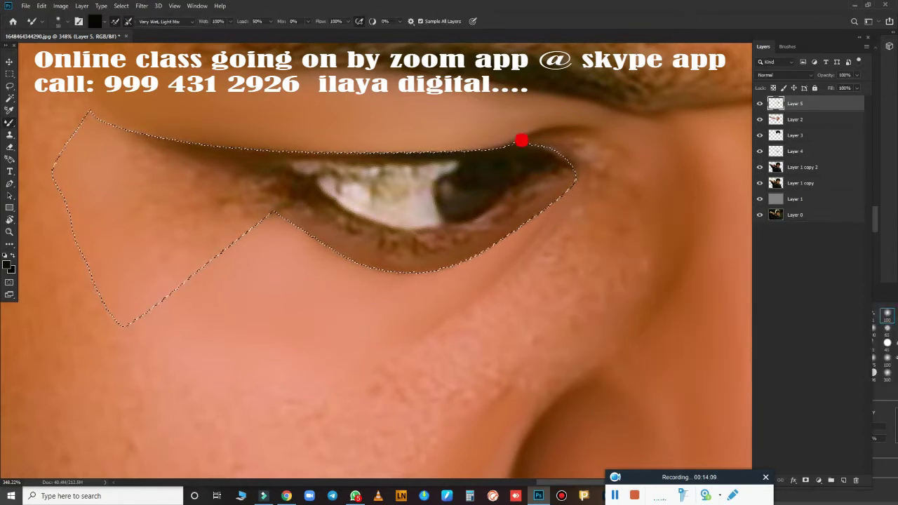
# Paint near-black strokes along the upper lash line
pyautogui.moveTo(405, 152); pyautogui.dragTo(356, 150)
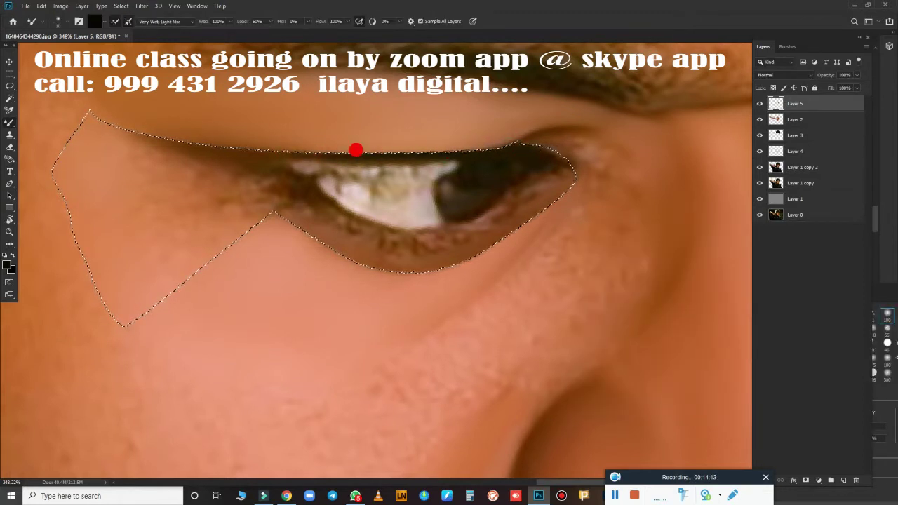
pyautogui.click(292, 139)
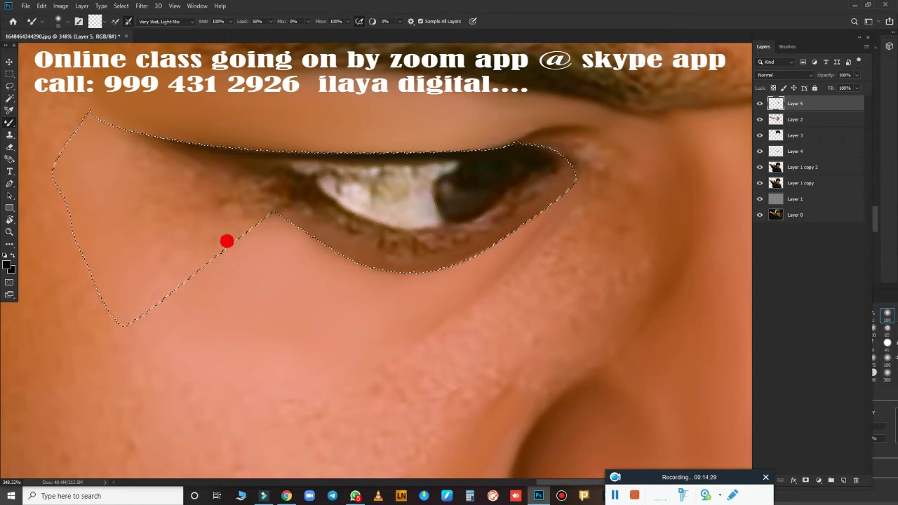
pyautogui.press('r')
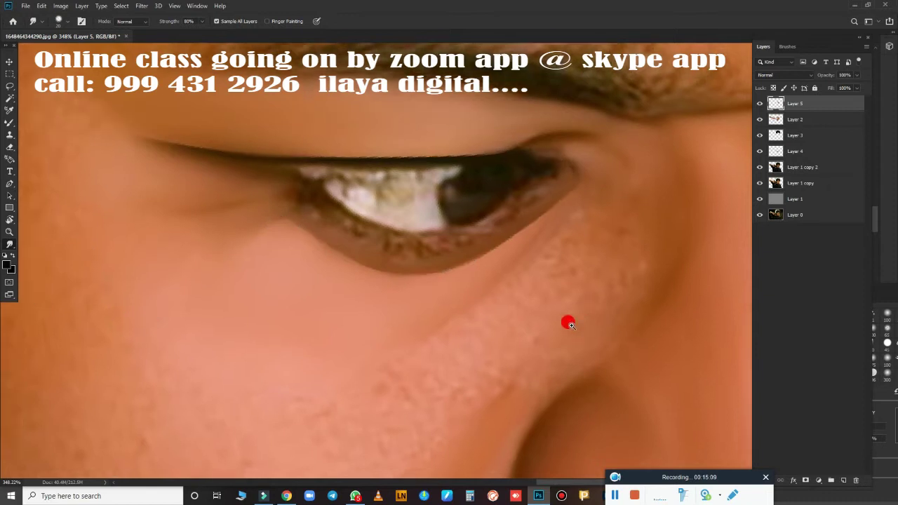
pyautogui.hotkey('ctrl', '0')
pyautogui.hotkey('ctrl', '+')
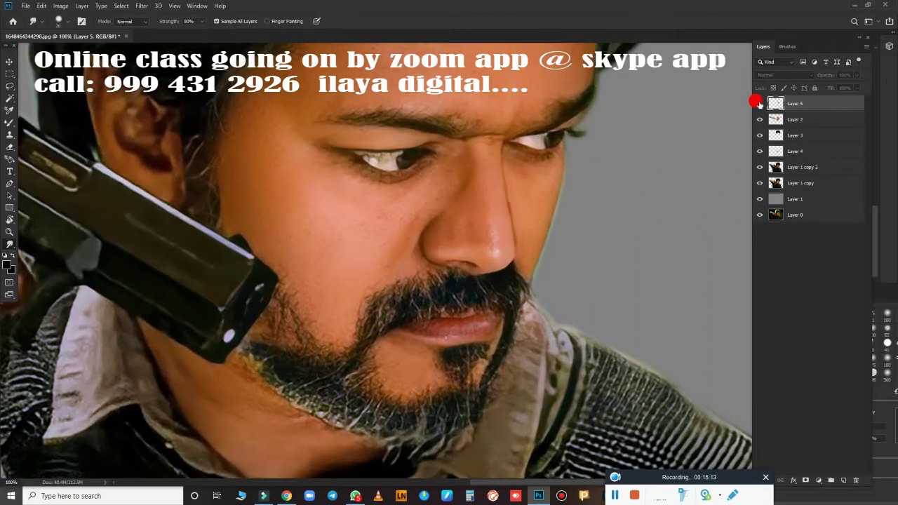
pyautogui.scroll(3, 485, 310)
pyautogui.scroll(2, 403, 247)
pyautogui.press('e')
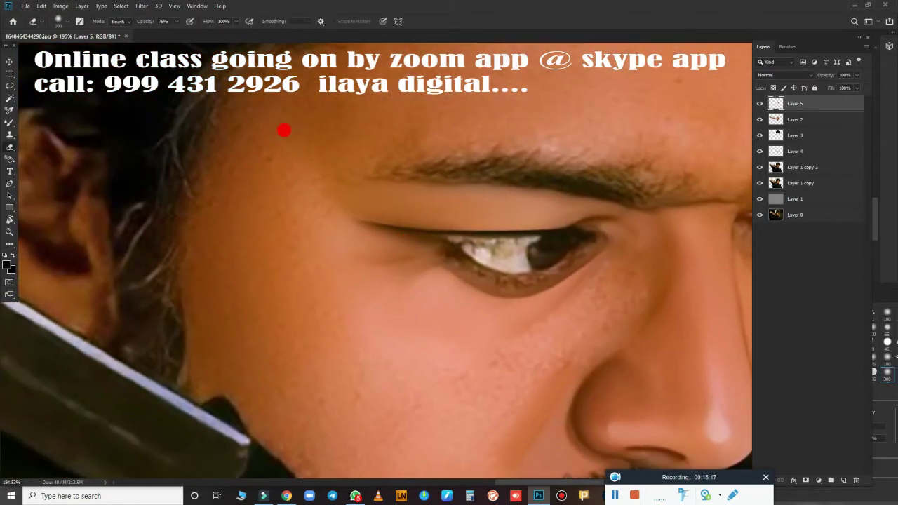
pyautogui.hotkey('ctrl', 'shift', 'd')
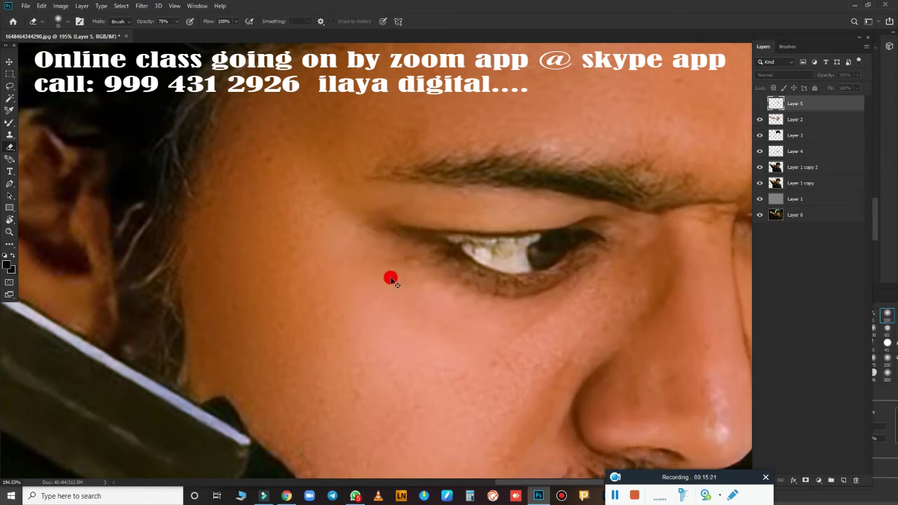
pyautogui.scroll(2, 393, 276)
pyautogui.scroll(2, 501, 291)
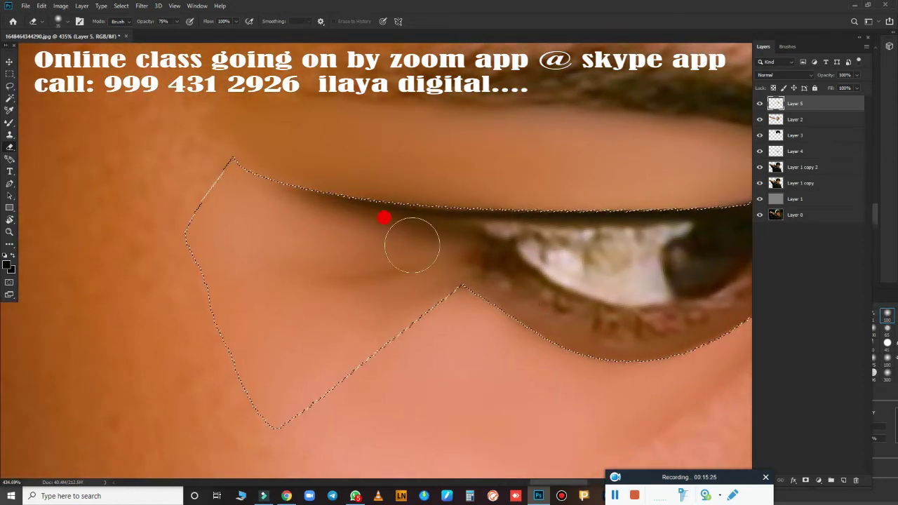
pyautogui.press('r')
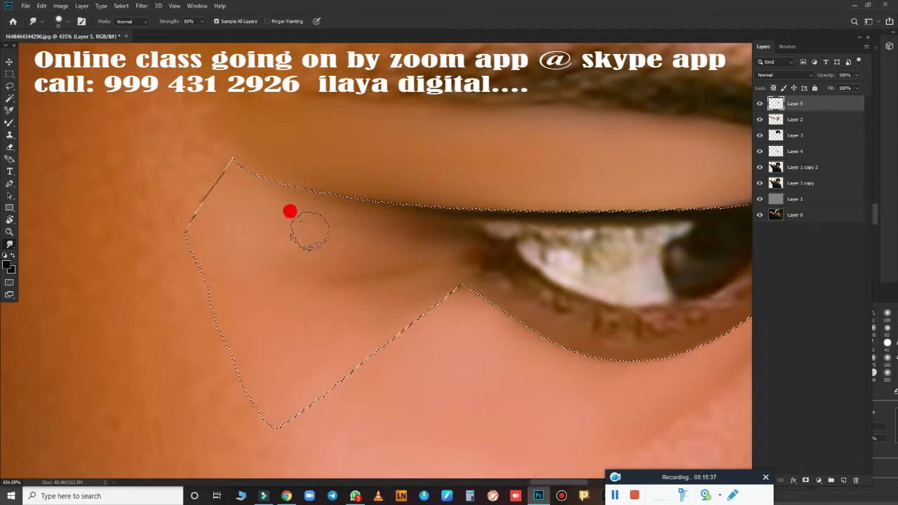
pyautogui.scroll(-2, 367, 315)
pyautogui.scroll(-4, 400, 320)
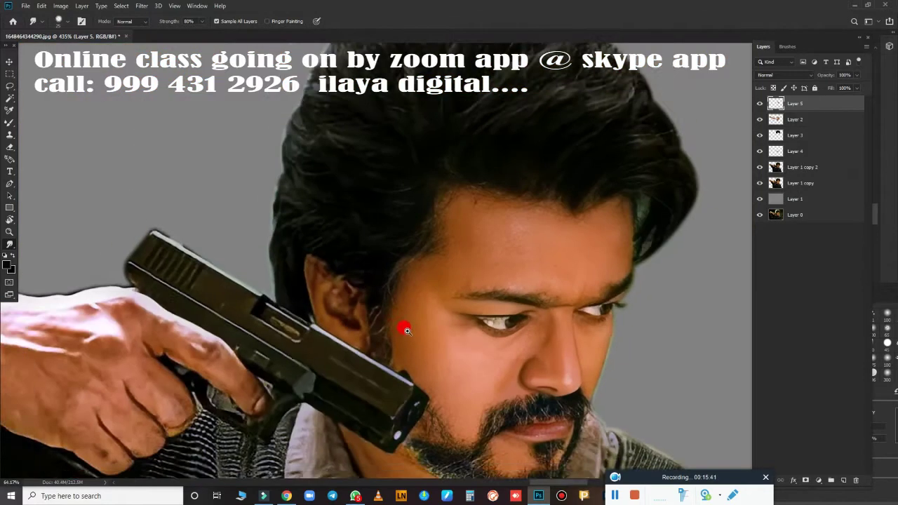
pyautogui.scroll(-2, 381, 266)
pyautogui.scroll(3, 421, 304)
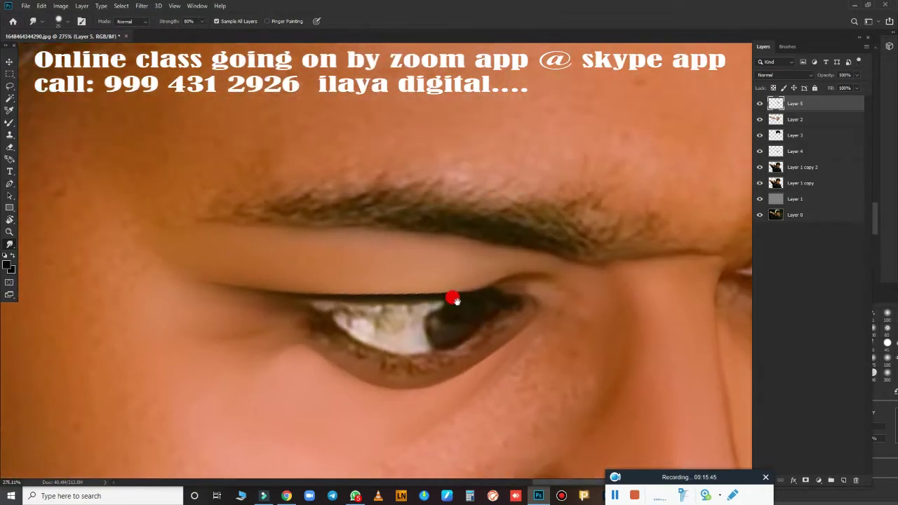
pyautogui.scroll(-4, 453, 296)
pyautogui.scroll(3, 498, 327)
pyautogui.scroll(3, 603, 318)
pyautogui.scroll(1, 567, 305)
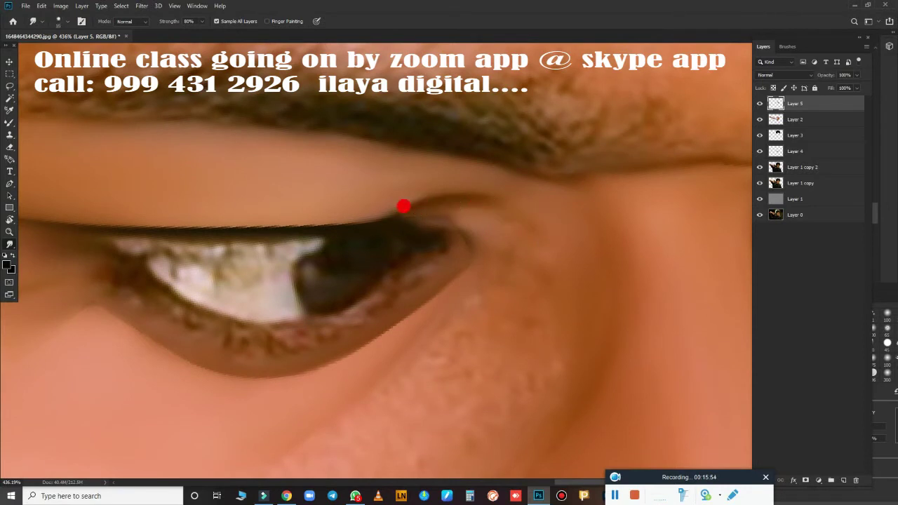
# Smudge the eyelid crease, upper lash line and lower lash line from outer to inner corner
pyautogui.moveTo(477, 219)
pyautogui.mouseDown()
pyautogui.moveTo(397, 221)
pyautogui.moveTo(467, 212)
pyautogui.mouseUp()
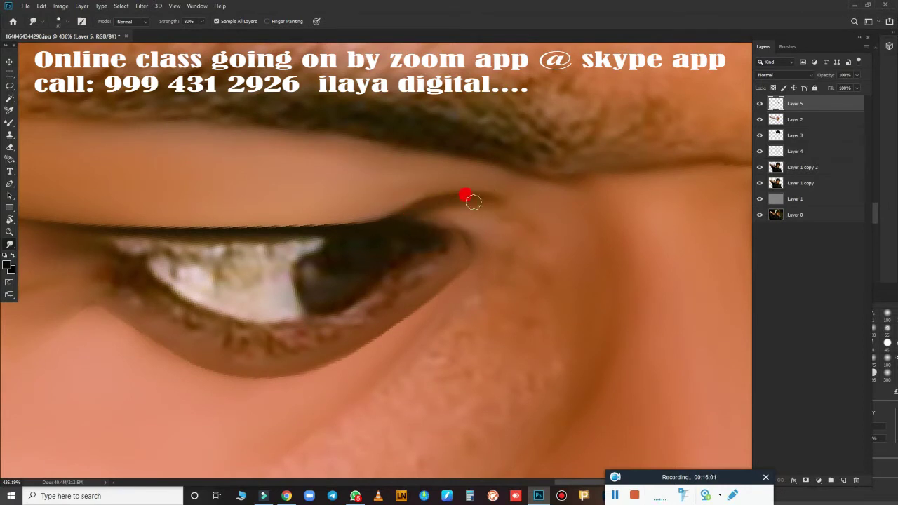
pyautogui.moveTo(356, 219)
pyautogui.mouseDown()
pyautogui.moveTo(625, 231)
pyautogui.moveTo(596, 185)
pyautogui.moveTo(634, 143)
pyautogui.moveTo(638, 155)
pyautogui.moveTo(467, 173)
pyautogui.moveTo(568, 161)
pyautogui.moveTo(409, 161)
pyautogui.moveTo(182, 133)
pyautogui.moveTo(293, 141)
pyautogui.mouseUp()
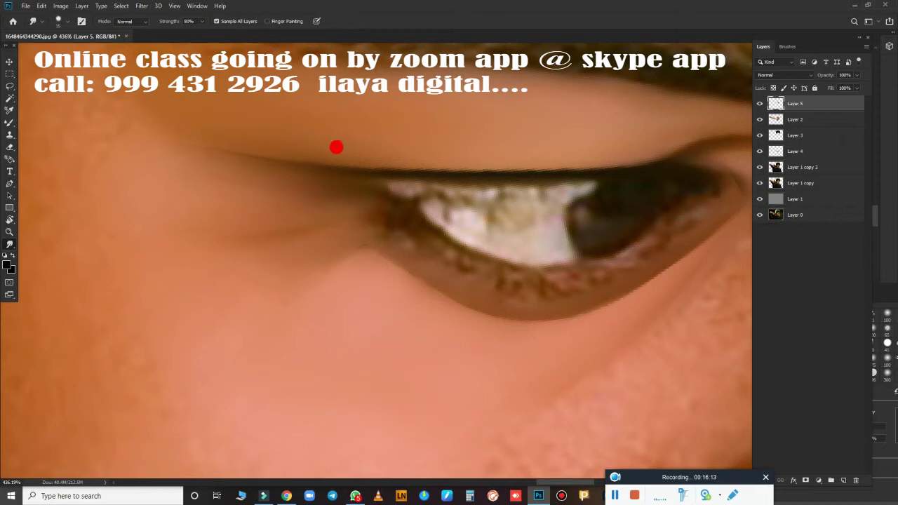
pyautogui.moveTo(308, 173)
pyautogui.mouseDown()
pyautogui.moveTo(234, 144)
pyautogui.moveTo(520, 177)
pyautogui.moveTo(596, 175)
pyautogui.moveTo(212, 129)
pyautogui.moveTo(539, 255)
pyautogui.mouseUp()
pyautogui.moveTo(576, 312)
pyautogui.mouseDown()
pyautogui.moveTo(390, 277)
pyautogui.moveTo(406, 284)
pyautogui.mouseUp()
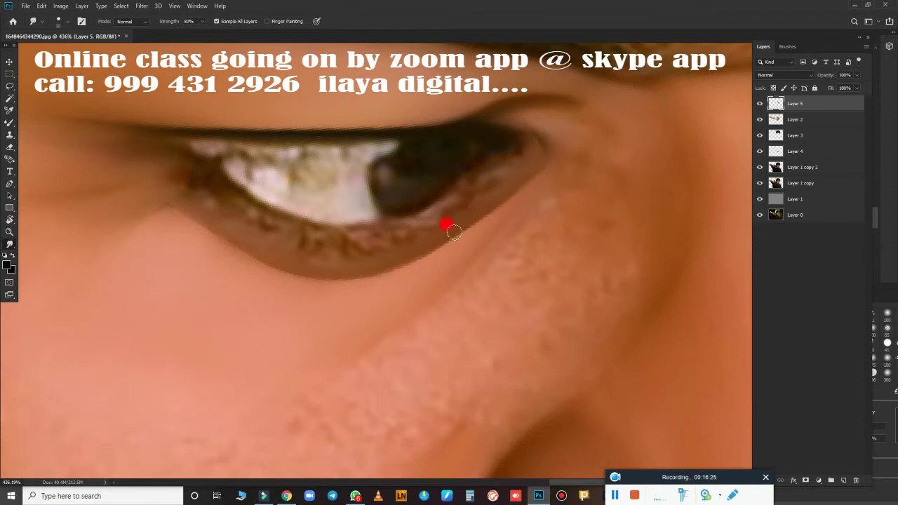
pyautogui.moveTo(447, 226)
pyautogui.mouseDown()
pyautogui.moveTo(329, 268)
pyautogui.moveTo(452, 221)
pyautogui.mouseUp()
pyautogui.moveTo(538, 148)
pyautogui.mouseDown()
pyautogui.moveTo(325, 285)
pyautogui.moveTo(155, 190)
pyautogui.moveTo(105, 206)
pyautogui.moveTo(199, 207)
pyautogui.moveTo(194, 226)
pyautogui.moveTo(393, 262)
pyautogui.mouseUp()
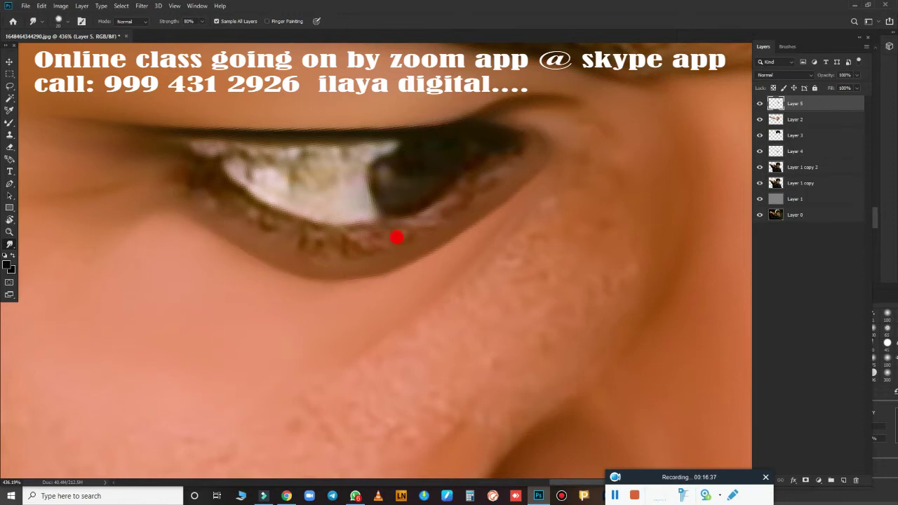
pyautogui.moveTo(304, 264)
pyautogui.mouseDown()
pyautogui.moveTo(383, 252)
pyautogui.moveTo(523, 147)
pyautogui.moveTo(180, 263)
pyautogui.moveTo(106, 217)
pyautogui.moveTo(145, 202)
pyautogui.moveTo(106, 199)
pyautogui.moveTo(435, 300)
pyautogui.moveTo(371, 327)
pyautogui.moveTo(351, 307)
pyautogui.moveTo(414, 330)
pyautogui.moveTo(425, 315)
pyautogui.moveTo(413, 300)
pyautogui.moveTo(431, 272)
pyautogui.mouseUp()
pyautogui.press('p')
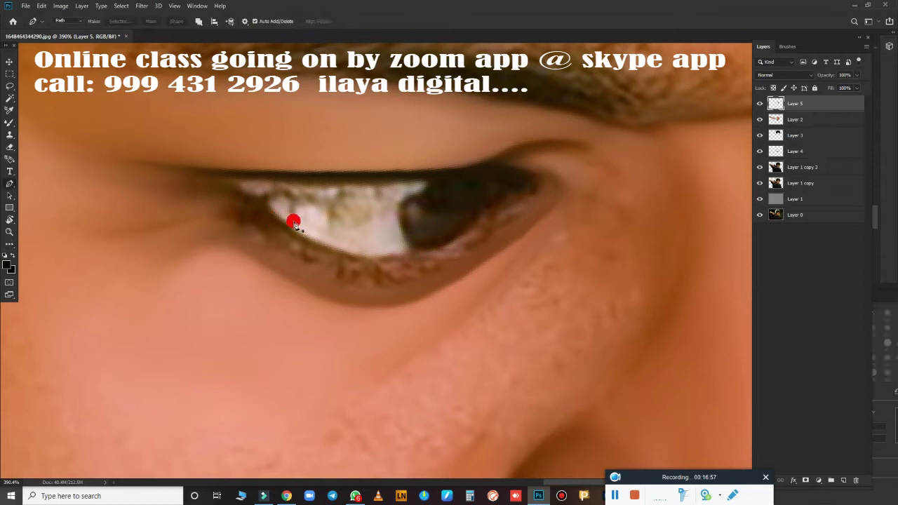
# Start a pen path at the inner eye corner and curve it along the lower iris edge
pyautogui.click(268, 202)
pyautogui.moveTo(397, 295)
pyautogui.mouseDown()
pyautogui.moveTo(327, 293)
pyautogui.moveTo(343, 295)
pyautogui.moveTo(337, 271)
pyautogui.mouseUp()
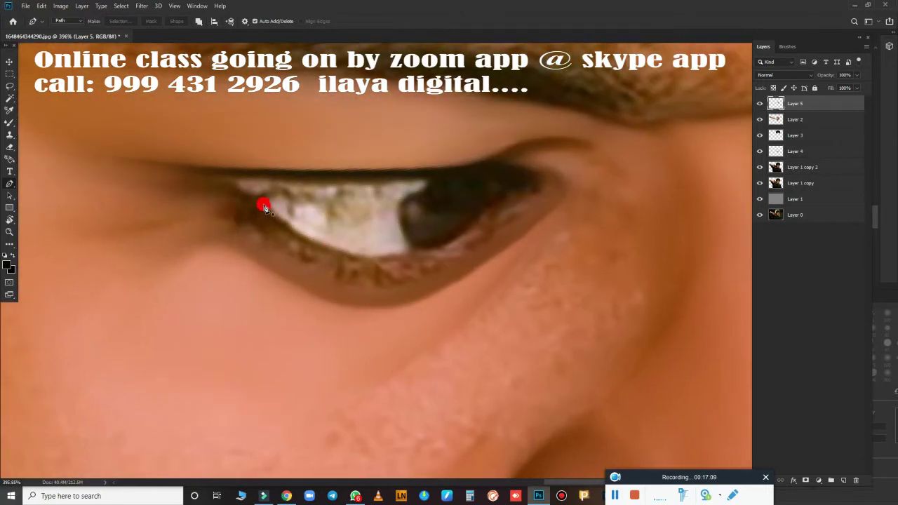
pyautogui.moveTo(473, 330); pyautogui.dragTo(360, 394)
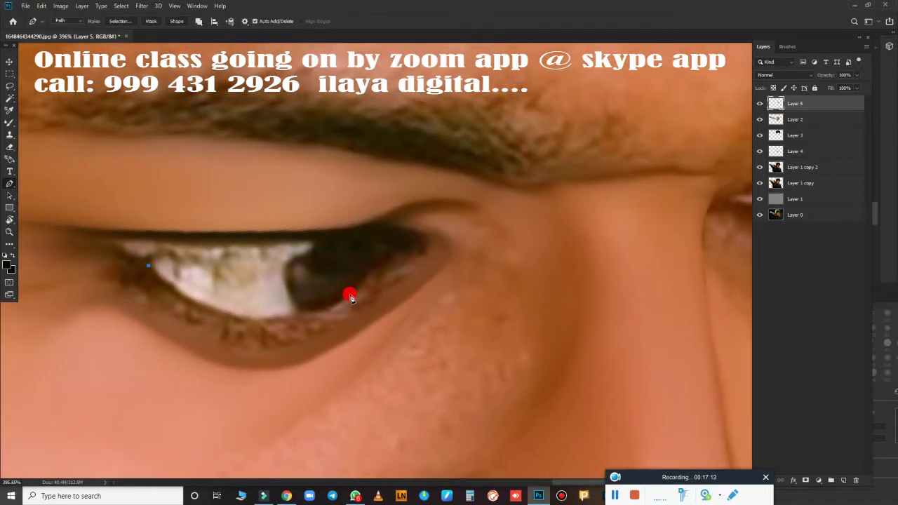
pyautogui.moveTo(350, 297); pyautogui.dragTo(466, 226)
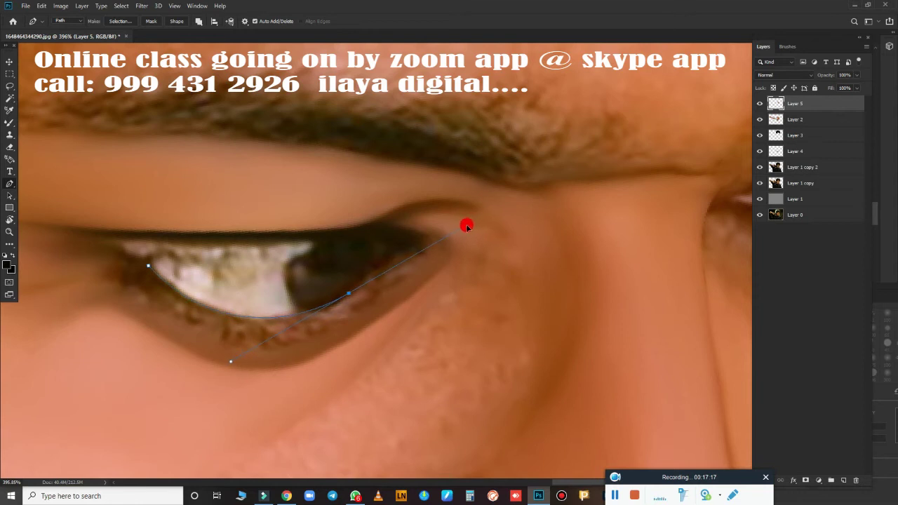
pyautogui.moveTo(405, 251); pyautogui.dragTo(420, 242)
pyautogui.hotkey('ctrl', 'z')
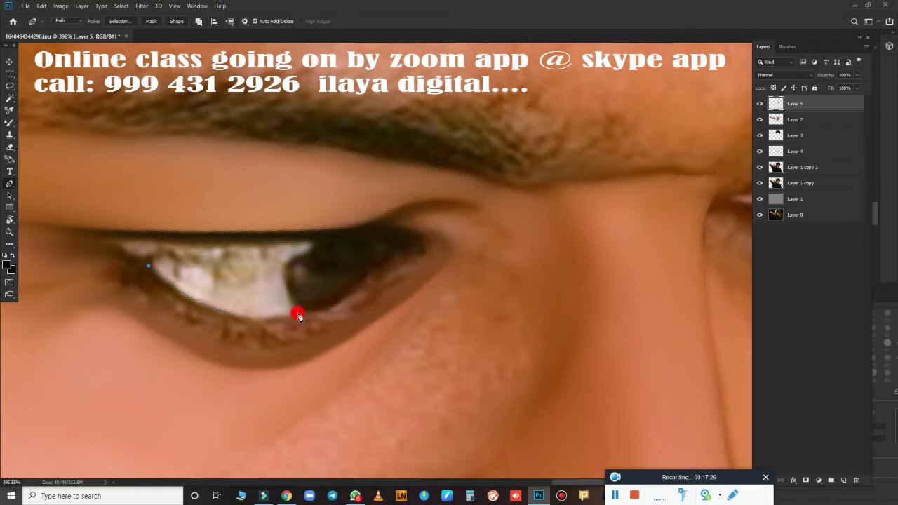
pyautogui.moveTo(299, 311); pyautogui.dragTo(383, 286)
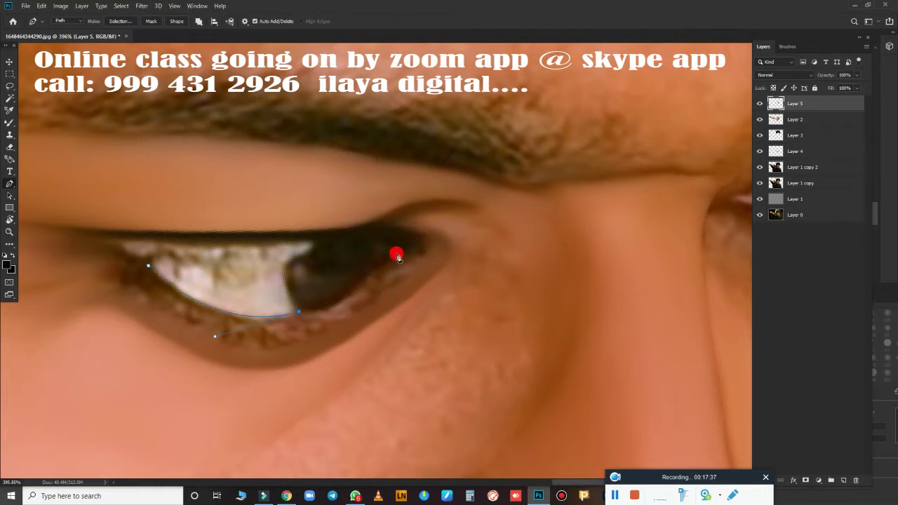
pyautogui.moveTo(376, 263); pyautogui.dragTo(393, 223)
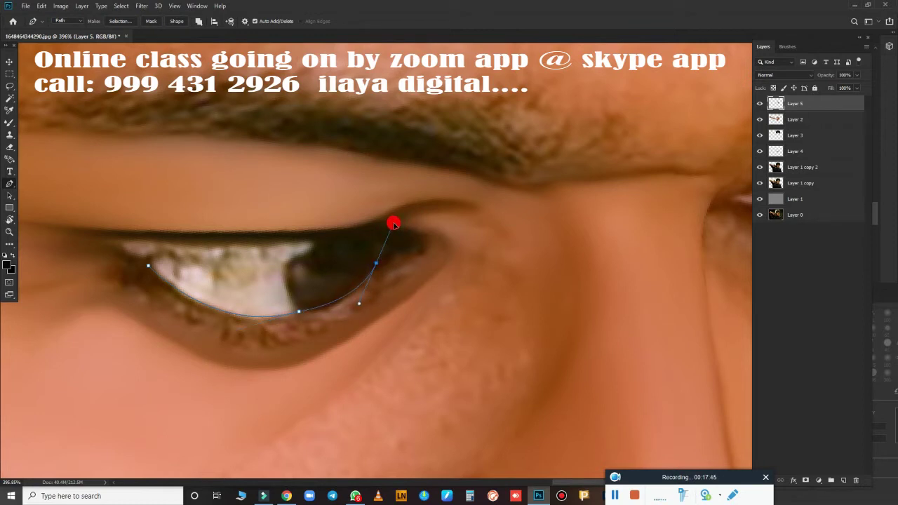
# Finish the eye outline along the upper lash line, load it as a selection, and open Feather
pyautogui.keyDown('alt'); pyautogui.click(376, 263); pyautogui.keyUp('alt')
pyautogui.moveTo(364, 236); pyautogui.dragTo(315, 236)
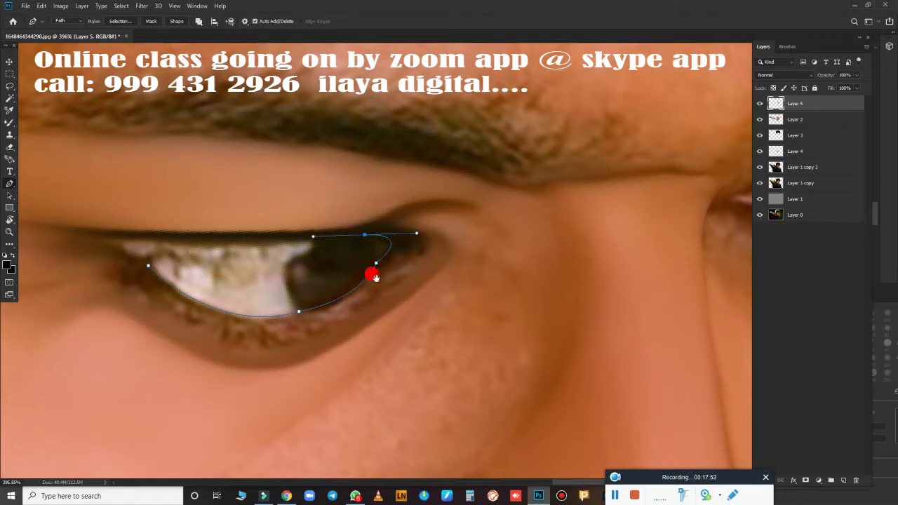
pyautogui.moveTo(372, 267); pyautogui.dragTo(636, 259)
pyautogui.keyDown('alt'); pyautogui.click(634, 235); pyautogui.keyUp('alt')
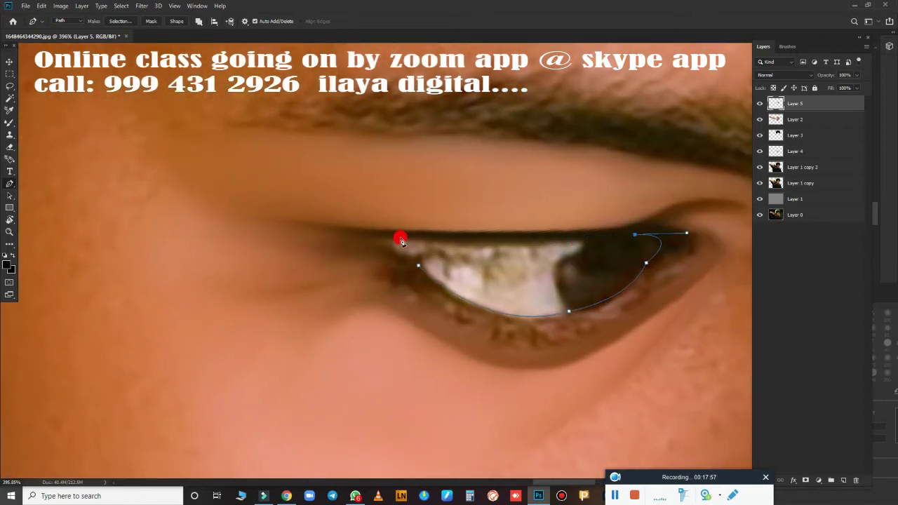
pyautogui.moveTo(397, 238); pyautogui.dragTo(338, 227)
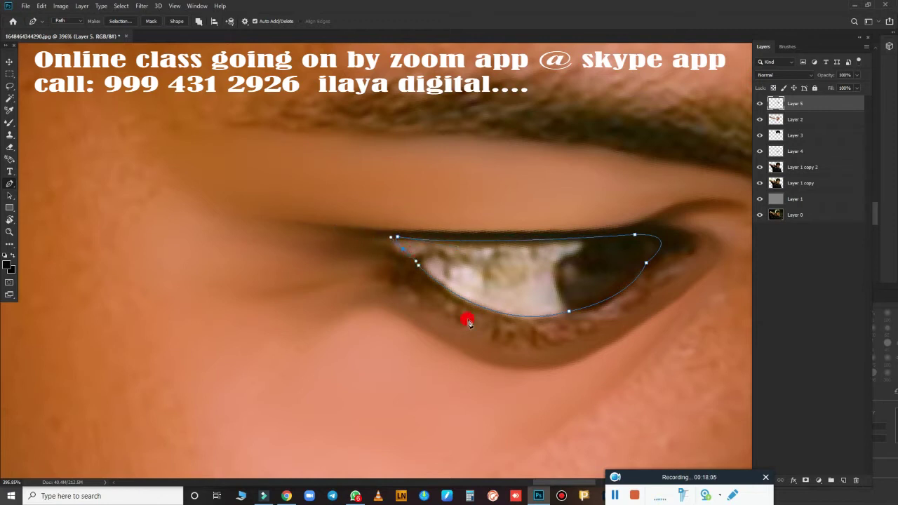
pyautogui.hotkey('ctrl', 'Return')
pyautogui.hotkey('shift', 'F6')
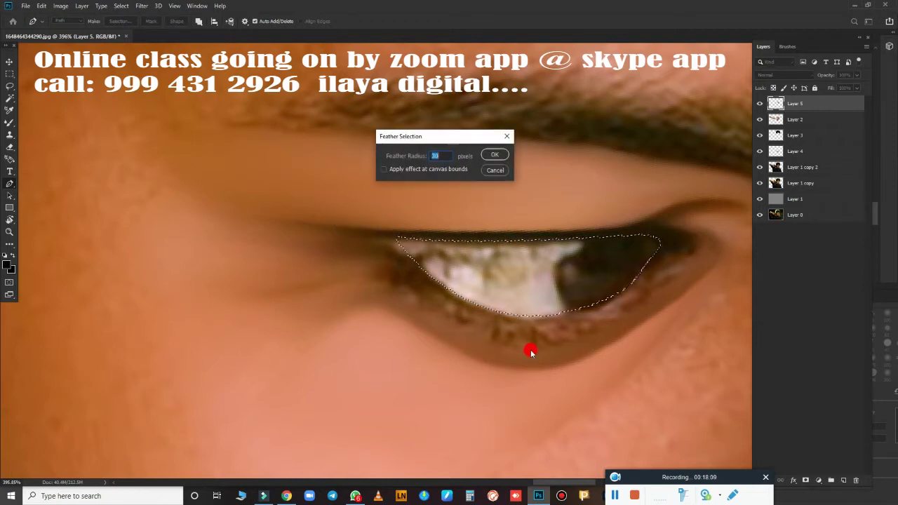
# Confirm the feather and smudge the eye white to an even pale tone
pyautogui.press('Return')
pyautogui.scroll(3, 471, 281)
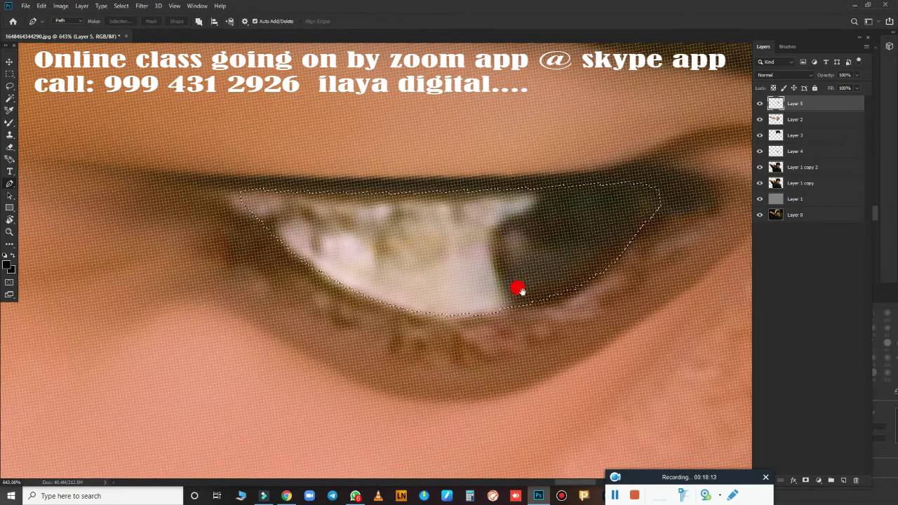
pyautogui.scroll(-2, 518, 289)
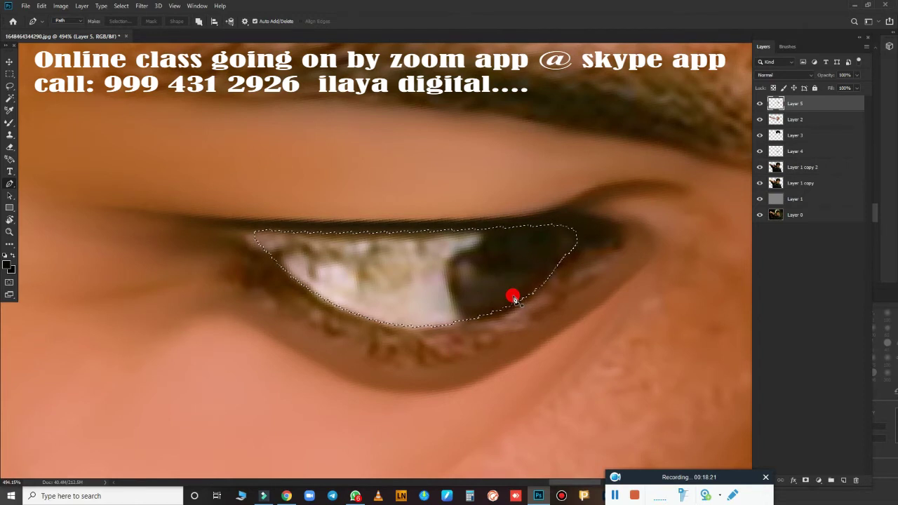
pyautogui.press('r')
pyautogui.moveTo(342, 233)
pyautogui.mouseDown()
pyautogui.moveTo(326, 280)
pyautogui.moveTo(345, 291)
pyautogui.moveTo(402, 303)
pyautogui.moveTo(425, 285)
pyautogui.moveTo(431, 297)
pyautogui.moveTo(413, 243)
pyautogui.moveTo(428, 266)
pyautogui.mouseUp()
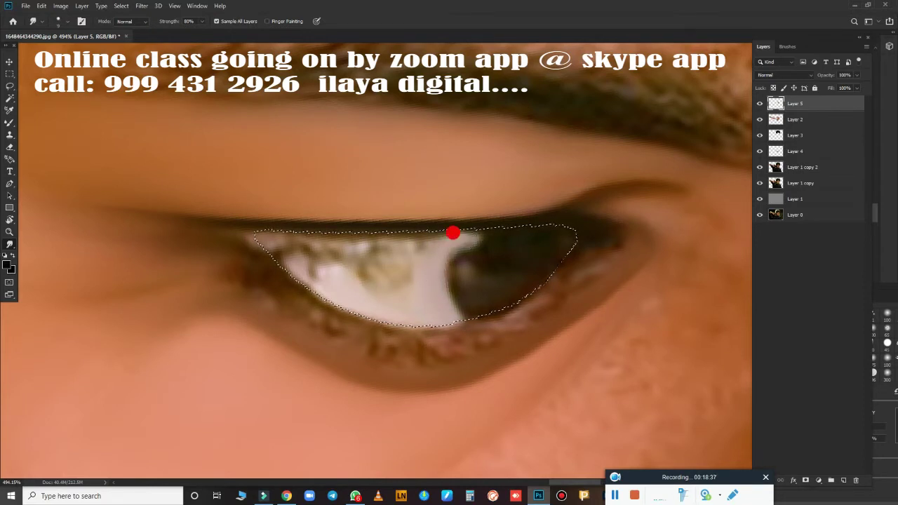
pyautogui.moveTo(354, 230)
pyautogui.mouseDown()
pyautogui.moveTo(311, 266)
pyautogui.moveTo(285, 258)
pyautogui.moveTo(327, 220)
pyautogui.moveTo(399, 278)
pyautogui.moveTo(353, 263)
pyautogui.moveTo(340, 270)
pyautogui.moveTo(399, 230)
pyautogui.moveTo(393, 241)
pyautogui.mouseUp()
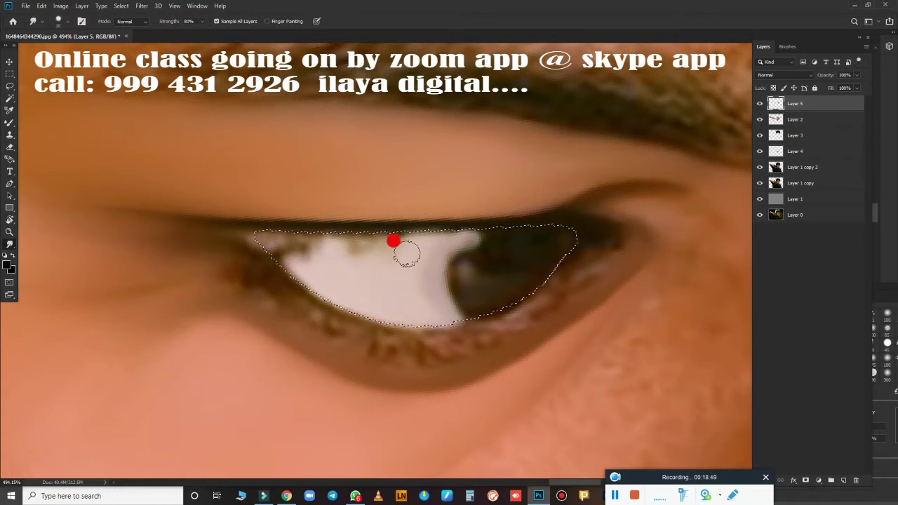
pyautogui.moveTo(456, 218)
pyautogui.mouseDown()
pyautogui.moveTo(423, 273)
pyautogui.moveTo(416, 315)
pyautogui.moveTo(386, 243)
pyautogui.moveTo(350, 224)
pyautogui.moveTo(286, 221)
pyautogui.moveTo(372, 220)
pyautogui.mouseUp()
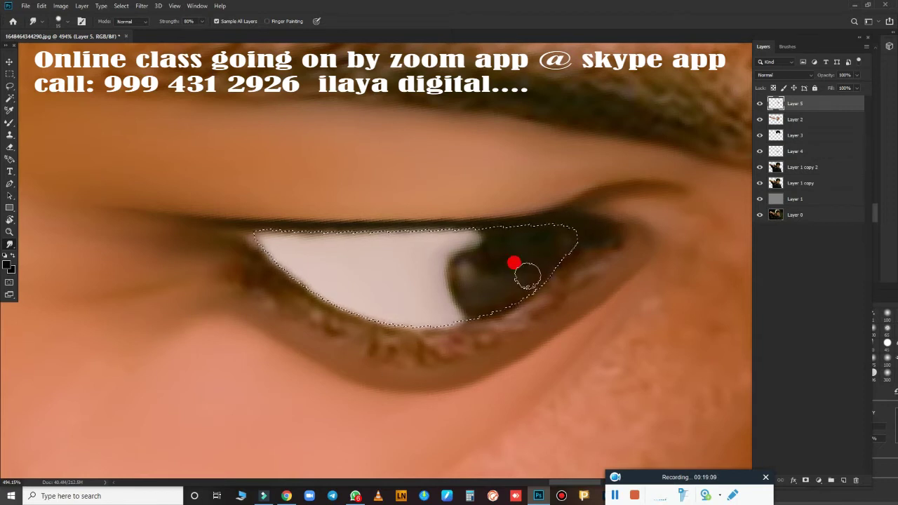
# Blend the upper and lower lash-line edges and the lower iris edge with the Mixer Brush
pyautogui.press('b')
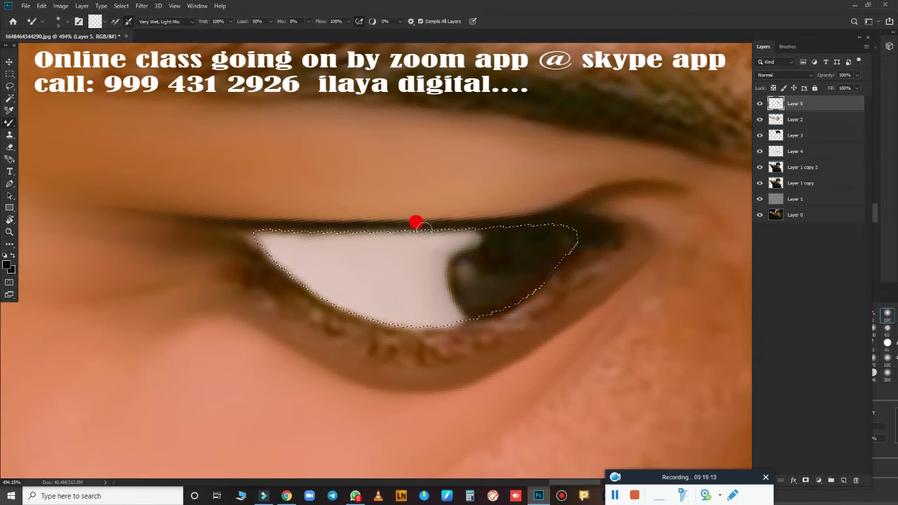
pyautogui.moveTo(423, 226)
pyautogui.mouseDown()
pyautogui.moveTo(497, 221)
pyautogui.moveTo(292, 228)
pyautogui.mouseUp()
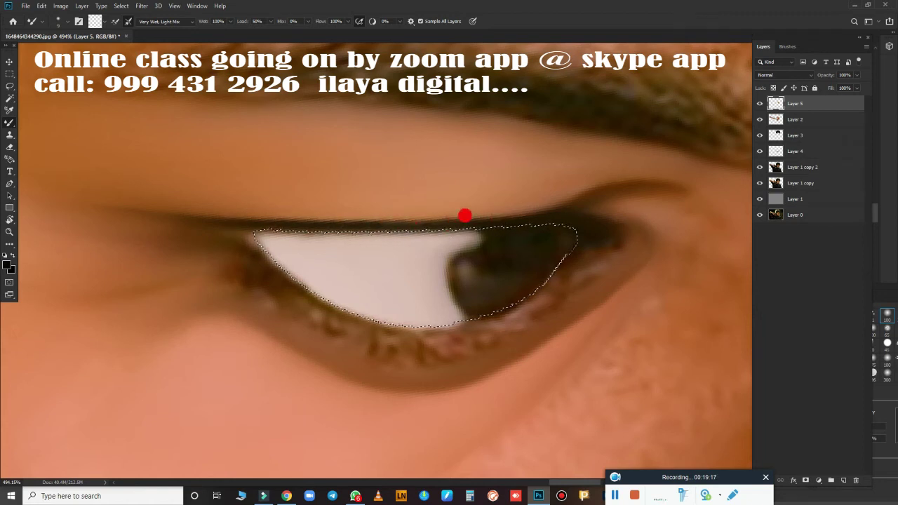
pyautogui.moveTo(214, 226)
pyautogui.mouseDown()
pyautogui.moveTo(254, 224)
pyautogui.moveTo(131, 219)
pyautogui.moveTo(188, 227)
pyautogui.mouseUp()
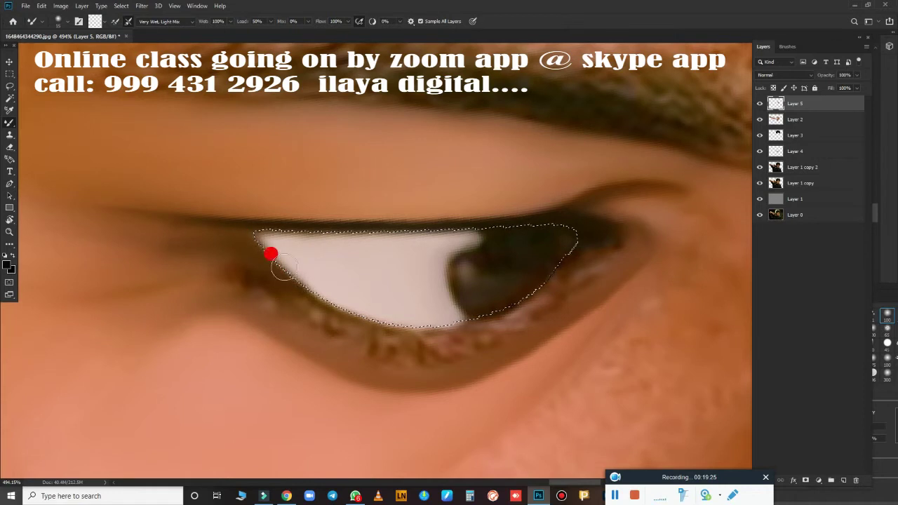
pyautogui.moveTo(355, 306); pyautogui.dragTo(309, 299)
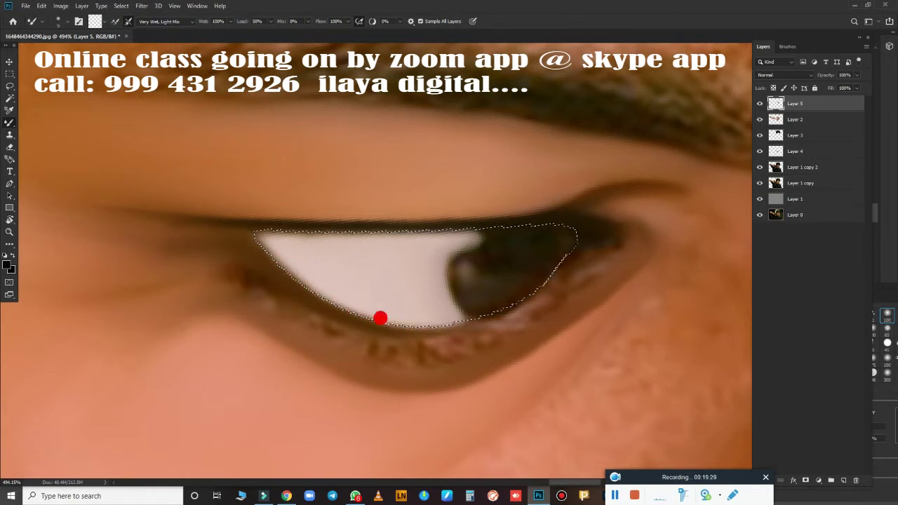
pyautogui.moveTo(547, 263); pyautogui.dragTo(462, 310)
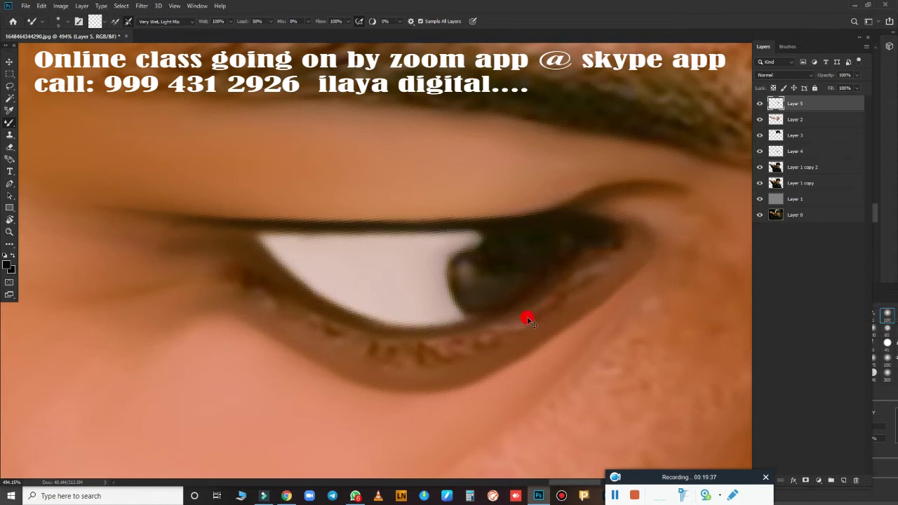
# Smudge the eye's inner corner along the lower lash line and zoom out
pyautogui.press('r')
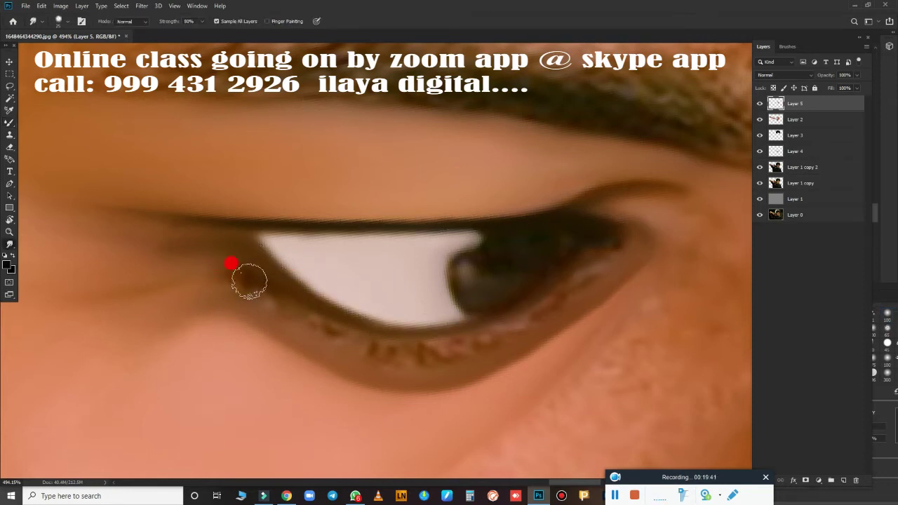
pyautogui.moveTo(259, 291)
pyautogui.mouseDown()
pyautogui.moveTo(211, 281)
pyautogui.moveTo(431, 356)
pyautogui.moveTo(553, 301)
pyautogui.moveTo(634, 239)
pyautogui.moveTo(589, 240)
pyautogui.moveTo(540, 320)
pyautogui.moveTo(411, 371)
pyautogui.moveTo(629, 266)
pyautogui.moveTo(436, 372)
pyautogui.moveTo(253, 310)
pyautogui.mouseUp()
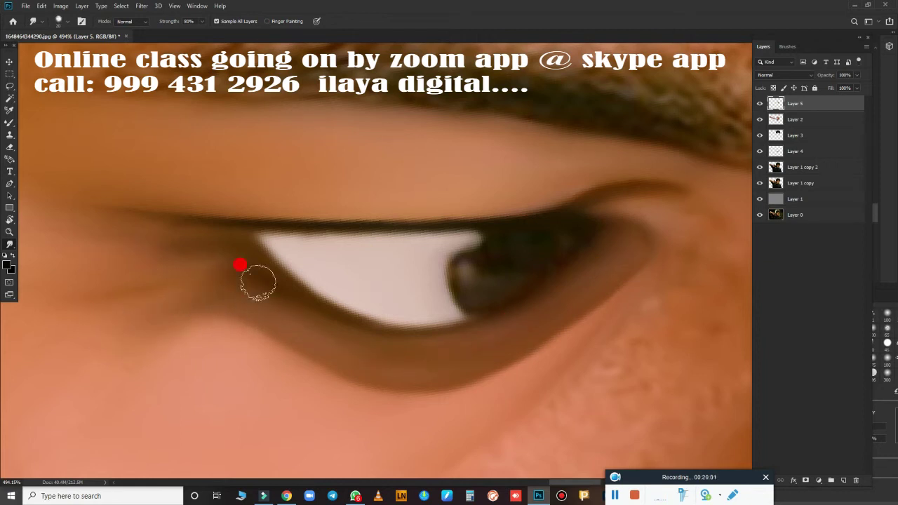
pyautogui.scroll(-5, 479, 307)
pyautogui.scroll(-5, 531, 309)
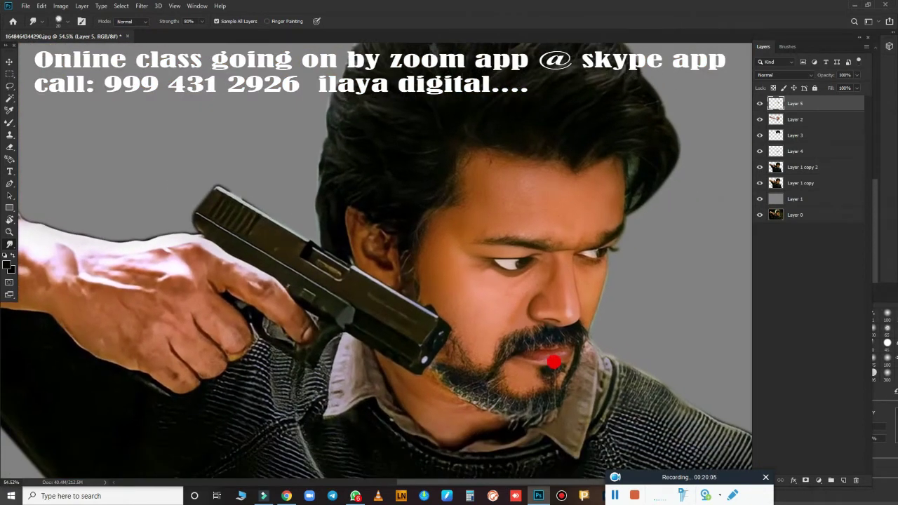
# Toggle Layer 5's visibility repeatedly to compare the retouched eye with the original
pyautogui.click(759, 103)
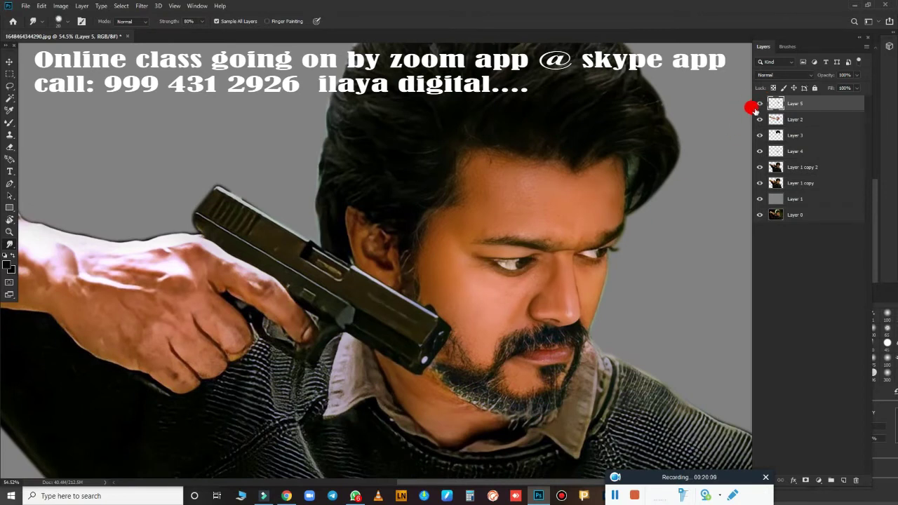
pyautogui.click(759, 103)
pyautogui.click(759, 103)
pyautogui.click(759, 103)
pyautogui.click(759, 103)
pyautogui.click(759, 104)
pyautogui.click(759, 103)
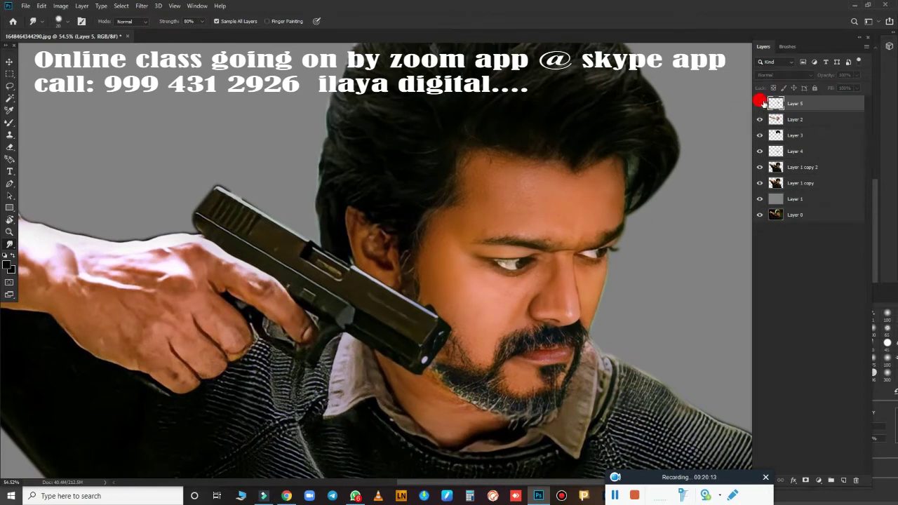
pyautogui.click(759, 103)
pyautogui.scroll(5, 579, 258)
pyautogui.scroll(-5, 625, 281)
pyautogui.click(759, 103)
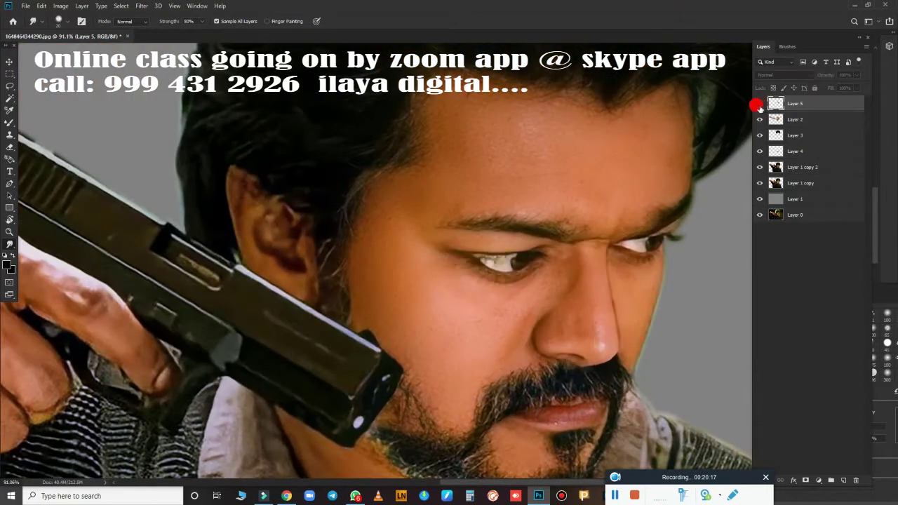
pyautogui.click(759, 103)
pyautogui.scroll(5, 456, 301)
pyautogui.scroll(2, 453, 316)
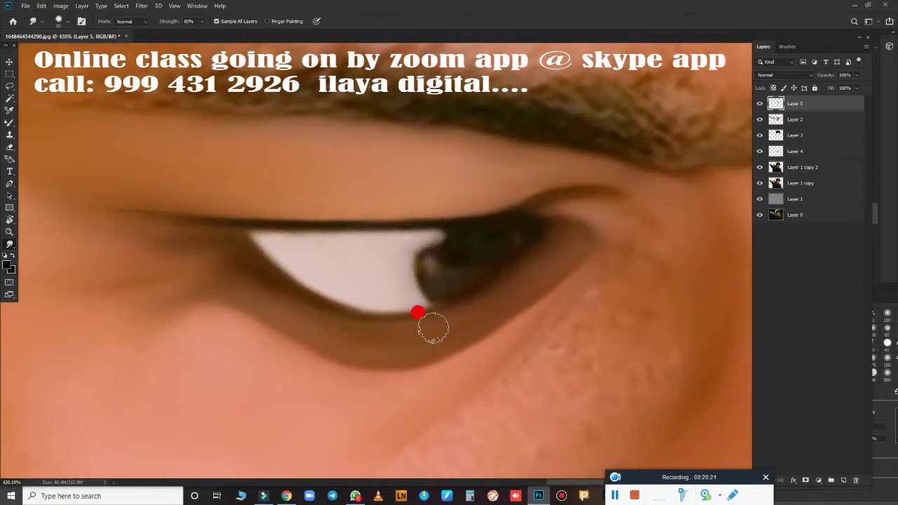
# Pen-trace the eye white from the inner corner and load it as a selection
pyautogui.press('p')
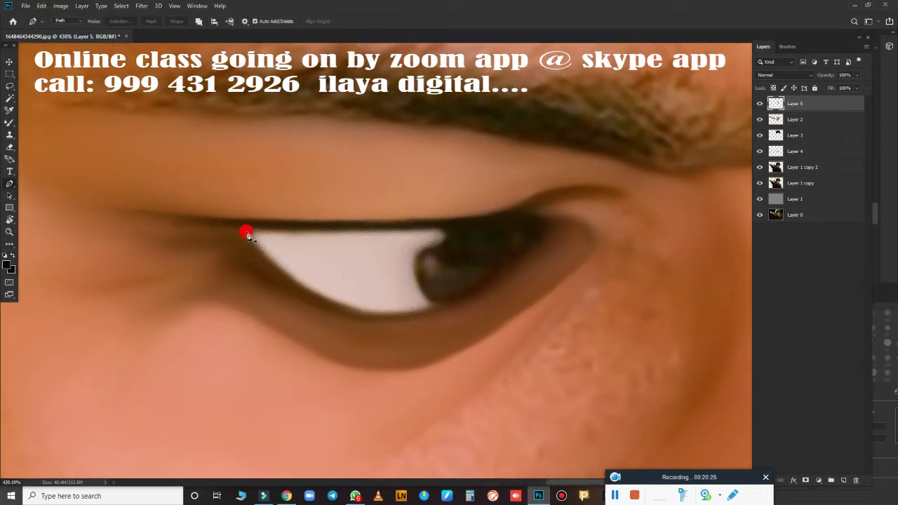
pyautogui.click(247, 232)
pyautogui.moveTo(498, 223); pyautogui.dragTo(539, 208)
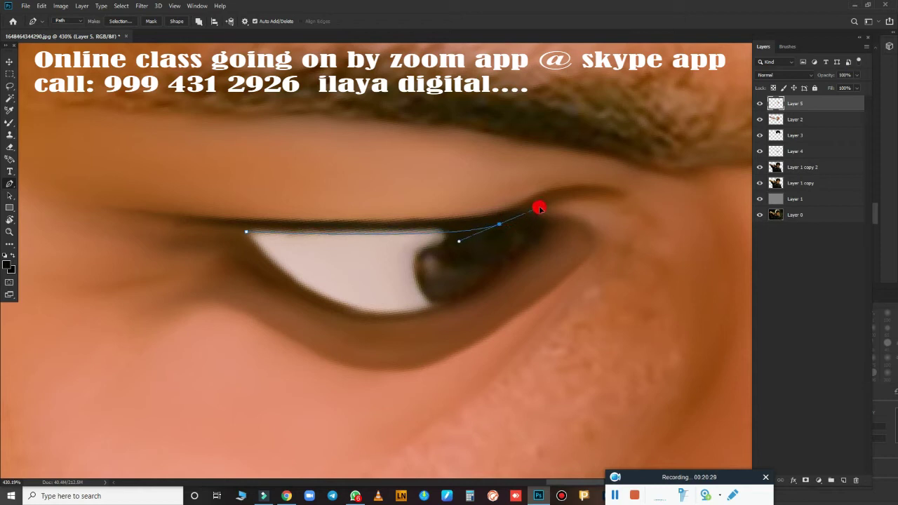
pyautogui.moveTo(510, 257); pyautogui.dragTo(514, 270)
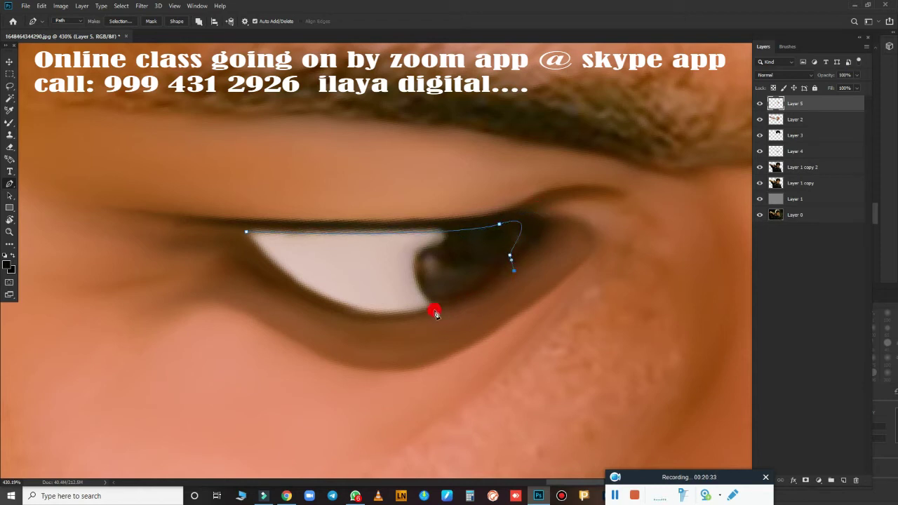
pyautogui.moveTo(435, 313); pyautogui.dragTo(399, 318)
pyautogui.moveTo(246, 232)
pyautogui.mouseDown()
pyautogui.moveTo(252, 246)
pyautogui.moveTo(243, 225)
pyautogui.moveTo(185, 173)
pyautogui.mouseUp()
pyautogui.hotkey('ctrl', 'Return')
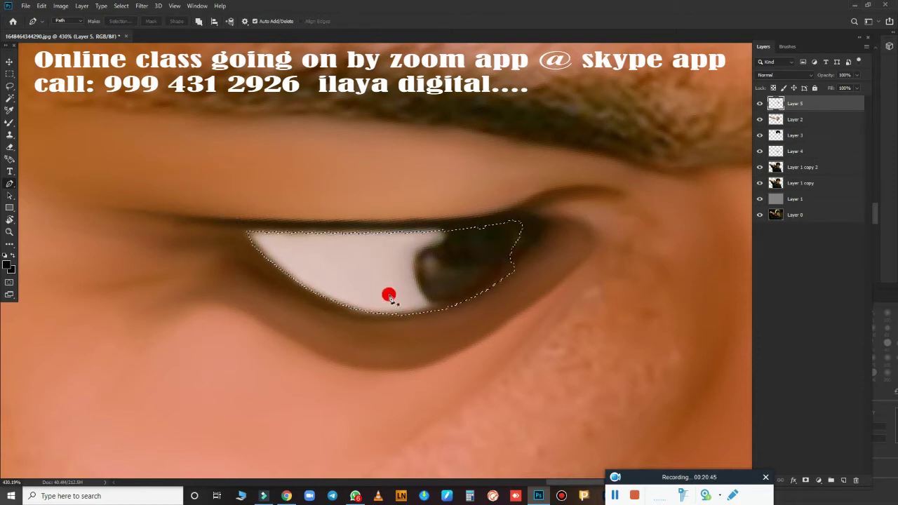
# Blend the upper eyelid edge with the Mixer Brush and drop the selection
pyautogui.press('b')
pyautogui.moveTo(325, 227)
pyautogui.mouseDown()
pyautogui.moveTo(449, 216)
pyautogui.moveTo(250, 228)
pyautogui.mouseUp()
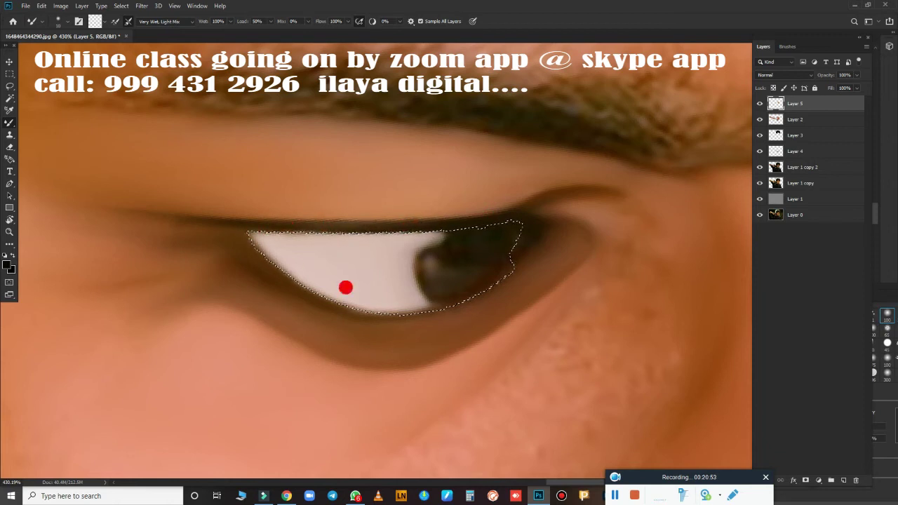
pyautogui.hotkey('ctrl', 'd')
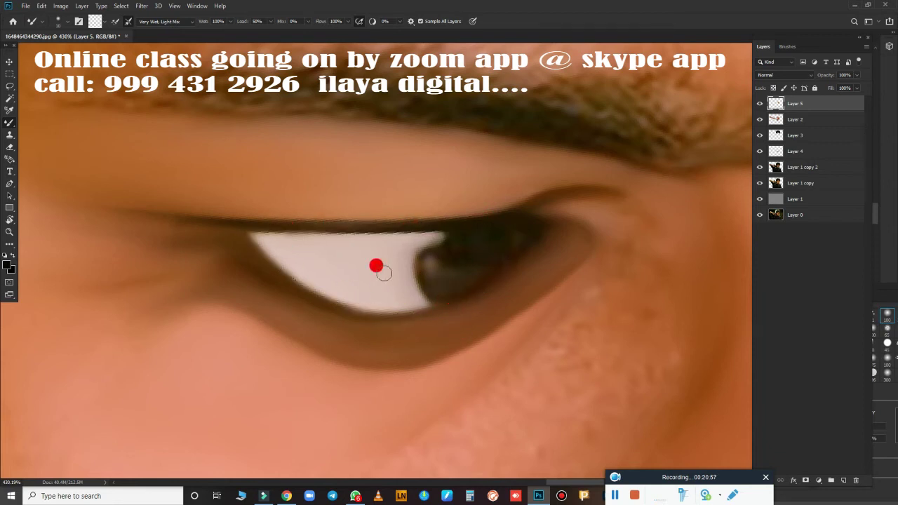
pyautogui.click(10, 74)
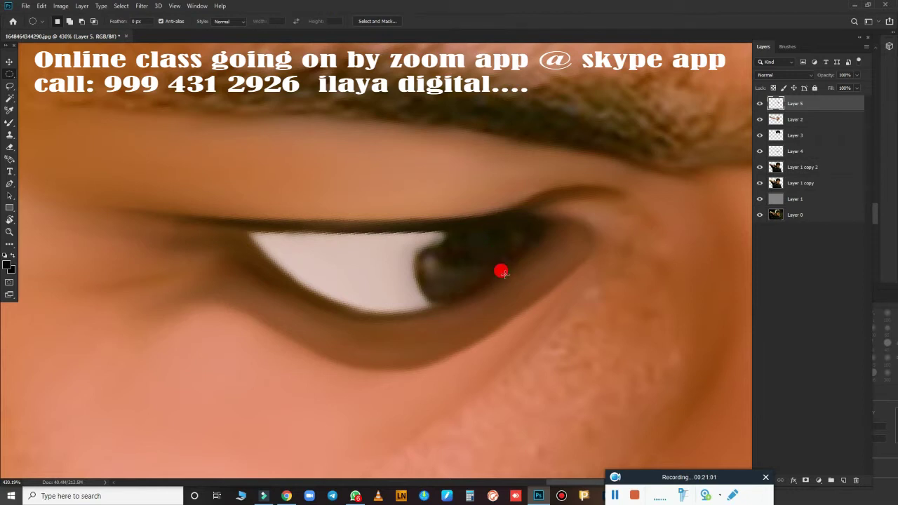
# Draw a circular selection around the iris, comparing against the original eye with Layer 5 hidden
pyautogui.click(759, 103)
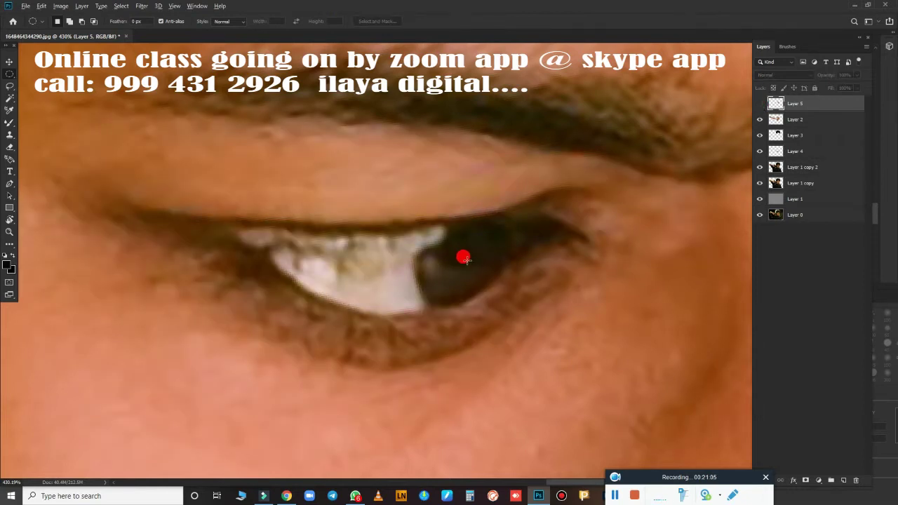
pyautogui.moveTo(470, 258); pyautogui.dragTo(535, 318)
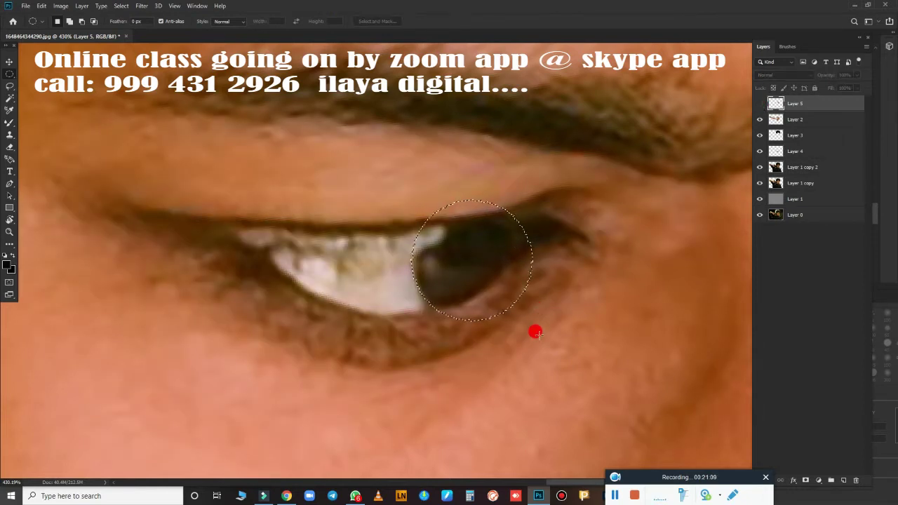
pyautogui.moveTo(469, 257); pyautogui.dragTo(559, 342)
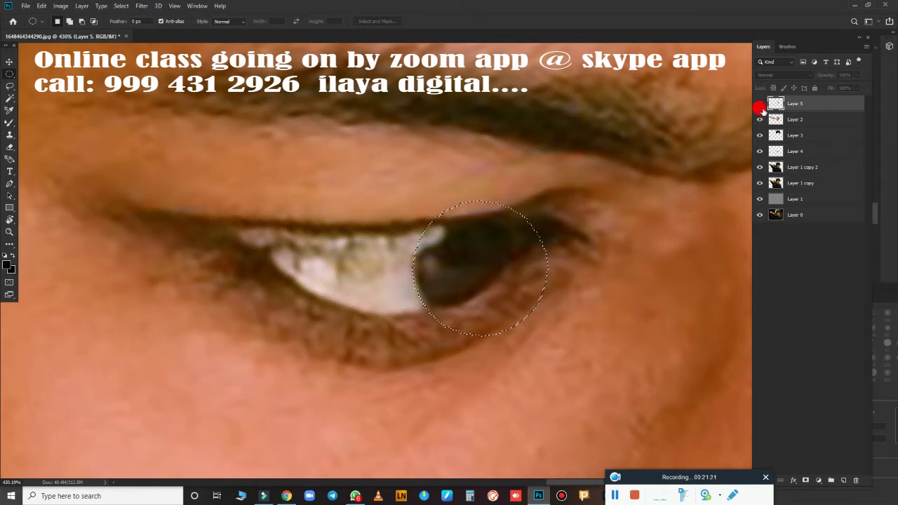
pyautogui.click(759, 104)
pyautogui.scroll(2, 533, 283)
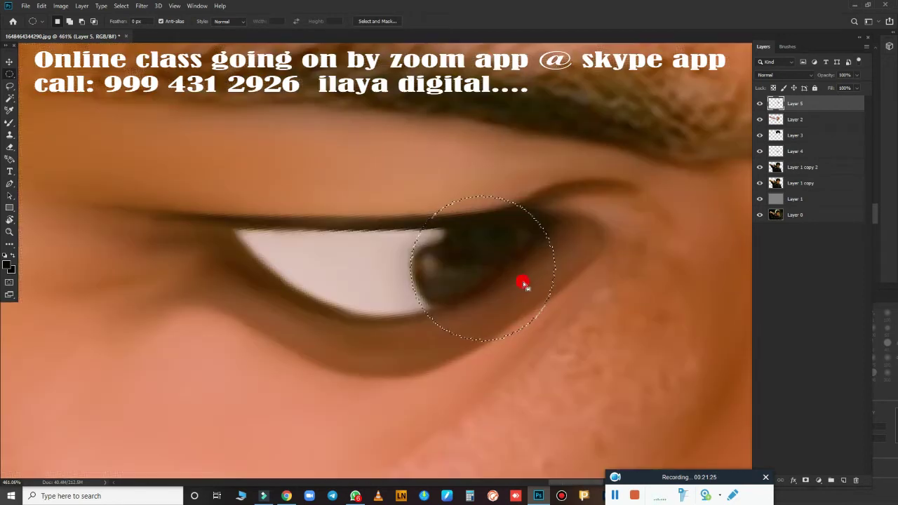
# Smudge the iris and its edges on Layer 5 into a smooth, dark, rounded shape
pyautogui.press('r')
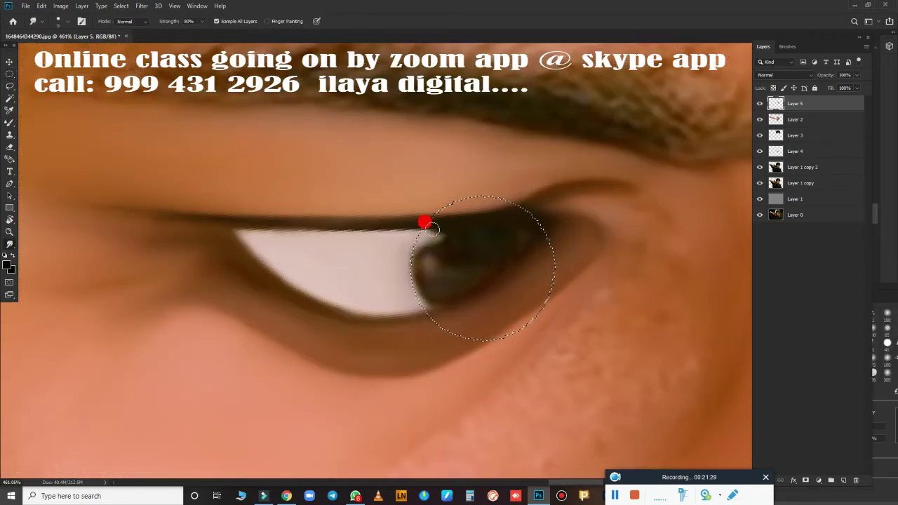
pyautogui.moveTo(432, 240); pyautogui.dragTo(442, 233)
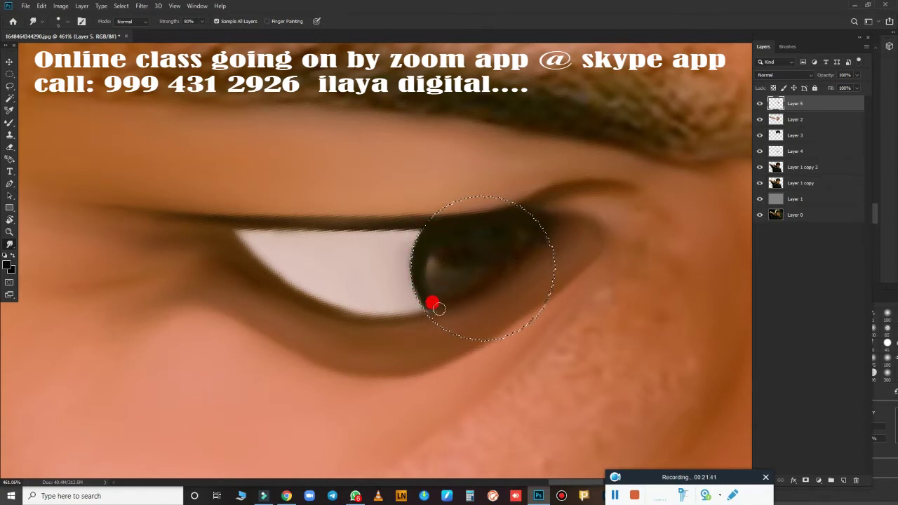
pyautogui.moveTo(442, 301)
pyautogui.mouseDown()
pyautogui.moveTo(440, 225)
pyautogui.moveTo(517, 235)
pyautogui.moveTo(441, 292)
pyautogui.moveTo(511, 240)
pyautogui.moveTo(461, 283)
pyautogui.moveTo(481, 250)
pyautogui.moveTo(453, 301)
pyautogui.moveTo(484, 275)
pyautogui.mouseUp()
pyautogui.moveTo(517, 252)
pyautogui.mouseDown()
pyautogui.moveTo(507, 244)
pyautogui.moveTo(453, 302)
pyautogui.moveTo(539, 240)
pyautogui.moveTo(521, 245)
pyautogui.moveTo(463, 229)
pyautogui.moveTo(476, 237)
pyautogui.moveTo(417, 274)
pyautogui.moveTo(469, 255)
pyautogui.moveTo(500, 218)
pyautogui.moveTo(437, 224)
pyautogui.moveTo(403, 281)
pyautogui.moveTo(425, 255)
pyautogui.moveTo(441, 273)
pyautogui.moveTo(369, 255)
pyautogui.moveTo(420, 249)
pyautogui.mouseUp()
pyautogui.moveTo(400, 293)
pyautogui.mouseDown()
pyautogui.moveTo(383, 275)
pyautogui.moveTo(381, 240)
pyautogui.moveTo(362, 245)
pyautogui.moveTo(470, 316)
pyautogui.moveTo(513, 325)
pyautogui.moveTo(560, 218)
pyautogui.mouseUp()
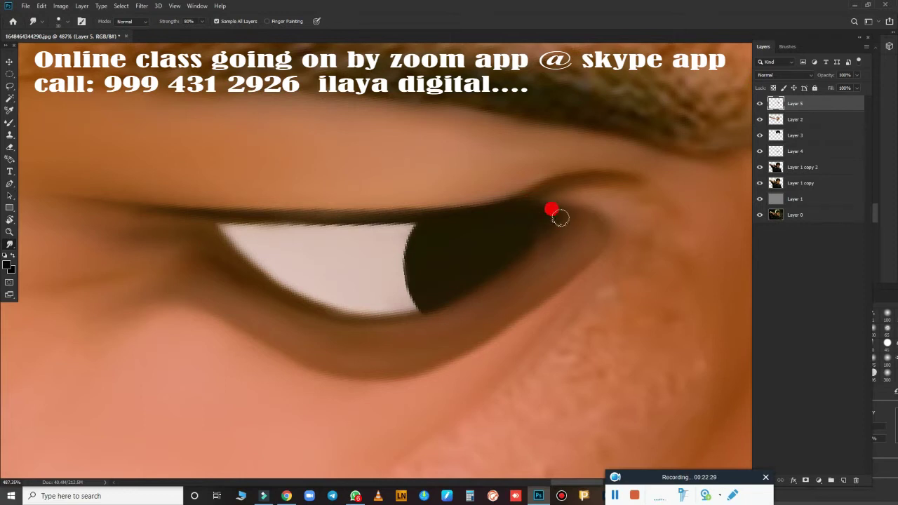
pyautogui.moveTo(528, 297)
pyautogui.mouseDown()
pyautogui.moveTo(465, 297)
pyautogui.moveTo(495, 307)
pyautogui.mouseUp()
# Load the Mixer Brush with a light skin tone and add a new empty Layer 6
pyautogui.moveTo(596, 281); pyautogui.dragTo(633, 297)
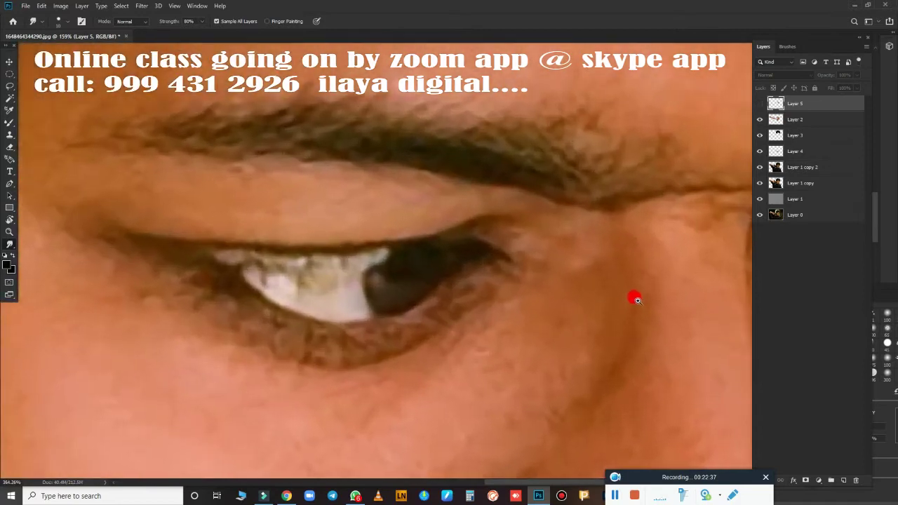
pyautogui.hotkey('shift', 'b')
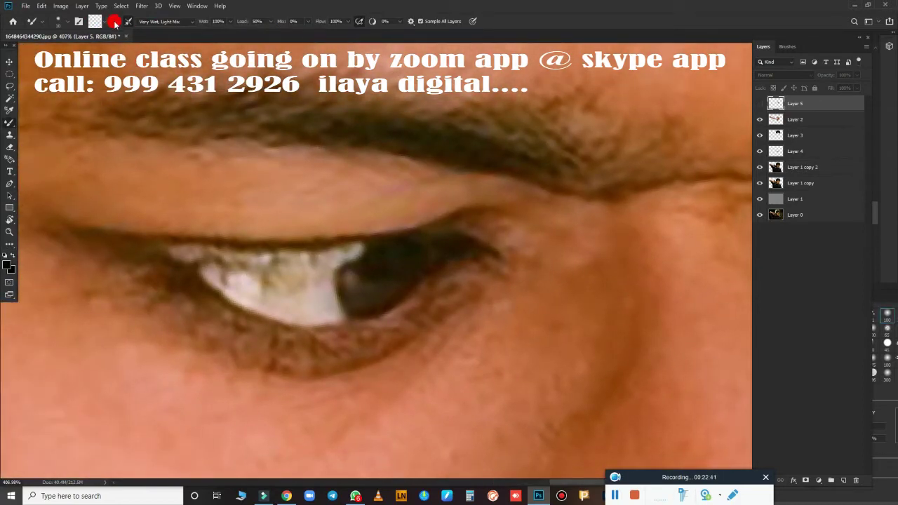
pyautogui.click(95, 21)
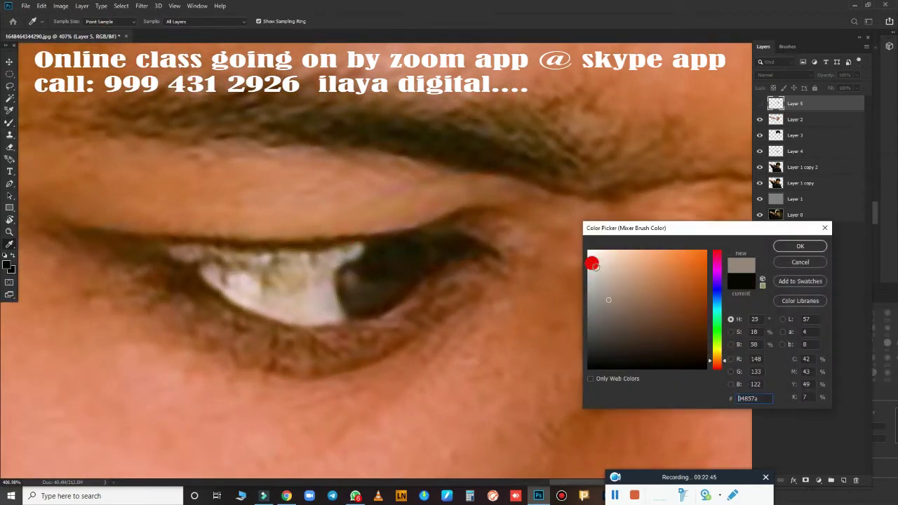
pyautogui.click(595, 265)
pyautogui.click(800, 246)
pyautogui.scroll(2, 411, 274)
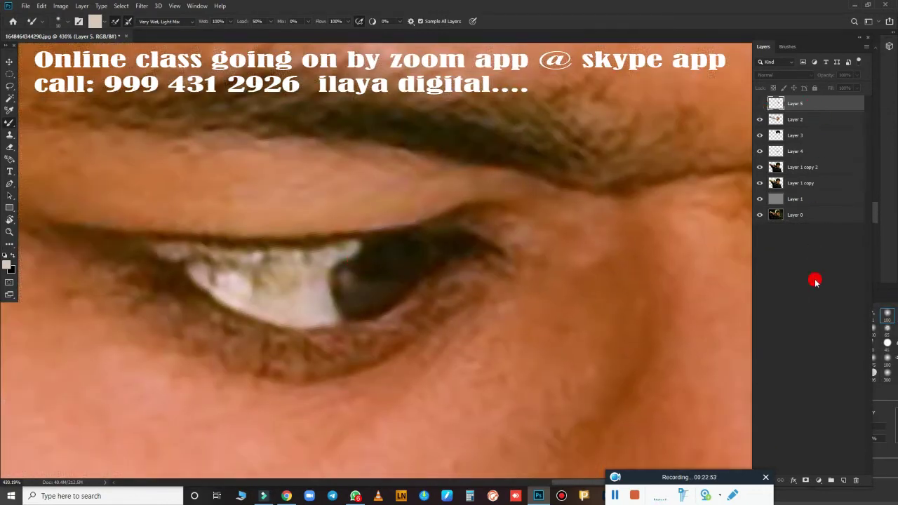
pyautogui.click(843, 480)
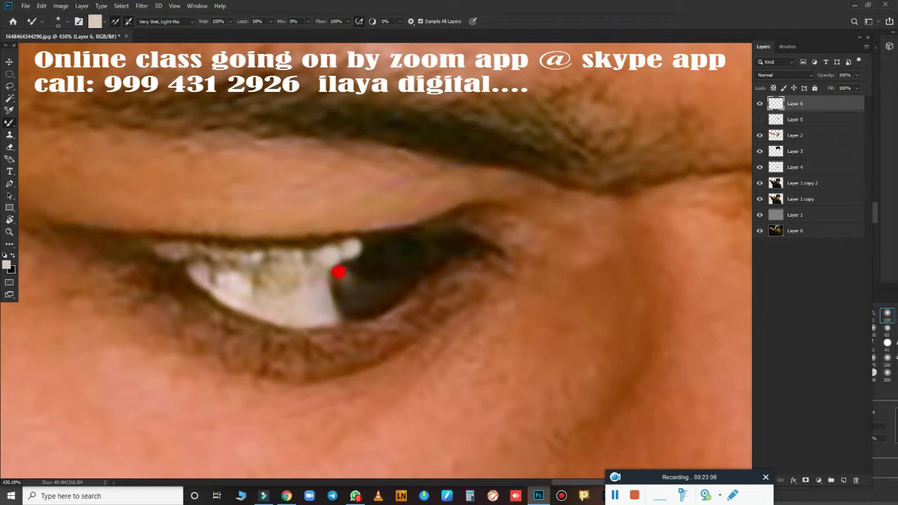
# Dab a light catchlight on the iris, show Layer 5 again and smudge away the grey spot
pyautogui.click(348, 279)
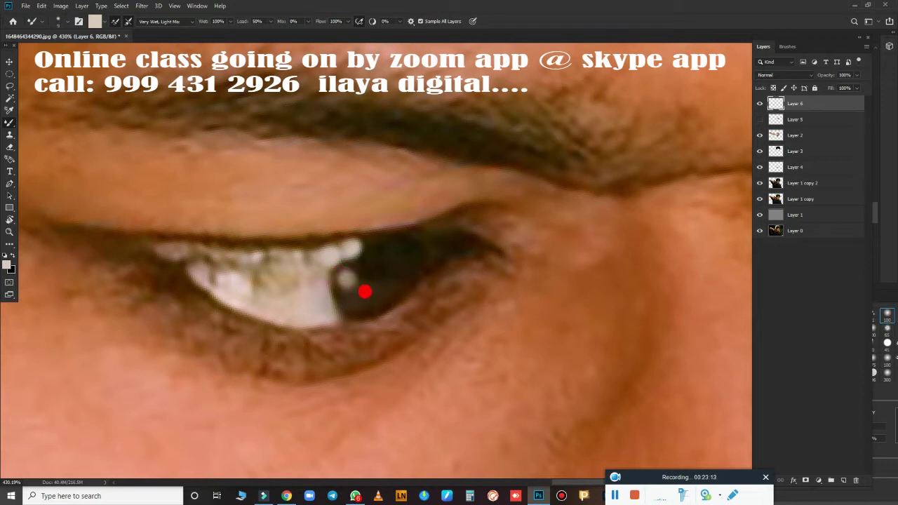
pyautogui.scroll(-1, 365, 280)
pyautogui.scroll(1, 431, 304)
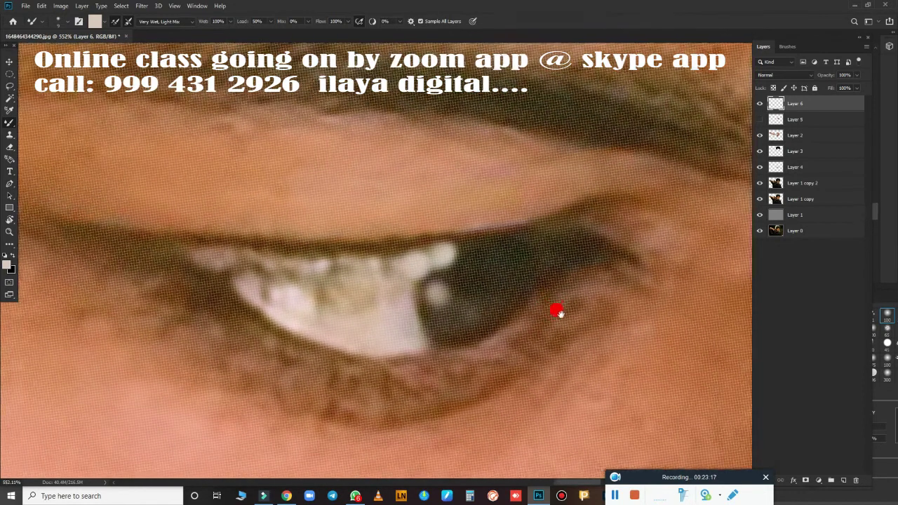
pyautogui.scroll(1, 557, 311)
pyautogui.press('r')
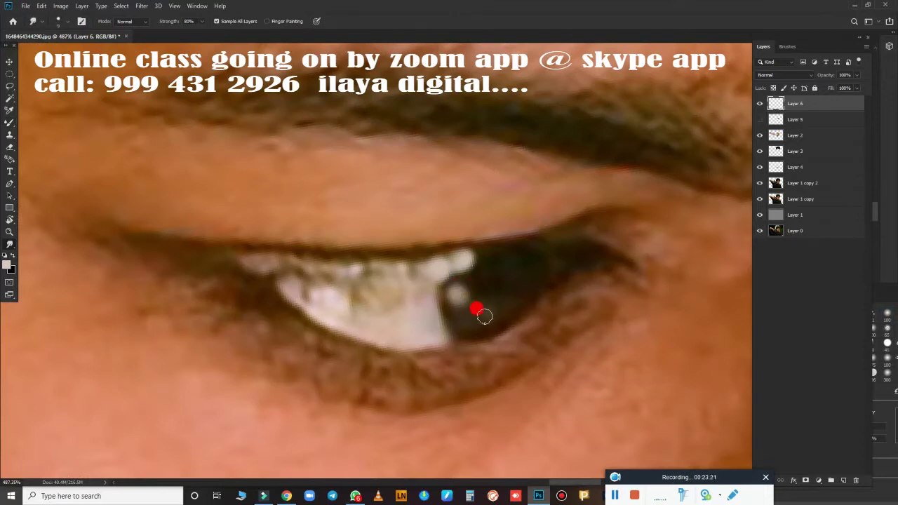
pyautogui.click(760, 119)
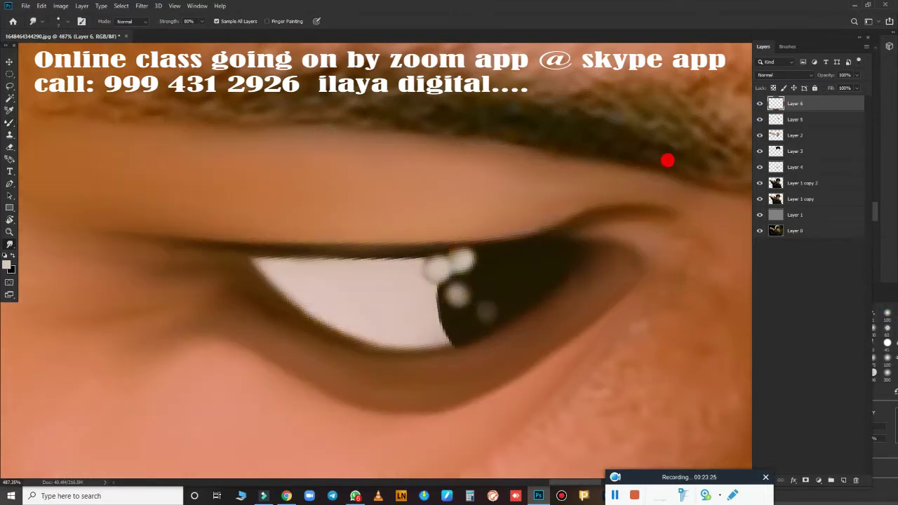
pyautogui.moveTo(498, 294)
pyautogui.mouseDown()
pyautogui.moveTo(468, 311)
pyautogui.moveTo(484, 312)
pyautogui.moveTo(430, 259)
pyautogui.moveTo(453, 251)
pyautogui.moveTo(431, 260)
pyautogui.moveTo(497, 244)
pyautogui.mouseUp()
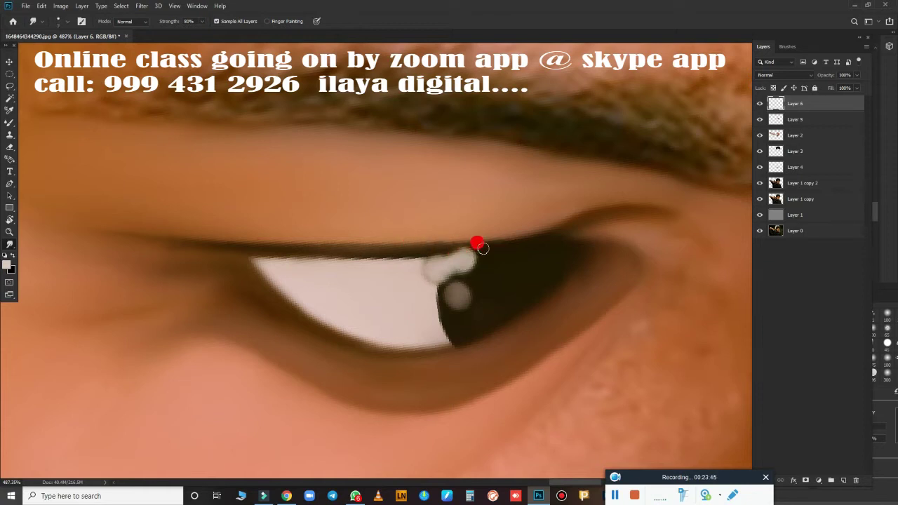
# With a cleaned Mixer Brush, pull the dark lid colour over the catchlight's top
pyautogui.press('b')
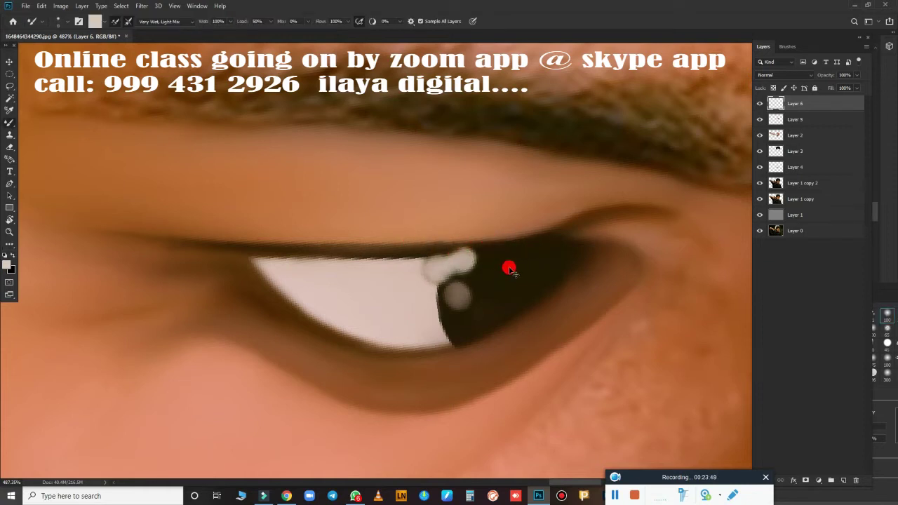
pyautogui.click(118, 20)
pyautogui.moveTo(500, 228)
pyautogui.mouseDown()
pyautogui.moveTo(498, 243)
pyautogui.moveTo(431, 250)
pyautogui.moveTo(470, 241)
pyautogui.moveTo(491, 248)
pyautogui.moveTo(473, 243)
pyautogui.moveTo(393, 295)
pyautogui.moveTo(420, 250)
pyautogui.moveTo(421, 276)
pyautogui.moveTo(430, 263)
pyautogui.moveTo(462, 258)
pyautogui.moveTo(483, 319)
pyautogui.mouseUp()
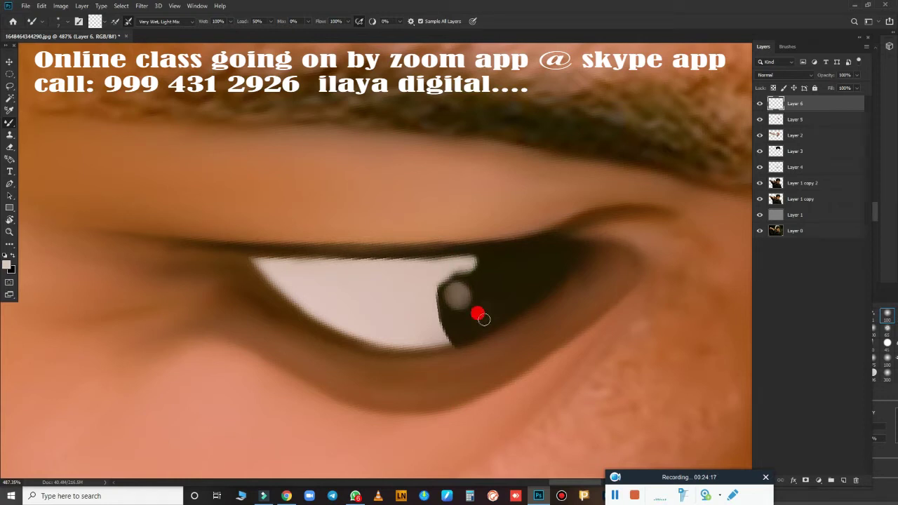
pyautogui.scroll(-10, 556, 313)
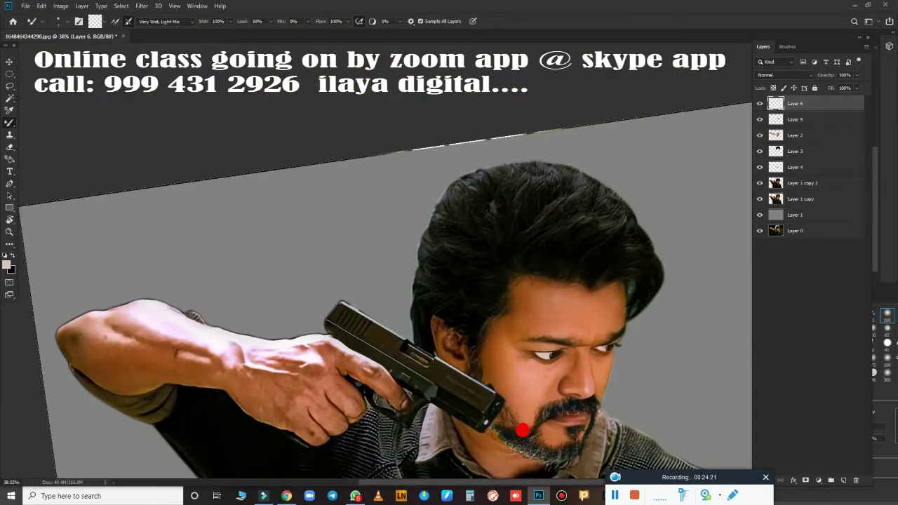
pyautogui.hotkey('alt', '[')
pyautogui.hotkey('alt', '[')
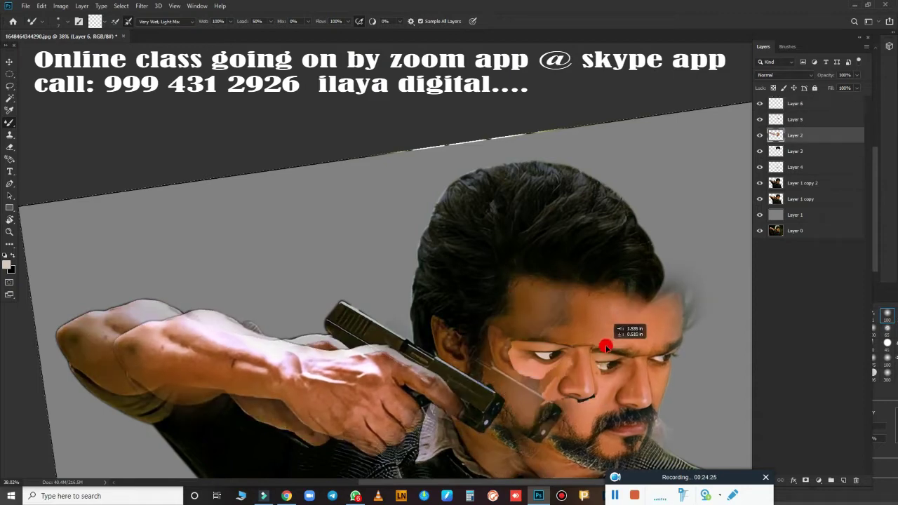
pyautogui.scroll(5, 555, 327)
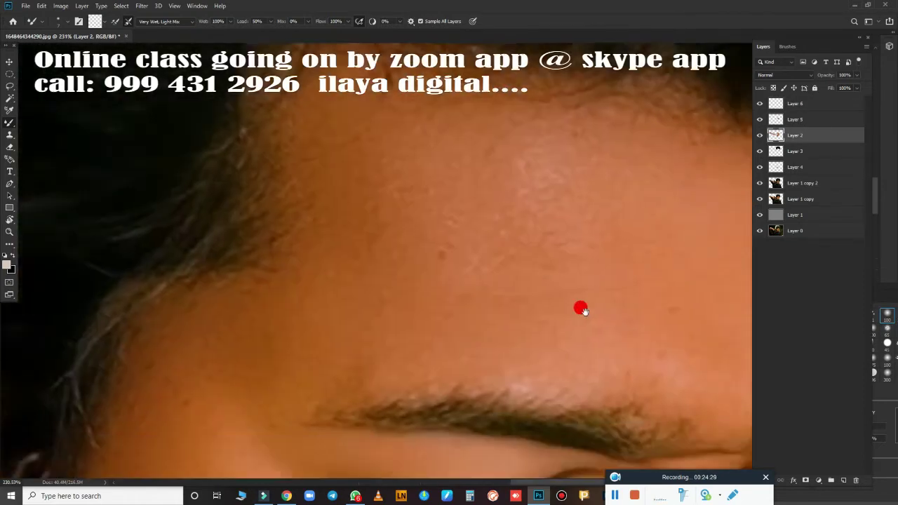
pyautogui.scroll(3, 579, 306)
pyautogui.scroll(2, 493, 275)
pyautogui.scroll(1, 362, 339)
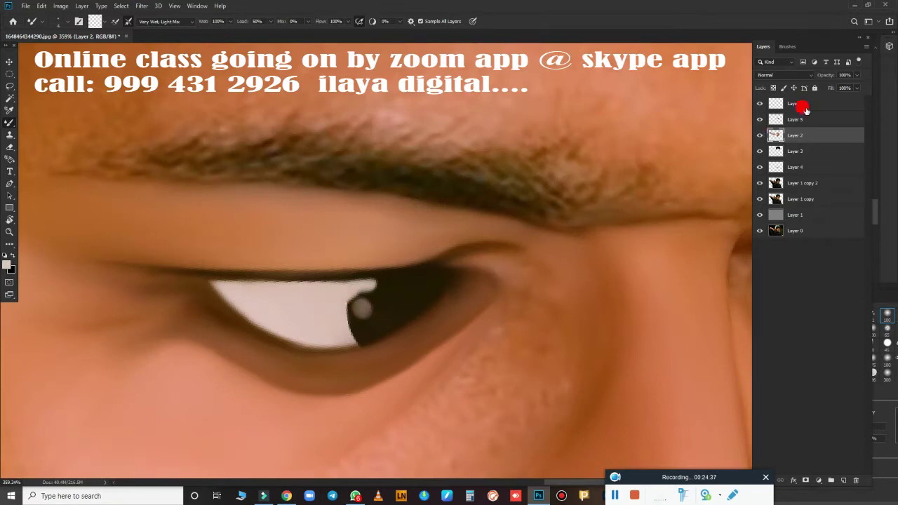
pyautogui.click(795, 103)
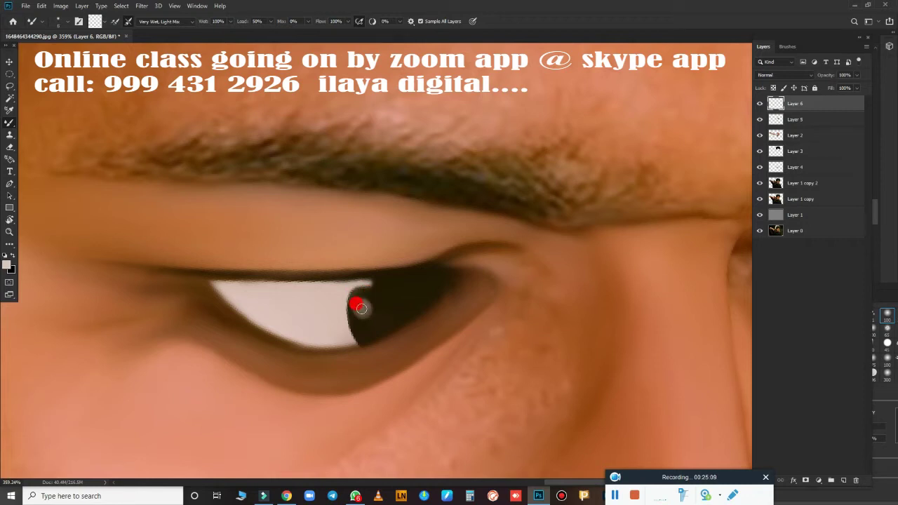
pyautogui.press('r')
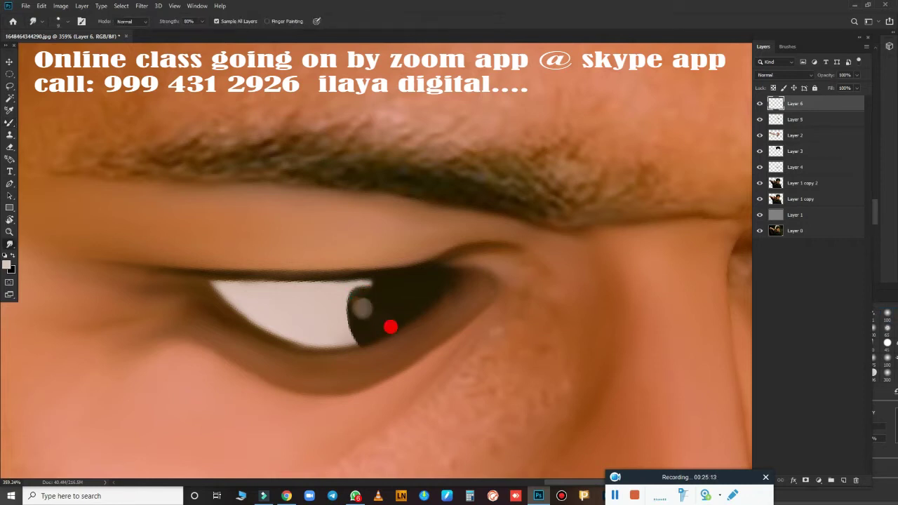
# Smooth the skin between the cheek and the lower eyelid
pyautogui.scroll(-5, 413, 320)
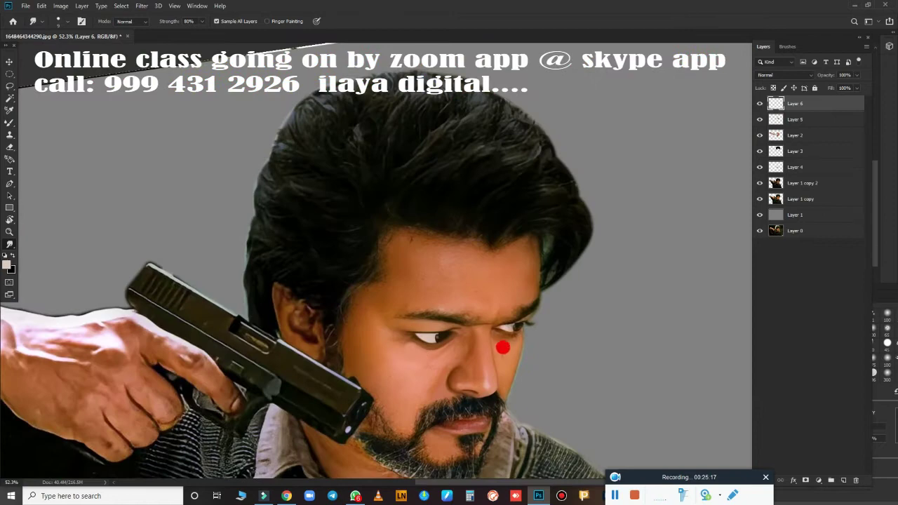
pyautogui.scroll(3, 503, 348)
pyautogui.scroll(2, 527, 351)
pyautogui.scroll(-3, 298, 341)
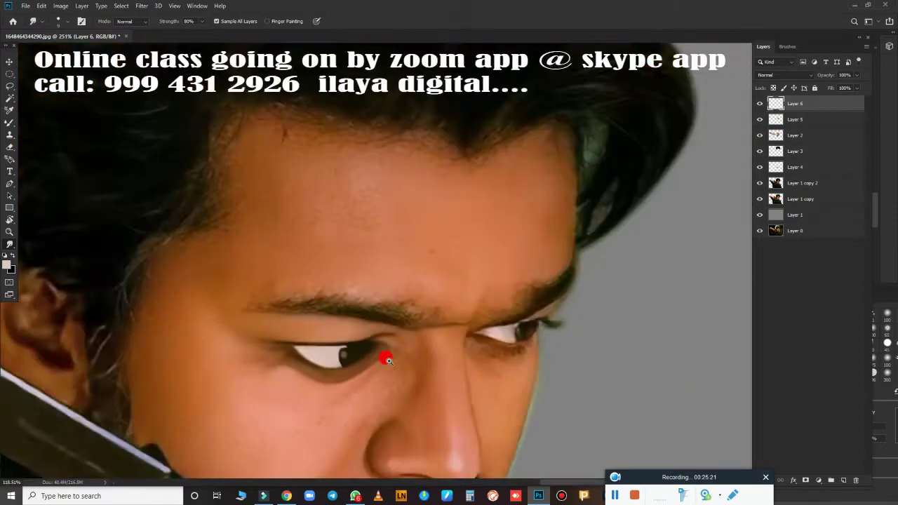
pyautogui.scroll(2, 453, 201)
pyautogui.scroll(1, 467, 262)
pyautogui.scroll(-1, 450, 222)
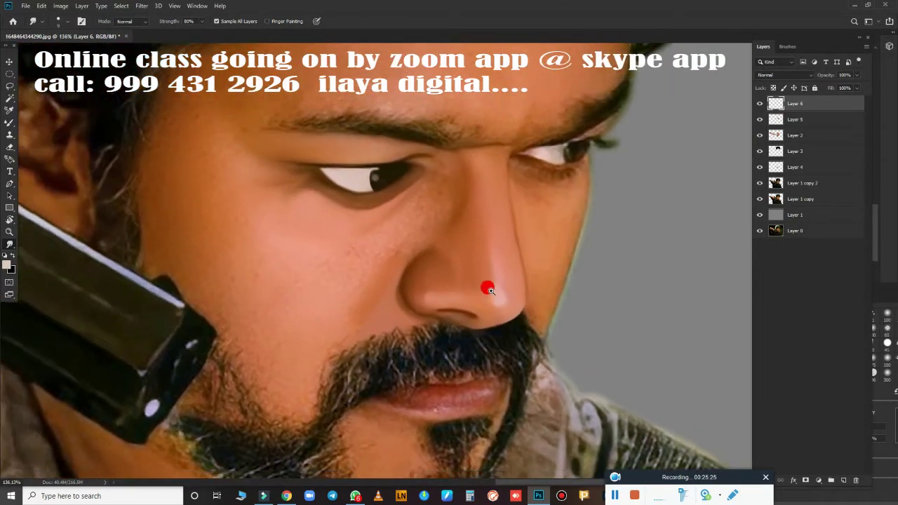
pyautogui.scroll(-1, 486, 287)
pyautogui.scroll(2, 468, 304)
pyautogui.scroll(1, 493, 311)
pyautogui.scroll(-1, 448, 302)
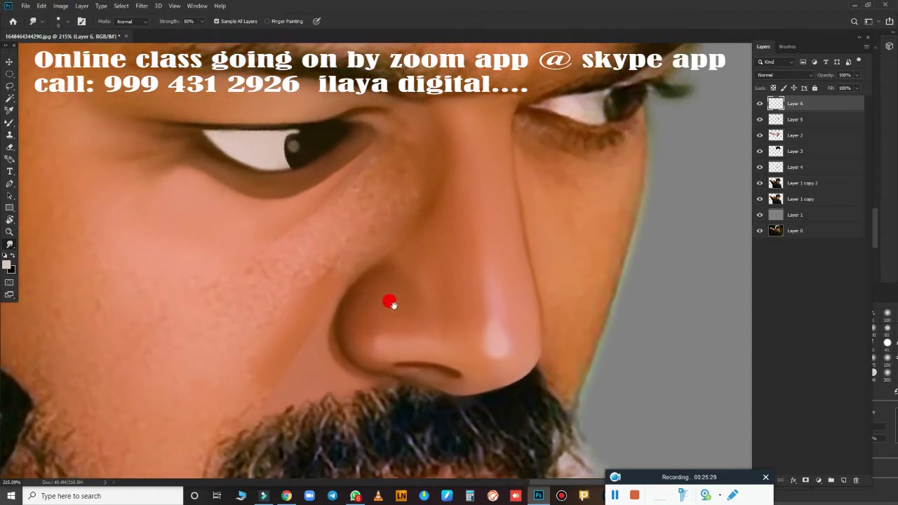
pyautogui.scroll(1, 391, 303)
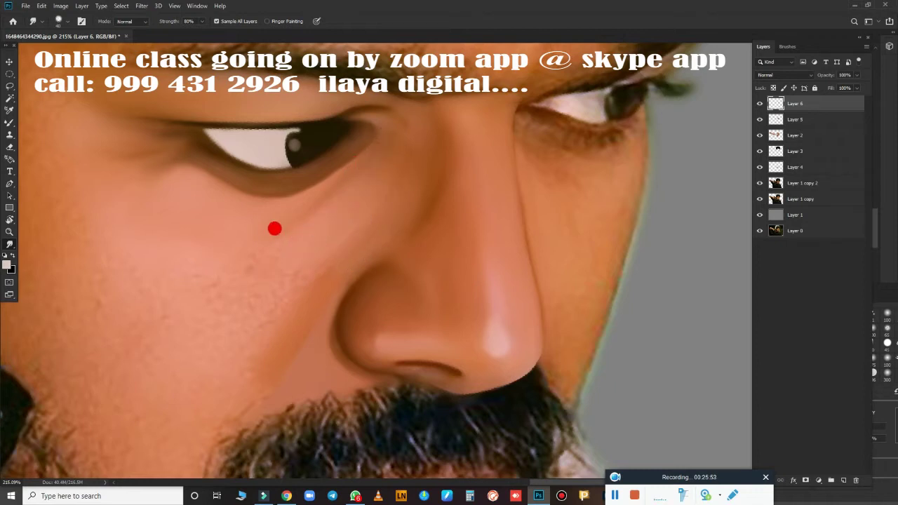
pyautogui.moveTo(256, 279)
pyautogui.mouseDown()
pyautogui.moveTo(280, 287)
pyautogui.moveTo(278, 253)
pyautogui.moveTo(345, 212)
pyautogui.moveTo(224, 245)
pyautogui.moveTo(316, 225)
pyautogui.moveTo(249, 250)
pyautogui.mouseUp()
# Smudge the cheek skin smooth along its edge, toward the face centre and down to the beard
pyautogui.scroll(-4, 237, 336)
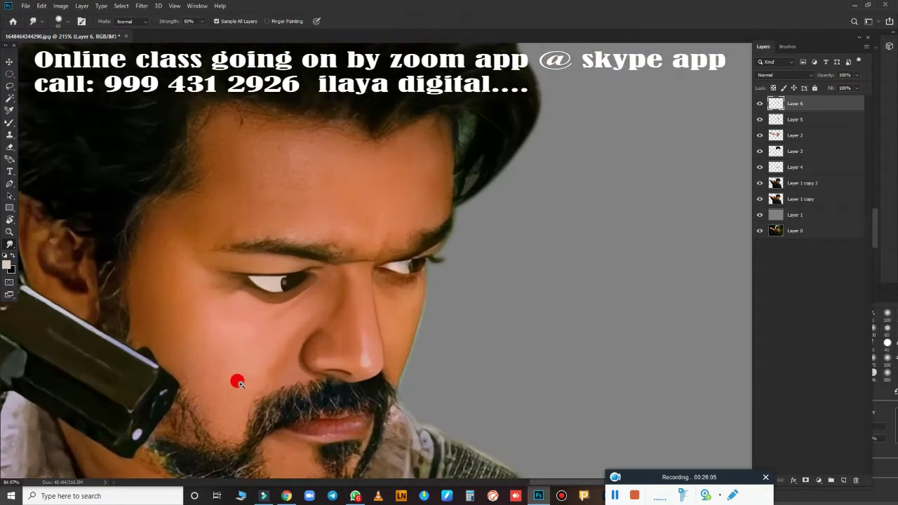
pyautogui.scroll(2, 525, 226)
pyautogui.scroll(2, 545, 262)
pyautogui.scroll(2, 342, 219)
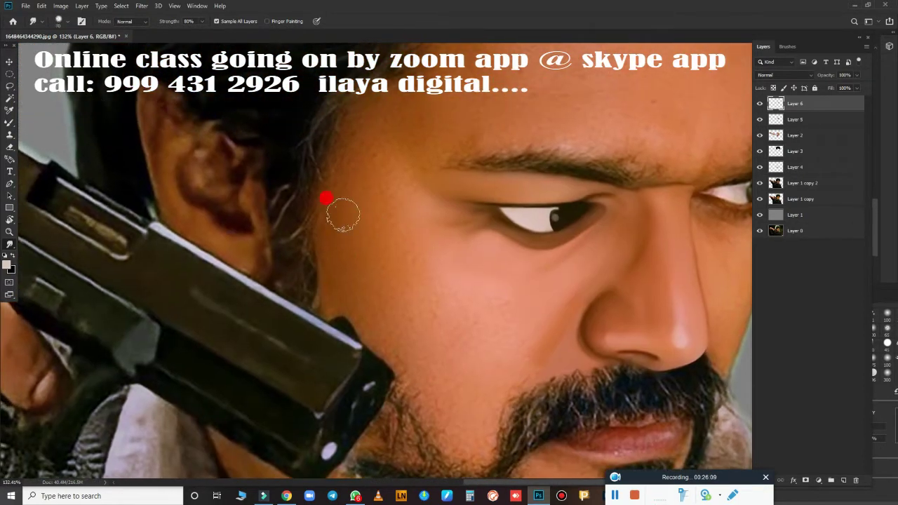
pyautogui.moveTo(342, 215)
pyautogui.mouseDown()
pyautogui.moveTo(341, 255)
pyautogui.moveTo(330, 180)
pyautogui.moveTo(336, 292)
pyautogui.mouseUp()
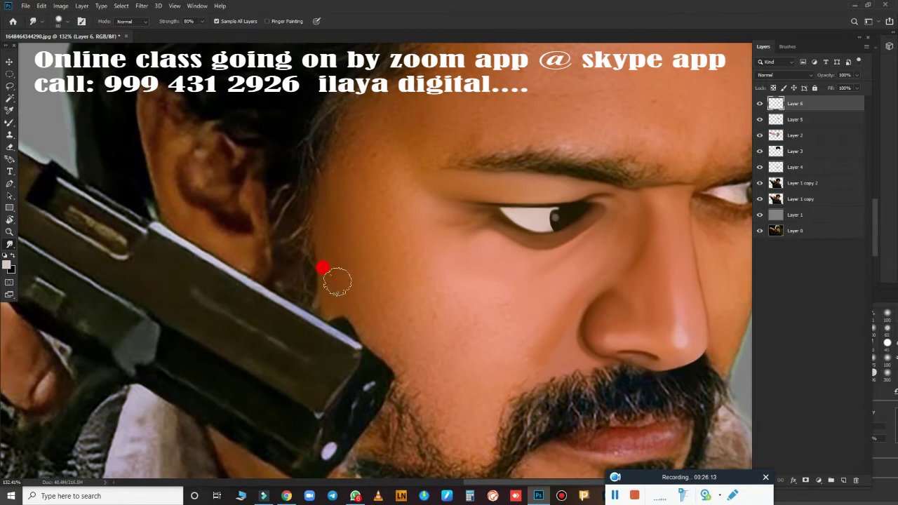
pyautogui.moveTo(343, 148)
pyautogui.mouseDown()
pyautogui.moveTo(347, 140)
pyautogui.moveTo(330, 206)
pyautogui.mouseUp()
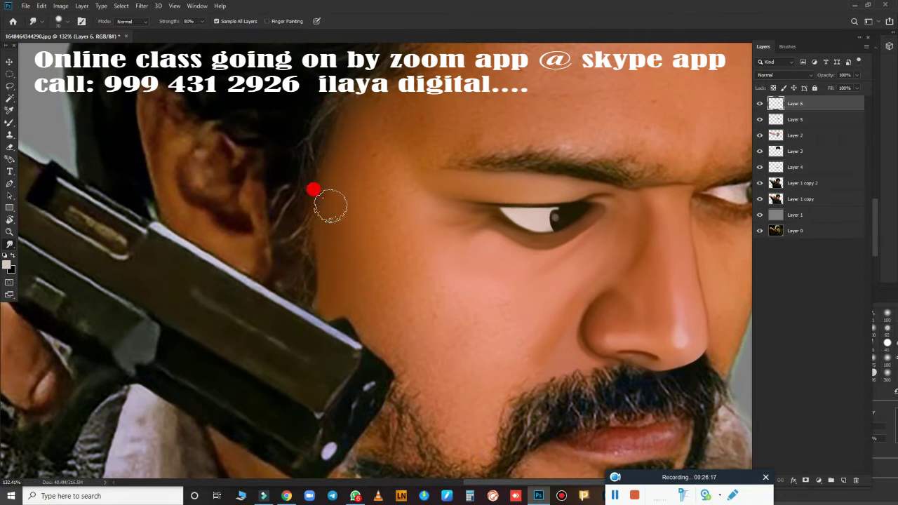
pyautogui.moveTo(346, 132); pyautogui.dragTo(421, 227)
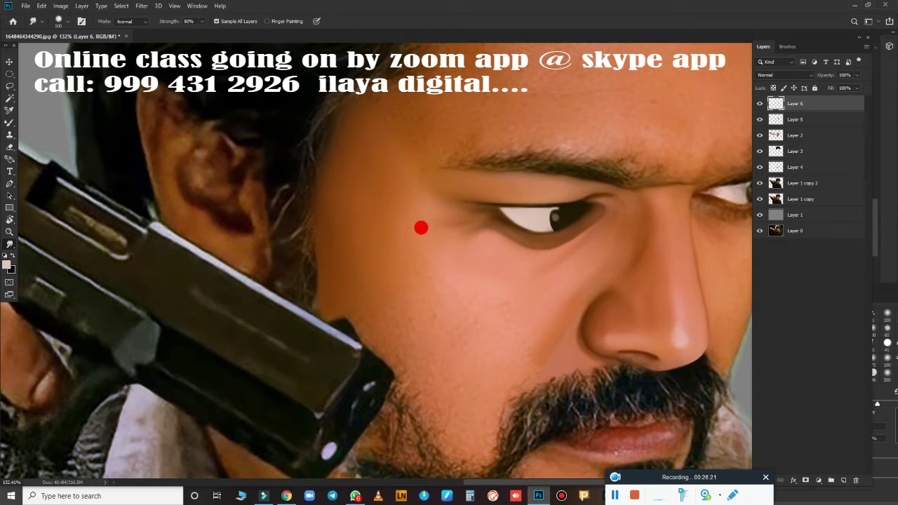
pyautogui.moveTo(341, 245)
pyautogui.mouseDown()
pyautogui.moveTo(367, 303)
pyautogui.moveTo(391, 243)
pyautogui.moveTo(459, 341)
pyautogui.moveTo(397, 226)
pyautogui.moveTo(381, 243)
pyautogui.moveTo(392, 265)
pyautogui.moveTo(375, 263)
pyautogui.moveTo(375, 247)
pyautogui.mouseUp()
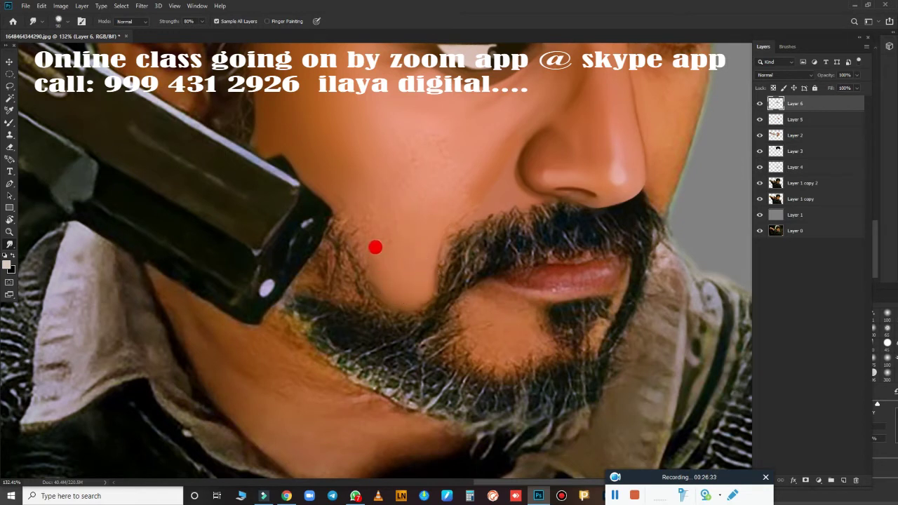
pyautogui.moveTo(334, 177)
pyautogui.mouseDown()
pyautogui.moveTo(355, 225)
pyautogui.moveTo(370, 236)
pyautogui.moveTo(383, 224)
pyautogui.moveTo(374, 220)
pyautogui.moveTo(395, 250)
pyautogui.moveTo(433, 210)
pyautogui.moveTo(393, 257)
pyautogui.mouseUp()
pyautogui.moveTo(452, 164)
pyautogui.mouseDown()
pyautogui.moveTo(421, 200)
pyautogui.moveTo(433, 192)
pyautogui.moveTo(413, 222)
pyautogui.moveTo(385, 324)
pyautogui.moveTo(386, 255)
pyautogui.moveTo(405, 261)
pyautogui.moveTo(423, 214)
pyautogui.moveTo(459, 230)
pyautogui.moveTo(437, 273)
pyautogui.moveTo(391, 183)
pyautogui.mouseUp()
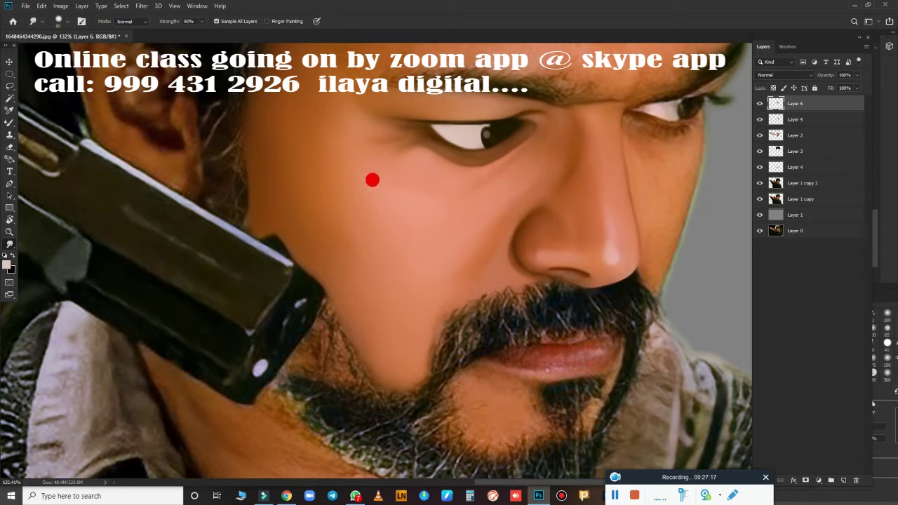
# Save the retouched portrait as the Photoshop document 1648464344290.psd
pyautogui.press('e')
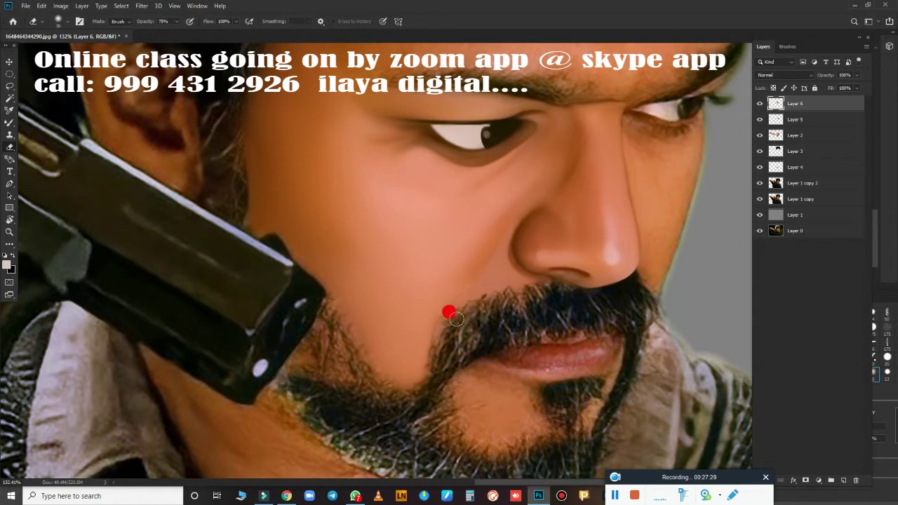
pyautogui.hotkey('ctrl', '0')
pyautogui.hotkey('ctrl', 'shift', 's')
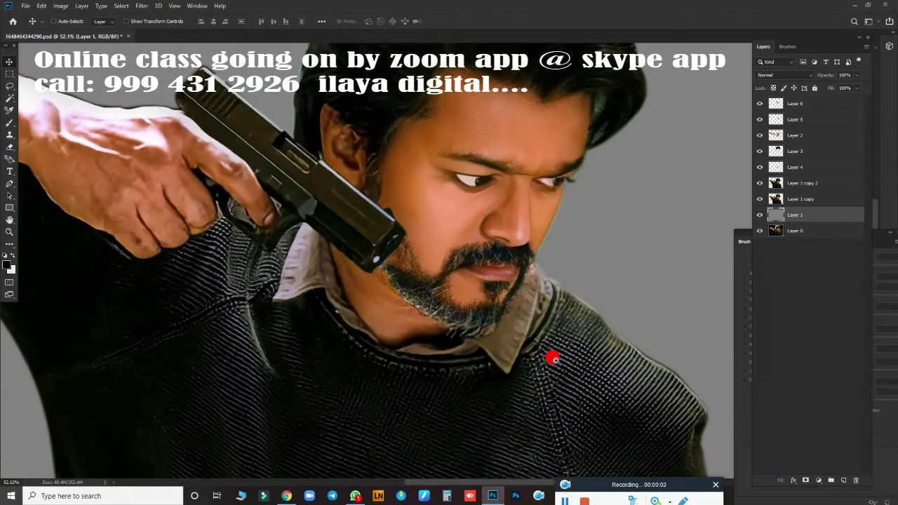
# Target Layer 2 from the face, choose a soft brush preset, then switch to the Smudge tool
pyautogui.moveTo(535, 369); pyautogui.dragTo(538, 383)
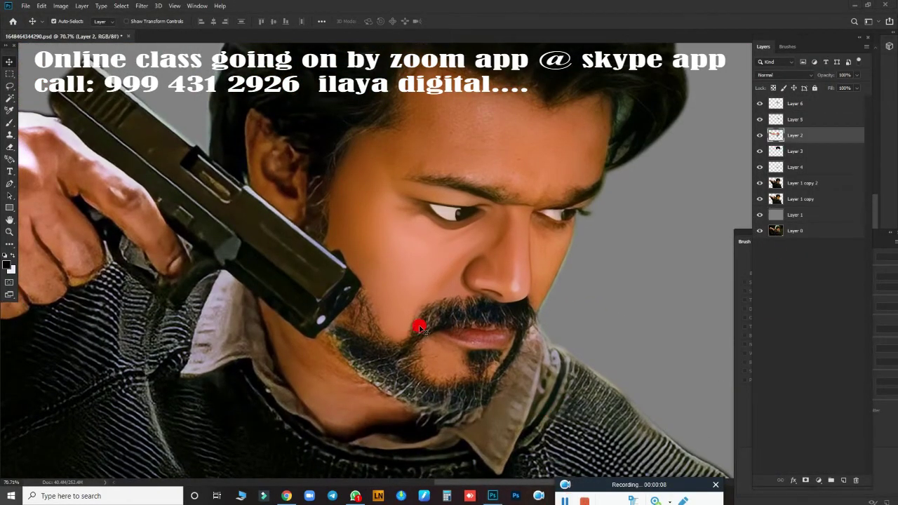
pyautogui.moveTo(423, 262)
pyautogui.mouseDown()
pyautogui.moveTo(467, 271)
pyautogui.moveTo(291, 372)
pyautogui.mouseUp()
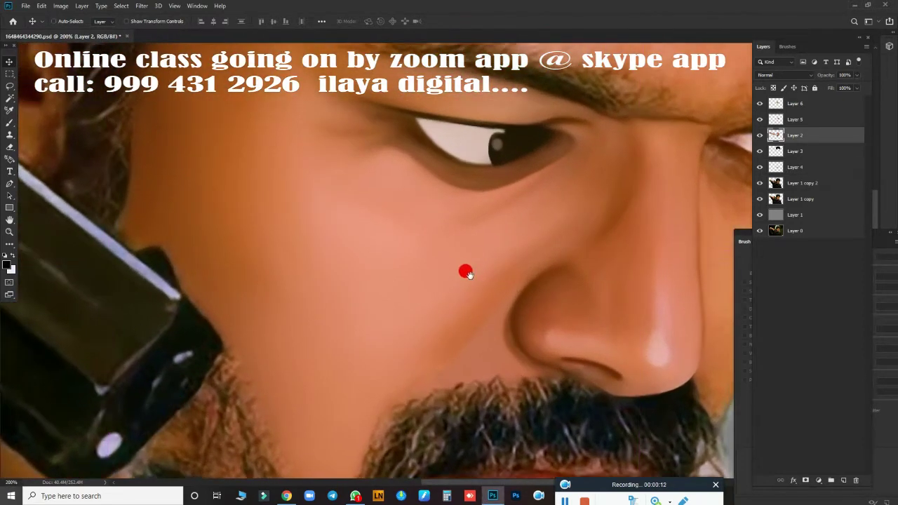
pyautogui.press('b')
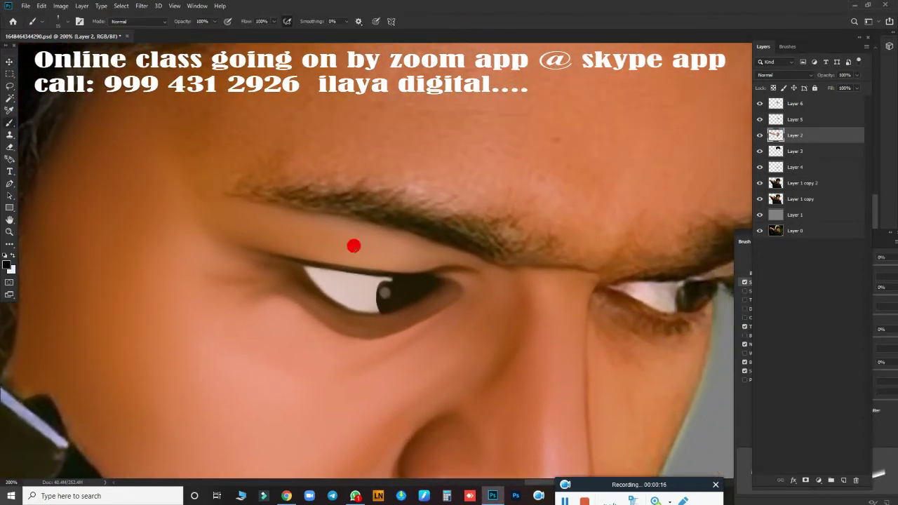
pyautogui.rightClick(380, 272)
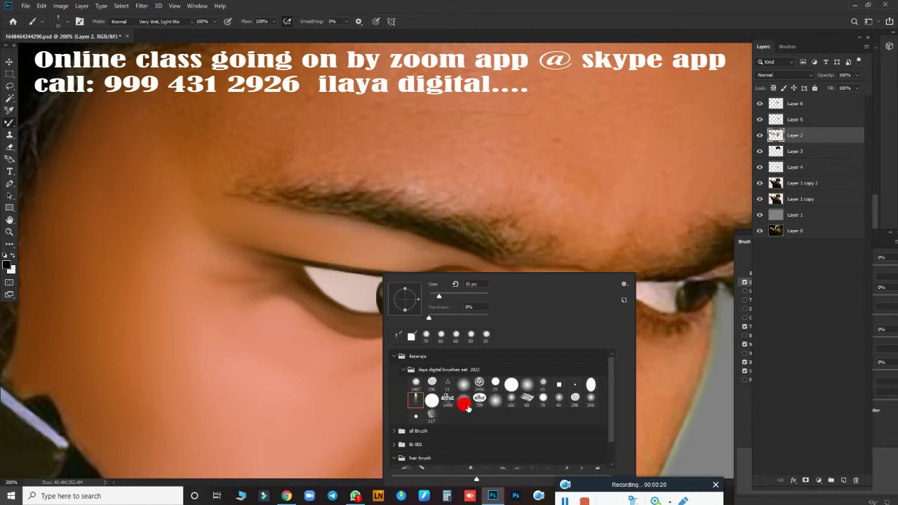
pyautogui.click(464, 404)
pyautogui.click(535, 16)
pyautogui.press('r')
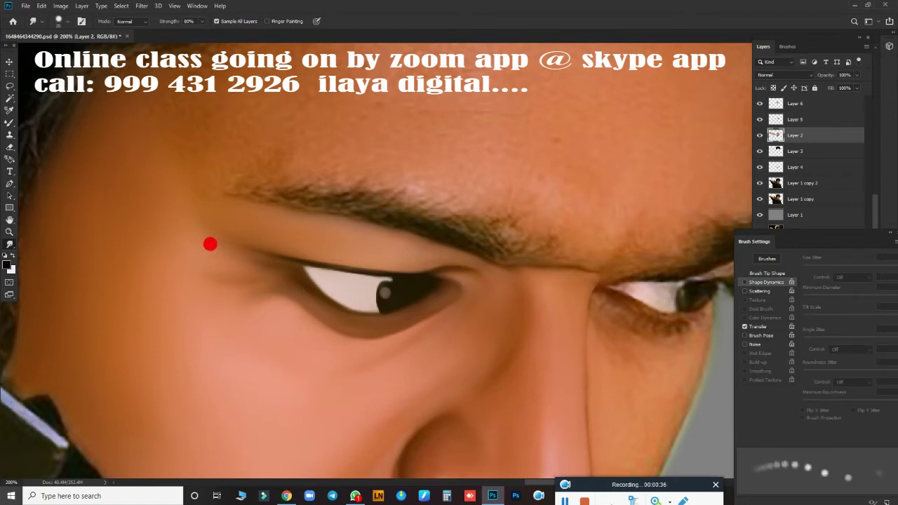
# On Layer 6, smudge the forehead skin up into the left hairline
pyautogui.click(794, 104)
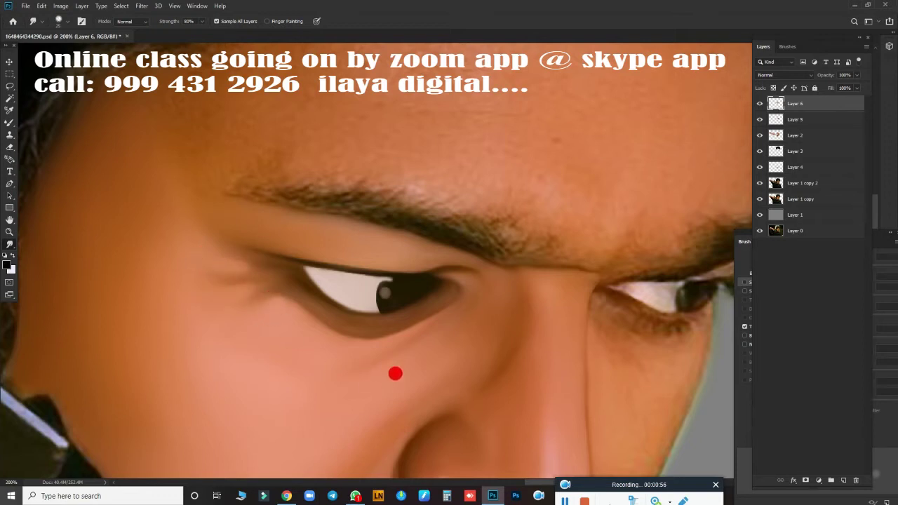
pyautogui.scroll(-5, 395, 373)
pyautogui.scroll(3, 432, 324)
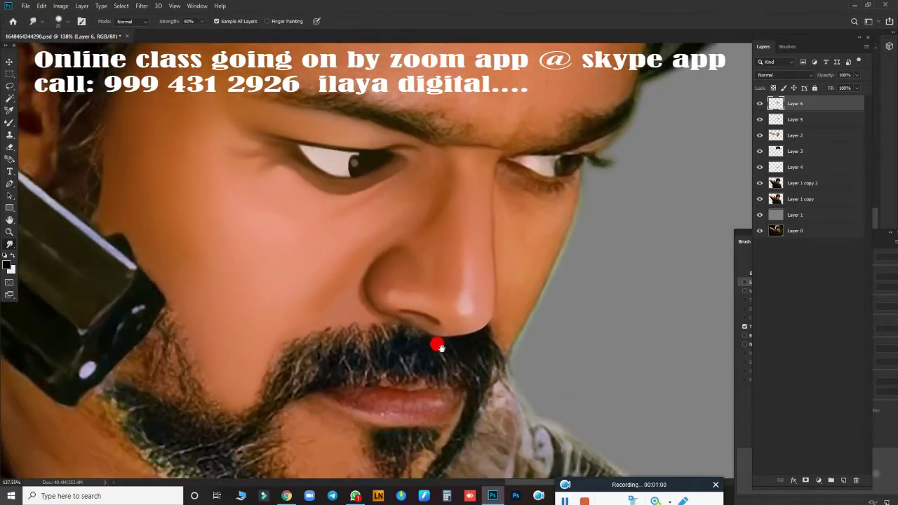
pyautogui.scroll(1, 355, 322)
pyautogui.scroll(1, 345, 303)
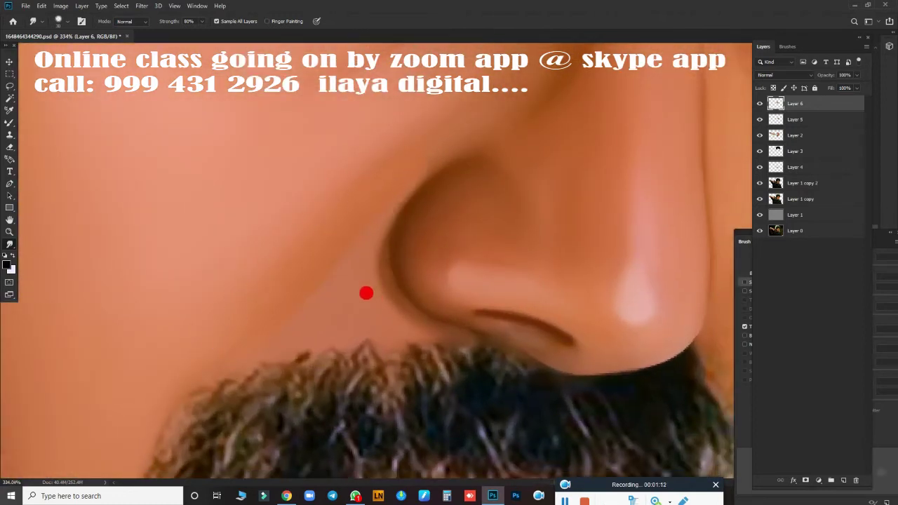
pyautogui.scroll(-5, 366, 293)
pyautogui.scroll(3, 344, 330)
pyautogui.scroll(-3, 377, 340)
pyautogui.scroll(1, 349, 350)
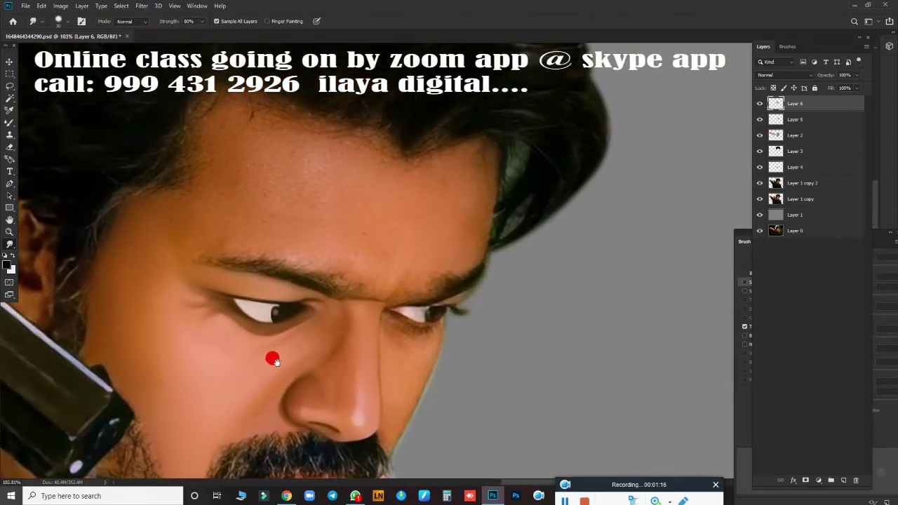
pyautogui.scroll(3, 359, 297)
pyautogui.scroll(1, 401, 335)
pyautogui.scroll(-1, 388, 309)
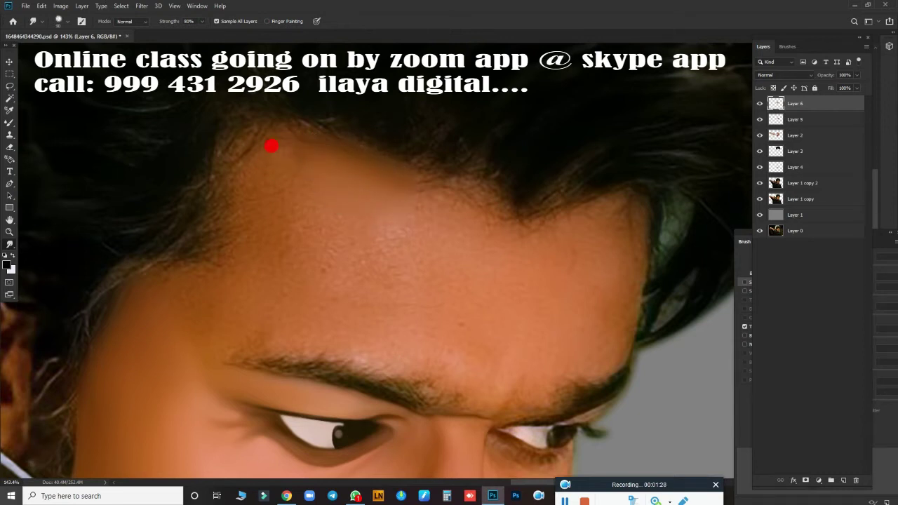
pyautogui.moveTo(297, 172)
pyautogui.mouseDown()
pyautogui.moveTo(247, 194)
pyautogui.moveTo(250, 161)
pyautogui.moveTo(280, 145)
pyautogui.moveTo(236, 174)
pyautogui.mouseUp()
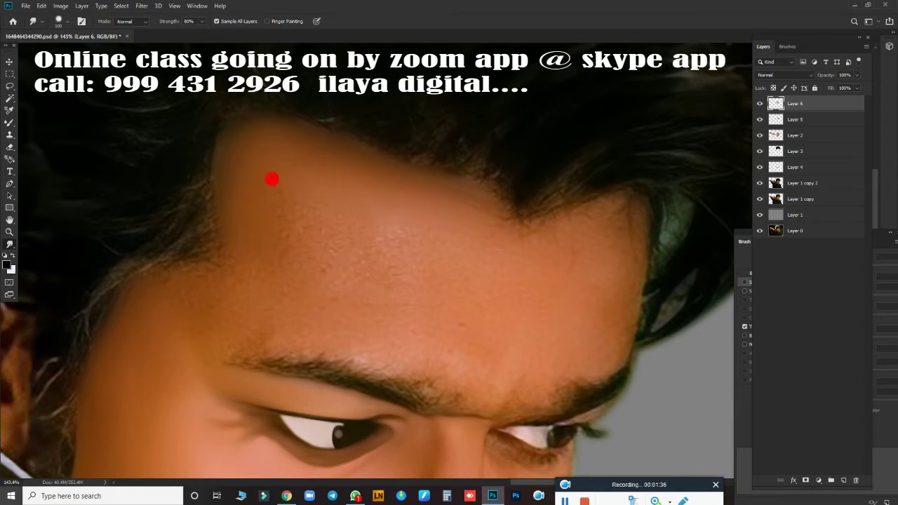
pyautogui.moveTo(302, 212)
pyautogui.mouseDown()
pyautogui.moveTo(251, 224)
pyautogui.moveTo(244, 176)
pyautogui.moveTo(255, 143)
pyautogui.moveTo(387, 186)
pyautogui.moveTo(310, 186)
pyautogui.moveTo(361, 243)
pyautogui.moveTo(449, 245)
pyautogui.moveTo(465, 224)
pyautogui.moveTo(527, 256)
pyautogui.moveTo(360, 201)
pyautogui.moveTo(452, 235)
pyautogui.moveTo(251, 247)
pyautogui.mouseUp()
# Blend the hairline edge into the forehead skin, rotating the canvas to keep smudging
pyautogui.moveTo(121, 288)
pyautogui.mouseDown()
pyautogui.moveTo(134, 268)
pyautogui.moveTo(120, 282)
pyautogui.moveTo(213, 245)
pyautogui.moveTo(229, 113)
pyautogui.mouseUp()
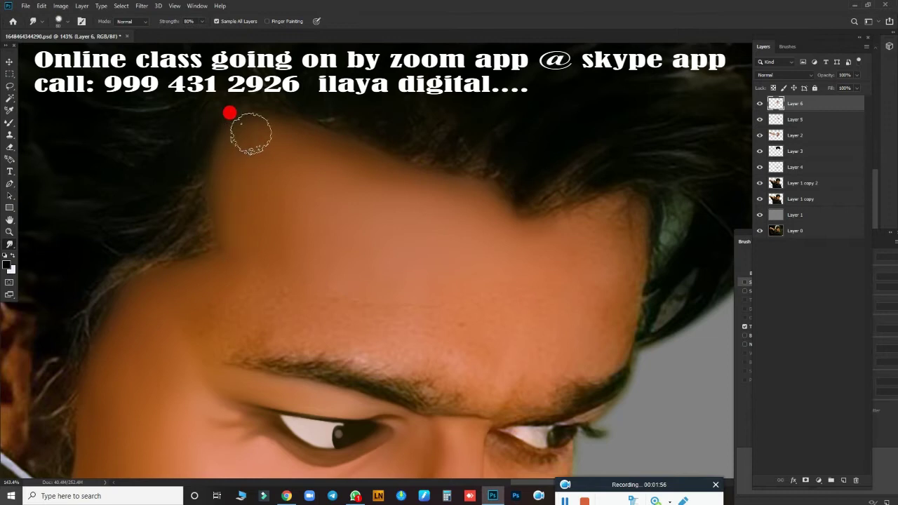
pyautogui.moveTo(211, 248)
pyautogui.mouseDown()
pyautogui.moveTo(152, 269)
pyautogui.moveTo(248, 299)
pyautogui.moveTo(282, 288)
pyautogui.mouseUp()
pyautogui.moveTo(258, 218)
pyautogui.mouseDown()
pyautogui.moveTo(203, 242)
pyautogui.moveTo(210, 190)
pyautogui.moveTo(300, 276)
pyautogui.mouseUp()
pyautogui.press('r')
pyautogui.moveTo(432, 281)
pyautogui.mouseDown()
pyautogui.moveTo(411, 237)
pyautogui.moveTo(461, 232)
pyautogui.mouseUp()
pyautogui.scroll(2, 471, 292)
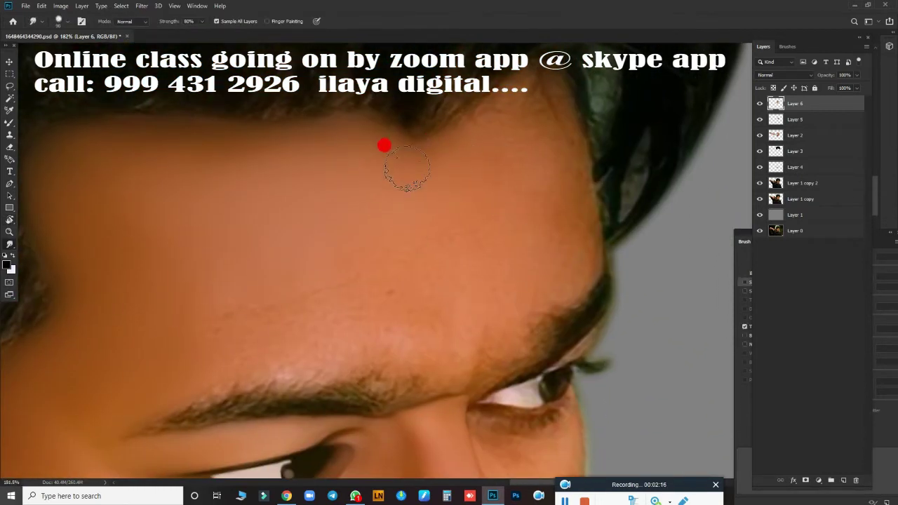
pyautogui.moveTo(489, 126); pyautogui.dragTo(529, 90)
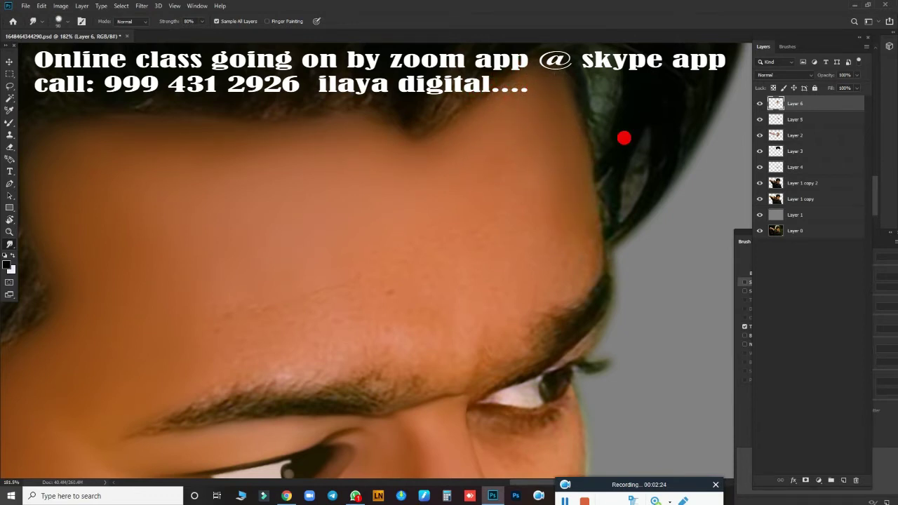
# Load the Layer 1 copy outline as a selection and smudge the central forehead smooth above the brows
pyautogui.keyDown('ctrl'); pyautogui.click(775, 199); pyautogui.keyUp('ctrl')
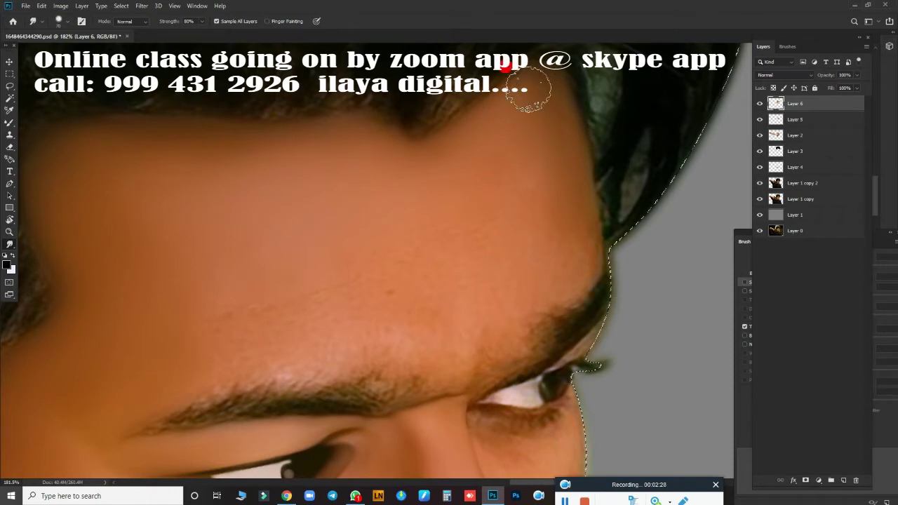
pyautogui.moveTo(536, 84)
pyautogui.mouseDown()
pyautogui.moveTo(394, 149)
pyautogui.moveTo(438, 156)
pyautogui.mouseUp()
pyautogui.press(']')
pyautogui.press(']')
pyautogui.press(']')
pyautogui.moveTo(157, 156)
pyautogui.mouseDown()
pyautogui.moveTo(214, 224)
pyautogui.moveTo(340, 176)
pyautogui.moveTo(354, 248)
pyautogui.mouseUp()
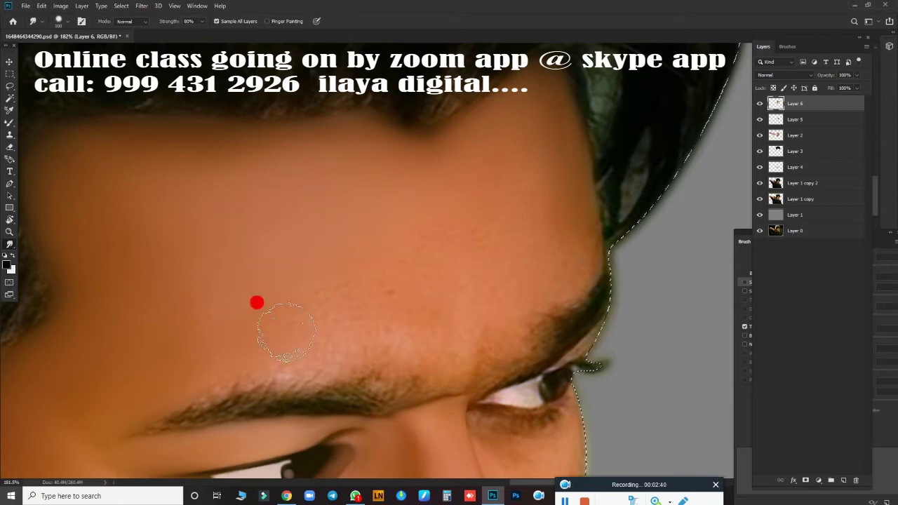
pyautogui.moveTo(286, 331)
pyautogui.mouseDown()
pyautogui.moveTo(291, 326)
pyautogui.moveTo(299, 350)
pyautogui.moveTo(190, 367)
pyautogui.moveTo(168, 231)
pyautogui.moveTo(130, 160)
pyautogui.moveTo(167, 206)
pyautogui.moveTo(259, 216)
pyautogui.moveTo(232, 215)
pyautogui.moveTo(239, 322)
pyautogui.moveTo(240, 220)
pyautogui.moveTo(210, 240)
pyautogui.moveTo(301, 337)
pyautogui.moveTo(390, 340)
pyautogui.moveTo(397, 367)
pyautogui.moveTo(367, 363)
pyautogui.moveTo(345, 345)
pyautogui.moveTo(393, 377)
pyautogui.moveTo(341, 361)
pyautogui.moveTo(400, 283)
pyautogui.moveTo(397, 316)
pyautogui.moveTo(335, 317)
pyautogui.moveTo(400, 220)
pyautogui.moveTo(419, 208)
pyautogui.moveTo(400, 190)
pyautogui.moveTo(532, 129)
pyautogui.moveTo(573, 244)
pyautogui.moveTo(568, 254)
pyautogui.moveTo(507, 284)
pyautogui.moveTo(481, 283)
pyautogui.moveTo(493, 276)
pyautogui.moveTo(472, 322)
pyautogui.moveTo(514, 282)
pyautogui.moveTo(473, 324)
pyautogui.moveTo(483, 330)
pyautogui.moveTo(431, 327)
pyautogui.moveTo(422, 350)
pyautogui.moveTo(395, 365)
pyautogui.moveTo(465, 262)
pyautogui.moveTo(489, 138)
pyautogui.moveTo(409, 269)
pyautogui.moveTo(451, 241)
pyautogui.moveTo(405, 287)
pyautogui.moveTo(459, 385)
pyautogui.moveTo(359, 290)
pyautogui.moveTo(523, 411)
pyautogui.moveTo(305, 222)
pyautogui.moveTo(175, 157)
pyautogui.moveTo(173, 128)
pyautogui.moveTo(334, 124)
pyautogui.moveTo(365, 227)
pyautogui.moveTo(468, 102)
pyautogui.moveTo(69, 108)
pyautogui.moveTo(57, 171)
pyautogui.moveTo(178, 87)
pyautogui.moveTo(137, 230)
pyautogui.mouseUp()
pyautogui.press(']')
pyautogui.press(']')
pyautogui.press(']')
pyautogui.press(']')
pyautogui.press('[')
pyautogui.press('[')
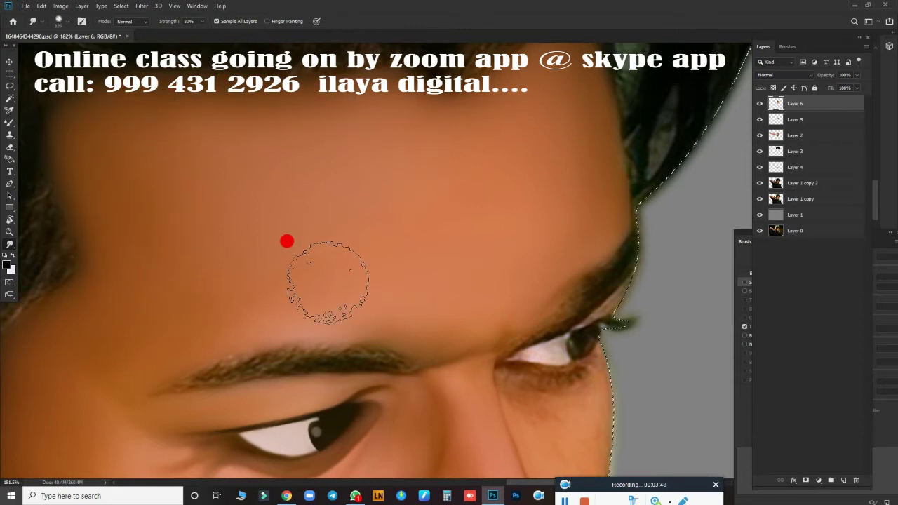
pyautogui.moveTo(405, 346)
pyautogui.mouseDown()
pyautogui.moveTo(346, 185)
pyautogui.moveTo(432, 263)
pyautogui.moveTo(556, 239)
pyautogui.moveTo(526, 341)
pyautogui.moveTo(637, 232)
pyautogui.mouseUp()
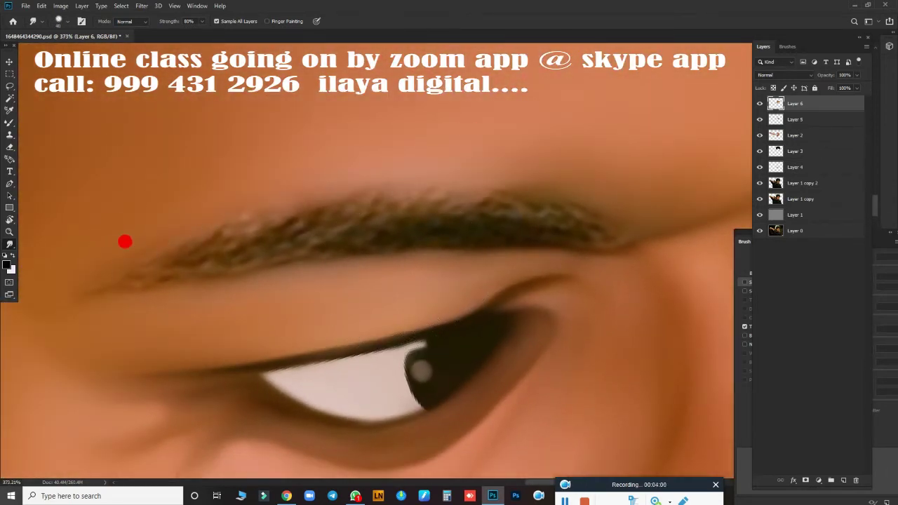
pyautogui.click(825, 184)
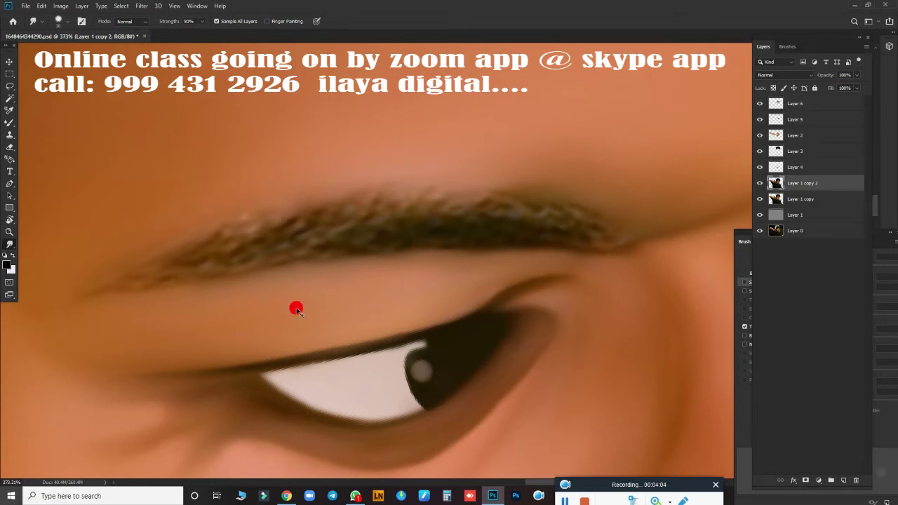
# Work the left eyebrow on Layer 2 with the Dodge tool at Midtones, 21% exposure
pyautogui.press('o')
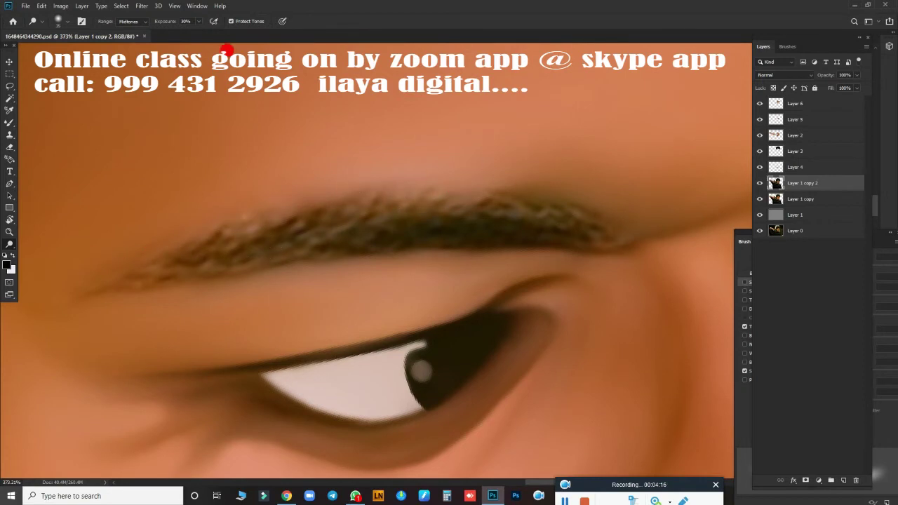
pyautogui.click(199, 21)
pyautogui.click(436, 196)
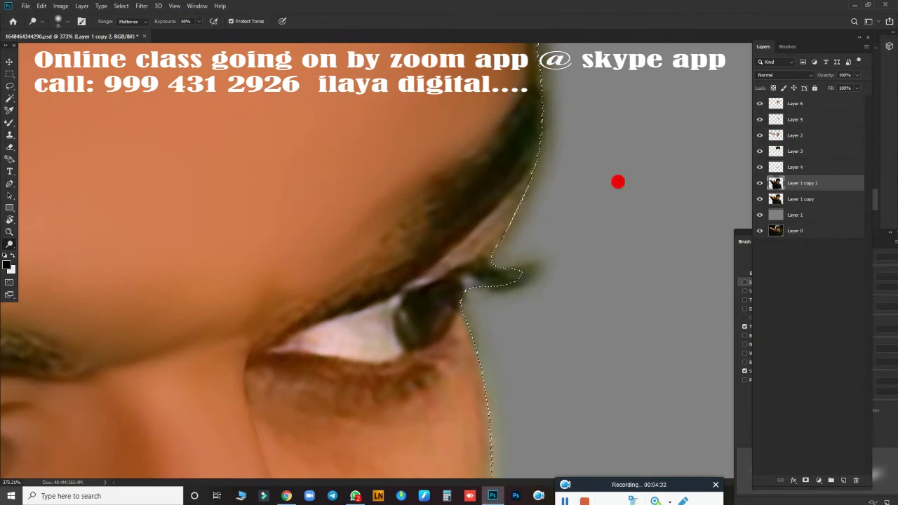
pyautogui.scroll(-3, 569, 233)
pyautogui.scroll(-1, 568, 233)
pyautogui.click(785, 134)
pyautogui.click(756, 137)
pyautogui.click(756, 137)
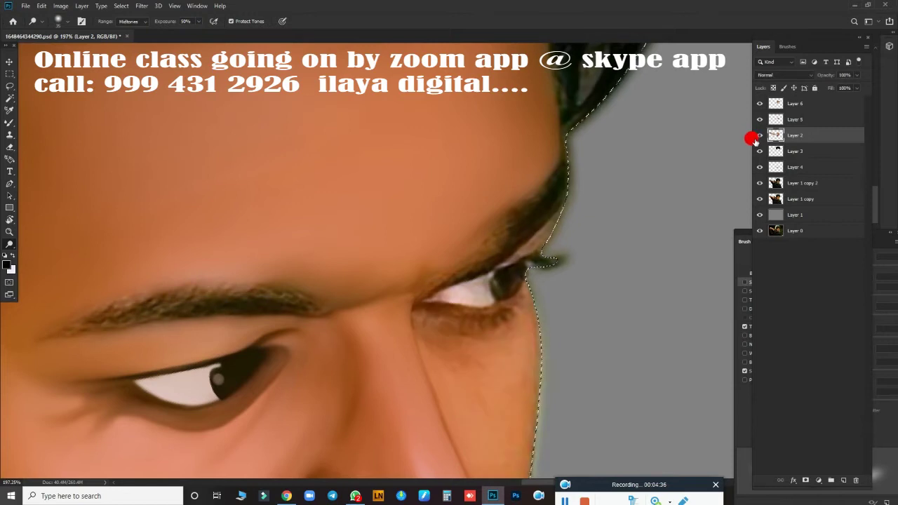
pyautogui.click(756, 136)
pyautogui.click(758, 136)
pyautogui.moveTo(501, 270); pyautogui.dragTo(571, 200)
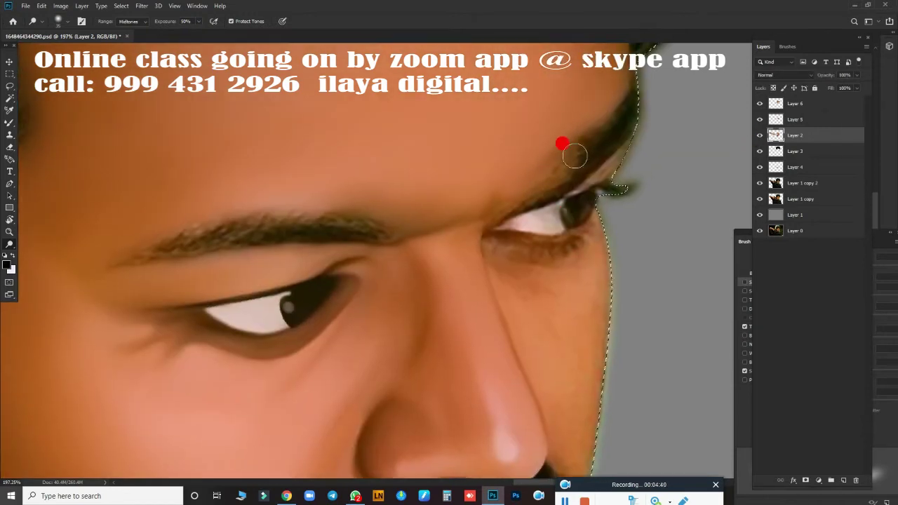
pyautogui.moveTo(265, 217); pyautogui.dragTo(251, 220)
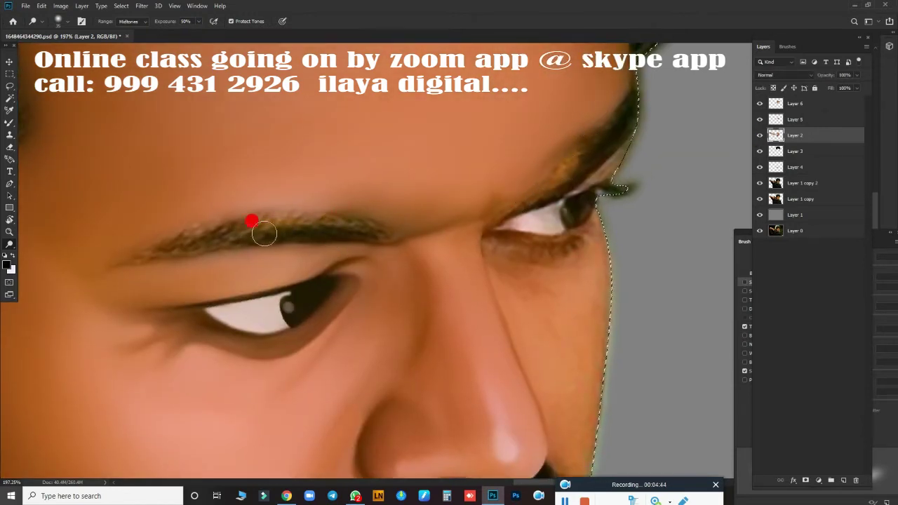
# Darken and define the eyebrow along its length with the Burn tool
pyautogui.click(317, 318)
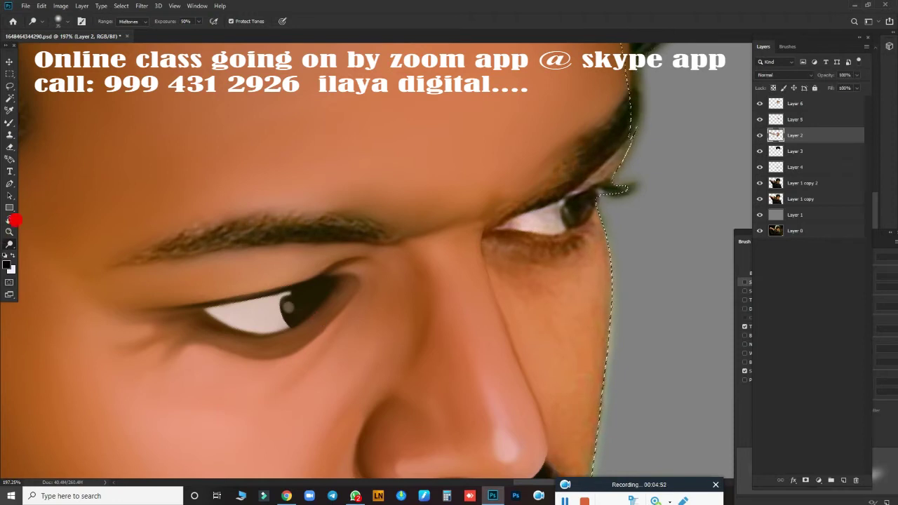
pyautogui.click(9, 243)
pyautogui.click(49, 412)
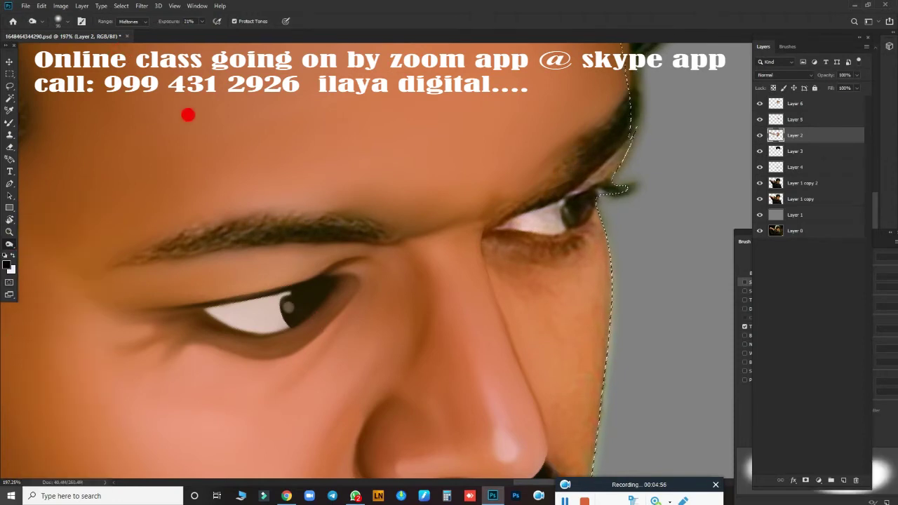
pyautogui.scroll(2, 310, 257)
pyautogui.scroll(2, 482, 208)
pyautogui.moveTo(482, 208); pyautogui.dragTo(464, 219)
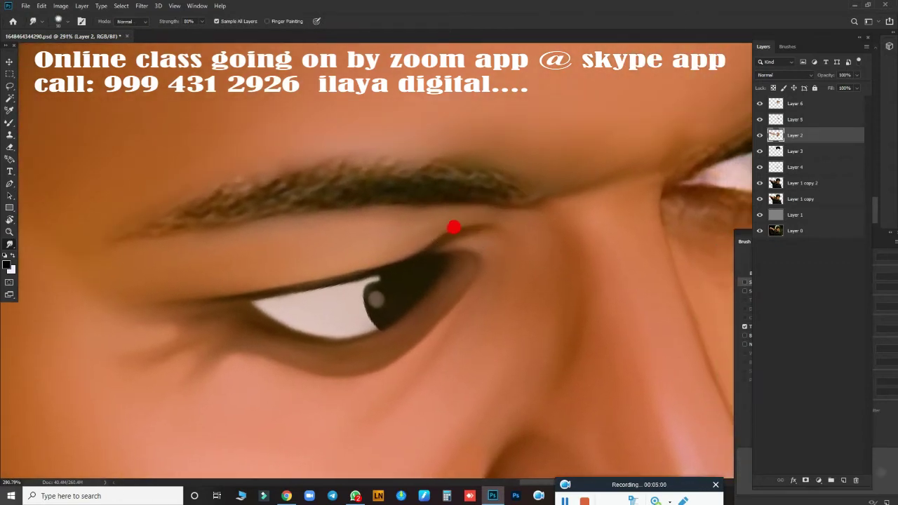
pyautogui.moveTo(220, 200); pyautogui.dragTo(513, 193)
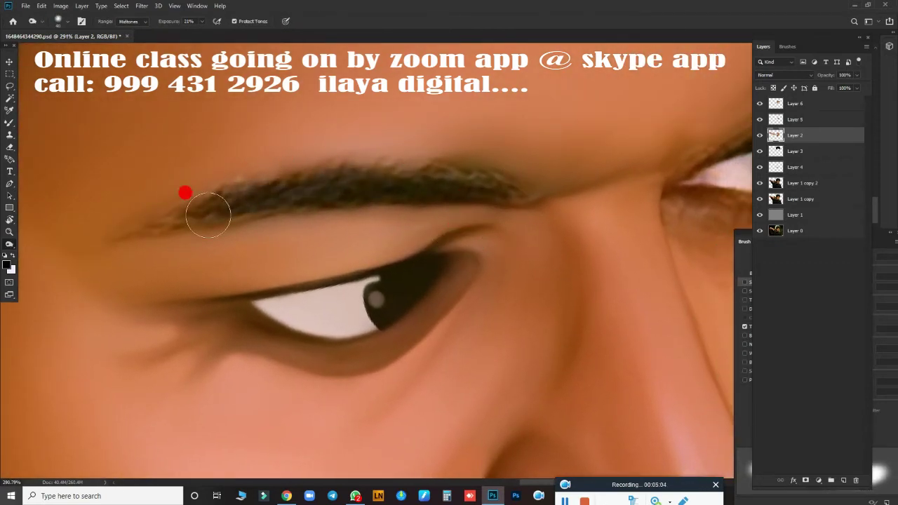
# Make Layer 6 the working layer and zoom in on the painted eye and eyebrow
pyautogui.moveTo(547, 261); pyautogui.dragTo(232, 379)
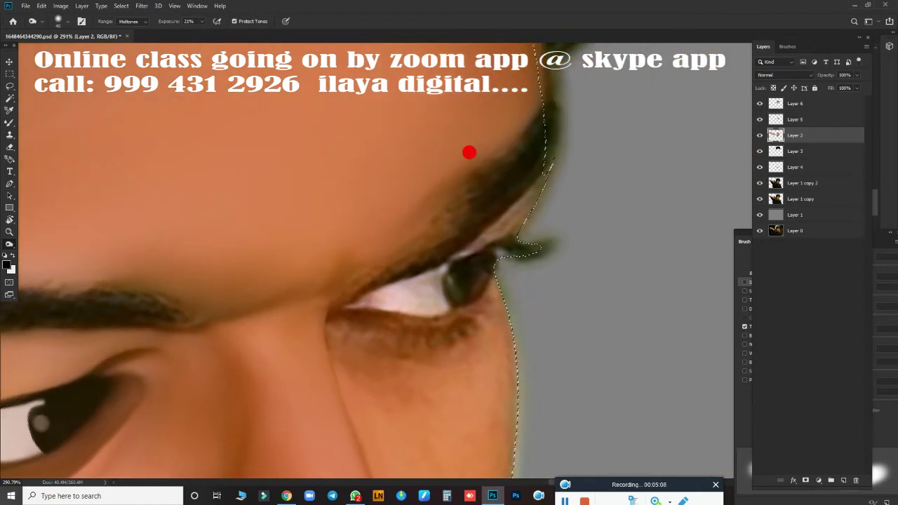
pyautogui.click(795, 103)
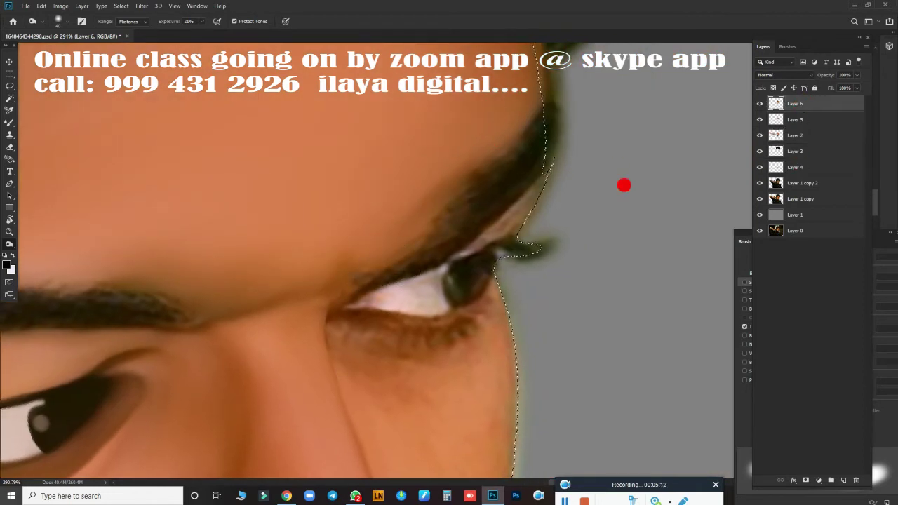
pyautogui.scroll(-2, 383, 334)
pyautogui.scroll(3, 359, 337)
pyautogui.moveTo(359, 336)
pyautogui.mouseDown()
pyautogui.moveTo(484, 234)
pyautogui.moveTo(567, 318)
pyautogui.mouseUp()
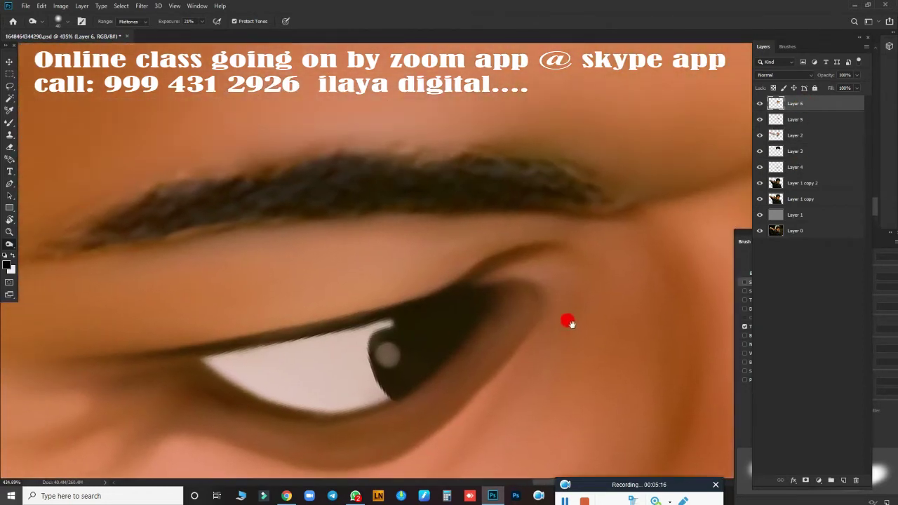
# Smudge the eyebrow hairs above the painted eye into soft strokes toward the inner end
pyautogui.press('r')
pyautogui.moveTo(524, 284)
pyautogui.mouseDown()
pyautogui.moveTo(552, 273)
pyautogui.moveTo(536, 236)
pyautogui.mouseUp()
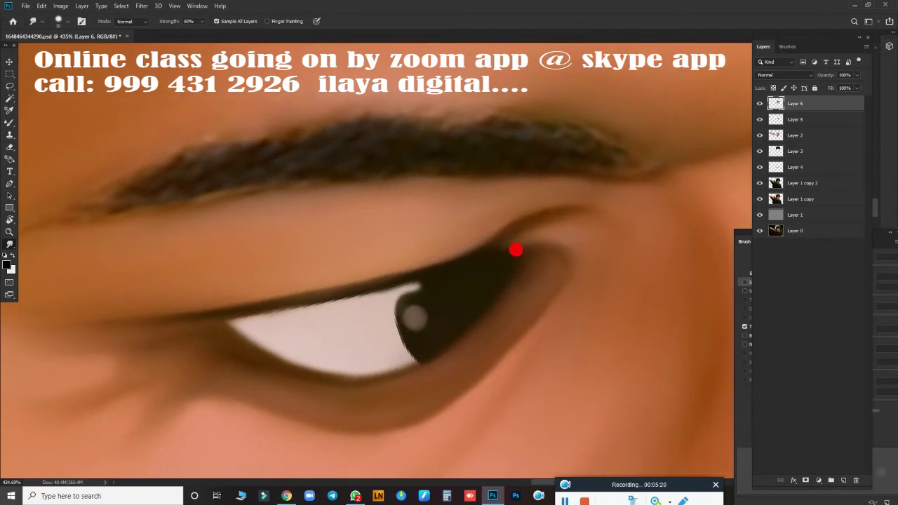
pyautogui.moveTo(146, 214)
pyautogui.mouseDown()
pyautogui.moveTo(154, 145)
pyautogui.moveTo(294, 94)
pyautogui.moveTo(330, 114)
pyautogui.moveTo(213, 128)
pyautogui.moveTo(400, 84)
pyautogui.moveTo(239, 148)
pyautogui.moveTo(166, 145)
pyautogui.moveTo(142, 172)
pyautogui.moveTo(341, 117)
pyautogui.moveTo(231, 147)
pyautogui.moveTo(525, 80)
pyautogui.moveTo(431, 122)
pyautogui.moveTo(430, 104)
pyautogui.moveTo(582, 145)
pyautogui.moveTo(638, 140)
pyautogui.moveTo(602, 118)
pyautogui.moveTo(507, 132)
pyautogui.moveTo(599, 118)
pyautogui.mouseUp()
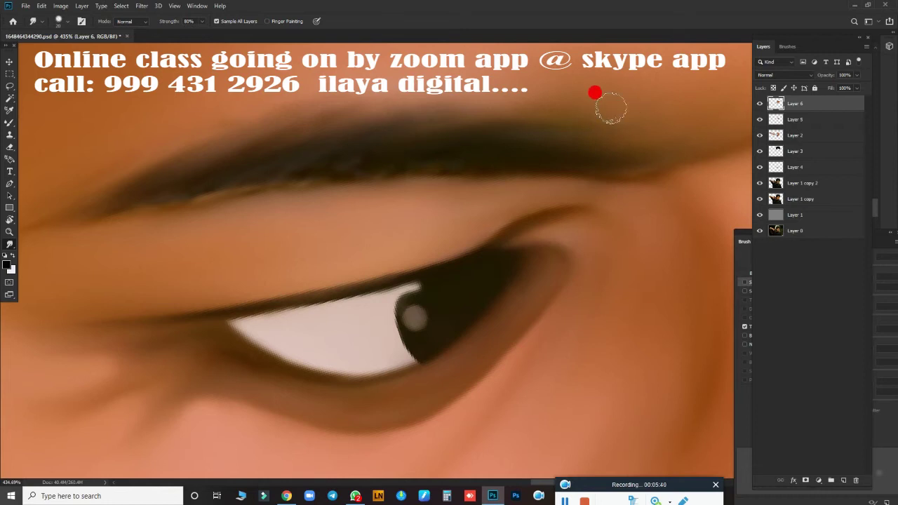
pyautogui.moveTo(294, 139)
pyautogui.mouseDown()
pyautogui.moveTo(403, 98)
pyautogui.moveTo(218, 111)
pyautogui.mouseUp()
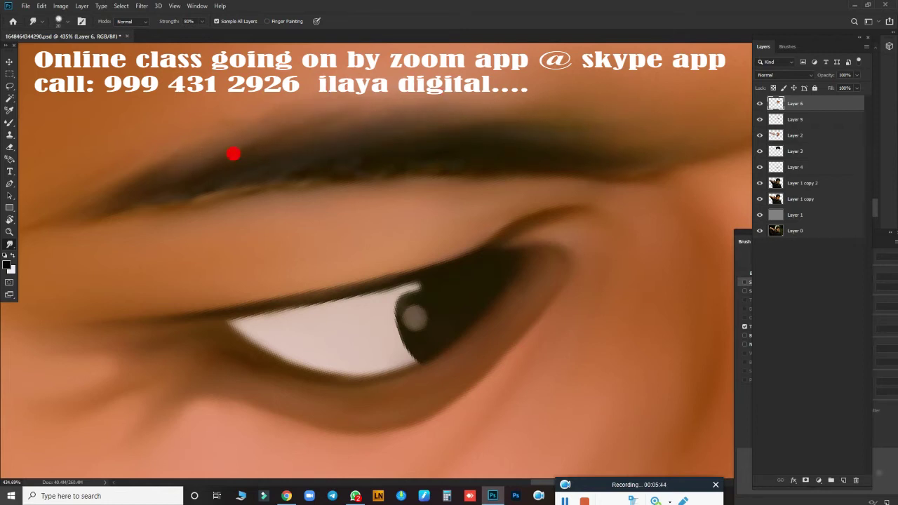
pyautogui.moveTo(87, 182)
pyautogui.mouseDown()
pyautogui.moveTo(386, 201)
pyautogui.moveTo(166, 161)
pyautogui.moveTo(348, 146)
pyautogui.moveTo(394, 192)
pyautogui.moveTo(330, 204)
pyautogui.moveTo(333, 174)
pyautogui.moveTo(222, 134)
pyautogui.moveTo(222, 144)
pyautogui.moveTo(82, 168)
pyautogui.moveTo(402, 137)
pyautogui.mouseUp()
pyautogui.moveTo(608, 132)
pyautogui.mouseDown()
pyautogui.moveTo(455, 150)
pyautogui.moveTo(451, 124)
pyautogui.mouseUp()
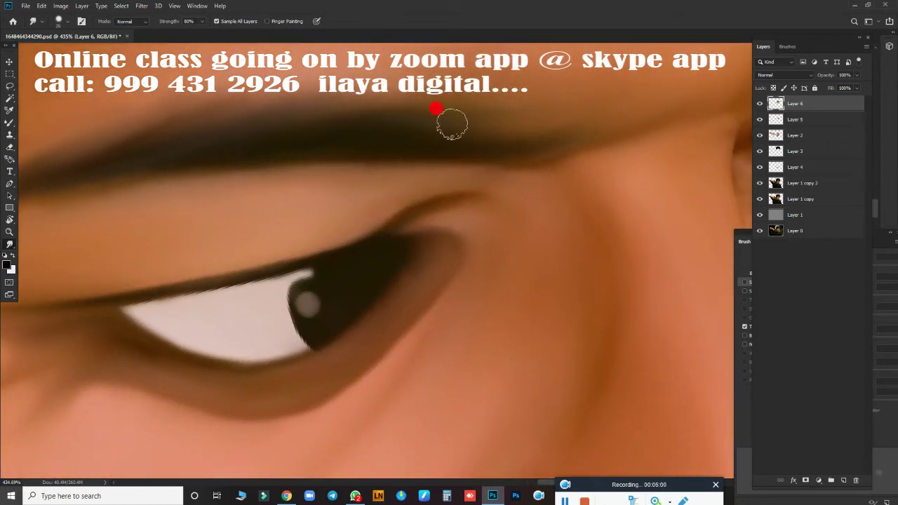
# Blend the skin near the eye corner and above the far eye's upper lid
pyautogui.scroll(-2, 271, 321)
pyautogui.scroll(2, 601, 190)
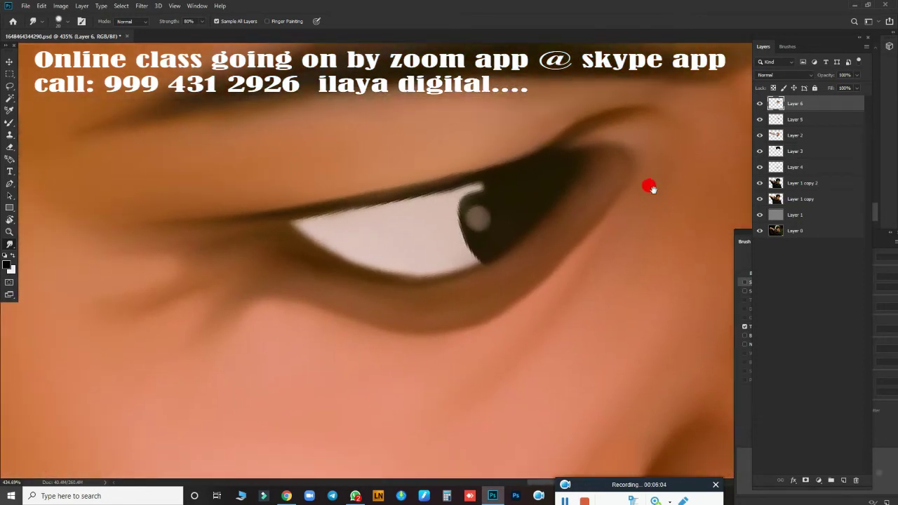
pyautogui.moveTo(106, 267)
pyautogui.mouseDown()
pyautogui.moveTo(155, 263)
pyautogui.moveTo(197, 334)
pyautogui.moveTo(183, 313)
pyautogui.mouseUp()
pyautogui.moveTo(412, 400)
pyautogui.mouseDown()
pyautogui.moveTo(373, 353)
pyautogui.moveTo(495, 333)
pyautogui.moveTo(511, 317)
pyautogui.moveTo(487, 247)
pyautogui.moveTo(509, 213)
pyautogui.moveTo(432, 195)
pyautogui.moveTo(475, 156)
pyautogui.moveTo(458, 145)
pyautogui.moveTo(484, 159)
pyautogui.moveTo(468, 137)
pyautogui.moveTo(364, 206)
pyautogui.moveTo(435, 189)
pyautogui.moveTo(458, 169)
pyautogui.moveTo(463, 110)
pyautogui.moveTo(337, 192)
pyautogui.moveTo(316, 232)
pyautogui.moveTo(311, 225)
pyautogui.moveTo(322, 214)
pyautogui.mouseUp()
pyautogui.scroll(3, 323, 215)
pyautogui.scroll(-2, 416, 226)
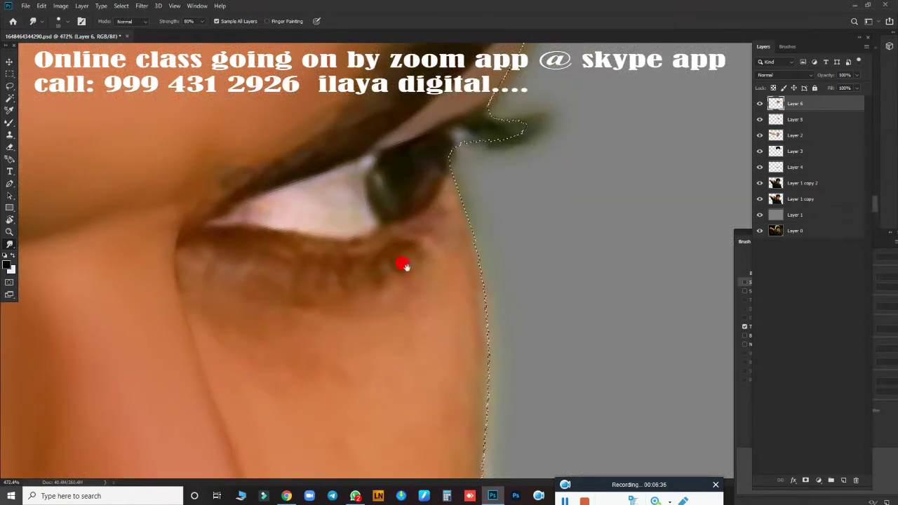
# Smear the upper lash line and darken the lower lid edge with the wet Mixer Brush, refining with a smaller Smudge
pyautogui.press('b')
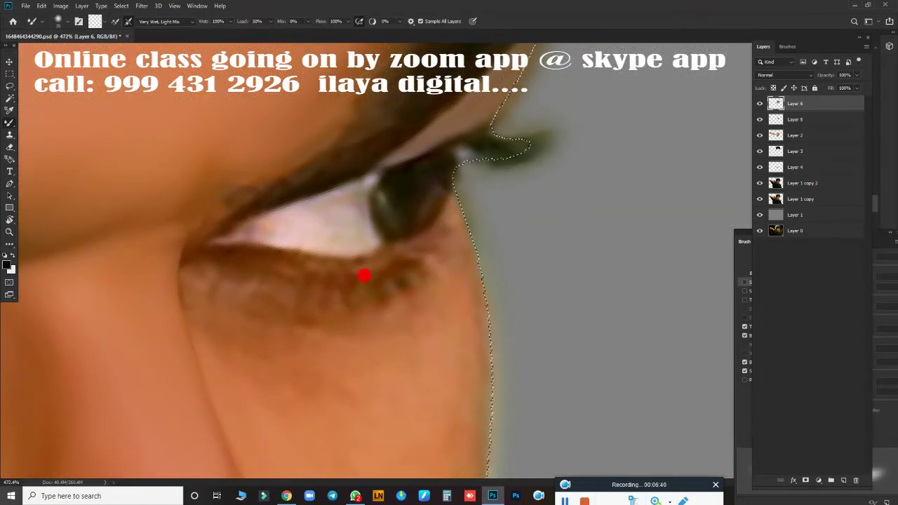
pyautogui.moveTo(363, 167)
pyautogui.mouseDown()
pyautogui.moveTo(269, 196)
pyautogui.moveTo(245, 218)
pyautogui.mouseUp()
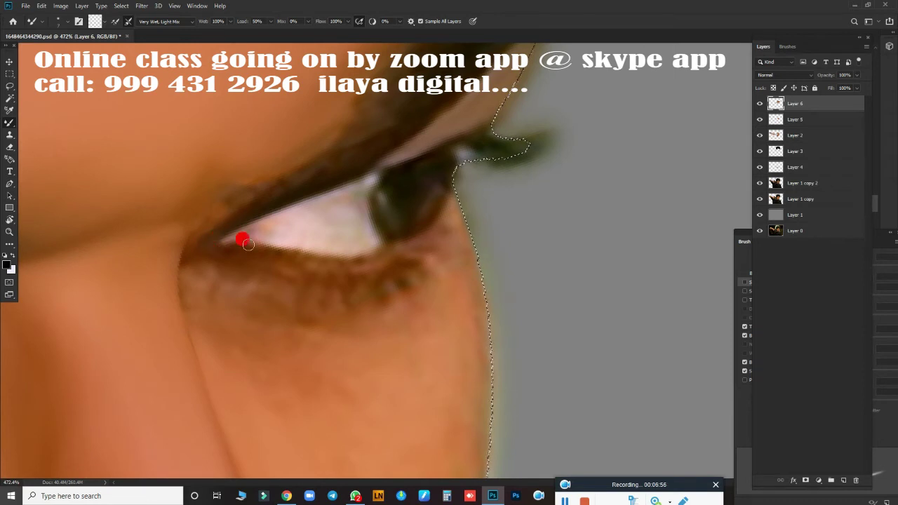
pyautogui.moveTo(249, 244); pyautogui.dragTo(327, 258)
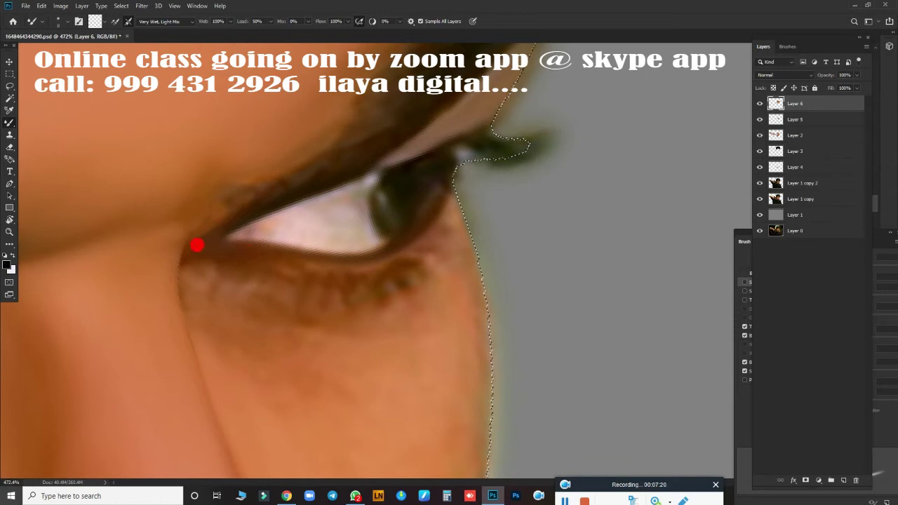
pyautogui.press('r')
pyautogui.press('[')
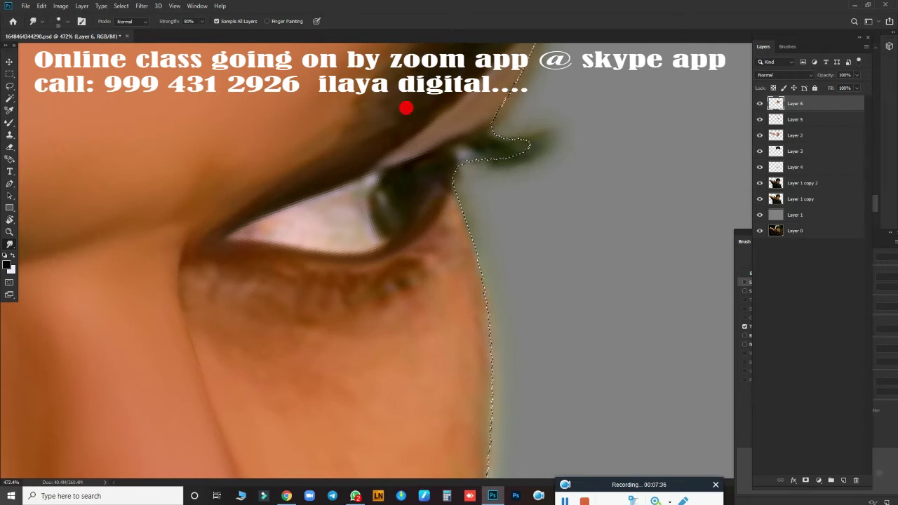
pyautogui.moveTo(346, 245); pyautogui.dragTo(263, 324)
pyautogui.press('b')
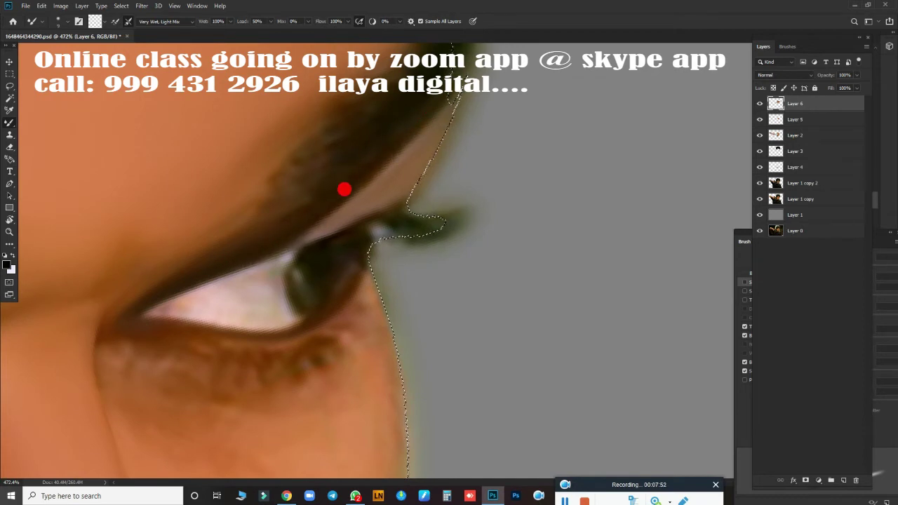
pyautogui.scroll(2, 274, 269)
pyautogui.press('r')
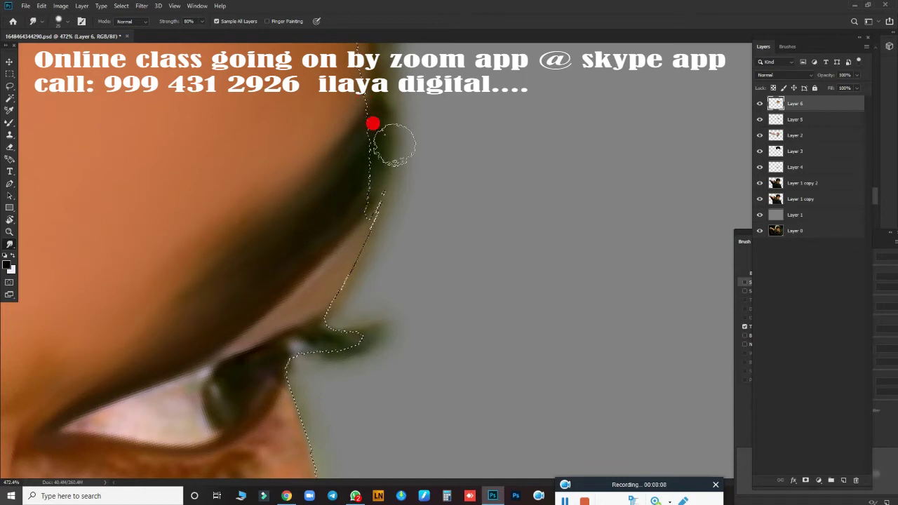
# Smudge the top edge of the eyebrow to soften it
pyautogui.scroll(-2, 311, 327)
pyautogui.scroll(-2, 323, 341)
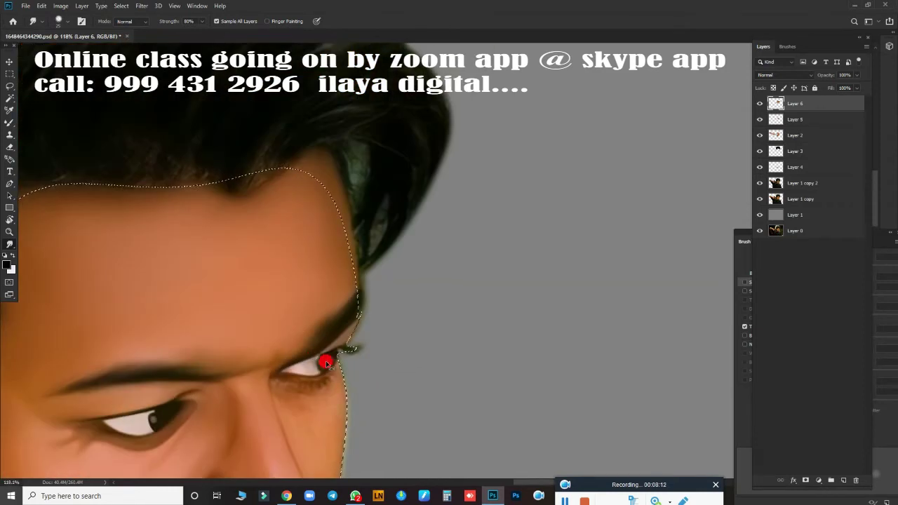
pyautogui.scroll(-2, 365, 335)
pyautogui.scroll(-2, 367, 335)
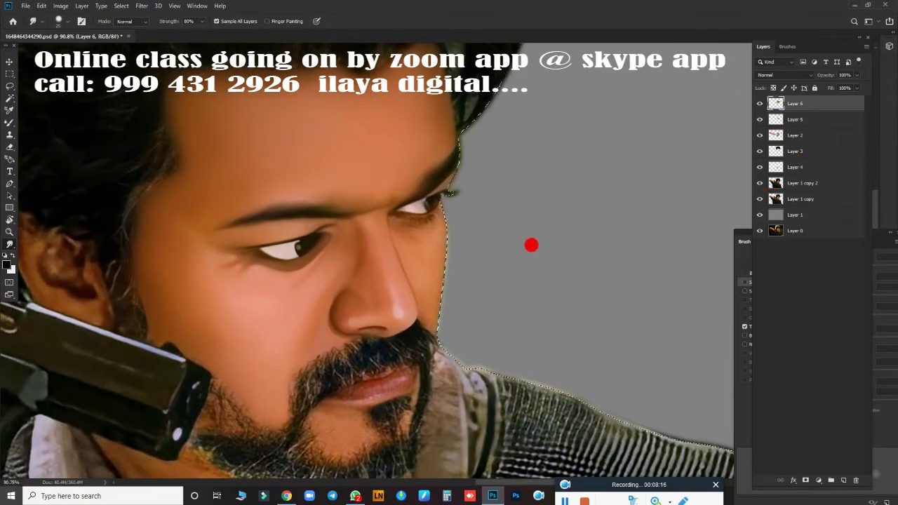
pyautogui.scroll(5, 581, 258)
pyautogui.scroll(2, 581, 258)
pyautogui.scroll(2, 519, 209)
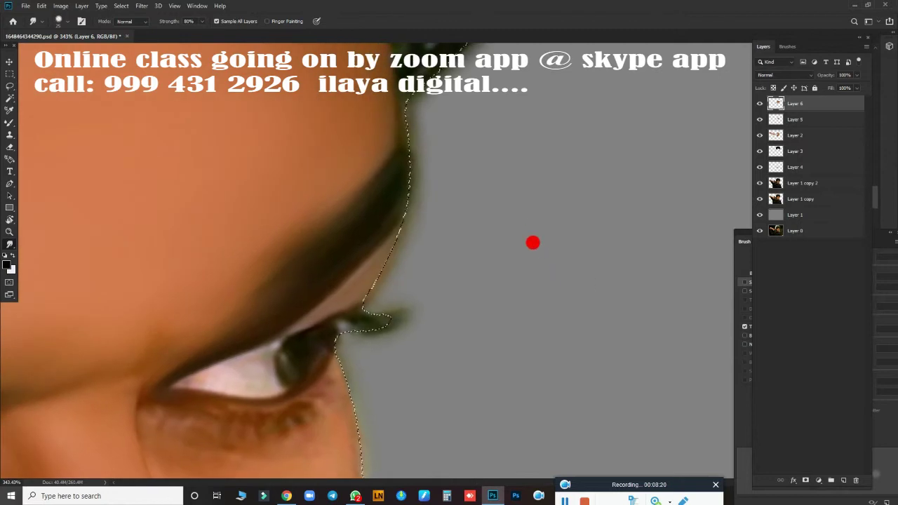
pyautogui.moveTo(364, 176)
pyautogui.mouseDown()
pyautogui.moveTo(403, 143)
pyautogui.moveTo(381, 104)
pyautogui.moveTo(371, 120)
pyautogui.mouseUp()
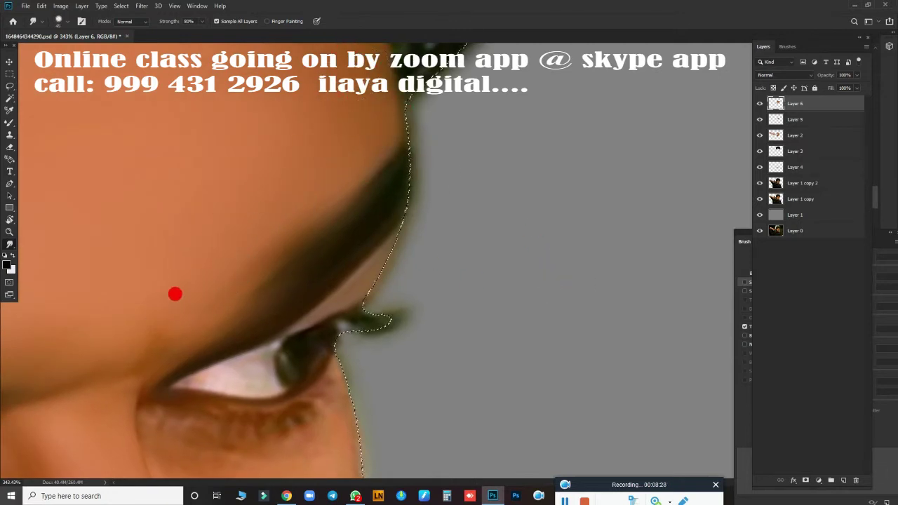
# Smudge the inner end of the eyebrow to soften it
pyautogui.scroll(-3, 150, 310)
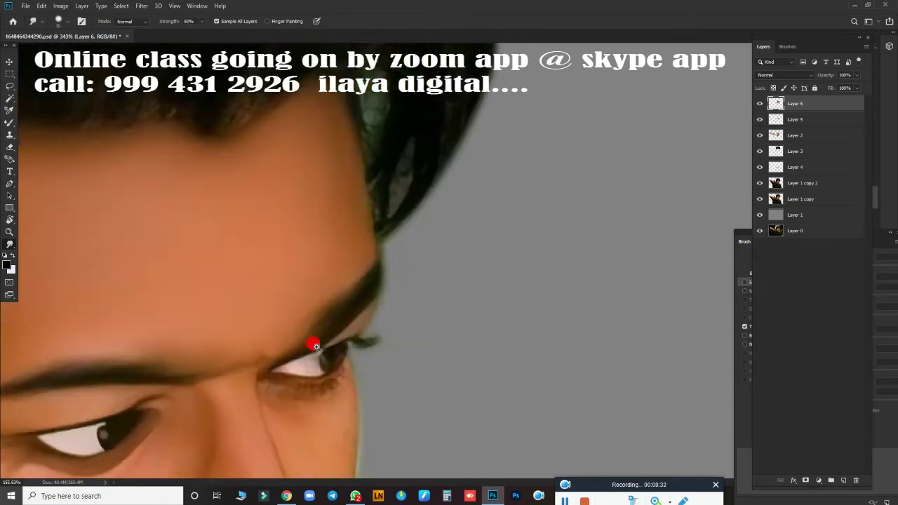
pyautogui.scroll(-3, 311, 347)
pyautogui.scroll(2, 481, 251)
pyautogui.scroll(2, 411, 201)
pyautogui.scroll(2, 481, 354)
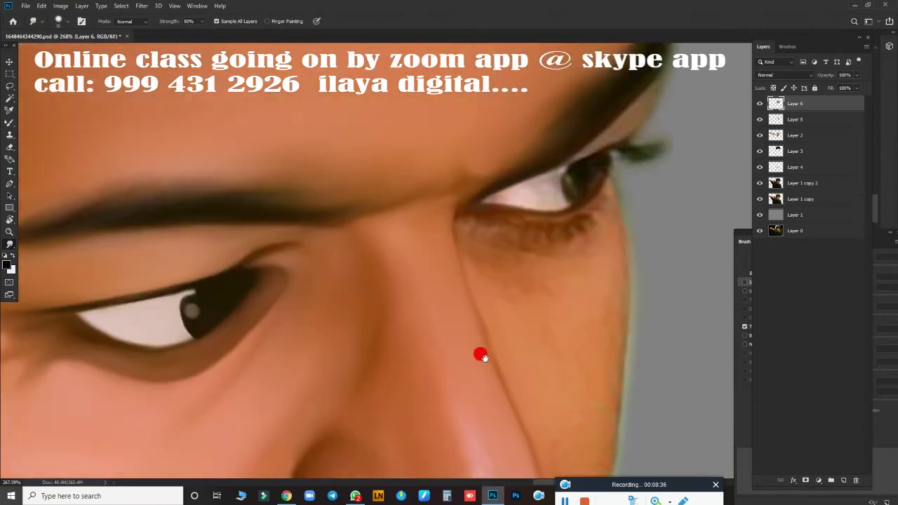
pyautogui.scroll(1, 384, 285)
pyautogui.moveTo(355, 209); pyautogui.dragTo(315, 231)
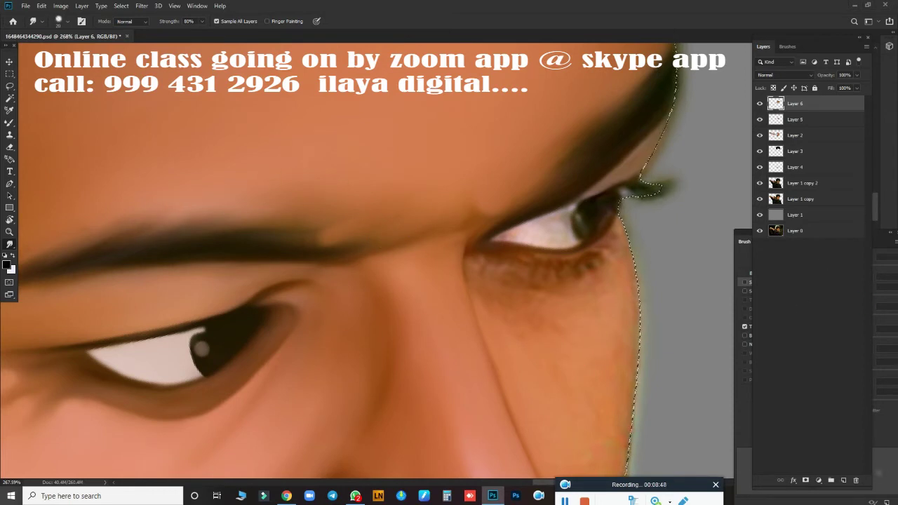
pyautogui.click(286, 495)
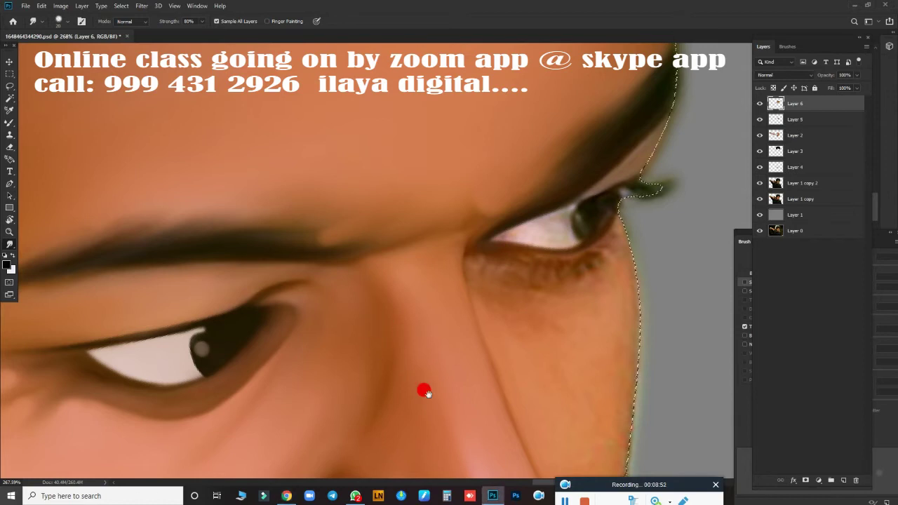
# With the wet Mixer Brush, blend the far eye's white along its upper lid edge
pyautogui.scroll(-2, 425, 386)
pyautogui.scroll(-2, 234, 341)
pyautogui.scroll(-2, 321, 311)
pyautogui.scroll(5, 276, 322)
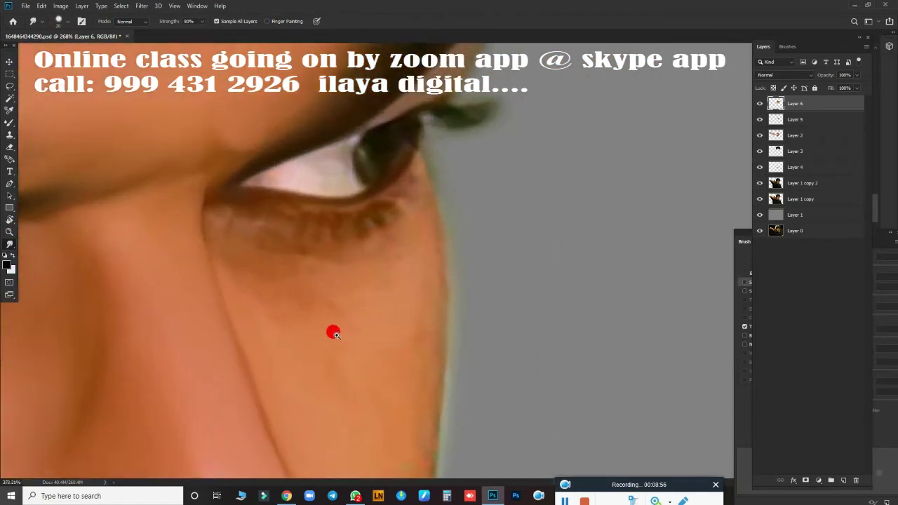
pyautogui.scroll(2, 333, 330)
pyautogui.scroll(-1, 402, 391)
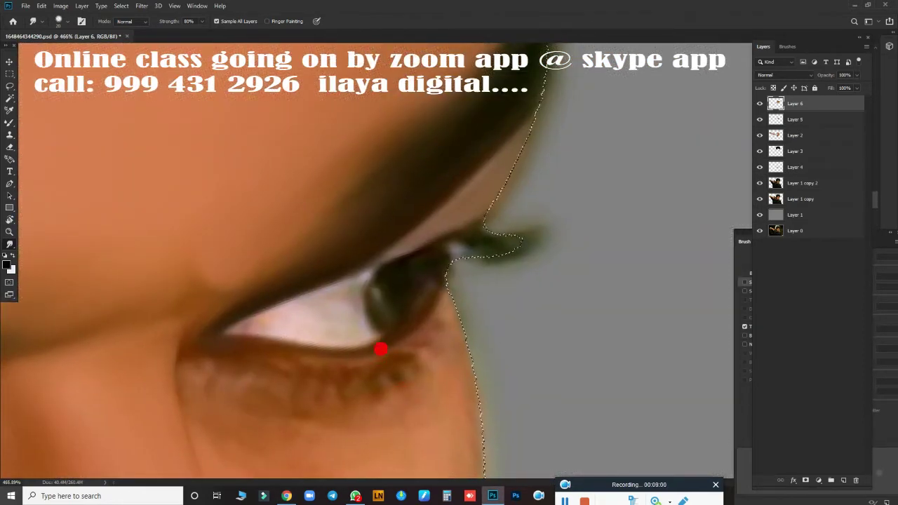
pyautogui.press('b')
pyautogui.moveTo(295, 324)
pyautogui.mouseDown()
pyautogui.moveTo(301, 301)
pyautogui.moveTo(290, 304)
pyautogui.moveTo(312, 296)
pyautogui.mouseUp()
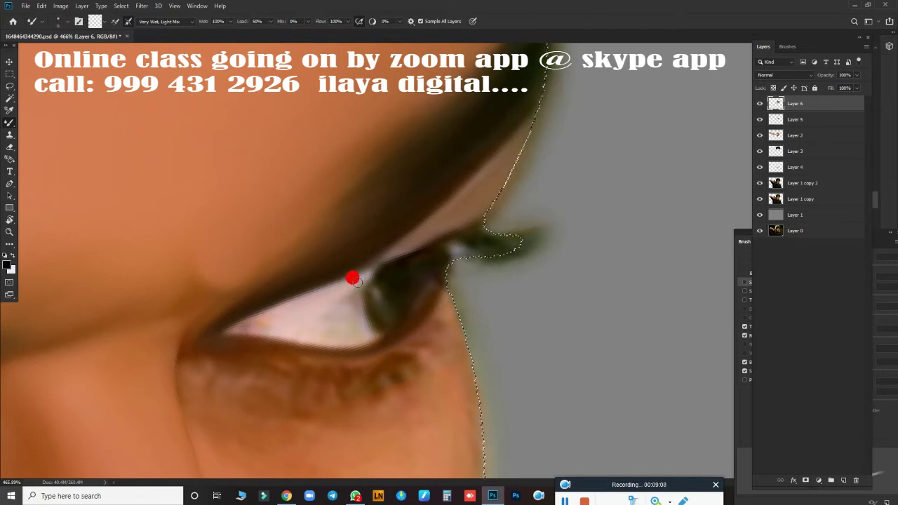
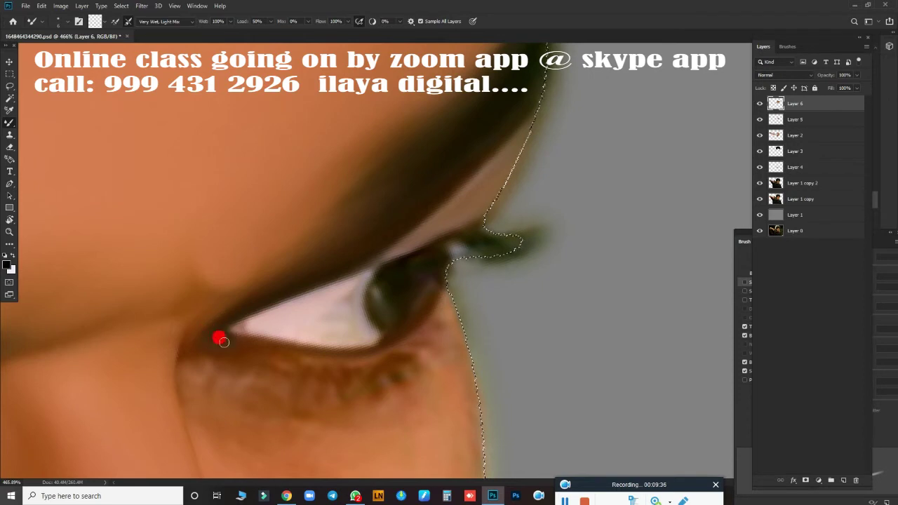
# Blend the lower eyelid edge and paint out the greenish smudge in the eye white
pyautogui.moveTo(264, 342); pyautogui.dragTo(308, 344)
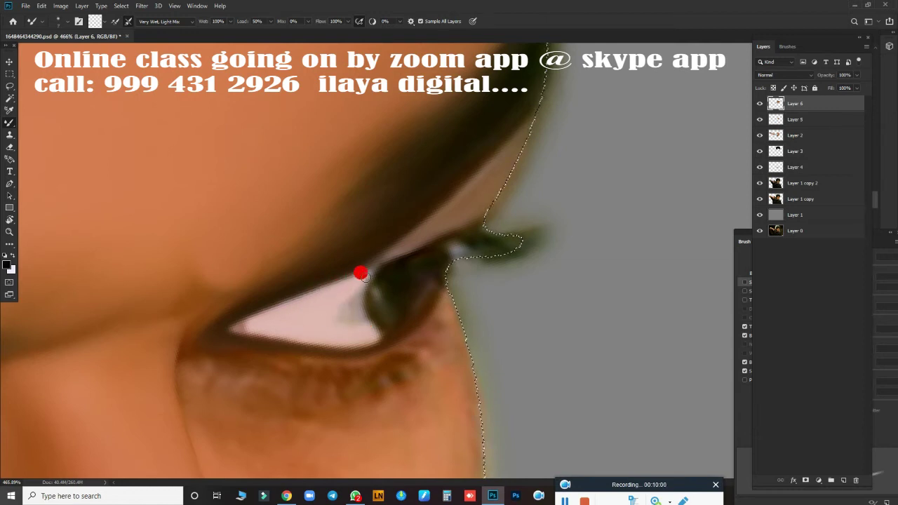
pyautogui.moveTo(349, 300)
pyautogui.mouseDown()
pyautogui.moveTo(330, 316)
pyautogui.moveTo(337, 281)
pyautogui.mouseUp()
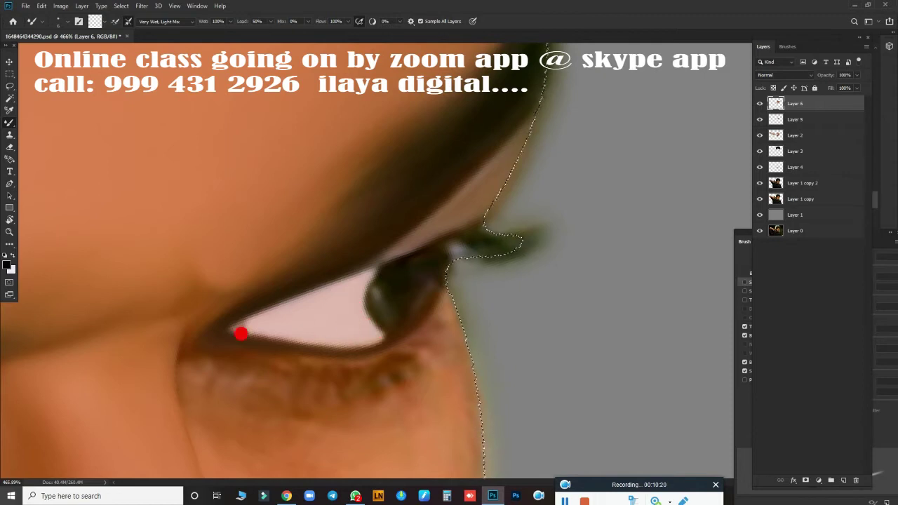
pyautogui.press('r')
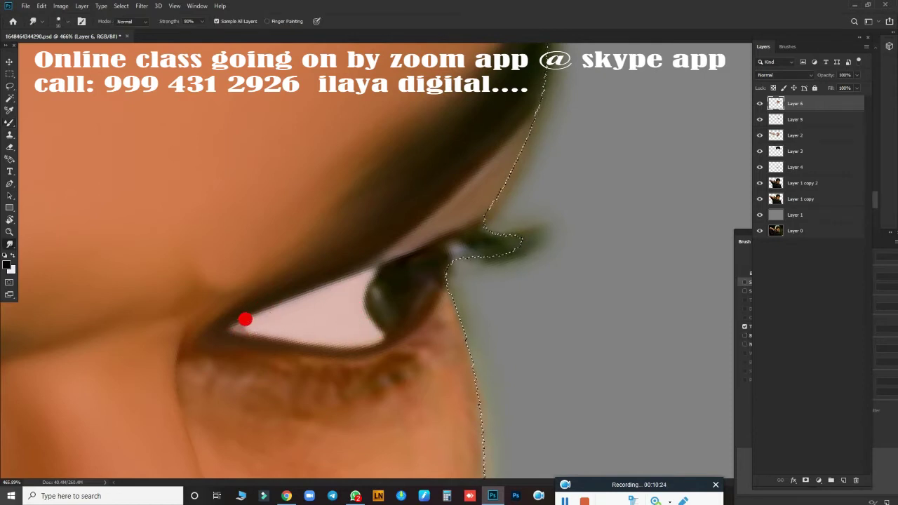
# Set the foreground colour to #ff0000 and enable pen-pressure Transfer in Brush Settings
pyautogui.write('ff0000')
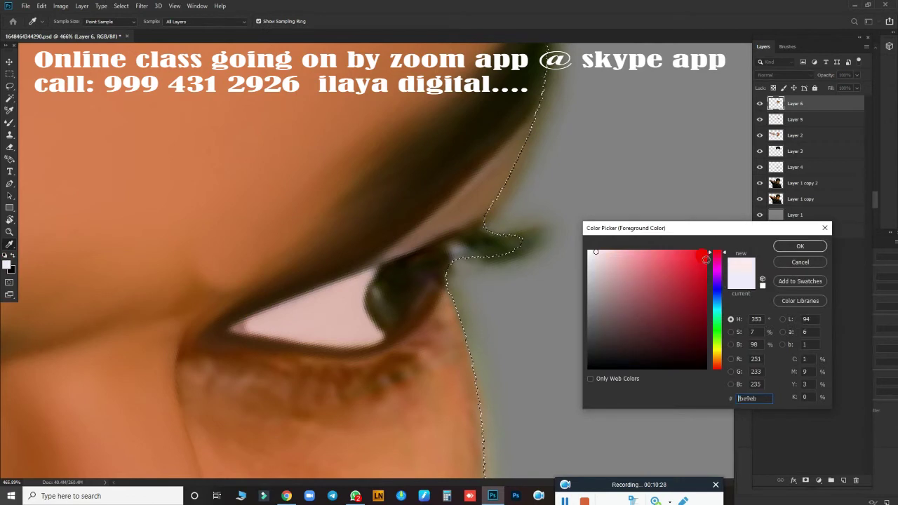
pyautogui.press('Return')
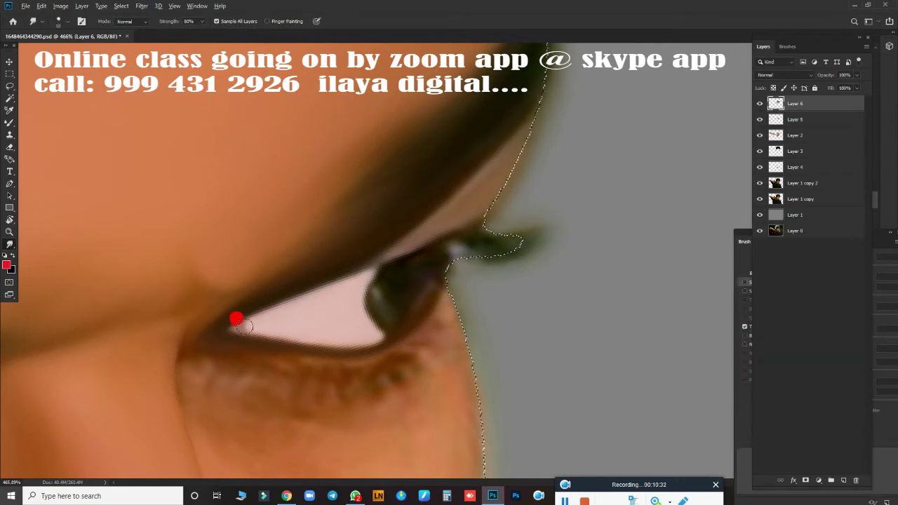
pyautogui.click(744, 330)
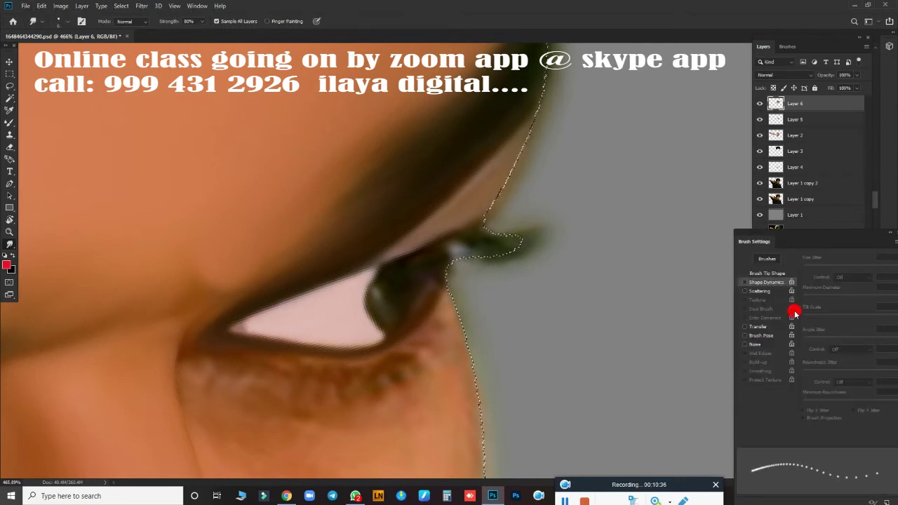
pyautogui.click(756, 327)
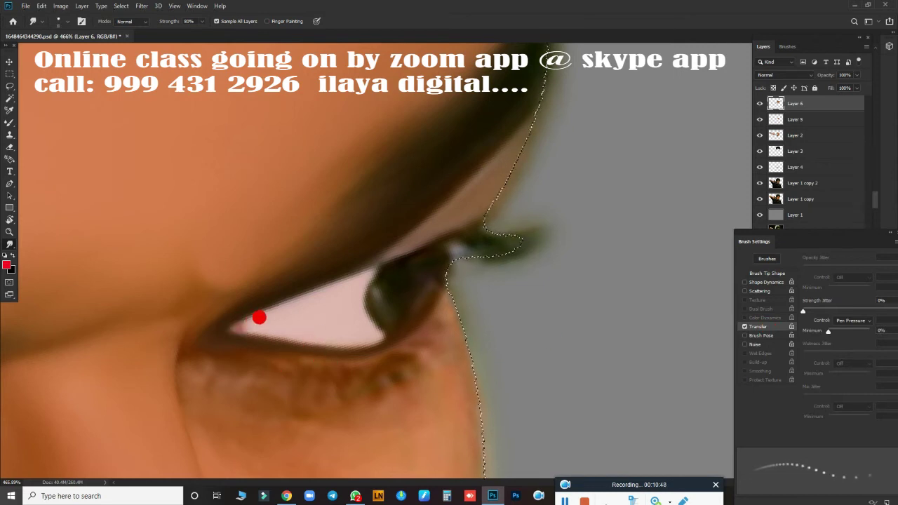
# Toggle Layer 6 on and off to compare the eye before and after retouching
pyautogui.moveTo(353, 392); pyautogui.dragTo(398, 391)
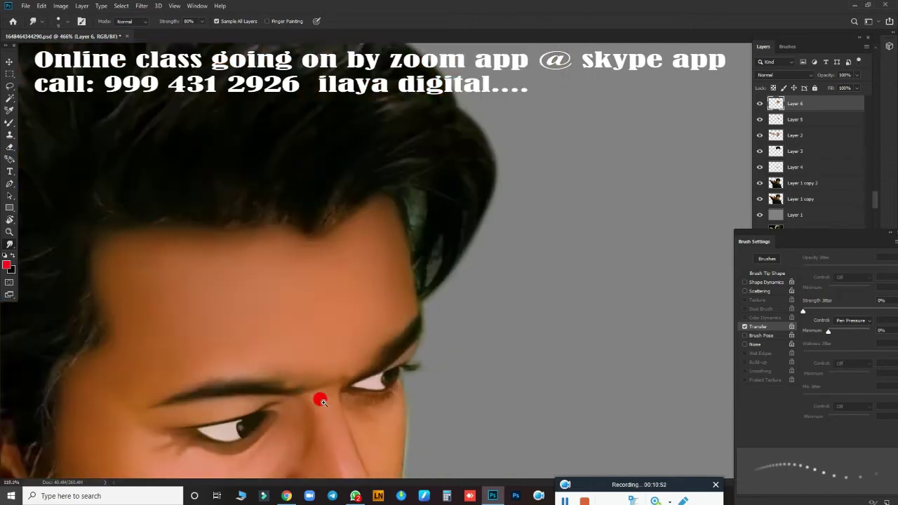
pyautogui.scroll(3, 398, 390)
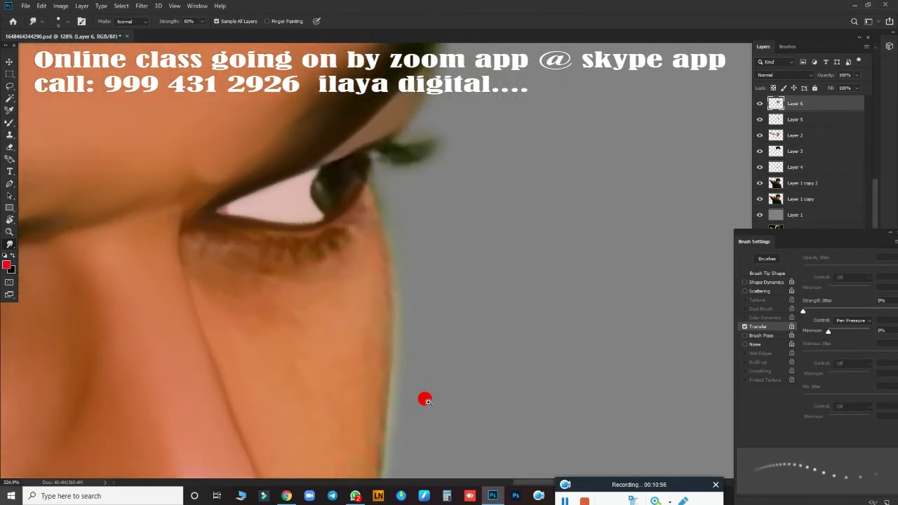
pyautogui.scroll(2, 421, 400)
pyautogui.scroll(2, 401, 435)
pyautogui.click(759, 104)
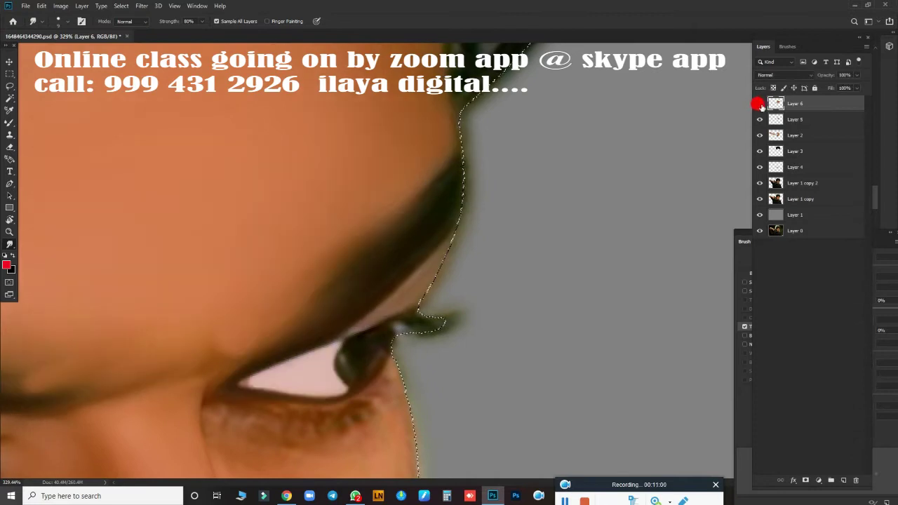
pyautogui.click(760, 103)
pyautogui.click(760, 104)
pyautogui.click(760, 105)
pyautogui.click(760, 104)
pyautogui.click(760, 104)
pyautogui.click(759, 104)
pyautogui.scroll(2, 481, 401)
pyautogui.scroll(2, 540, 281)
pyautogui.scroll(-4, 540, 281)
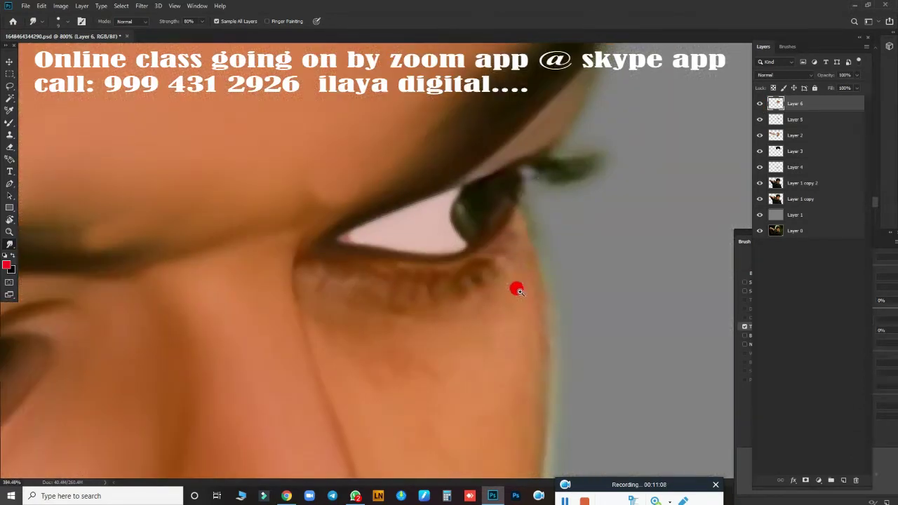
pyautogui.scroll(2, 514, 287)
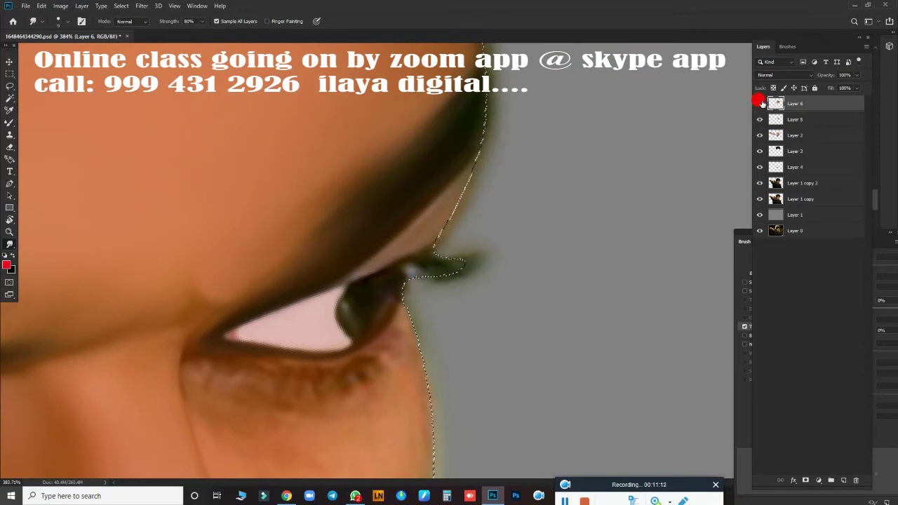
pyautogui.click(760, 104)
pyautogui.click(760, 104)
pyautogui.click(758, 105)
pyautogui.click(757, 106)
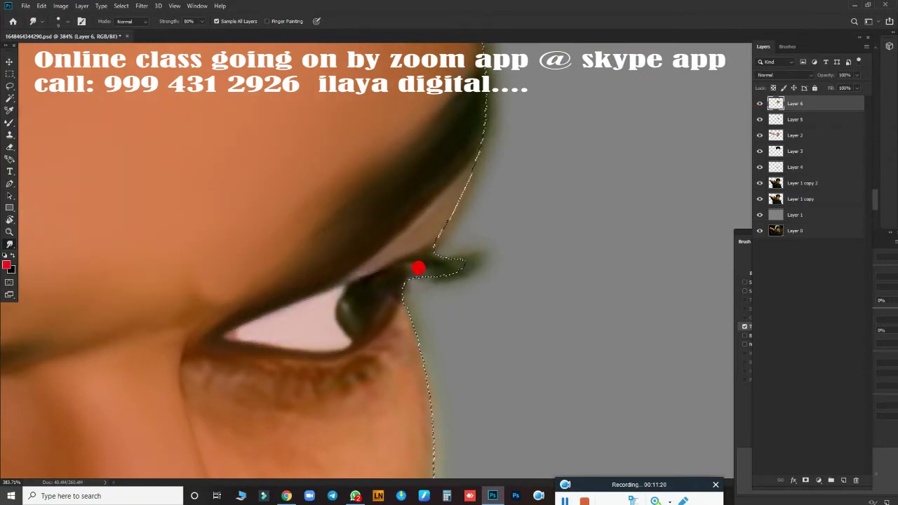
# Smudge the upper lash line outward into a soft edge
pyautogui.moveTo(394, 267)
pyautogui.mouseDown()
pyautogui.moveTo(413, 266)
pyautogui.moveTo(425, 250)
pyautogui.moveTo(409, 237)
pyautogui.moveTo(351, 268)
pyautogui.moveTo(461, 253)
pyautogui.moveTo(463, 266)
pyautogui.moveTo(449, 240)
pyautogui.moveTo(394, 308)
pyautogui.mouseUp()
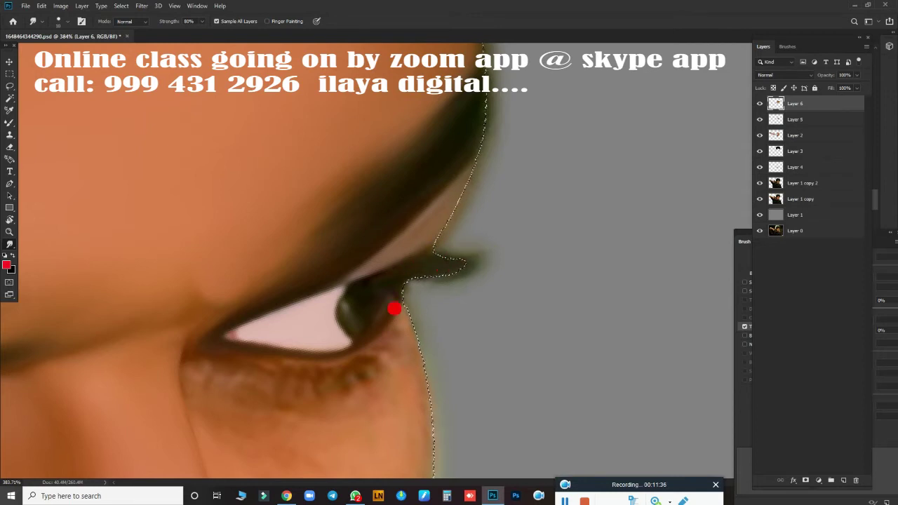
pyautogui.scroll(-3, 371, 330)
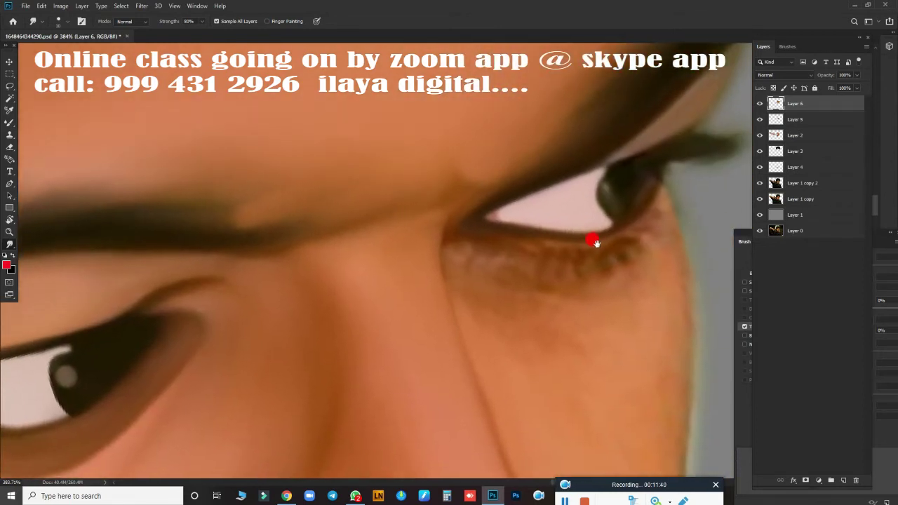
pyautogui.scroll(3, 593, 241)
pyautogui.press('m')
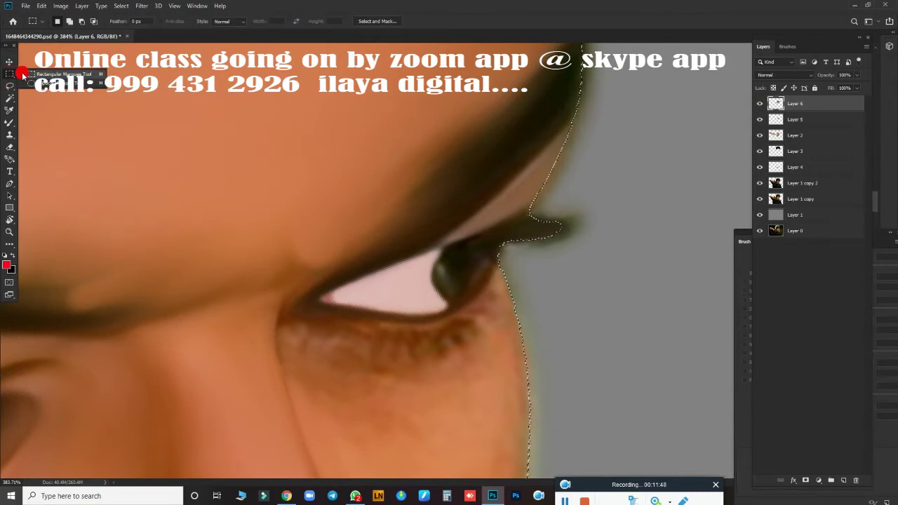
# Draw an elliptical selection around the iris and nudge it into place
pyautogui.hotkey('shift', 'm')
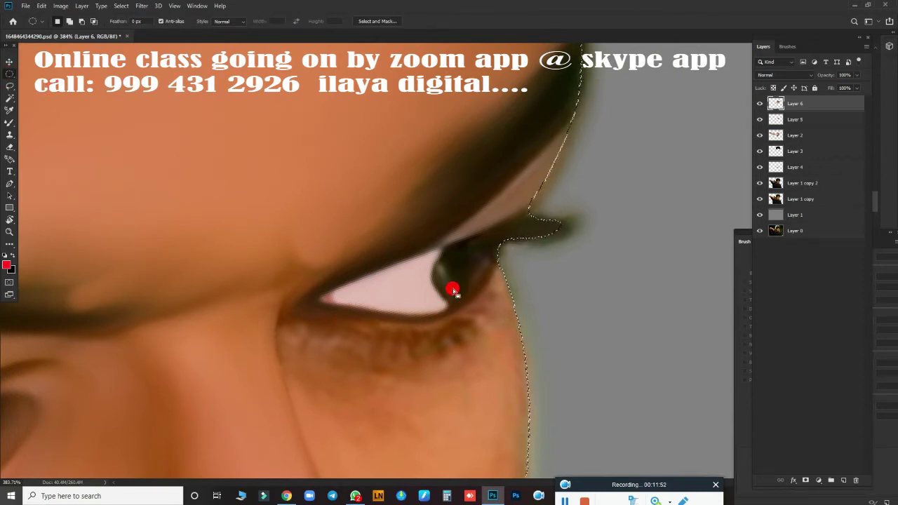
pyautogui.click(464, 290)
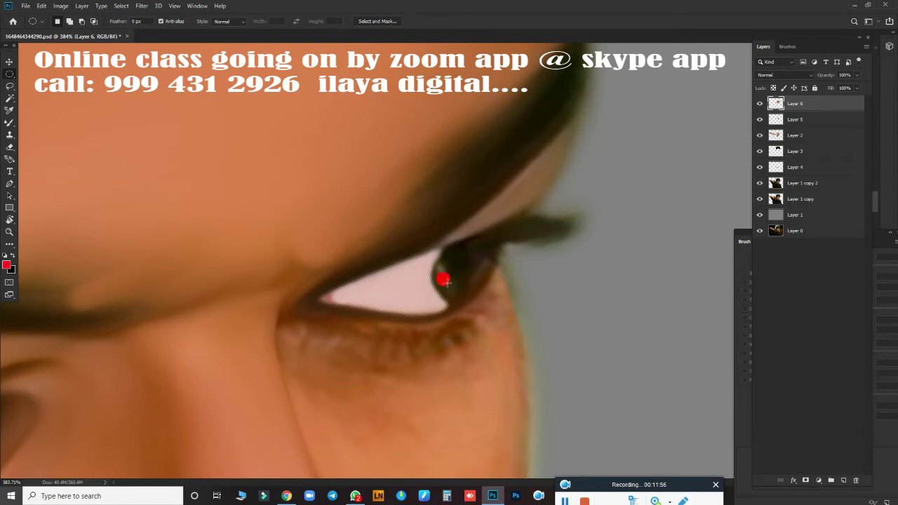
pyautogui.moveTo(447, 275)
pyautogui.mouseDown()
pyautogui.moveTo(460, 267)
pyautogui.moveTo(513, 332)
pyautogui.moveTo(546, 356)
pyautogui.mouseUp()
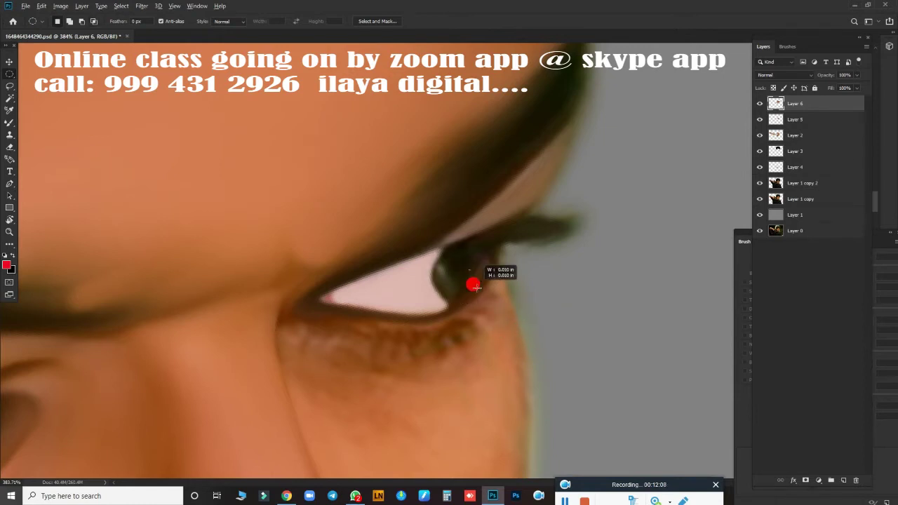
pyautogui.moveTo(546, 356); pyautogui.dragTo(517, 321)
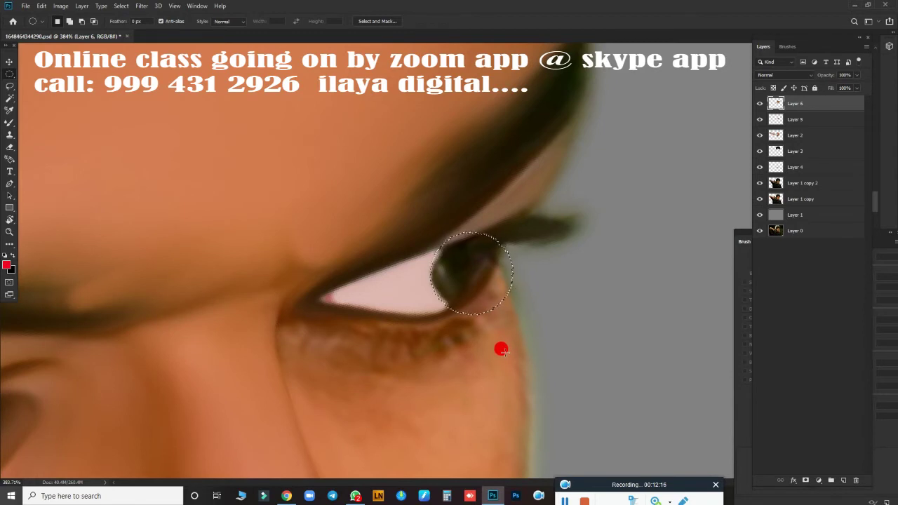
pyautogui.press('Down')
pyautogui.press('Up')
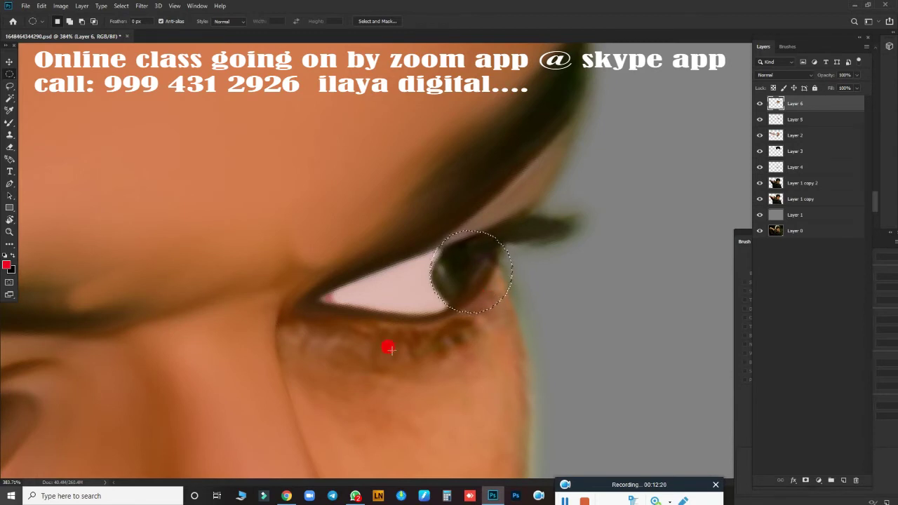
pyautogui.scroll(3, 476, 362)
# Smudge the iris into a smooth dark shape inside the selection, then hide that layer
pyautogui.press('r')
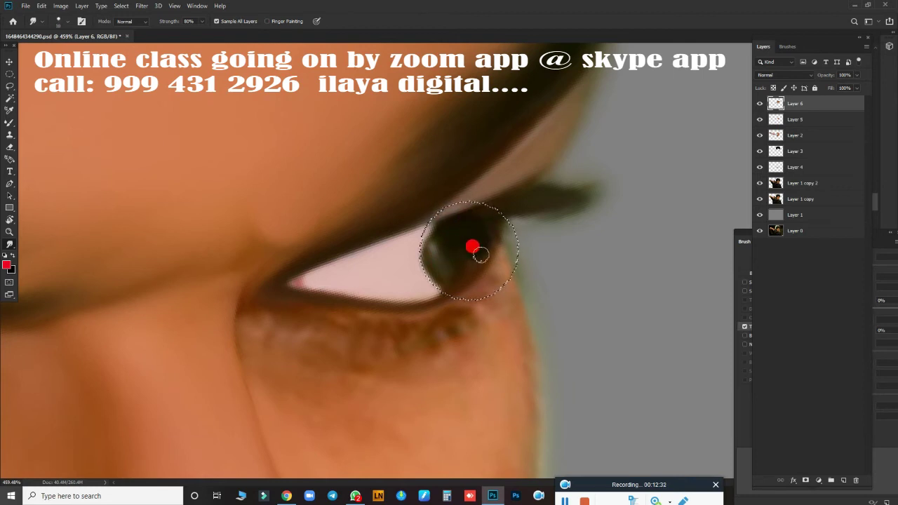
pyautogui.moveTo(475, 261); pyautogui.dragTo(472, 259)
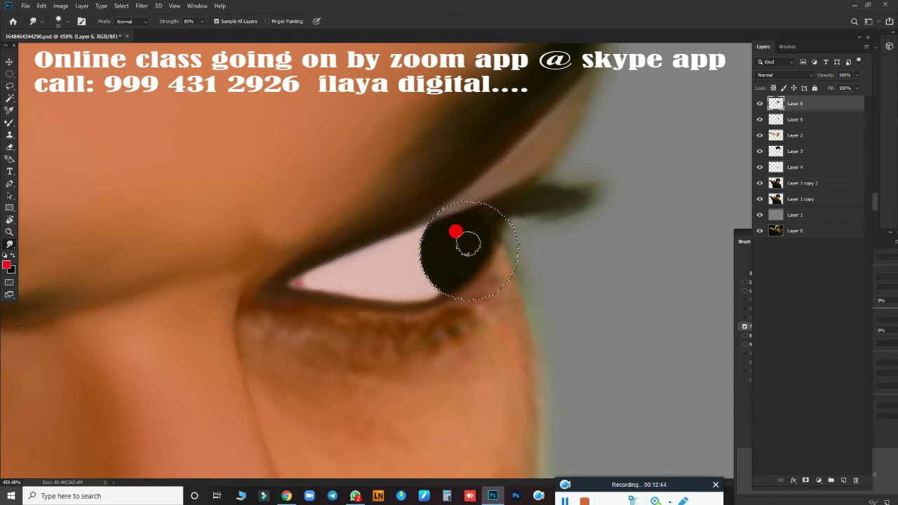
pyautogui.moveTo(481, 254)
pyautogui.mouseDown()
pyautogui.moveTo(462, 267)
pyautogui.moveTo(366, 274)
pyautogui.moveTo(355, 263)
pyautogui.moveTo(397, 245)
pyautogui.mouseUp()
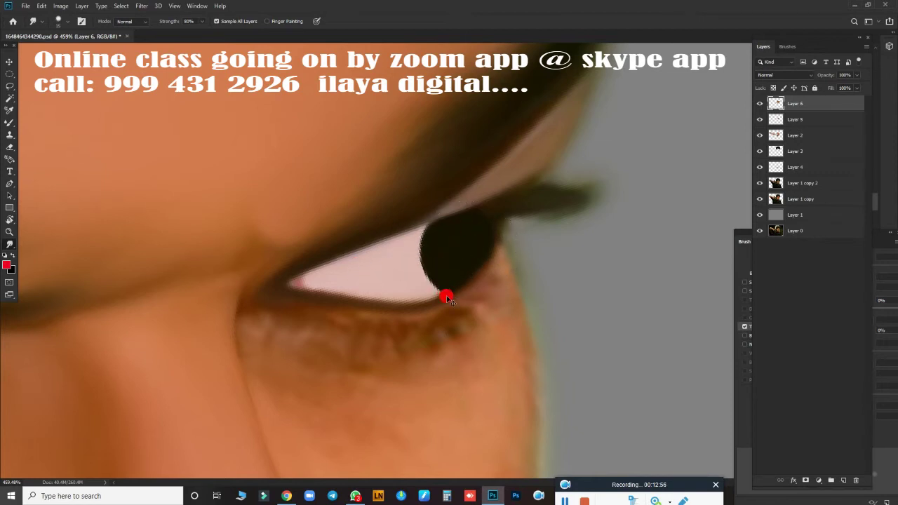
pyautogui.scroll(-5, 421, 326)
pyautogui.scroll(5, 451, 377)
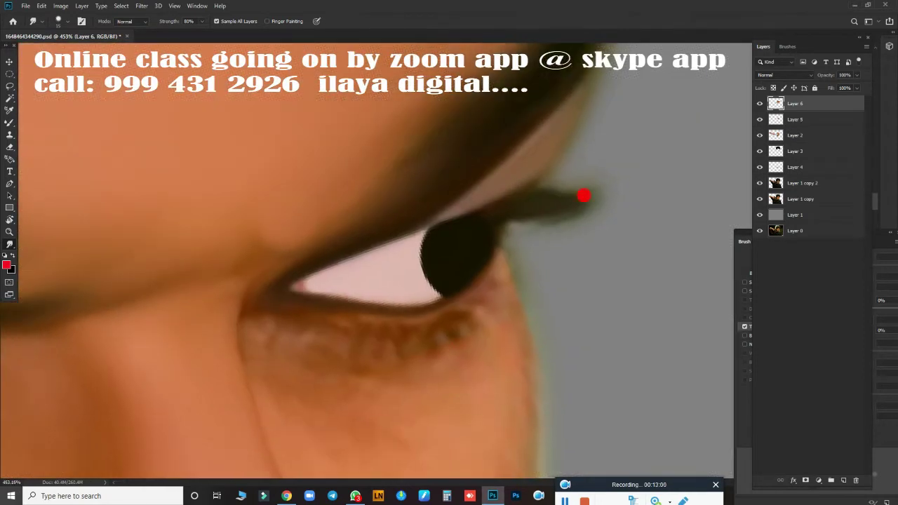
pyautogui.moveTo(761, 111); pyautogui.dragTo(760, 116)
# Add a new empty Layer 7 on top for Mixer Brush painting
pyautogui.click(843, 480)
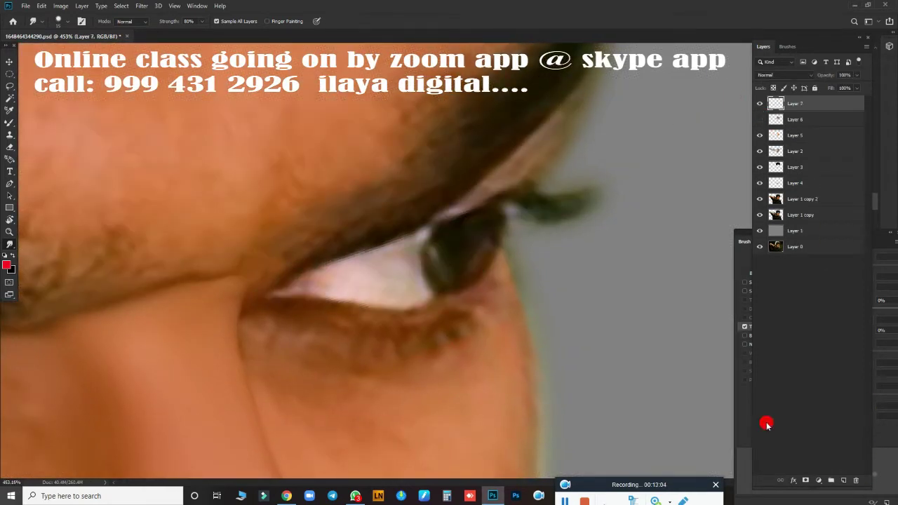
pyautogui.scroll(2, 521, 340)
pyautogui.scroll(-2, 501, 337)
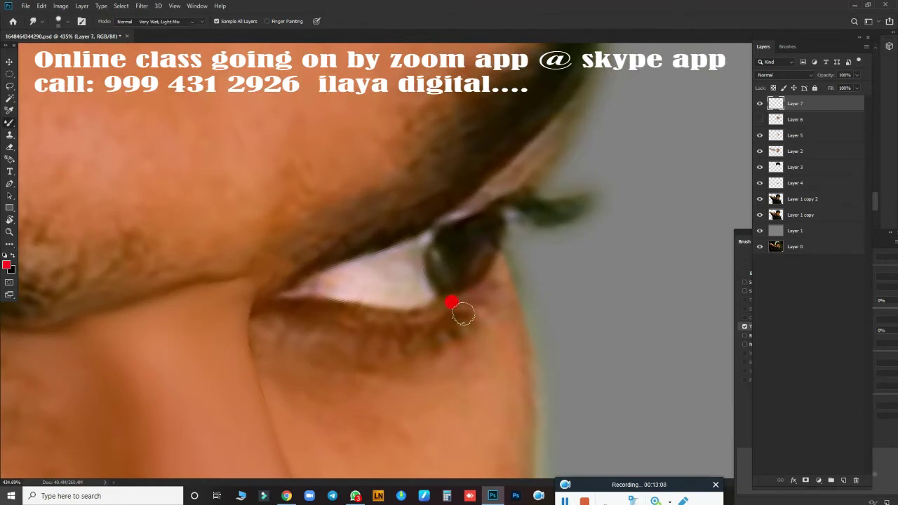
pyautogui.press('b')
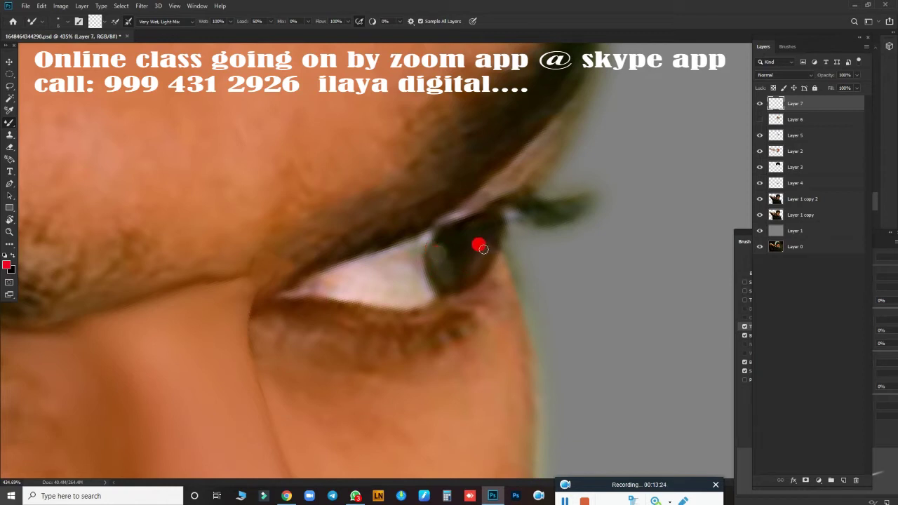
# Show Layer 6 again, merge it into Layer 7, and add Layer 5 to the selection
pyautogui.click(760, 119)
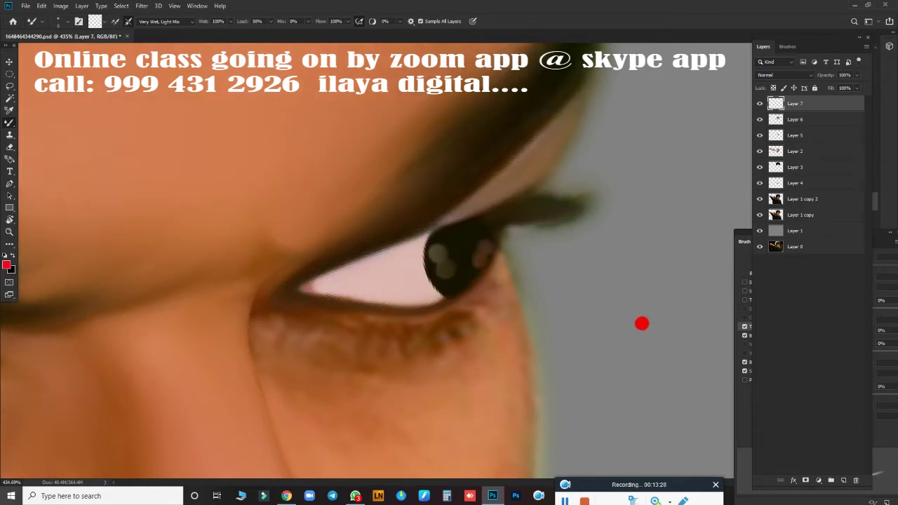
pyautogui.keyDown('shift'); pyautogui.click(804, 122); pyautogui.keyUp('shift')
pyautogui.hotkey('ctrl', 'e')
pyautogui.scroll(-3, 519, 280)
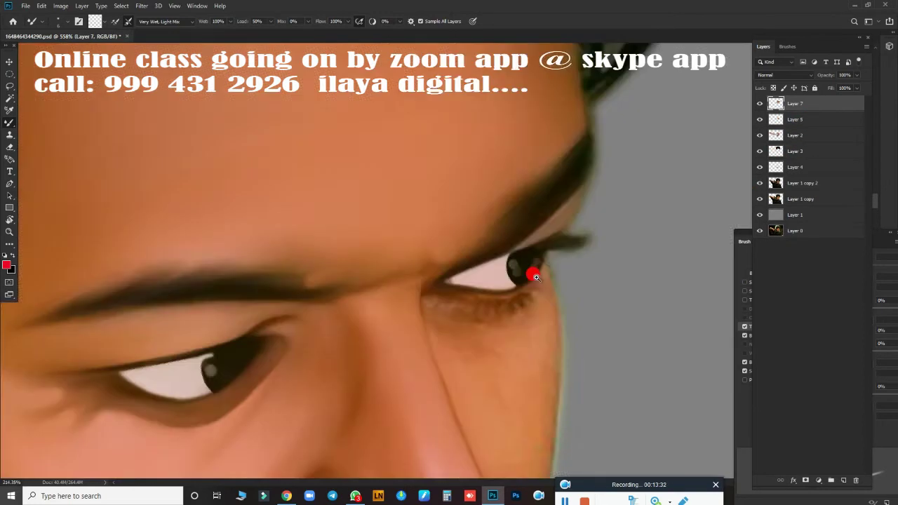
pyautogui.scroll(-2, 537, 266)
pyautogui.click(758, 119)
pyautogui.click(759, 119)
# Merge Layer 5 into Layer 7, undo a trial merge of Layer 2, and save
pyautogui.keyDown('shift'); pyautogui.click(800, 120); pyautogui.keyUp('shift')
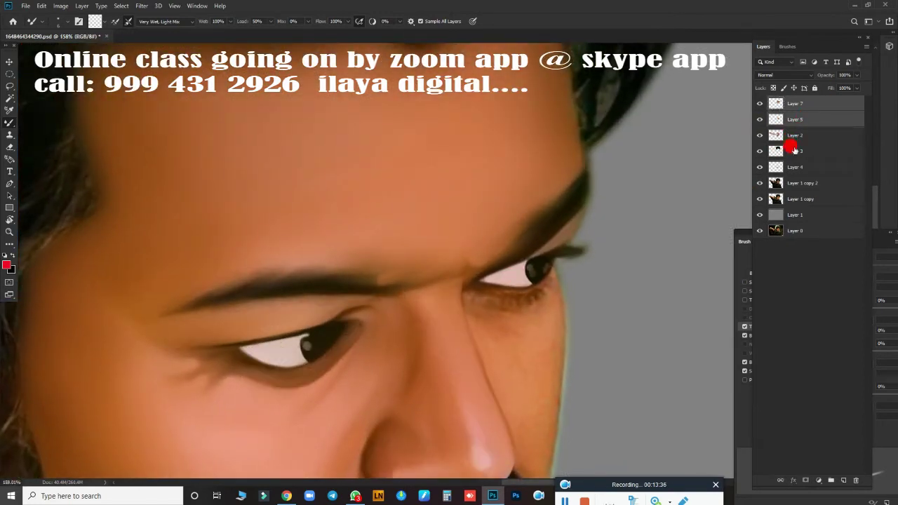
pyautogui.hotkey('ctrl', 'e')
pyautogui.click(759, 120)
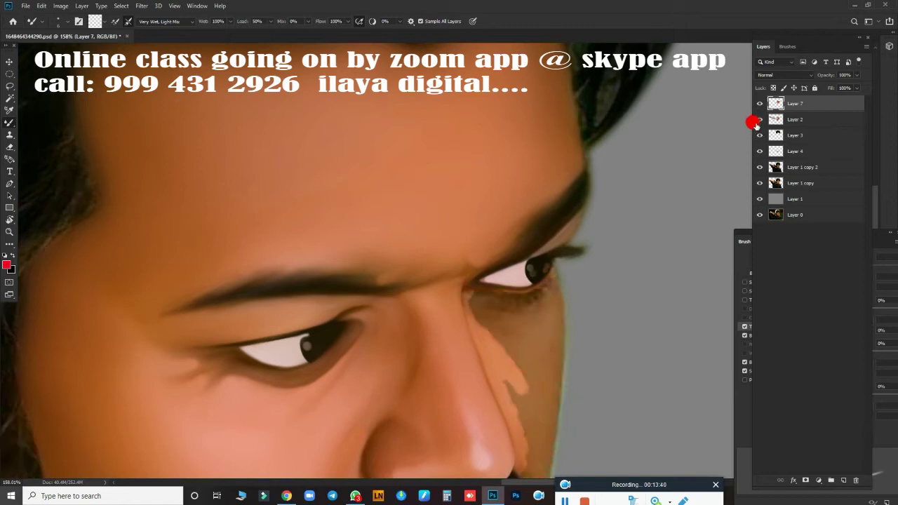
pyautogui.click(760, 120)
pyautogui.keyDown('shift'); pyautogui.click(801, 118); pyautogui.keyUp('shift')
pyautogui.hotkey('ctrl', 'e')
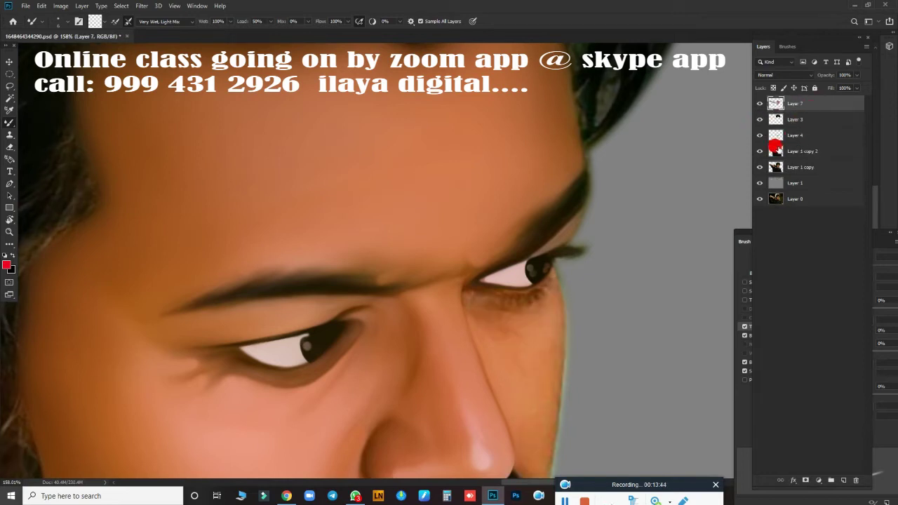
pyautogui.hotkey('ctrl', 'z')
pyautogui.click(799, 103)
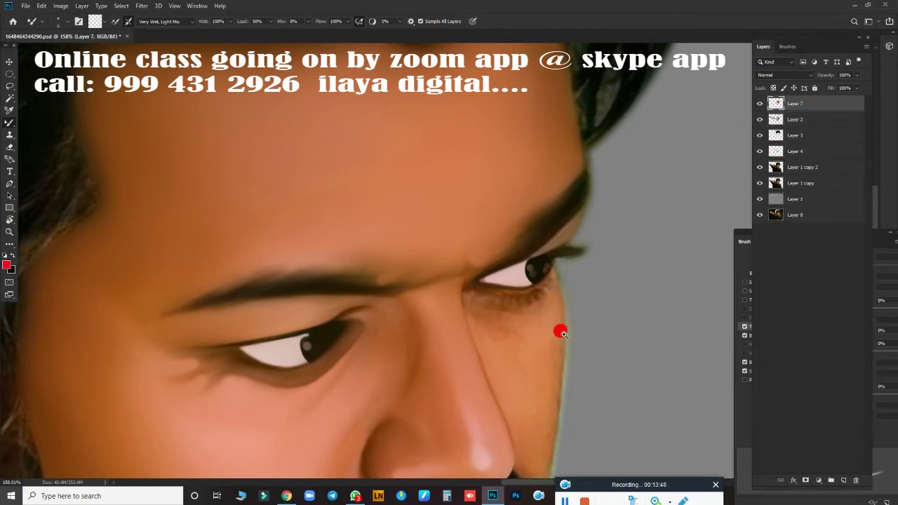
pyautogui.hotkey('ctrl', 's')
# Smudge the iris edge softly into the eye white
pyautogui.scroll(1, 574, 346)
pyautogui.scroll(1, 486, 307)
pyautogui.scroll(1, 493, 341)
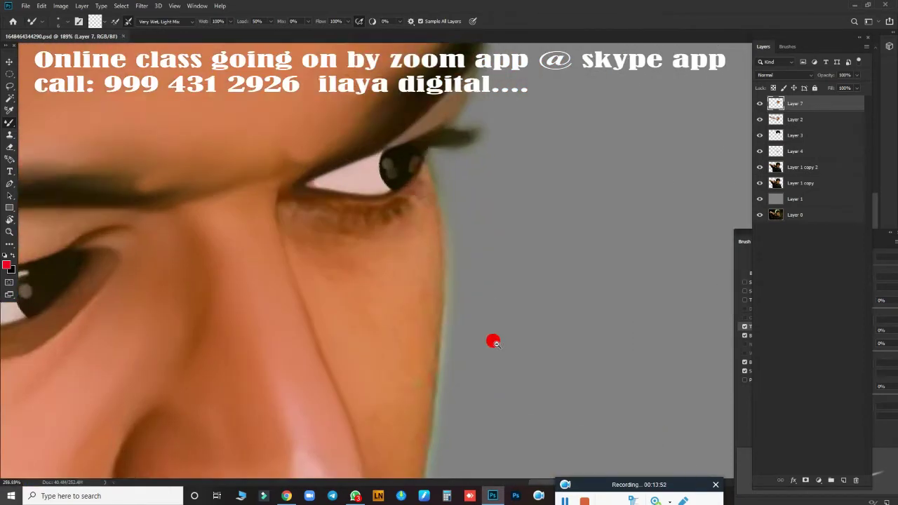
pyautogui.scroll(1, 423, 269)
pyautogui.scroll(1, 457, 300)
pyautogui.scroll(1, 456, 300)
pyautogui.scroll(1, 449, 252)
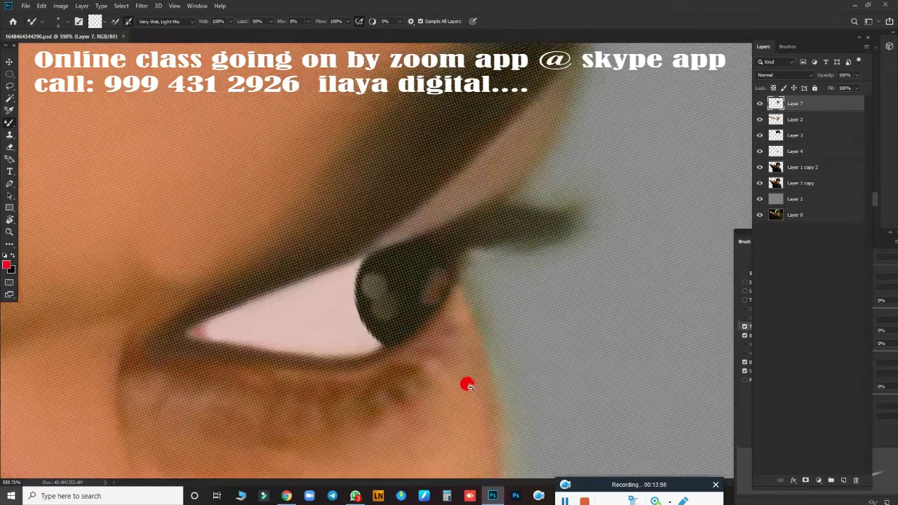
pyautogui.scroll(2, 465, 381)
pyautogui.press('r')
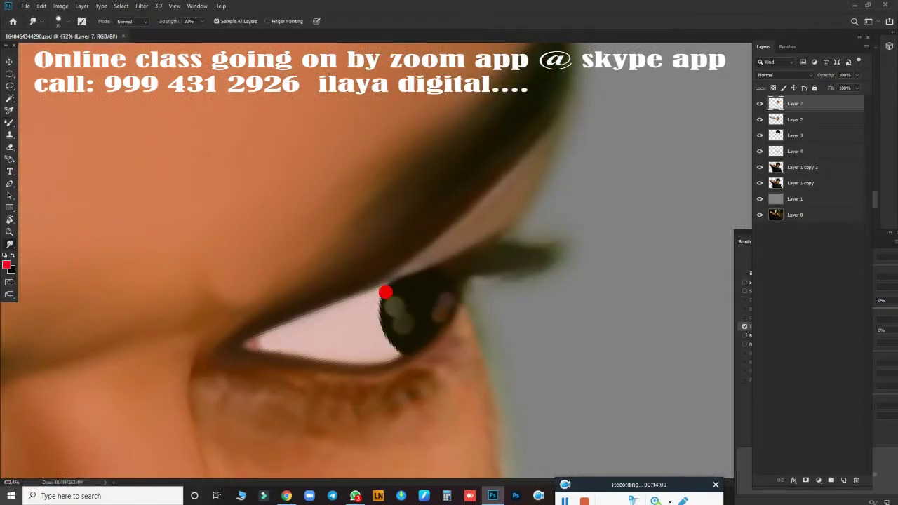
pyautogui.moveTo(401, 321)
pyautogui.mouseDown()
pyautogui.moveTo(402, 301)
pyautogui.moveTo(409, 310)
pyautogui.moveTo(401, 297)
pyautogui.moveTo(407, 330)
pyautogui.moveTo(449, 312)
pyautogui.mouseUp()
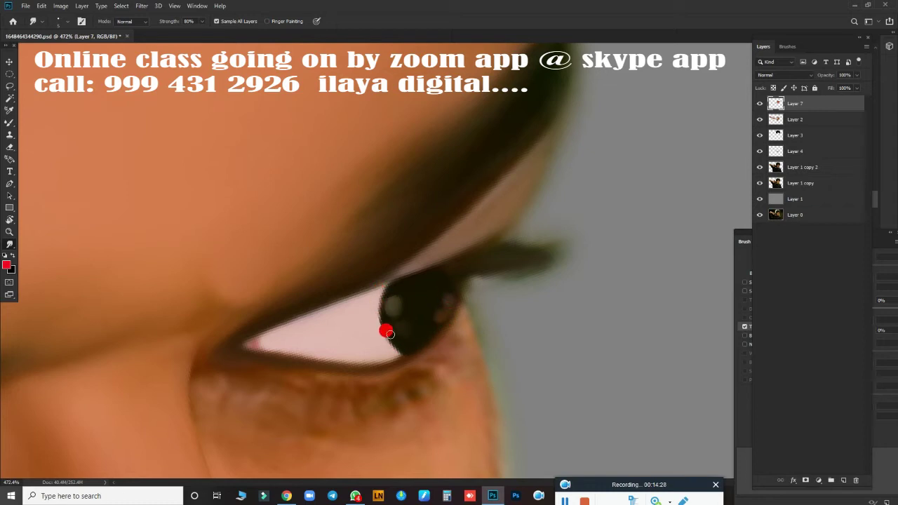
pyautogui.scroll(-10, 365, 375)
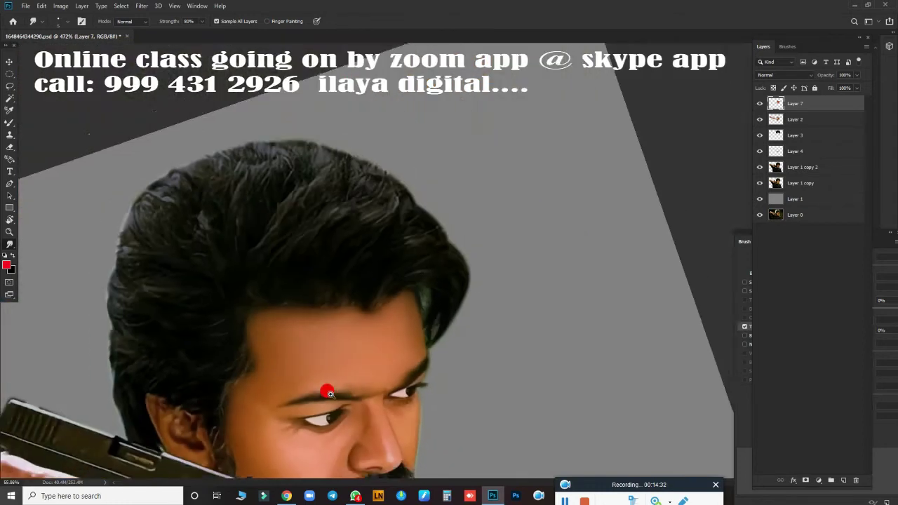
pyautogui.scroll(10, 421, 372)
# Draw a pen path from the hair edge above the brow, around the eye, down the cheek edge
pyautogui.press('p')
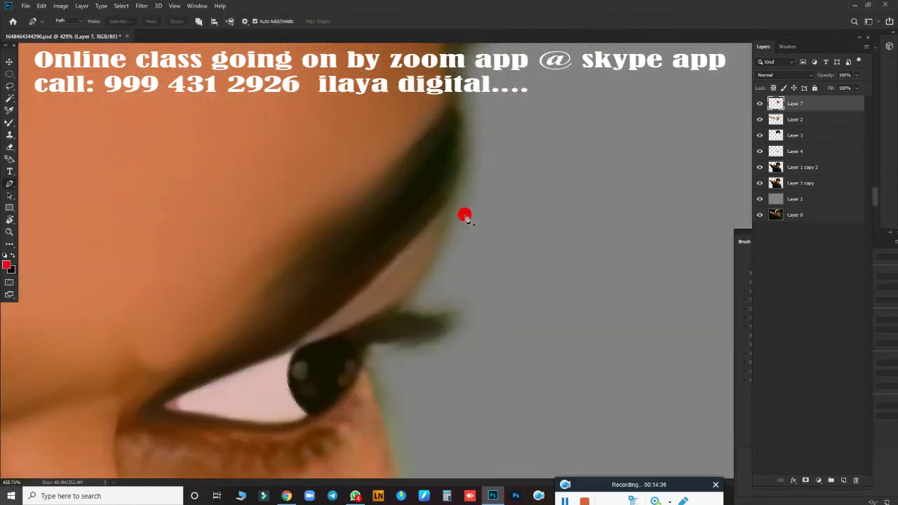
pyautogui.click(455, 107)
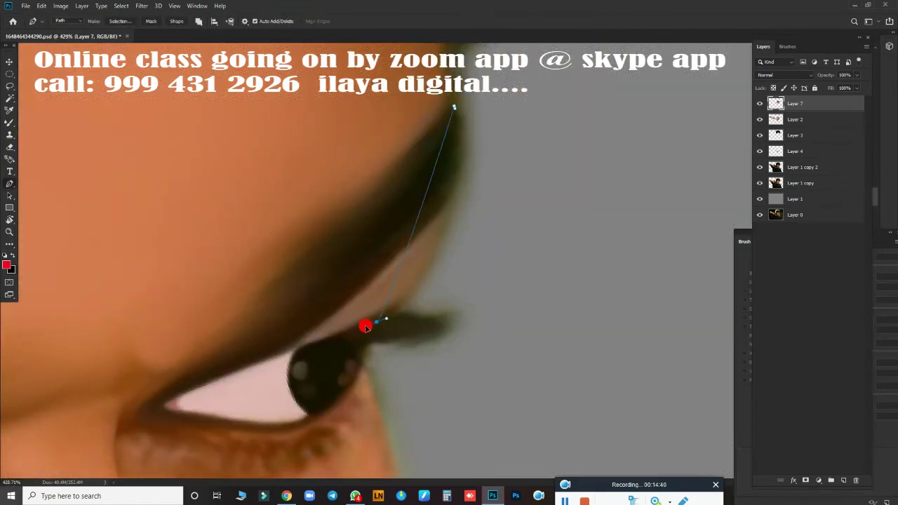
pyautogui.moveTo(394, 309); pyautogui.dragTo(311, 376)
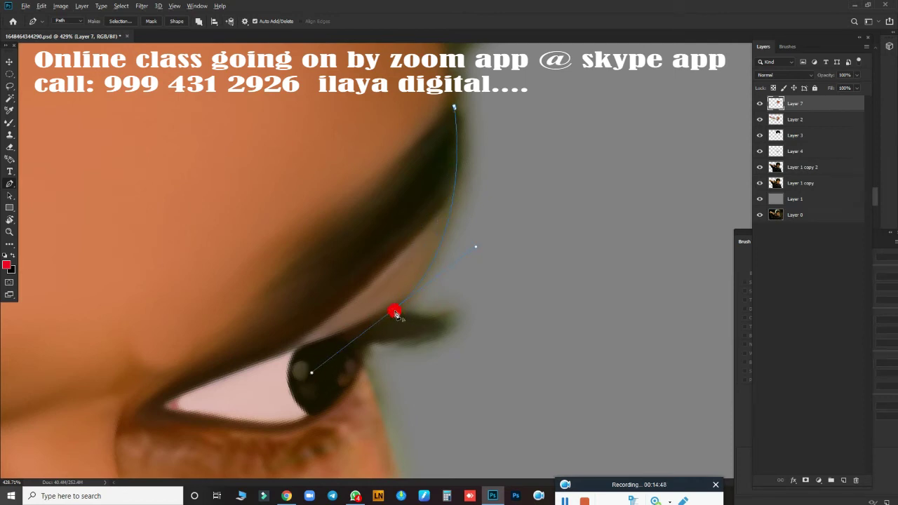
pyautogui.keyDown('alt'); pyautogui.click(394, 311); pyautogui.keyUp('alt')
pyautogui.moveTo(457, 313); pyautogui.dragTo(477, 297)
pyautogui.moveTo(364, 340); pyautogui.dragTo(272, 346)
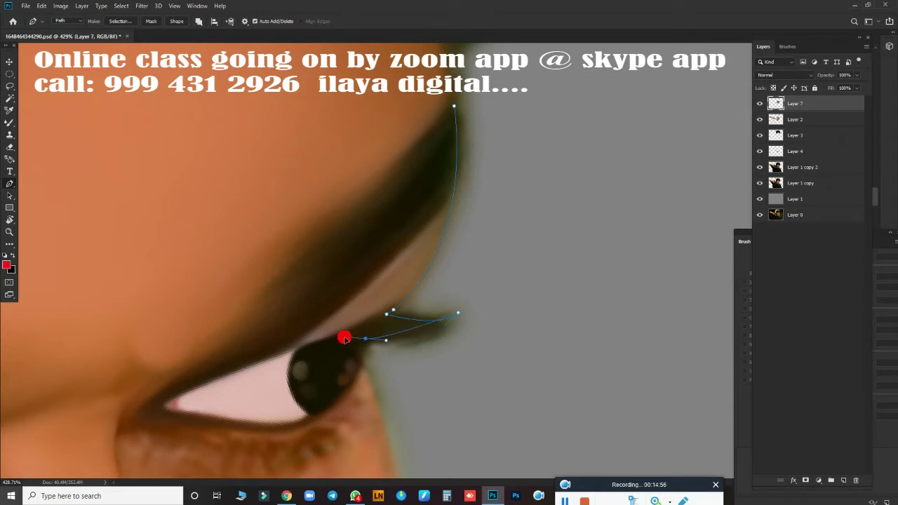
pyautogui.keyDown('alt'); pyautogui.click(364, 339); pyautogui.keyUp('alt')
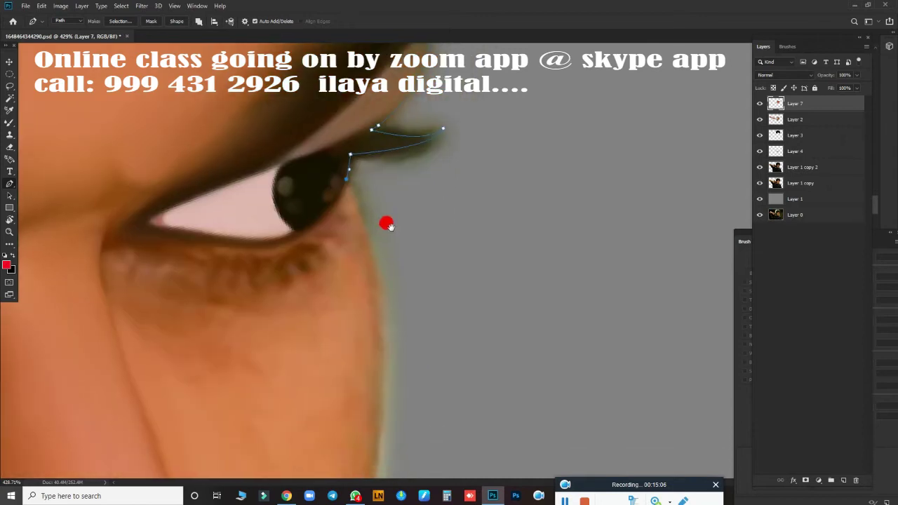
pyautogui.scroll(-5, 362, 368)
pyautogui.moveTo(385, 333); pyautogui.dragTo(383, 413)
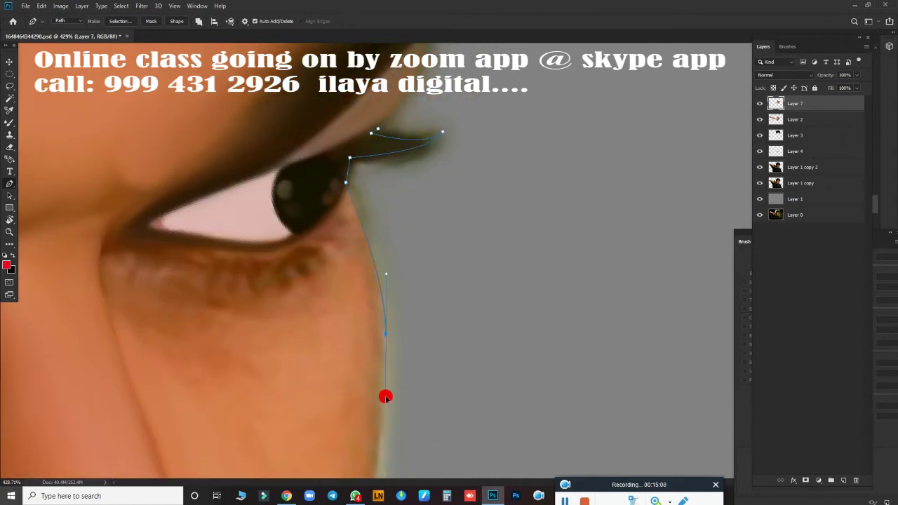
pyautogui.scroll(-5, 383, 413)
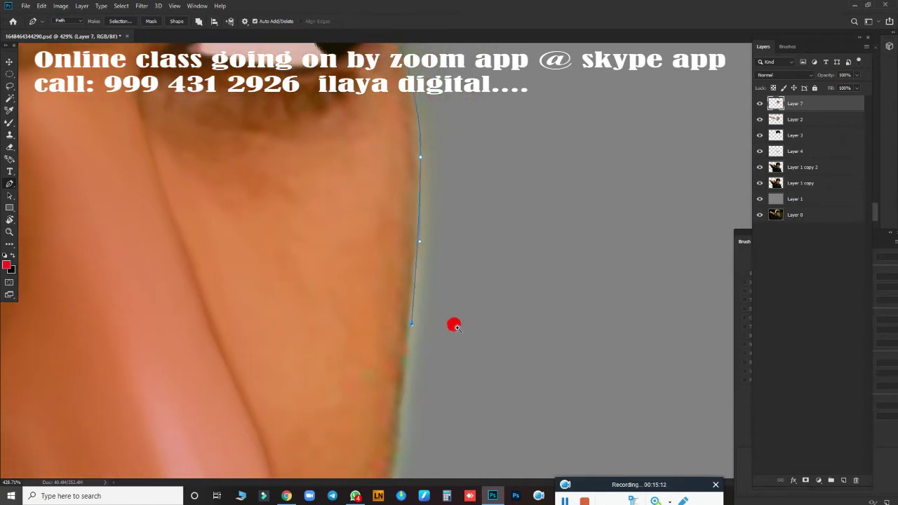
pyautogui.scroll(-6, 453, 321)
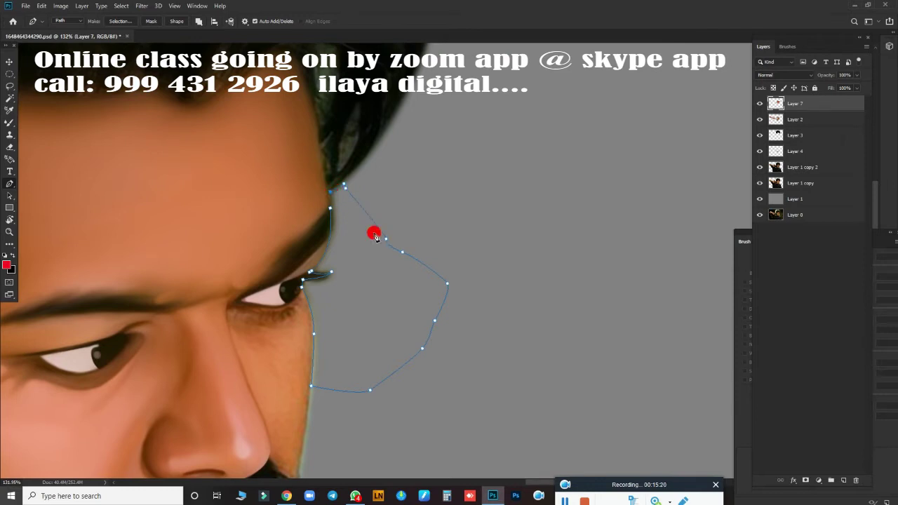
# Convert the path to a selection feathered by 25 pixels
pyautogui.hotkey('ctrl', 'Return')
pyautogui.hotkey('shift', 'F6')
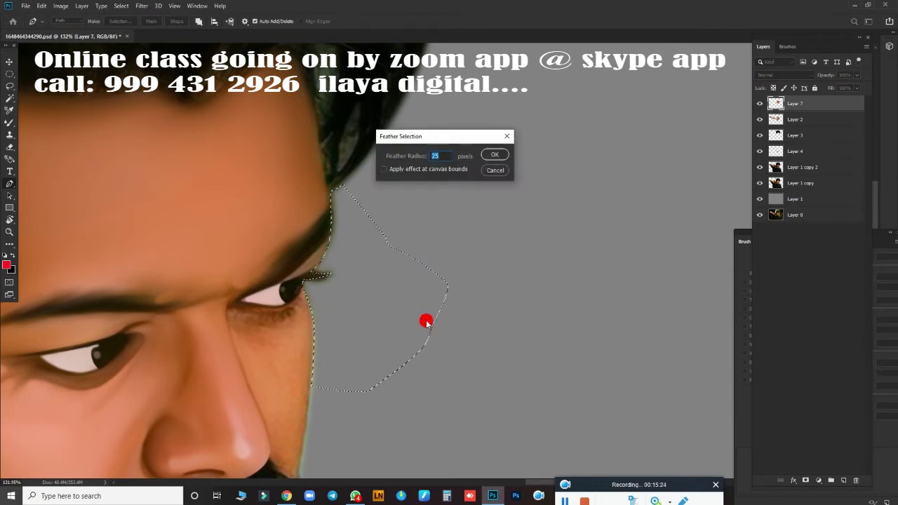
pyautogui.write('2')
pyautogui.press('Return')
pyautogui.scroll(-2, 491, 323)
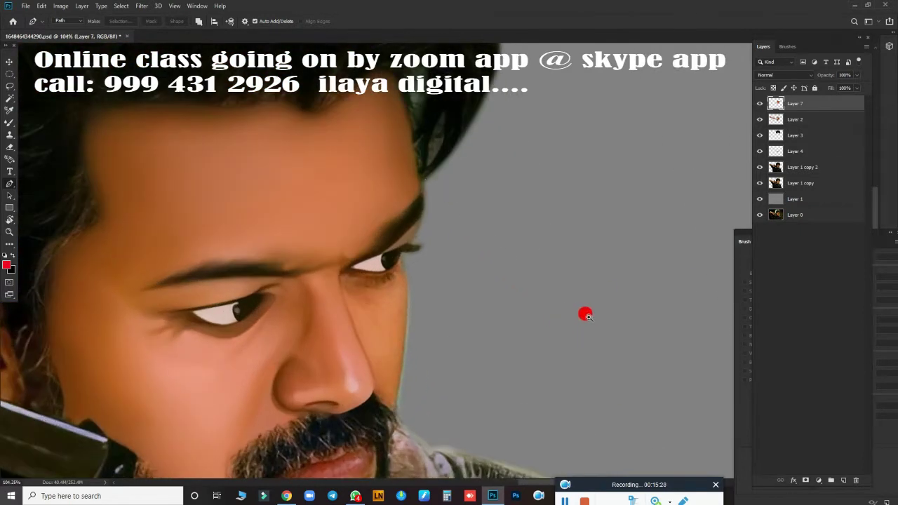
# Step down through the layer stack to make Layer 1 copy 2 active
pyautogui.click(816, 121)
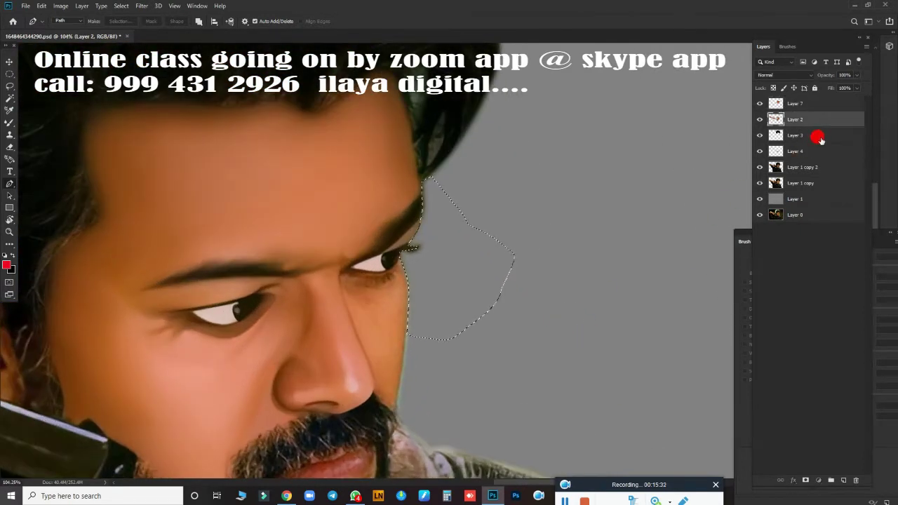
pyautogui.click(819, 137)
pyautogui.click(815, 151)
pyautogui.click(816, 167)
pyautogui.click(816, 184)
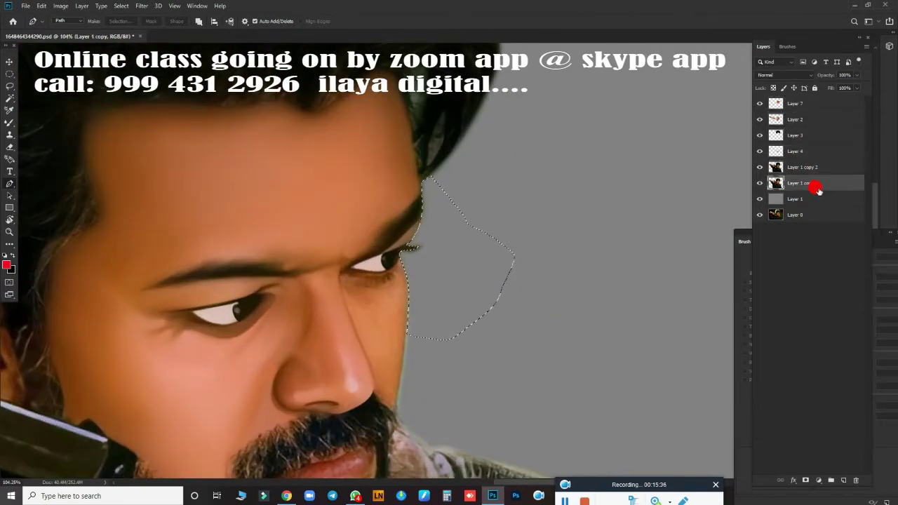
pyautogui.click(822, 169)
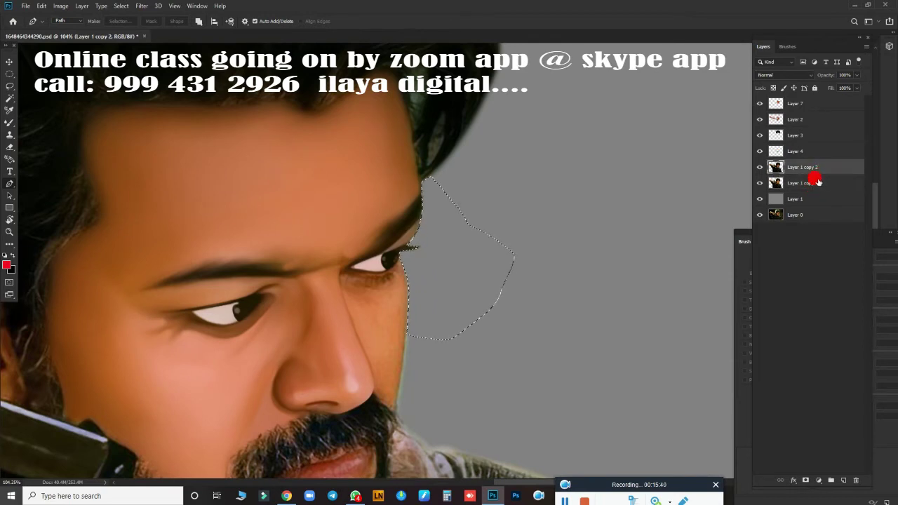
# Select the face outline from the Layer 1 copy 2 thumbnail
pyautogui.press('r')
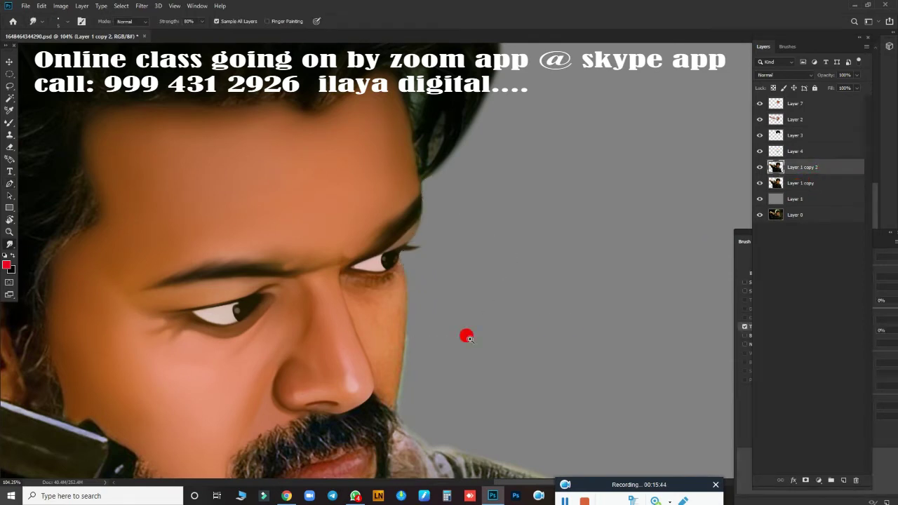
pyautogui.scroll(-3, 421, 323)
pyautogui.scroll(6, 449, 336)
pyautogui.scroll(-3, 491, 371)
pyautogui.scroll(-3, 435, 371)
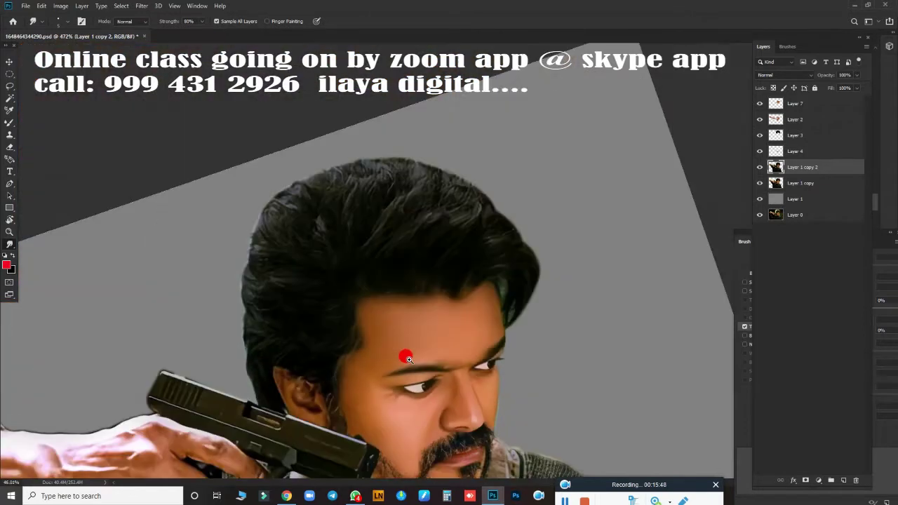
pyautogui.scroll(-2, 407, 357)
pyautogui.scroll(3, 437, 303)
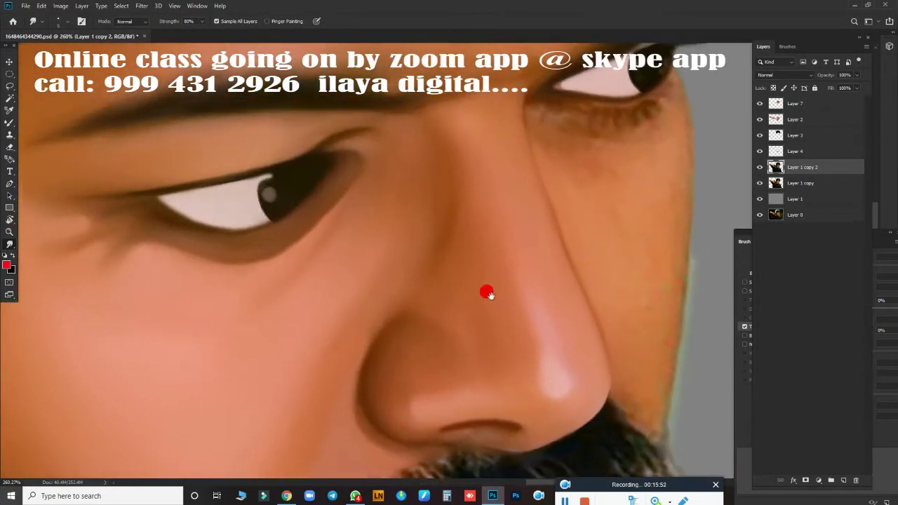
pyautogui.scroll(2, 487, 293)
pyautogui.scroll(2, 381, 375)
pyautogui.scroll(2, 497, 296)
pyautogui.scroll(-4, 378, 421)
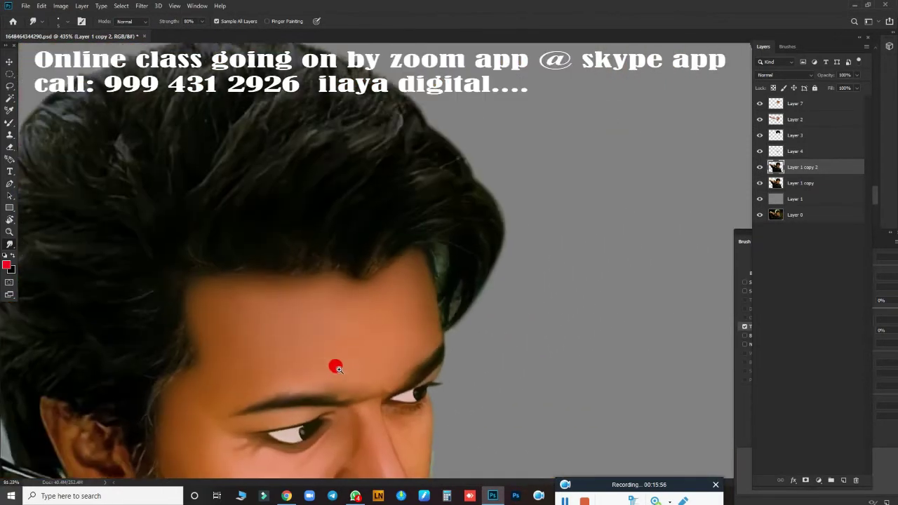
pyautogui.scroll(2, 363, 365)
pyautogui.scroll(-2, 400, 296)
pyautogui.scroll(2, 467, 353)
pyautogui.scroll(3, 466, 353)
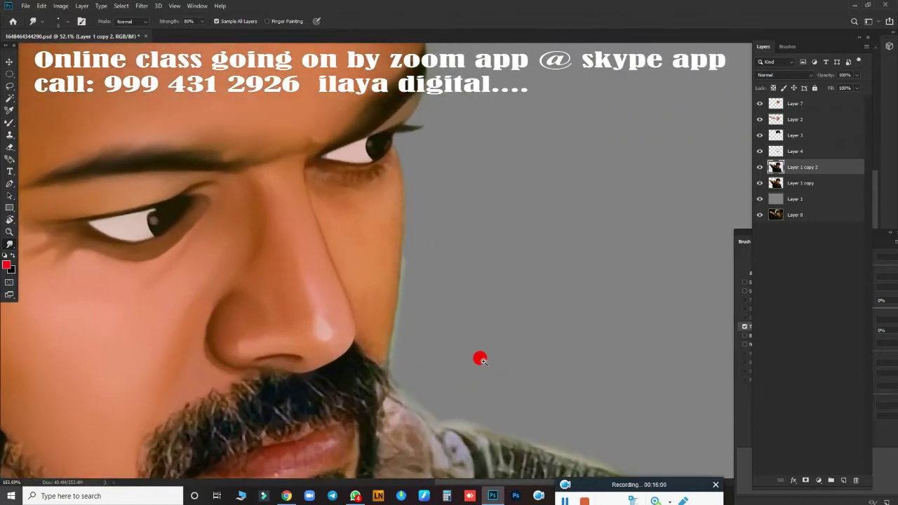
pyautogui.keyDown('ctrl'); pyautogui.click(780, 169); pyautogui.keyUp('ctrl')
pyautogui.keyDown('ctrl'); pyautogui.click(775, 162); pyautogui.keyUp('ctrl')
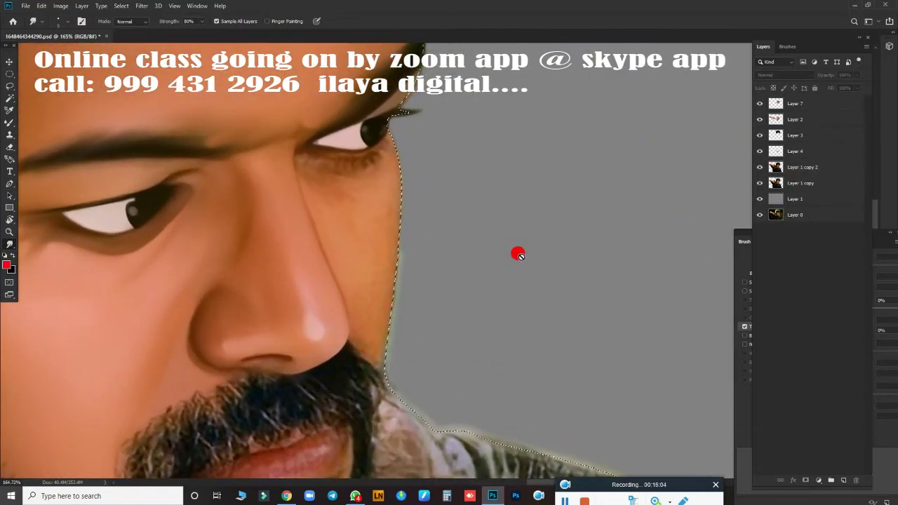
pyautogui.scroll(2, 449, 253)
pyautogui.scroll(-3, 587, 244)
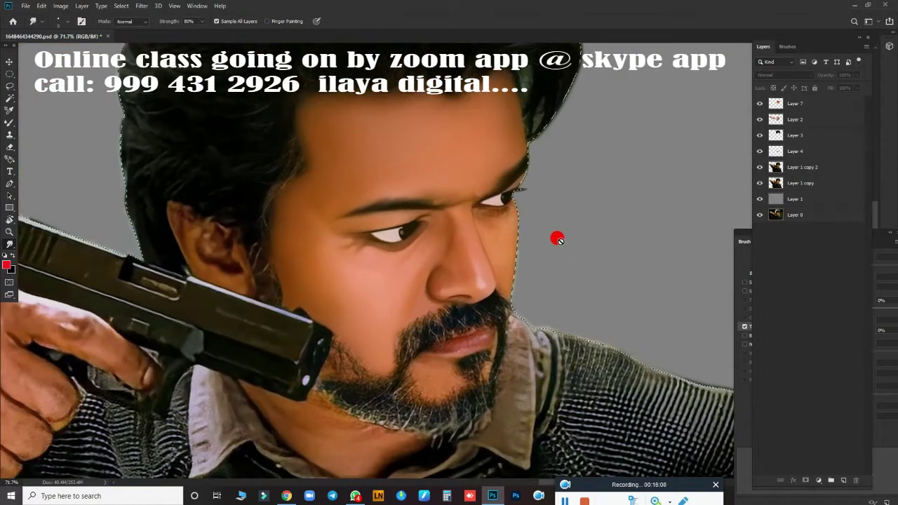
# Make Layer 7 active and reload the face outline as the selection
pyautogui.click(817, 168)
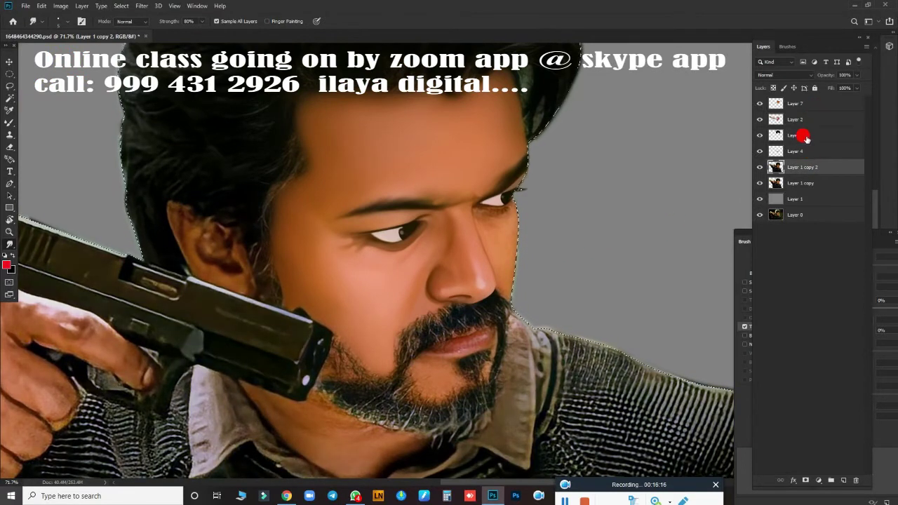
pyautogui.click(824, 177)
pyautogui.click(820, 134)
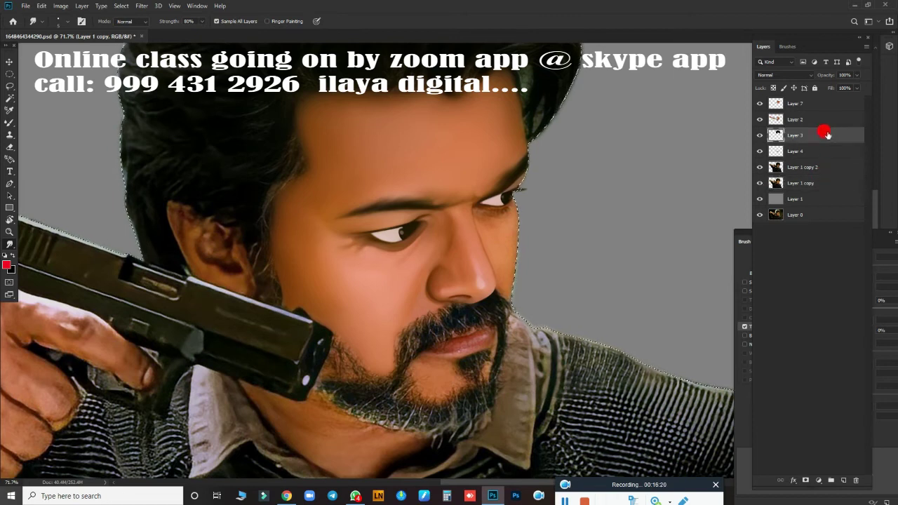
pyautogui.click(817, 104)
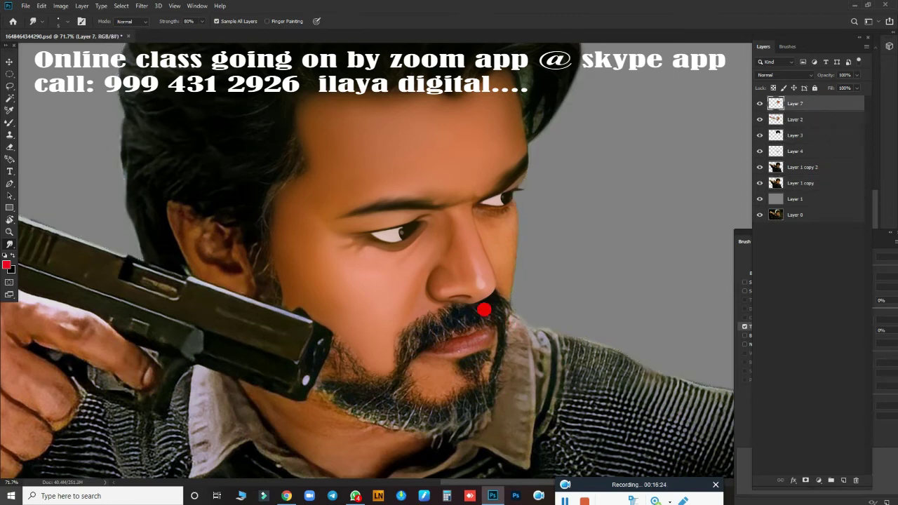
pyautogui.scroll(3, 525, 201)
pyautogui.scroll(2, 407, 440)
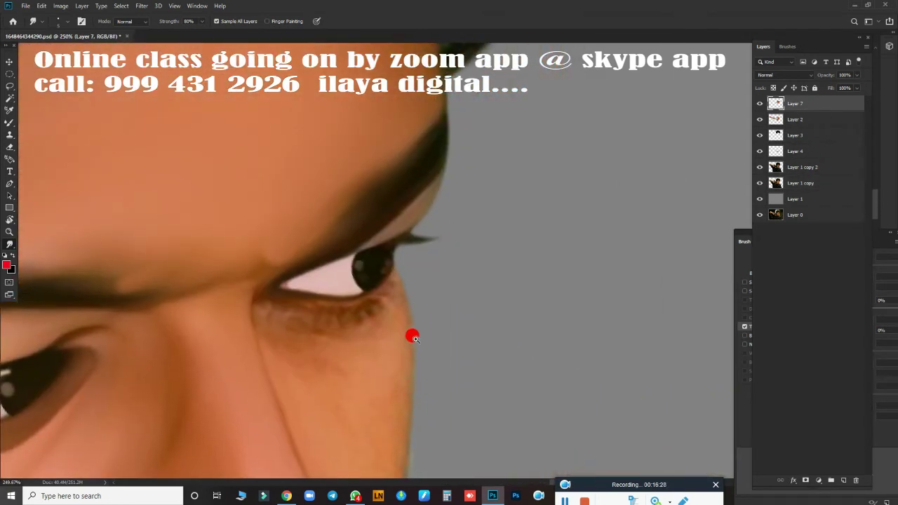
pyautogui.scroll(2, 415, 338)
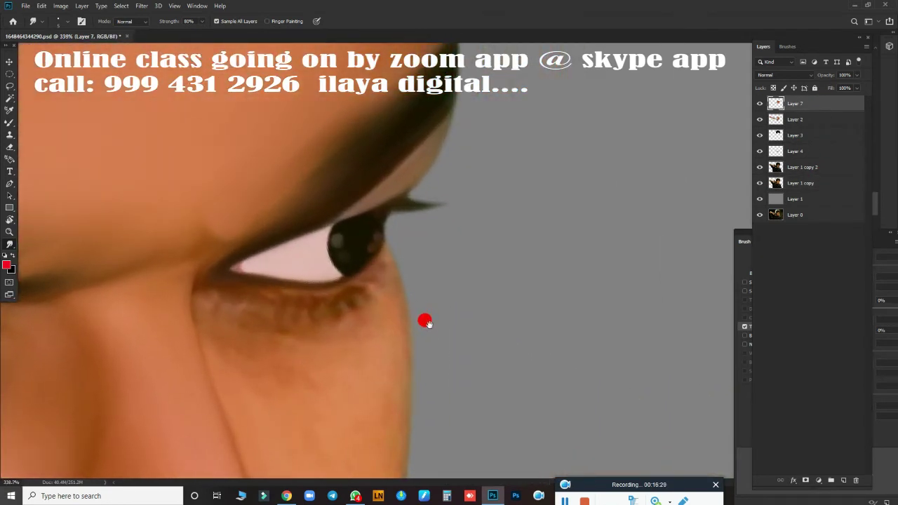
pyautogui.keyDown('ctrl'); pyautogui.click(774, 168); pyautogui.keyUp('ctrl')
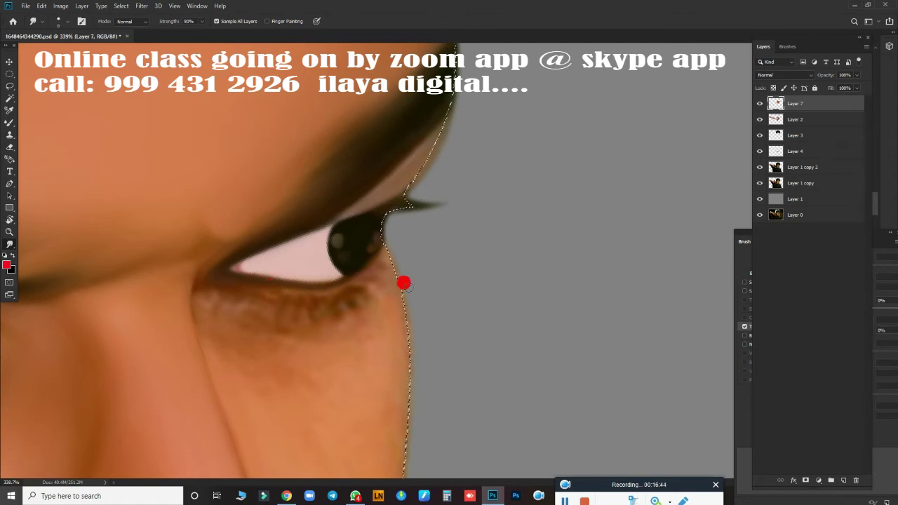
# Rotate the canvas view to tilt the eye to a comfortable angle
pyautogui.press('r')
pyautogui.moveTo(404, 283)
pyautogui.mouseDown()
pyautogui.moveTo(445, 345)
pyautogui.moveTo(439, 327)
pyautogui.mouseUp()
pyautogui.scroll(2, 505, 301)
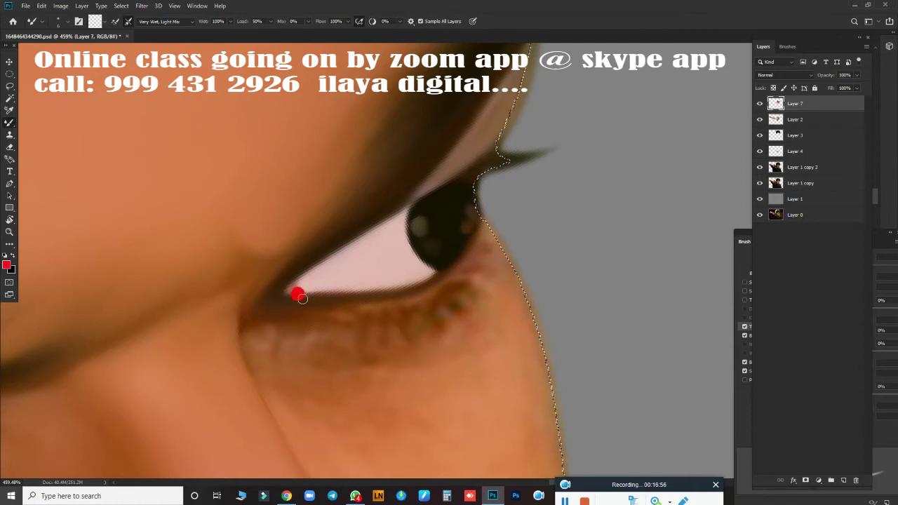
# Paint along the lower lid, lighten the eye-white corner, and blend the iris's lower-right edge
pyautogui.moveTo(301, 299)
pyautogui.mouseDown()
pyautogui.moveTo(399, 291)
pyautogui.moveTo(435, 266)
pyautogui.moveTo(400, 284)
pyautogui.mouseUp()
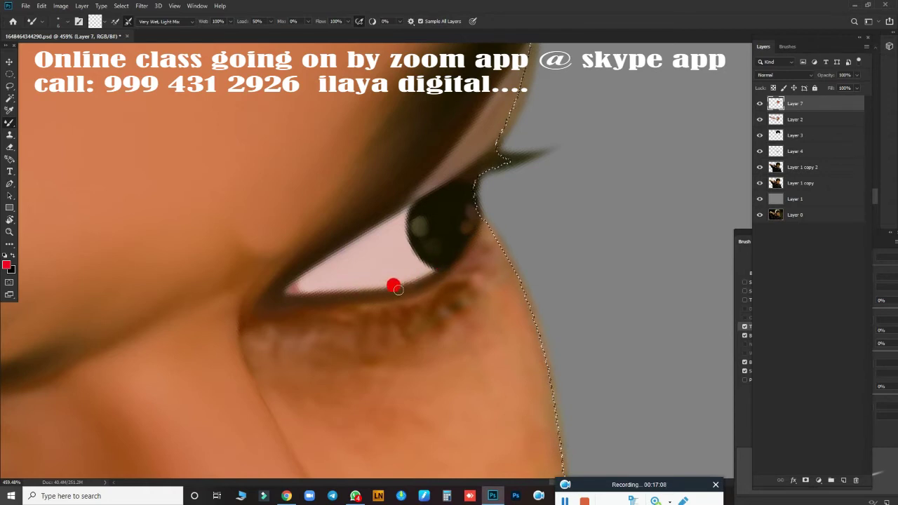
pyautogui.moveTo(349, 281); pyautogui.dragTo(310, 283)
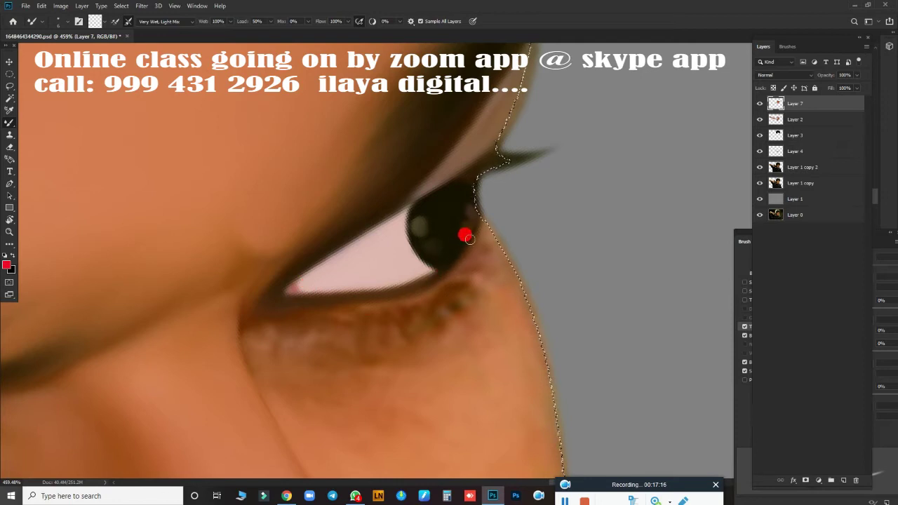
pyautogui.moveTo(437, 260); pyautogui.dragTo(372, 294)
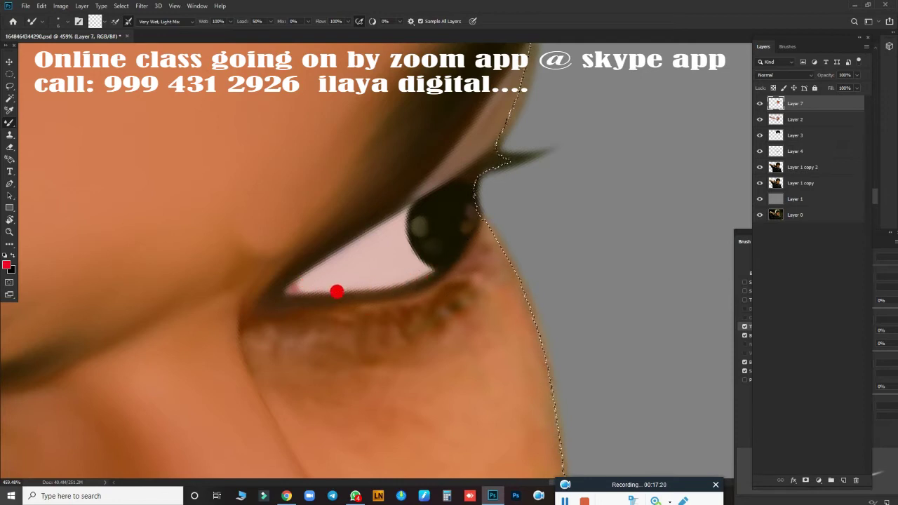
pyautogui.moveTo(397, 382); pyautogui.dragTo(377, 384)
pyautogui.scroll(-5, 376, 384)
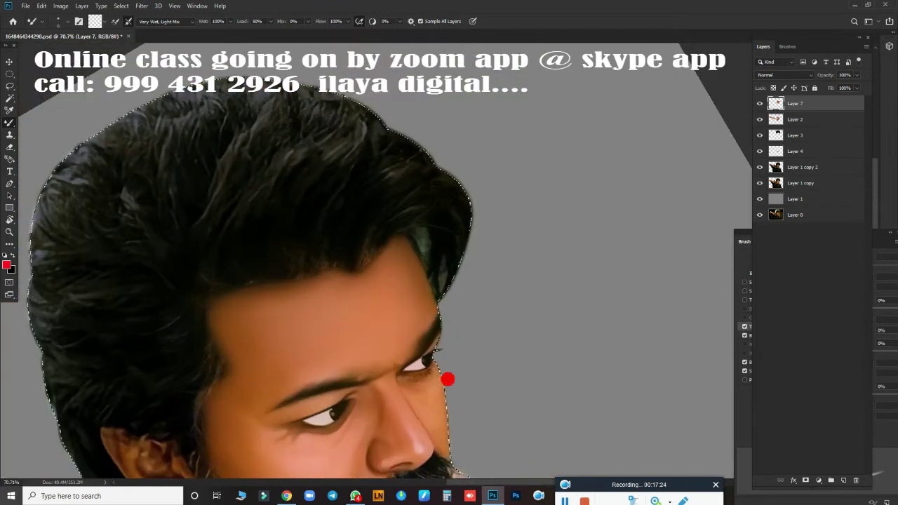
pyautogui.scroll(3, 446, 375)
pyautogui.scroll(4, 386, 292)
pyautogui.scroll(2, 462, 284)
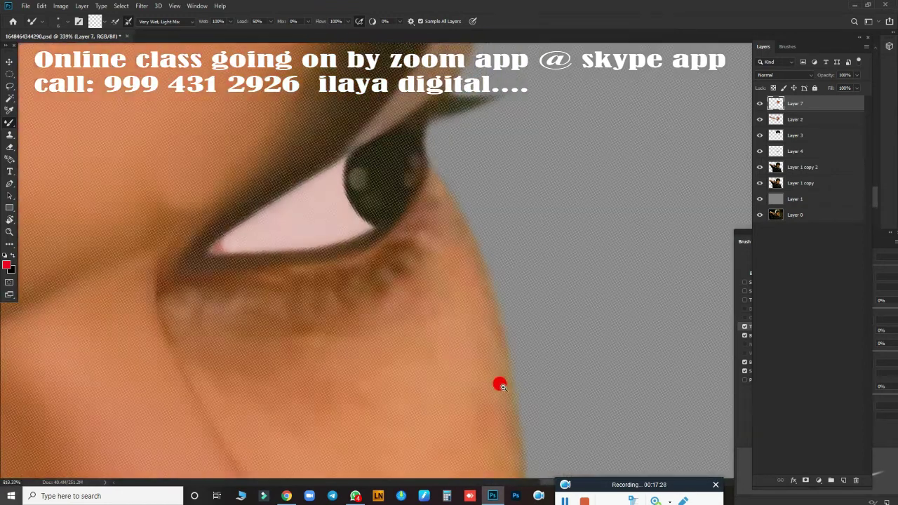
pyautogui.scroll(2, 494, 379)
# Smudge the lower eyelid, the iris's lower-right edge and the skin along the lid
pyautogui.press('r')
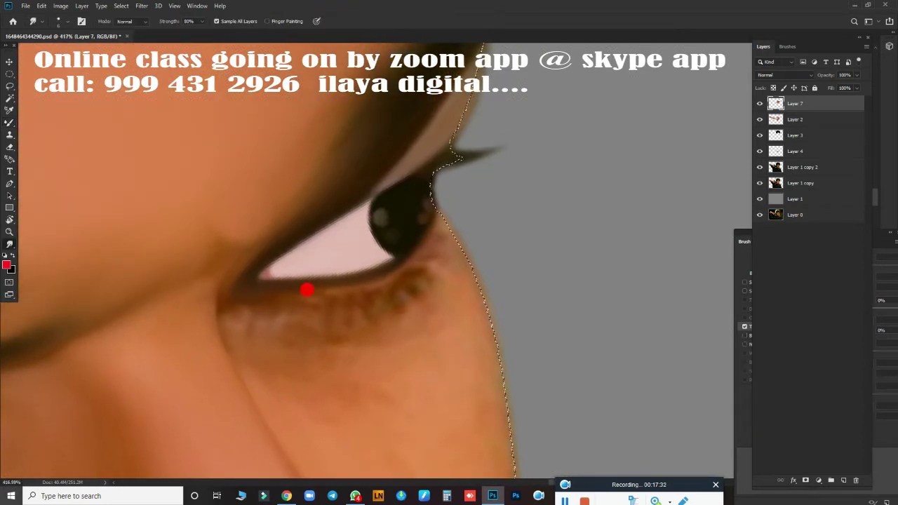
pyautogui.moveTo(282, 286)
pyautogui.mouseDown()
pyautogui.moveTo(413, 257)
pyautogui.moveTo(440, 224)
pyautogui.mouseUp()
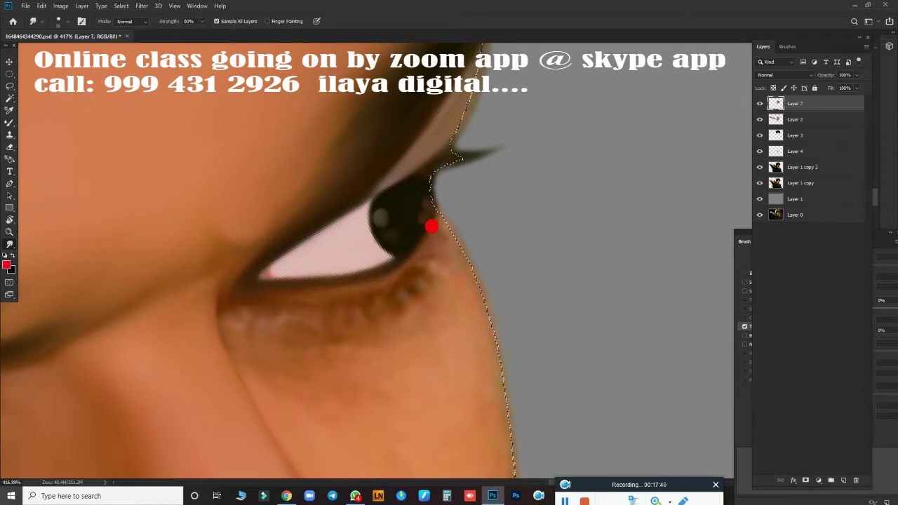
pyautogui.moveTo(412, 270)
pyautogui.mouseDown()
pyautogui.moveTo(421, 241)
pyautogui.moveTo(415, 271)
pyautogui.moveTo(413, 246)
pyautogui.mouseUp()
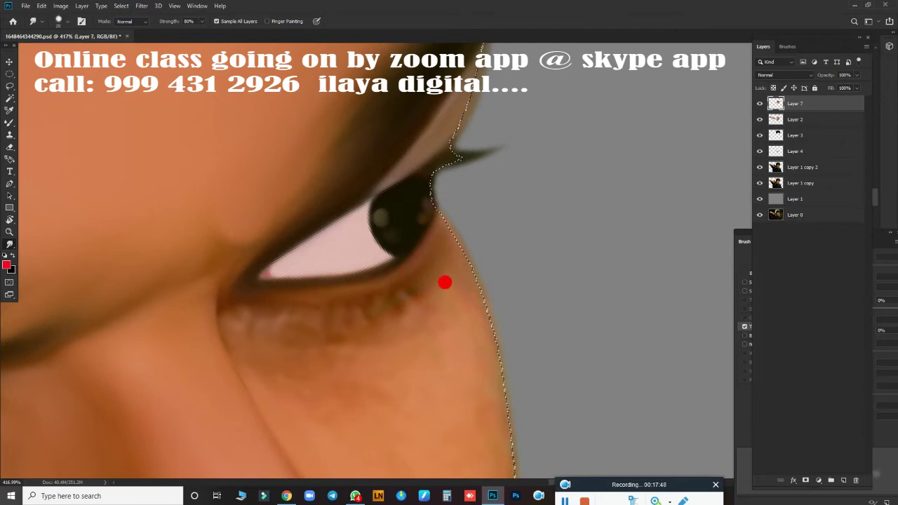
pyautogui.moveTo(445, 282); pyautogui.dragTo(448, 230)
pyautogui.moveTo(274, 323)
pyautogui.mouseDown()
pyautogui.moveTo(238, 309)
pyautogui.moveTo(366, 308)
pyautogui.moveTo(244, 311)
pyautogui.moveTo(376, 321)
pyautogui.moveTo(420, 302)
pyautogui.moveTo(433, 273)
pyautogui.moveTo(411, 317)
pyautogui.mouseUp()
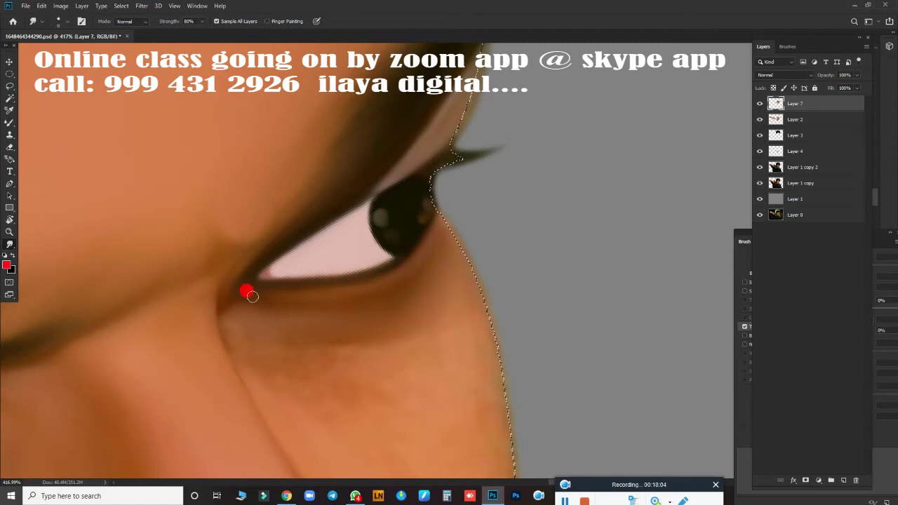
pyautogui.moveTo(416, 303)
pyautogui.mouseDown()
pyautogui.moveTo(445, 255)
pyautogui.moveTo(370, 356)
pyautogui.moveTo(384, 367)
pyautogui.moveTo(319, 358)
pyautogui.moveTo(215, 302)
pyautogui.moveTo(234, 315)
pyautogui.mouseUp()
pyautogui.moveTo(275, 364)
pyautogui.mouseDown()
pyautogui.moveTo(299, 337)
pyautogui.moveTo(380, 340)
pyautogui.mouseUp()
# Blend the skin tone along the lower-lid crease with the Mixer Brush
pyautogui.scroll(-3, 381, 341)
pyautogui.scroll(3, 406, 397)
pyautogui.scroll(-2, 441, 346)
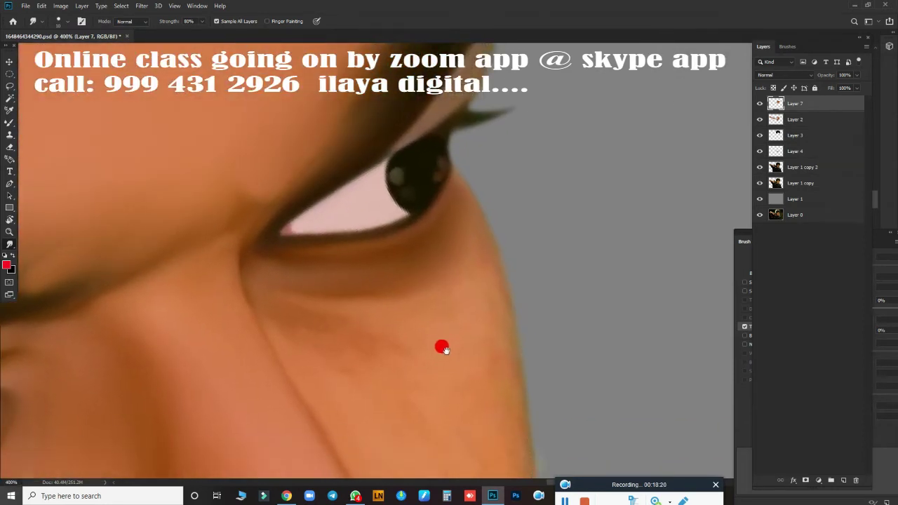
pyautogui.scroll(-1, 453, 367)
pyautogui.scroll(1, 489, 299)
pyautogui.hotkey('shift', 'b')
pyautogui.moveTo(489, 295)
pyautogui.mouseDown()
pyautogui.moveTo(327, 224)
pyautogui.moveTo(401, 234)
pyautogui.moveTo(279, 226)
pyautogui.moveTo(407, 238)
pyautogui.moveTo(467, 231)
pyautogui.moveTo(456, 246)
pyautogui.moveTo(330, 257)
pyautogui.moveTo(292, 211)
pyautogui.moveTo(489, 201)
pyautogui.moveTo(354, 289)
pyautogui.moveTo(321, 261)
pyautogui.moveTo(378, 279)
pyautogui.moveTo(421, 281)
pyautogui.moveTo(398, 353)
pyautogui.moveTo(355, 306)
pyautogui.moveTo(488, 256)
pyautogui.moveTo(506, 263)
pyautogui.moveTo(555, 127)
pyautogui.moveTo(419, 212)
pyautogui.moveTo(471, 94)
pyautogui.moveTo(444, 144)
pyautogui.moveTo(490, 79)
pyautogui.moveTo(341, 216)
pyautogui.moveTo(409, 168)
pyautogui.moveTo(350, 322)
pyautogui.moveTo(417, 210)
pyautogui.moveTo(459, 267)
pyautogui.moveTo(477, 263)
pyautogui.moveTo(458, 232)
pyautogui.moveTo(437, 287)
pyautogui.moveTo(473, 312)
pyautogui.moveTo(406, 308)
pyautogui.moveTo(367, 215)
pyautogui.moveTo(389, 287)
pyautogui.moveTo(421, 320)
pyautogui.moveTo(411, 252)
pyautogui.moveTo(447, 278)
pyautogui.moveTo(423, 230)
pyautogui.moveTo(423, 197)
pyautogui.moveTo(364, 163)
pyautogui.moveTo(395, 150)
pyautogui.moveTo(467, 44)
pyautogui.moveTo(517, 364)
pyautogui.moveTo(489, 340)
pyautogui.moveTo(439, 192)
pyautogui.moveTo(467, 149)
pyautogui.mouseUp()
# Subtly smudge the cheek skin below the eye
pyautogui.press('r')
pyautogui.moveTo(486, 267)
pyautogui.mouseDown()
pyautogui.moveTo(369, 204)
pyautogui.moveTo(355, 134)
pyautogui.moveTo(292, 133)
pyautogui.moveTo(343, 254)
pyautogui.moveTo(429, 102)
pyautogui.moveTo(442, 172)
pyautogui.moveTo(395, 120)
pyautogui.moveTo(447, 252)
pyautogui.moveTo(489, 223)
pyautogui.moveTo(554, 326)
pyautogui.mouseUp()
pyautogui.scroll(-2, 554, 326)
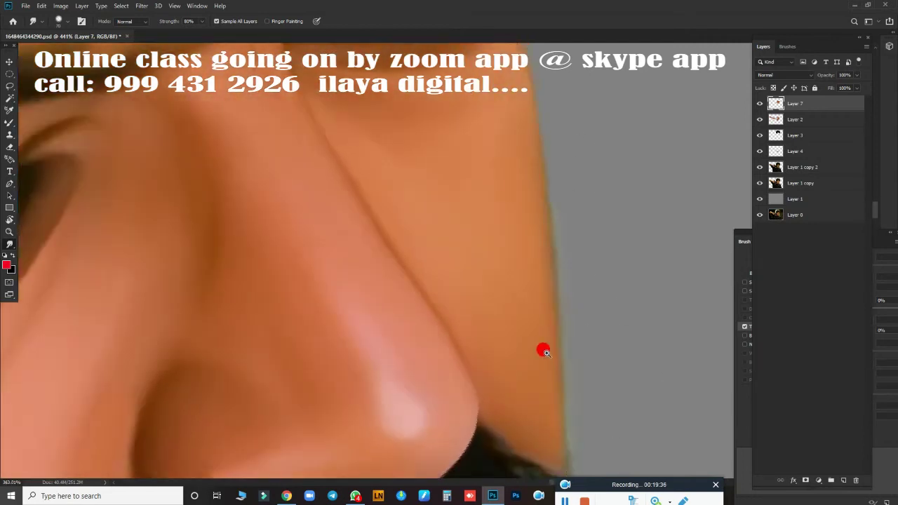
pyautogui.scroll(-2, 539, 353)
pyautogui.scroll(-1, 576, 255)
pyautogui.scroll(-1, 566, 201)
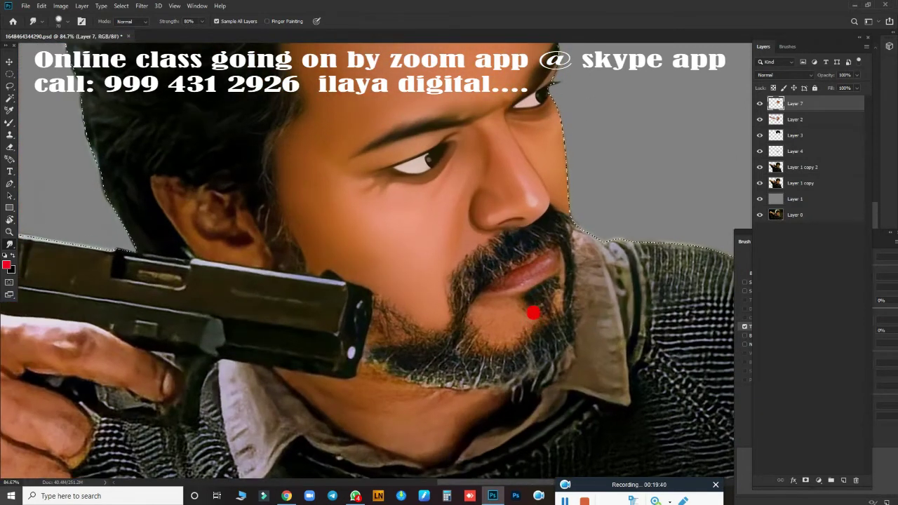
# Save the document and reposition and tilt the view so the beard and chin are upright
pyautogui.moveTo(526, 311); pyautogui.dragTo(484, 320)
pyautogui.hotkey('ctrl', 's')
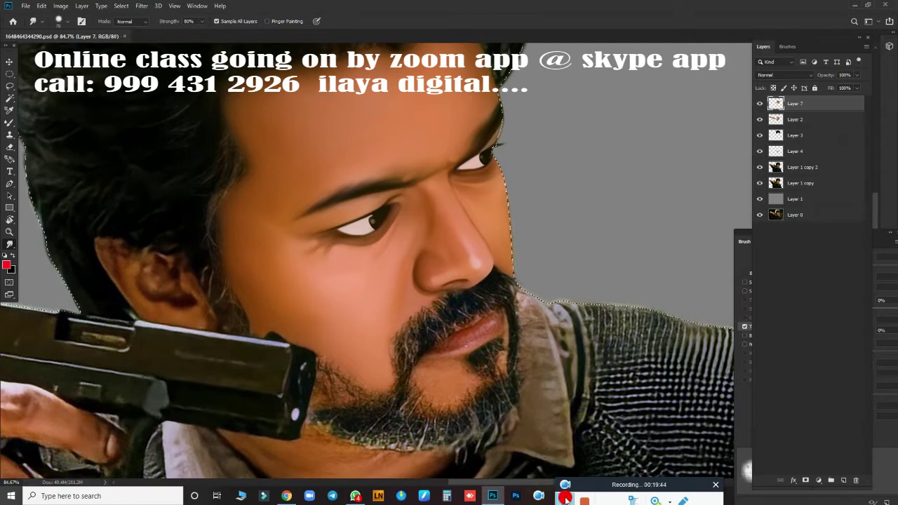
pyautogui.scroll(-2, 443, 423)
pyautogui.press('e')
pyautogui.scroll(2, 391, 341)
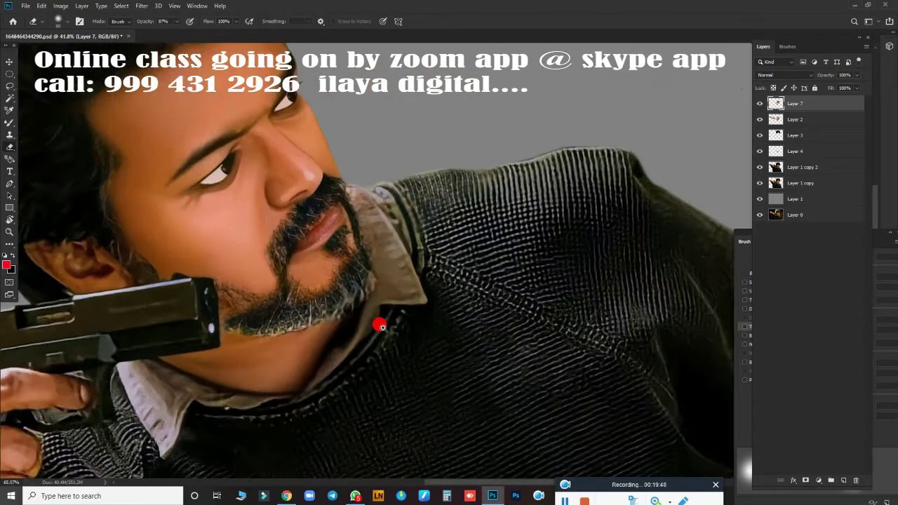
pyautogui.scroll(2, 381, 321)
pyautogui.moveTo(465, 431)
pyautogui.mouseDown()
pyautogui.moveTo(515, 289)
pyautogui.moveTo(344, 387)
pyautogui.mouseUp()
pyautogui.press('r')
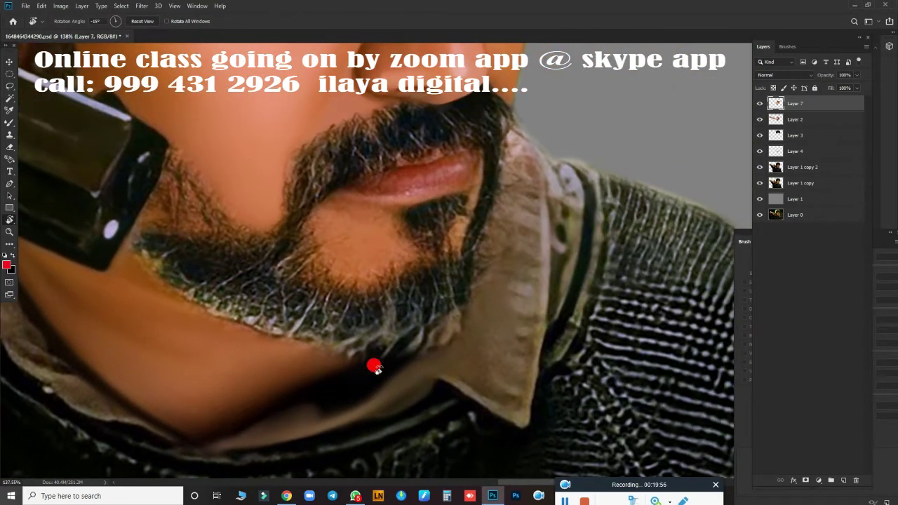
# Smudge the chin shadow, the beard's right edge and the dark collar shadow below it
pyautogui.press('r')
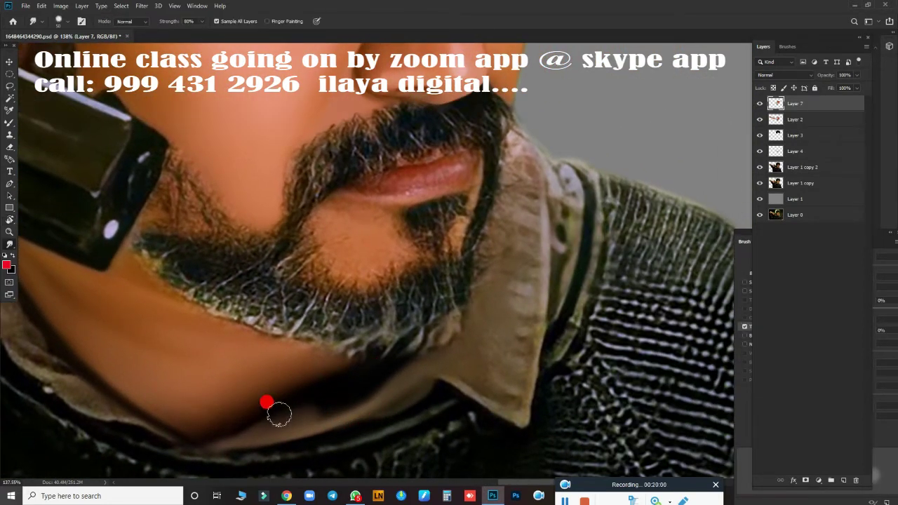
pyautogui.moveTo(241, 414)
pyautogui.mouseDown()
pyautogui.moveTo(186, 436)
pyautogui.moveTo(308, 416)
pyautogui.mouseUp()
pyautogui.moveTo(420, 361)
pyautogui.mouseDown()
pyautogui.moveTo(459, 337)
pyautogui.moveTo(491, 242)
pyautogui.moveTo(457, 339)
pyautogui.moveTo(437, 335)
pyautogui.moveTo(421, 345)
pyautogui.moveTo(463, 282)
pyautogui.mouseUp()
pyautogui.moveTo(494, 354); pyautogui.dragTo(385, 390)
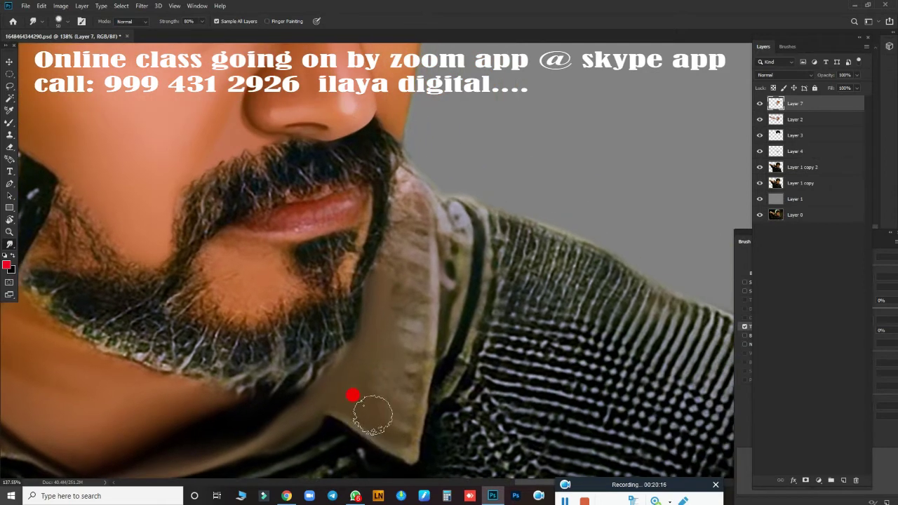
pyautogui.moveTo(326, 412)
pyautogui.mouseDown()
pyautogui.moveTo(246, 449)
pyautogui.moveTo(397, 383)
pyautogui.moveTo(409, 326)
pyautogui.moveTo(388, 277)
pyautogui.moveTo(402, 367)
pyautogui.moveTo(399, 427)
pyautogui.moveTo(414, 376)
pyautogui.moveTo(411, 415)
pyautogui.moveTo(320, 407)
pyautogui.moveTo(393, 344)
pyautogui.moveTo(351, 425)
pyautogui.moveTo(359, 359)
pyautogui.moveTo(343, 363)
pyautogui.moveTo(354, 320)
pyautogui.moveTo(342, 383)
pyautogui.moveTo(360, 305)
pyautogui.mouseUp()
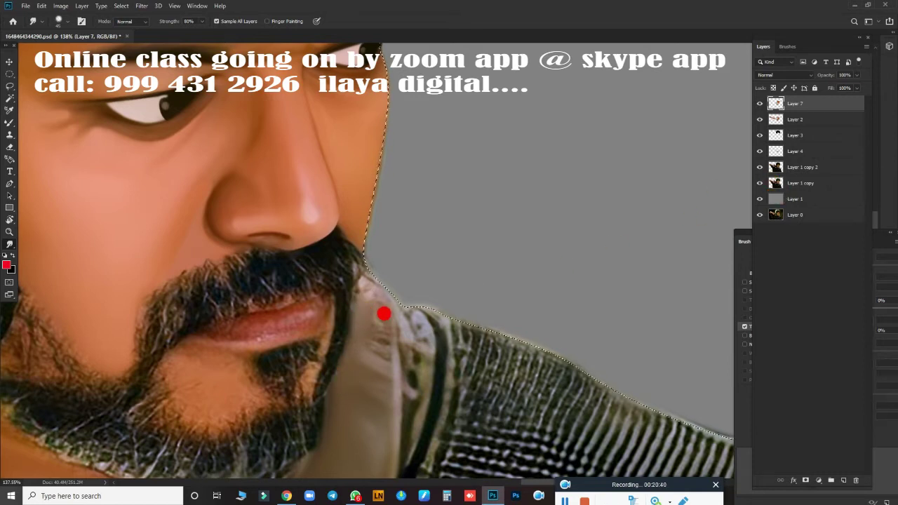
# Show the face outline selection again and smooth the beard and collar edge
pyautogui.hotkey('ctrl', 'h')
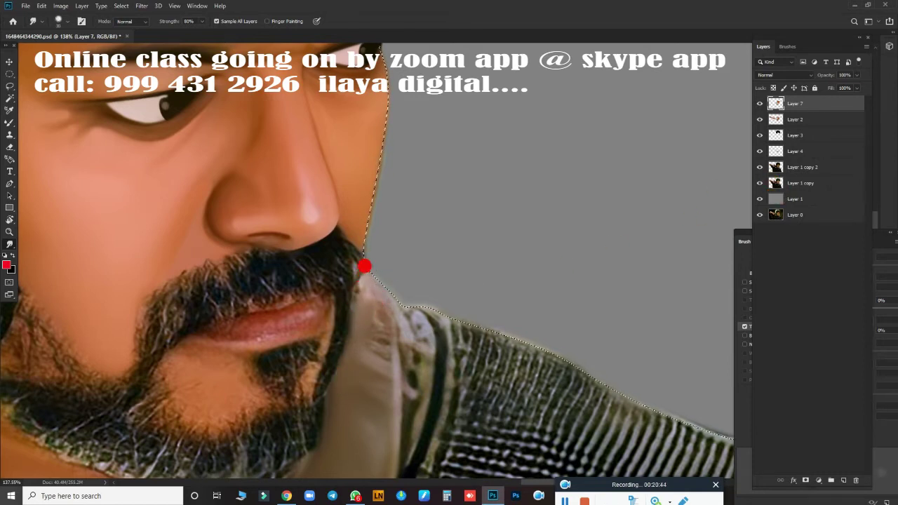
pyautogui.moveTo(364, 266)
pyautogui.mouseDown()
pyautogui.moveTo(362, 297)
pyautogui.moveTo(381, 305)
pyautogui.moveTo(385, 292)
pyautogui.moveTo(390, 354)
pyautogui.moveTo(393, 269)
pyautogui.moveTo(370, 303)
pyautogui.moveTo(373, 291)
pyautogui.moveTo(375, 382)
pyautogui.moveTo(375, 368)
pyautogui.mouseUp()
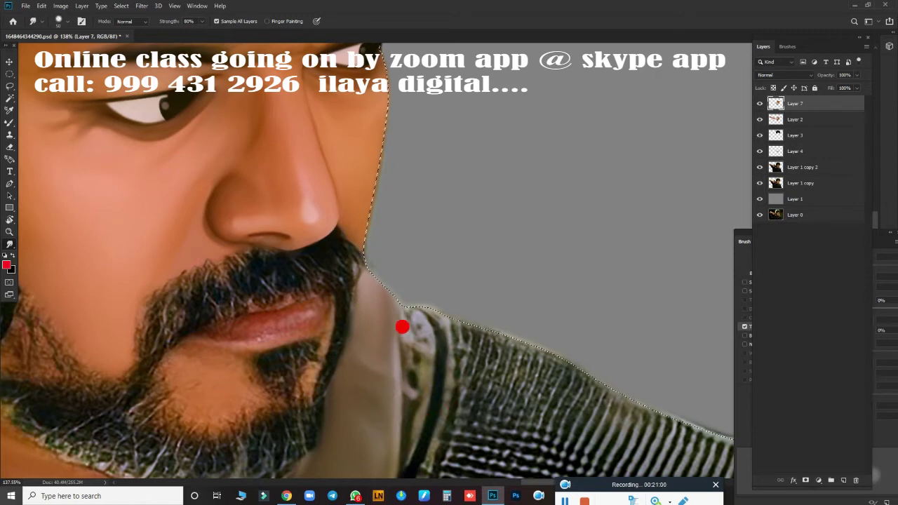
pyautogui.moveTo(402, 327)
pyautogui.mouseDown()
pyautogui.moveTo(402, 304)
pyautogui.moveTo(417, 419)
pyautogui.moveTo(438, 345)
pyautogui.moveTo(423, 328)
pyautogui.moveTo(416, 334)
pyautogui.mouseUp()
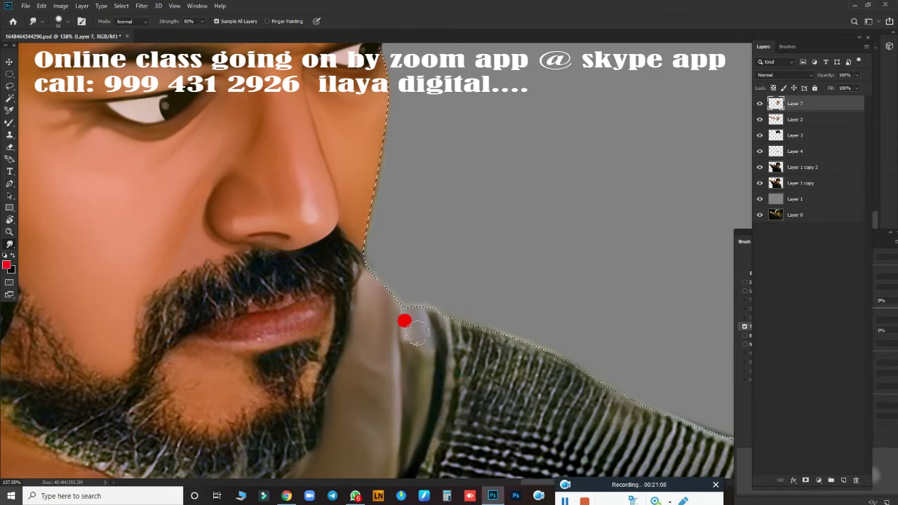
pyautogui.scroll(-5, 420, 365)
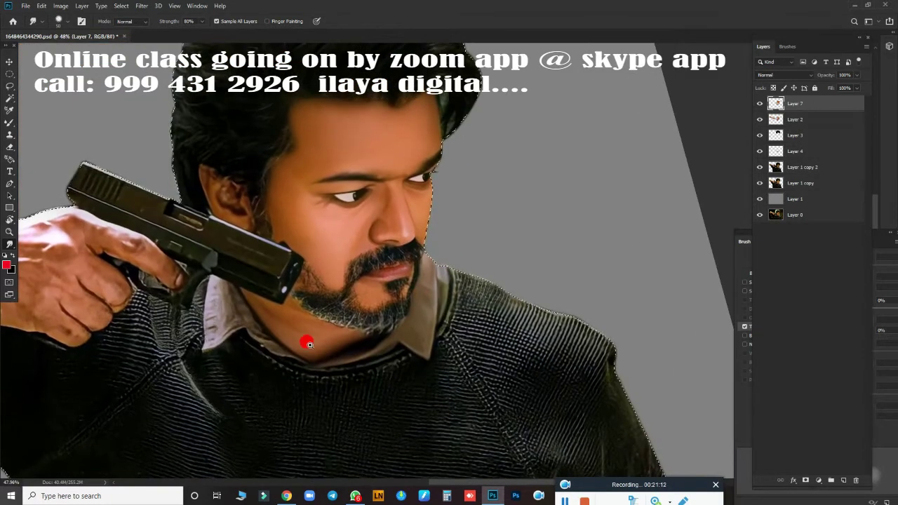
pyautogui.scroll(4, 309, 344)
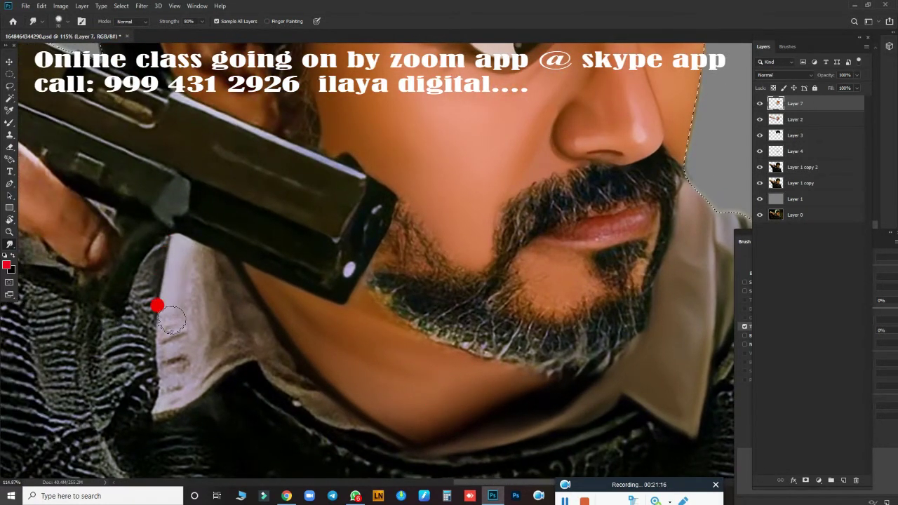
# Smudge the white shirt collar creases smooth
pyautogui.moveTo(172, 320)
pyautogui.mouseDown()
pyautogui.moveTo(165, 415)
pyautogui.moveTo(228, 366)
pyautogui.moveTo(190, 288)
pyautogui.moveTo(194, 252)
pyautogui.moveTo(223, 276)
pyautogui.moveTo(222, 267)
pyautogui.moveTo(259, 338)
pyautogui.moveTo(171, 397)
pyautogui.moveTo(190, 289)
pyautogui.moveTo(179, 266)
pyautogui.moveTo(201, 260)
pyautogui.moveTo(169, 373)
pyautogui.moveTo(269, 376)
pyautogui.moveTo(261, 315)
pyautogui.moveTo(267, 367)
pyautogui.moveTo(421, 441)
pyautogui.mouseUp()
pyautogui.scroll(-3, 421, 441)
pyautogui.scroll(-2, 435, 409)
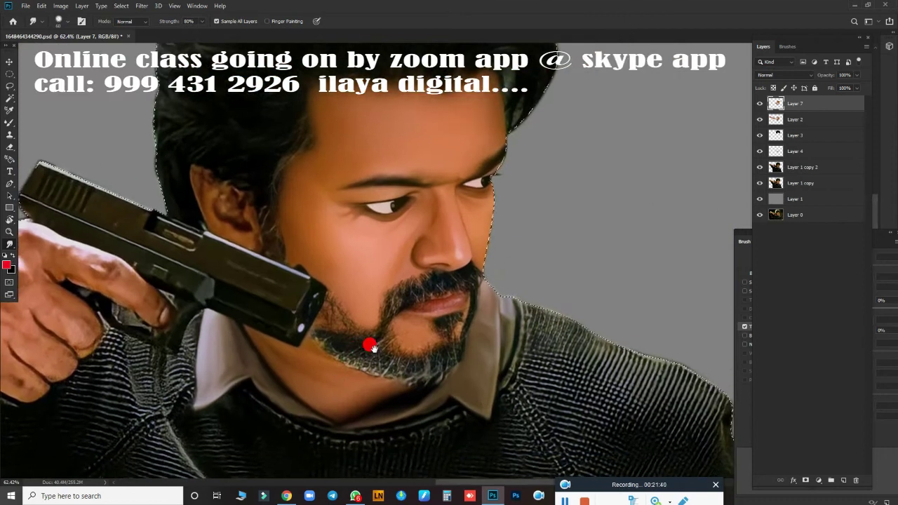
pyautogui.scroll(3, 531, 357)
pyautogui.scroll(2, 459, 357)
pyautogui.scroll(2, 569, 400)
pyautogui.scroll(1, 537, 424)
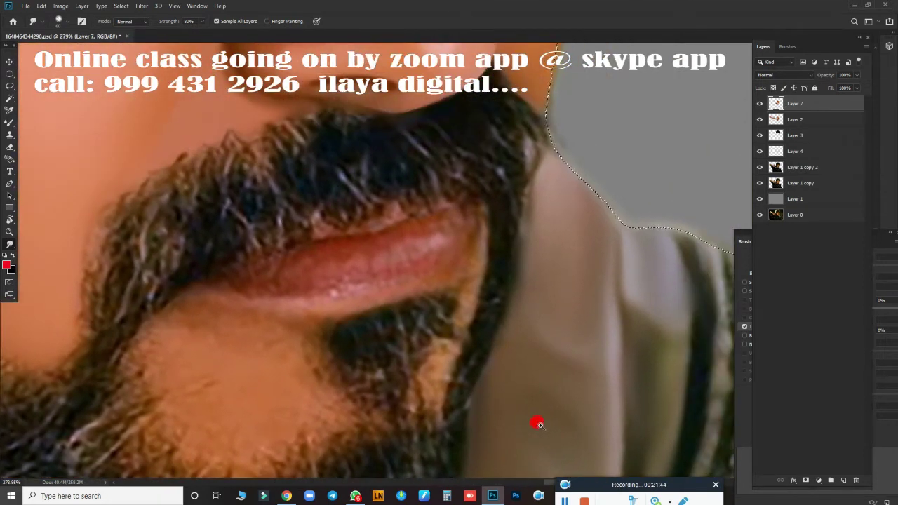
pyautogui.scroll(1, 538, 423)
# Deselect, then blend the lower lip's hard edge into the skin with the Very Wet Mixer Brush
pyautogui.press('b')
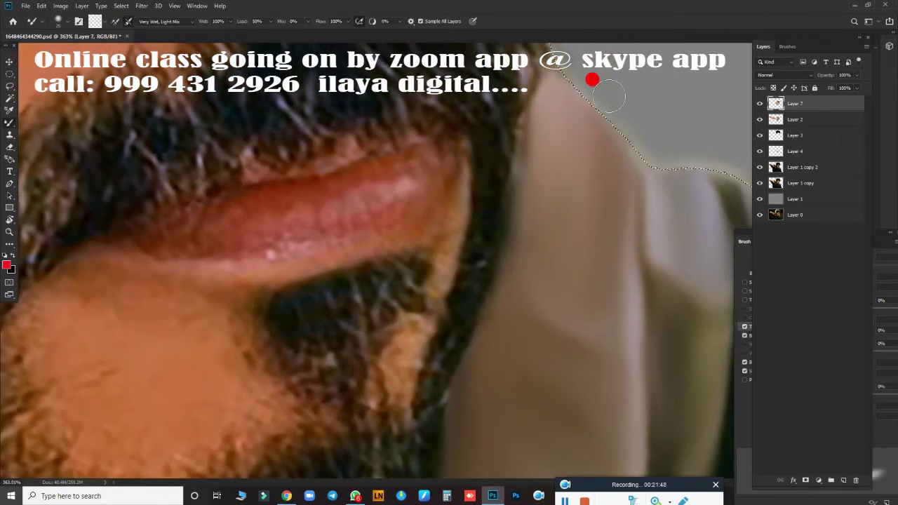
pyautogui.hotkey('ctrl', 'd')
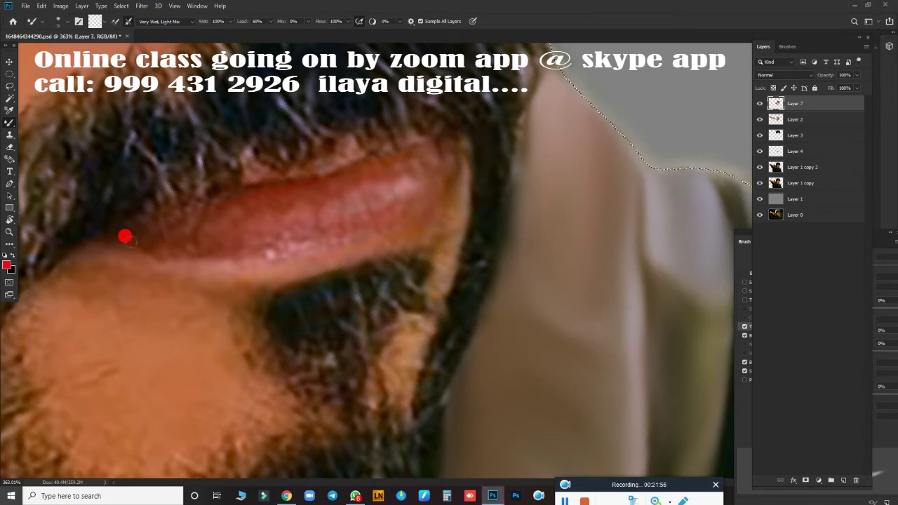
pyautogui.moveTo(148, 250); pyautogui.dragTo(220, 263)
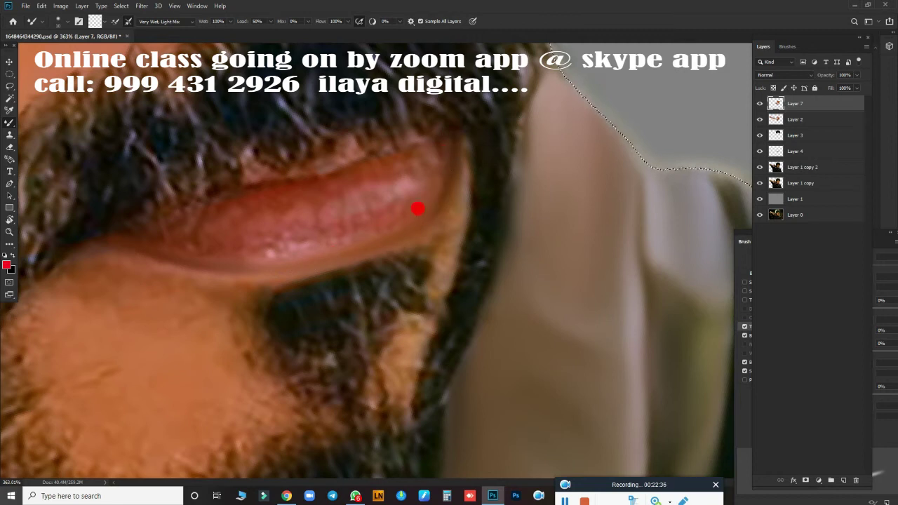
pyautogui.moveTo(387, 250); pyautogui.dragTo(370, 244)
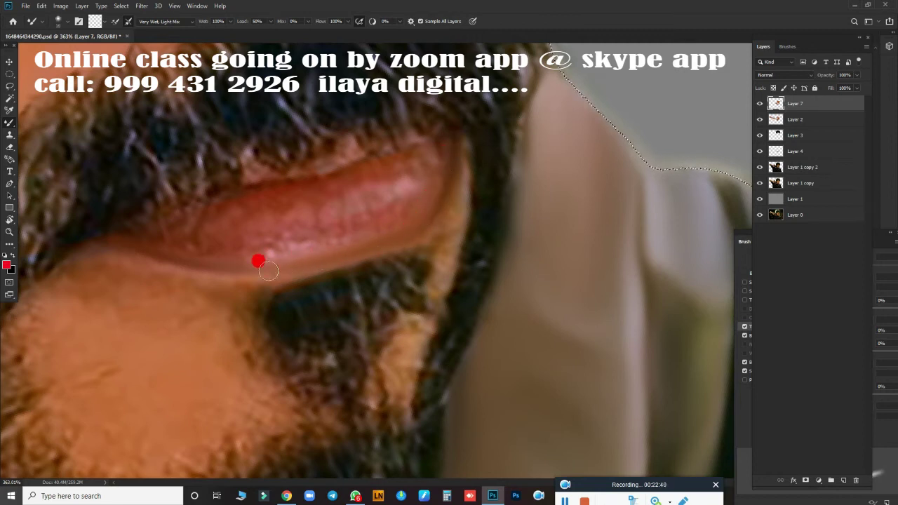
pyautogui.moveTo(111, 234); pyautogui.dragTo(126, 242)
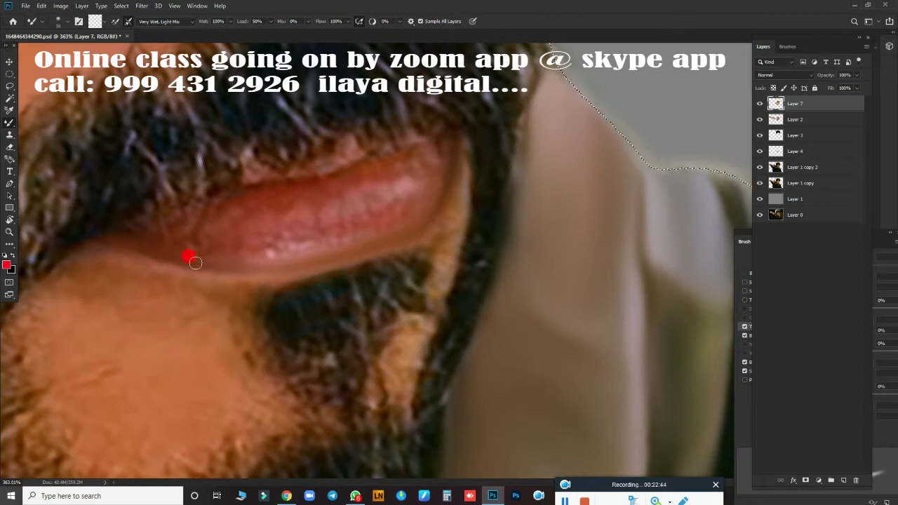
pyautogui.moveTo(195, 263); pyautogui.dragTo(319, 269)
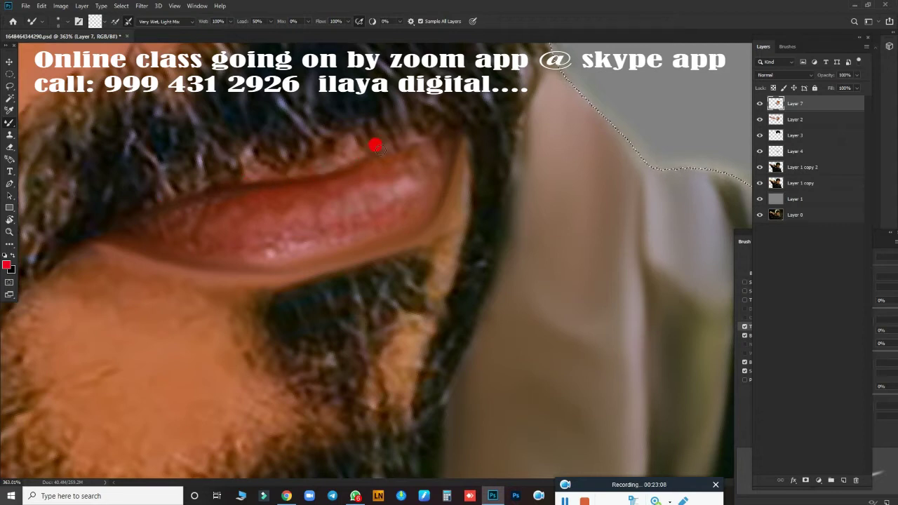
pyautogui.press('r')
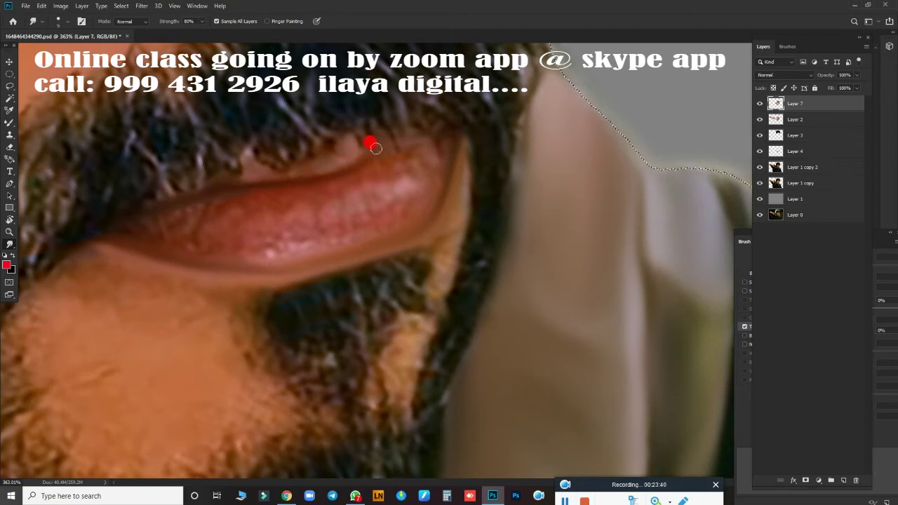
# With a larger Smudge brush, smear the upper lip edge, lower lip highlights and lip corners smooth
pyautogui.press(']')
pyautogui.press(']')
pyautogui.press(']')
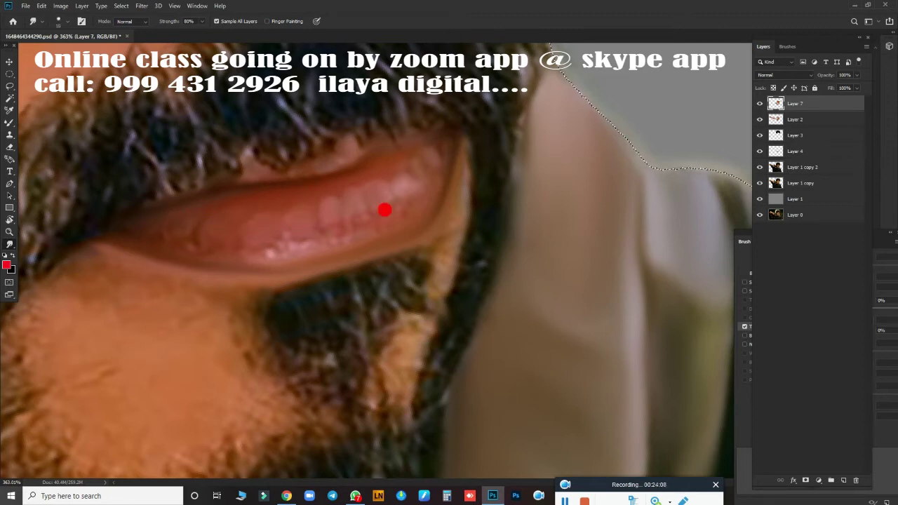
pyautogui.moveTo(403, 196); pyautogui.dragTo(400, 211)
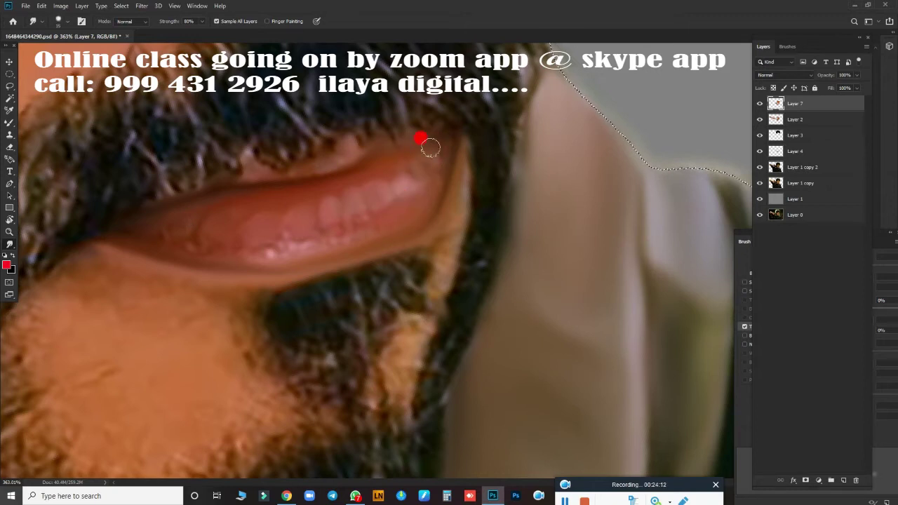
pyautogui.moveTo(425, 181); pyautogui.dragTo(397, 162)
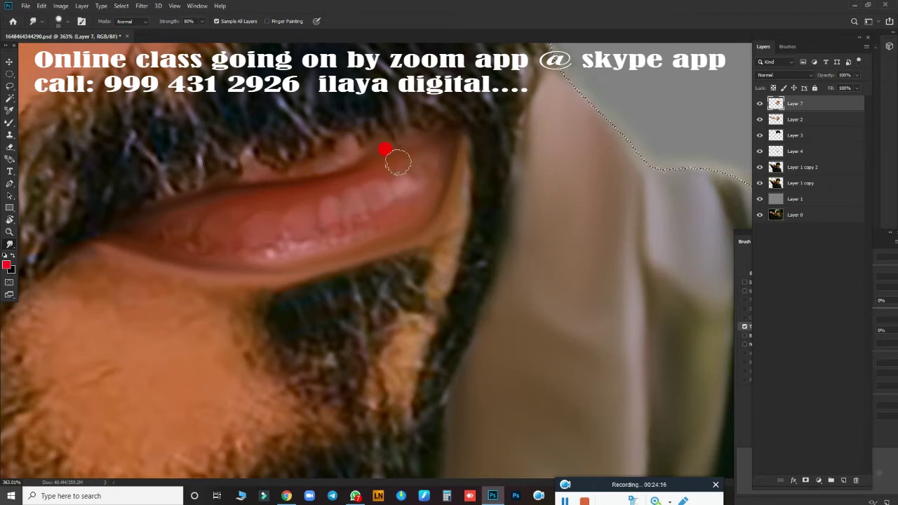
pyautogui.moveTo(388, 223)
pyautogui.mouseDown()
pyautogui.moveTo(344, 230)
pyautogui.moveTo(401, 208)
pyautogui.moveTo(272, 257)
pyautogui.moveTo(283, 246)
pyautogui.mouseUp()
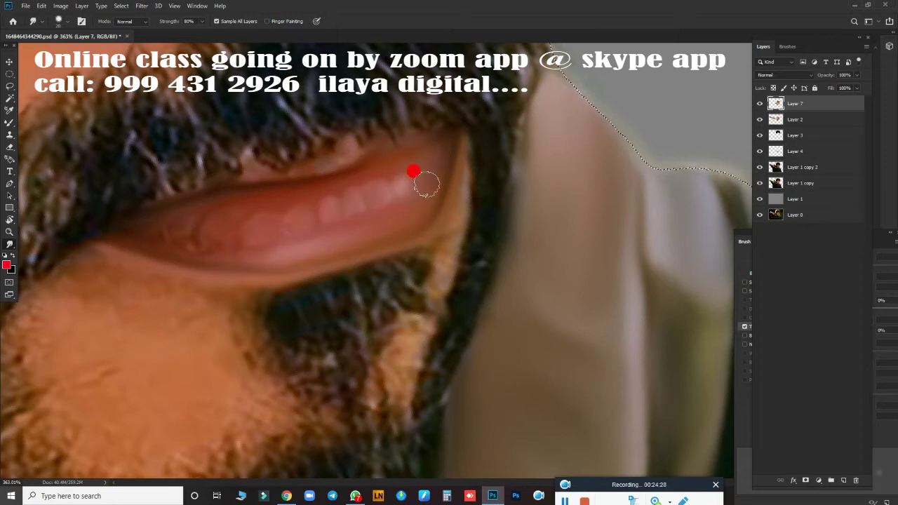
pyautogui.moveTo(427, 184)
pyautogui.mouseDown()
pyautogui.moveTo(393, 222)
pyautogui.moveTo(265, 253)
pyautogui.mouseUp()
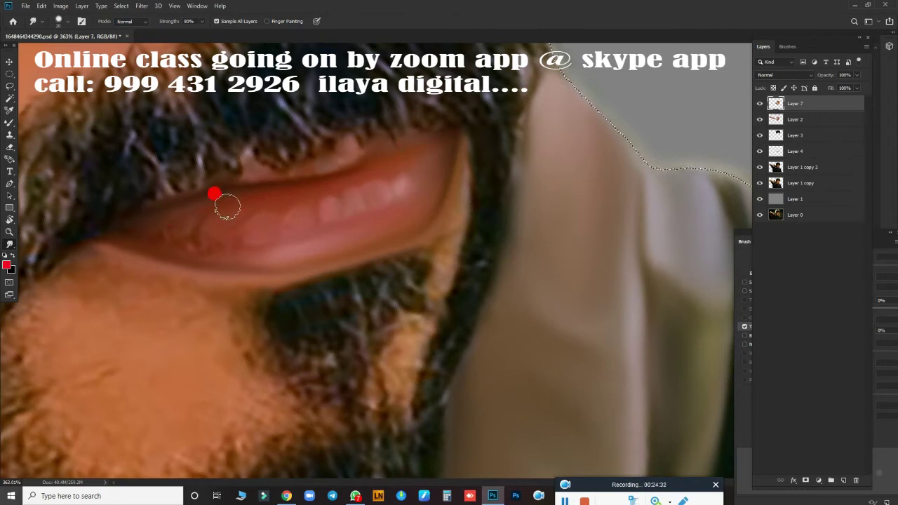
pyautogui.moveTo(228, 207)
pyautogui.mouseDown()
pyautogui.moveTo(134, 226)
pyautogui.moveTo(176, 245)
pyautogui.mouseUp()
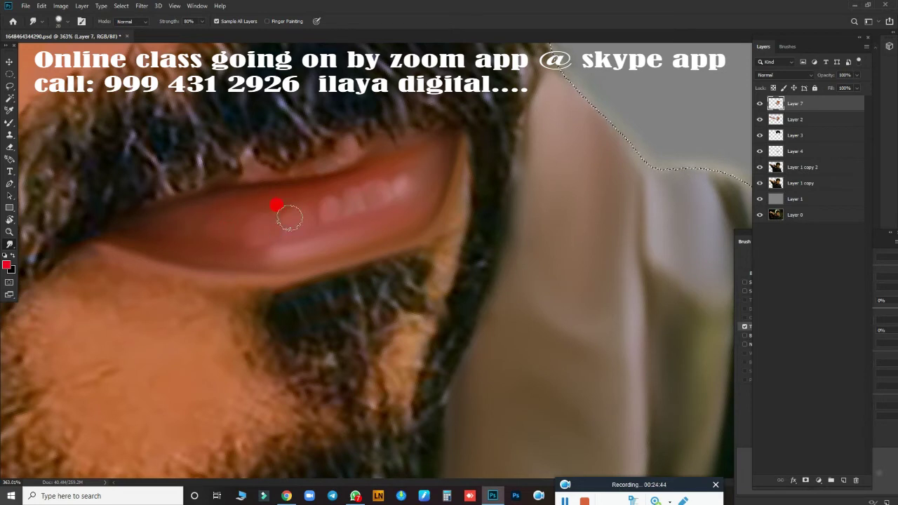
pyautogui.moveTo(386, 211); pyautogui.dragTo(334, 223)
pyautogui.moveTo(411, 174); pyautogui.dragTo(260, 243)
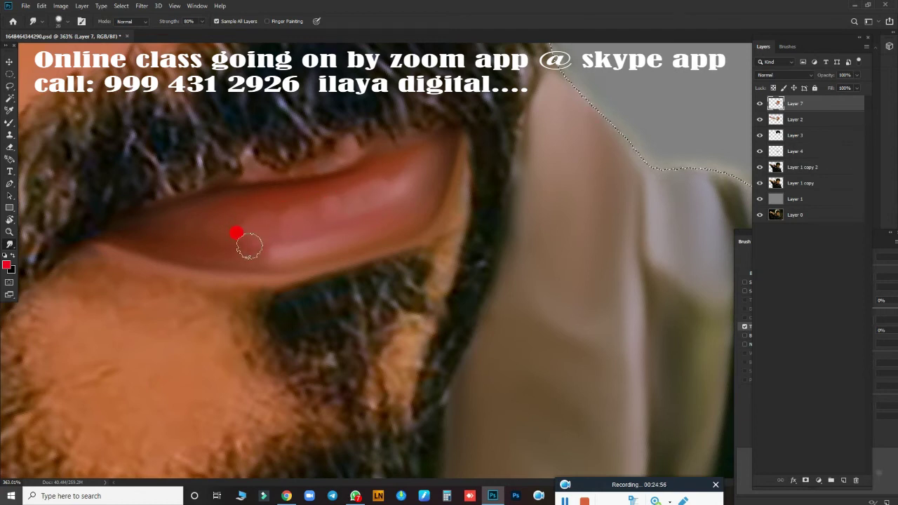
pyautogui.moveTo(173, 205)
pyautogui.mouseDown()
pyautogui.moveTo(116, 239)
pyautogui.moveTo(227, 275)
pyautogui.moveTo(380, 245)
pyautogui.moveTo(428, 219)
pyautogui.moveTo(428, 287)
pyautogui.moveTo(405, 395)
pyautogui.mouseUp()
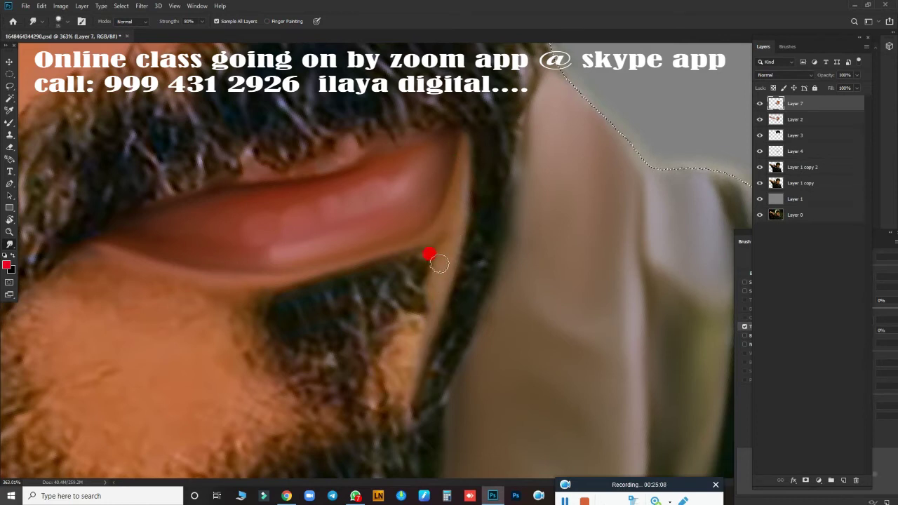
# Soften the skin along the beard edge and around the lip corner
pyautogui.moveTo(421, 253)
pyautogui.mouseDown()
pyautogui.moveTo(426, 283)
pyautogui.moveTo(398, 333)
pyautogui.moveTo(408, 385)
pyautogui.moveTo(418, 272)
pyautogui.mouseUp()
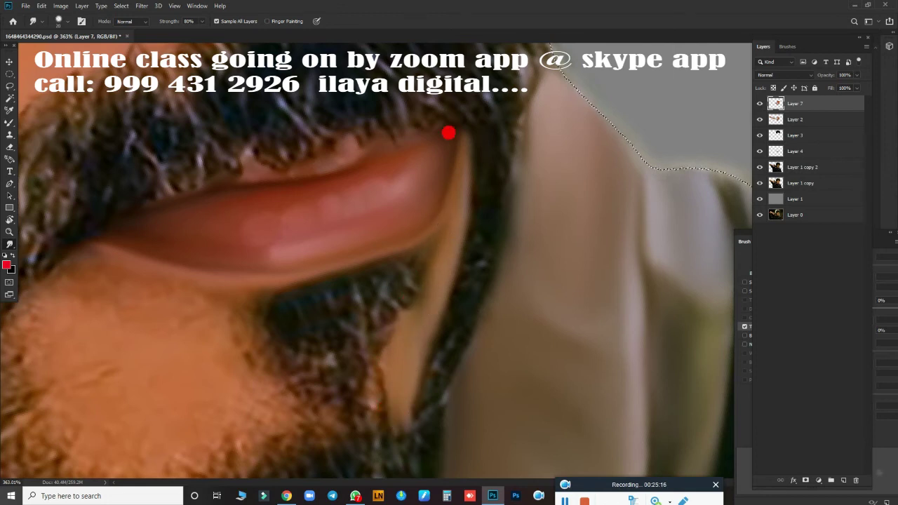
pyautogui.moveTo(410, 414); pyautogui.dragTo(398, 403)
pyautogui.moveTo(52, 275)
pyautogui.mouseDown()
pyautogui.moveTo(36, 279)
pyautogui.moveTo(92, 258)
pyautogui.mouseUp()
pyautogui.moveTo(149, 289)
pyautogui.mouseDown()
pyautogui.moveTo(256, 321)
pyautogui.moveTo(254, 339)
pyautogui.moveTo(197, 305)
pyautogui.moveTo(125, 301)
pyautogui.moveTo(248, 355)
pyautogui.moveTo(157, 316)
pyautogui.moveTo(171, 300)
pyautogui.moveTo(274, 315)
pyautogui.moveTo(412, 260)
pyautogui.moveTo(224, 301)
pyautogui.moveTo(289, 311)
pyautogui.moveTo(185, 297)
pyautogui.mouseUp()
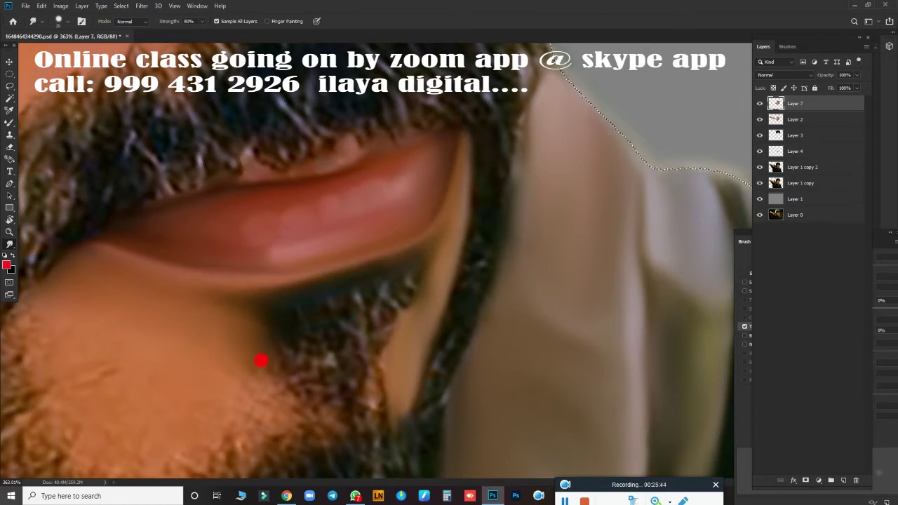
# Smudge the beard hairs under the lower lip and along the jaw into the chin skin
pyautogui.moveTo(261, 361)
pyautogui.mouseDown()
pyautogui.moveTo(337, 357)
pyautogui.moveTo(302, 302)
pyautogui.mouseUp()
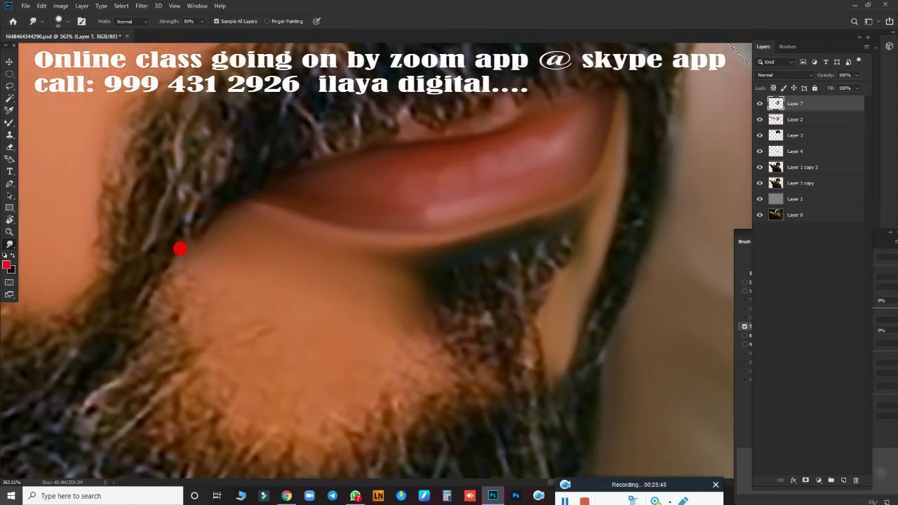
pyautogui.moveTo(180, 249)
pyautogui.mouseDown()
pyautogui.moveTo(189, 217)
pyautogui.moveTo(164, 269)
pyautogui.moveTo(276, 293)
pyautogui.moveTo(196, 294)
pyautogui.moveTo(208, 349)
pyautogui.moveTo(158, 262)
pyautogui.moveTo(215, 315)
pyautogui.moveTo(237, 316)
pyautogui.moveTo(261, 301)
pyautogui.moveTo(260, 354)
pyautogui.moveTo(210, 361)
pyautogui.mouseUp()
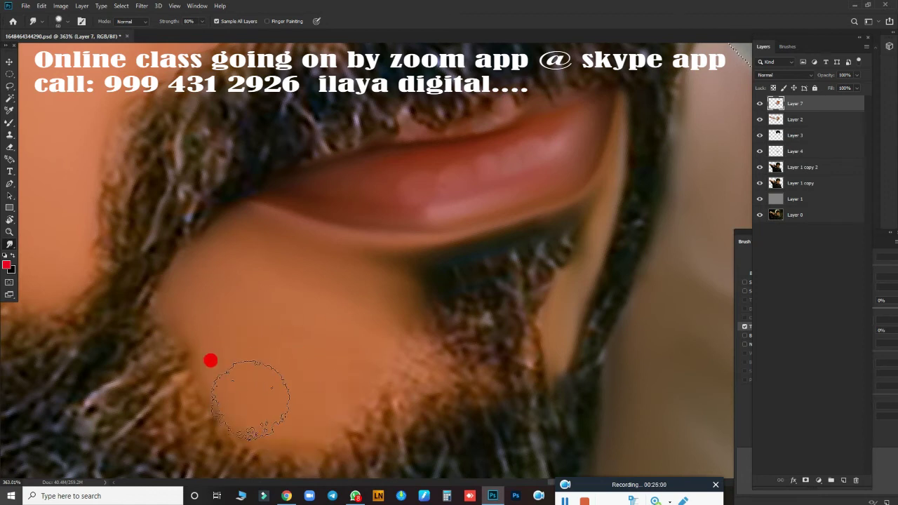
pyautogui.scroll(-3, 281, 277)
pyautogui.moveTo(326, 256)
pyautogui.mouseDown()
pyautogui.moveTo(352, 231)
pyautogui.moveTo(362, 263)
pyautogui.moveTo(331, 244)
pyautogui.moveTo(248, 290)
pyautogui.moveTo(316, 215)
pyautogui.moveTo(297, 215)
pyautogui.moveTo(301, 270)
pyautogui.moveTo(136, 234)
pyautogui.moveTo(108, 157)
pyautogui.moveTo(131, 127)
pyautogui.moveTo(218, 332)
pyautogui.mouseUp()
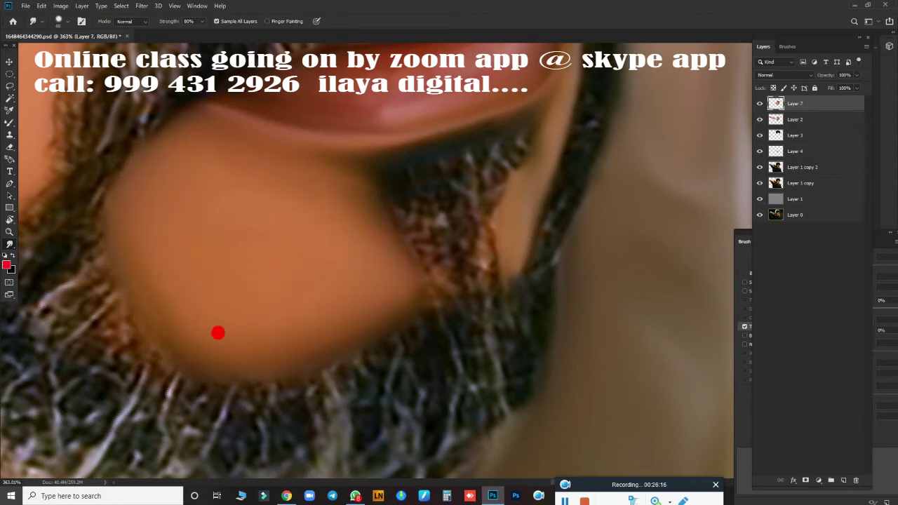
pyautogui.moveTo(180, 365); pyautogui.dragTo(193, 352)
pyautogui.moveTo(476, 250)
pyautogui.mouseDown()
pyautogui.moveTo(487, 236)
pyautogui.moveTo(461, 330)
pyautogui.mouseUp()
pyautogui.scroll(-3, 407, 366)
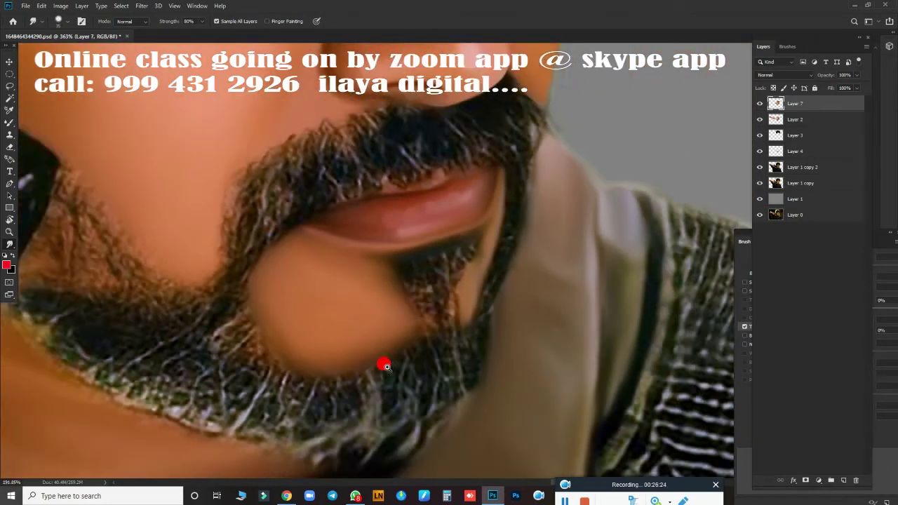
# Erase the left and right edges of the chin patch on Layer 7 to reveal beard, then save
pyautogui.press('e')
pyautogui.moveTo(264, 192)
pyautogui.mouseDown()
pyautogui.moveTo(219, 289)
pyautogui.moveTo(232, 322)
pyautogui.moveTo(296, 372)
pyautogui.moveTo(408, 349)
pyautogui.mouseUp()
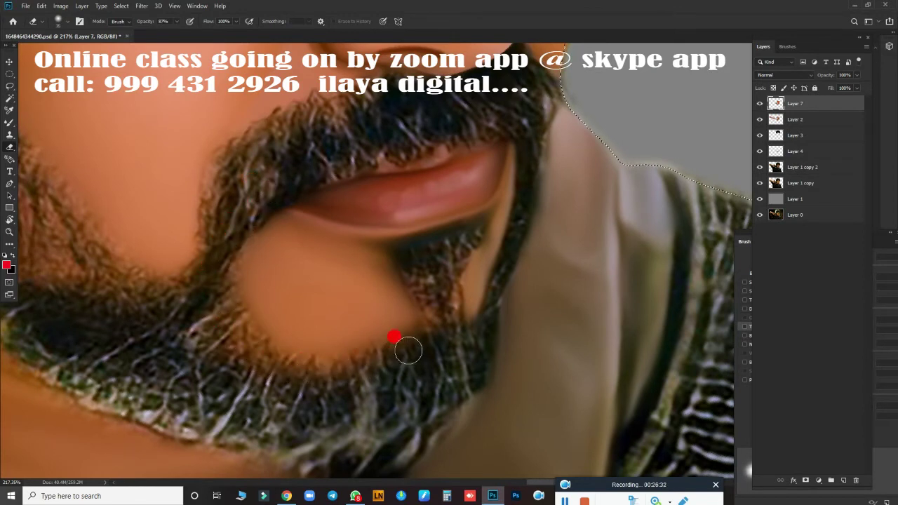
pyautogui.moveTo(426, 303)
pyautogui.mouseDown()
pyautogui.moveTo(400, 255)
pyautogui.moveTo(480, 233)
pyautogui.mouseUp()
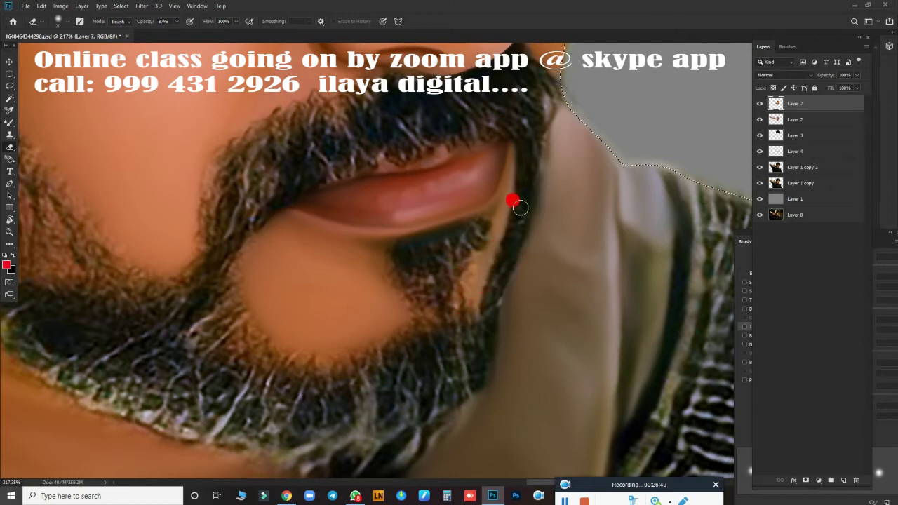
pyautogui.scroll(-3, 425, 405)
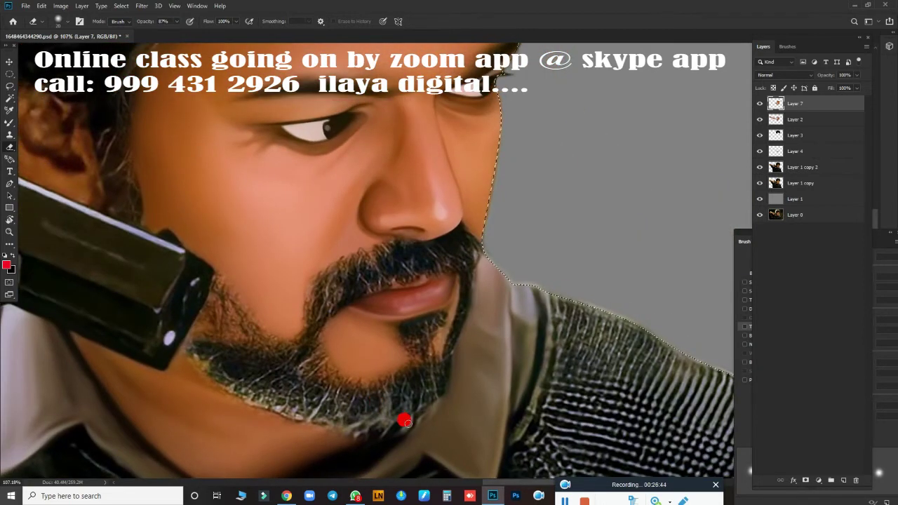
pyautogui.hotkey('ctrl', 's')
pyautogui.moveTo(415, 415); pyautogui.dragTo(383, 373)
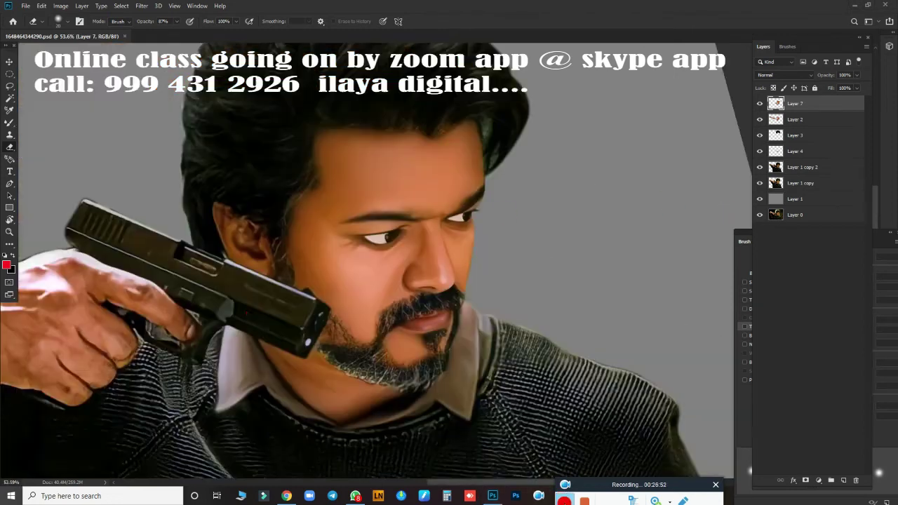
# Smudge the ear's outer and lower edges, the lobe and the dark inner creases
pyautogui.scroll(-3, 470, 371)
pyautogui.scroll(2, 284, 331)
pyautogui.scroll(2, 324, 320)
pyautogui.scroll(2, 310, 301)
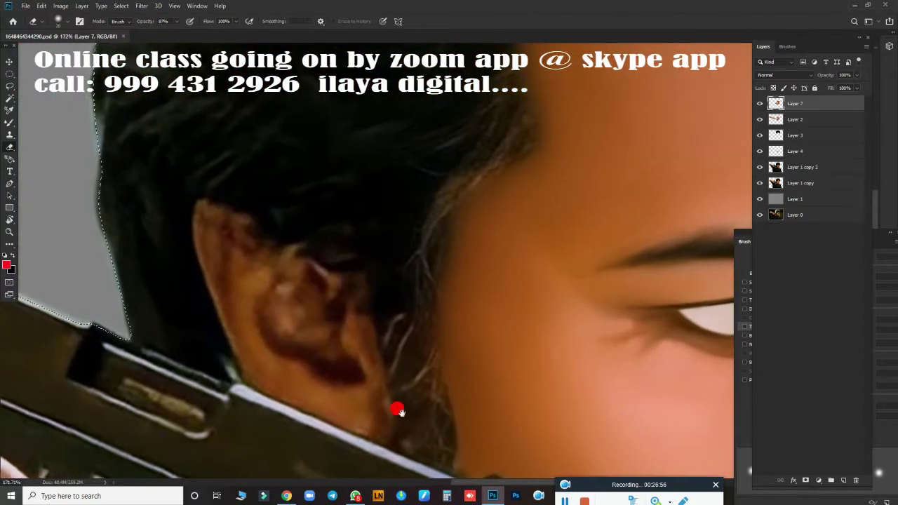
pyautogui.press('r')
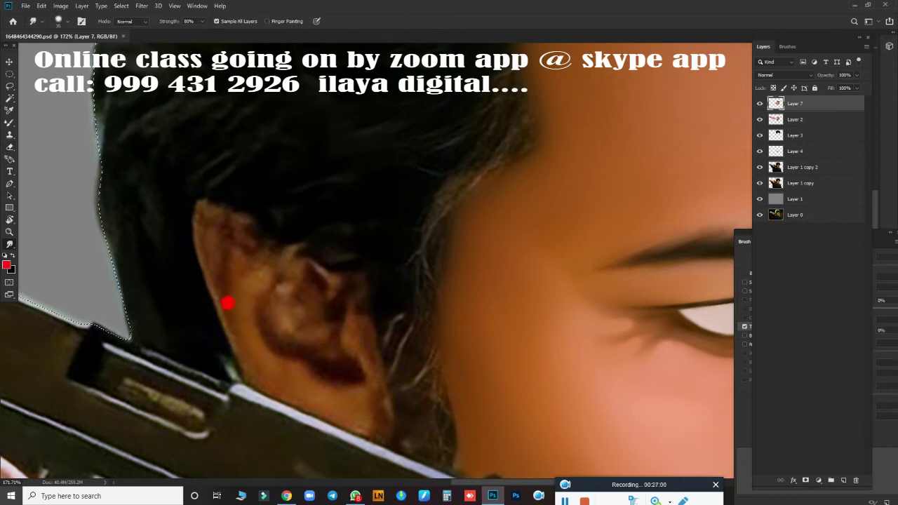
pyautogui.moveTo(224, 286); pyautogui.dragTo(216, 354)
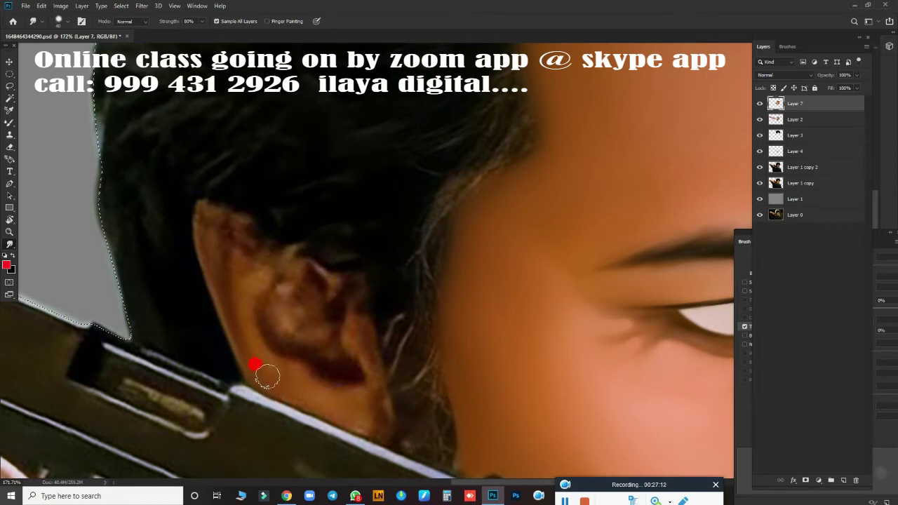
pyautogui.moveTo(252, 370); pyautogui.dragTo(300, 386)
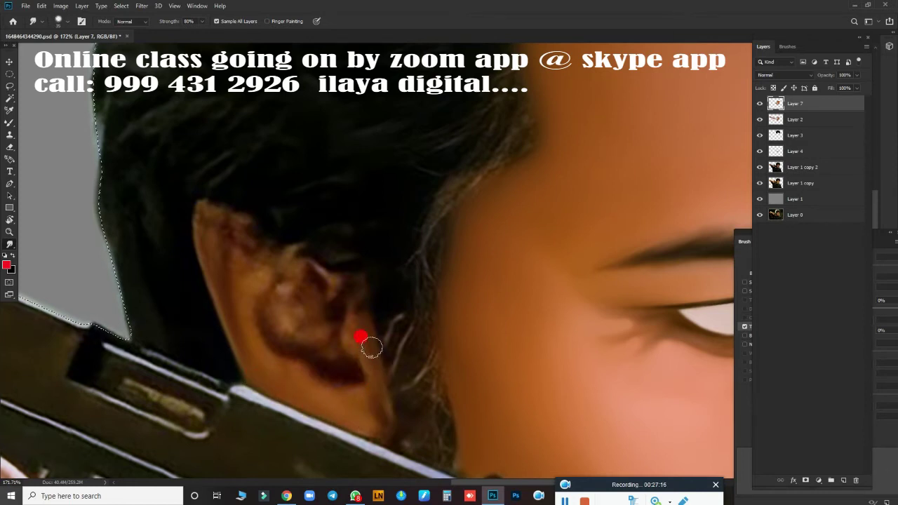
pyautogui.moveTo(378, 411); pyautogui.dragTo(349, 419)
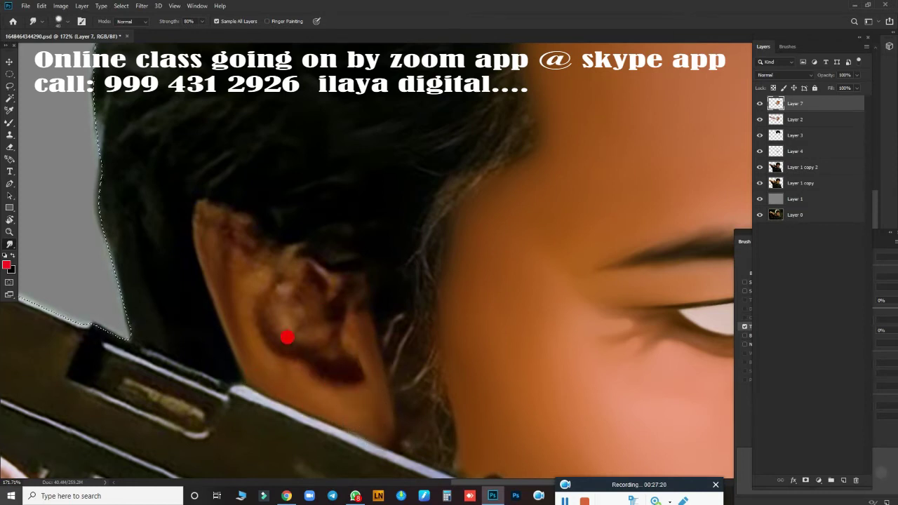
pyautogui.moveTo(286, 338)
pyautogui.mouseDown()
pyautogui.moveTo(316, 356)
pyautogui.moveTo(271, 320)
pyautogui.mouseUp()
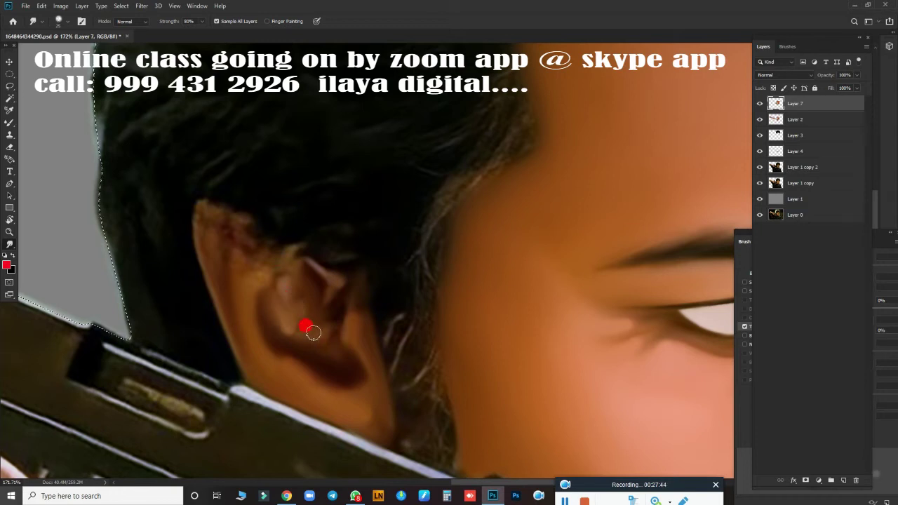
# Blend the hair and skin together over the top of the ear
pyautogui.moveTo(261, 276)
pyautogui.mouseDown()
pyautogui.moveTo(211, 217)
pyautogui.moveTo(200, 222)
pyautogui.moveTo(254, 218)
pyautogui.mouseUp()
pyautogui.moveTo(205, 249)
pyautogui.mouseDown()
pyautogui.moveTo(229, 201)
pyautogui.moveTo(233, 243)
pyautogui.moveTo(258, 240)
pyautogui.moveTo(249, 239)
pyautogui.moveTo(241, 267)
pyautogui.moveTo(238, 228)
pyautogui.mouseUp()
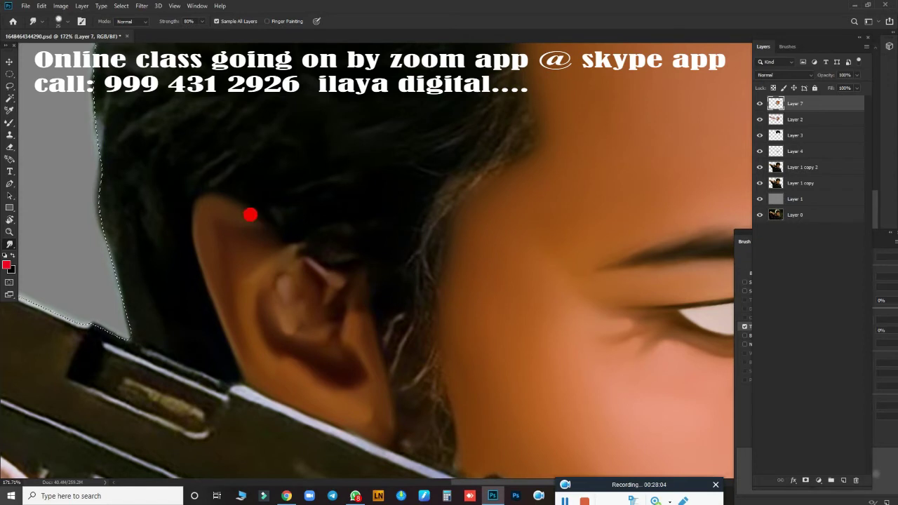
pyautogui.moveTo(243, 211); pyautogui.dragTo(237, 225)
pyautogui.moveTo(258, 294); pyautogui.dragTo(274, 251)
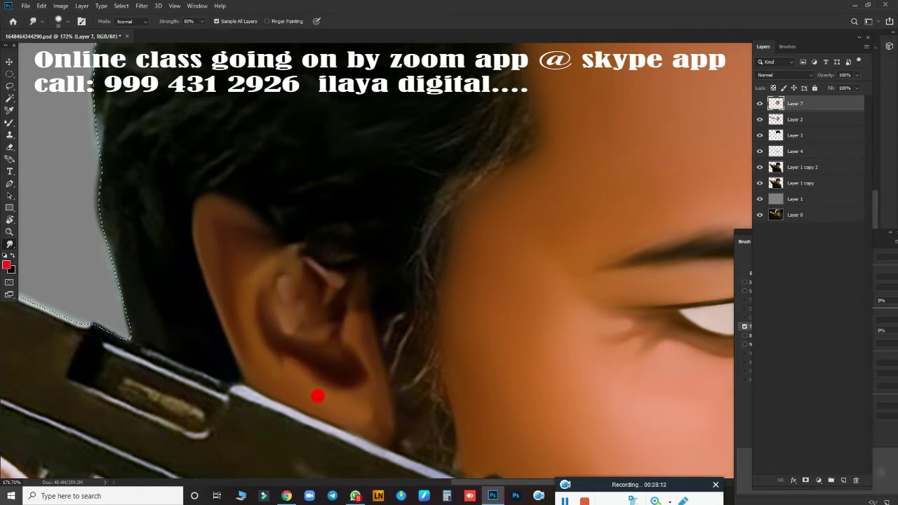
pyautogui.scroll(-5, 317, 395)
pyautogui.scroll(3, 367, 407)
pyautogui.scroll(2, 324, 354)
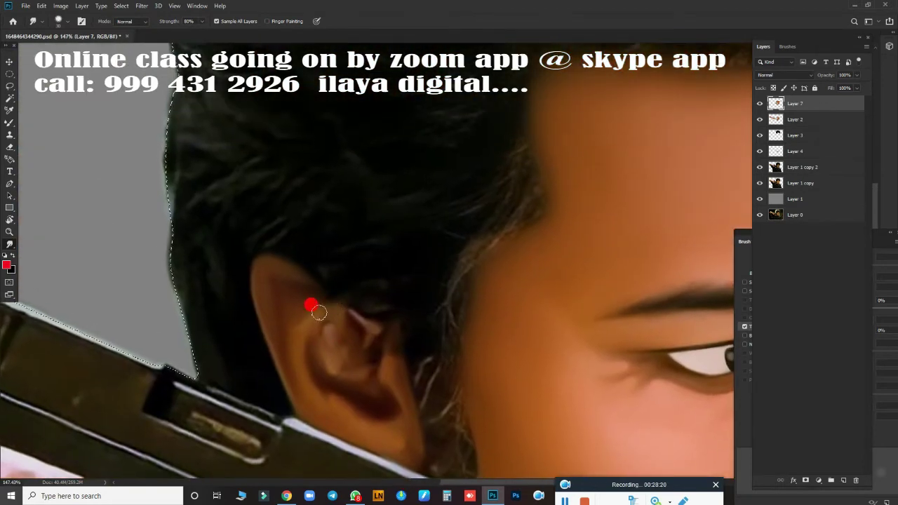
pyautogui.scroll(-3, 425, 353)
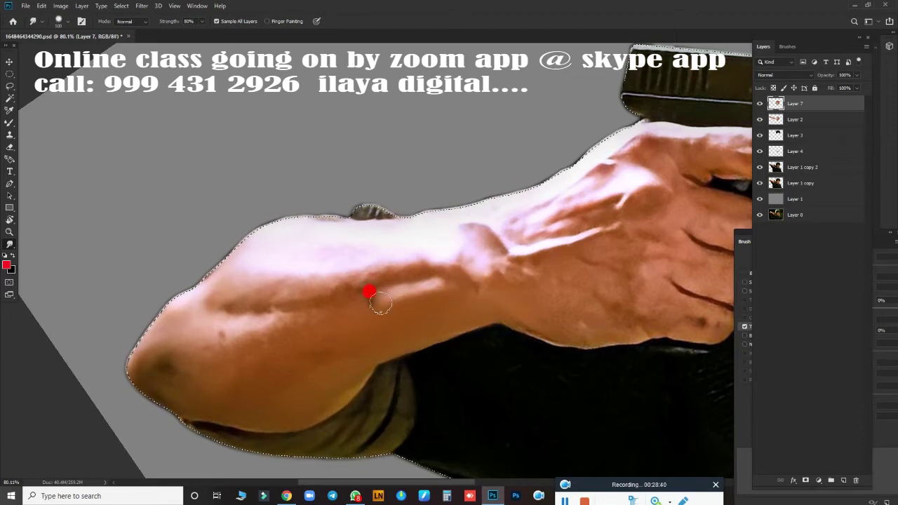
# Smudge the forearm skin, removing the dark patch on its edge and the crease on the upper arm
pyautogui.moveTo(380, 302); pyautogui.dragTo(432, 289)
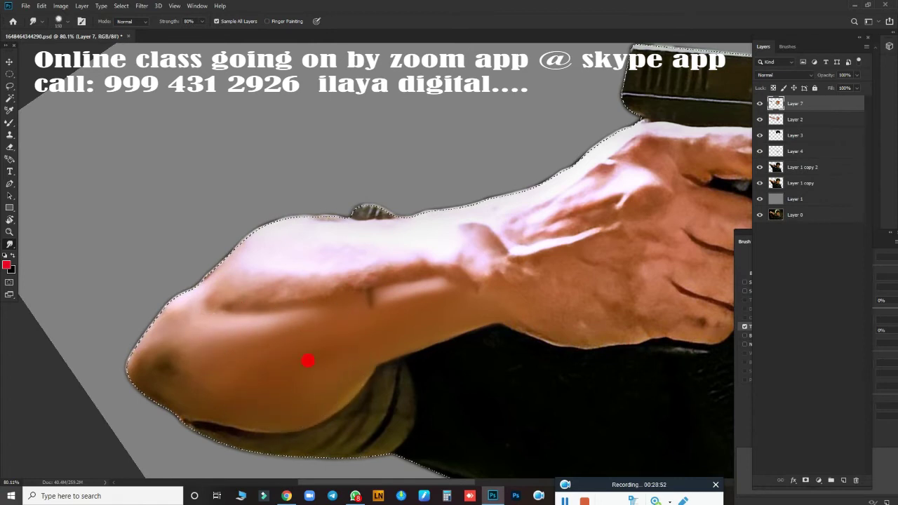
pyautogui.moveTo(190, 388); pyautogui.dragTo(107, 352)
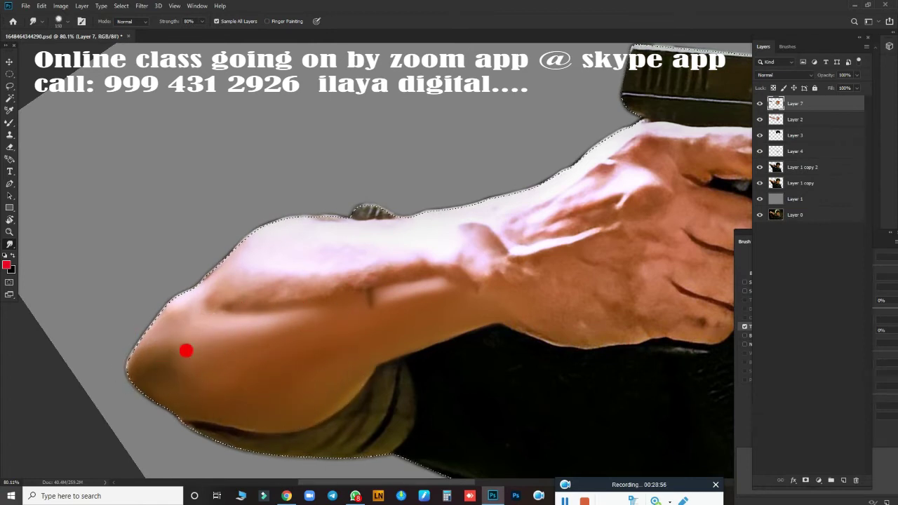
pyautogui.moveTo(203, 398)
pyautogui.mouseDown()
pyautogui.moveTo(144, 348)
pyautogui.moveTo(184, 326)
pyautogui.moveTo(201, 361)
pyautogui.moveTo(323, 373)
pyautogui.moveTo(251, 407)
pyautogui.moveTo(294, 449)
pyautogui.moveTo(222, 442)
pyautogui.moveTo(291, 435)
pyautogui.moveTo(295, 444)
pyautogui.moveTo(399, 409)
pyautogui.moveTo(372, 381)
pyautogui.moveTo(291, 416)
pyautogui.mouseUp()
pyautogui.moveTo(369, 337); pyautogui.dragTo(395, 372)
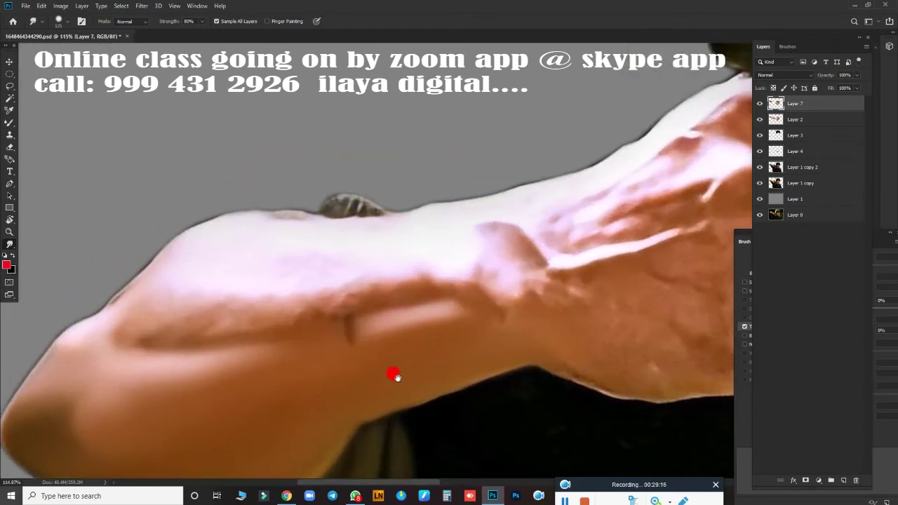
pyautogui.moveTo(261, 277)
pyautogui.mouseDown()
pyautogui.moveTo(267, 215)
pyautogui.moveTo(212, 212)
pyautogui.moveTo(112, 274)
pyautogui.moveTo(93, 274)
pyautogui.moveTo(68, 333)
pyautogui.mouseUp()
pyautogui.moveTo(157, 336)
pyautogui.mouseDown()
pyautogui.moveTo(127, 371)
pyautogui.moveTo(120, 262)
pyautogui.moveTo(96, 277)
pyautogui.moveTo(116, 256)
pyautogui.moveTo(114, 268)
pyautogui.moveTo(157, 295)
pyautogui.moveTo(303, 260)
pyautogui.moveTo(240, 284)
pyautogui.moveTo(310, 324)
pyautogui.moveTo(217, 211)
pyautogui.mouseUp()
pyautogui.moveTo(415, 275)
pyautogui.mouseDown()
pyautogui.moveTo(281, 303)
pyautogui.moveTo(206, 208)
pyautogui.moveTo(194, 235)
pyautogui.moveTo(211, 218)
pyautogui.moveTo(226, 234)
pyautogui.moveTo(262, 242)
pyautogui.moveTo(266, 255)
pyautogui.moveTo(547, 148)
pyautogui.moveTo(577, 104)
pyautogui.moveTo(341, 258)
pyautogui.moveTo(351, 257)
pyautogui.moveTo(341, 304)
pyautogui.moveTo(409, 341)
pyautogui.moveTo(177, 312)
pyautogui.moveTo(234, 356)
pyautogui.moveTo(178, 326)
pyautogui.mouseUp()
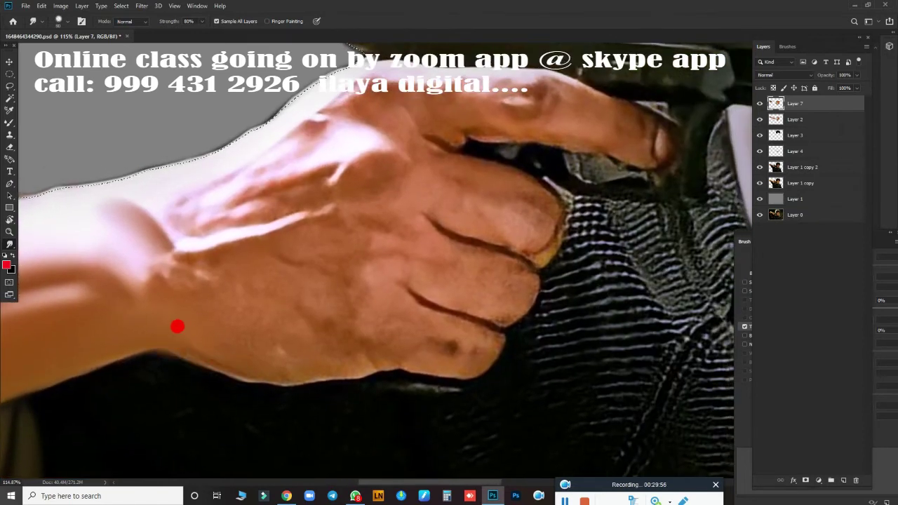
# Smudge the wrist skin, knuckle creases, highlight streak and pale blotch on the back of the hand
pyautogui.moveTo(280, 342)
pyautogui.mouseDown()
pyautogui.moveTo(220, 344)
pyautogui.moveTo(223, 333)
pyautogui.moveTo(134, 262)
pyautogui.moveTo(125, 234)
pyautogui.moveTo(147, 257)
pyautogui.moveTo(199, 267)
pyautogui.moveTo(122, 252)
pyautogui.moveTo(134, 269)
pyautogui.moveTo(210, 283)
pyautogui.moveTo(243, 330)
pyautogui.moveTo(226, 341)
pyautogui.moveTo(319, 336)
pyautogui.moveTo(349, 316)
pyautogui.moveTo(405, 307)
pyautogui.moveTo(462, 328)
pyautogui.moveTo(431, 347)
pyautogui.moveTo(372, 347)
pyautogui.moveTo(411, 297)
pyautogui.moveTo(411, 280)
pyautogui.moveTo(446, 276)
pyautogui.moveTo(409, 276)
pyautogui.moveTo(395, 291)
pyautogui.moveTo(508, 315)
pyautogui.mouseUp()
pyautogui.moveTo(493, 306)
pyautogui.mouseDown()
pyautogui.moveTo(509, 306)
pyautogui.moveTo(521, 290)
pyautogui.moveTo(497, 268)
pyautogui.moveTo(408, 219)
pyautogui.moveTo(484, 290)
pyautogui.moveTo(391, 228)
pyautogui.moveTo(377, 240)
pyautogui.mouseUp()
pyautogui.moveTo(286, 232)
pyautogui.mouseDown()
pyautogui.moveTo(184, 236)
pyautogui.moveTo(373, 223)
pyautogui.mouseUp()
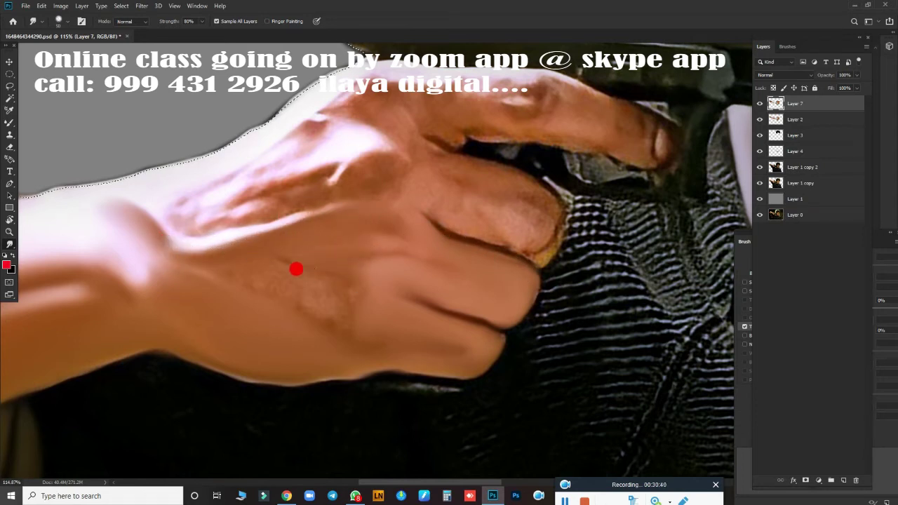
pyautogui.moveTo(313, 285); pyautogui.dragTo(307, 299)
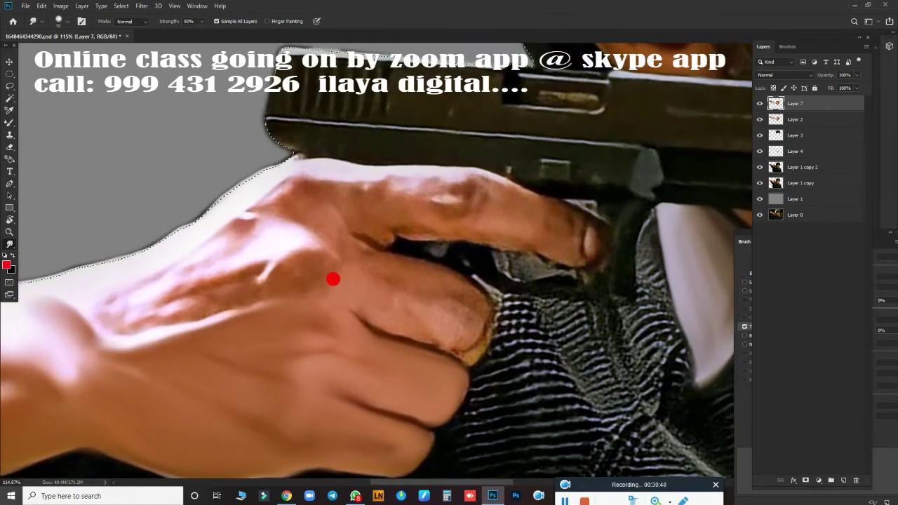
pyautogui.moveTo(333, 279)
pyautogui.mouseDown()
pyautogui.moveTo(325, 274)
pyautogui.moveTo(318, 286)
pyautogui.moveTo(362, 303)
pyautogui.moveTo(350, 267)
pyautogui.moveTo(369, 313)
pyautogui.moveTo(406, 316)
pyautogui.moveTo(367, 283)
pyautogui.moveTo(427, 307)
pyautogui.moveTo(439, 329)
pyautogui.moveTo(465, 329)
pyautogui.moveTo(463, 341)
pyautogui.moveTo(425, 335)
pyautogui.moveTo(435, 401)
pyautogui.mouseUp()
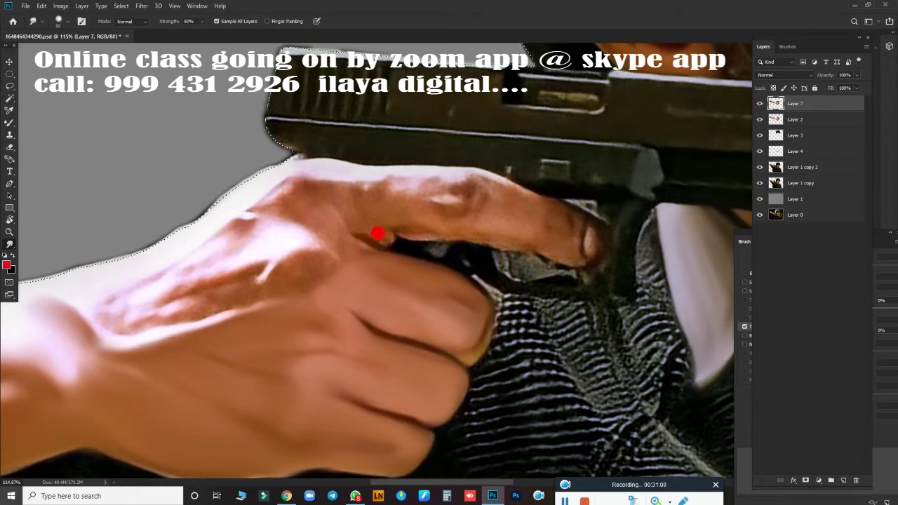
# Smooth the index finger and the hand's upper edge, then rotate the view to line up the gun
pyautogui.moveTo(378, 233)
pyautogui.mouseDown()
pyautogui.moveTo(351, 211)
pyautogui.moveTo(337, 217)
pyautogui.moveTo(397, 212)
pyautogui.moveTo(557, 244)
pyautogui.moveTo(580, 240)
pyautogui.moveTo(585, 227)
pyautogui.moveTo(574, 221)
pyautogui.moveTo(495, 197)
pyautogui.mouseUp()
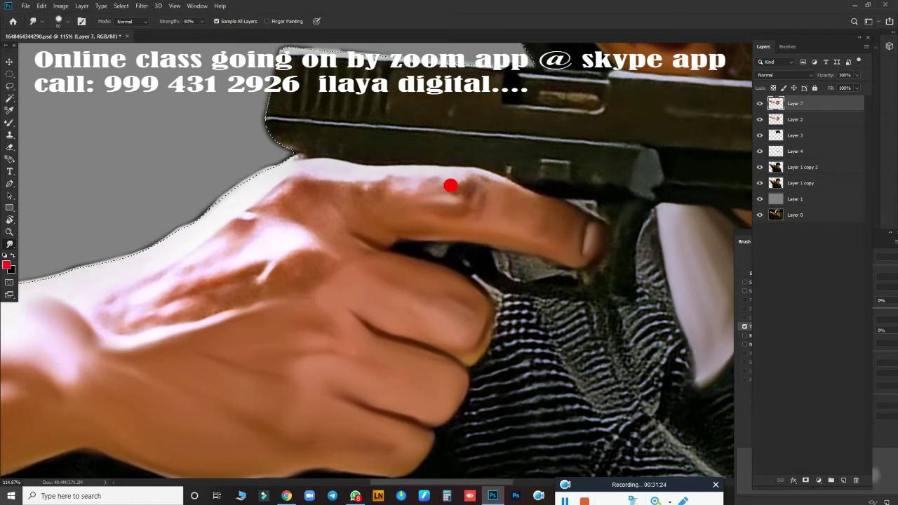
pyautogui.moveTo(407, 167); pyautogui.dragTo(522, 200)
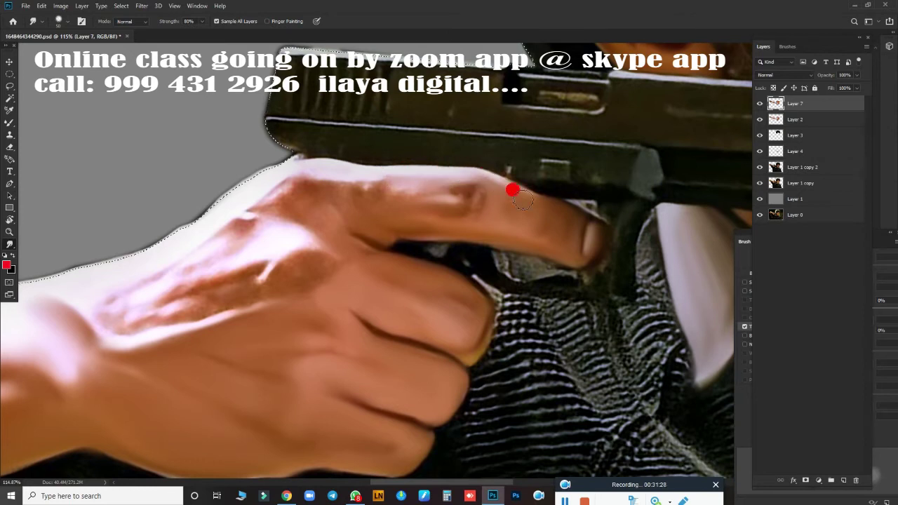
pyautogui.moveTo(465, 193); pyautogui.dragTo(446, 209)
pyautogui.moveTo(363, 187)
pyautogui.mouseDown()
pyautogui.moveTo(380, 186)
pyautogui.moveTo(387, 212)
pyautogui.moveTo(361, 234)
pyautogui.moveTo(300, 181)
pyautogui.moveTo(301, 170)
pyautogui.mouseUp()
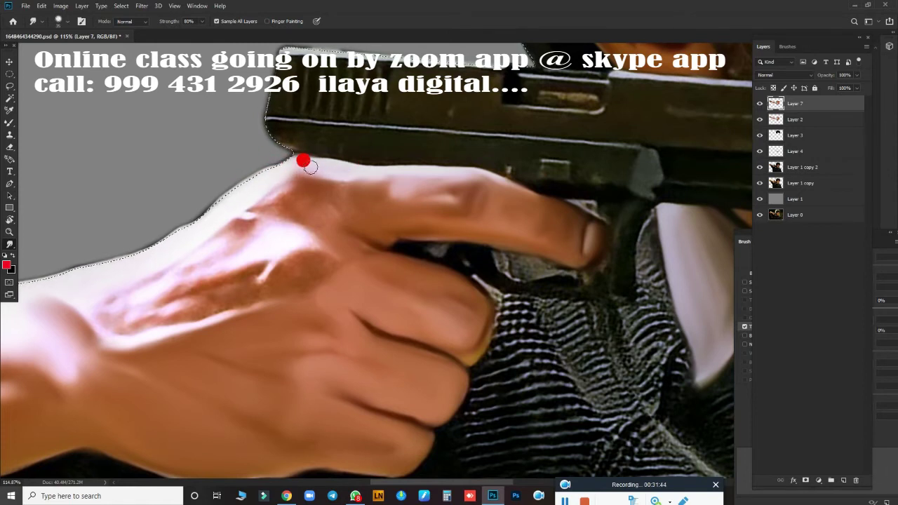
pyautogui.moveTo(331, 220)
pyautogui.mouseDown()
pyautogui.moveTo(242, 189)
pyautogui.moveTo(286, 190)
pyautogui.mouseUp()
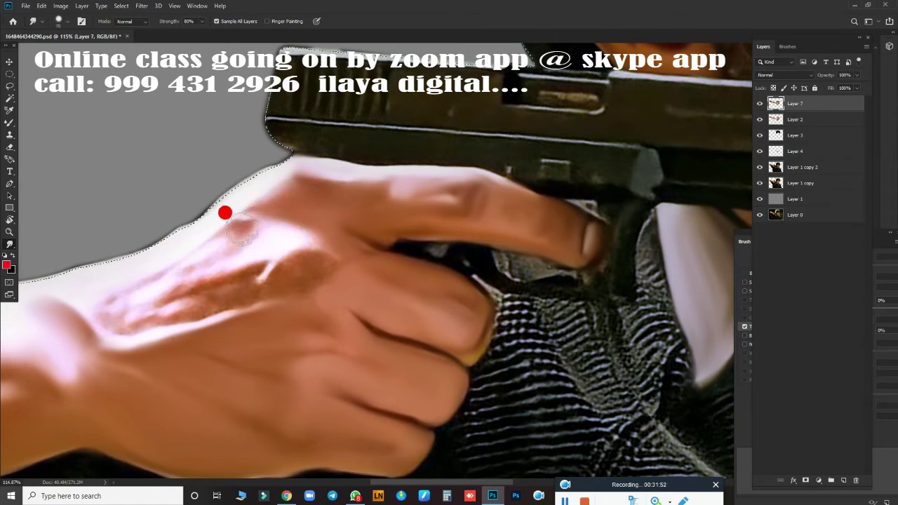
pyautogui.moveTo(241, 229)
pyautogui.mouseDown()
pyautogui.moveTo(259, 231)
pyautogui.moveTo(117, 303)
pyautogui.moveTo(125, 335)
pyautogui.moveTo(96, 315)
pyautogui.moveTo(231, 303)
pyautogui.moveTo(231, 291)
pyautogui.moveTo(267, 255)
pyautogui.moveTo(276, 281)
pyautogui.moveTo(311, 255)
pyautogui.moveTo(306, 275)
pyautogui.moveTo(200, 316)
pyautogui.moveTo(274, 363)
pyautogui.moveTo(80, 340)
pyautogui.moveTo(385, 382)
pyautogui.moveTo(337, 292)
pyautogui.moveTo(310, 366)
pyautogui.moveTo(72, 363)
pyautogui.moveTo(289, 235)
pyautogui.moveTo(363, 294)
pyautogui.mouseUp()
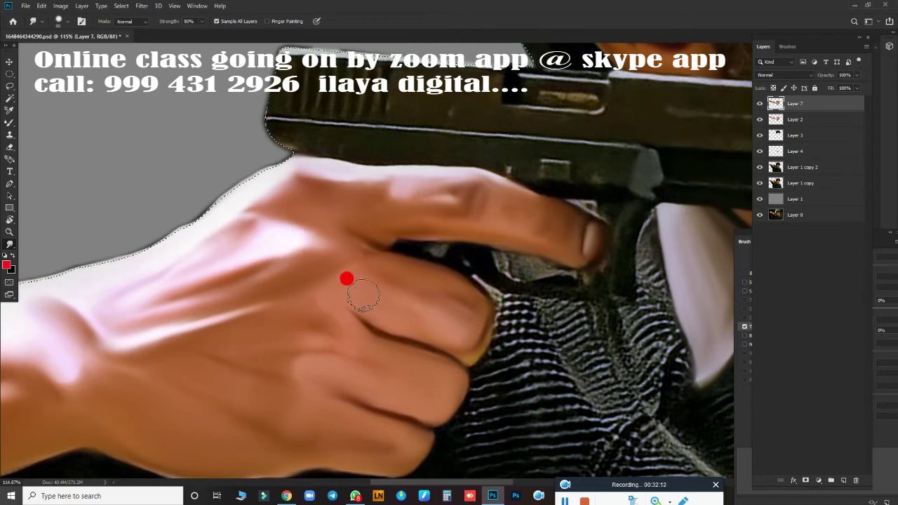
pyautogui.press('r')
pyautogui.moveTo(449, 341)
pyautogui.mouseDown()
pyautogui.moveTo(503, 322)
pyautogui.moveTo(313, 267)
pyautogui.mouseUp()
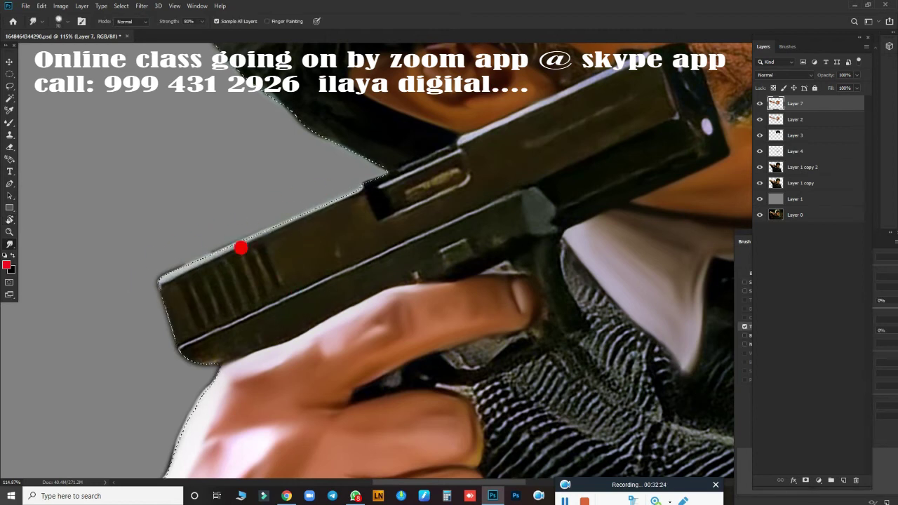
# Smudge the gun slide surface and its lower edge and bottom-left corner smooth
pyautogui.moveTo(211, 256); pyautogui.dragTo(202, 324)
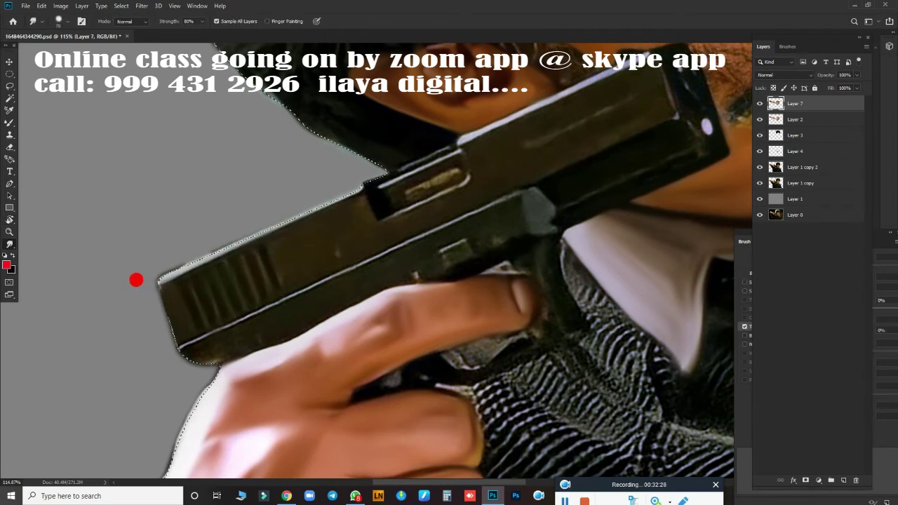
pyautogui.moveTo(205, 276)
pyautogui.mouseDown()
pyautogui.moveTo(332, 242)
pyautogui.moveTo(313, 243)
pyautogui.mouseUp()
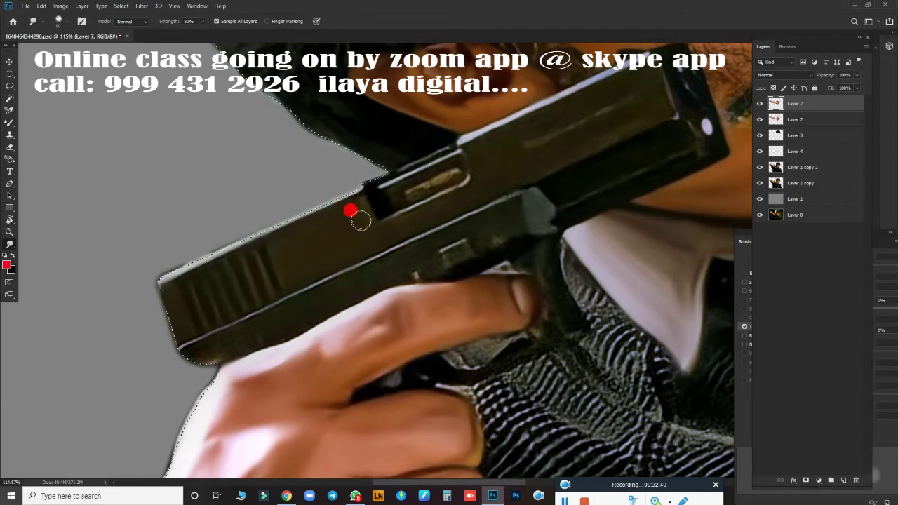
pyautogui.moveTo(369, 234)
pyautogui.mouseDown()
pyautogui.moveTo(411, 201)
pyautogui.moveTo(384, 229)
pyautogui.mouseUp()
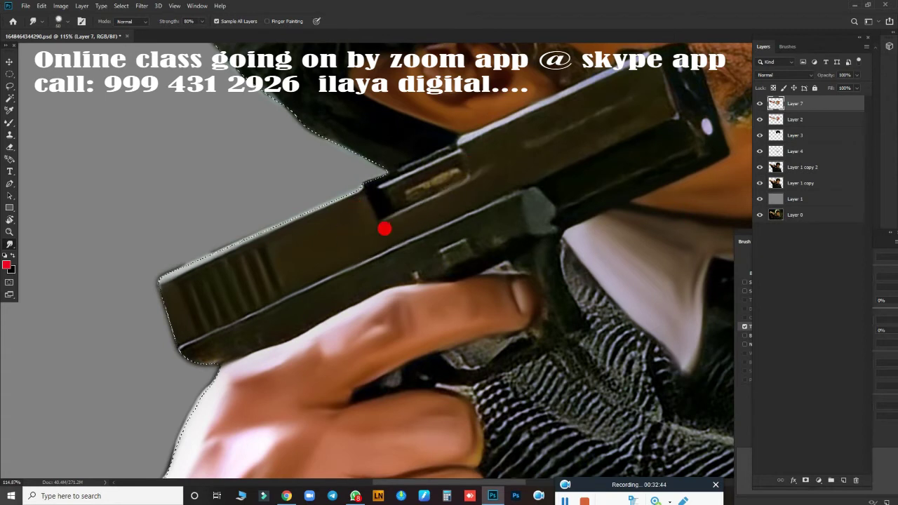
pyautogui.moveTo(279, 311); pyautogui.dragTo(167, 358)
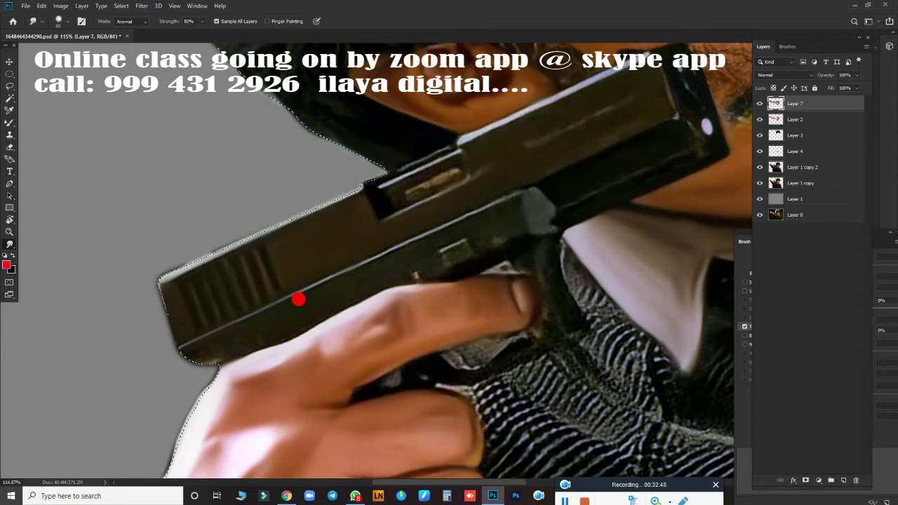
pyautogui.moveTo(315, 280); pyautogui.dragTo(200, 330)
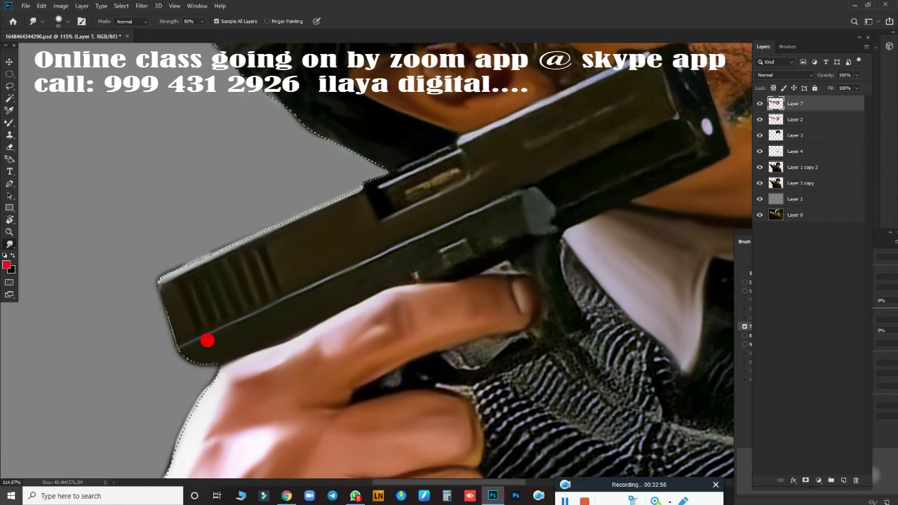
pyautogui.moveTo(292, 287)
pyautogui.mouseDown()
pyautogui.moveTo(280, 317)
pyautogui.moveTo(290, 327)
pyautogui.moveTo(293, 315)
pyautogui.moveTo(194, 358)
pyautogui.moveTo(407, 315)
pyautogui.moveTo(187, 325)
pyautogui.moveTo(154, 274)
pyautogui.moveTo(121, 246)
pyautogui.moveTo(173, 217)
pyautogui.moveTo(210, 220)
pyautogui.moveTo(201, 199)
pyautogui.moveTo(260, 168)
pyautogui.moveTo(405, 124)
pyautogui.mouseUp()
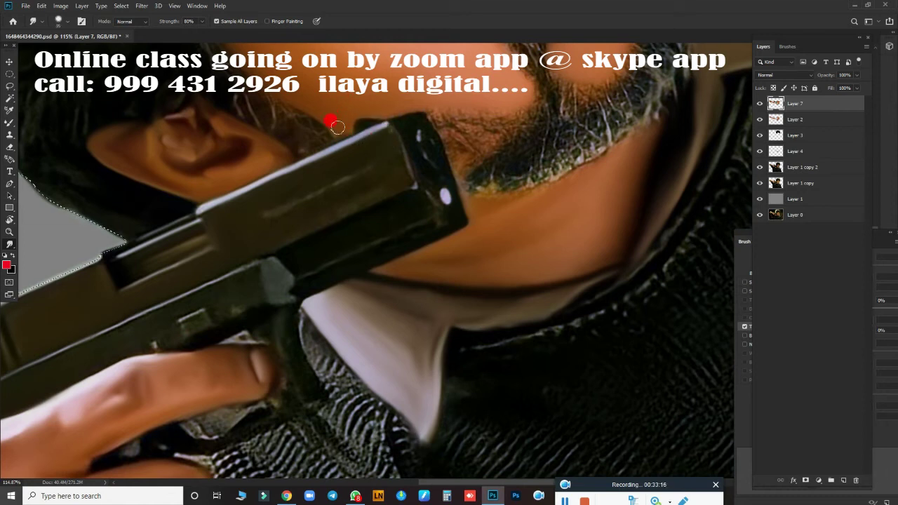
# Soften the detail along the gun's top edge and muzzle end
pyautogui.moveTo(345, 131); pyautogui.dragTo(386, 115)
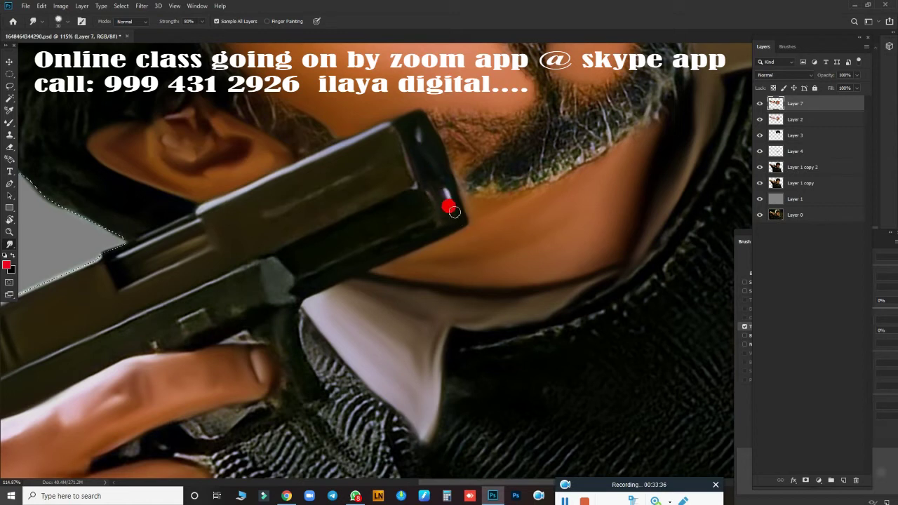
pyautogui.moveTo(456, 211); pyautogui.dragTo(443, 217)
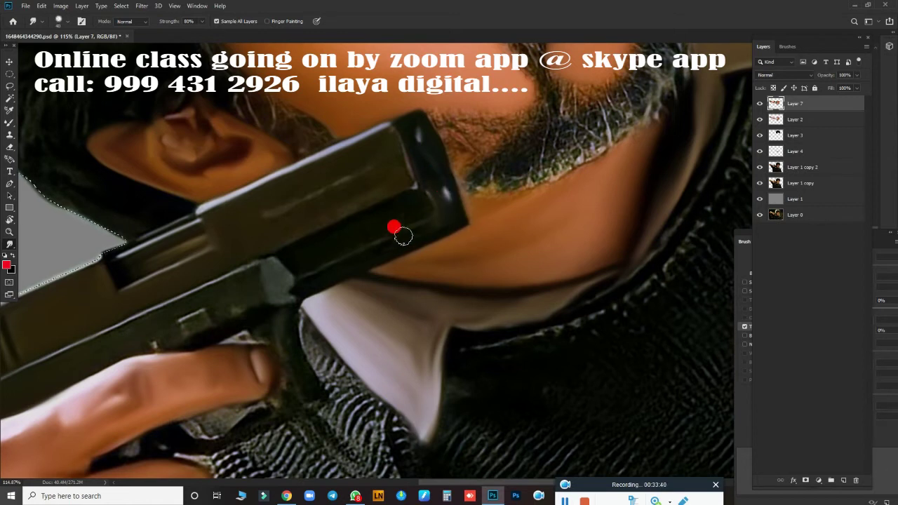
pyautogui.moveTo(292, 286); pyautogui.dragTo(307, 273)
pyautogui.moveTo(369, 240)
pyautogui.mouseDown()
pyautogui.moveTo(434, 206)
pyautogui.moveTo(286, 253)
pyautogui.moveTo(329, 209)
pyautogui.moveTo(292, 224)
pyautogui.moveTo(400, 180)
pyautogui.moveTo(374, 163)
pyautogui.moveTo(398, 140)
pyautogui.mouseUp()
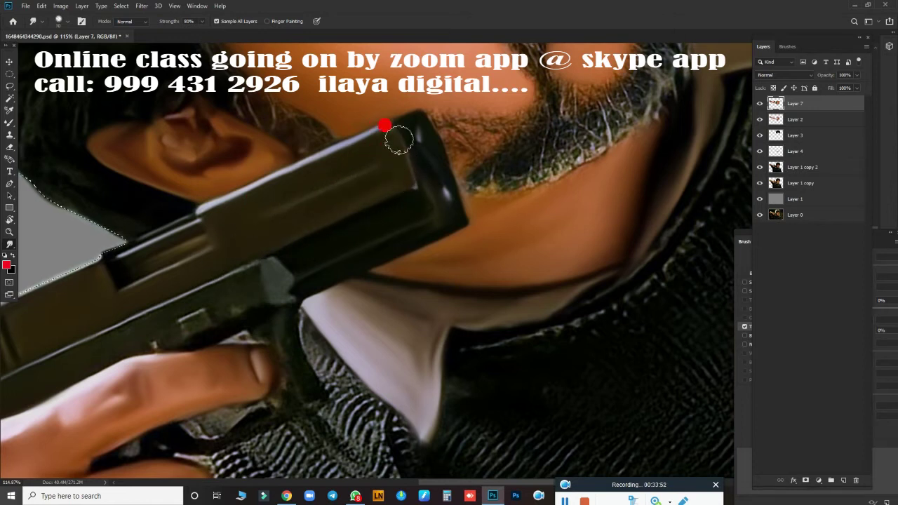
pyautogui.moveTo(397, 185)
pyautogui.mouseDown()
pyautogui.moveTo(355, 190)
pyautogui.moveTo(299, 249)
pyautogui.moveTo(355, 200)
pyautogui.moveTo(332, 232)
pyautogui.moveTo(346, 260)
pyautogui.moveTo(172, 279)
pyautogui.moveTo(318, 210)
pyautogui.moveTo(354, 255)
pyautogui.mouseUp()
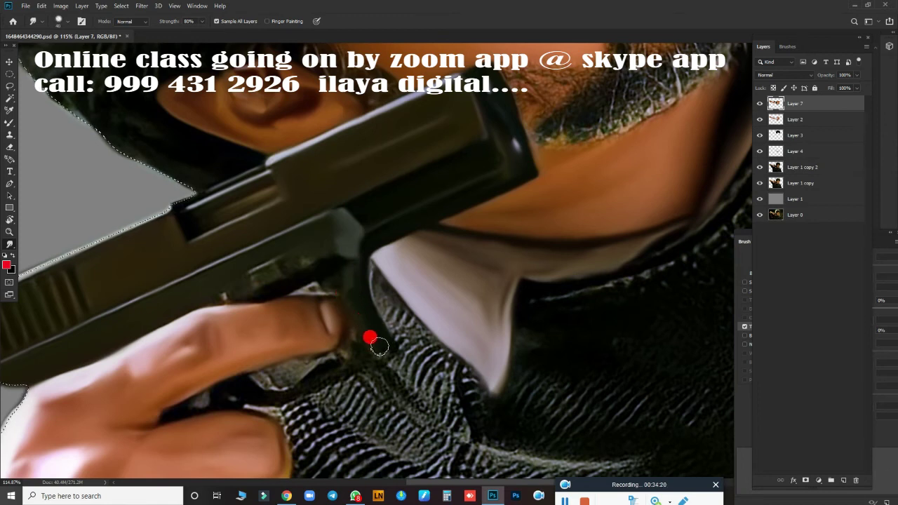
# Smudge the trigger-guard area, the finger's lower edge and the collar's knit texture into soft streaks
pyautogui.moveTo(379, 347); pyautogui.dragTo(346, 293)
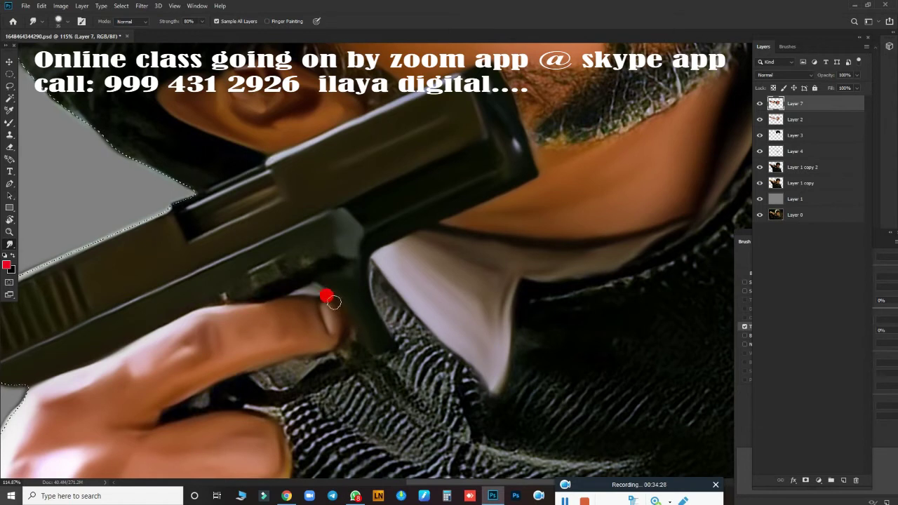
pyautogui.moveTo(340, 264)
pyautogui.mouseDown()
pyautogui.moveTo(346, 244)
pyautogui.moveTo(251, 275)
pyautogui.moveTo(272, 291)
pyautogui.moveTo(305, 277)
pyautogui.mouseUp()
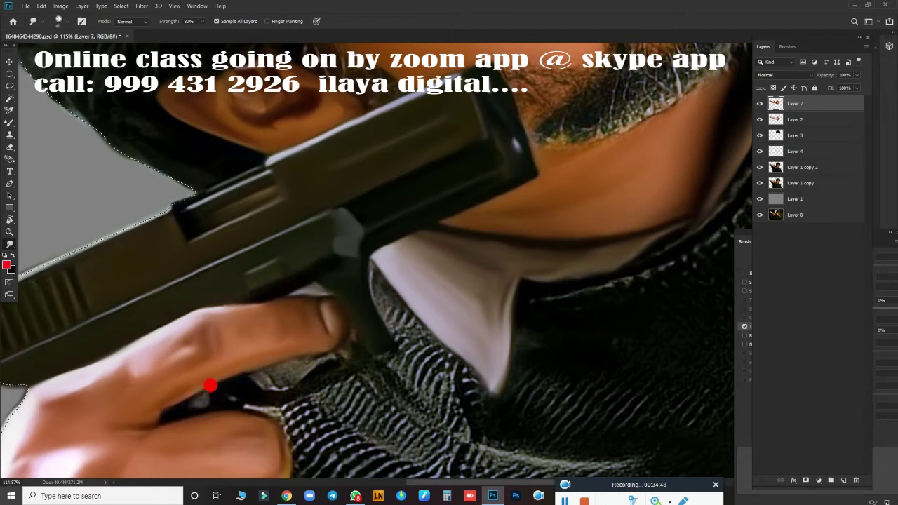
pyautogui.moveTo(210, 385)
pyautogui.mouseDown()
pyautogui.moveTo(169, 406)
pyautogui.moveTo(321, 362)
pyautogui.mouseUp()
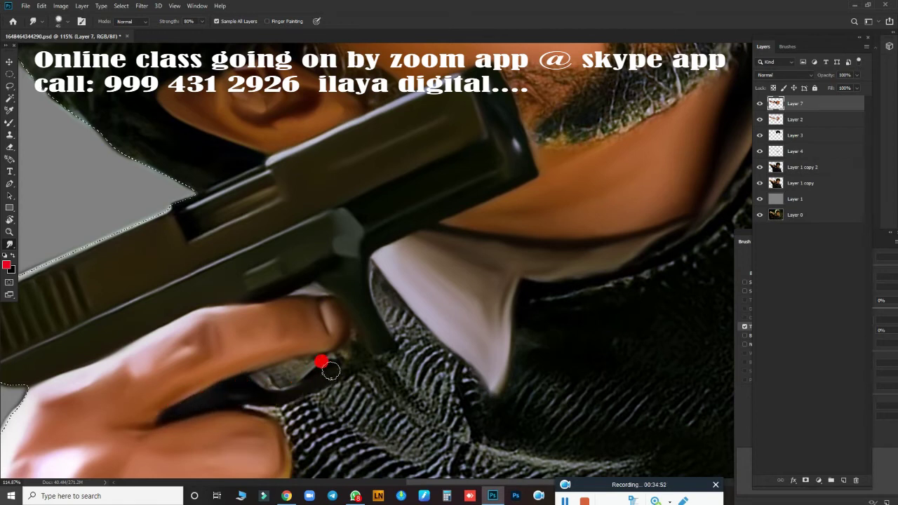
pyautogui.moveTo(267, 385); pyautogui.dragTo(337, 347)
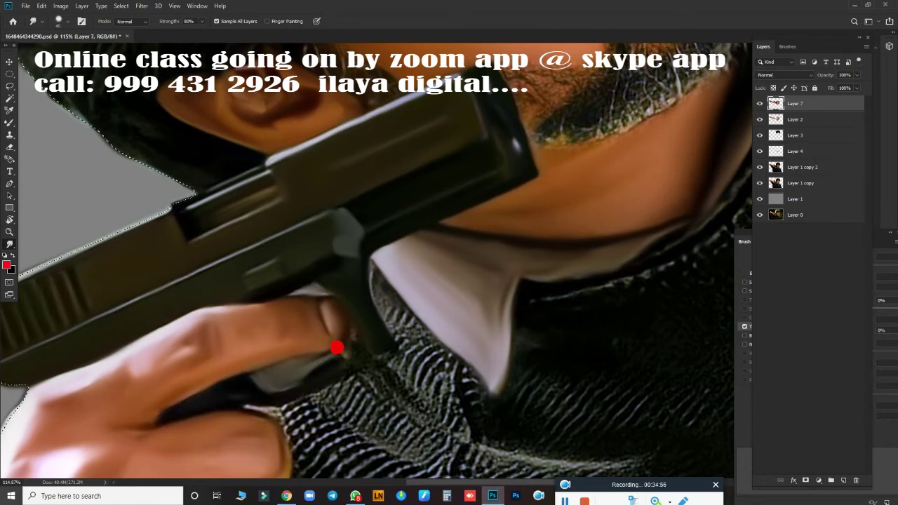
pyautogui.moveTo(349, 314)
pyautogui.mouseDown()
pyautogui.moveTo(343, 362)
pyautogui.moveTo(276, 300)
pyautogui.mouseUp()
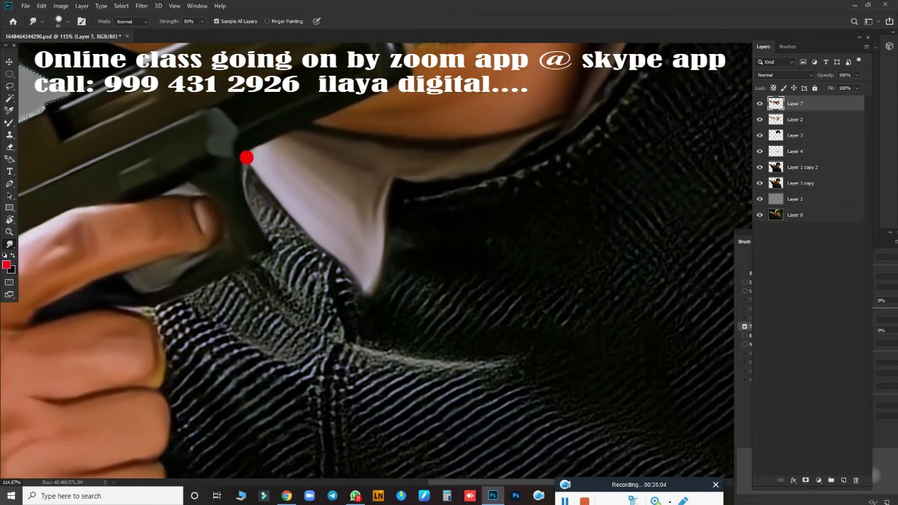
pyautogui.moveTo(245, 157)
pyautogui.mouseDown()
pyautogui.moveTo(269, 225)
pyautogui.moveTo(272, 207)
pyautogui.moveTo(308, 275)
pyautogui.moveTo(266, 257)
pyautogui.moveTo(283, 252)
pyautogui.moveTo(306, 281)
pyautogui.moveTo(357, 305)
pyautogui.moveTo(269, 268)
pyautogui.mouseUp()
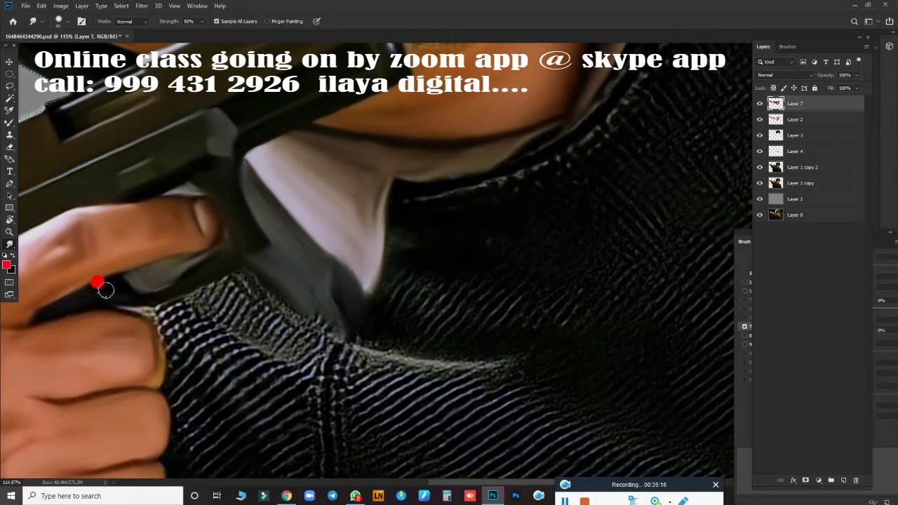
pyautogui.moveTo(105, 289)
pyautogui.mouseDown()
pyautogui.moveTo(134, 306)
pyautogui.moveTo(157, 302)
pyautogui.moveTo(185, 341)
pyautogui.moveTo(175, 391)
pyautogui.moveTo(165, 314)
pyautogui.mouseUp()
pyautogui.moveTo(182, 284)
pyautogui.mouseDown()
pyautogui.moveTo(215, 260)
pyautogui.moveTo(311, 324)
pyautogui.moveTo(265, 302)
pyautogui.moveTo(195, 302)
pyautogui.moveTo(271, 345)
pyautogui.moveTo(283, 303)
pyautogui.mouseUp()
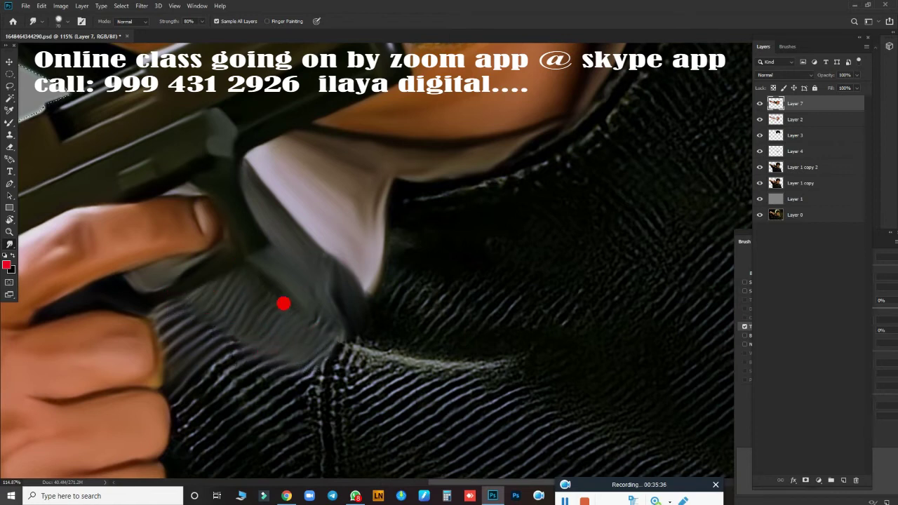
# Deselect the face-and-collar selection and reset colours to default black and white
pyautogui.scroll(-5, 324, 385)
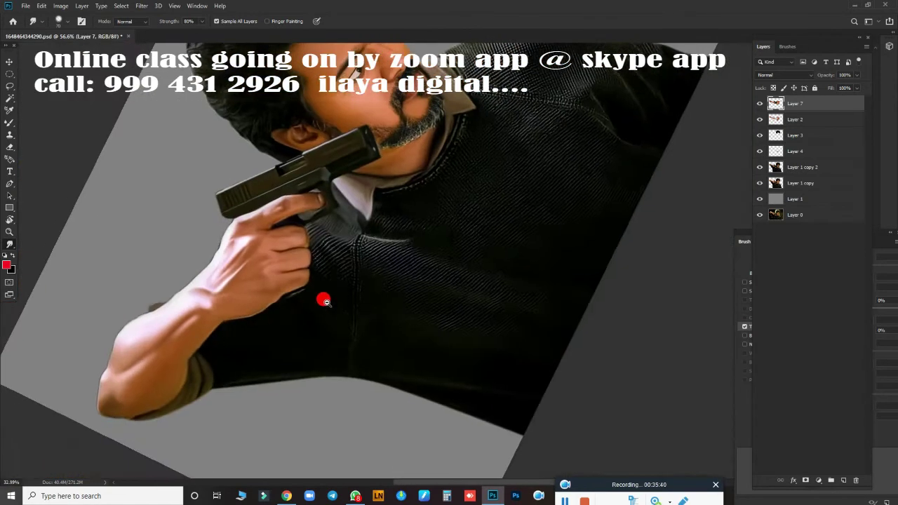
pyautogui.scroll(-2, 337, 305)
pyautogui.scroll(4, 376, 320)
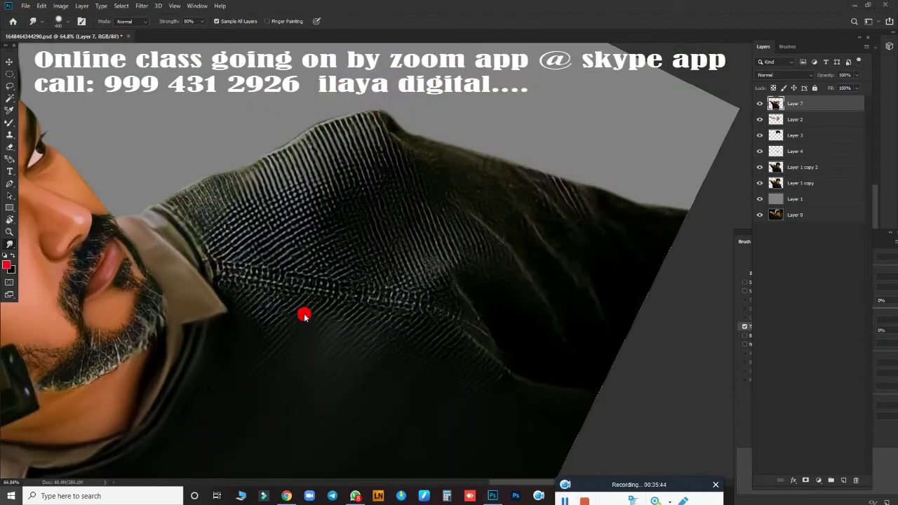
pyautogui.hotkey('ctrl', 'd')
pyautogui.press('d')
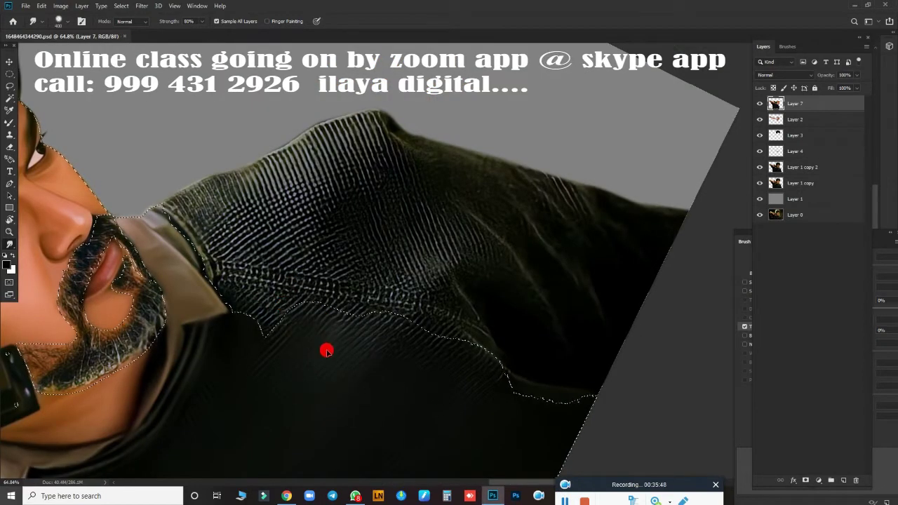
# Load the figure-outline selection and blur the jacket's dotted knit texture at the top and upper left
pyautogui.scroll(4, 328, 351)
pyautogui.scroll(-2, 406, 362)
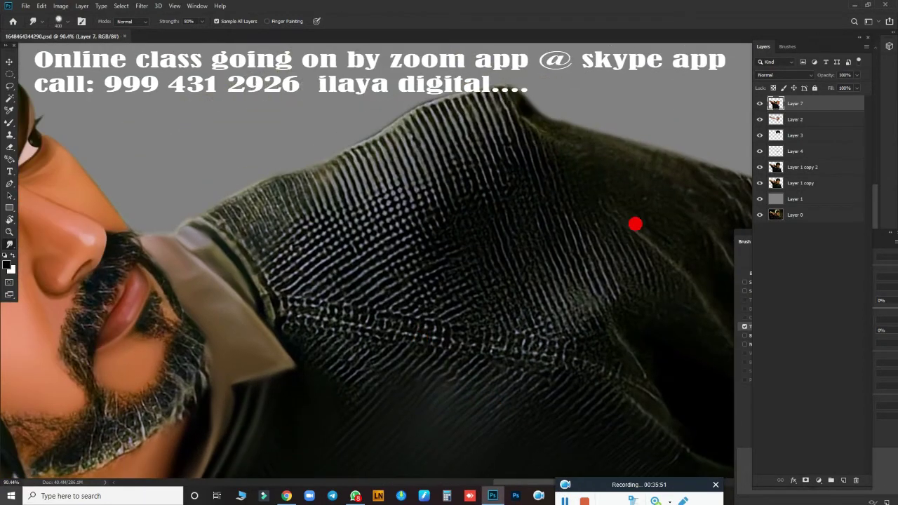
pyautogui.keyDown('ctrl'); pyautogui.click(776, 184); pyautogui.keyUp('ctrl')
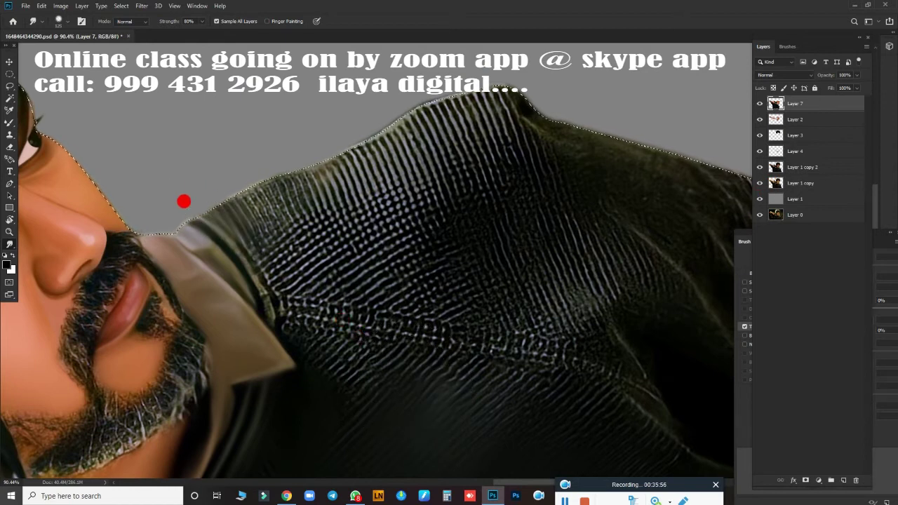
pyautogui.moveTo(183, 201)
pyautogui.mouseDown()
pyautogui.moveTo(257, 176)
pyautogui.moveTo(452, 62)
pyautogui.moveTo(540, 114)
pyautogui.moveTo(542, 152)
pyautogui.moveTo(478, 127)
pyautogui.moveTo(411, 133)
pyautogui.moveTo(455, 30)
pyautogui.mouseUp()
pyautogui.moveTo(323, 198)
pyautogui.mouseDown()
pyautogui.moveTo(366, 276)
pyautogui.moveTo(407, 259)
pyautogui.moveTo(238, 201)
pyautogui.moveTo(269, 312)
pyautogui.moveTo(249, 212)
pyautogui.moveTo(269, 190)
pyautogui.moveTo(295, 199)
pyautogui.moveTo(361, 325)
pyautogui.moveTo(320, 304)
pyautogui.moveTo(378, 298)
pyautogui.moveTo(592, 354)
pyautogui.moveTo(295, 306)
pyautogui.moveTo(465, 332)
pyautogui.moveTo(345, 305)
pyautogui.moveTo(467, 334)
pyautogui.moveTo(287, 325)
pyautogui.moveTo(372, 346)
pyautogui.moveTo(499, 432)
pyautogui.moveTo(300, 231)
pyautogui.moveTo(325, 279)
pyautogui.moveTo(379, 293)
pyautogui.moveTo(490, 270)
pyautogui.moveTo(477, 333)
pyautogui.moveTo(397, 249)
pyautogui.moveTo(503, 441)
pyautogui.moveTo(367, 434)
pyautogui.moveTo(367, 413)
pyautogui.moveTo(108, 190)
pyautogui.moveTo(165, 211)
pyautogui.moveTo(243, 266)
pyautogui.moveTo(196, 268)
pyautogui.moveTo(357, 377)
pyautogui.moveTo(479, 408)
pyautogui.moveTo(290, 223)
pyautogui.moveTo(320, 279)
pyautogui.moveTo(413, 341)
pyautogui.moveTo(452, 261)
pyautogui.moveTo(591, 131)
pyautogui.moveTo(503, 230)
pyautogui.moveTo(307, 108)
pyautogui.moveTo(210, 108)
pyautogui.moveTo(246, 195)
pyautogui.moveTo(338, 209)
pyautogui.moveTo(329, 86)
pyautogui.moveTo(415, 106)
pyautogui.moveTo(358, 382)
pyautogui.moveTo(386, 394)
pyautogui.moveTo(503, 390)
pyautogui.moveTo(525, 108)
pyautogui.mouseUp()
# Save the document's progress with Ctrl+S
pyautogui.scroll(-3, 456, 263)
pyautogui.scroll(-2, 456, 263)
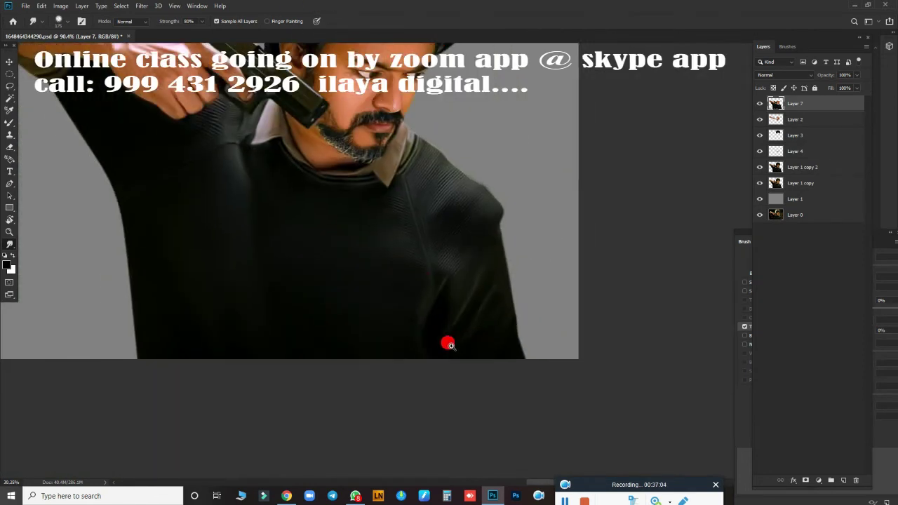
pyautogui.scroll(-2, 449, 340)
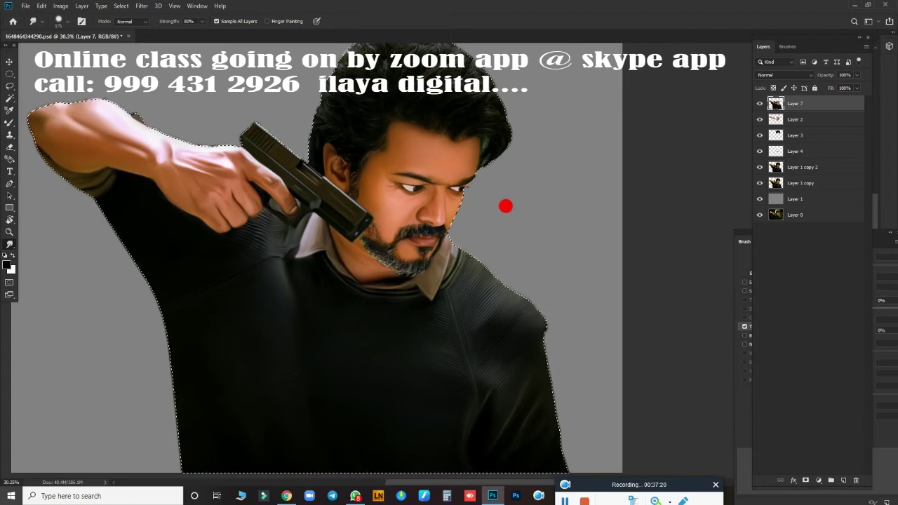
pyautogui.scroll(3, 507, 202)
pyautogui.scroll(1, 538, 231)
pyautogui.scroll(1, 433, 280)
pyautogui.scroll(1, 582, 381)
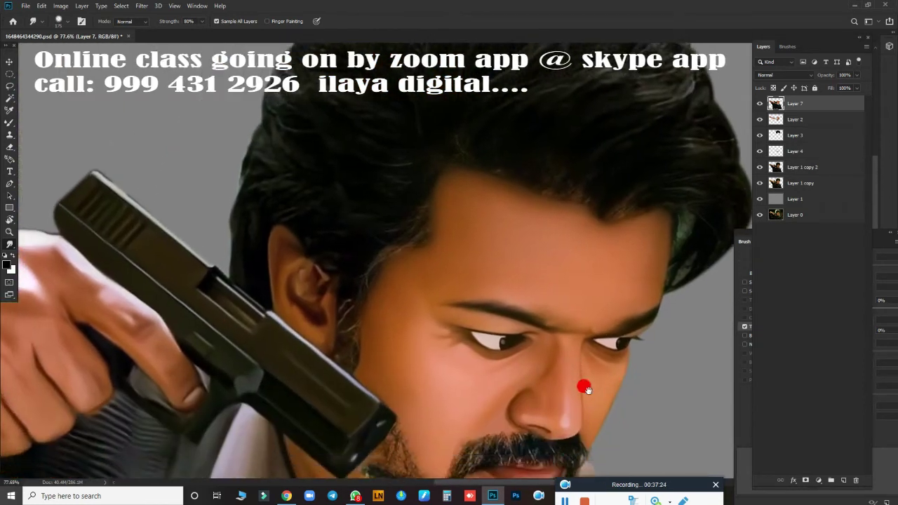
pyautogui.scroll(1, 582, 426)
pyautogui.press('j')
pyautogui.hotkey('ctrl', 's')
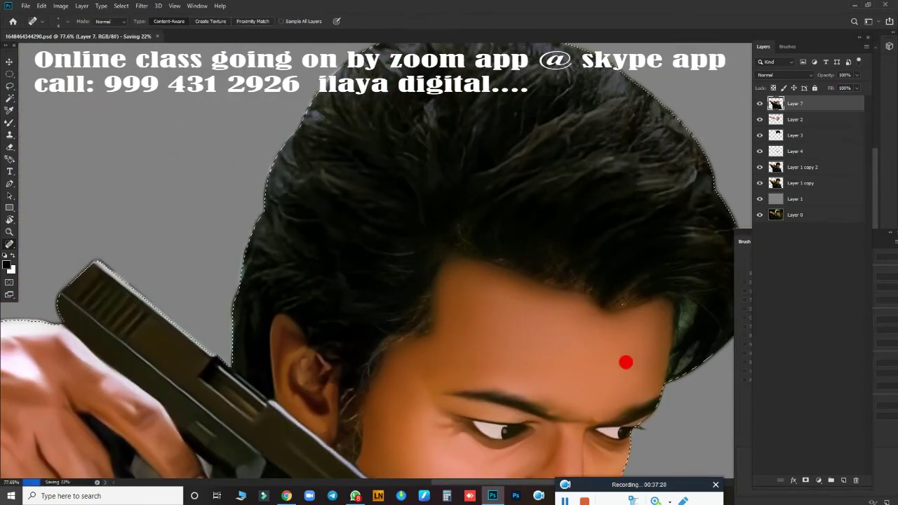
# Zoom onto the forehead and set up the Eraser with a resized brush
pyautogui.scroll(2, 587, 365)
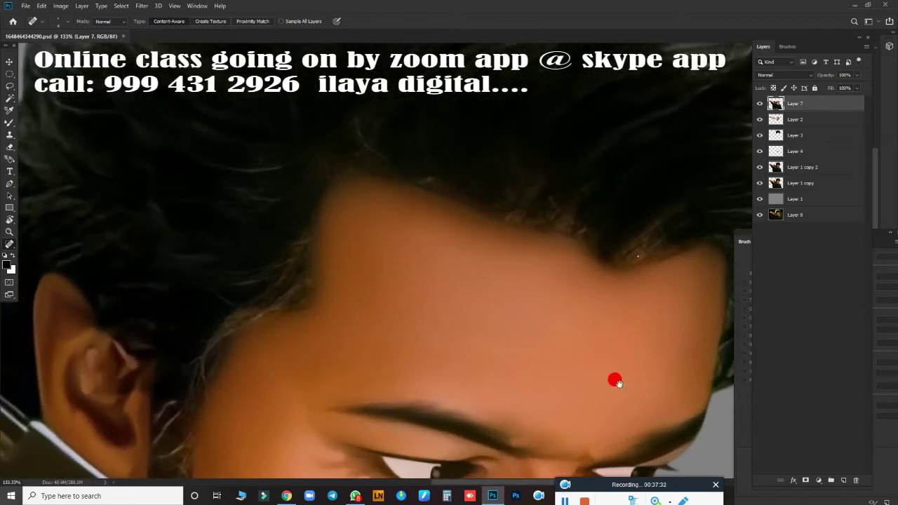
pyautogui.moveTo(615, 377); pyautogui.dragTo(516, 318)
pyautogui.press('e')
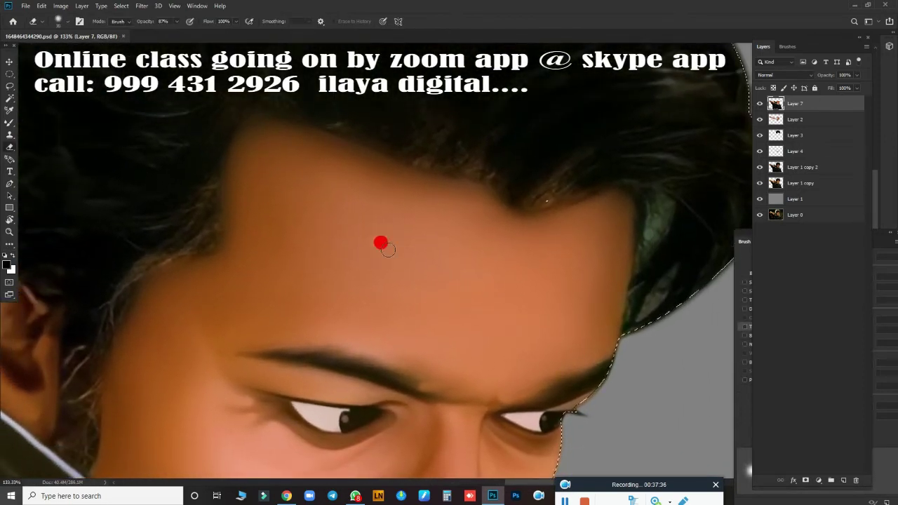
pyautogui.press(']')
pyautogui.moveTo(320, 110); pyautogui.dragTo(495, 160)
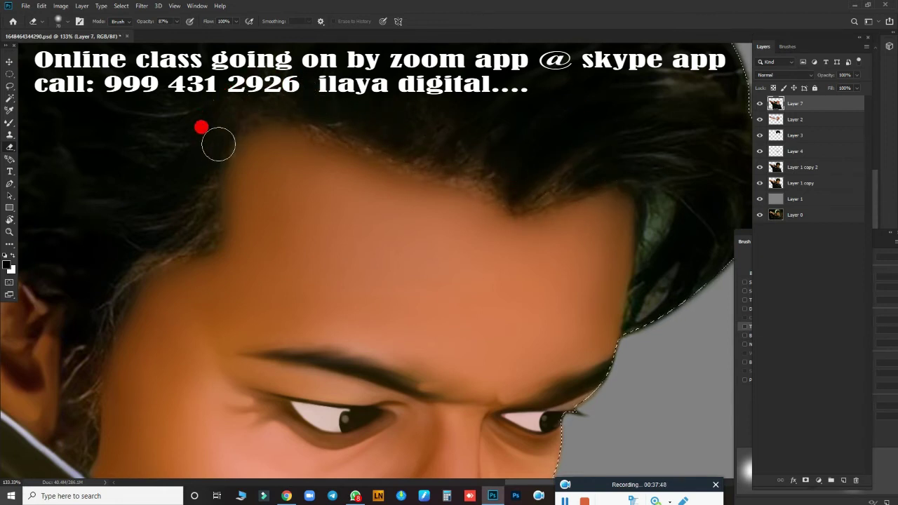
# Erase stray hair pixels along the forehead hairline and the hair edge beside the ear
pyautogui.moveTo(218, 144)
pyautogui.mouseDown()
pyautogui.moveTo(217, 206)
pyautogui.moveTo(387, 114)
pyautogui.mouseUp()
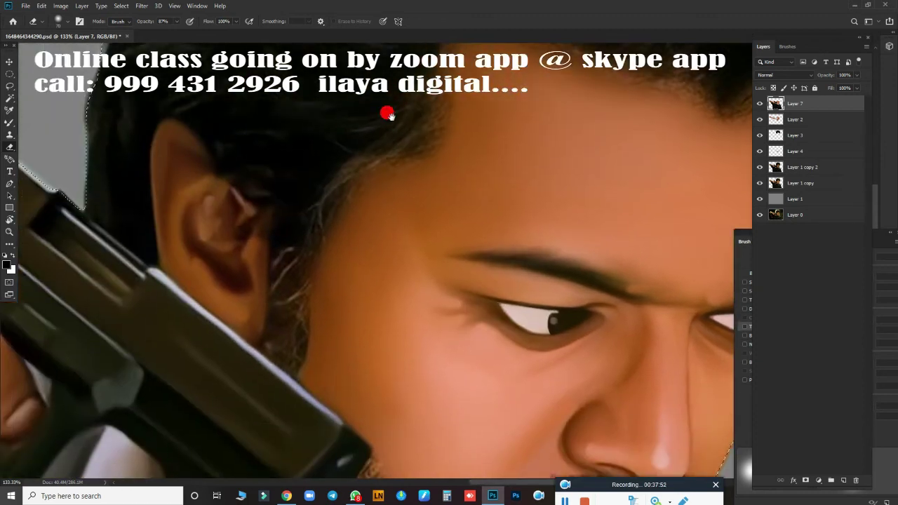
pyautogui.moveTo(299, 298)
pyautogui.mouseDown()
pyautogui.moveTo(300, 252)
pyautogui.moveTo(302, 283)
pyautogui.mouseUp()
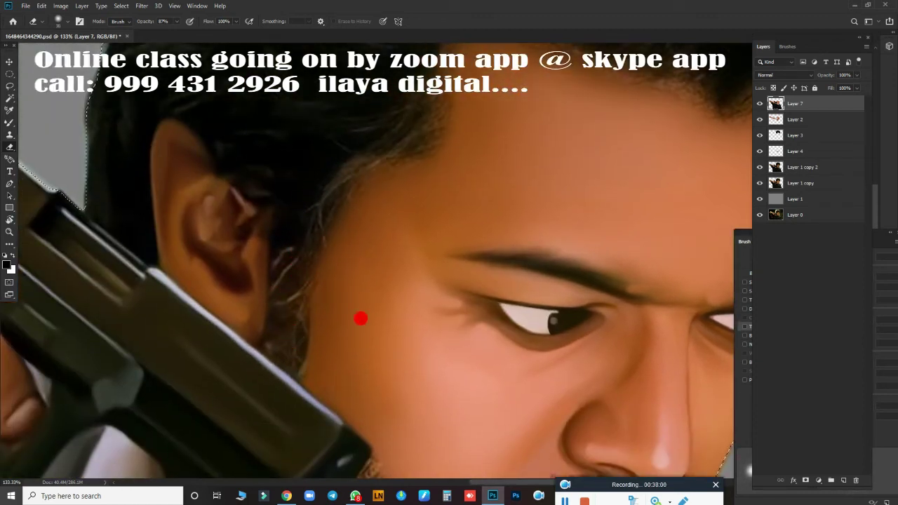
pyautogui.moveTo(361, 318)
pyautogui.mouseDown()
pyautogui.moveTo(245, 350)
pyautogui.moveTo(245, 461)
pyautogui.moveTo(296, 317)
pyautogui.moveTo(242, 225)
pyautogui.moveTo(229, 239)
pyautogui.mouseUp()
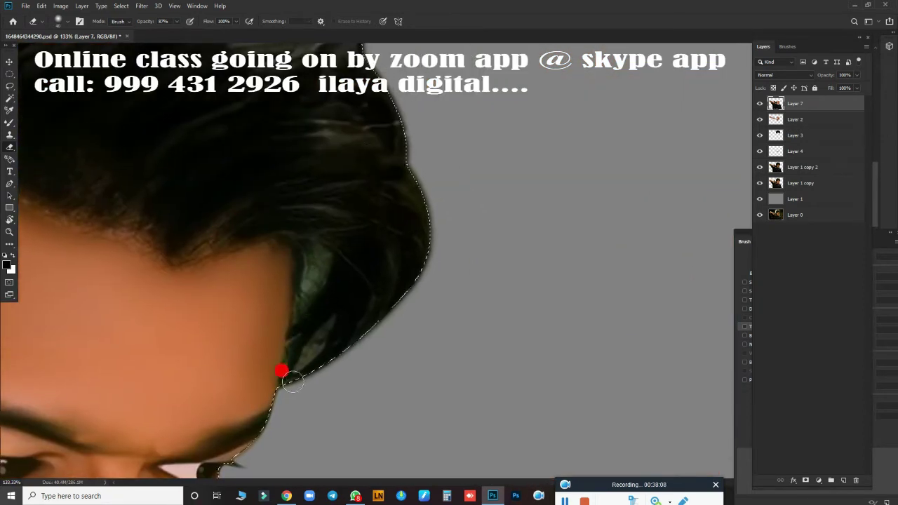
pyautogui.moveTo(293, 381)
pyautogui.mouseDown()
pyautogui.moveTo(330, 300)
pyautogui.moveTo(495, 307)
pyautogui.moveTo(434, 315)
pyautogui.moveTo(435, 246)
pyautogui.mouseUp()
# Add Layer 8 and smudge hair strands at the edge and near the forehead hairline
pyautogui.press('r')
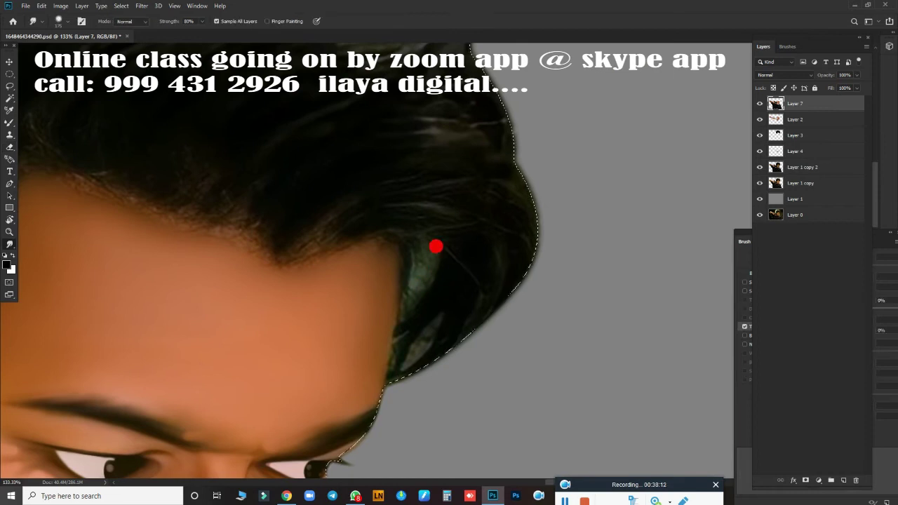
pyautogui.moveTo(476, 150); pyautogui.dragTo(386, 97)
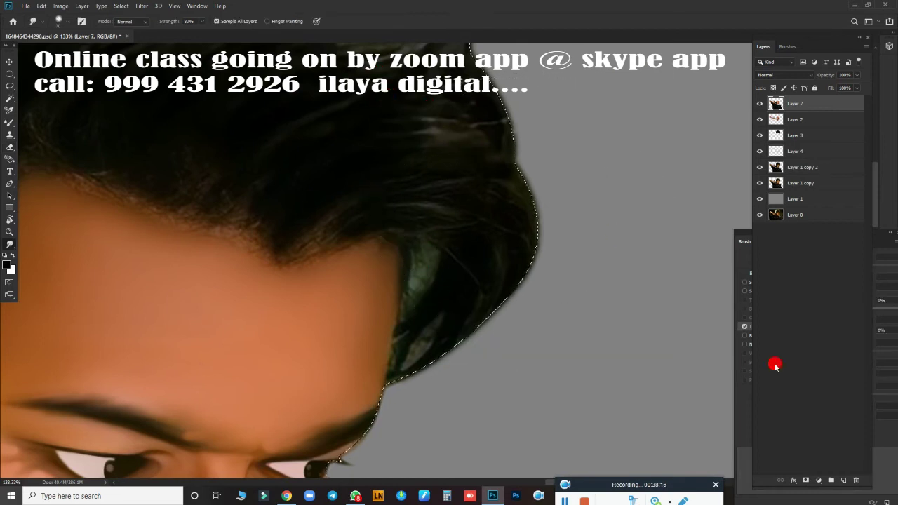
pyautogui.click(841, 481)
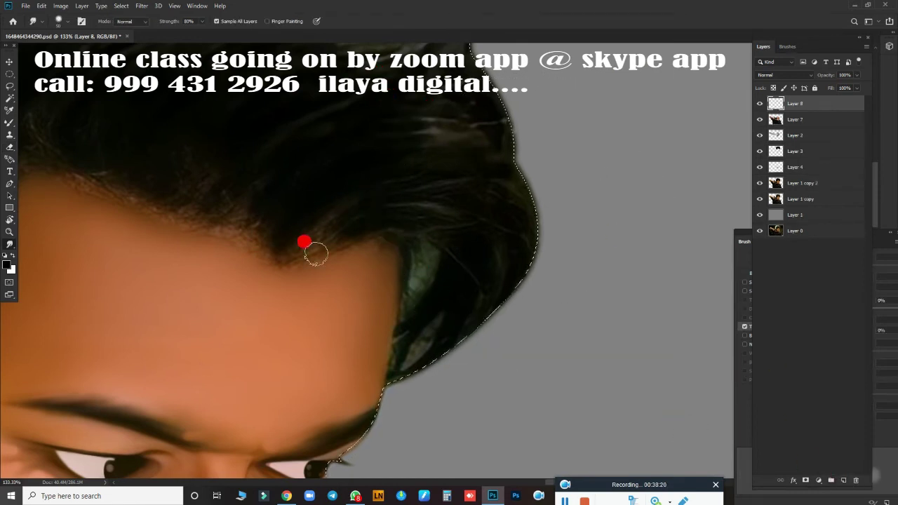
pyautogui.moveTo(383, 195)
pyautogui.mouseDown()
pyautogui.moveTo(357, 183)
pyautogui.moveTo(337, 202)
pyautogui.moveTo(427, 179)
pyautogui.mouseUp()
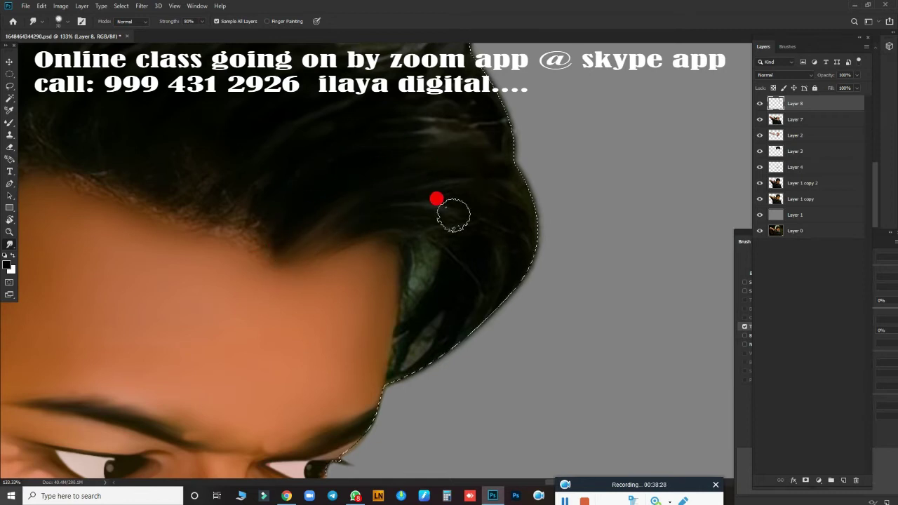
pyautogui.moveTo(453, 215)
pyautogui.mouseDown()
pyautogui.moveTo(467, 262)
pyautogui.moveTo(425, 176)
pyautogui.mouseUp()
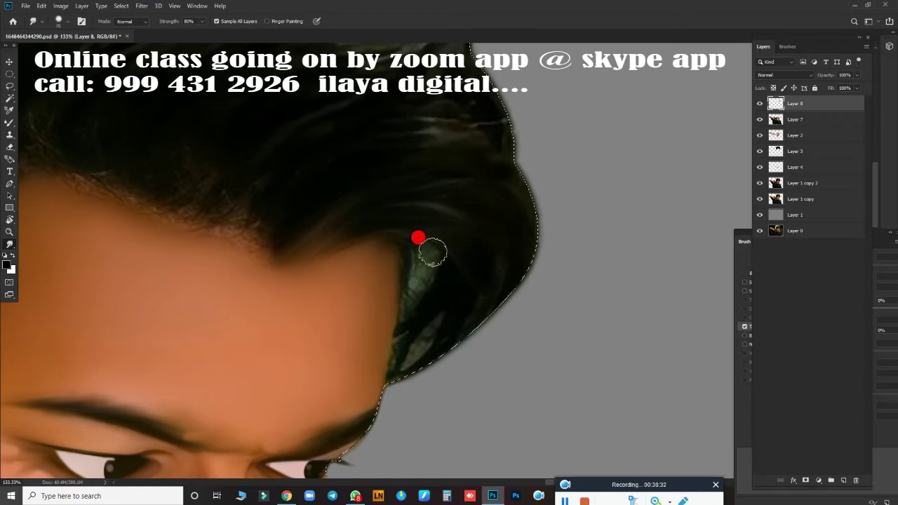
pyautogui.moveTo(417, 237); pyautogui.dragTo(374, 346)
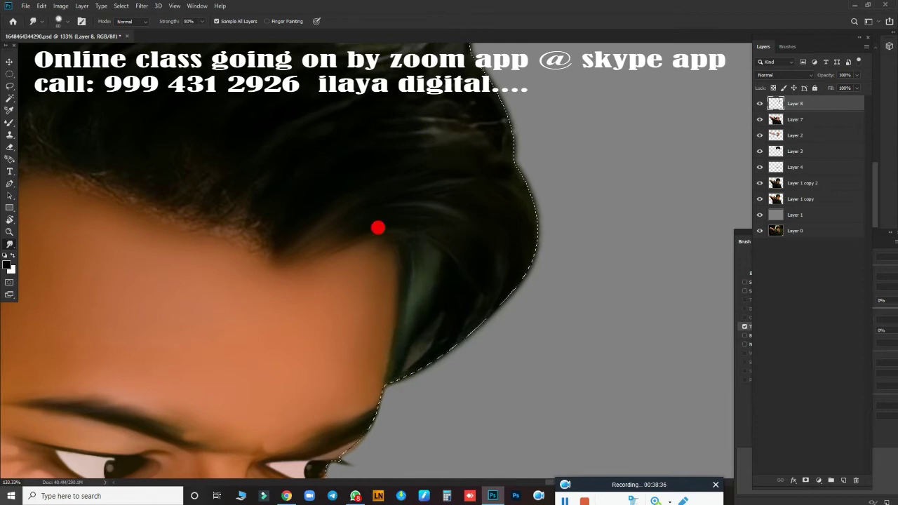
pyautogui.moveTo(404, 224); pyautogui.dragTo(398, 338)
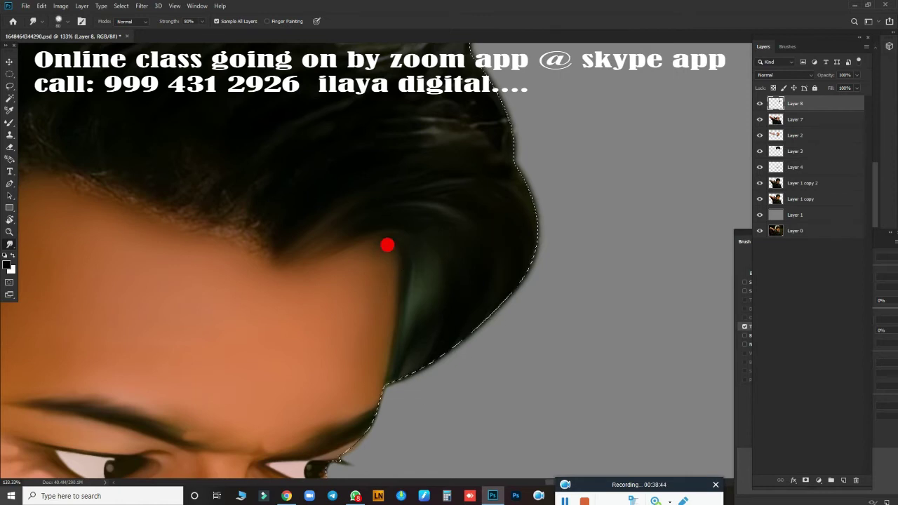
# Smear strands along the upper and right hair edges and pull wisps over the forehead
pyautogui.moveTo(386, 245); pyautogui.dragTo(363, 395)
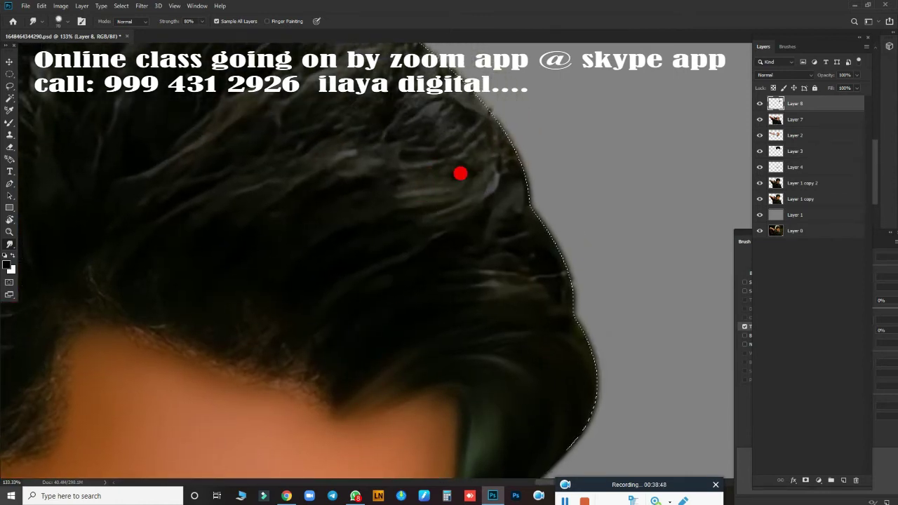
pyautogui.moveTo(460, 173)
pyautogui.mouseDown()
pyautogui.moveTo(431, 147)
pyautogui.moveTo(409, 66)
pyautogui.moveTo(423, 56)
pyautogui.moveTo(265, 245)
pyautogui.moveTo(315, 193)
pyautogui.moveTo(449, 144)
pyautogui.moveTo(350, 205)
pyautogui.moveTo(335, 249)
pyautogui.mouseUp()
pyautogui.moveTo(342, 285); pyautogui.dragTo(420, 298)
pyautogui.moveTo(421, 298)
pyautogui.mouseDown()
pyautogui.moveTo(350, 253)
pyautogui.moveTo(357, 199)
pyautogui.moveTo(379, 173)
pyautogui.moveTo(443, 230)
pyautogui.moveTo(400, 176)
pyautogui.moveTo(427, 159)
pyautogui.moveTo(357, 224)
pyautogui.moveTo(460, 249)
pyautogui.moveTo(400, 201)
pyautogui.moveTo(496, 198)
pyautogui.mouseUp()
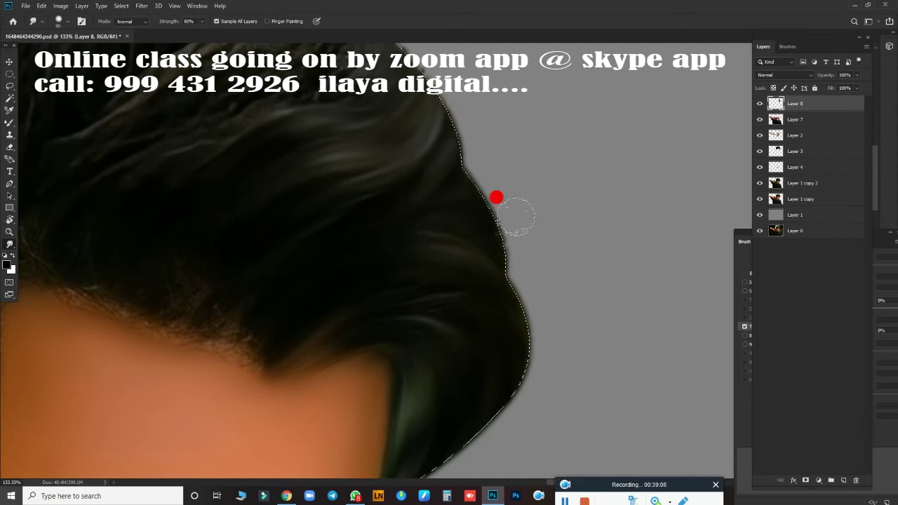
pyautogui.moveTo(409, 227)
pyautogui.mouseDown()
pyautogui.moveTo(475, 245)
pyautogui.moveTo(465, 276)
pyautogui.mouseUp()
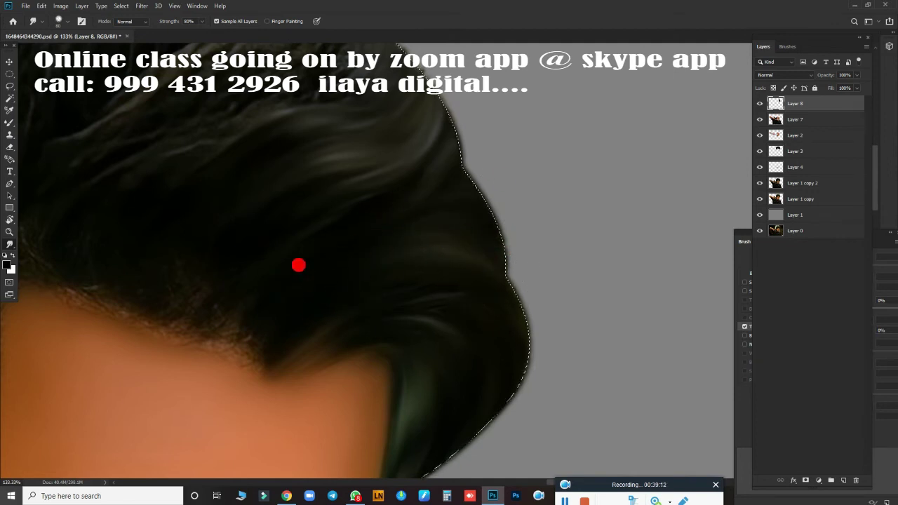
pyautogui.moveTo(298, 265)
pyautogui.mouseDown()
pyautogui.moveTo(543, 274)
pyautogui.moveTo(331, 192)
pyautogui.moveTo(305, 143)
pyautogui.mouseUp()
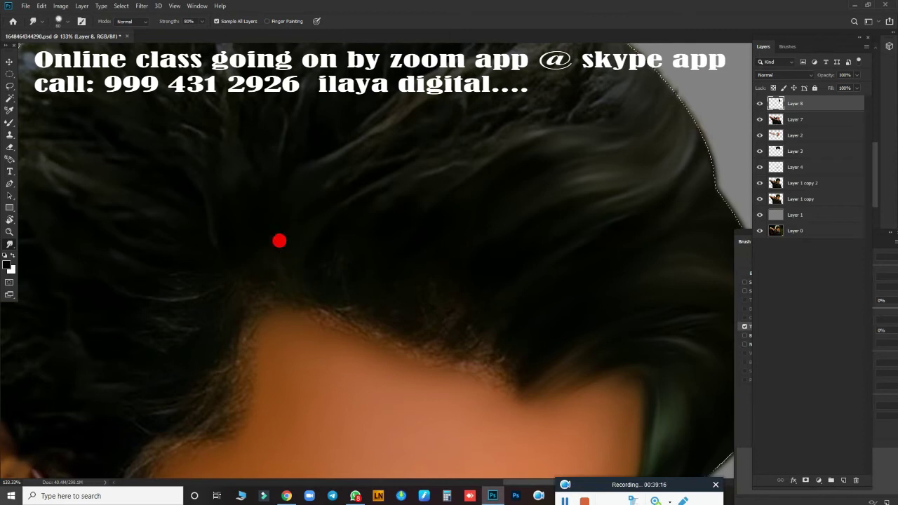
pyautogui.moveTo(299, 260)
pyautogui.mouseDown()
pyautogui.moveTo(325, 222)
pyautogui.moveTo(375, 257)
pyautogui.moveTo(427, 377)
pyautogui.moveTo(450, 311)
pyautogui.moveTo(505, 327)
pyautogui.mouseUp()
pyautogui.scroll(-5, 477, 311)
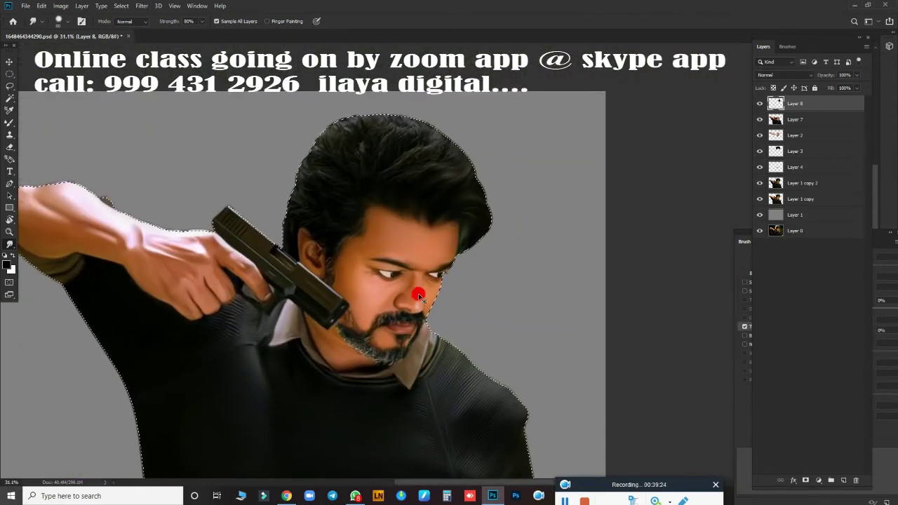
pyautogui.scroll(2, 425, 234)
pyautogui.scroll(3, 369, 408)
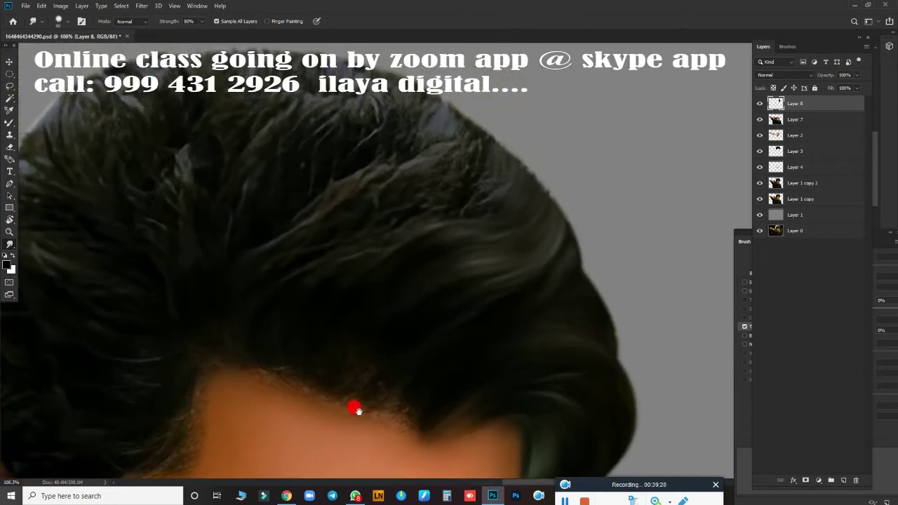
# Soften the top and top-left hairline strands, darkening the light ones
pyautogui.moveTo(356, 410); pyautogui.dragTo(358, 417)
pyautogui.moveTo(432, 164); pyautogui.dragTo(458, 155)
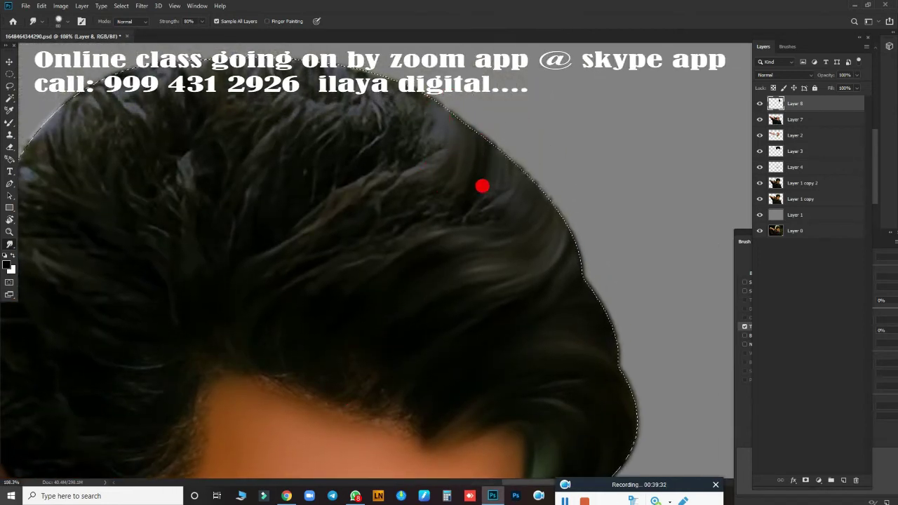
pyautogui.moveTo(482, 185)
pyautogui.mouseDown()
pyautogui.moveTo(442, 200)
pyautogui.moveTo(444, 150)
pyautogui.moveTo(417, 95)
pyautogui.moveTo(353, 153)
pyautogui.moveTo(419, 124)
pyautogui.moveTo(379, 146)
pyautogui.moveTo(220, 282)
pyautogui.moveTo(320, 215)
pyautogui.moveTo(395, 200)
pyautogui.moveTo(395, 217)
pyautogui.moveTo(364, 243)
pyautogui.mouseUp()
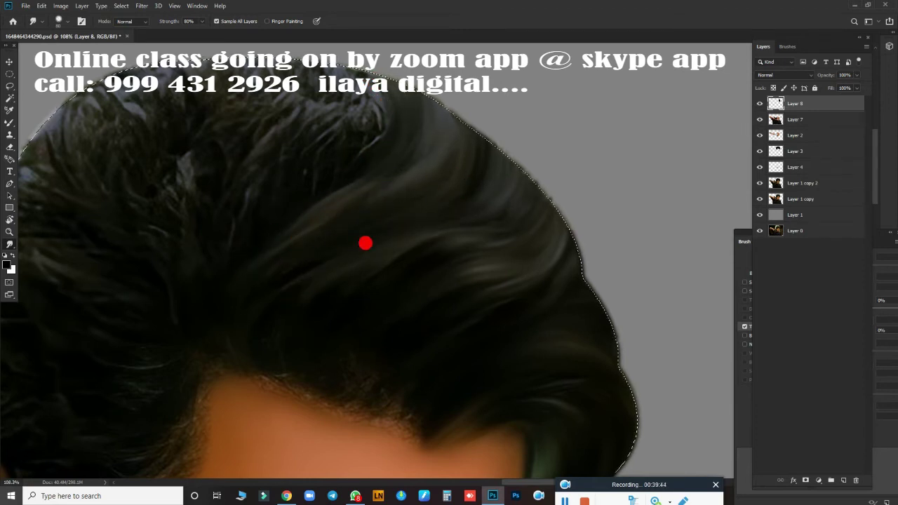
pyautogui.moveTo(349, 283); pyautogui.dragTo(400, 344)
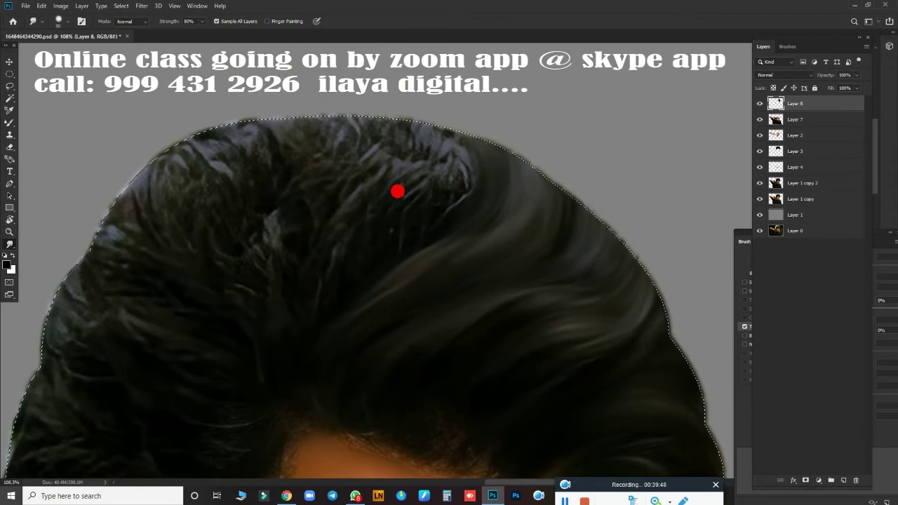
pyautogui.moveTo(397, 190)
pyautogui.mouseDown()
pyautogui.moveTo(407, 148)
pyautogui.moveTo(329, 186)
pyautogui.moveTo(287, 231)
pyautogui.moveTo(324, 227)
pyautogui.moveTo(425, 146)
pyautogui.moveTo(433, 164)
pyautogui.moveTo(448, 136)
pyautogui.mouseUp()
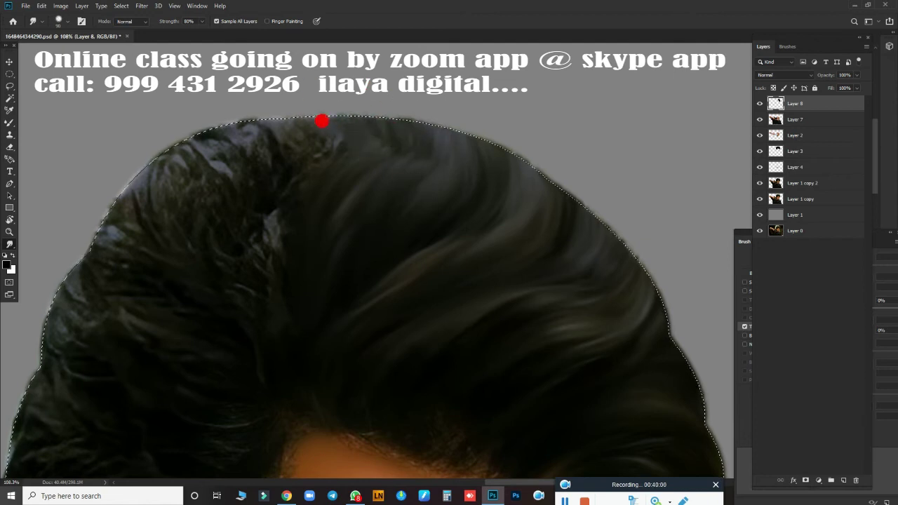
pyautogui.moveTo(210, 199)
pyautogui.mouseDown()
pyautogui.moveTo(238, 137)
pyautogui.moveTo(266, 131)
pyautogui.mouseUp()
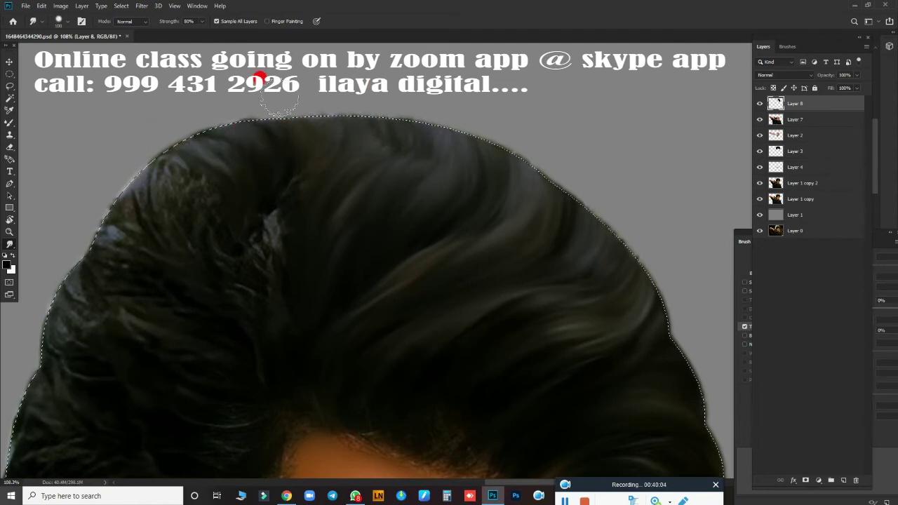
pyautogui.moveTo(259, 77)
pyautogui.mouseDown()
pyautogui.moveTo(136, 122)
pyautogui.moveTo(126, 140)
pyautogui.moveTo(190, 120)
pyautogui.moveTo(357, 146)
pyautogui.mouseUp()
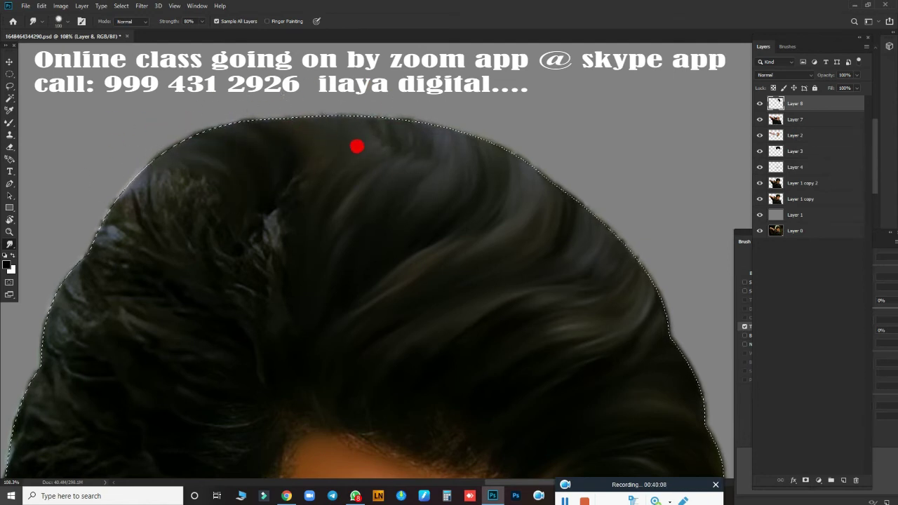
pyautogui.moveTo(363, 183)
pyautogui.mouseDown()
pyautogui.moveTo(269, 193)
pyautogui.moveTo(270, 257)
pyautogui.moveTo(248, 278)
pyautogui.mouseUp()
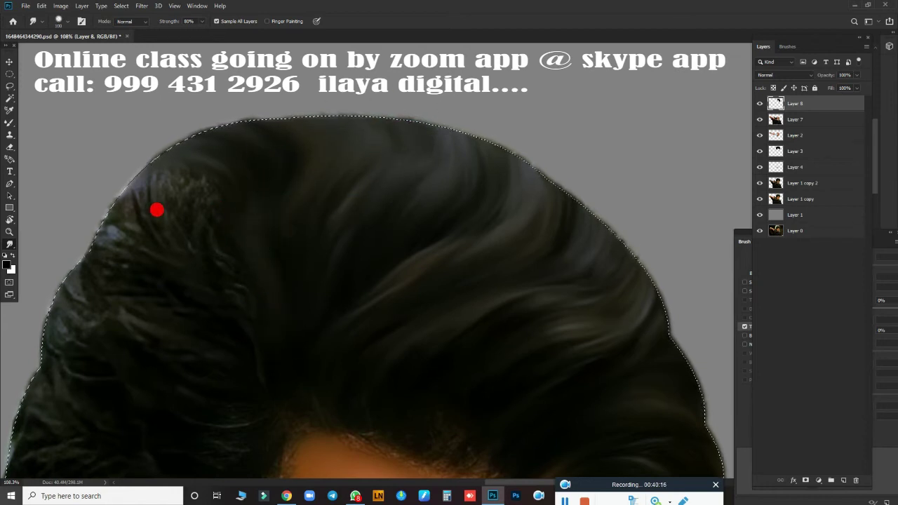
pyautogui.moveTo(156, 209)
pyautogui.mouseDown()
pyautogui.moveTo(168, 200)
pyautogui.moveTo(162, 145)
pyautogui.moveTo(102, 155)
pyautogui.mouseUp()
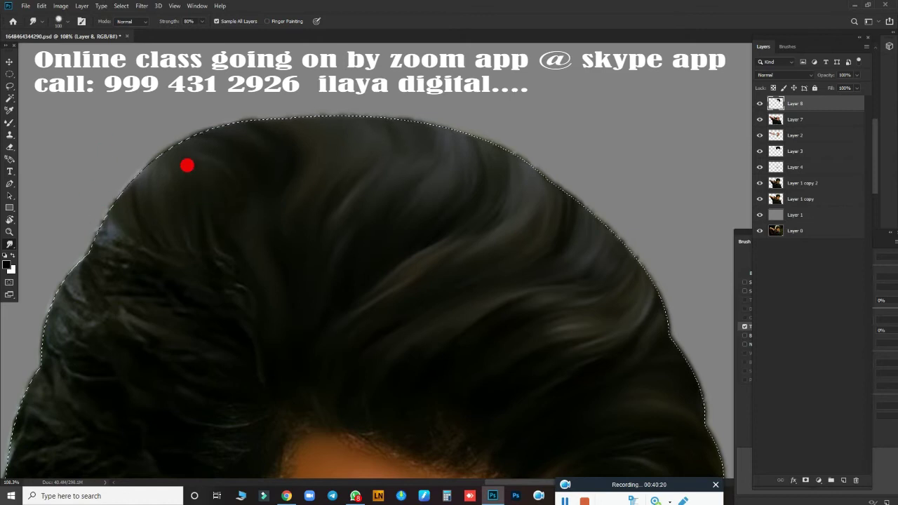
pyautogui.moveTo(216, 284)
pyautogui.mouseDown()
pyautogui.moveTo(88, 192)
pyautogui.moveTo(159, 202)
pyautogui.moveTo(561, 148)
pyautogui.moveTo(419, 264)
pyautogui.moveTo(501, 187)
pyautogui.mouseUp()
# Rotate the canvas and smudge the back hair edge toward the gun, darkening grey-white strands
pyautogui.press('r')
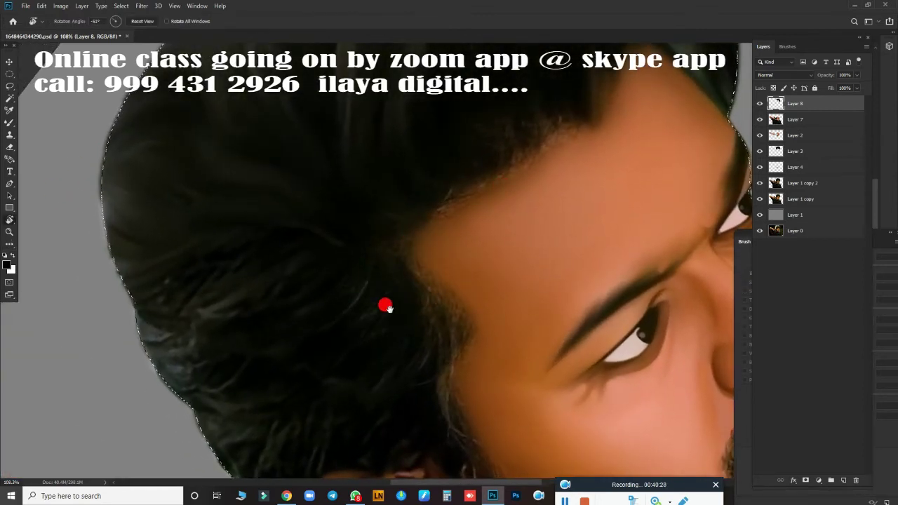
pyautogui.moveTo(385, 305); pyautogui.dragTo(338, 322)
pyautogui.press('r')
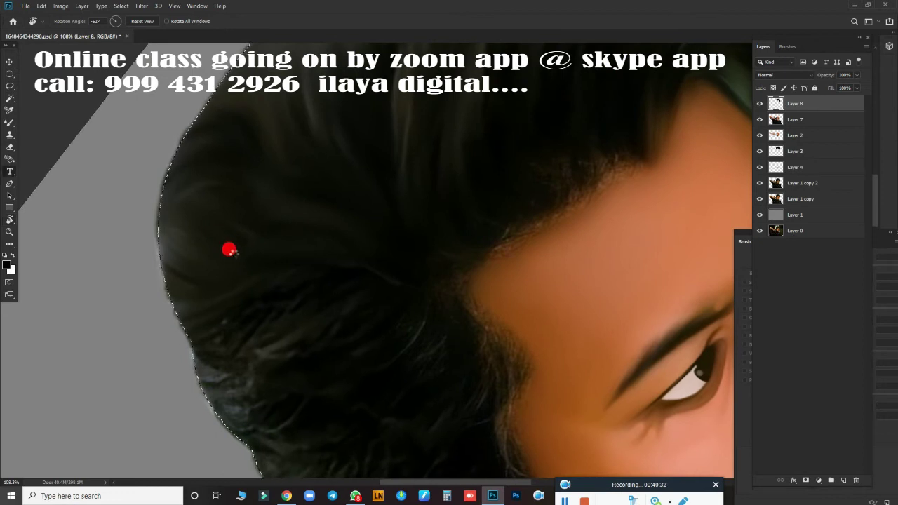
pyautogui.moveTo(198, 241); pyautogui.dragTo(170, 214)
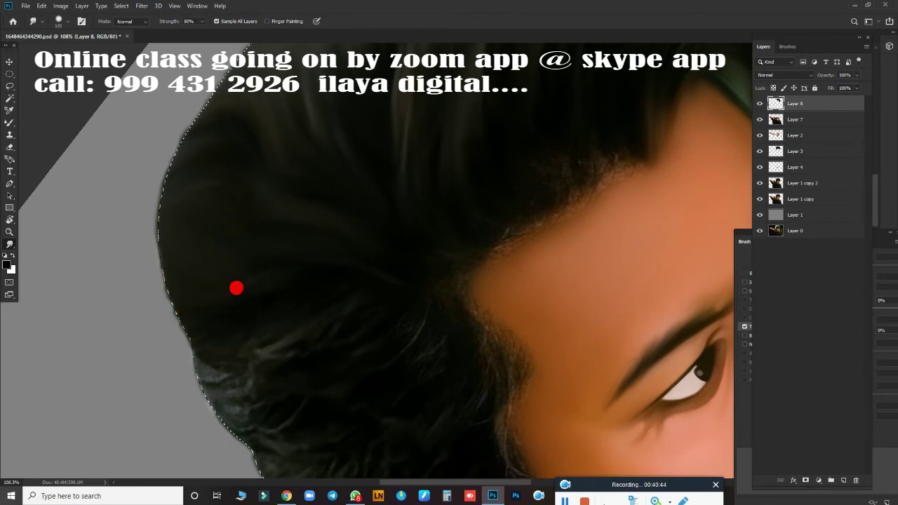
pyautogui.scroll(-5, 300, 411)
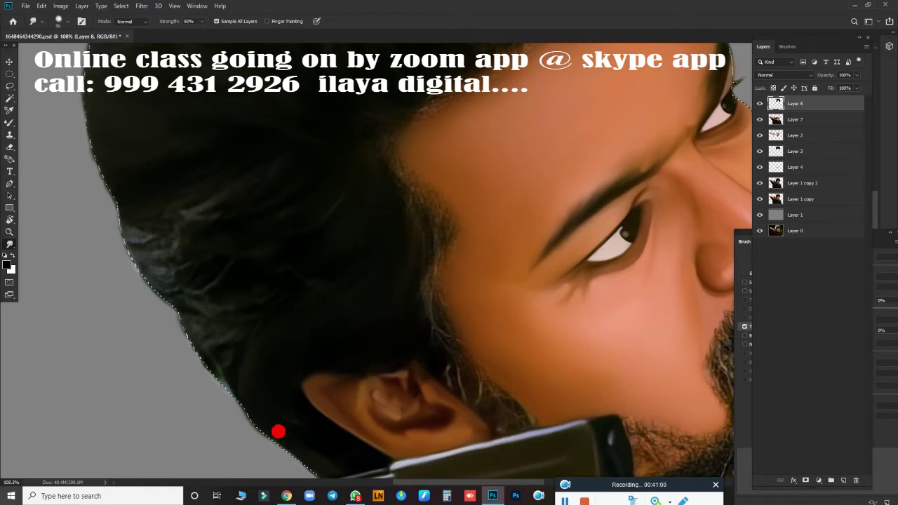
pyautogui.moveTo(263, 271); pyautogui.dragTo(95, 185)
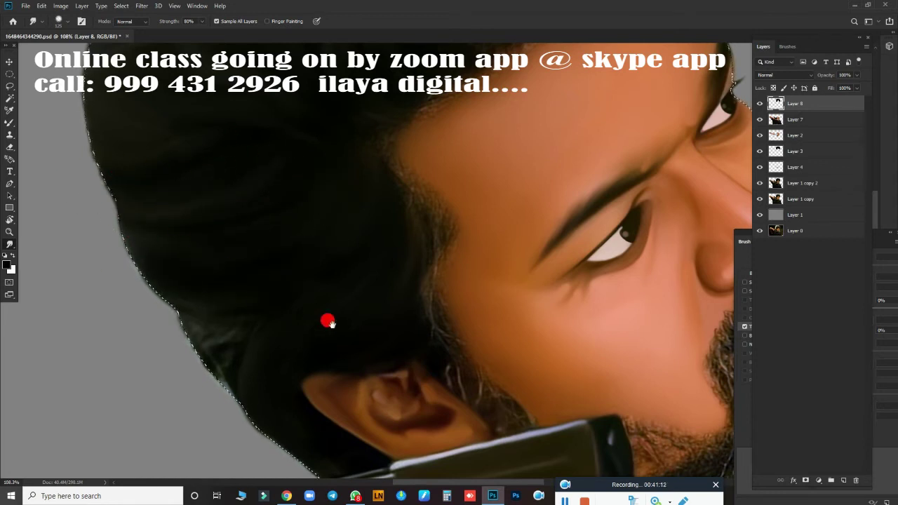
pyautogui.moveTo(327, 321); pyautogui.dragTo(392, 203)
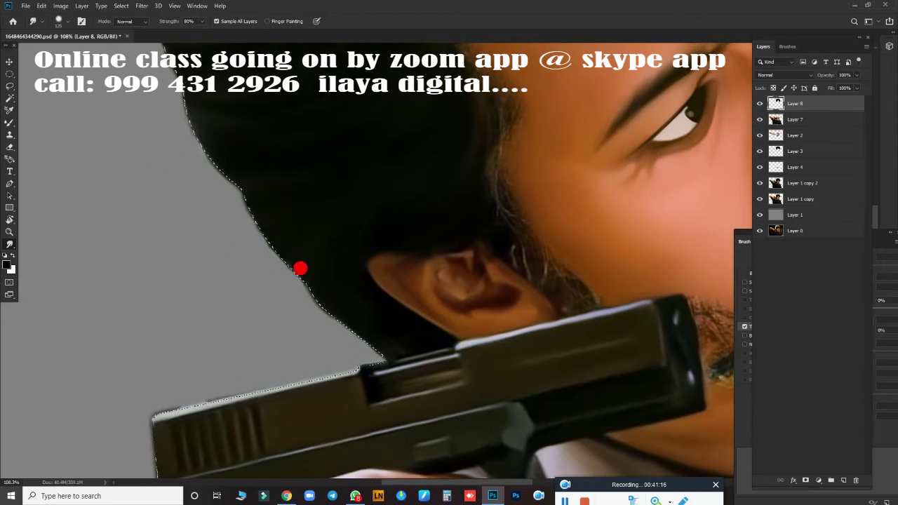
pyautogui.moveTo(300, 268)
pyautogui.mouseDown()
pyautogui.moveTo(334, 316)
pyautogui.moveTo(393, 334)
pyautogui.moveTo(363, 358)
pyautogui.moveTo(379, 344)
pyautogui.moveTo(374, 338)
pyautogui.mouseUp()
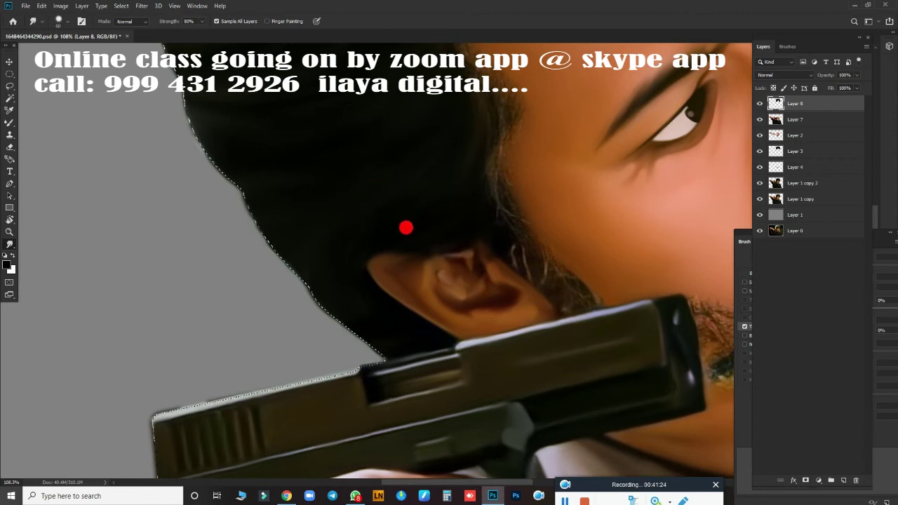
pyautogui.moveTo(399, 272); pyautogui.dragTo(201, 363)
# Zoom in and smudge the hair edge at the temple
pyautogui.scroll(2, 277, 311)
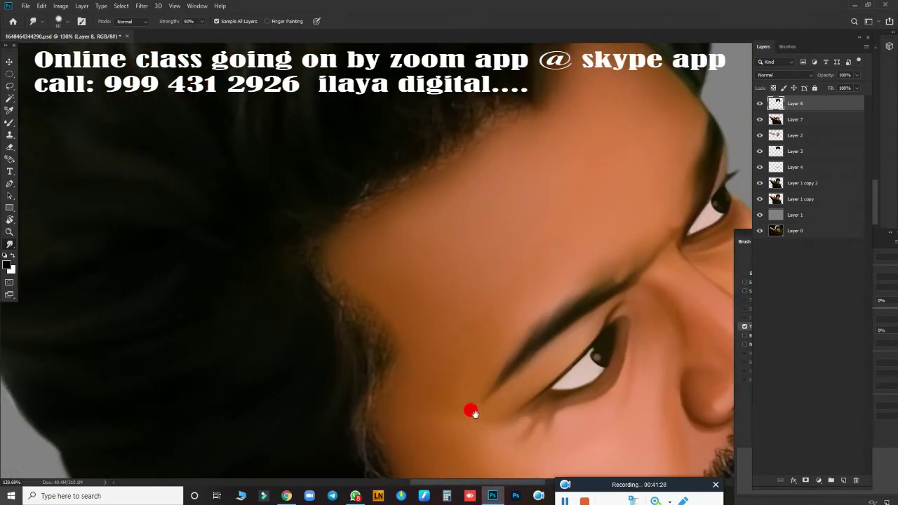
pyautogui.scroll(1, 411, 315)
pyautogui.scroll(1, 423, 326)
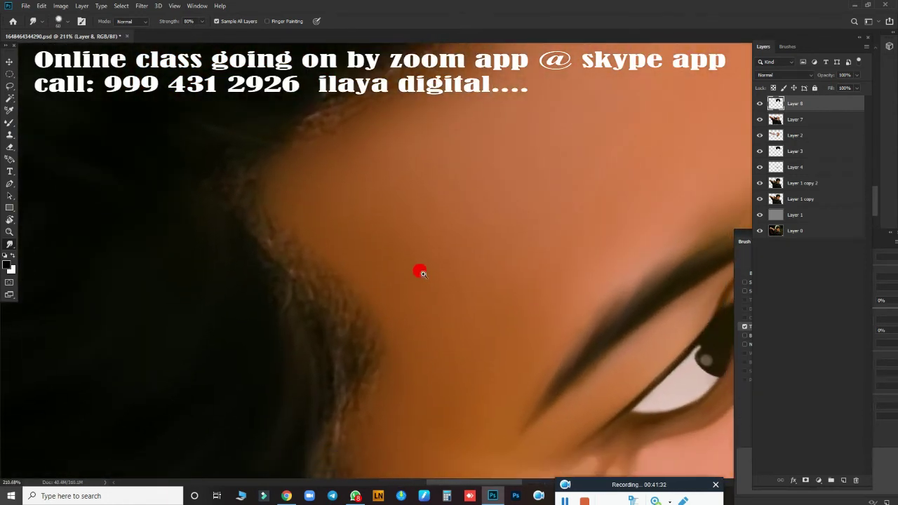
pyautogui.scroll(1, 428, 277)
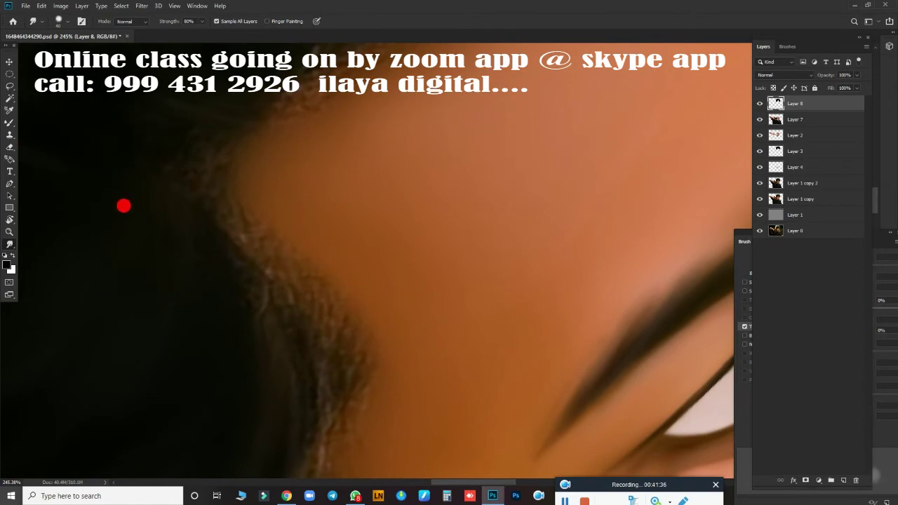
pyautogui.moveTo(226, 210); pyautogui.dragTo(324, 356)
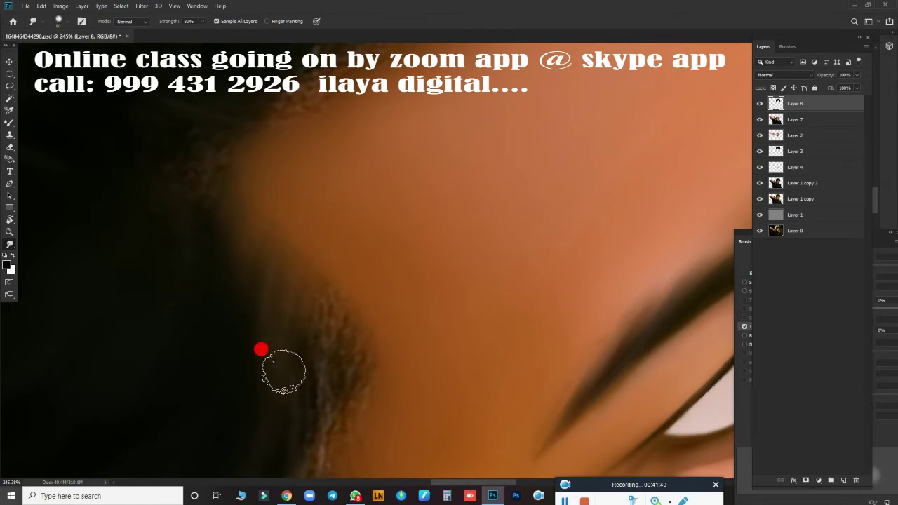
pyautogui.moveTo(277, 295); pyautogui.dragTo(393, 406)
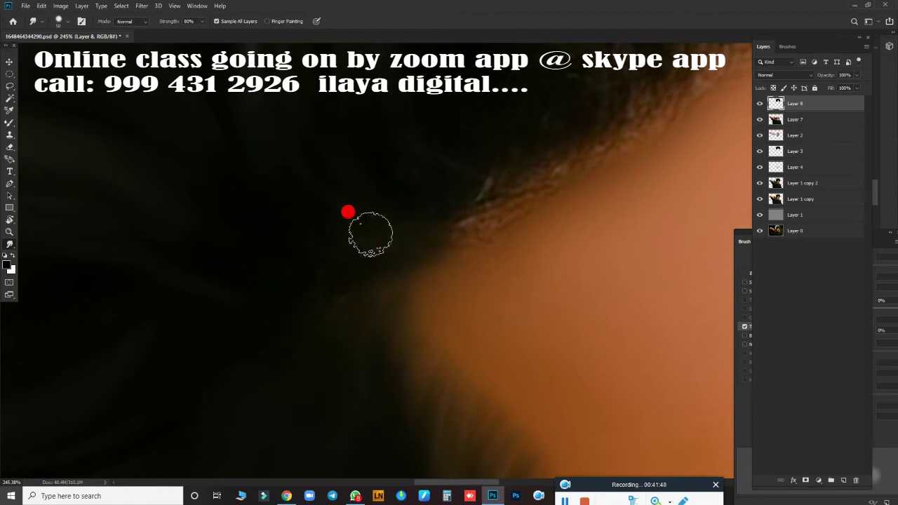
pyautogui.moveTo(397, 428); pyautogui.dragTo(376, 343)
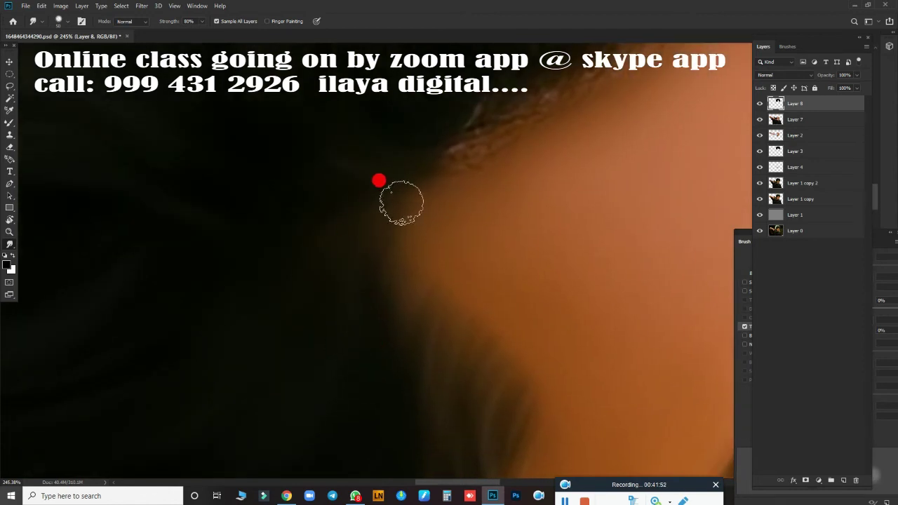
# Smooth the light sideburn strands above the ear into darker tone and soften the temple edge
pyautogui.moveTo(381, 266); pyautogui.dragTo(298, 256)
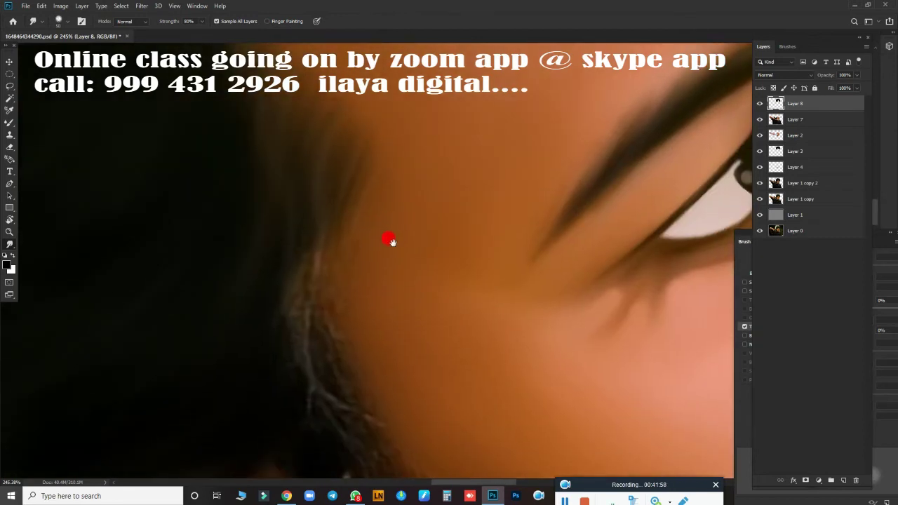
pyautogui.moveTo(366, 201); pyautogui.dragTo(391, 241)
pyautogui.moveTo(335, 185); pyautogui.dragTo(417, 242)
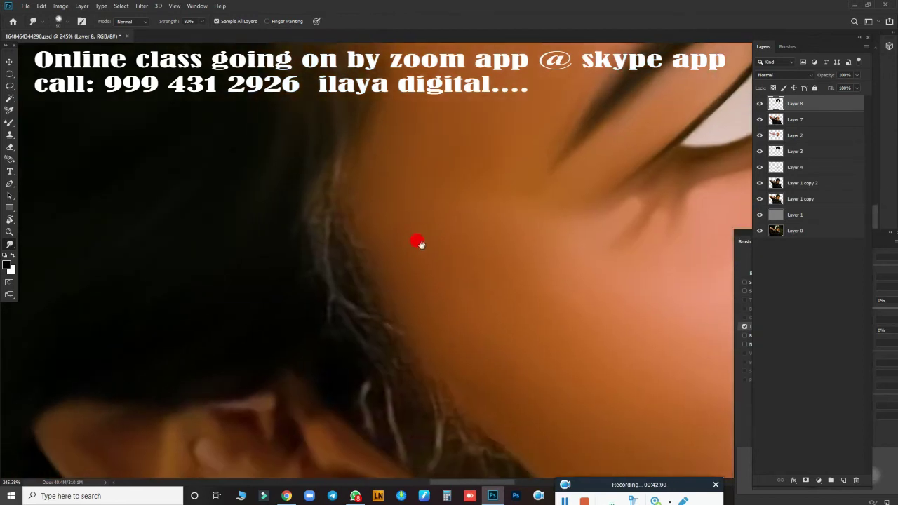
pyautogui.moveTo(294, 239)
pyautogui.mouseDown()
pyautogui.moveTo(331, 154)
pyautogui.moveTo(358, 306)
pyautogui.moveTo(337, 319)
pyautogui.mouseUp()
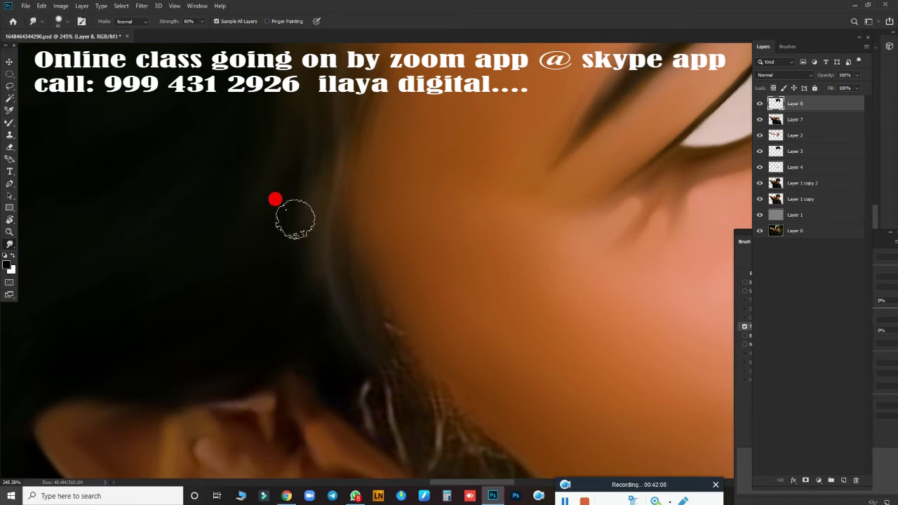
pyautogui.moveTo(393, 425)
pyautogui.mouseDown()
pyautogui.moveTo(295, 256)
pyautogui.moveTo(295, 283)
pyautogui.mouseUp()
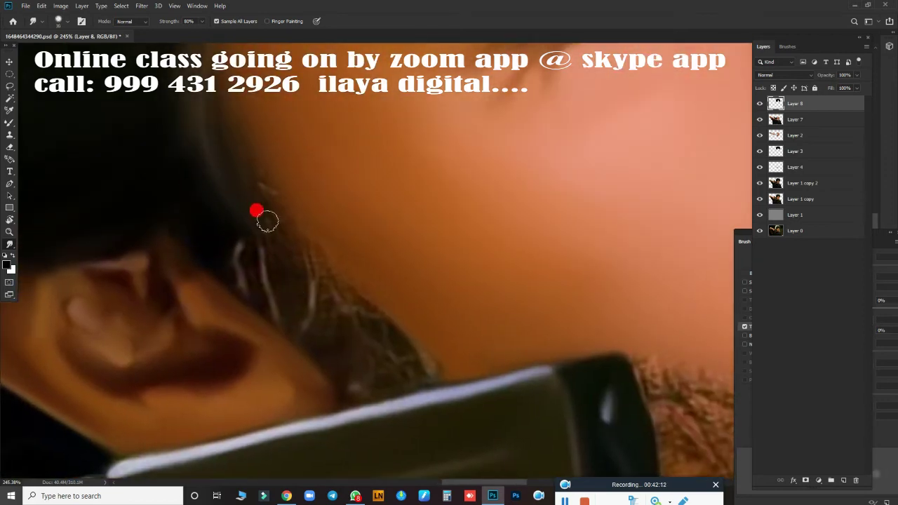
pyautogui.moveTo(326, 295)
pyautogui.mouseDown()
pyautogui.moveTo(385, 365)
pyautogui.moveTo(421, 350)
pyautogui.mouseUp()
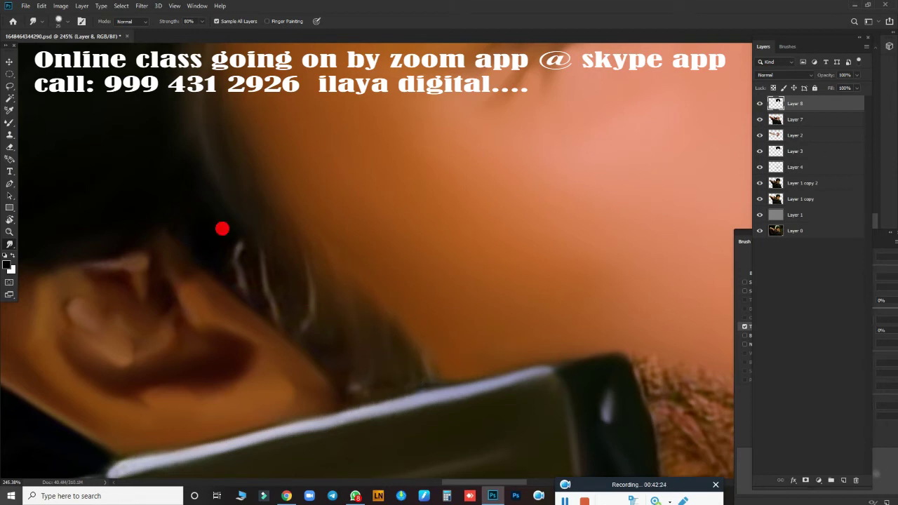
pyautogui.moveTo(223, 261); pyautogui.dragTo(202, 206)
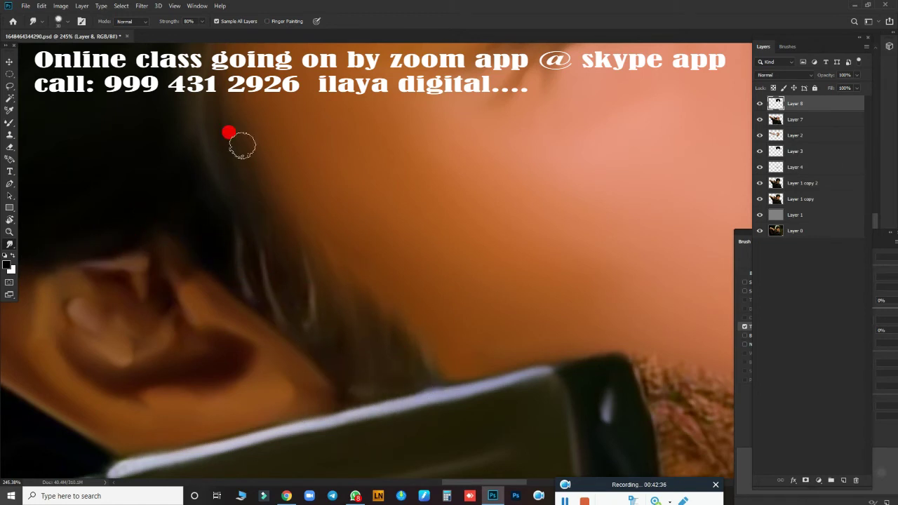
pyautogui.moveTo(501, 407); pyautogui.dragTo(232, 302)
# Reset the rotated view, zoom to the ear, and smudge its upper and inner edges
pyautogui.press('j')
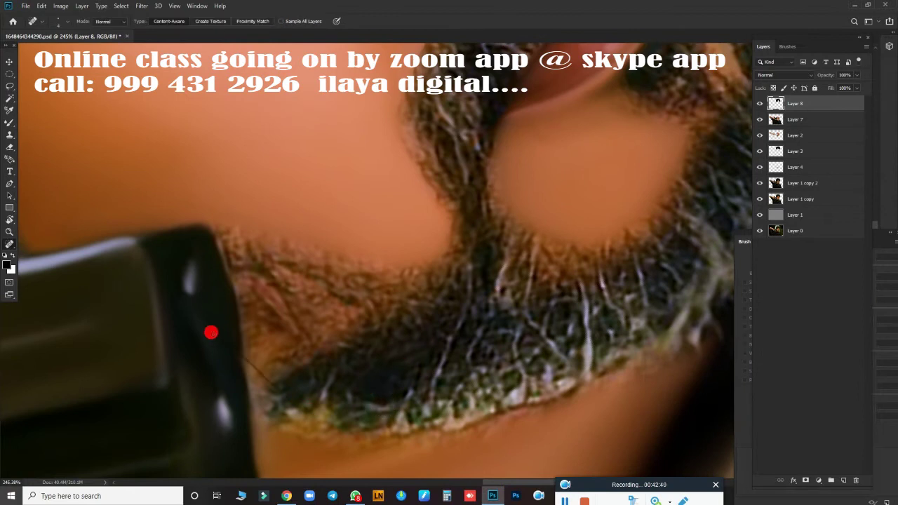
pyautogui.press('r')
pyautogui.moveTo(300, 287); pyautogui.dragTo(378, 331)
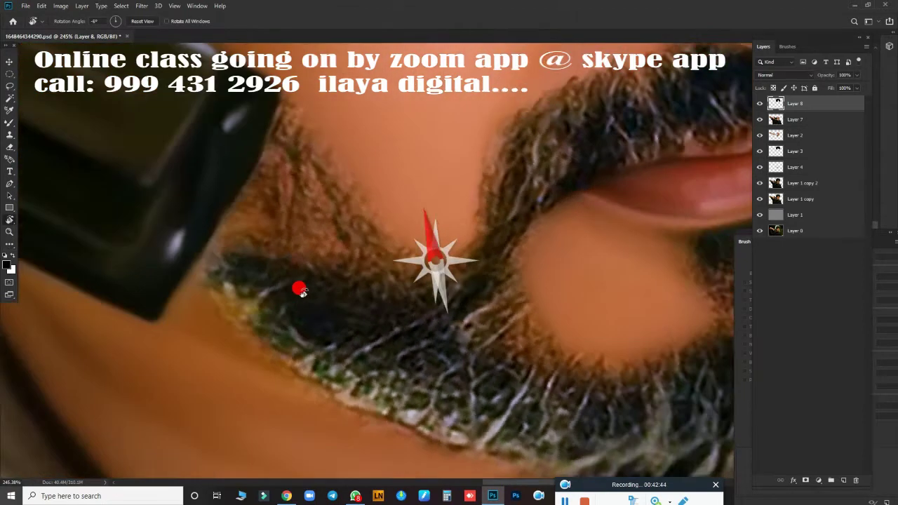
pyautogui.hotkey('ctrl', '0')
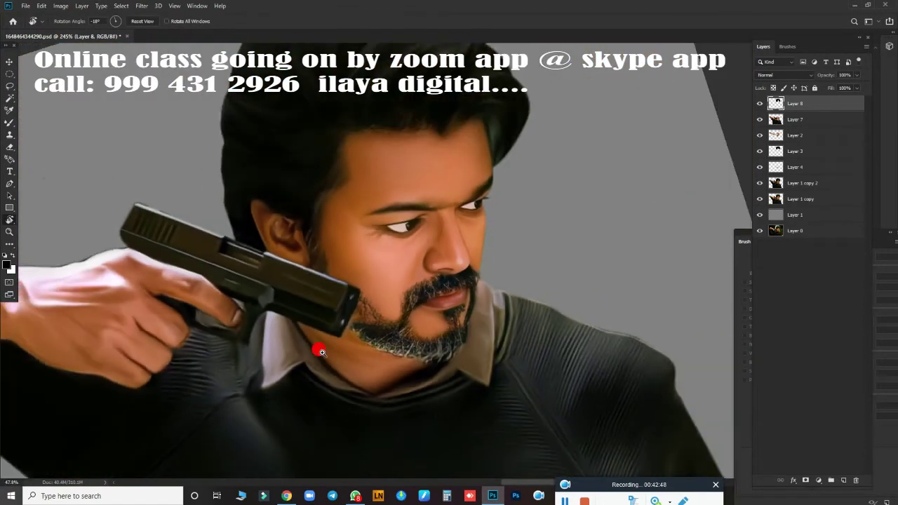
pyautogui.scroll(5, 329, 349)
pyautogui.moveTo(354, 352); pyautogui.dragTo(329, 281)
pyautogui.press('r')
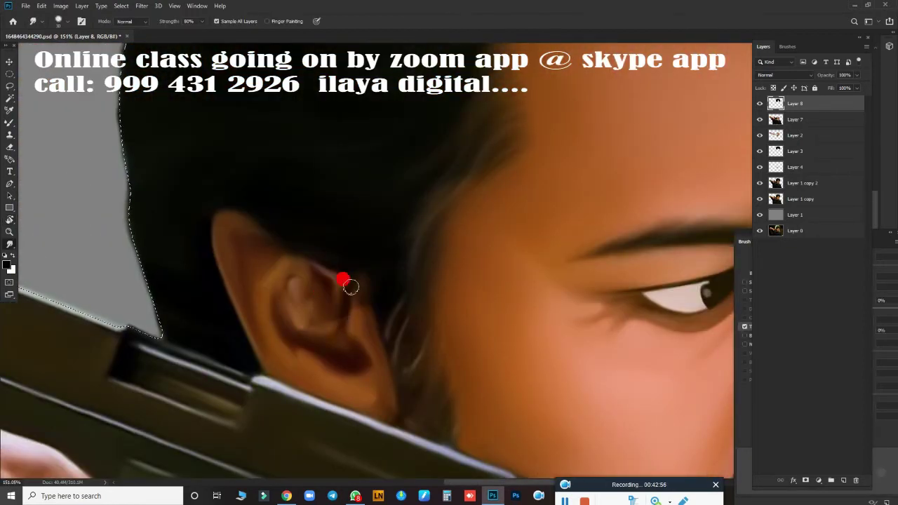
pyautogui.moveTo(351, 287)
pyautogui.mouseDown()
pyautogui.moveTo(299, 248)
pyautogui.moveTo(347, 277)
pyautogui.mouseUp()
pyautogui.moveTo(378, 306); pyautogui.dragTo(346, 291)
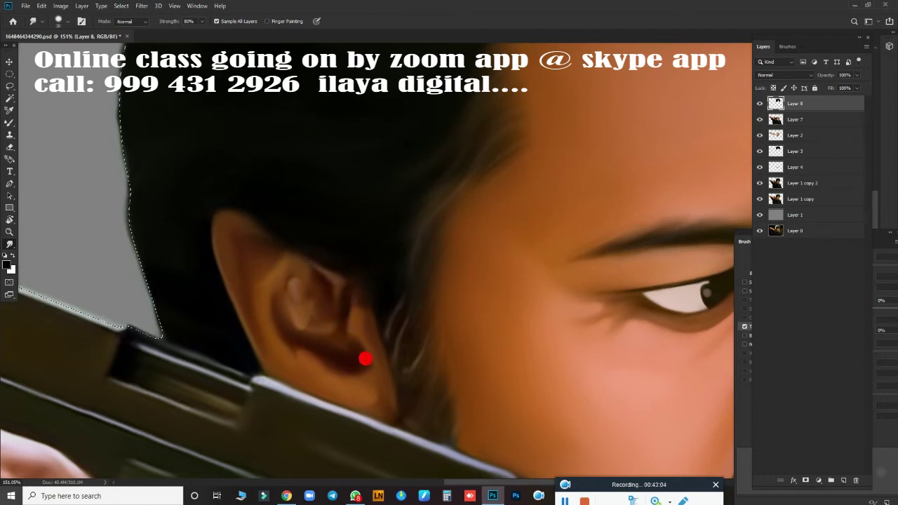
# Pan and zoom across the face to bring the forehead hairline into view
pyautogui.moveTo(365, 359); pyautogui.dragTo(263, 289)
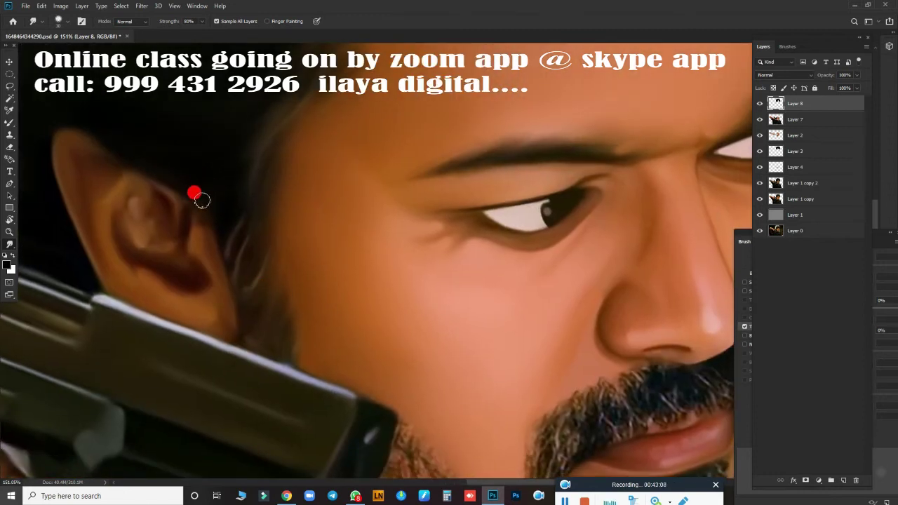
pyautogui.scroll(-2, 281, 320)
pyautogui.scroll(-1, 395, 325)
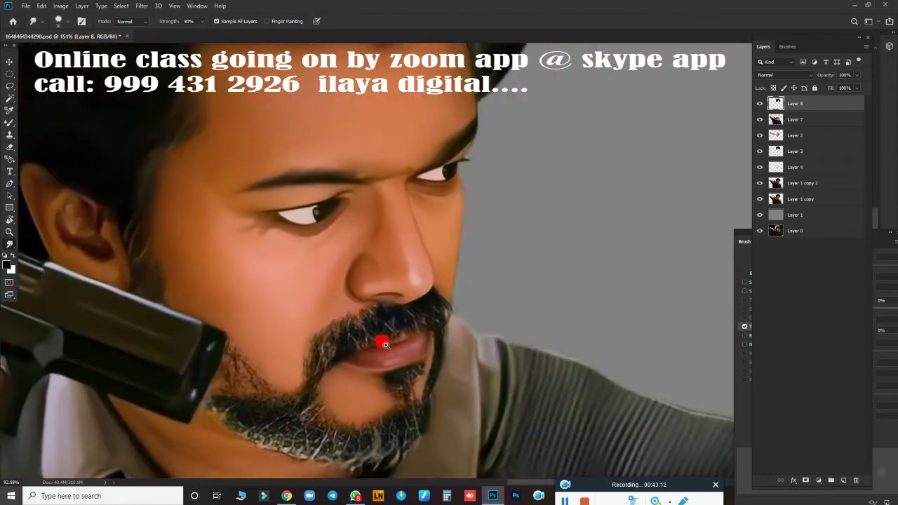
pyautogui.scroll(-1, 381, 341)
pyautogui.scroll(2, 373, 295)
pyautogui.scroll(2, 333, 183)
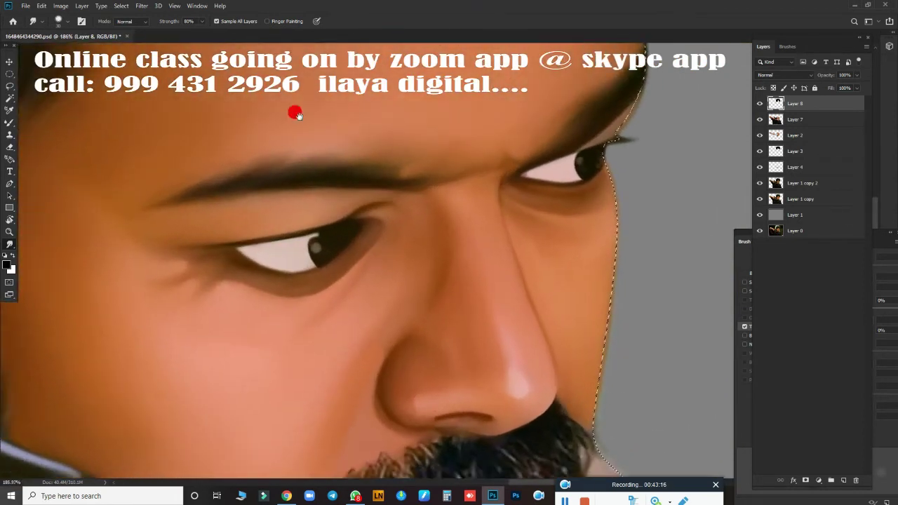
pyautogui.moveTo(295, 114); pyautogui.dragTo(370, 373)
pyautogui.scroll(-1, 370, 374)
pyautogui.scroll(-1, 415, 371)
pyautogui.scroll(-1, 441, 381)
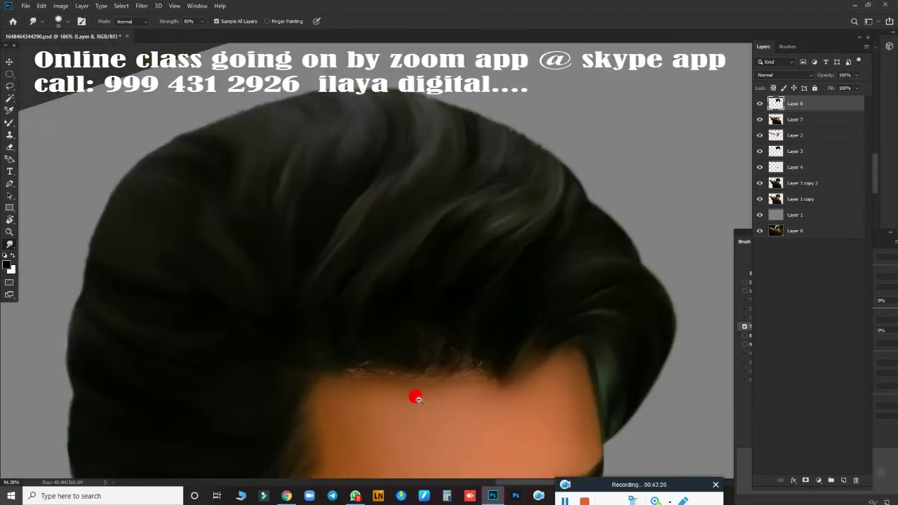
pyautogui.scroll(2, 415, 395)
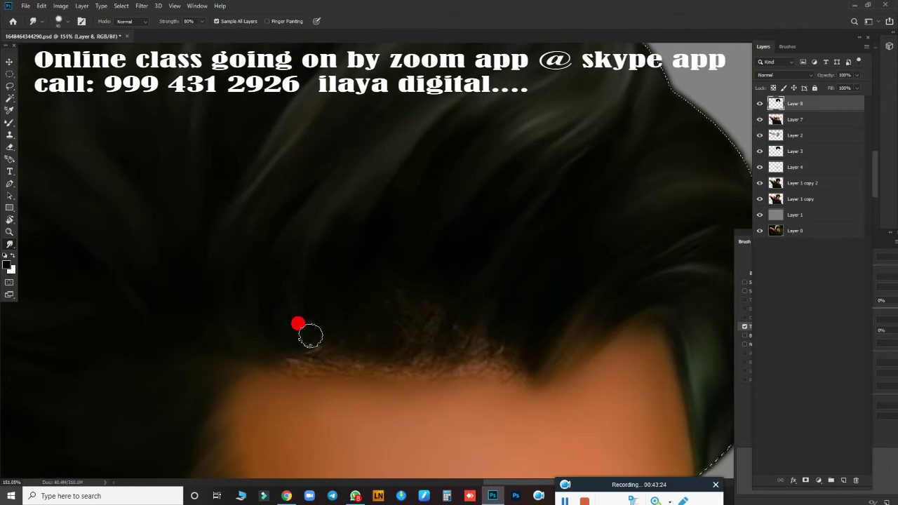
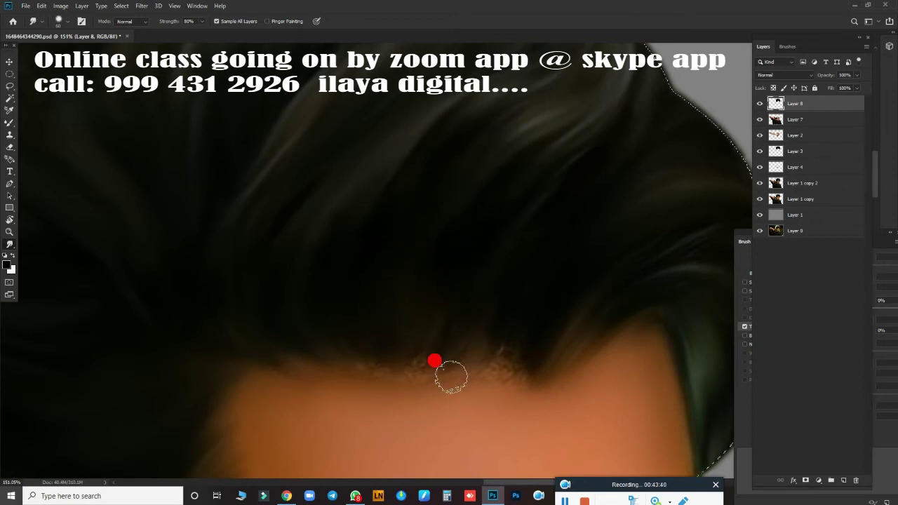
# Smudge the dark hair above the forehead down into the hairline, blending skin tone upward
pyautogui.moveTo(434, 361); pyautogui.dragTo(499, 306)
pyautogui.moveTo(529, 347); pyautogui.dragTo(463, 309)
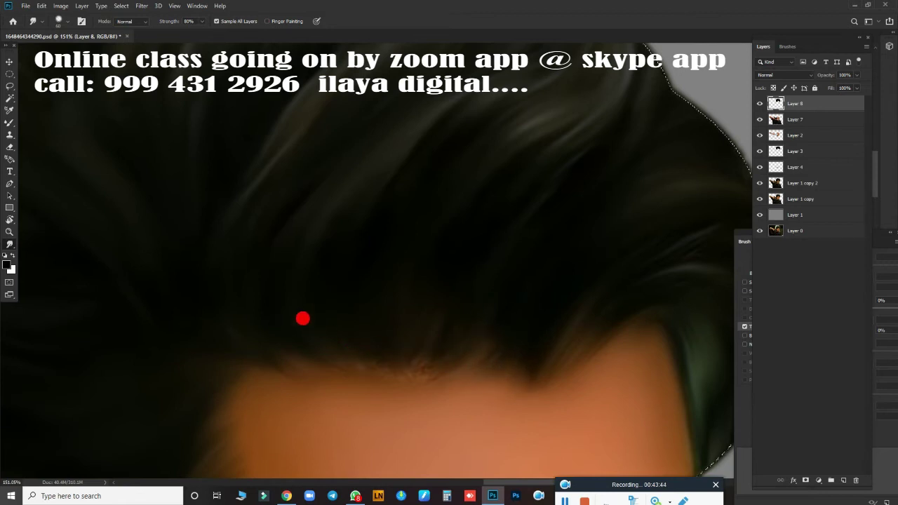
pyautogui.moveTo(472, 332); pyautogui.dragTo(369, 319)
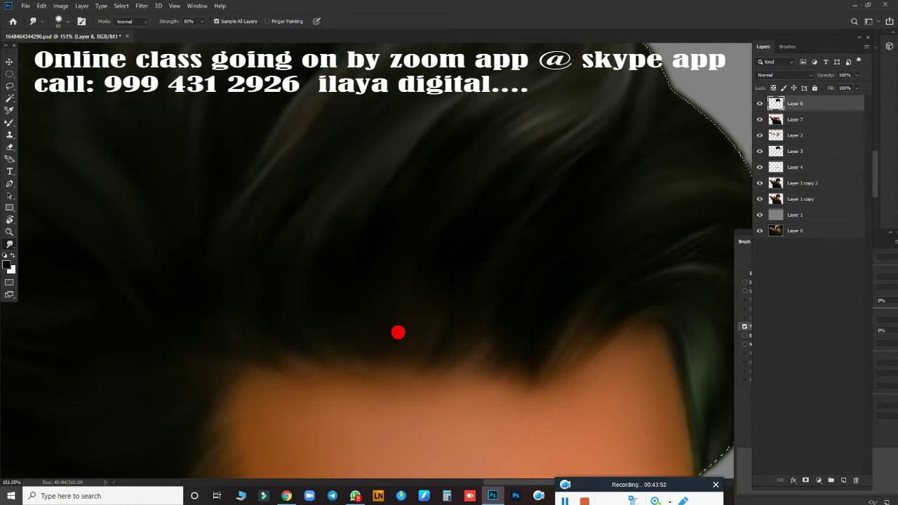
pyautogui.moveTo(406, 299); pyautogui.dragTo(370, 367)
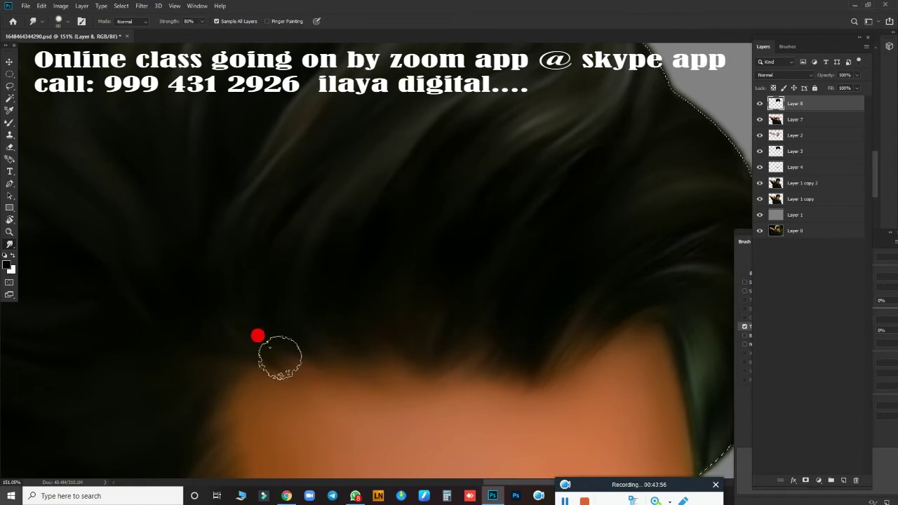
pyautogui.moveTo(282, 379); pyautogui.dragTo(412, 401)
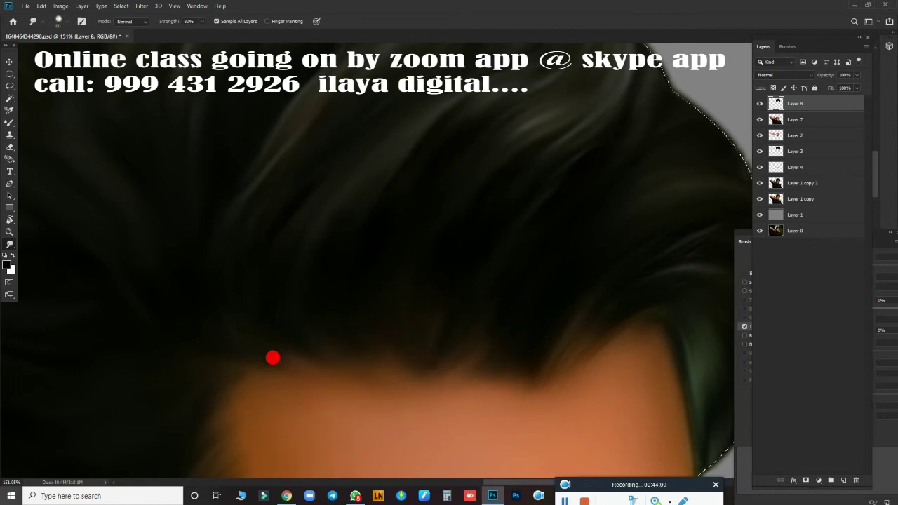
# Soften the full forehead hairline into the hair with long horizontal smudge strokes
pyautogui.hotkey('ctrl', '0')
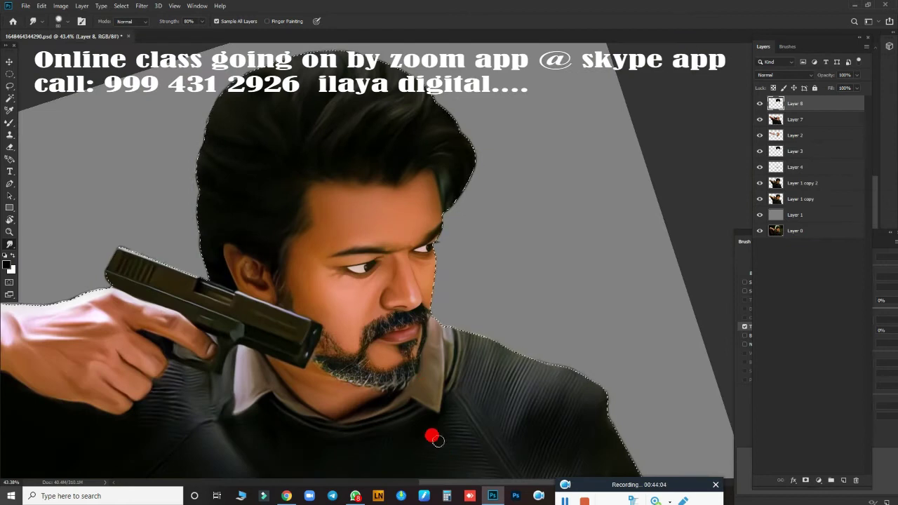
pyautogui.scroll(3, 365, 263)
pyautogui.scroll(3, 379, 249)
pyautogui.scroll(2, 337, 252)
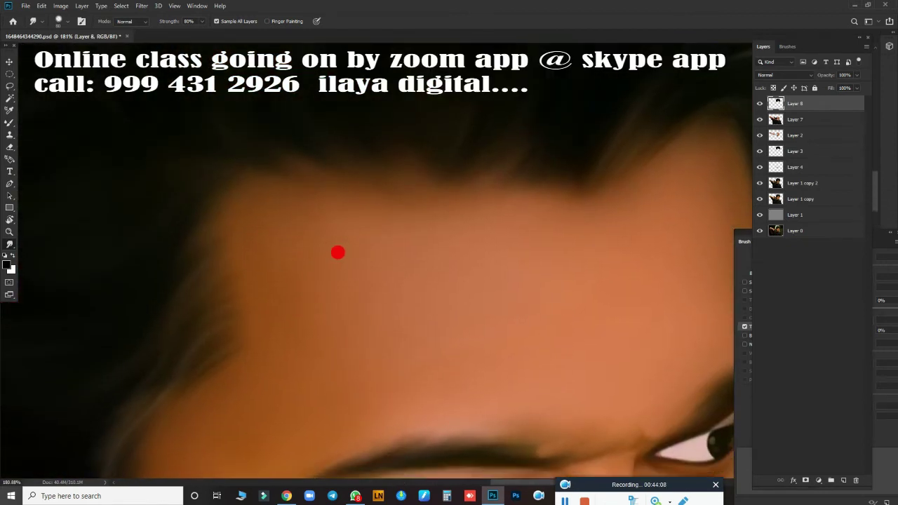
pyautogui.moveTo(277, 192)
pyautogui.mouseDown()
pyautogui.moveTo(511, 203)
pyautogui.moveTo(317, 178)
pyautogui.moveTo(373, 183)
pyautogui.moveTo(312, 197)
pyautogui.moveTo(344, 173)
pyautogui.moveTo(567, 204)
pyautogui.moveTo(489, 196)
pyautogui.moveTo(529, 208)
pyautogui.mouseUp()
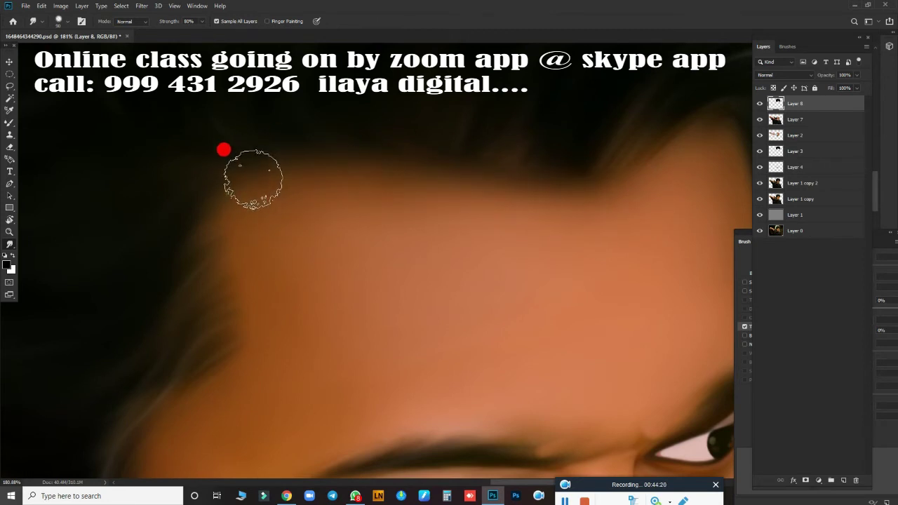
pyautogui.scroll(3, 225, 265)
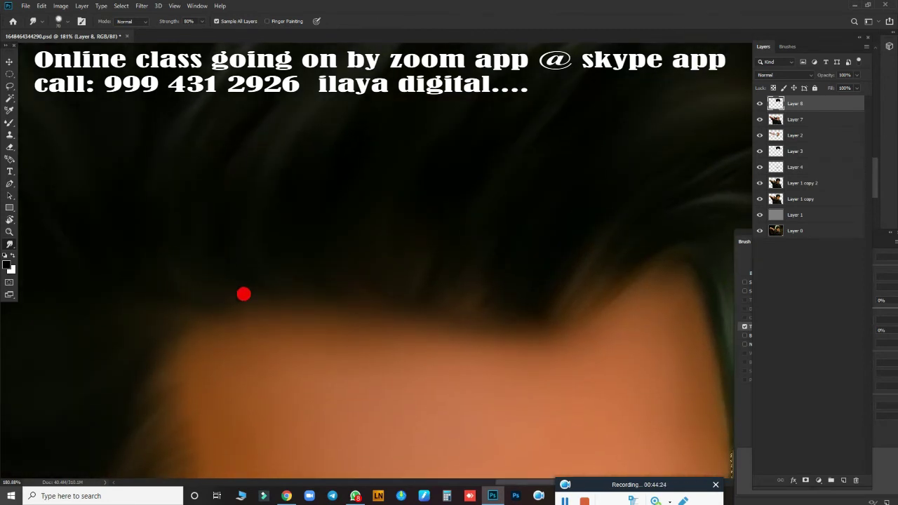
pyautogui.moveTo(265, 316)
pyautogui.mouseDown()
pyautogui.moveTo(371, 245)
pyautogui.moveTo(461, 212)
pyautogui.moveTo(546, 329)
pyautogui.mouseUp()
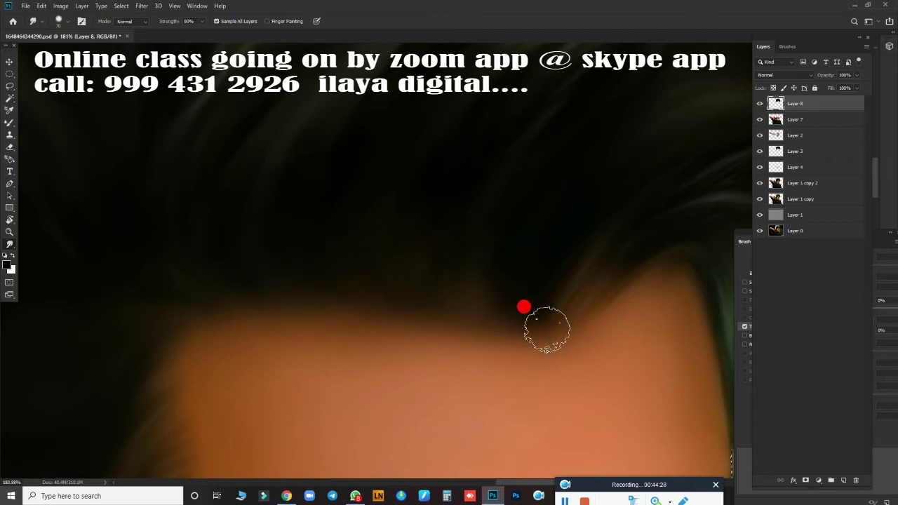
# Smear the hairline edge and strands along the hair's outer edge smooth
pyautogui.moveTo(462, 291)
pyautogui.mouseDown()
pyautogui.moveTo(445, 189)
pyautogui.moveTo(403, 166)
pyautogui.moveTo(387, 301)
pyautogui.moveTo(318, 89)
pyautogui.moveTo(225, 175)
pyautogui.moveTo(260, 290)
pyautogui.mouseUp()
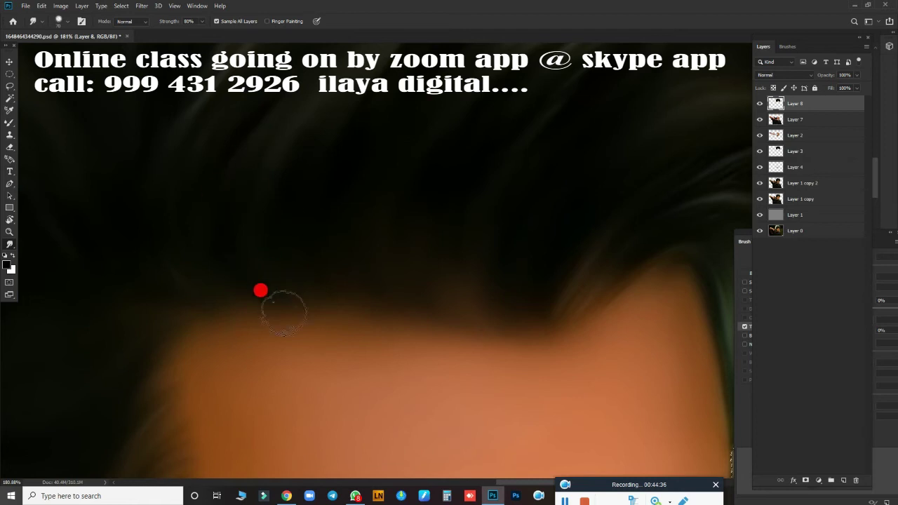
pyautogui.moveTo(330, 319); pyautogui.dragTo(254, 289)
pyautogui.moveTo(554, 346); pyautogui.dragTo(287, 307)
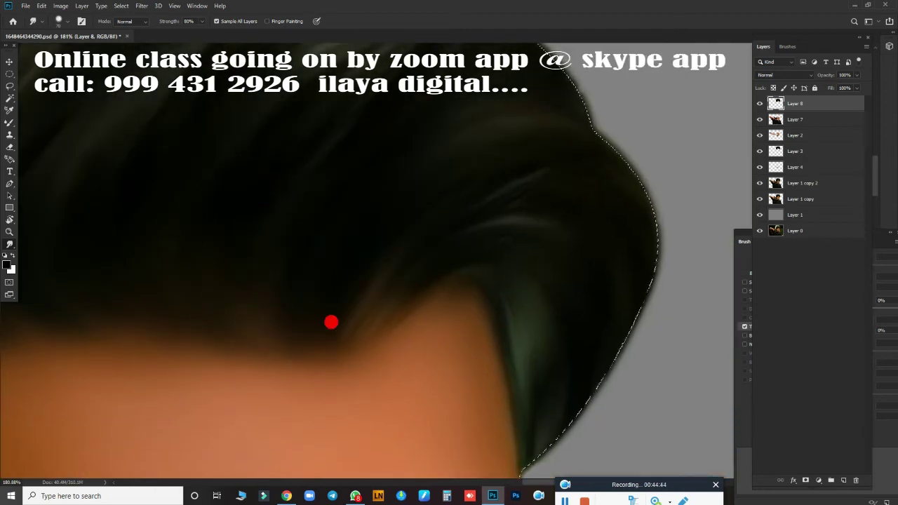
pyautogui.moveTo(329, 319); pyautogui.dragTo(428, 215)
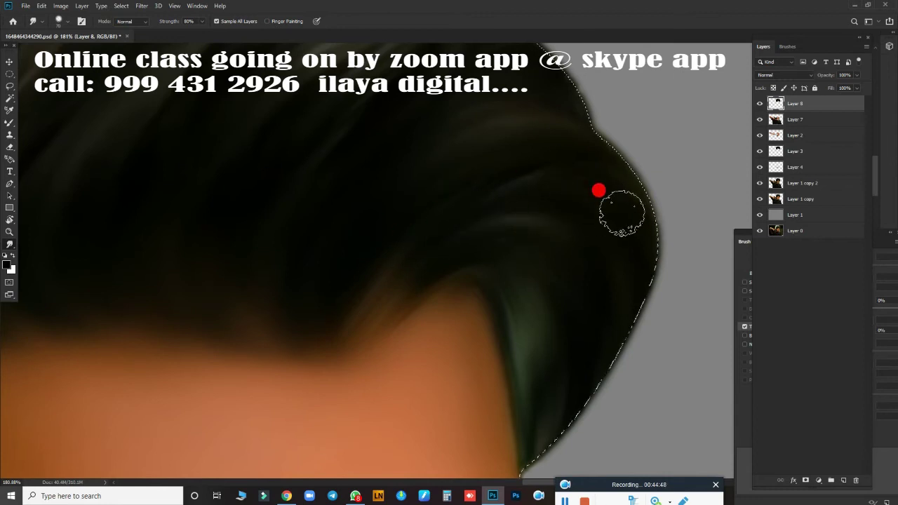
pyautogui.scroll(-5, 345, 325)
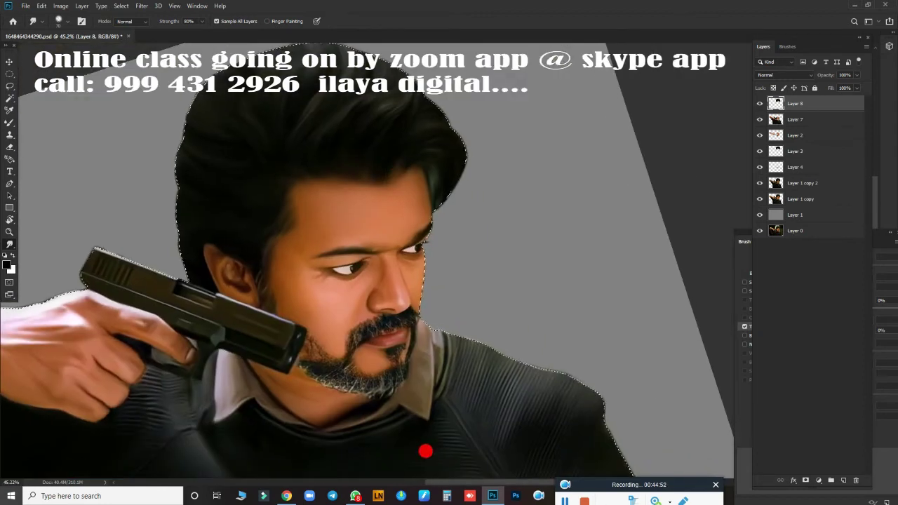
# Zoom in on the mustache and smear its left and upper-left edge strands smooth
pyautogui.scroll(2, 437, 390)
pyautogui.scroll(3, 411, 363)
pyautogui.scroll(2, 460, 393)
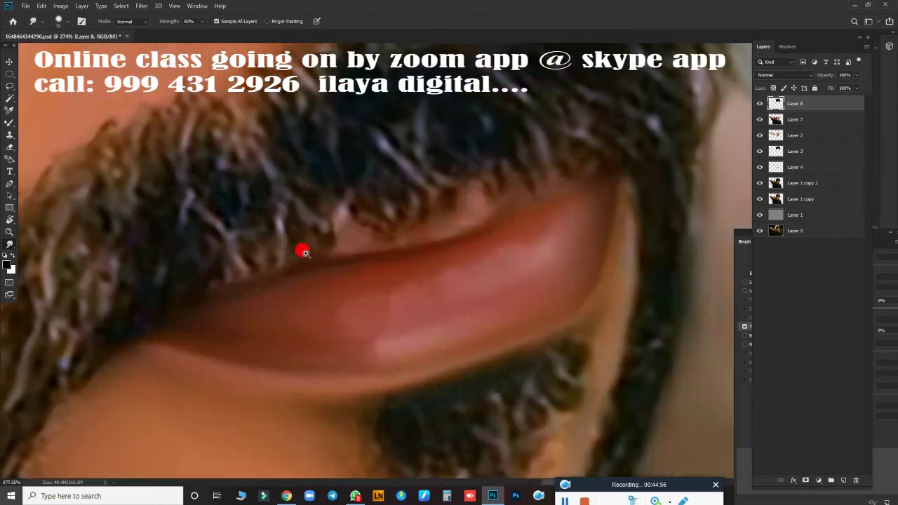
pyautogui.moveTo(271, 245)
pyautogui.mouseDown()
pyautogui.moveTo(395, 339)
pyautogui.moveTo(320, 232)
pyautogui.mouseUp()
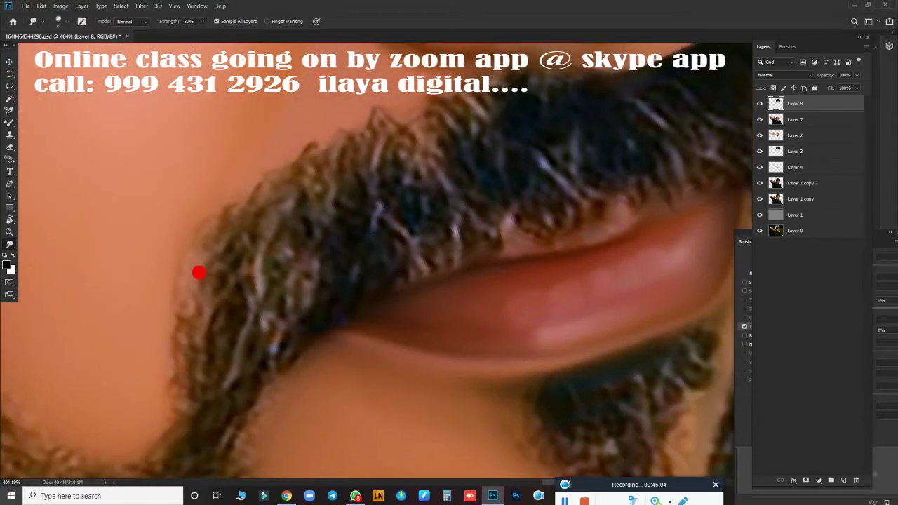
pyautogui.moveTo(199, 292)
pyautogui.mouseDown()
pyautogui.moveTo(209, 327)
pyautogui.moveTo(296, 222)
pyautogui.mouseUp()
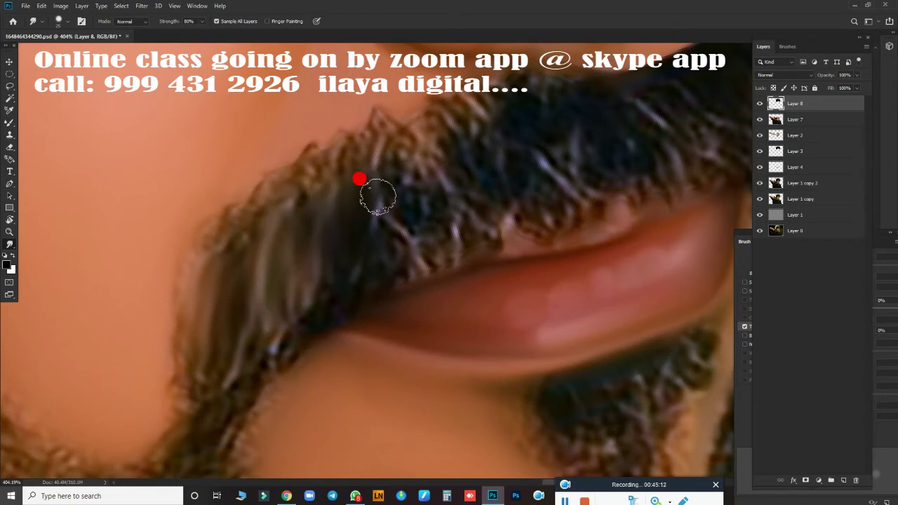
pyautogui.moveTo(377, 198); pyautogui.dragTo(252, 174)
pyautogui.moveTo(187, 236)
pyautogui.mouseDown()
pyautogui.moveTo(229, 239)
pyautogui.moveTo(327, 176)
pyautogui.mouseUp()
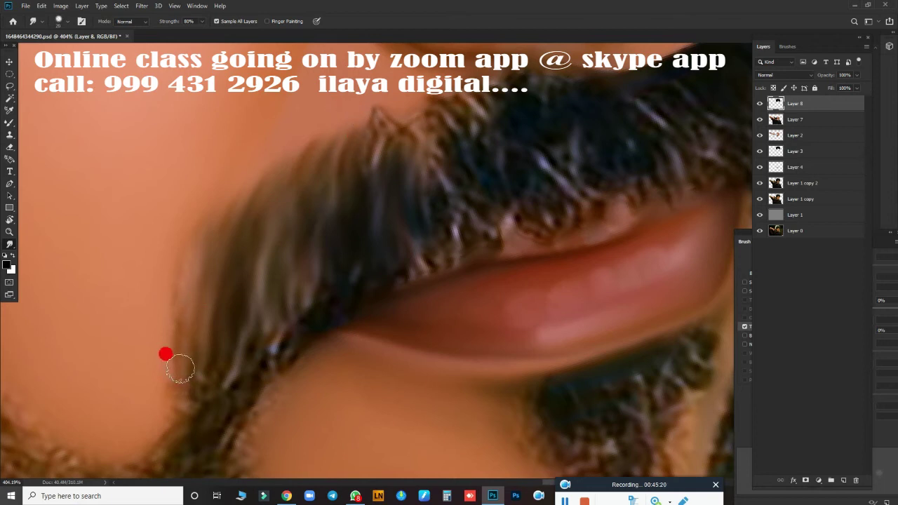
# Smooth the light strands along the mustache's lower edge above the lip
pyautogui.scroll(3, 165, 354)
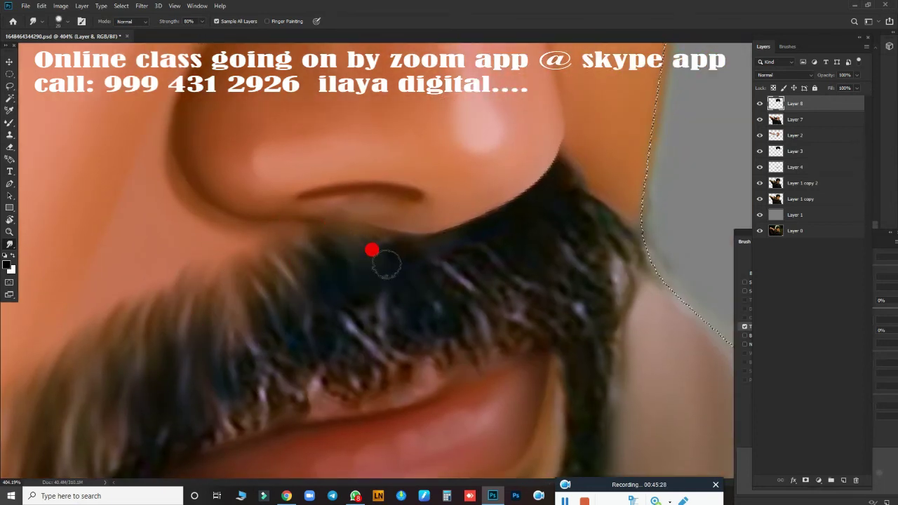
pyautogui.scroll(-3, 368, 262)
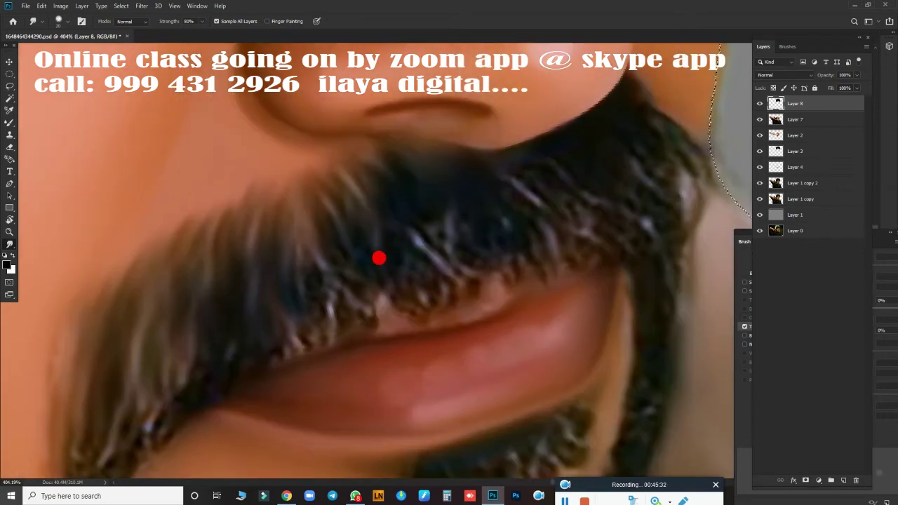
pyautogui.moveTo(301, 301); pyautogui.dragTo(231, 330)
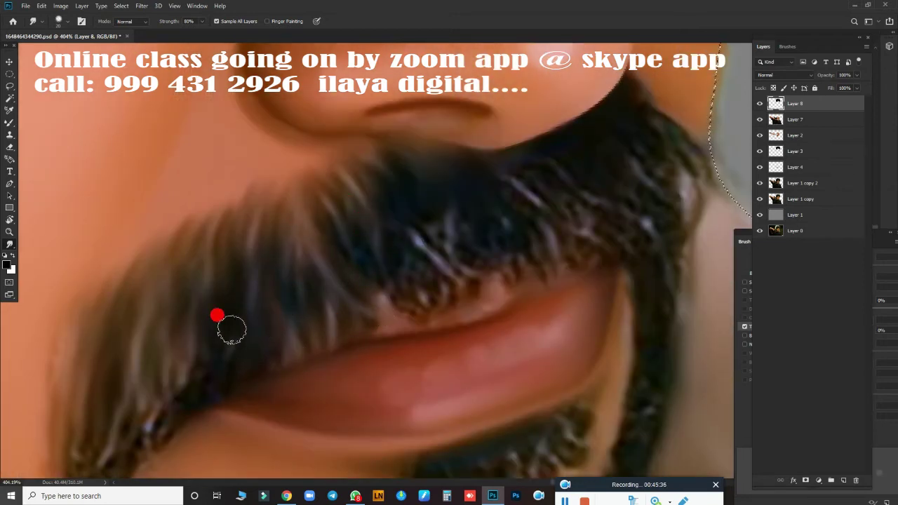
pyautogui.moveTo(162, 376); pyautogui.dragTo(361, 274)
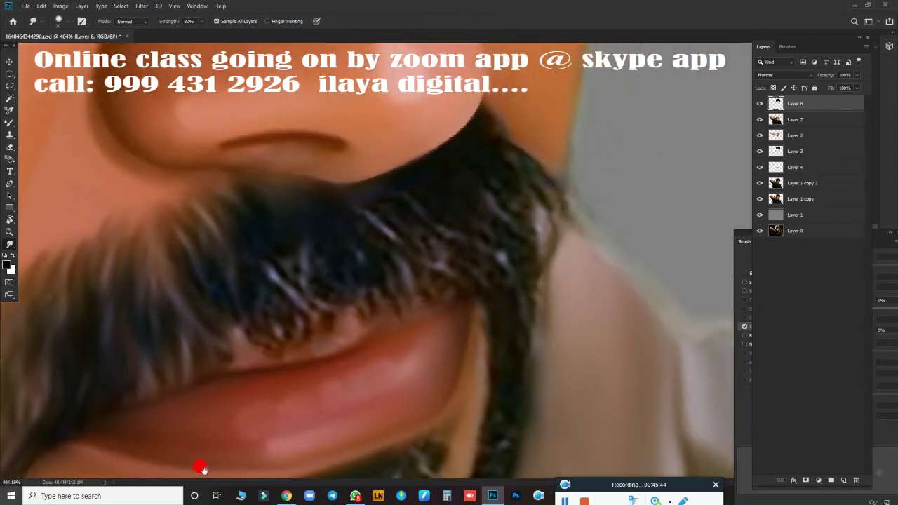
pyautogui.moveTo(241, 330)
pyautogui.mouseDown()
pyautogui.moveTo(292, 298)
pyautogui.moveTo(231, 298)
pyautogui.moveTo(322, 303)
pyautogui.mouseUp()
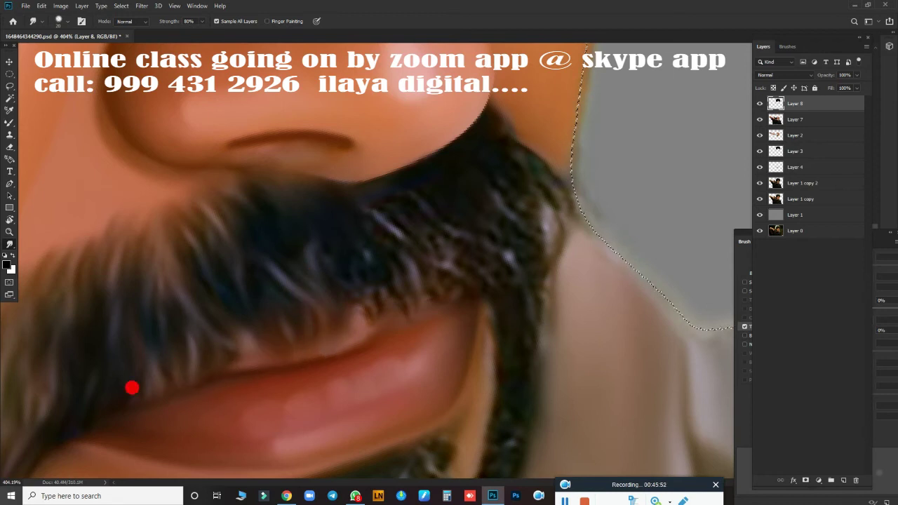
# Smear mustache hair down toward the lip and along the edge below the nose
pyautogui.moveTo(330, 217); pyautogui.dragTo(297, 316)
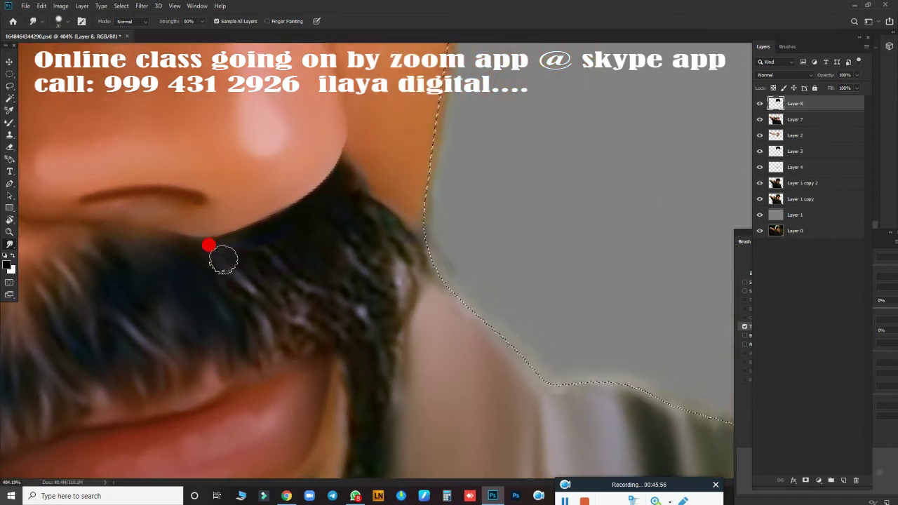
pyautogui.moveTo(301, 274); pyautogui.dragTo(265, 344)
pyautogui.moveTo(254, 282)
pyautogui.mouseDown()
pyautogui.moveTo(281, 268)
pyautogui.moveTo(313, 324)
pyautogui.mouseUp()
pyautogui.moveTo(302, 243)
pyautogui.mouseDown()
pyautogui.moveTo(332, 160)
pyautogui.moveTo(381, 253)
pyautogui.moveTo(388, 245)
pyautogui.moveTo(341, 330)
pyautogui.moveTo(366, 334)
pyautogui.moveTo(392, 248)
pyautogui.moveTo(326, 260)
pyautogui.moveTo(287, 379)
pyautogui.mouseUp()
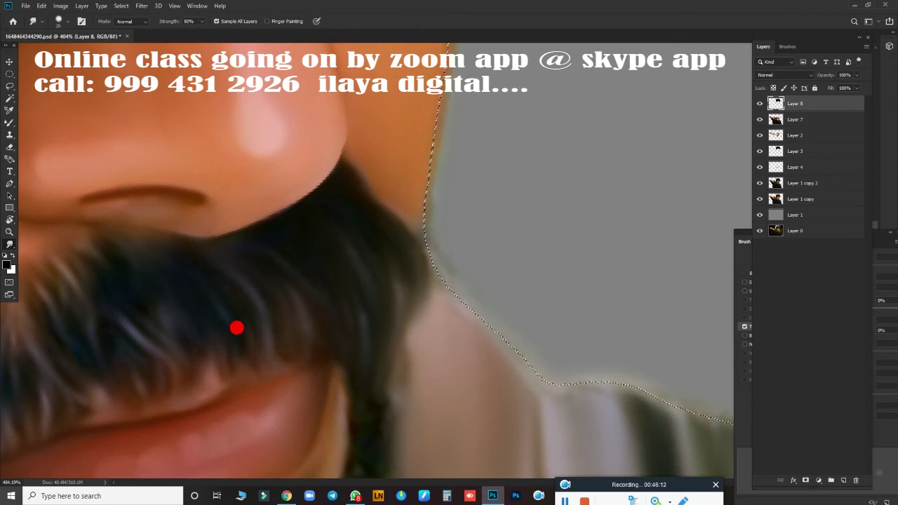
pyautogui.moveTo(382, 261)
pyautogui.mouseDown()
pyautogui.moveTo(439, 93)
pyautogui.moveTo(374, 390)
pyautogui.moveTo(505, 118)
pyautogui.moveTo(444, 311)
pyautogui.mouseUp()
# Soften the beard hairs below the lower lip, blending them up toward the lip
pyautogui.scroll(-5, 407, 395)
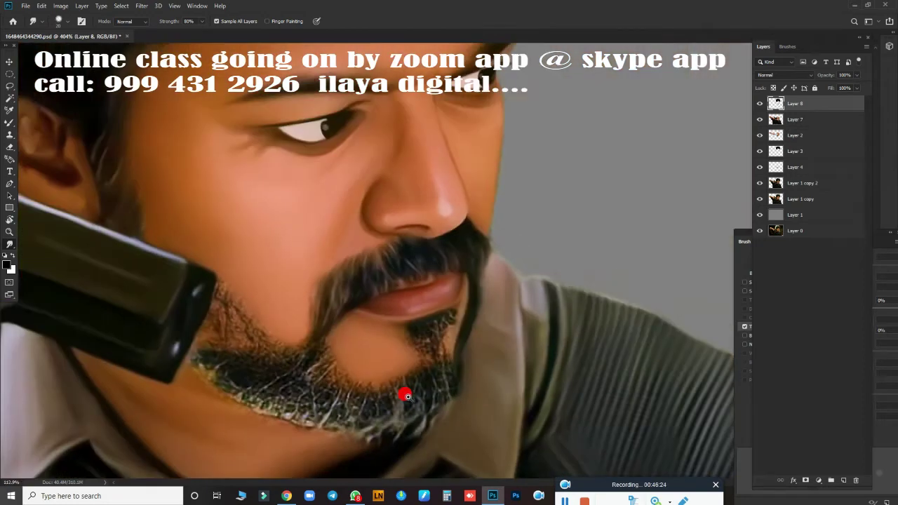
pyautogui.scroll(3, 435, 411)
pyautogui.scroll(2, 411, 417)
pyautogui.scroll(-2, 619, 379)
pyautogui.scroll(-1, 430, 451)
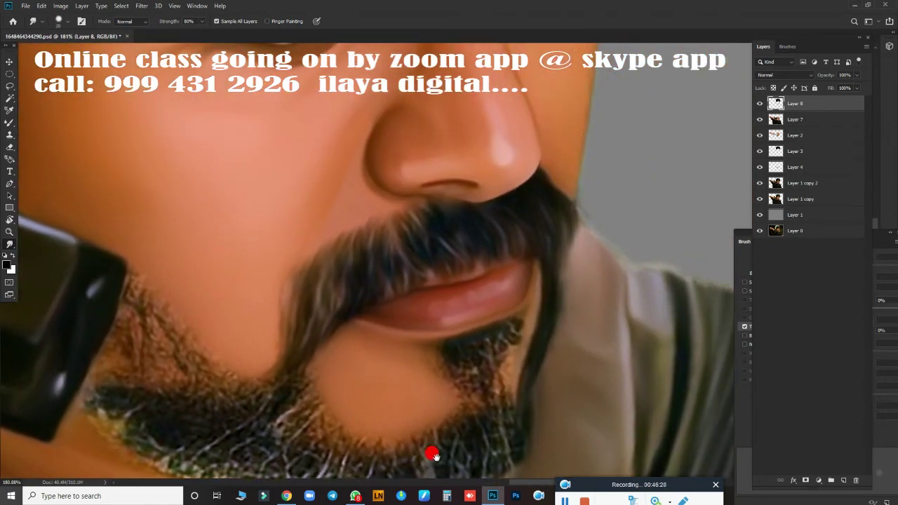
pyautogui.scroll(-2, 430, 420)
pyautogui.scroll(3, 501, 433)
pyautogui.scroll(1, 526, 396)
pyautogui.scroll(1, 526, 397)
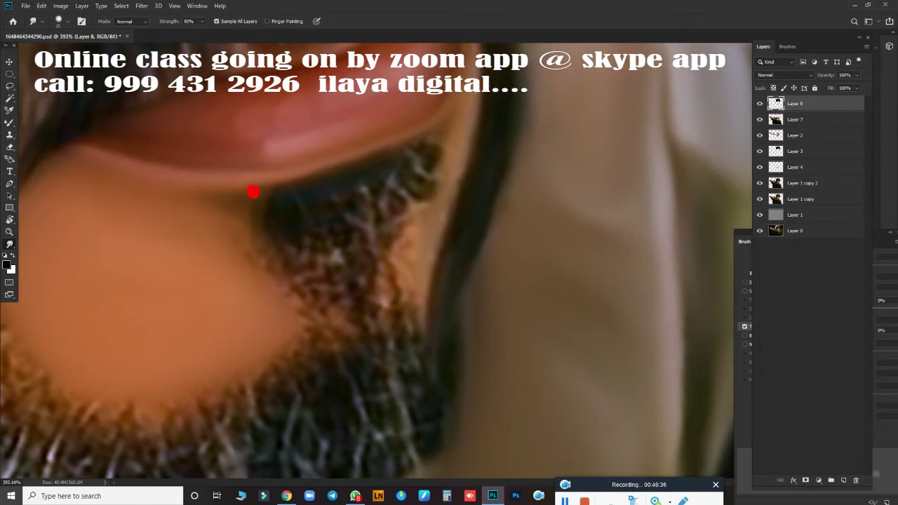
pyautogui.moveTo(345, 197)
pyautogui.mouseDown()
pyautogui.moveTo(391, 207)
pyautogui.moveTo(405, 158)
pyautogui.mouseUp()
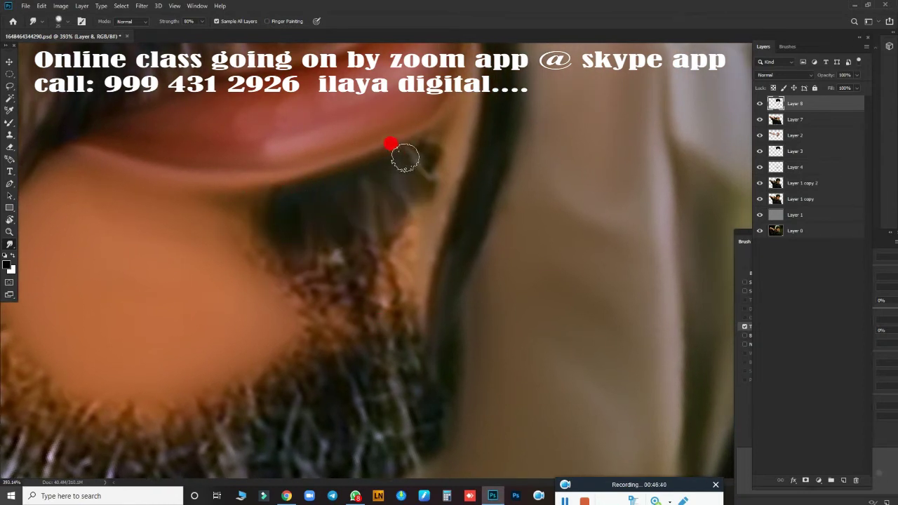
pyautogui.moveTo(398, 203)
pyautogui.mouseDown()
pyautogui.moveTo(379, 188)
pyautogui.moveTo(370, 214)
pyautogui.mouseUp()
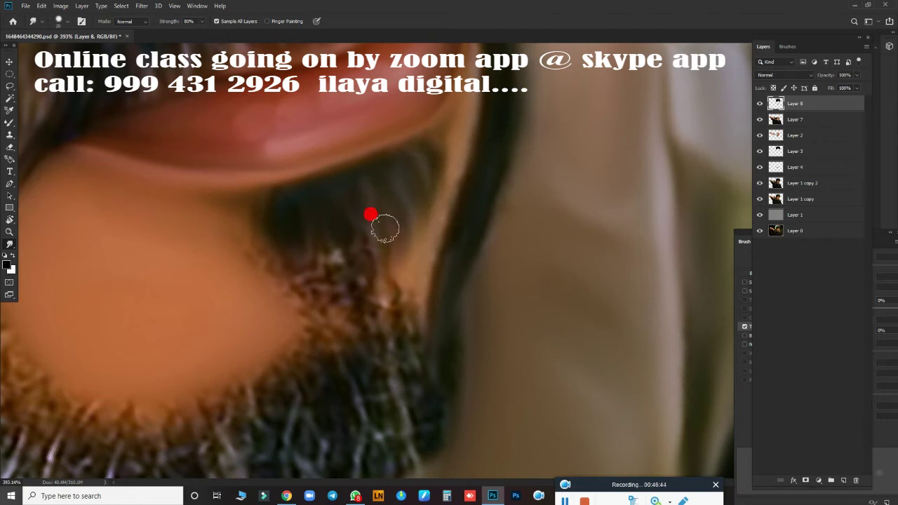
pyautogui.moveTo(284, 284)
pyautogui.mouseDown()
pyautogui.moveTo(337, 297)
pyautogui.moveTo(366, 253)
pyautogui.moveTo(428, 202)
pyautogui.mouseUp()
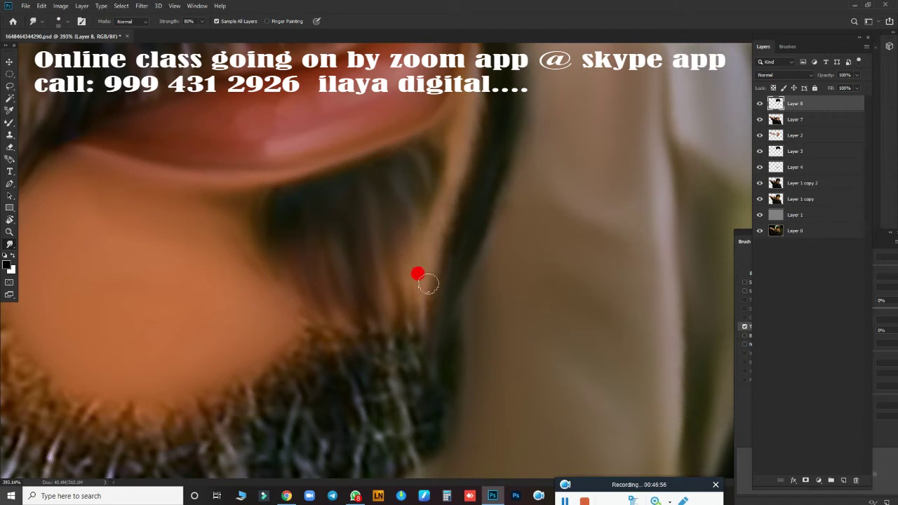
# Blend beard hairs along the lower lip edge and into the cheek skin
pyautogui.scroll(5, 463, 315)
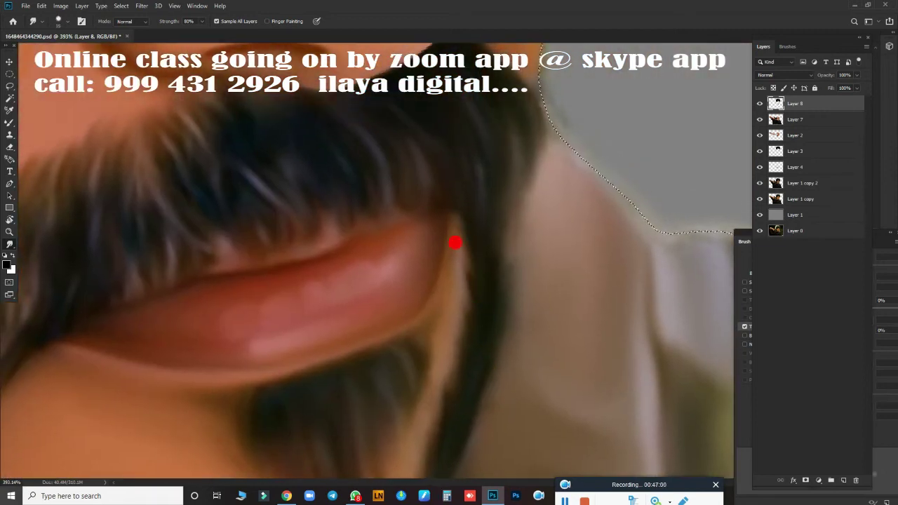
pyautogui.scroll(-5, 461, 361)
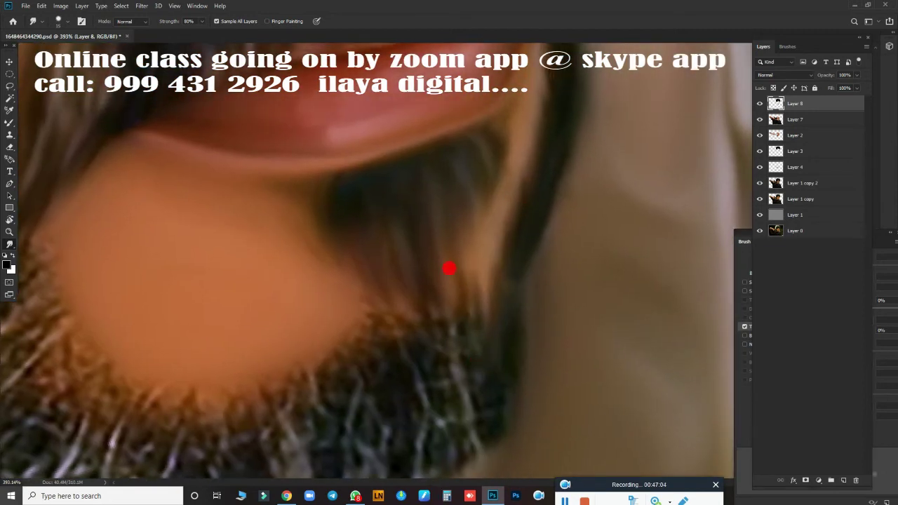
pyautogui.moveTo(472, 340); pyautogui.dragTo(455, 262)
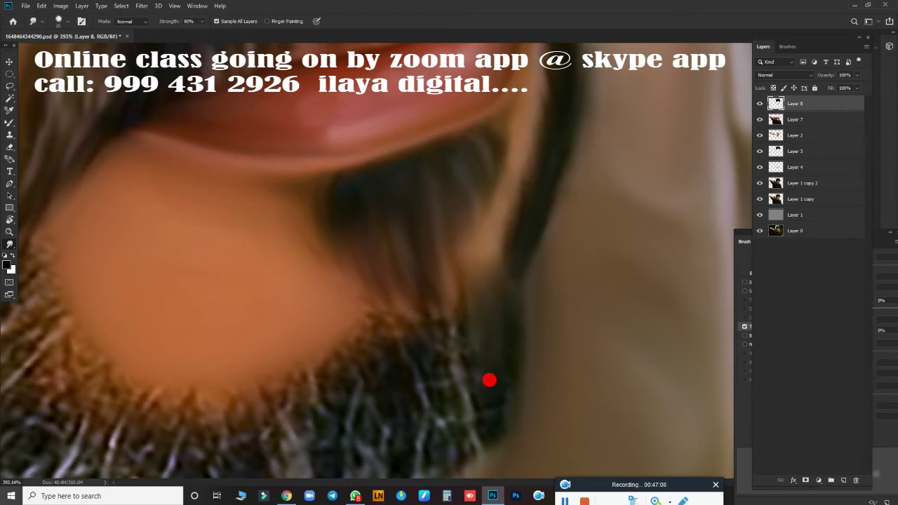
pyautogui.hscroll(-3, 344, 396)
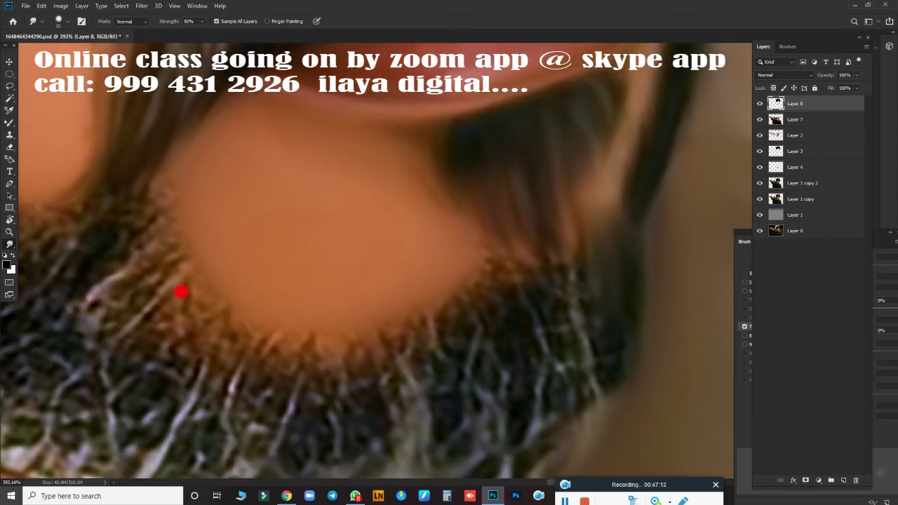
pyautogui.moveTo(181, 291)
pyautogui.mouseDown()
pyautogui.moveTo(190, 360)
pyautogui.moveTo(250, 367)
pyautogui.moveTo(306, 344)
pyautogui.moveTo(355, 285)
pyautogui.moveTo(439, 248)
pyautogui.moveTo(438, 208)
pyautogui.mouseUp()
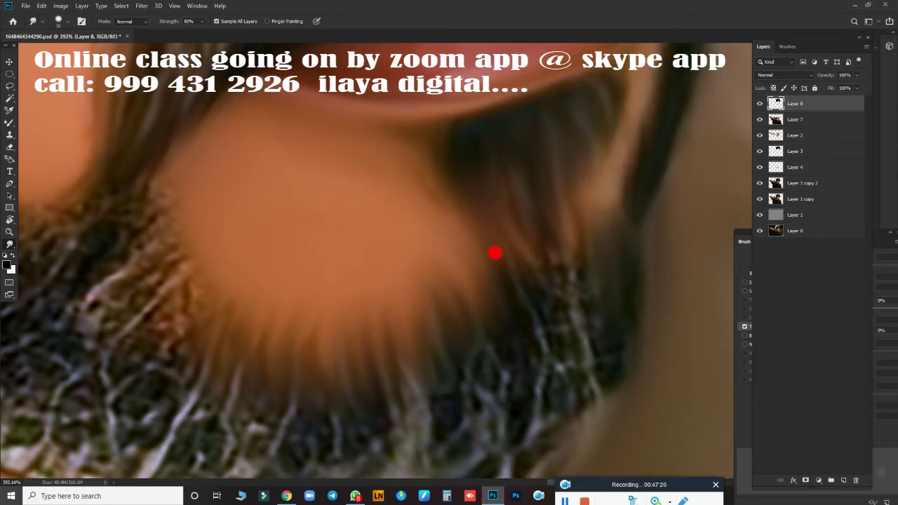
pyautogui.moveTo(495, 253); pyautogui.dragTo(418, 198)
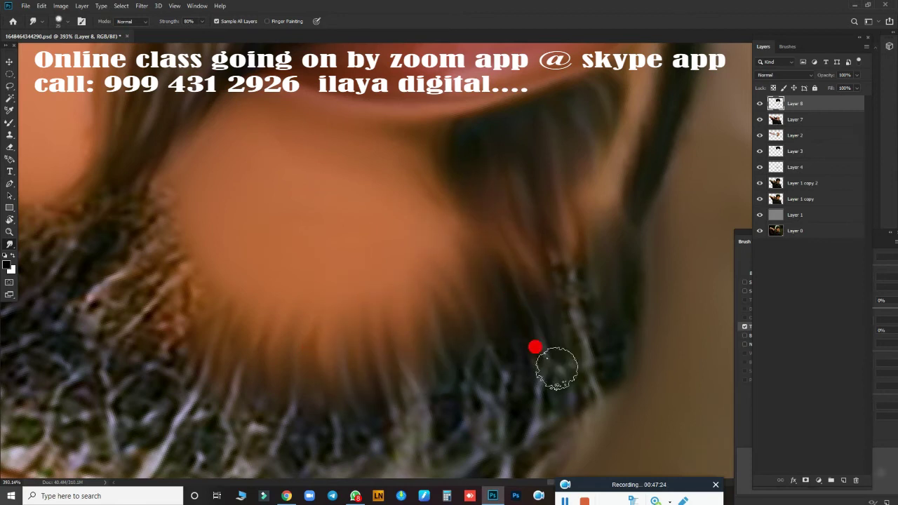
pyautogui.moveTo(535, 346)
pyautogui.mouseDown()
pyautogui.moveTo(576, 337)
pyautogui.moveTo(611, 363)
pyautogui.moveTo(421, 340)
pyautogui.moveTo(473, 353)
pyautogui.mouseUp()
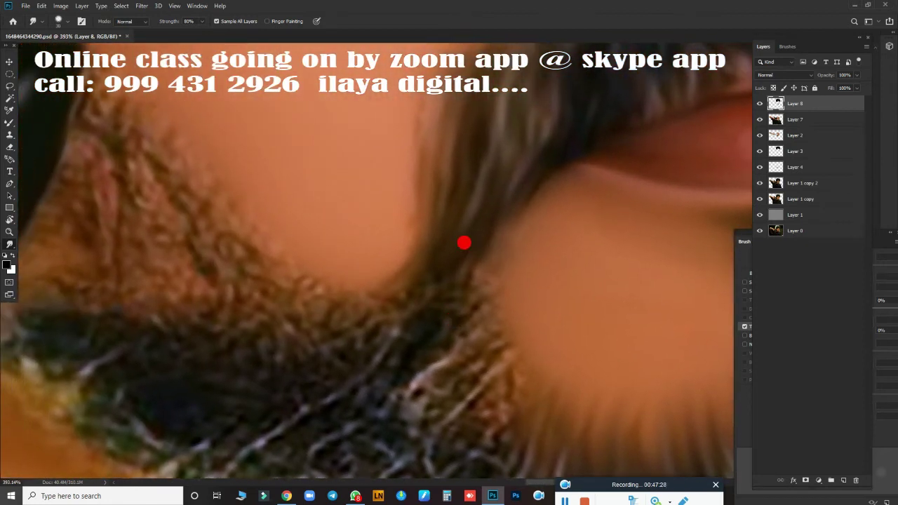
pyautogui.moveTo(465, 242)
pyautogui.mouseDown()
pyautogui.moveTo(458, 333)
pyautogui.moveTo(475, 417)
pyautogui.moveTo(533, 407)
pyautogui.mouseUp()
pyautogui.moveTo(590, 373); pyautogui.dragTo(525, 290)
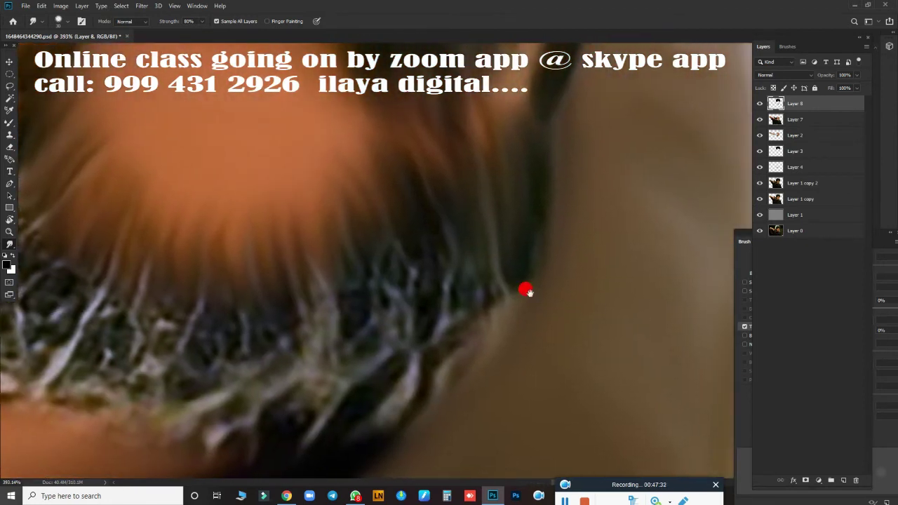
pyautogui.moveTo(451, 353)
pyautogui.mouseDown()
pyautogui.moveTo(411, 325)
pyautogui.moveTo(415, 360)
pyautogui.moveTo(395, 391)
pyautogui.moveTo(352, 203)
pyautogui.moveTo(318, 254)
pyautogui.moveTo(171, 386)
pyautogui.mouseUp()
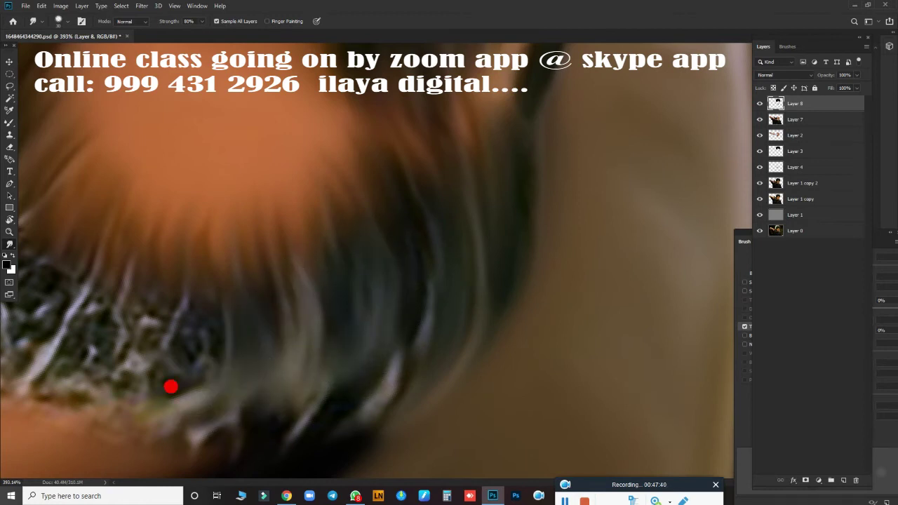
pyautogui.moveTo(381, 370)
pyautogui.mouseDown()
pyautogui.moveTo(678, 171)
pyautogui.moveTo(653, 142)
pyautogui.moveTo(533, 192)
pyautogui.moveTo(384, 207)
pyautogui.moveTo(421, 217)
pyautogui.moveTo(453, 255)
pyautogui.moveTo(309, 227)
pyautogui.mouseUp()
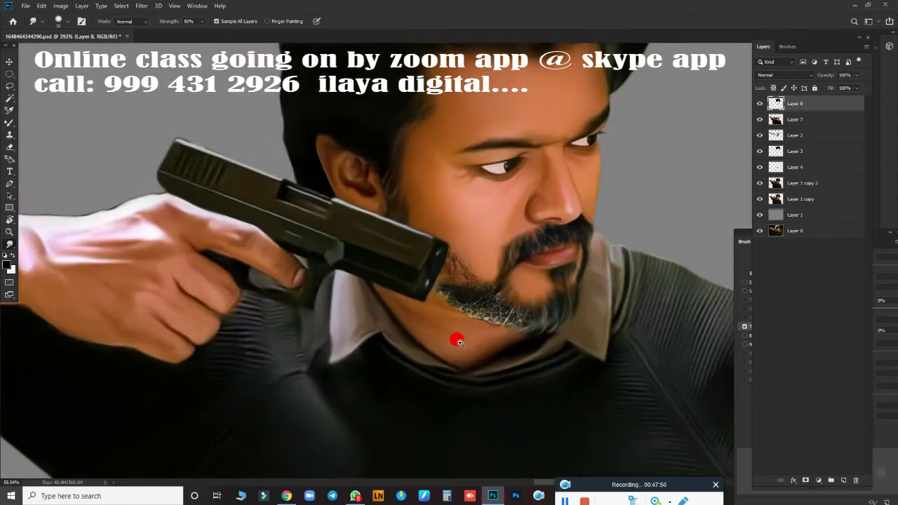
# Smear the dark hair edge and lower hair line into the skin, removing a bright speck
pyautogui.moveTo(545, 260); pyautogui.dragTo(497, 352)
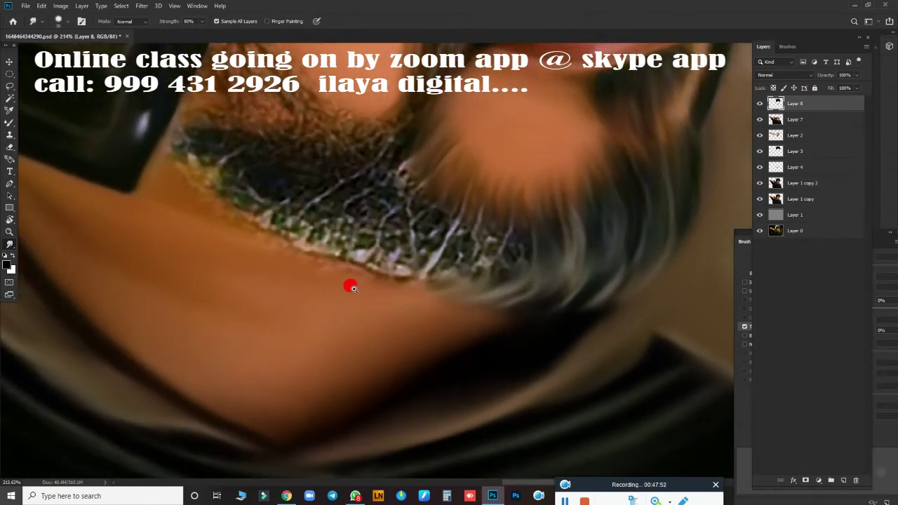
pyautogui.scroll(3, 379, 286)
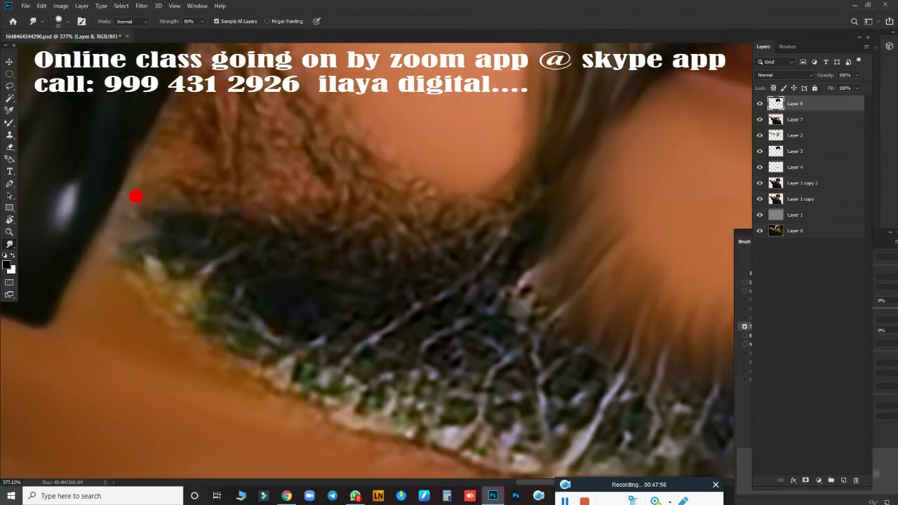
pyautogui.moveTo(154, 187)
pyautogui.mouseDown()
pyautogui.moveTo(217, 194)
pyautogui.moveTo(251, 246)
pyautogui.moveTo(143, 272)
pyautogui.mouseUp()
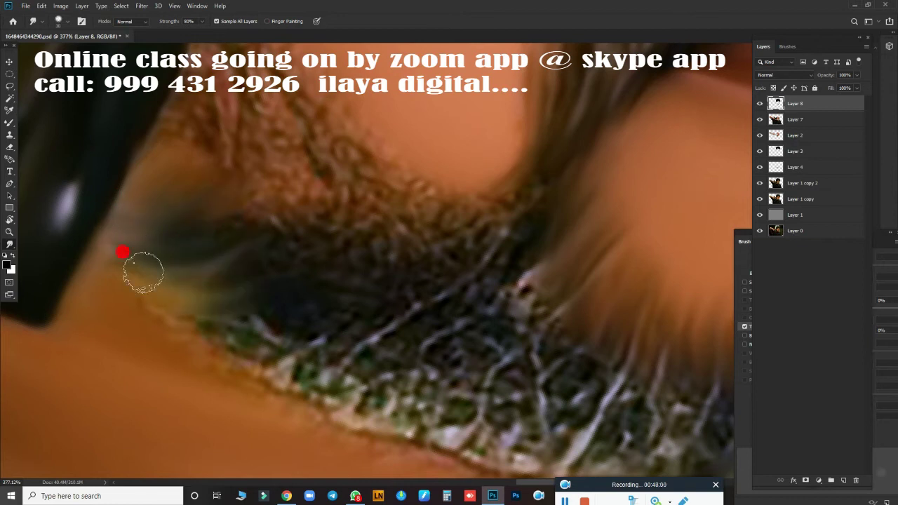
pyautogui.moveTo(120, 243)
pyautogui.mouseDown()
pyautogui.moveTo(311, 255)
pyautogui.moveTo(178, 206)
pyautogui.moveTo(166, 255)
pyautogui.moveTo(345, 302)
pyautogui.moveTo(214, 324)
pyautogui.moveTo(383, 344)
pyautogui.moveTo(306, 386)
pyautogui.moveTo(192, 341)
pyautogui.moveTo(234, 274)
pyautogui.moveTo(270, 345)
pyautogui.moveTo(337, 382)
pyautogui.mouseUp()
pyautogui.scroll(-2, 240, 331)
pyautogui.hscroll(5, 241, 331)
pyautogui.moveTo(325, 348)
pyautogui.mouseDown()
pyautogui.moveTo(316, 383)
pyautogui.moveTo(367, 400)
pyautogui.moveTo(437, 386)
pyautogui.mouseUp()
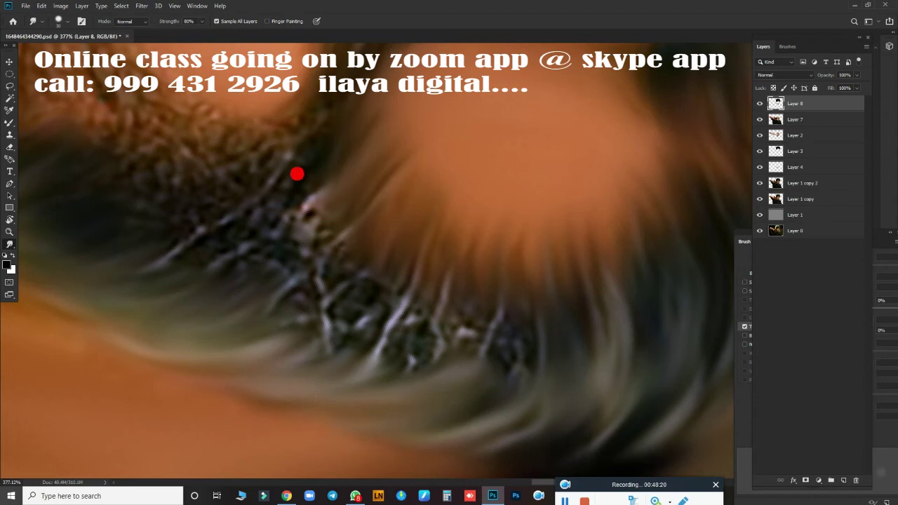
pyautogui.moveTo(320, 120)
pyautogui.mouseDown()
pyautogui.moveTo(315, 201)
pyautogui.moveTo(246, 273)
pyautogui.moveTo(315, 266)
pyautogui.moveTo(287, 327)
pyautogui.moveTo(395, 251)
pyautogui.moveTo(336, 363)
pyautogui.moveTo(451, 296)
pyautogui.moveTo(414, 361)
pyautogui.moveTo(491, 383)
pyautogui.moveTo(519, 353)
pyautogui.moveTo(417, 364)
pyautogui.mouseUp()
# Smooth stray hairs, reddish strands and dark dots into the surrounding skin
pyautogui.moveTo(146, 351)
pyautogui.mouseDown()
pyautogui.moveTo(473, 475)
pyautogui.moveTo(369, 377)
pyautogui.mouseUp()
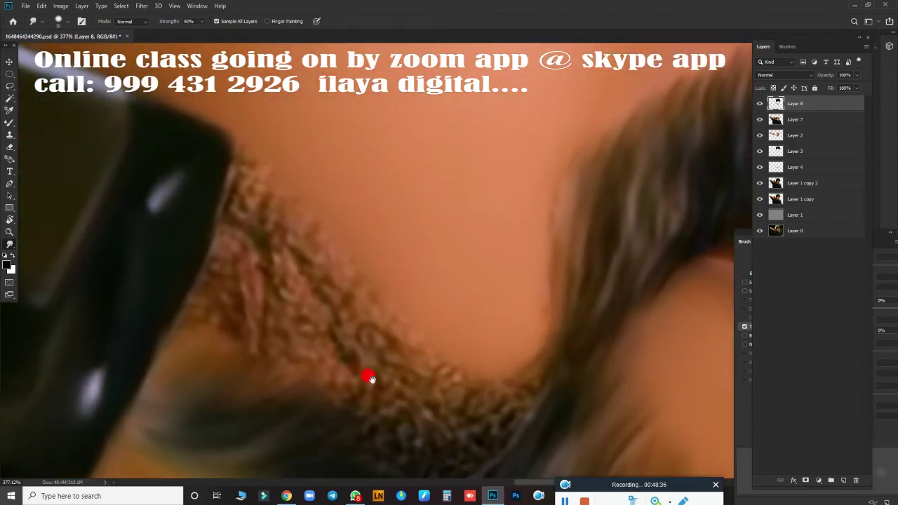
pyautogui.moveTo(235, 128)
pyautogui.mouseDown()
pyautogui.moveTo(251, 138)
pyautogui.moveTo(226, 225)
pyautogui.moveTo(285, 190)
pyautogui.moveTo(299, 262)
pyautogui.moveTo(331, 313)
pyautogui.moveTo(381, 361)
pyautogui.moveTo(399, 222)
pyautogui.mouseUp()
pyautogui.moveTo(376, 250)
pyautogui.mouseDown()
pyautogui.moveTo(431, 180)
pyautogui.moveTo(491, 134)
pyautogui.moveTo(371, 305)
pyautogui.mouseUp()
pyautogui.scroll(2, 212, 329)
pyautogui.moveTo(231, 114)
pyautogui.mouseDown()
pyautogui.moveTo(155, 214)
pyautogui.moveTo(197, 229)
pyautogui.mouseUp()
pyautogui.moveTo(276, 219)
pyautogui.mouseDown()
pyautogui.moveTo(286, 317)
pyautogui.moveTo(351, 332)
pyautogui.moveTo(367, 393)
pyautogui.moveTo(417, 368)
pyautogui.moveTo(235, 256)
pyautogui.mouseUp()
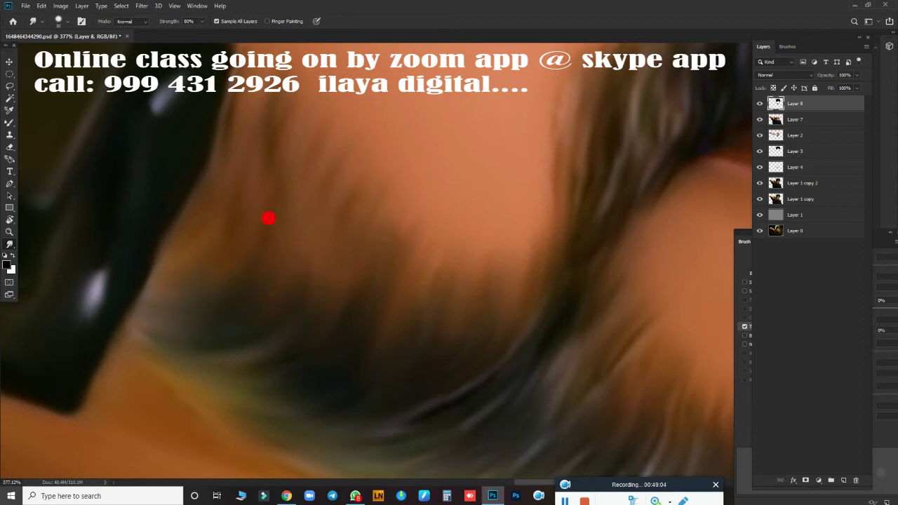
# Zoom back out to review the whole portrait and save the document
pyautogui.scroll(-5, 468, 409)
pyautogui.scroll(-1, 298, 304)
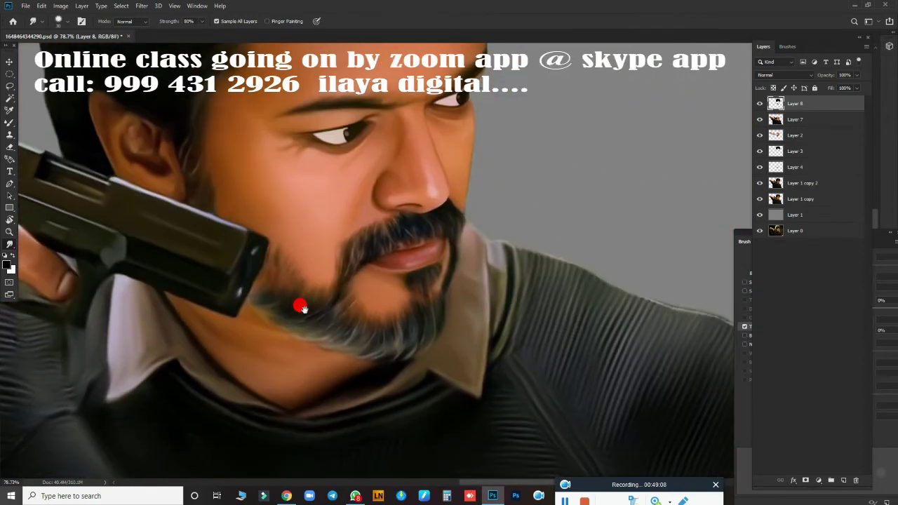
pyautogui.scroll(-1, 341, 354)
pyautogui.scroll(-1, 299, 338)
pyautogui.scroll(3, 299, 338)
pyautogui.scroll(2, 421, 364)
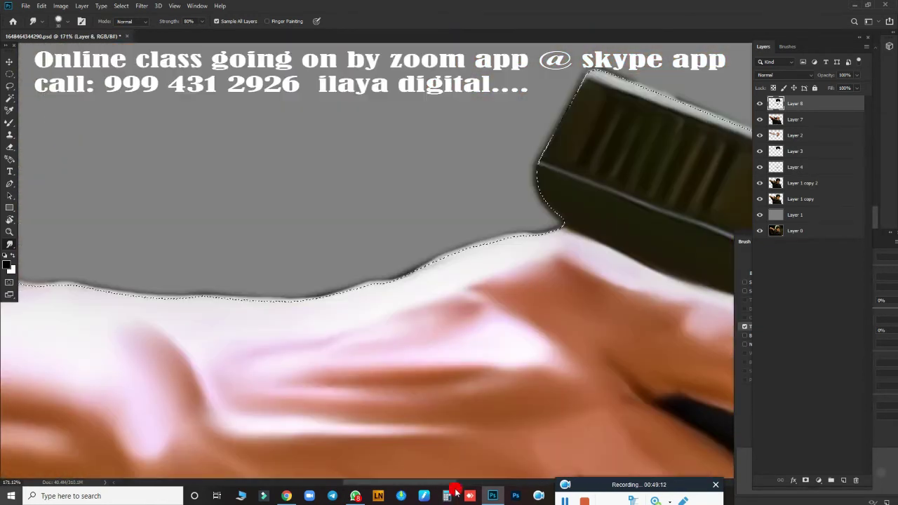
pyautogui.scroll(-2, 457, 372)
pyautogui.scroll(1, 456, 372)
pyautogui.scroll(-2, 468, 398)
pyautogui.scroll(2, 334, 367)
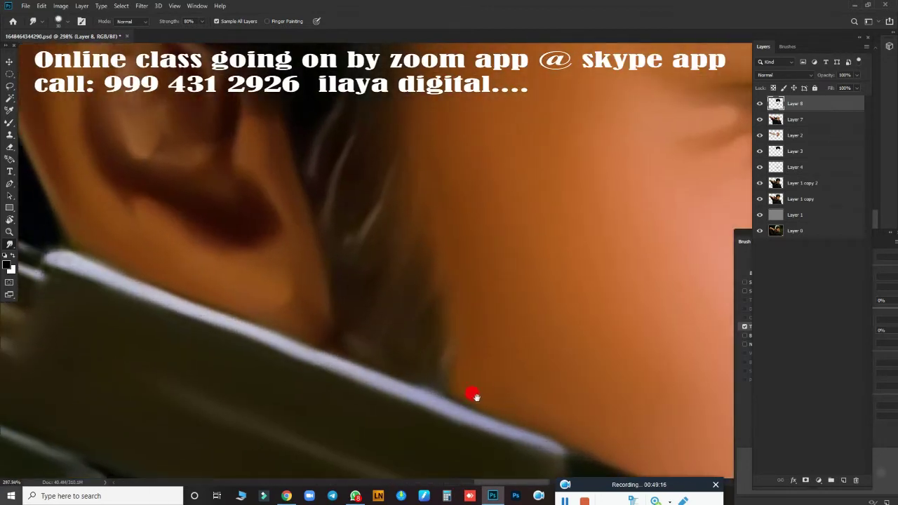
pyautogui.scroll(1, 473, 395)
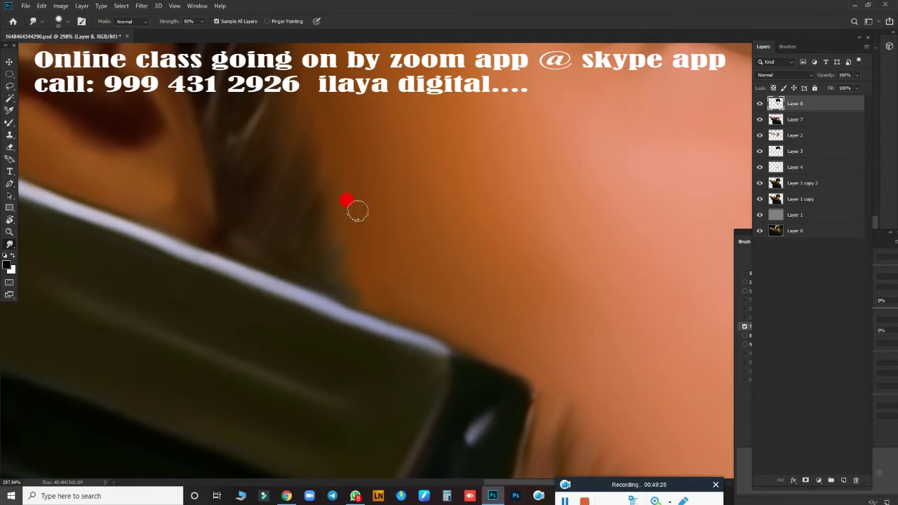
pyautogui.scroll(-10, 364, 402)
pyautogui.hotkey('ctrl', 's')
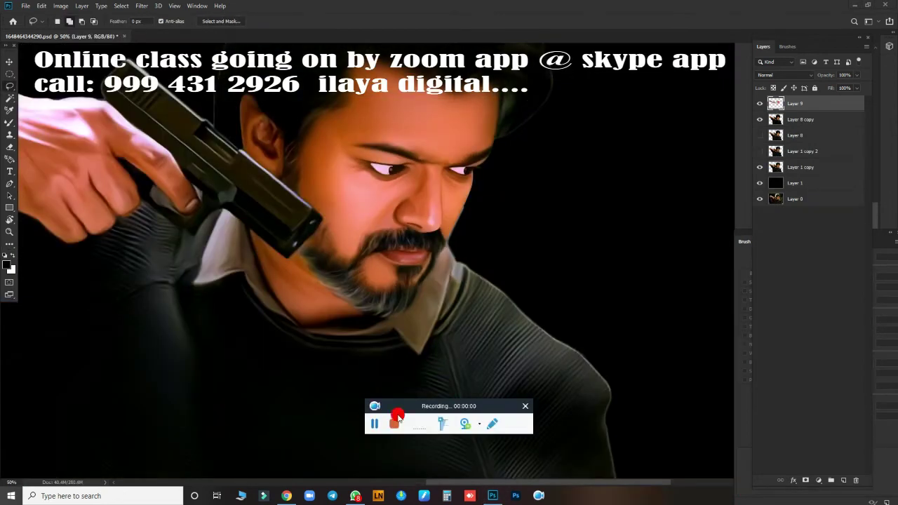
# Lower the vibrance so the portrait's colours are less vivid
pyautogui.moveTo(606, 444); pyautogui.dragTo(628, 476)
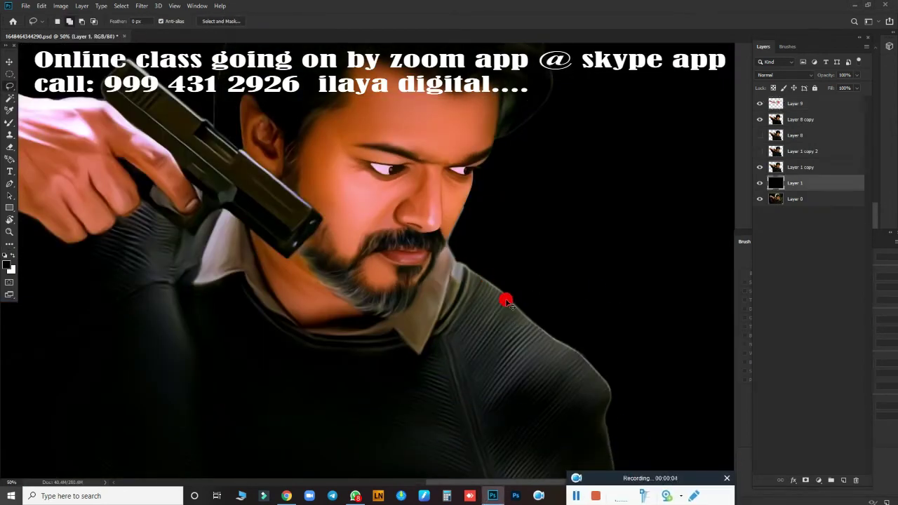
pyautogui.scroll(3, 505, 305)
pyautogui.scroll(4, 526, 329)
pyautogui.scroll(2, 547, 373)
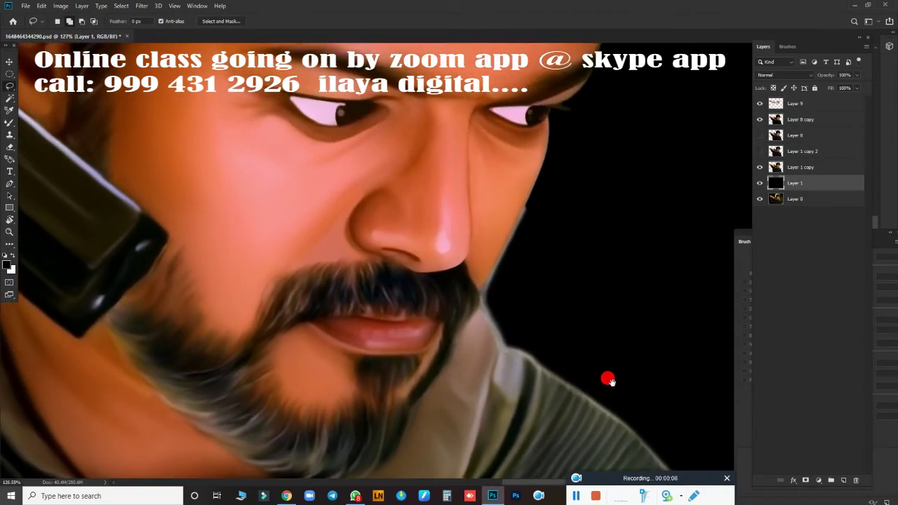
pyautogui.click(771, 120)
pyautogui.scroll(1, 491, 304)
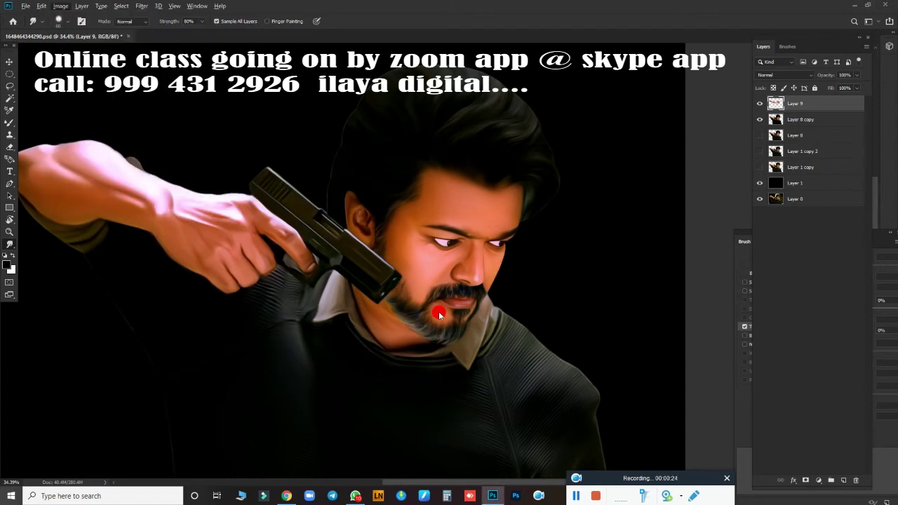
pyautogui.moveTo(620, 149); pyautogui.dragTo(604, 142)
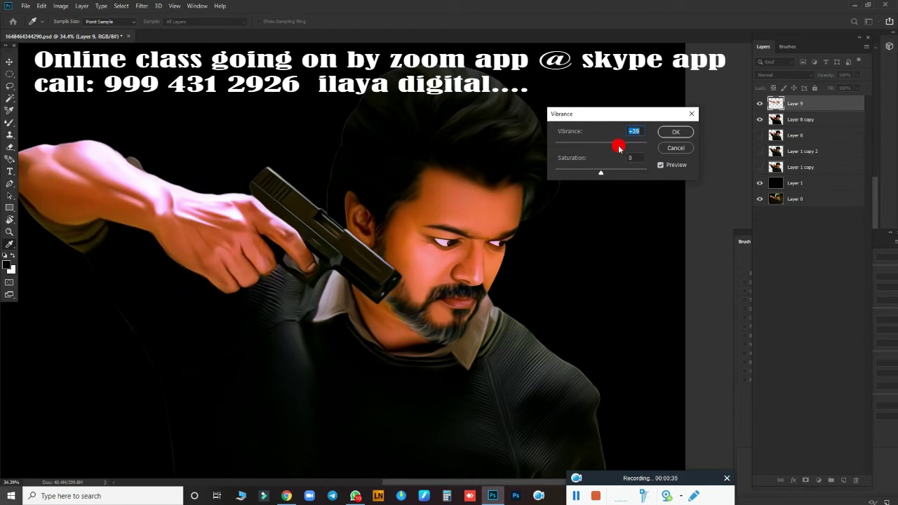
pyautogui.click(675, 135)
# Shift the highlights toward cyan with Color Balance, then save the file
pyautogui.scroll(2, 510, 245)
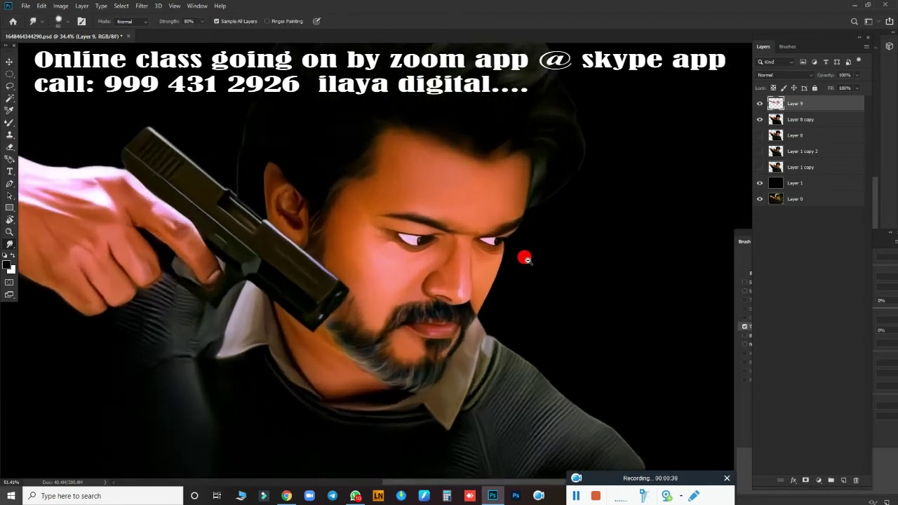
pyautogui.scroll(2, 519, 257)
pyautogui.scroll(1, 498, 300)
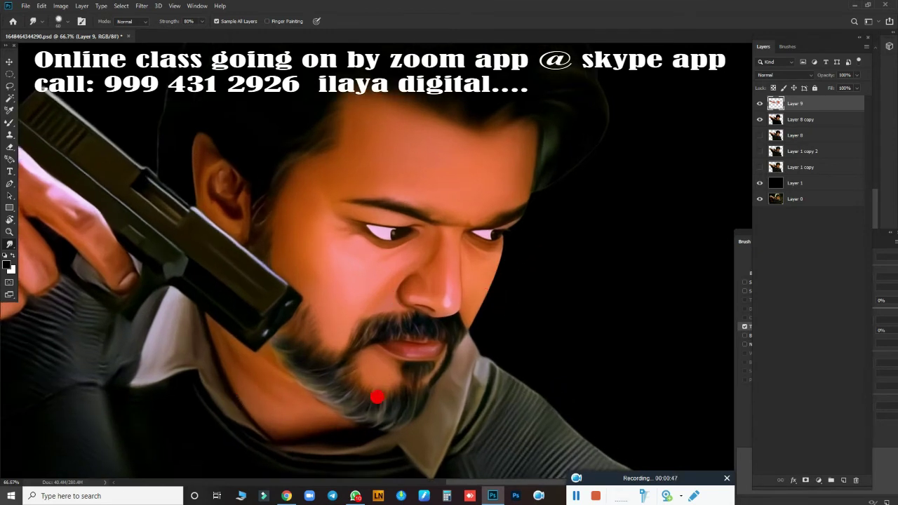
pyautogui.hotkey('ctrl', 'b')
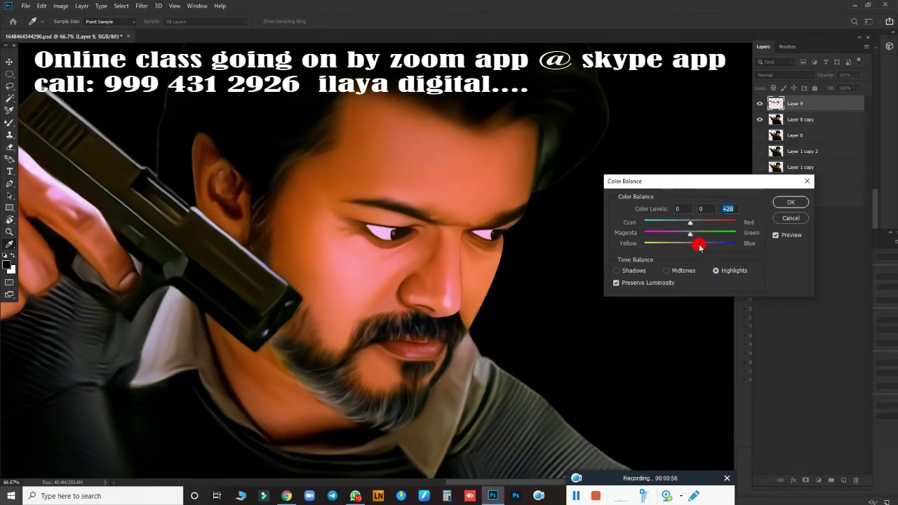
pyautogui.moveTo(693, 224); pyautogui.dragTo(673, 223)
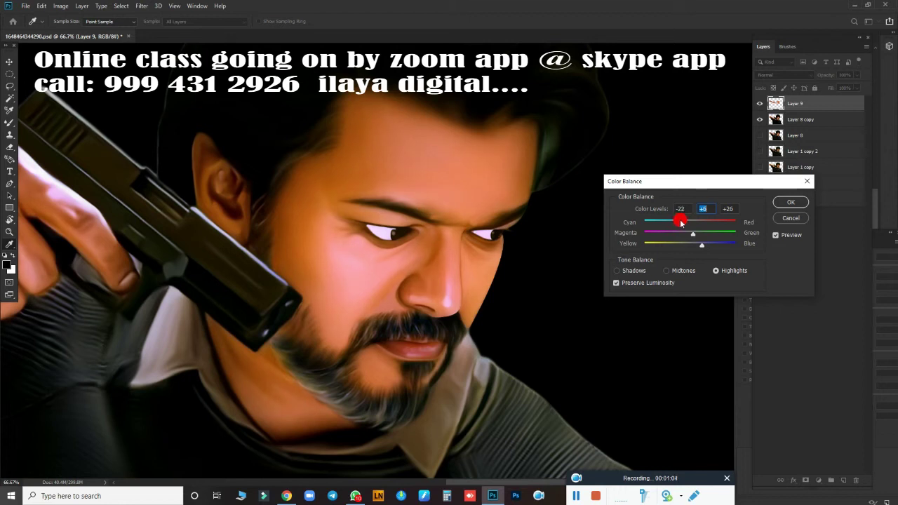
pyautogui.click(779, 209)
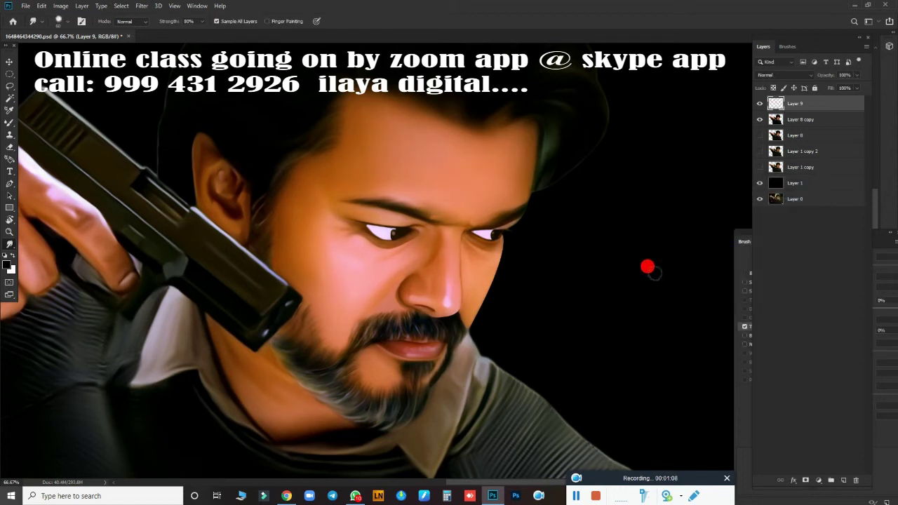
pyautogui.hotkey('ctrl', 's')
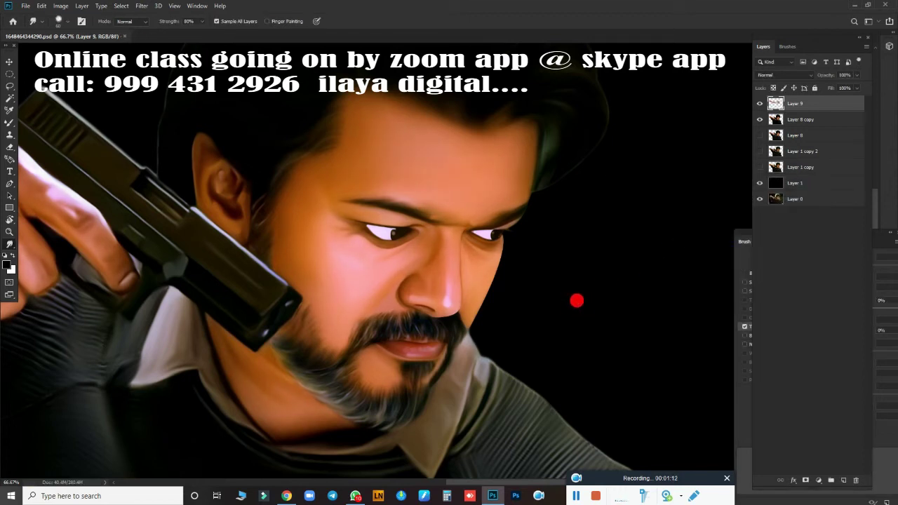
# Merge Layer 8 copy into Layer 9 and toggle Layer 9 to compare before and after
pyautogui.scroll(-2, 461, 314)
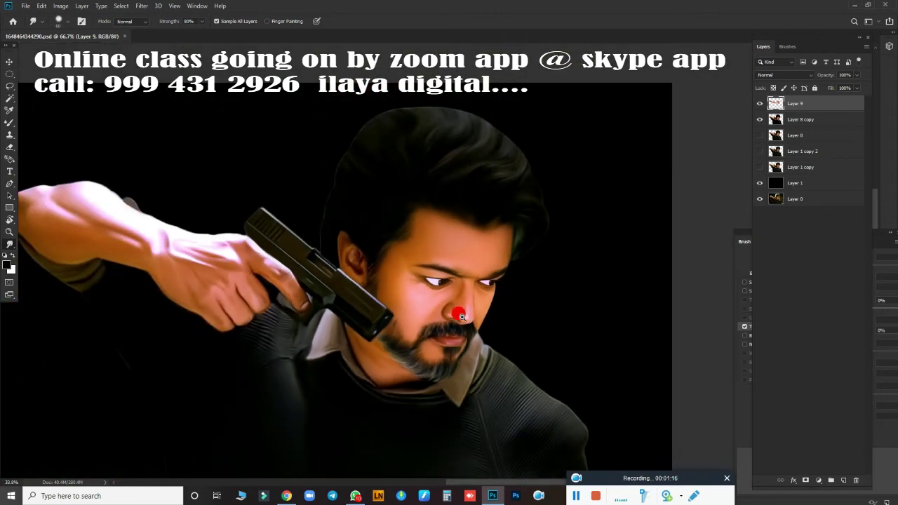
pyautogui.scroll(-2, 461, 313)
pyautogui.hotkey('ctrl', 'e')
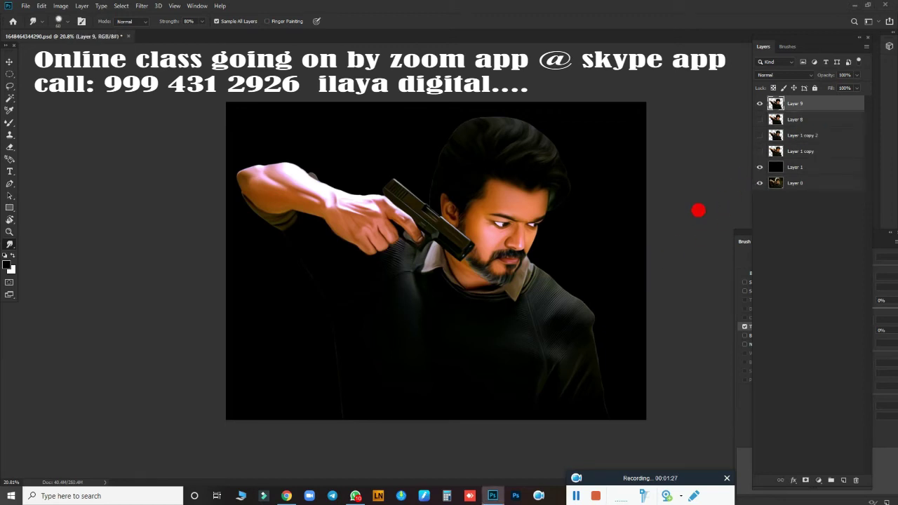
pyautogui.doubleClick(758, 103)
pyautogui.doubleClick(758, 103)
pyautogui.click(756, 103)
pyautogui.doubleClick(755, 103)
pyautogui.click(757, 103)
pyautogui.scroll(1, 547, 370)
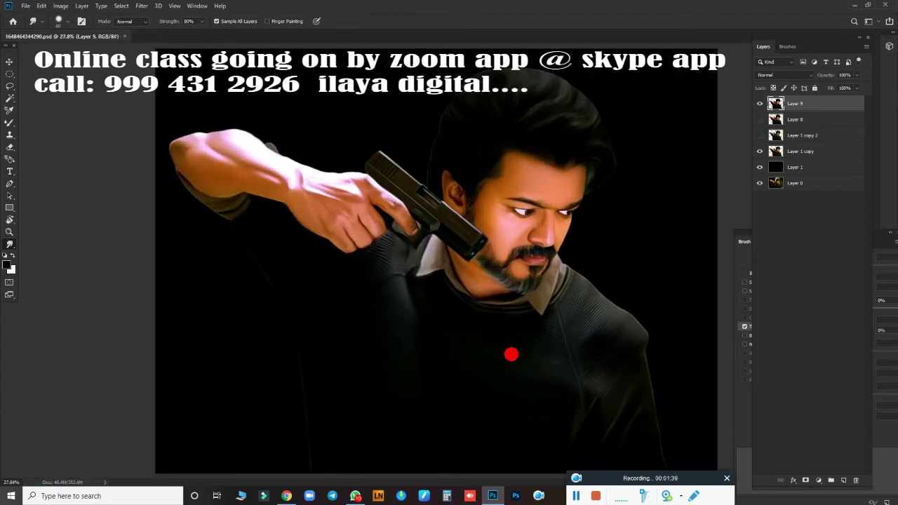
# Apply a Curves adjustment on the Green channel and save the file
pyautogui.hotkey('ctrl', 'm')
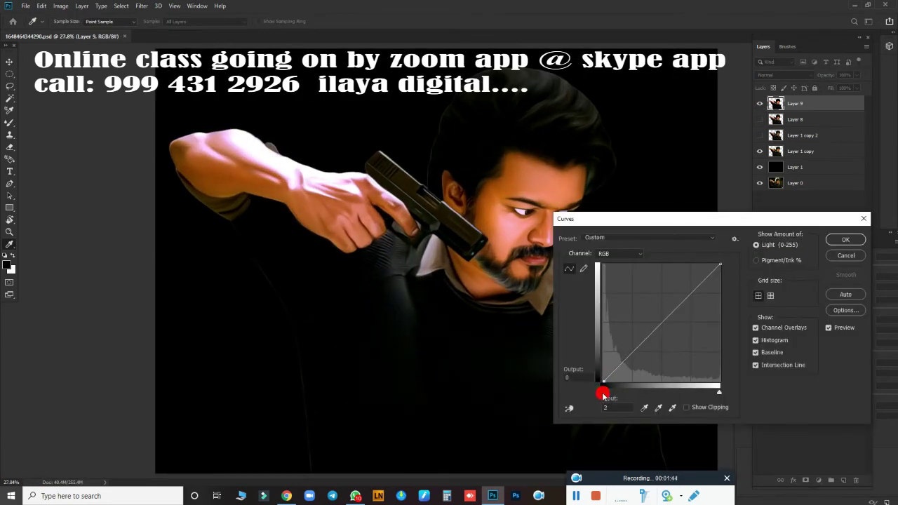
pyautogui.click(620, 253)
pyautogui.click(617, 286)
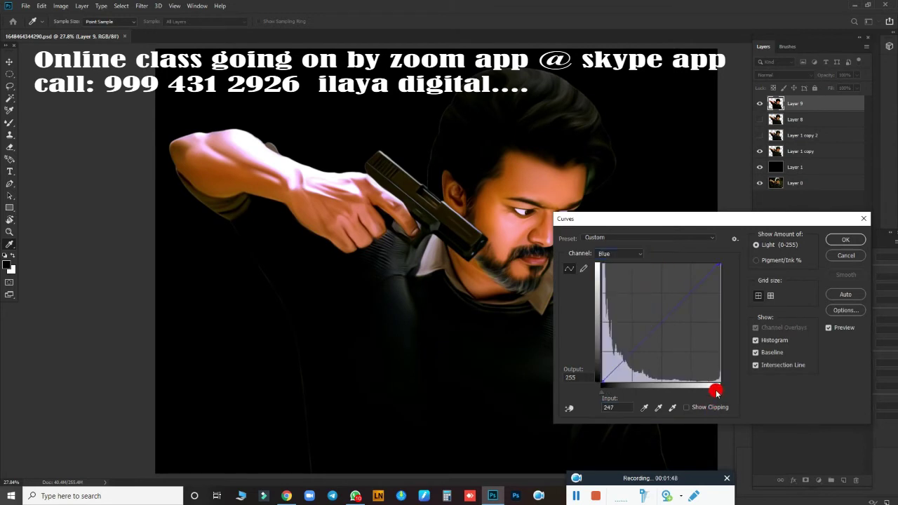
pyautogui.click(627, 254)
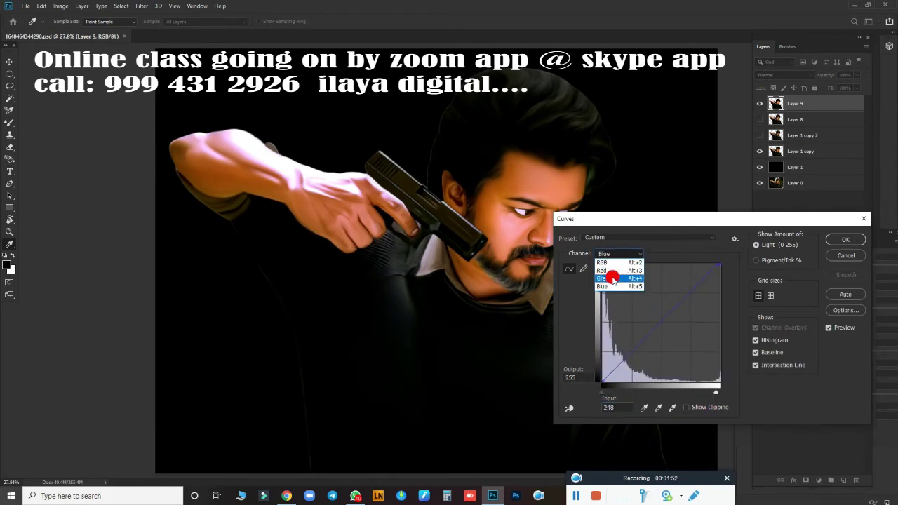
pyautogui.click(613, 279)
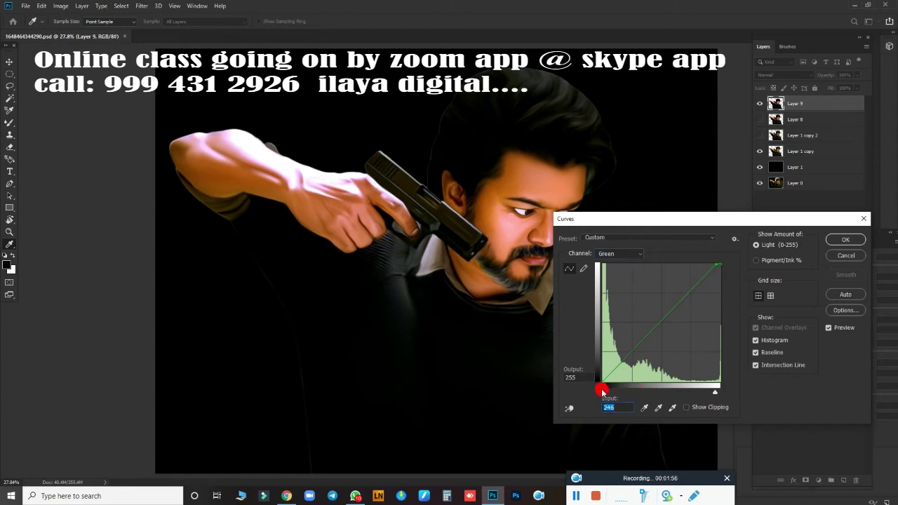
pyautogui.moveTo(602, 390); pyautogui.dragTo(610, 395)
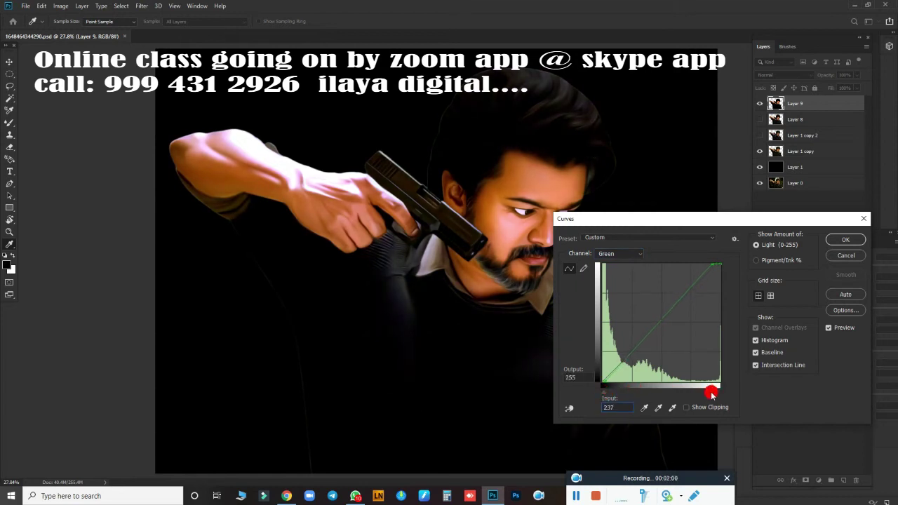
pyautogui.click(848, 238)
pyautogui.hotkey('ctrl', 's')
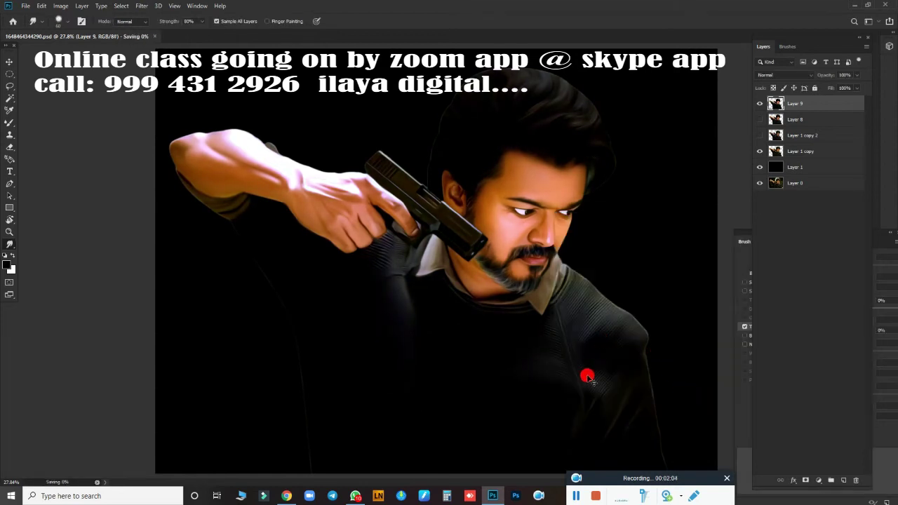
# Apply a Color Balance tweak and a +12 saturation boost, then save
pyautogui.hotkey('ctrl', 'b')
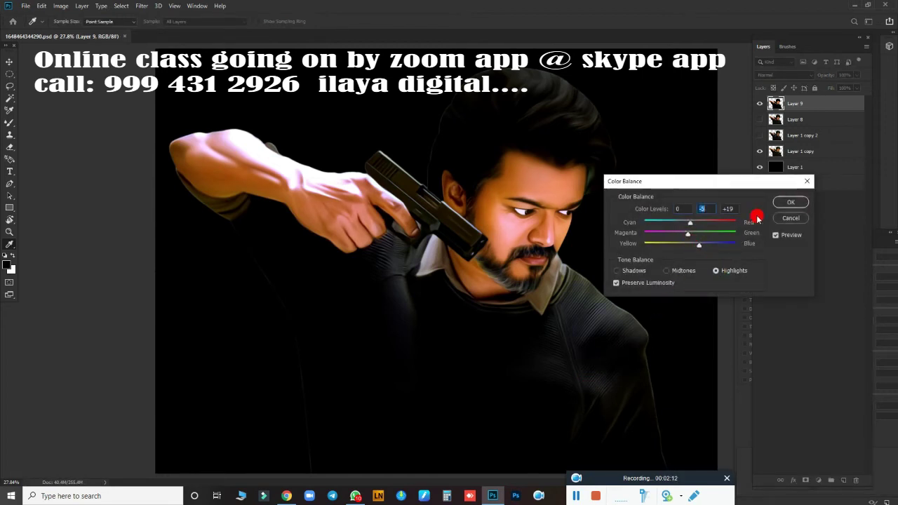
pyautogui.click(789, 202)
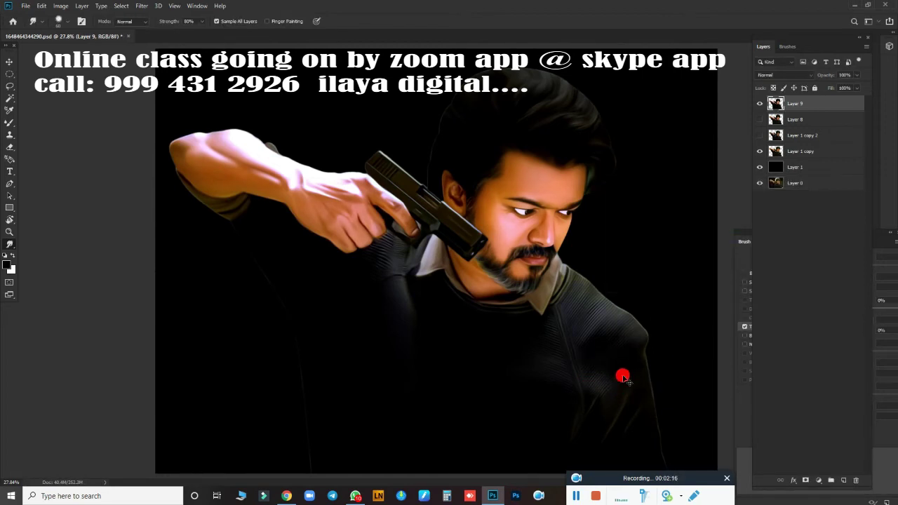
pyautogui.hotkey('ctrl', 'u')
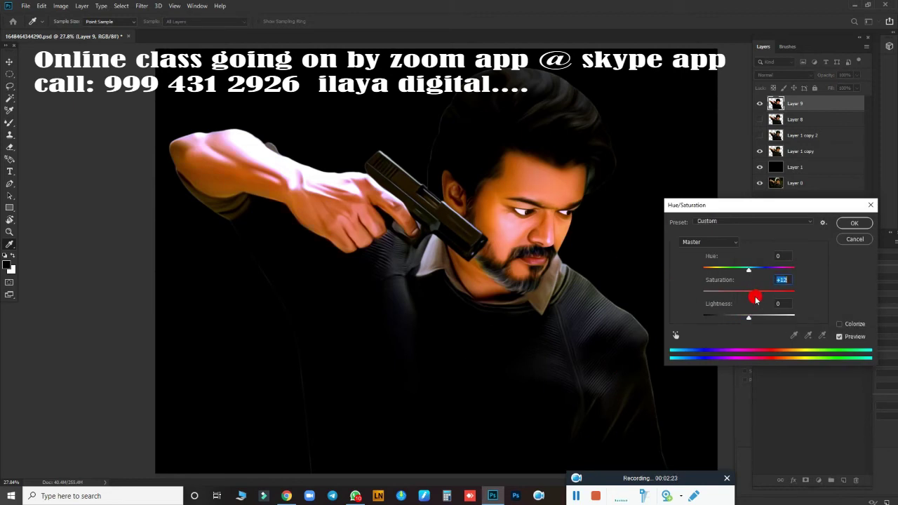
pyautogui.click(855, 223)
pyautogui.hotkey('ctrl', 's')
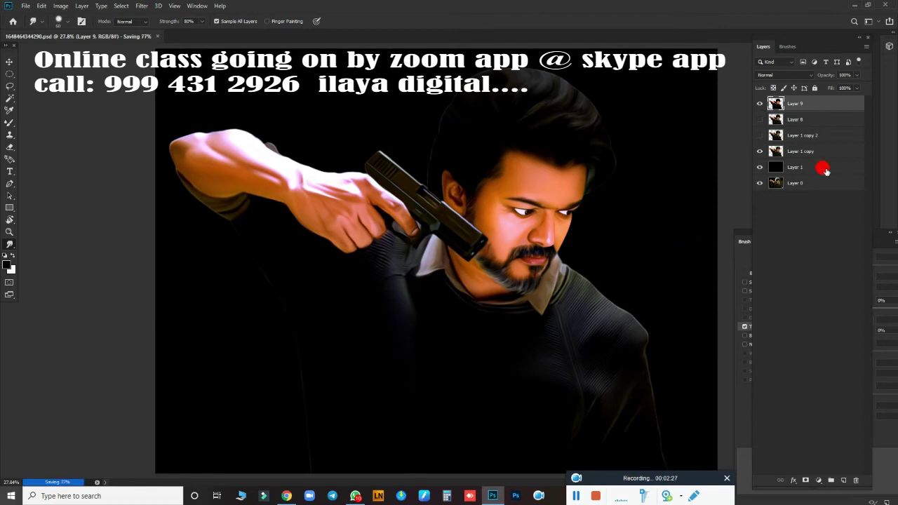
# Make Layer 8 visible and toggle Layer 9 on and off to compare versions
pyautogui.click(758, 103)
pyautogui.click(759, 103)
pyautogui.click(759, 103)
pyautogui.click(759, 103)
pyautogui.click(759, 104)
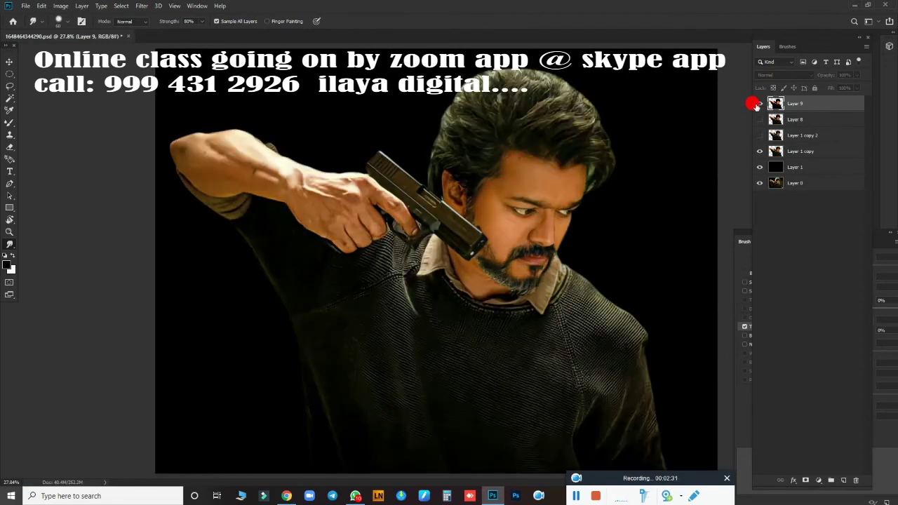
pyautogui.click(759, 103)
pyautogui.scroll(3, 603, 323)
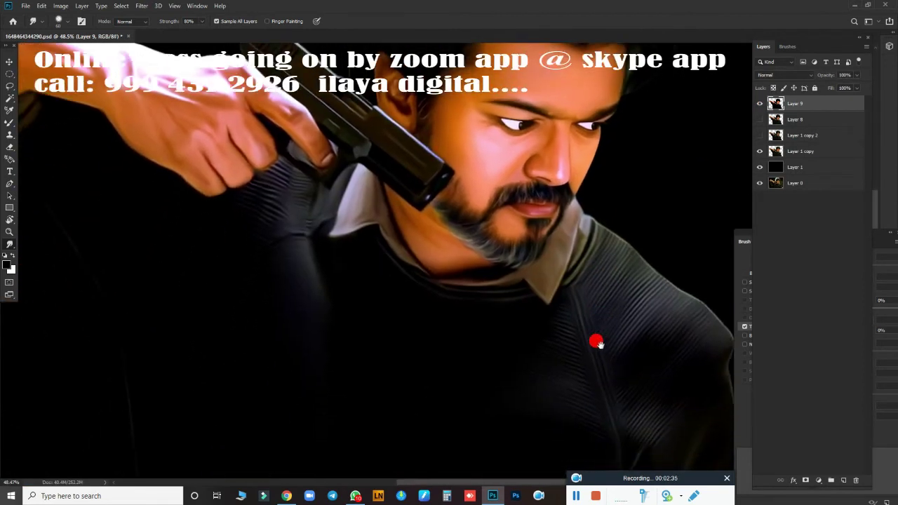
pyautogui.scroll(-3, 597, 343)
pyautogui.click(759, 119)
pyautogui.click(757, 104)
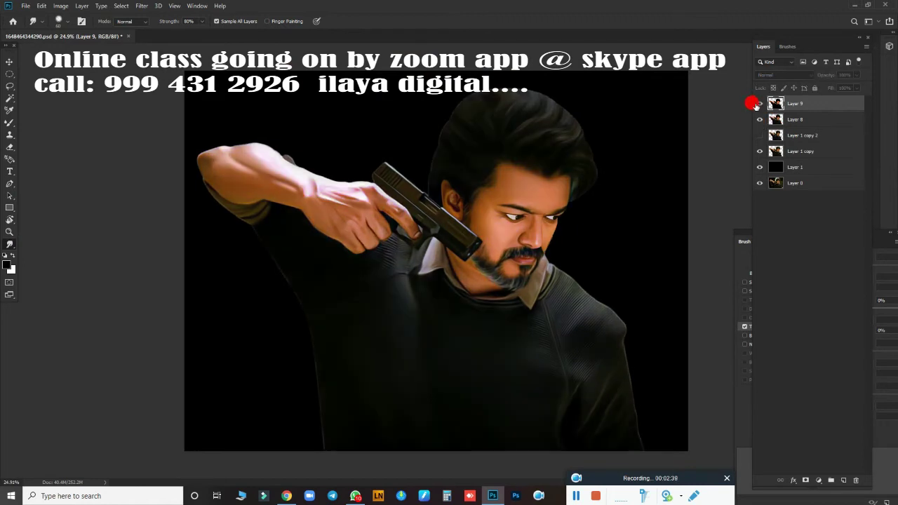
pyautogui.click(759, 104)
pyautogui.click(759, 103)
pyautogui.click(759, 103)
pyautogui.scroll(1, 538, 301)
pyautogui.scroll(2, 505, 447)
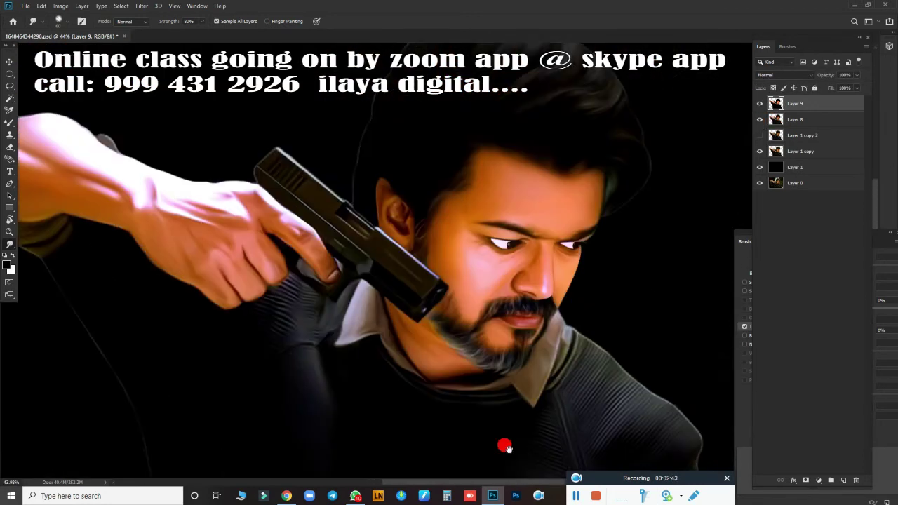
pyautogui.scroll(2, 505, 447)
# Add a new empty Layer 10 at the top of the stack and zoom toward the hairline
pyautogui.click(842, 479)
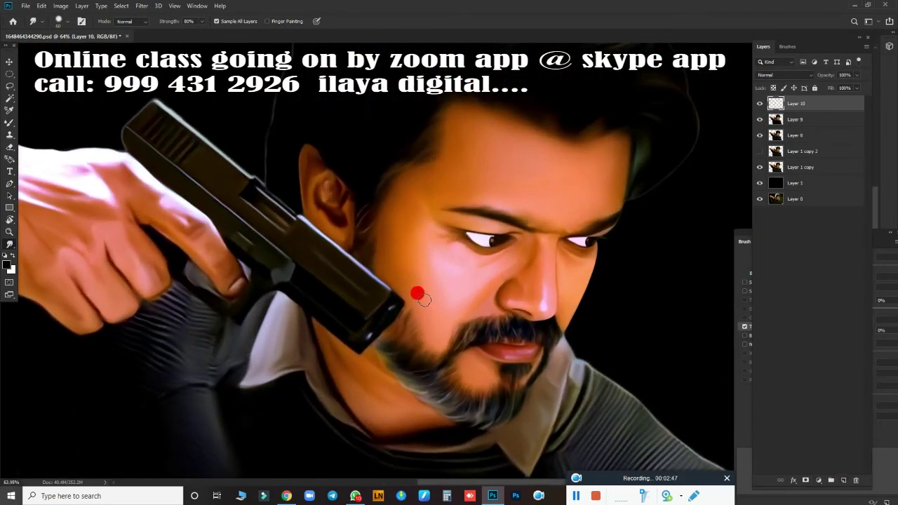
pyautogui.scroll(2, 417, 294)
pyautogui.scroll(2, 421, 345)
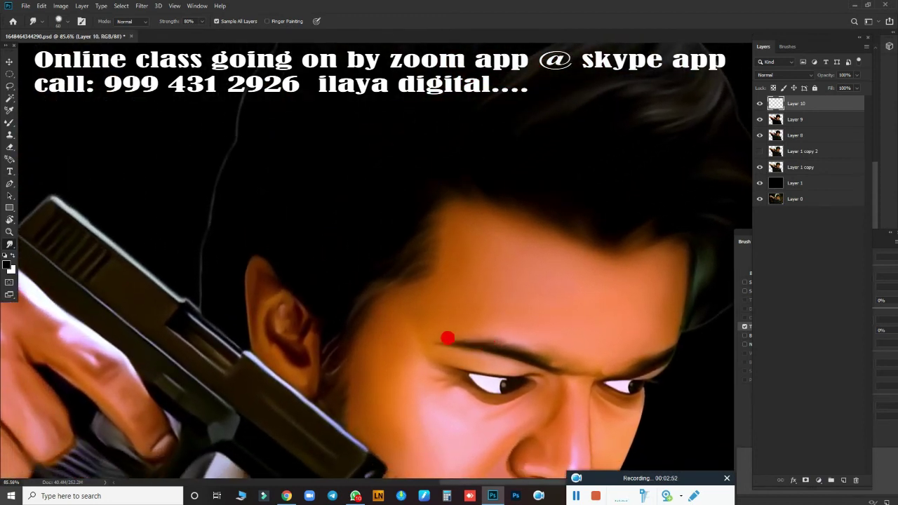
# Rotate and zoom the canvas view to angle the forehead hairline for painting strands
pyautogui.press('r')
pyautogui.moveTo(489, 328); pyautogui.dragTo(542, 288)
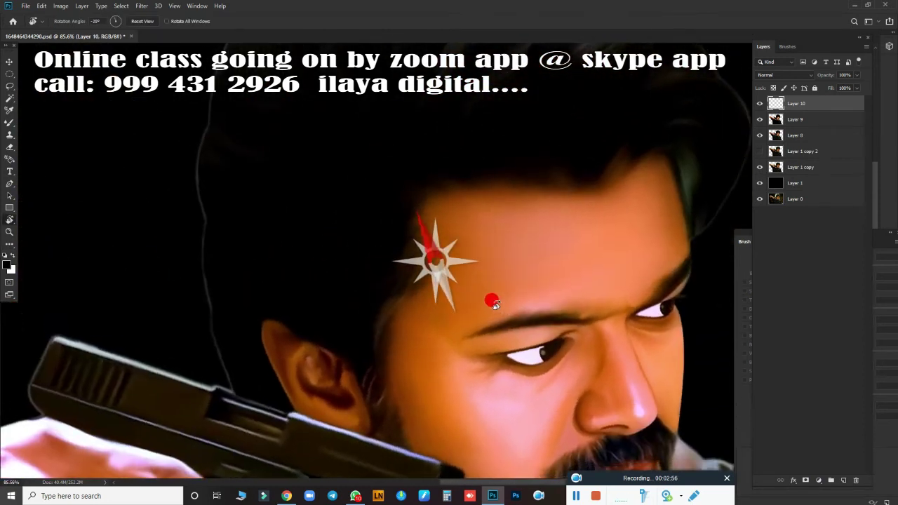
pyautogui.scroll(1, 554, 298)
pyautogui.scroll(3, 554, 301)
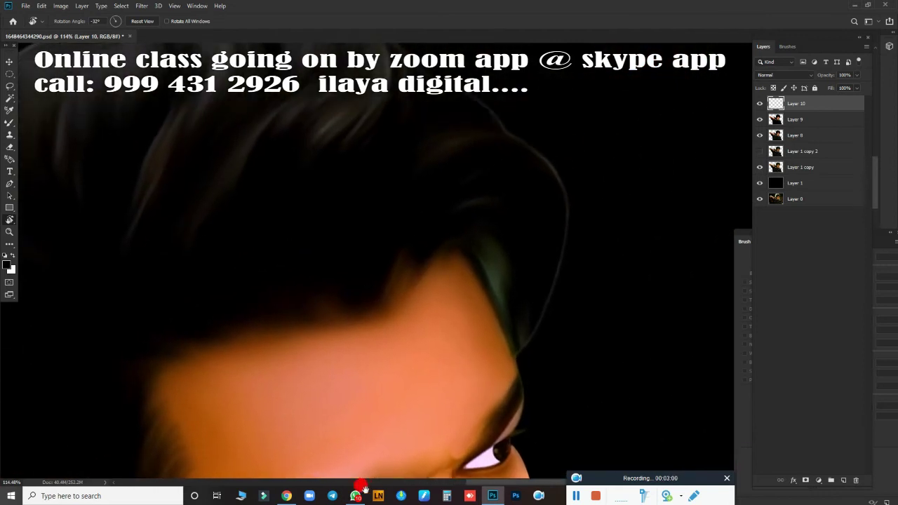
pyautogui.scroll(2, 526, 379)
pyautogui.moveTo(549, 366)
pyautogui.mouseDown()
pyautogui.moveTo(449, 240)
pyautogui.moveTo(423, 245)
pyautogui.mouseUp()
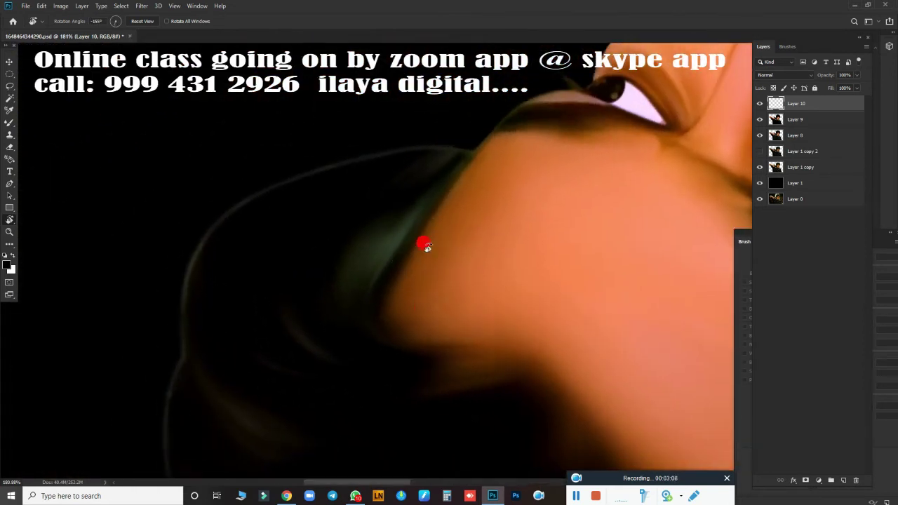
pyautogui.scroll(1, 435, 302)
pyautogui.moveTo(451, 367)
pyautogui.mouseDown()
pyautogui.moveTo(325, 346)
pyautogui.moveTo(385, 381)
pyautogui.mouseUp()
pyautogui.scroll(1, 397, 463)
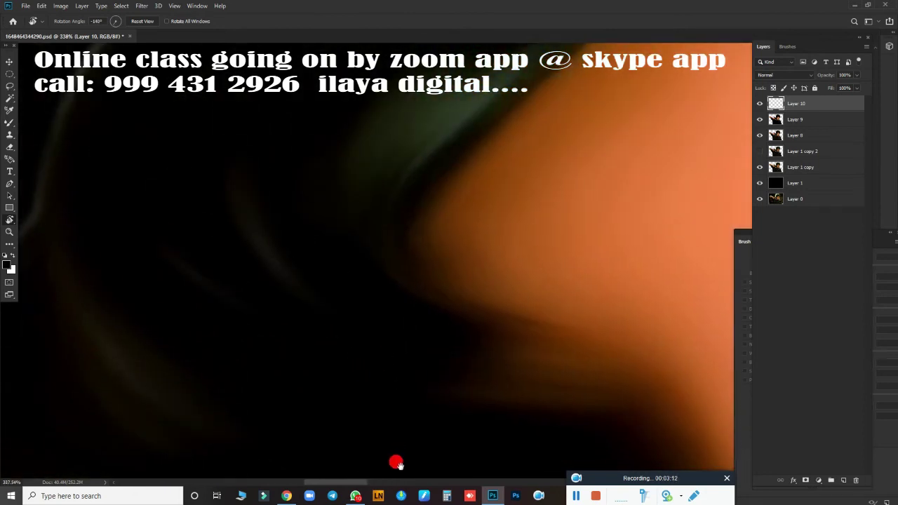
pyautogui.scroll(1, 398, 450)
# Switch from the Mixer Brush to the regular Brush and bring the hairline into view
pyautogui.press('b')
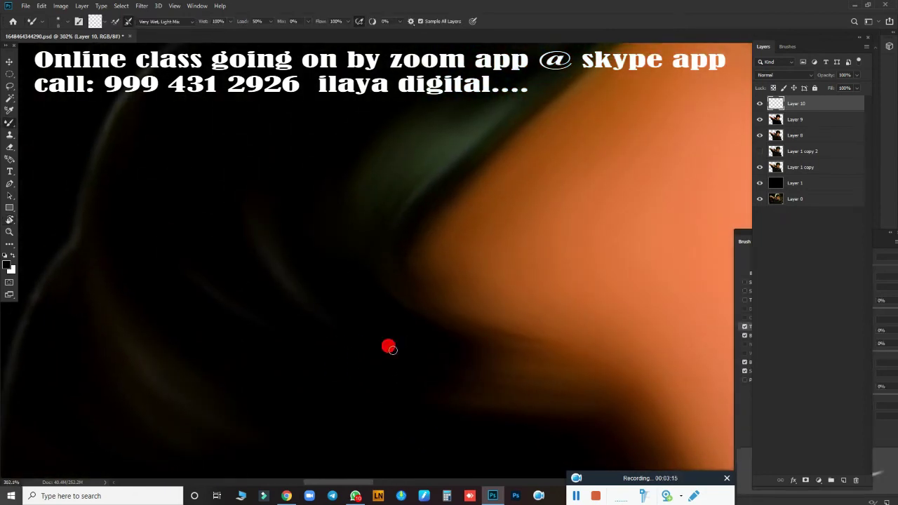
pyautogui.rightClick(455, 299)
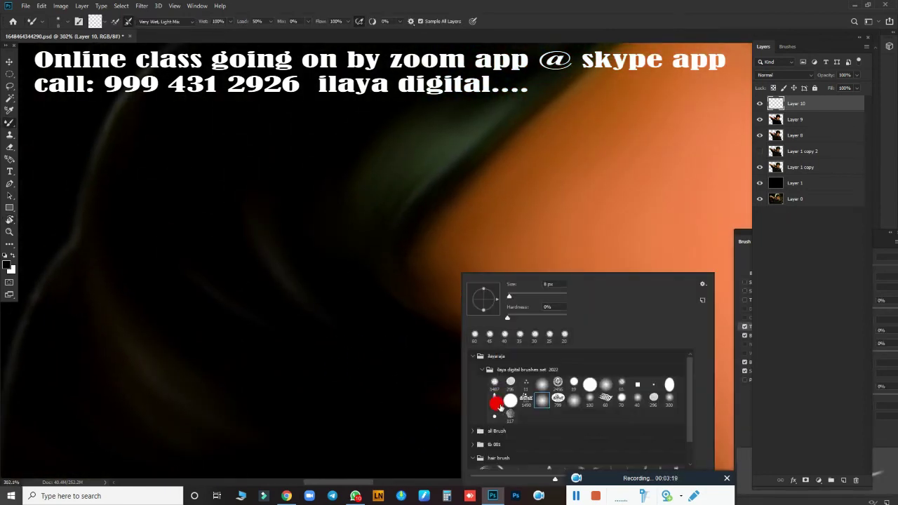
pyautogui.hotkey('shift', 'b')
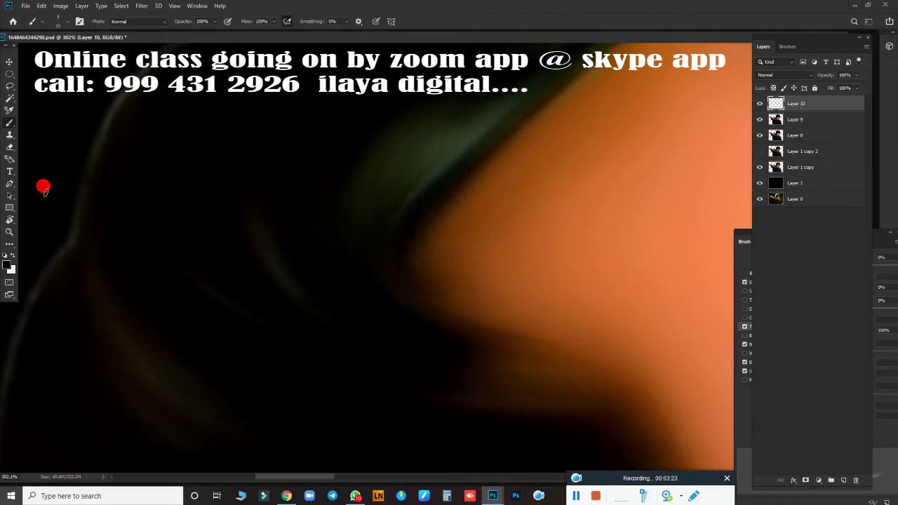
pyautogui.click(575, 498)
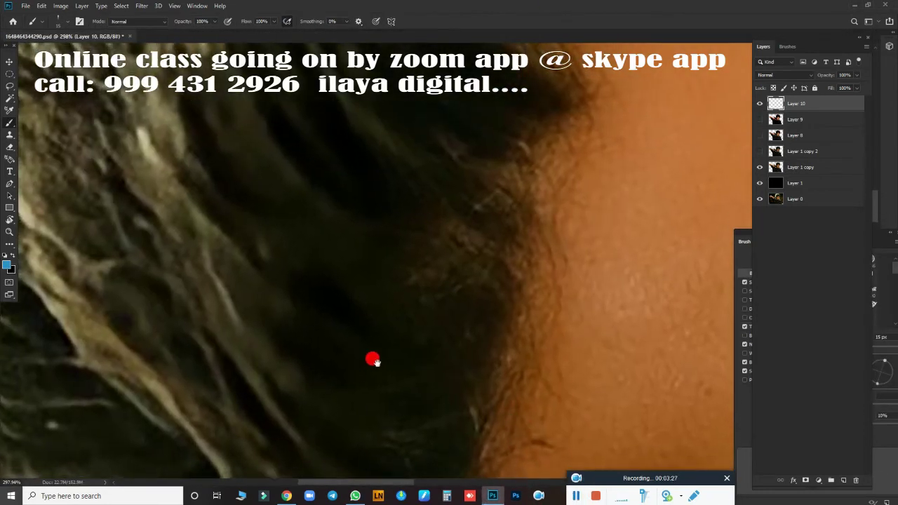
pyautogui.scroll(-3, 471, 378)
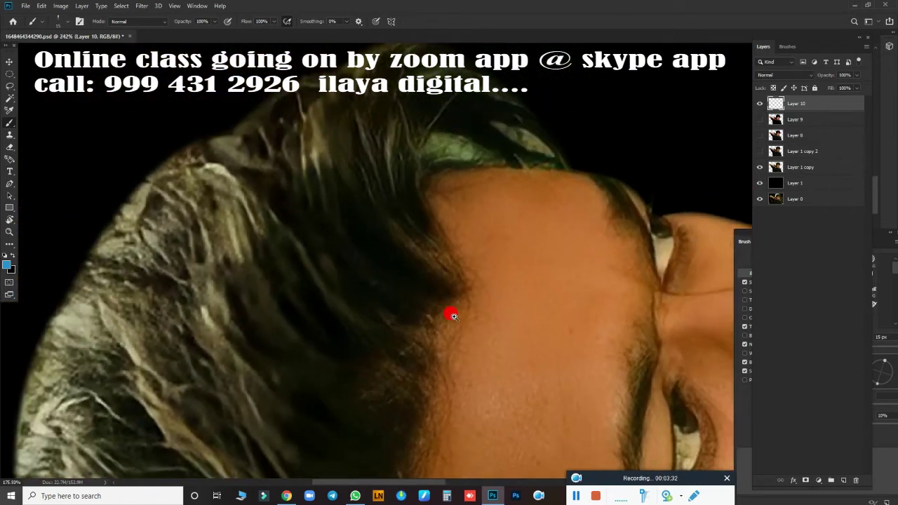
pyautogui.scroll(2, 453, 315)
pyautogui.moveTo(460, 325); pyautogui.dragTo(428, 337)
# Stroke a path as a tapered blue strand along the hairline, then paint two trial strands
pyautogui.press('p')
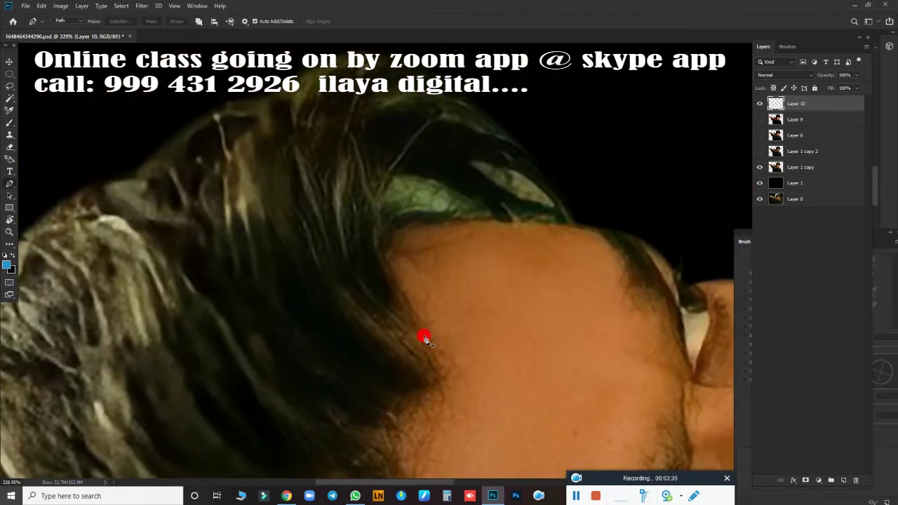
pyautogui.press('b')
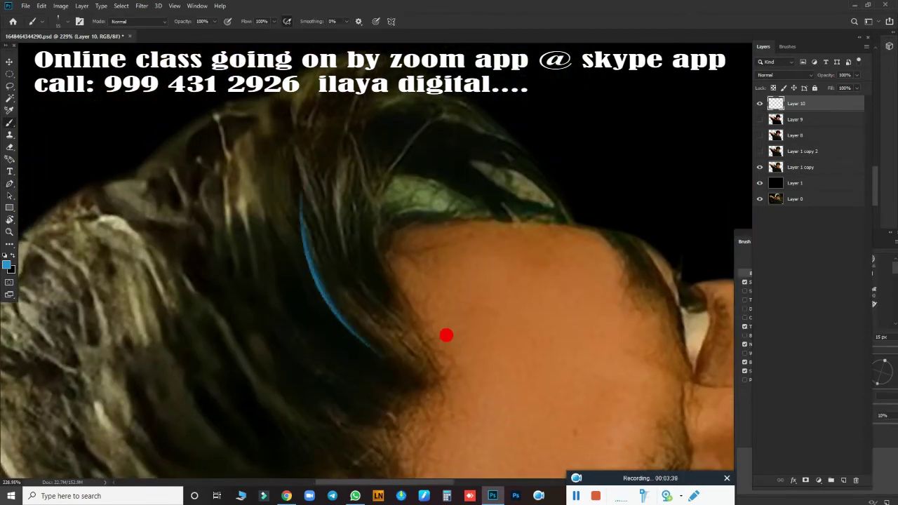
pyautogui.press('Return')
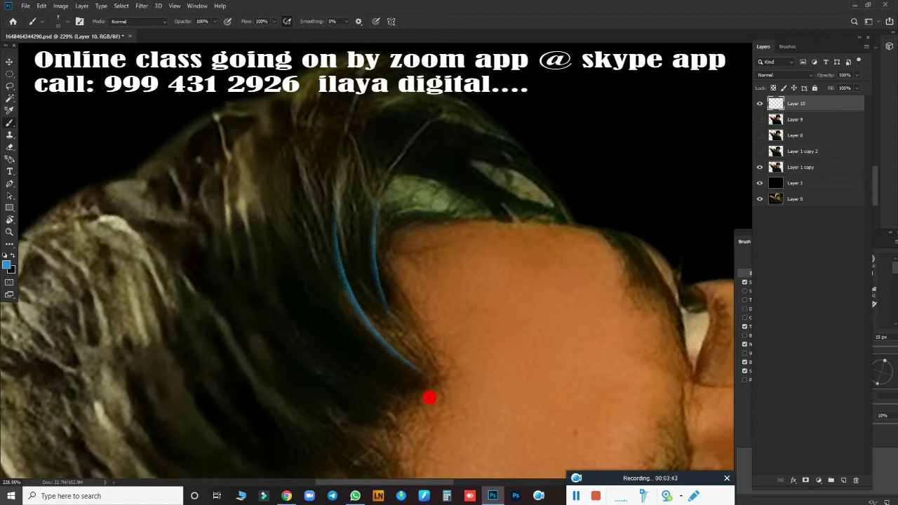
pyautogui.moveTo(429, 398); pyautogui.dragTo(388, 408)
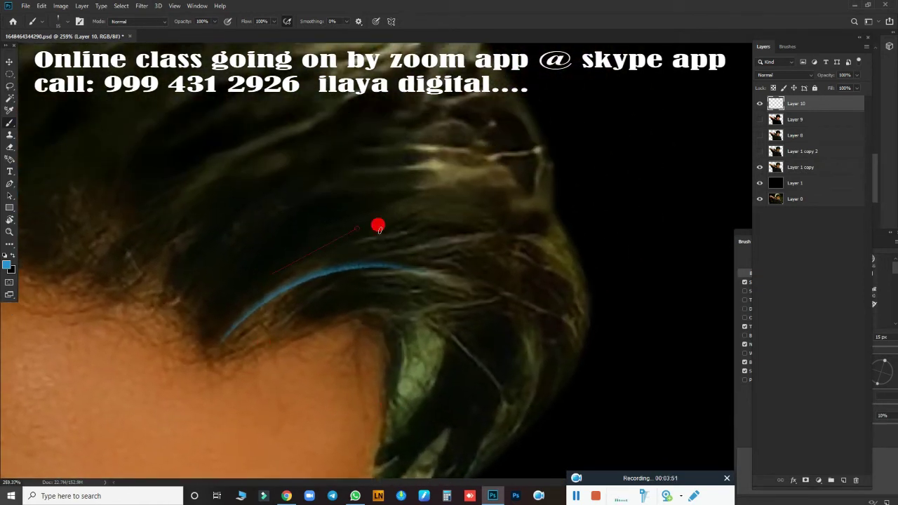
pyautogui.moveTo(275, 274); pyautogui.dragTo(472, 242)
pyautogui.moveTo(224, 281); pyautogui.dragTo(473, 231)
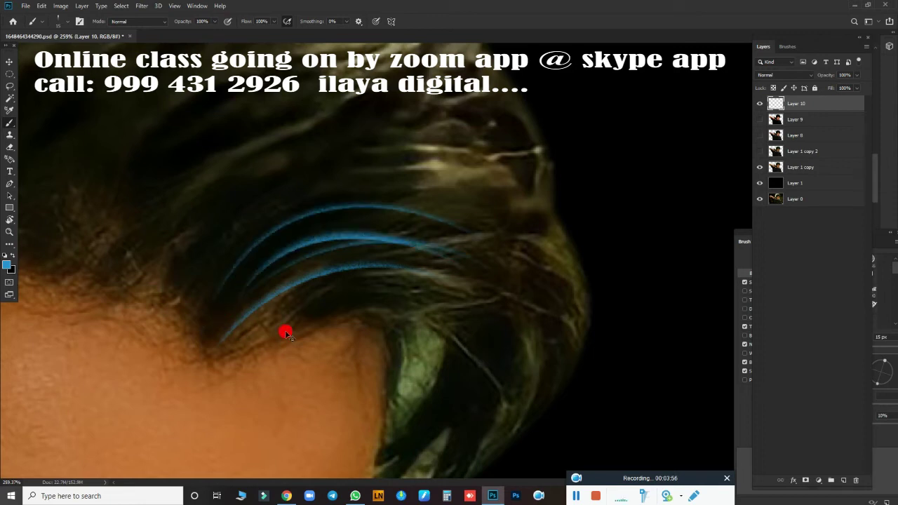
# Check the Huion pen pressure settings and undo the two extra blue strands
pyautogui.click(424, 498)
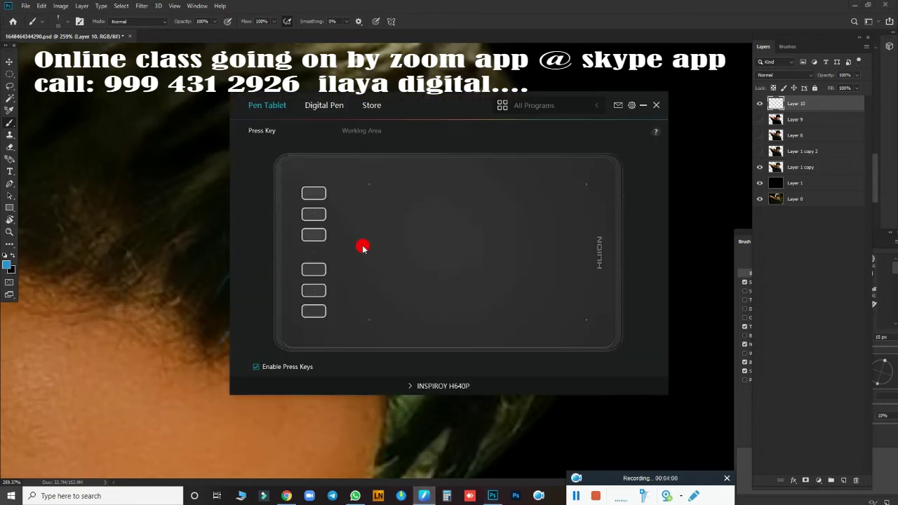
pyautogui.click(341, 116)
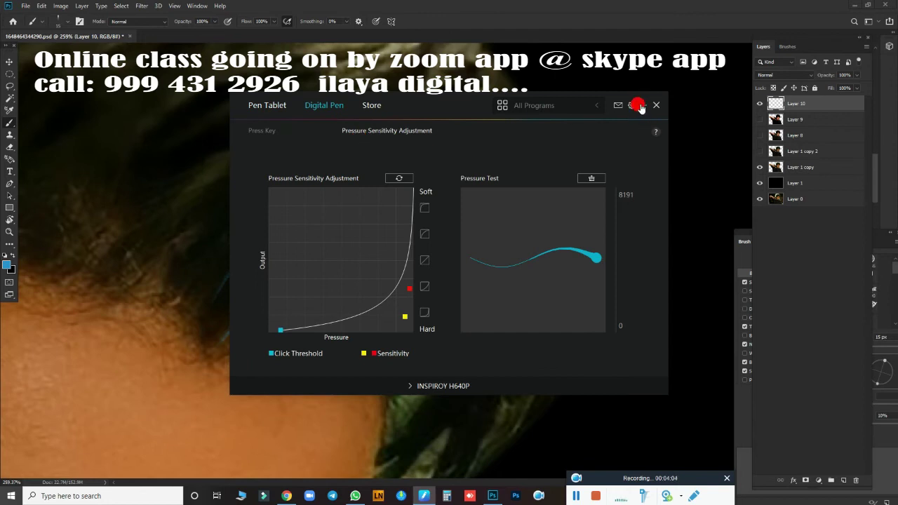
pyautogui.click(637, 106)
pyautogui.hotkey('ctrl', 'z')
pyautogui.hotkey('ctrl', 'z')
pyautogui.scroll(-3, 449, 393)
# Remove the earlier hairline strand and a trial strand from the front hair
pyautogui.scroll(3, 421, 386)
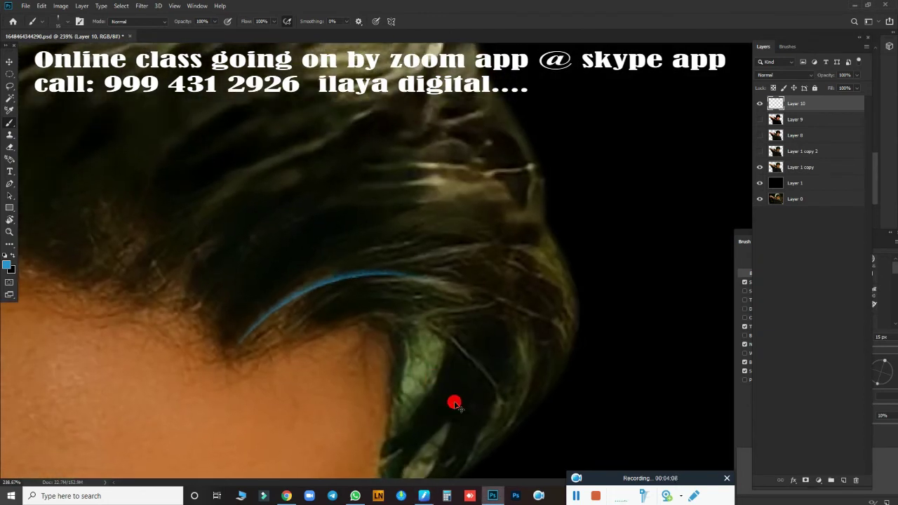
pyautogui.hotkey('ctrl', 'z')
pyautogui.scroll(-2, 442, 398)
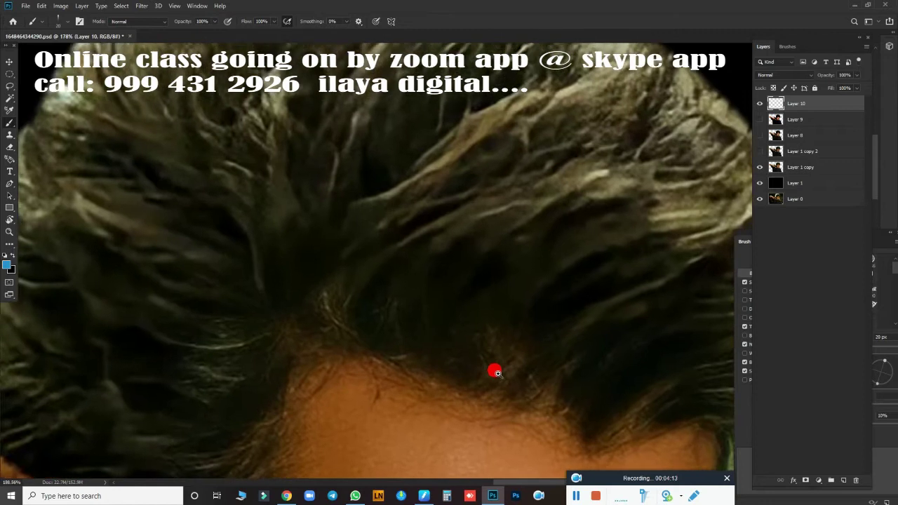
pyautogui.scroll(1, 495, 372)
pyautogui.moveTo(461, 176); pyautogui.dragTo(304, 330)
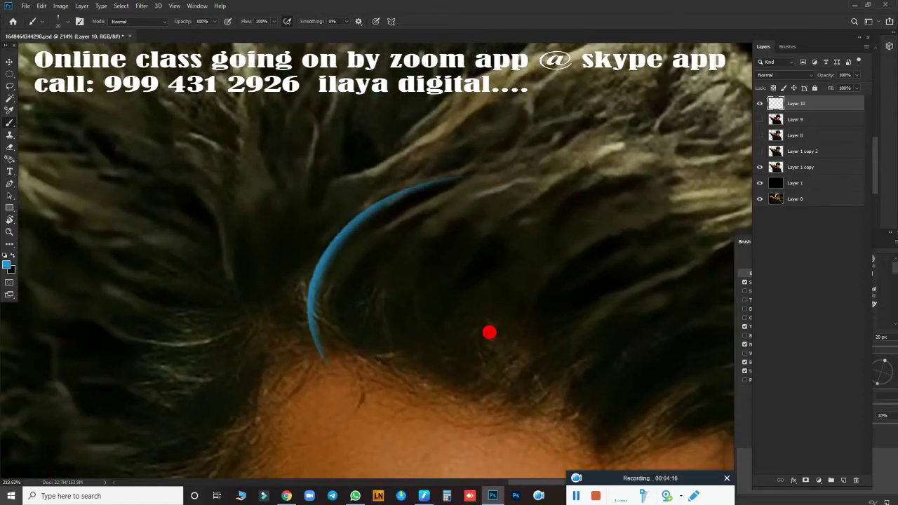
pyautogui.scroll(1, 357, 377)
pyautogui.hotkey('ctrl', 'z')
# Paint five curved blue strands running down the front hair side by side
pyautogui.moveTo(380, 212); pyautogui.dragTo(273, 351)
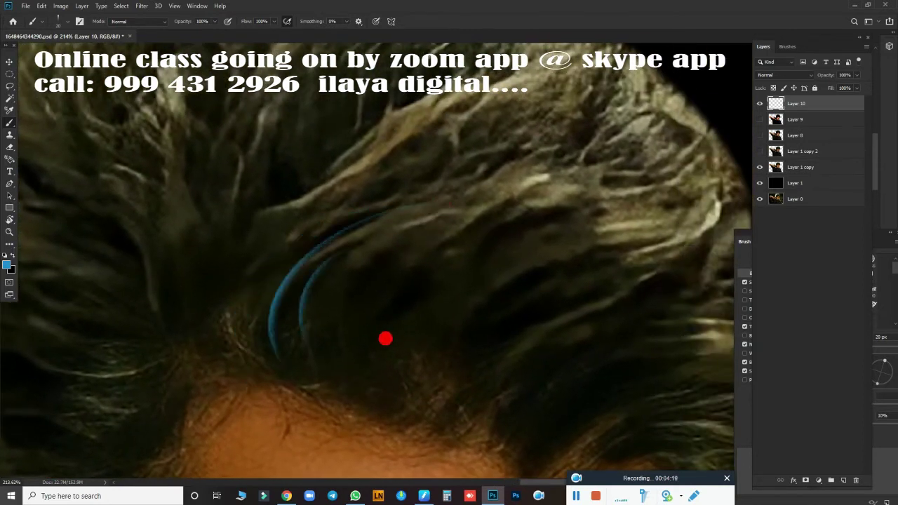
pyautogui.moveTo(335, 204); pyautogui.dragTo(233, 364)
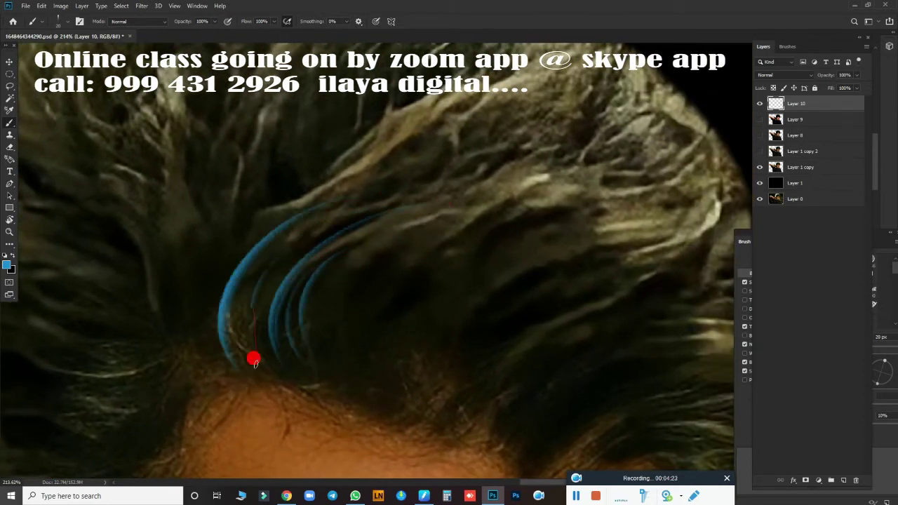
pyautogui.moveTo(289, 254); pyautogui.dragTo(232, 354)
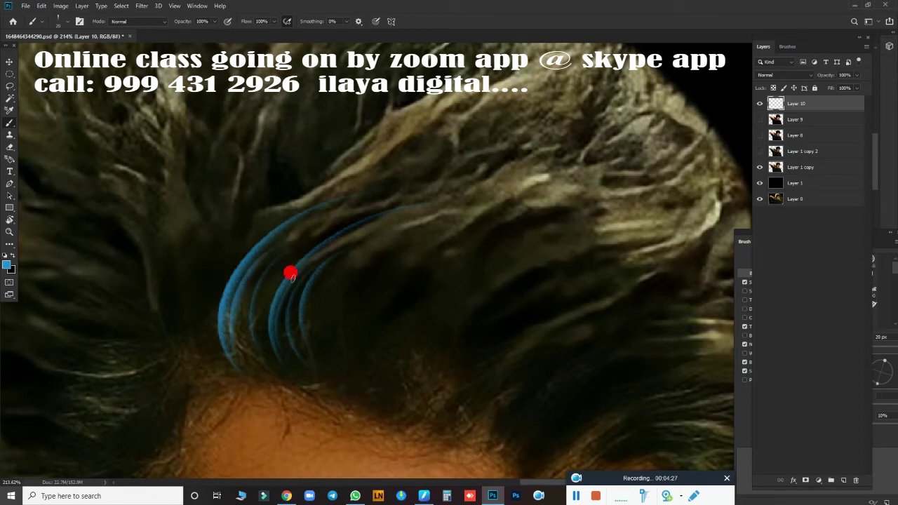
pyautogui.moveTo(175, 347); pyautogui.dragTo(223, 189)
pyautogui.moveTo(214, 233); pyautogui.dragTo(188, 352)
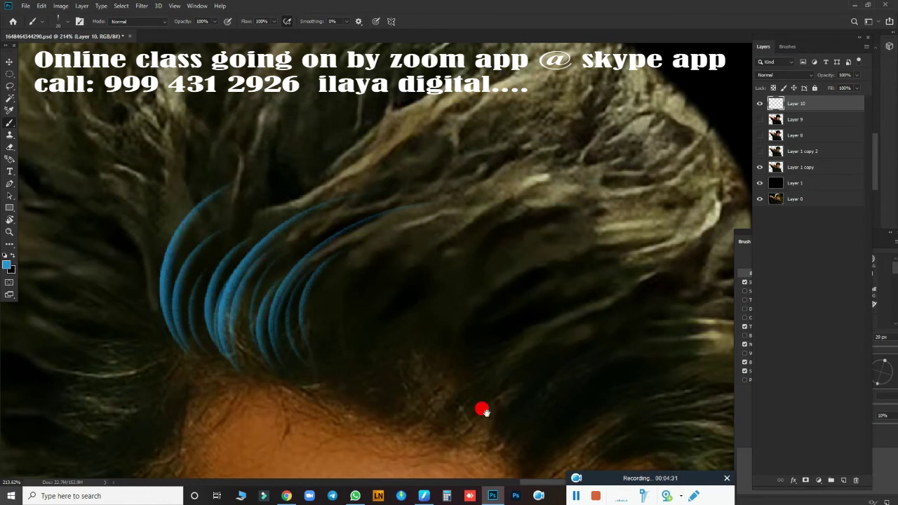
pyautogui.hscroll(3, 449, 385)
pyautogui.scroll(-3, 469, 293)
pyautogui.hotkey('ctrl', 'z')
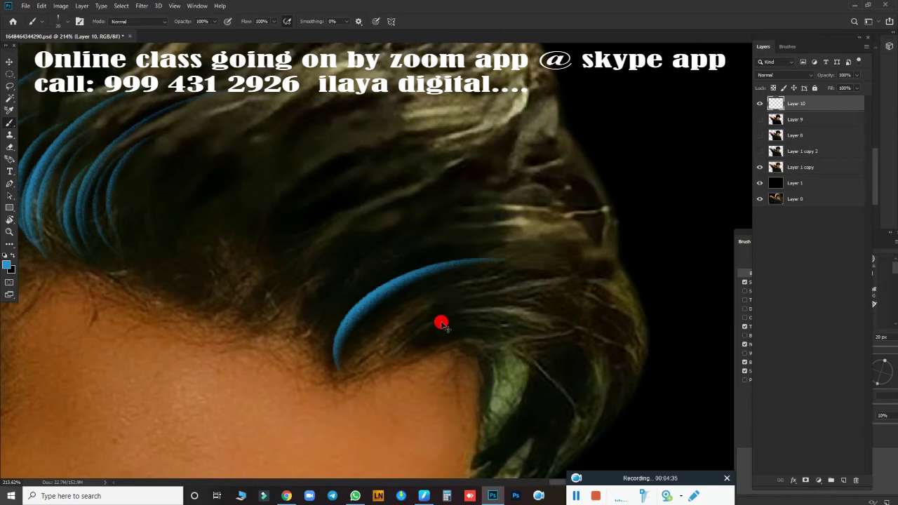
pyautogui.hotkey('ctrl', 'z')
pyautogui.hotkey('ctrl', 'z')
pyautogui.hotkey('ctrl', 'z')
pyautogui.hotkey('ctrl', 'z')
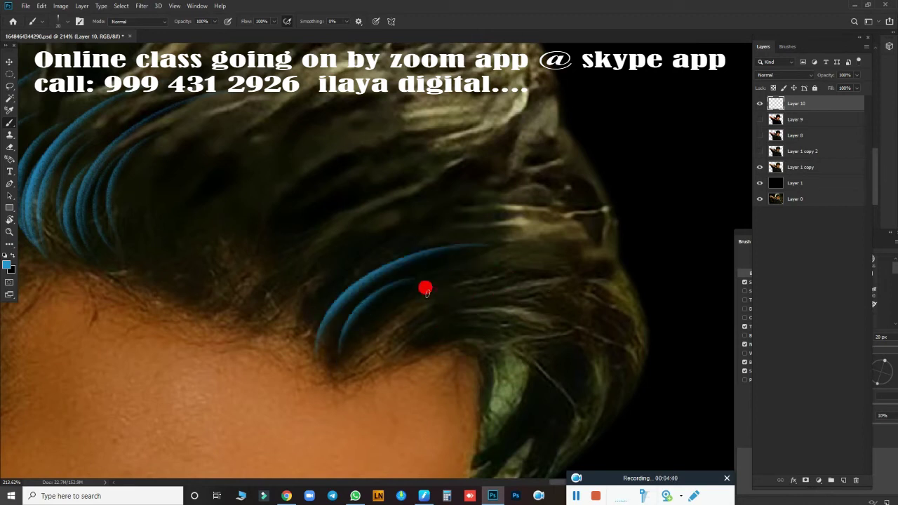
# Add blue arc strands across the hair, redrawing the misplaced and oversized arcs
pyautogui.hscroll(3, 478, 322)
pyautogui.scroll(-2, 491, 316)
pyautogui.moveTo(368, 301); pyautogui.dragTo(536, 314)
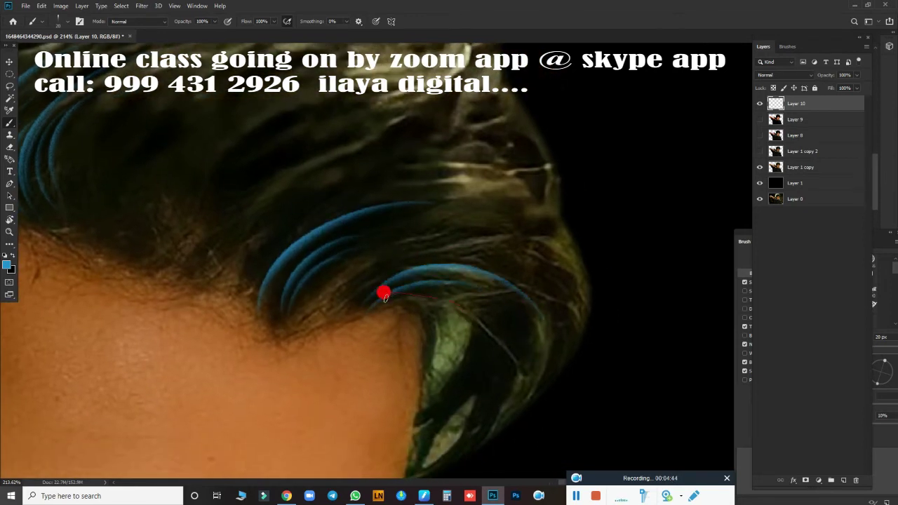
pyautogui.hotkey('ctrl', 'z')
pyautogui.moveTo(519, 281); pyautogui.dragTo(351, 309)
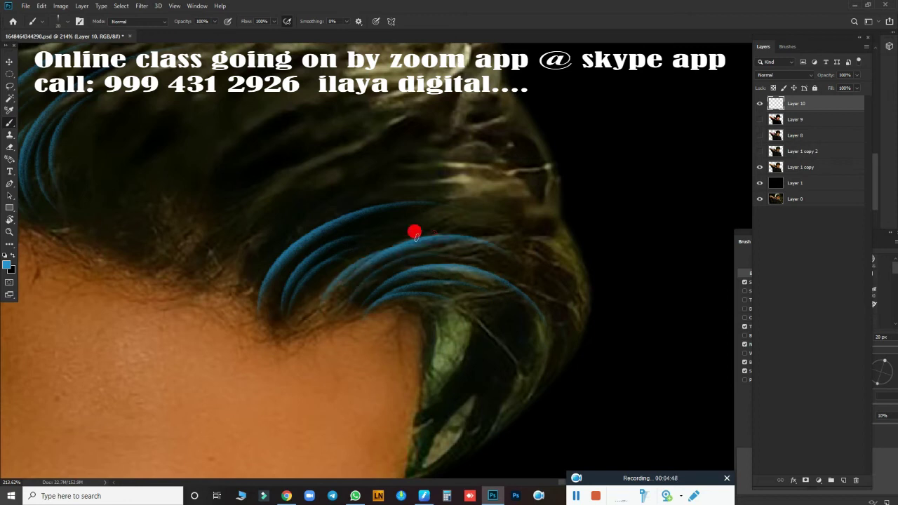
pyautogui.scroll(3, 415, 234)
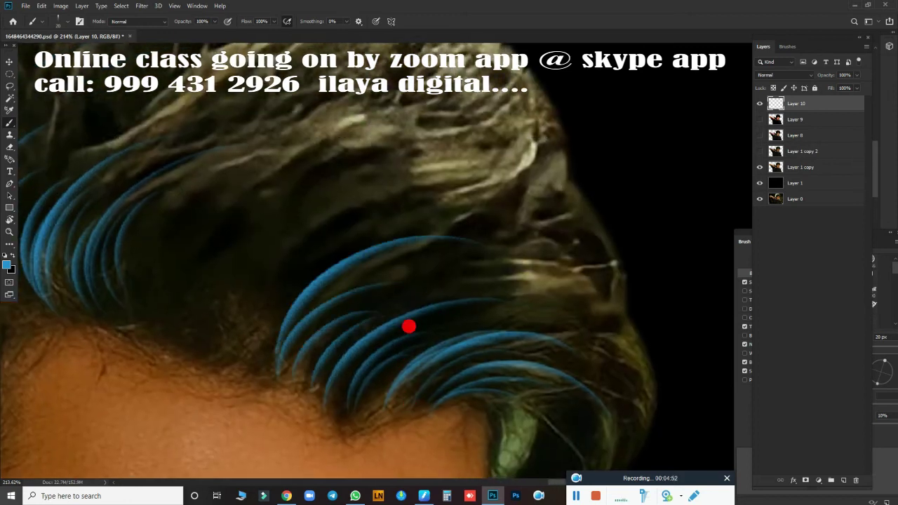
pyautogui.hscroll(-3, 299, 266)
pyautogui.scroll(1, 299, 267)
pyautogui.moveTo(494, 216); pyautogui.dragTo(288, 377)
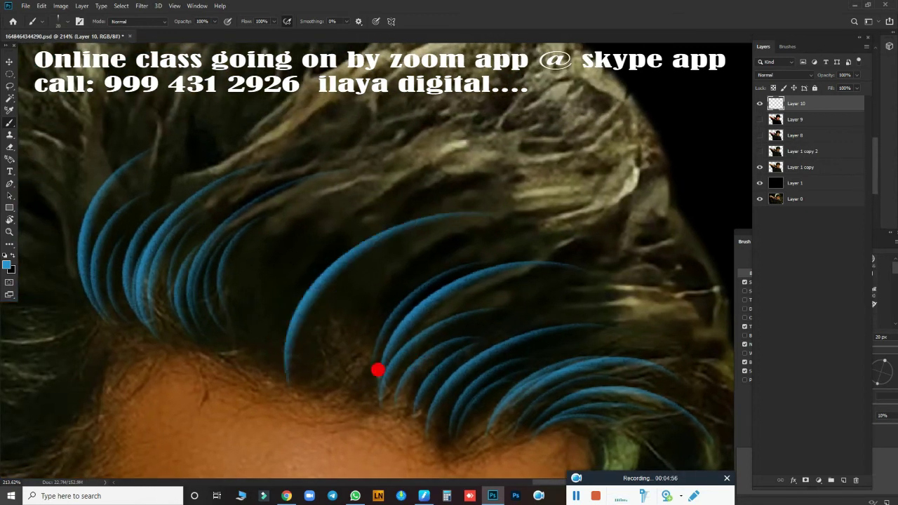
pyautogui.hotkey('ctrl', 'z')
# Paint four more thin blue strands along the hairline, then zoom out to the whole face
pyautogui.moveTo(351, 263); pyautogui.dragTo(323, 380)
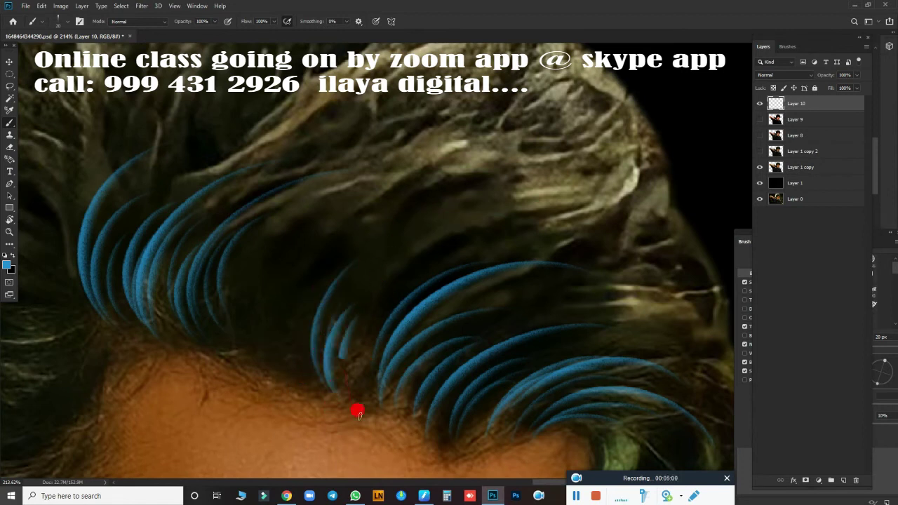
pyautogui.moveTo(321, 213); pyautogui.dragTo(270, 375)
pyautogui.moveTo(329, 292); pyautogui.dragTo(289, 389)
pyautogui.hscroll(-3, 379, 315)
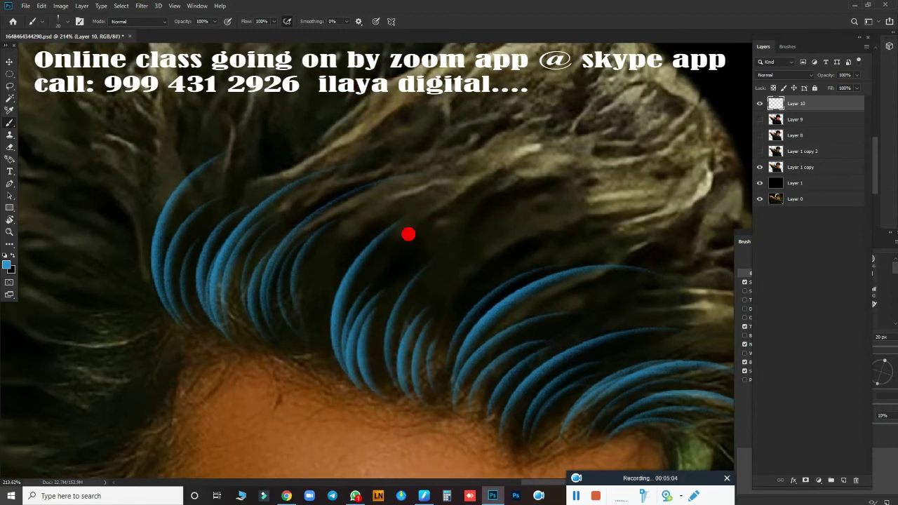
pyautogui.moveTo(403, 226); pyautogui.dragTo(317, 317)
pyautogui.scroll(-5, 517, 392)
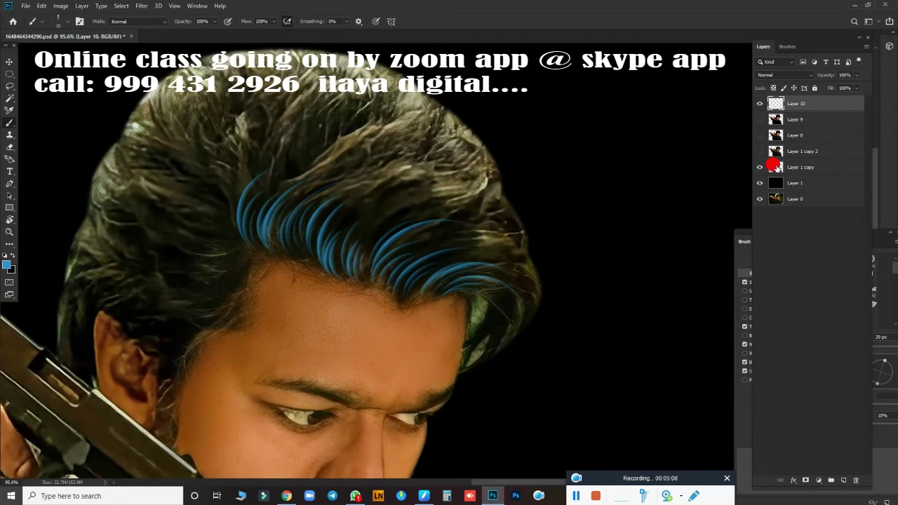
pyautogui.hotkey('alt', '[')
# Show the smooth Layer 9 and try two side-hair strands, undoing both
pyautogui.click(759, 120)
pyautogui.scroll(-3, 439, 257)
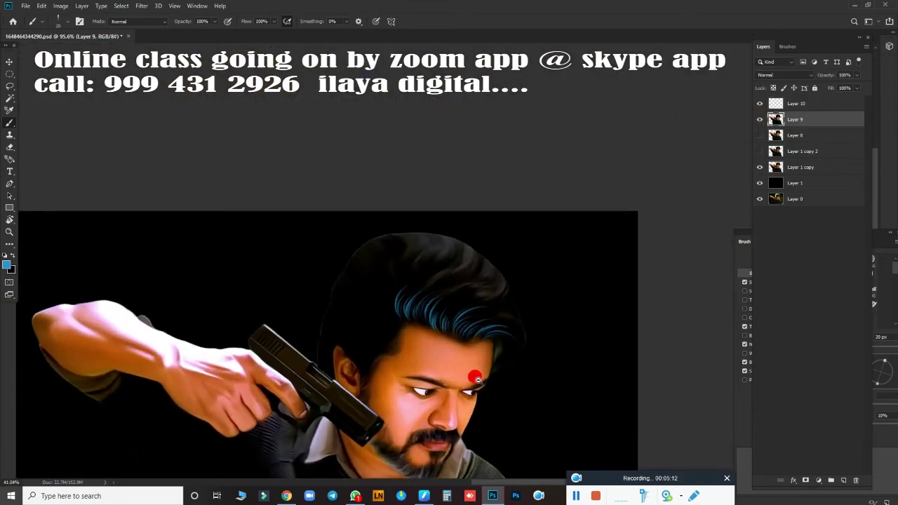
pyautogui.scroll(6, 512, 423)
pyautogui.scroll(2, 540, 400)
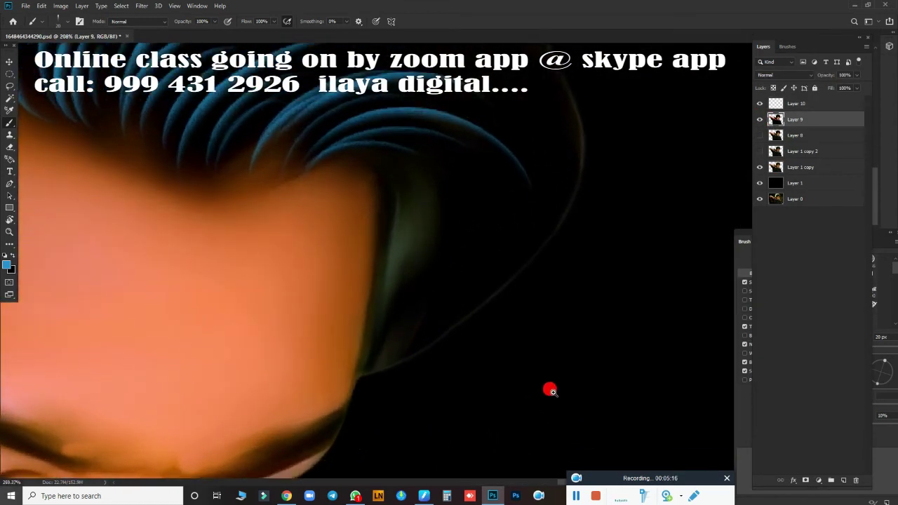
pyautogui.scroll(1, 533, 379)
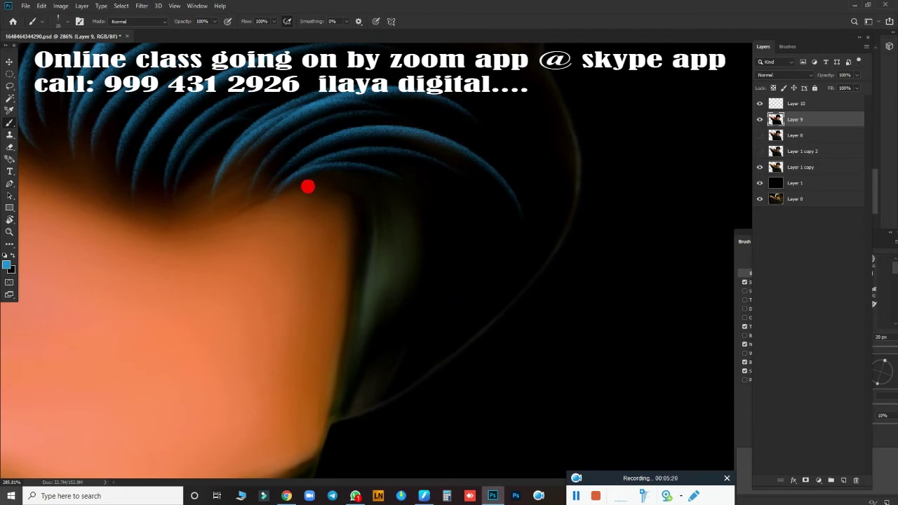
pyautogui.press('z')
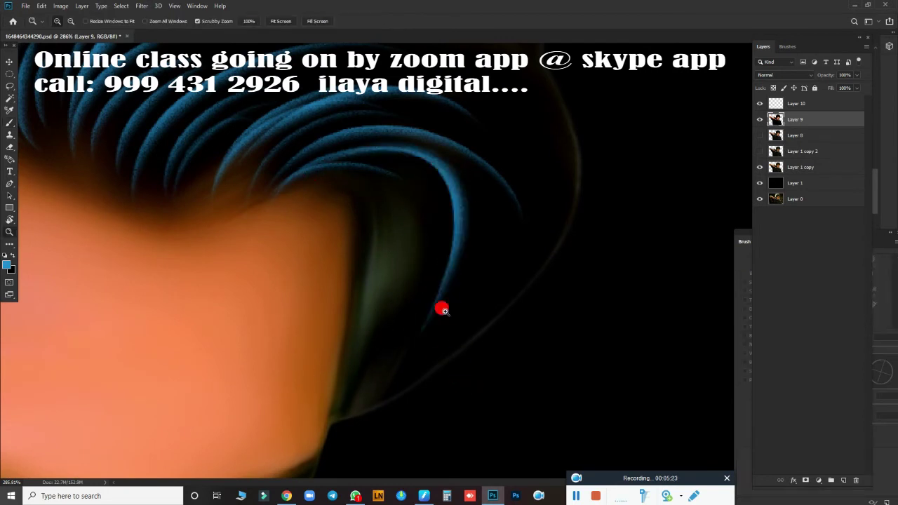
pyautogui.press('b')
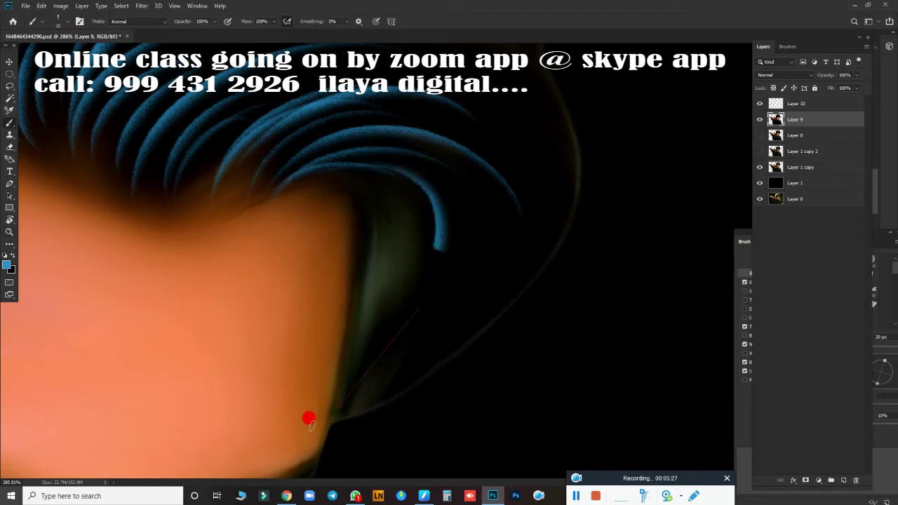
pyautogui.moveTo(415, 226); pyautogui.dragTo(379, 362)
pyautogui.hotkey('ctrl', 'z')
pyautogui.moveTo(399, 166)
pyautogui.mouseDown()
pyautogui.moveTo(439, 341)
pyautogui.moveTo(477, 250)
pyautogui.mouseUp()
pyautogui.hotkey('ctrl', 'z')
# Rotate the view about 96° and paint three curved blue strands below the skin edge
pyautogui.press('r')
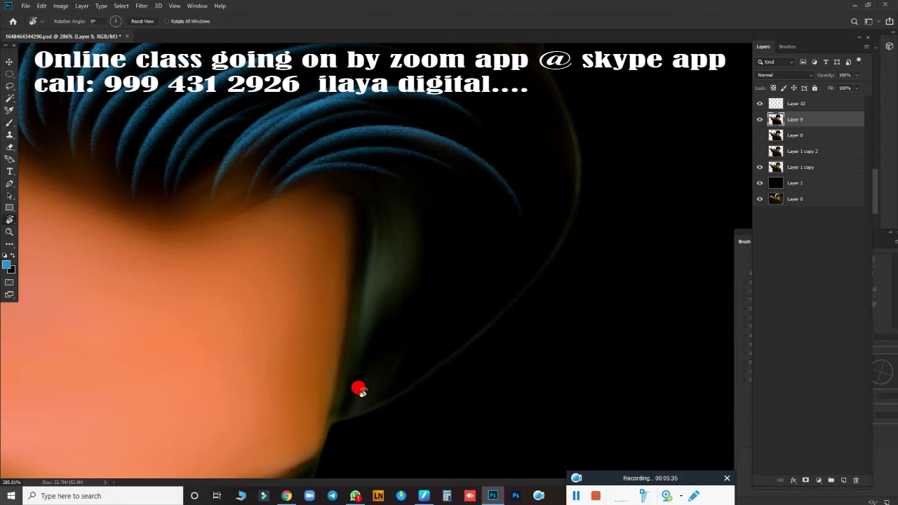
pyautogui.moveTo(358, 387)
pyautogui.mouseDown()
pyautogui.moveTo(416, 306)
pyautogui.moveTo(337, 370)
pyautogui.moveTo(433, 386)
pyautogui.moveTo(492, 313)
pyautogui.mouseUp()
pyautogui.scroll(3, 432, 386)
pyautogui.moveTo(312, 341); pyautogui.dragTo(248, 370)
pyautogui.press('b')
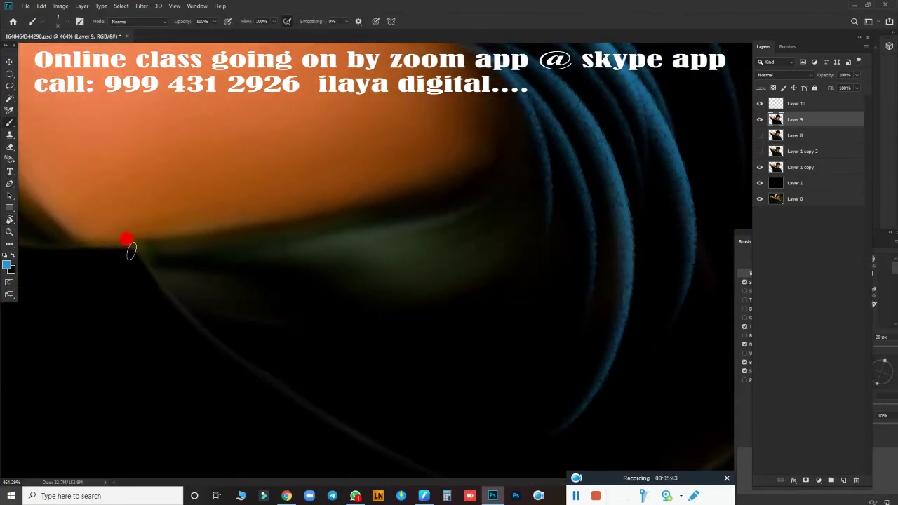
pyautogui.moveTo(132, 240); pyautogui.dragTo(404, 270)
pyautogui.moveTo(150, 255)
pyautogui.mouseDown()
pyautogui.moveTo(444, 301)
pyautogui.moveTo(407, 336)
pyautogui.mouseUp()
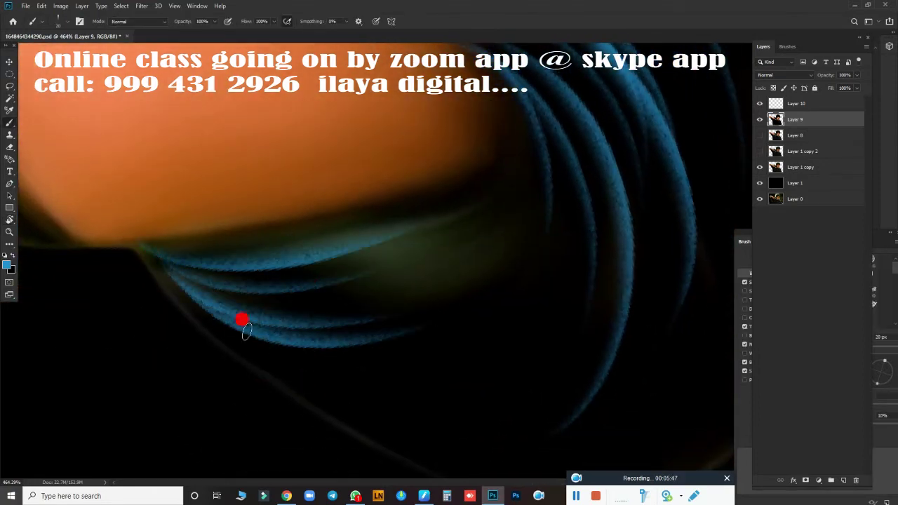
pyautogui.moveTo(241, 316); pyautogui.dragTo(417, 361)
# Reorient the view and paint three more blue strands along the hair curve
pyautogui.press('r')
pyautogui.moveTo(234, 357)
pyautogui.mouseDown()
pyautogui.moveTo(266, 331)
pyautogui.moveTo(290, 374)
pyautogui.moveTo(192, 304)
pyautogui.moveTo(212, 319)
pyautogui.mouseUp()
pyautogui.press('b')
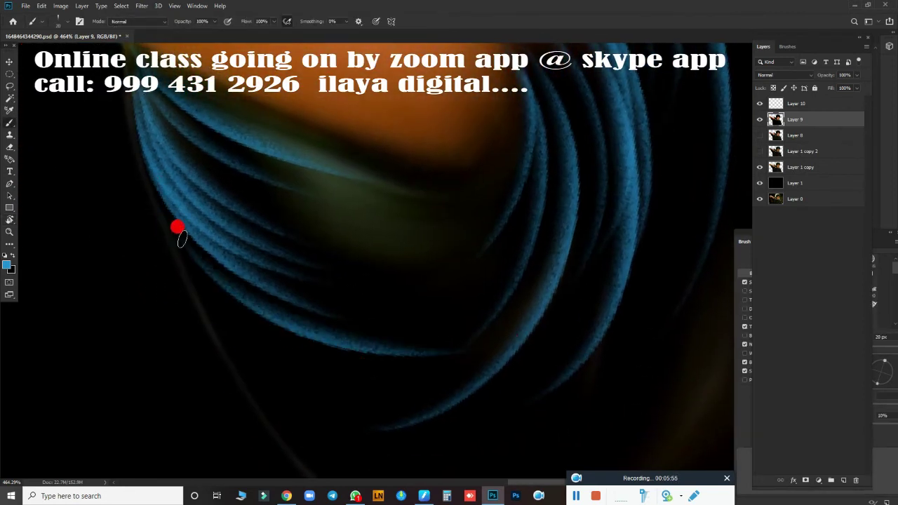
pyautogui.moveTo(176, 231)
pyautogui.mouseDown()
pyautogui.moveTo(381, 355)
pyautogui.moveTo(294, 304)
pyautogui.moveTo(466, 304)
pyautogui.moveTo(240, 330)
pyautogui.moveTo(283, 306)
pyautogui.mouseUp()
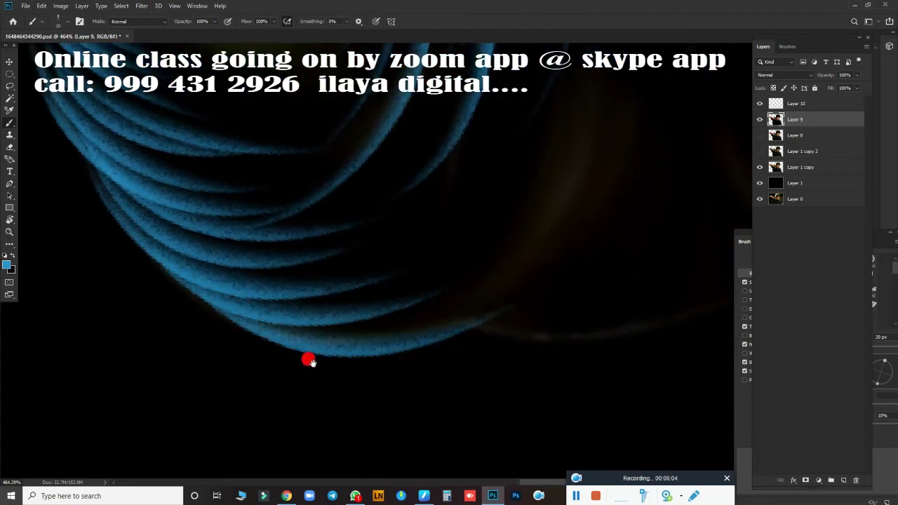
pyautogui.moveTo(308, 360); pyautogui.dragTo(334, 392)
pyautogui.moveTo(155, 186); pyautogui.dragTo(271, 387)
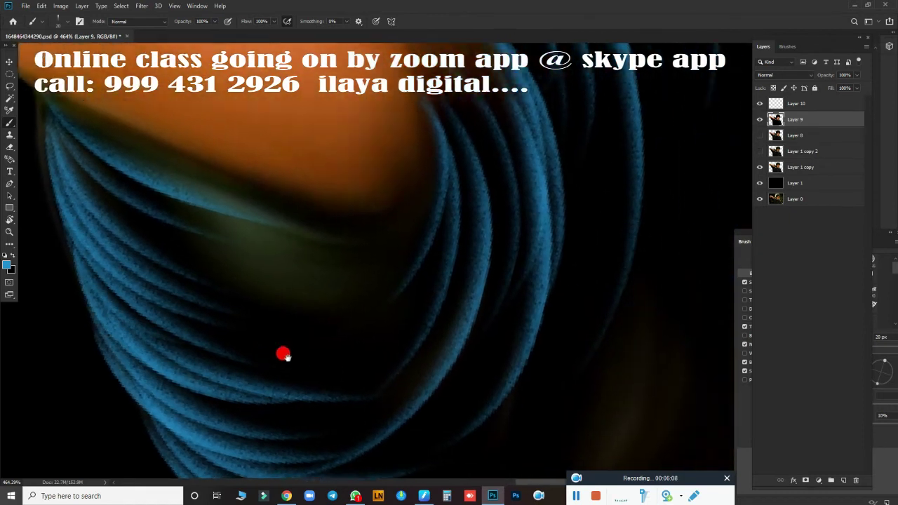
pyautogui.moveTo(281, 353)
pyautogui.mouseDown()
pyautogui.moveTo(215, 350)
pyautogui.moveTo(309, 340)
pyautogui.moveTo(136, 196)
pyautogui.moveTo(400, 437)
pyautogui.moveTo(357, 381)
pyautogui.mouseUp()
# Reframe the view on the eyebrow area and return to the Brush
pyautogui.moveTo(412, 420)
pyautogui.mouseDown()
pyautogui.moveTo(500, 415)
pyautogui.moveTo(449, 341)
pyautogui.moveTo(512, 311)
pyautogui.moveTo(513, 383)
pyautogui.moveTo(530, 365)
pyautogui.moveTo(239, 200)
pyautogui.moveTo(428, 206)
pyautogui.moveTo(469, 297)
pyautogui.mouseUp()
pyautogui.press('r')
pyautogui.scroll(3, 375, 340)
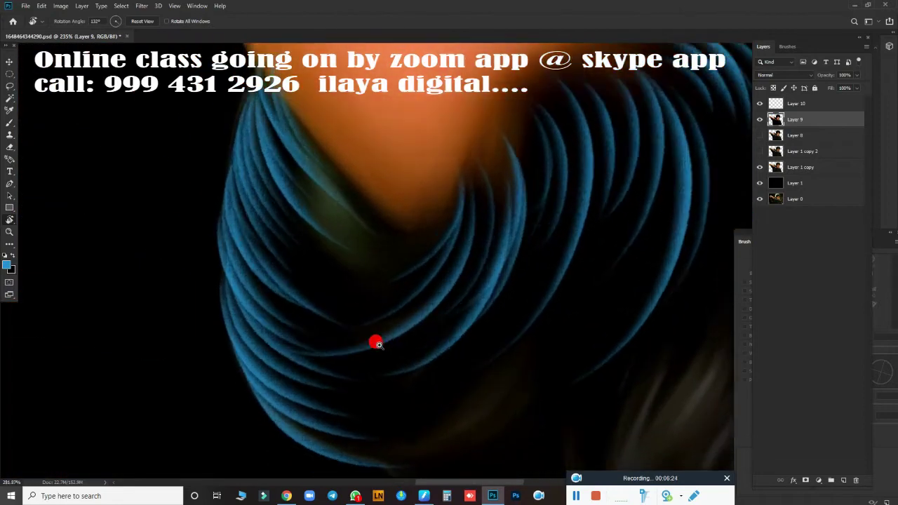
pyautogui.scroll(3, 386, 371)
pyautogui.scroll(-2, 387, 398)
pyautogui.press('b')
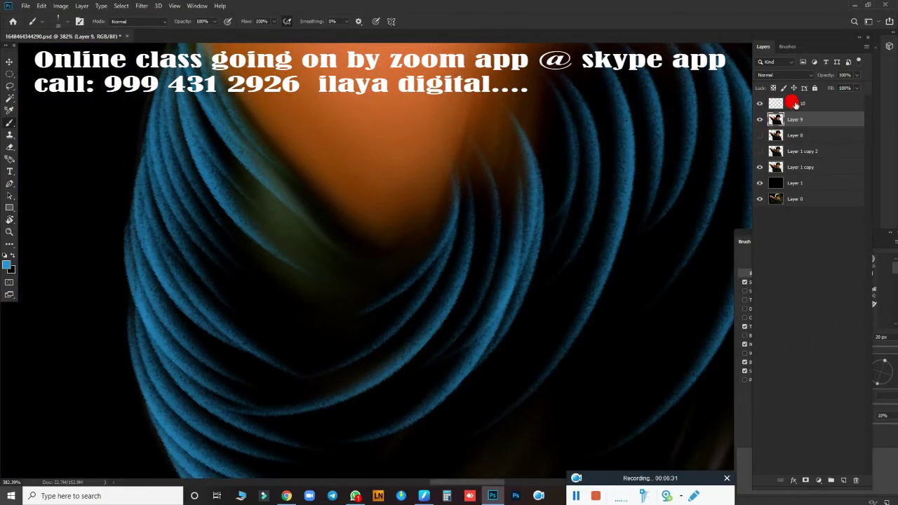
# Target Layer 10, rotate the canvas, and paint blue strands along the lower hair curve
pyautogui.click(793, 103)
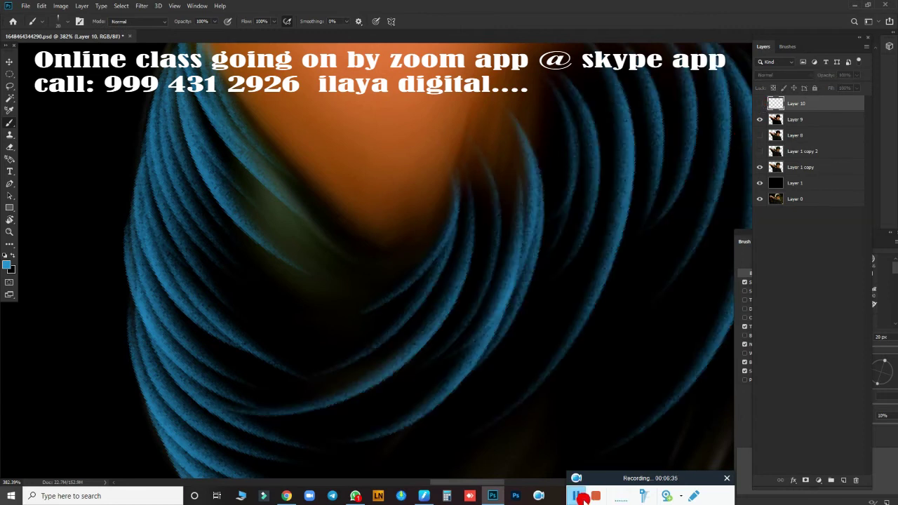
pyautogui.press('r')
pyautogui.moveTo(581, 491); pyautogui.dragTo(555, 472)
pyautogui.scroll(1, 435, 385)
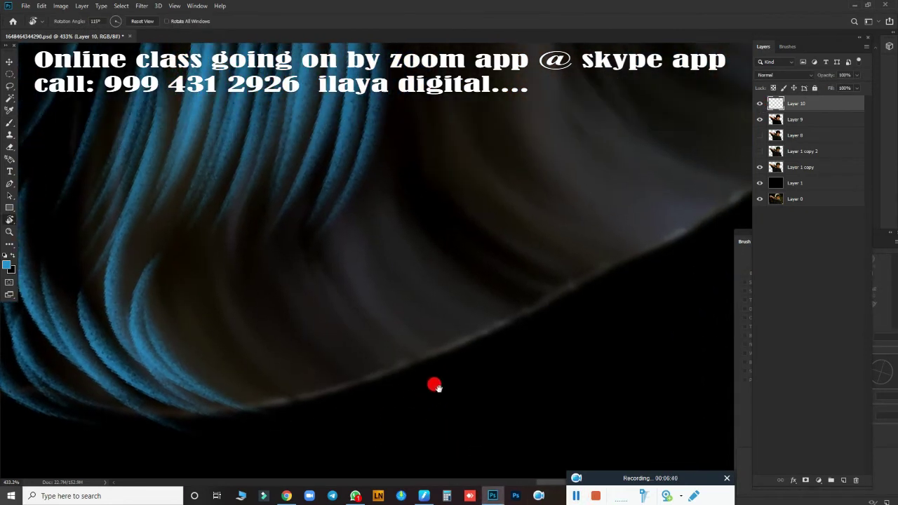
pyautogui.moveTo(435, 385)
pyautogui.mouseDown()
pyautogui.moveTo(437, 325)
pyautogui.moveTo(316, 134)
pyautogui.moveTo(327, 232)
pyautogui.moveTo(323, 349)
pyautogui.moveTo(243, 227)
pyautogui.mouseUp()
pyautogui.press('b')
pyautogui.moveTo(276, 387)
pyautogui.mouseDown()
pyautogui.moveTo(297, 284)
pyautogui.moveTo(446, 298)
pyautogui.moveTo(494, 281)
pyautogui.moveTo(237, 318)
pyautogui.moveTo(200, 361)
pyautogui.moveTo(270, 430)
pyautogui.mouseUp()
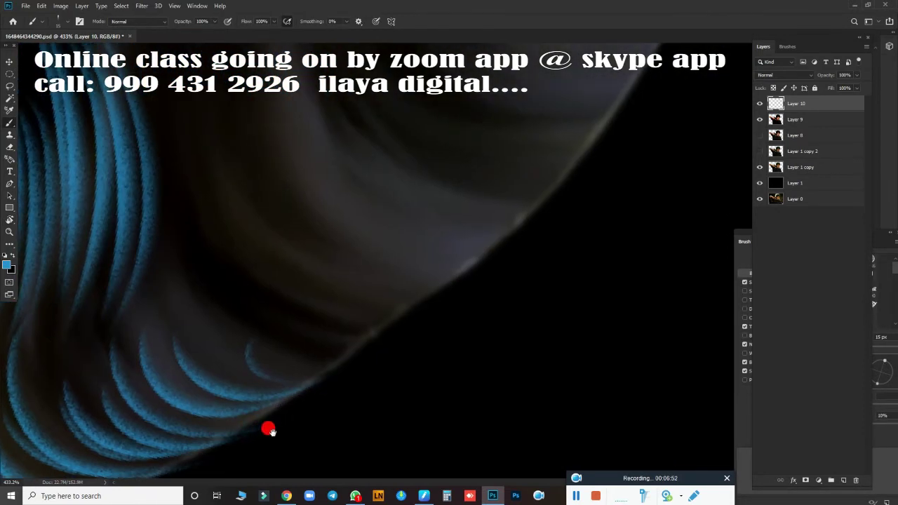
# Paint seven blue strands across the upper hair
pyautogui.moveTo(169, 136); pyautogui.dragTo(311, 336)
pyautogui.moveTo(232, 267); pyautogui.dragTo(421, 309)
pyautogui.moveTo(273, 246); pyautogui.dragTo(351, 323)
pyautogui.moveTo(280, 224); pyautogui.dragTo(463, 267)
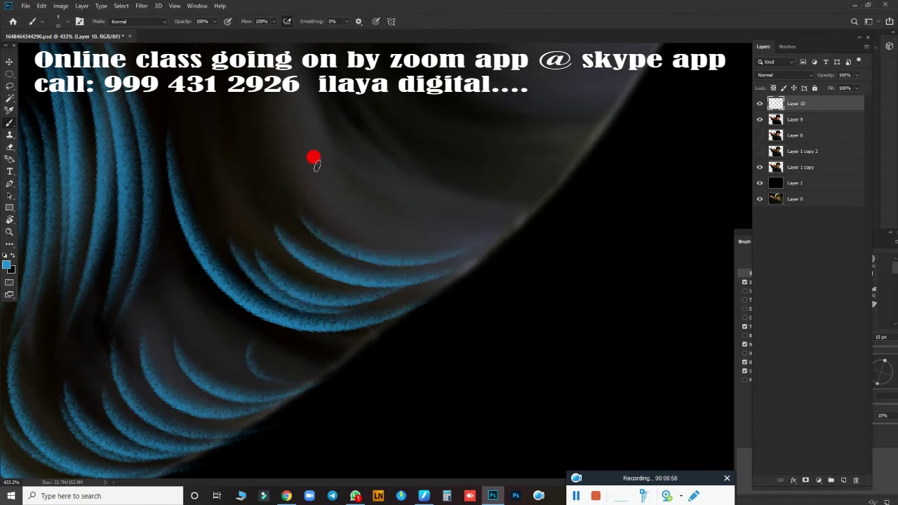
pyautogui.moveTo(225, 123); pyautogui.dragTo(337, 281)
pyautogui.moveTo(256, 149); pyautogui.dragTo(312, 271)
pyautogui.moveTo(150, 249); pyautogui.dragTo(304, 296)
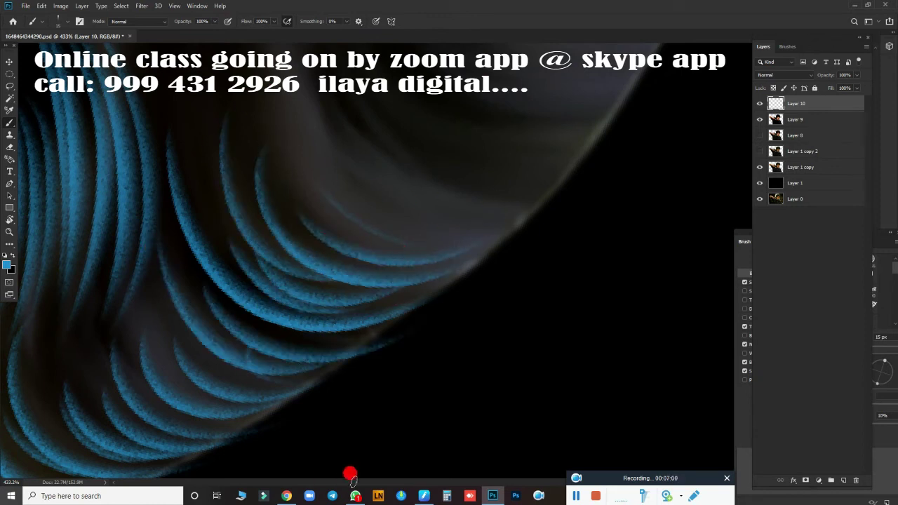
# Move to another part of the hair and paint four blue strands following its flow
pyautogui.scroll(-3, 350, 476)
pyautogui.scroll(-3, 461, 451)
pyautogui.scroll(2, 453, 414)
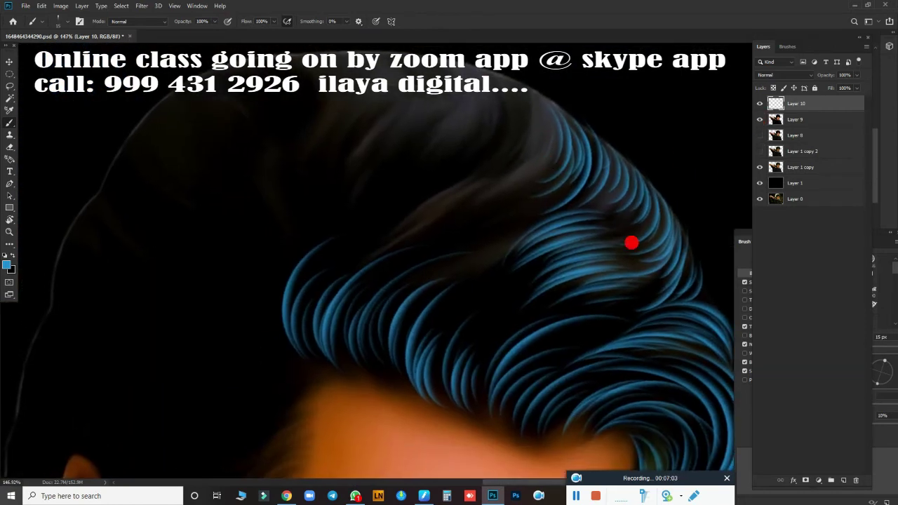
pyautogui.scroll(-3, 597, 274)
pyautogui.scroll(2, 554, 316)
pyautogui.scroll(-2, 491, 281)
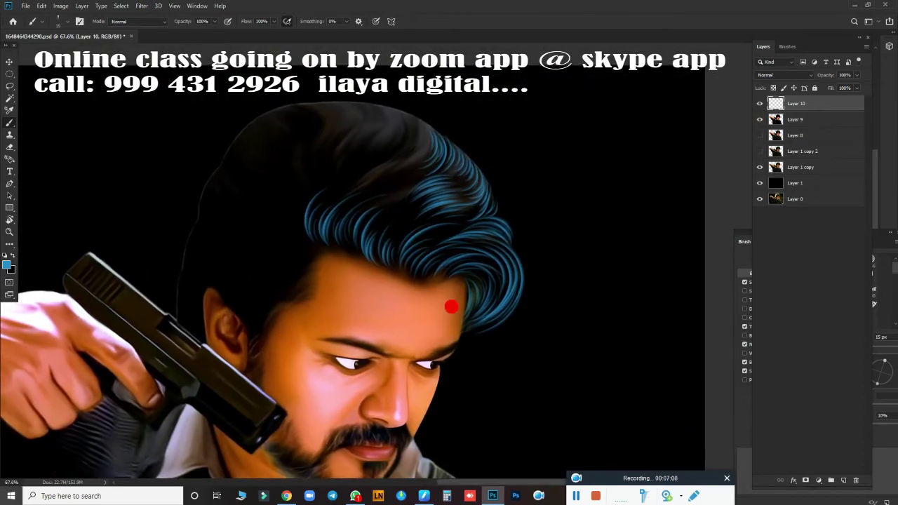
pyautogui.scroll(2, 451, 307)
pyautogui.scroll(2, 467, 315)
pyautogui.scroll(2, 475, 327)
pyautogui.scroll(2, 475, 341)
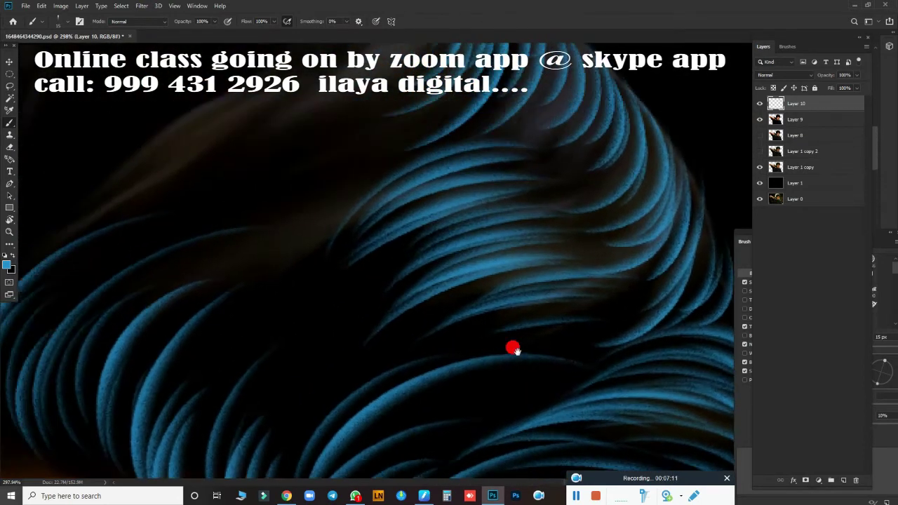
pyautogui.moveTo(513, 349); pyautogui.dragTo(245, 321)
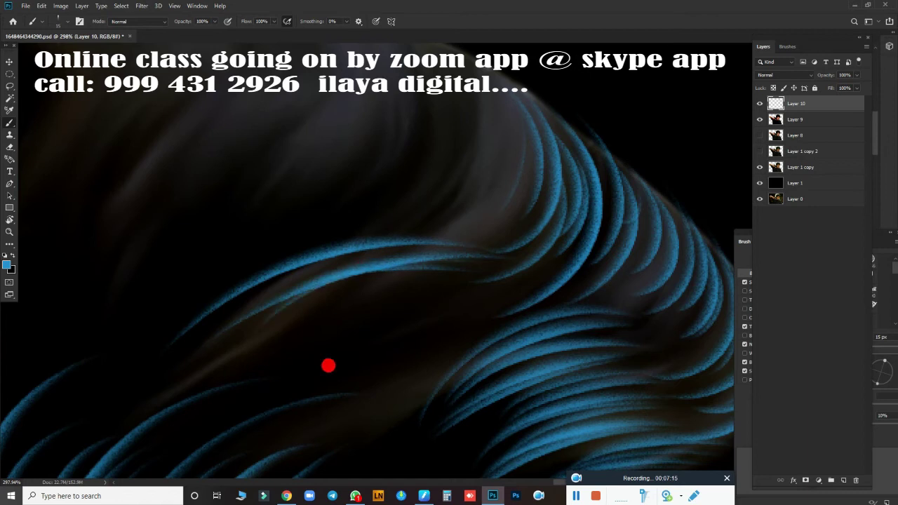
pyautogui.moveTo(329, 365); pyautogui.dragTo(484, 280)
pyautogui.moveTo(353, 375); pyautogui.dragTo(505, 294)
pyautogui.moveTo(461, 358)
pyautogui.mouseDown()
pyautogui.moveTo(523, 306)
pyautogui.moveTo(533, 326)
pyautogui.mouseUp()
pyautogui.moveTo(442, 390); pyautogui.dragTo(218, 437)
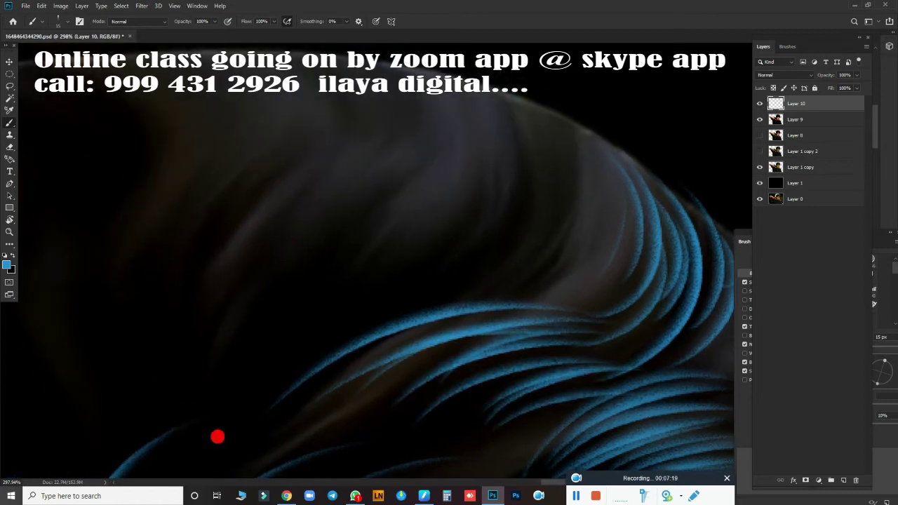
# Paint four curved blue strands sweeping lower-left to upper-right across the hair
pyautogui.moveTo(235, 383); pyautogui.dragTo(449, 281)
pyautogui.moveTo(322, 358); pyautogui.dragTo(551, 295)
pyautogui.moveTo(223, 352); pyautogui.dragTo(500, 237)
pyautogui.moveTo(322, 308); pyautogui.dragTo(509, 245)
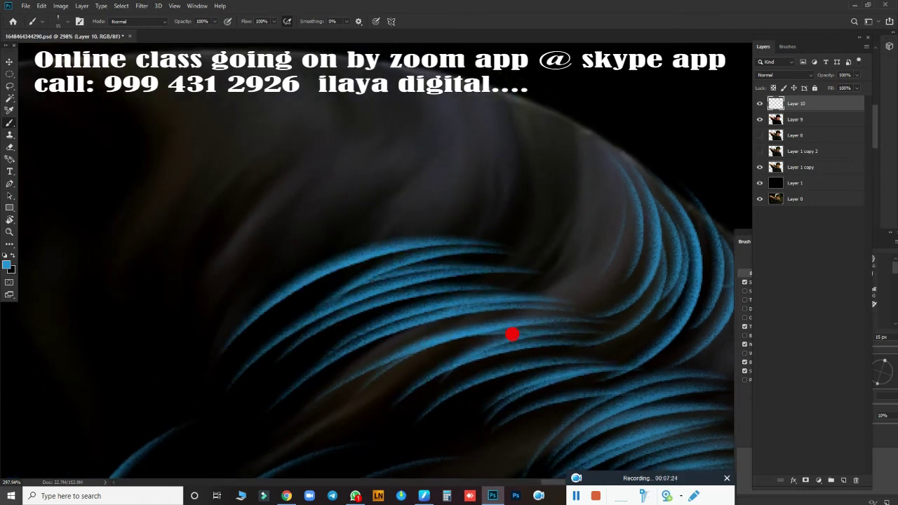
pyautogui.scroll(-3, 443, 271)
pyautogui.scroll(-3, 393, 287)
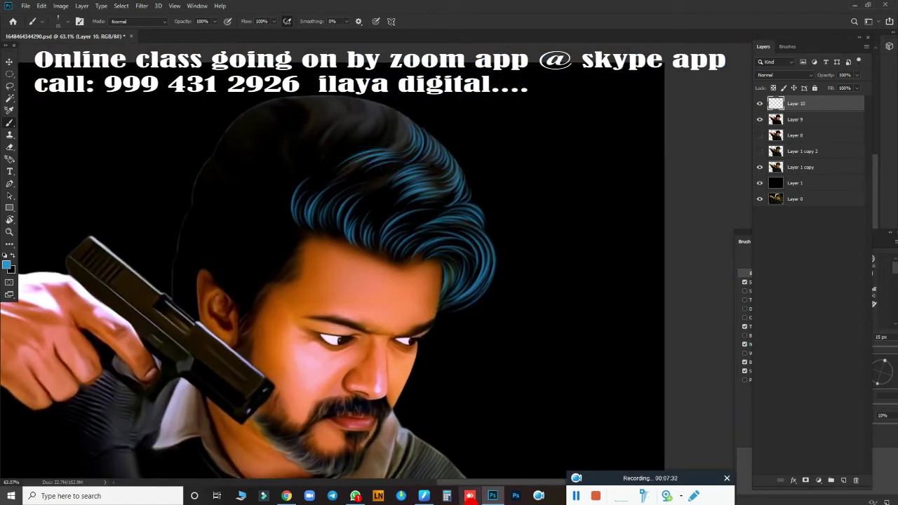
pyautogui.scroll(5, 411, 395)
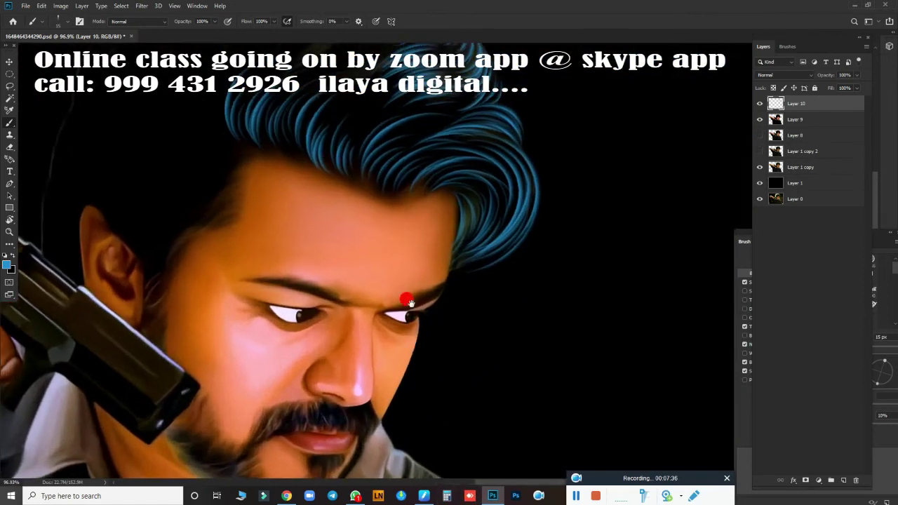
pyautogui.scroll(3, 414, 364)
# Hide Layer 9 to reveal the original photo hair, then reset the canvas rotation to upright
pyautogui.click(759, 119)
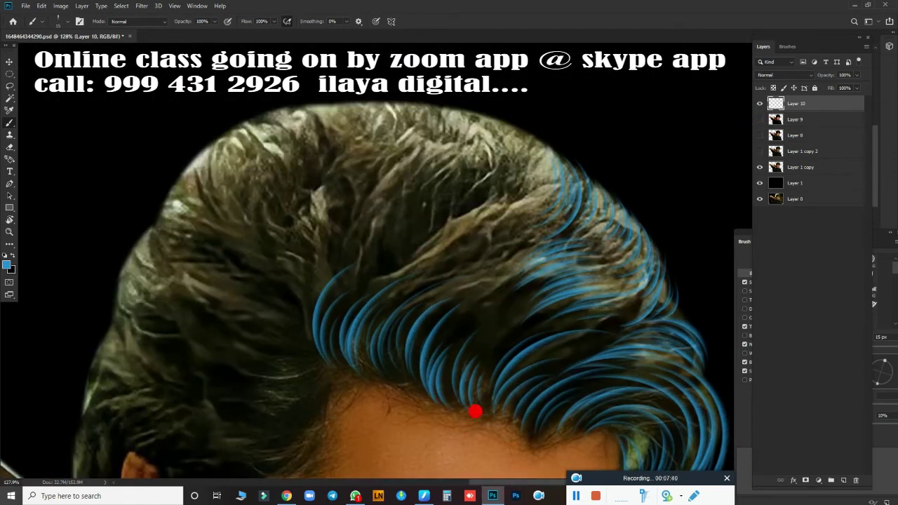
pyautogui.scroll(2, 333, 387)
pyautogui.press('j')
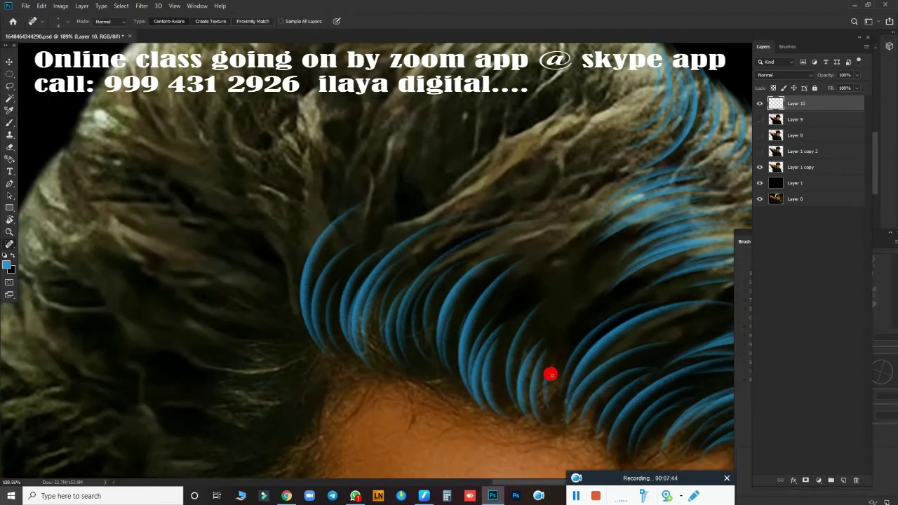
pyautogui.press('r')
pyautogui.moveTo(551, 375)
pyautogui.mouseDown()
pyautogui.moveTo(515, 336)
pyautogui.moveTo(685, 170)
pyautogui.mouseUp()
pyautogui.scroll(2, 481, 356)
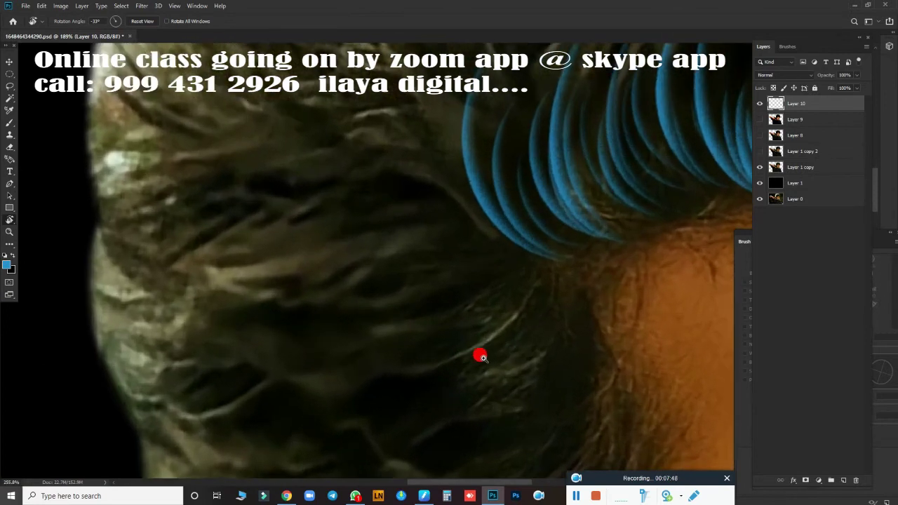
pyautogui.scroll(-3, 481, 356)
pyautogui.scroll(4, 445, 340)
pyautogui.press('Escape')
pyautogui.press('b')
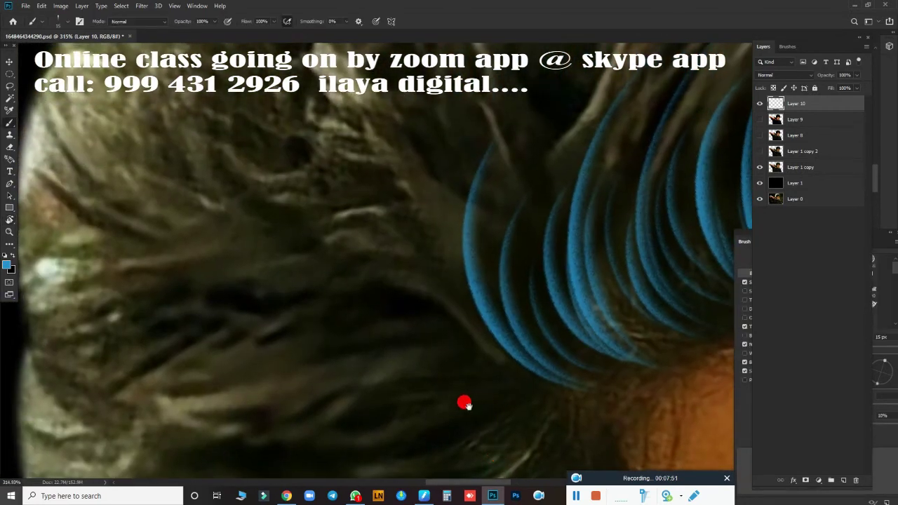
# Paint curved blue strands over the left and lower-left hair
pyautogui.moveTo(464, 404); pyautogui.dragTo(442, 409)
pyautogui.moveTo(445, 315); pyautogui.dragTo(182, 285)
pyautogui.moveTo(357, 317); pyautogui.dragTo(168, 298)
pyautogui.moveTo(358, 341)
pyautogui.mouseDown()
pyautogui.moveTo(143, 349)
pyautogui.moveTo(421, 457)
pyautogui.mouseUp()
pyautogui.moveTo(429, 368); pyautogui.dragTo(214, 312)
pyautogui.moveTo(397, 348); pyautogui.dragTo(144, 330)
pyautogui.moveTo(307, 338); pyautogui.dragTo(138, 383)
pyautogui.moveTo(118, 420)
pyautogui.mouseDown()
pyautogui.moveTo(391, 420)
pyautogui.moveTo(328, 491)
pyautogui.mouseUp()
pyautogui.moveTo(342, 368); pyautogui.dragTo(221, 226)
# Bring the forehead hairline into view and dismiss the error message
pyautogui.scroll(-3, 348, 407)
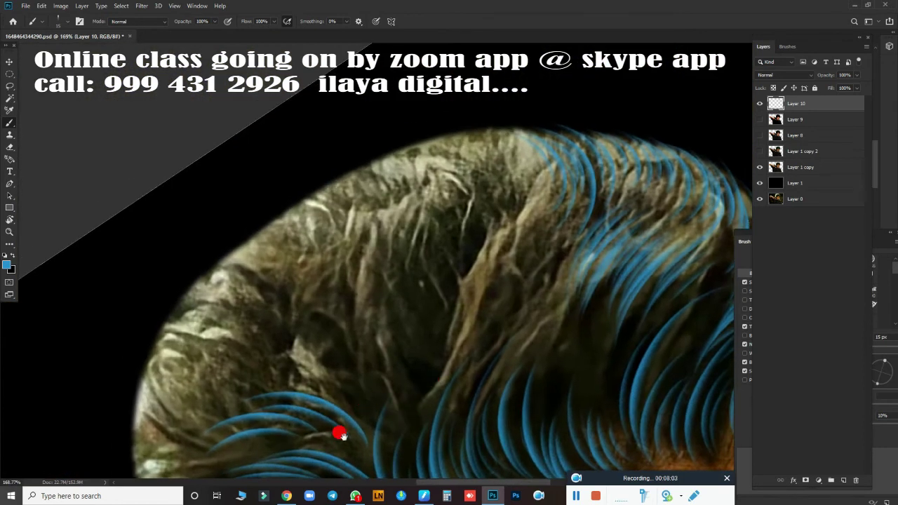
pyautogui.moveTo(340, 434); pyautogui.dragTo(457, 337)
pyautogui.press('j')
pyautogui.click(425, 305)
pyautogui.press('Return')
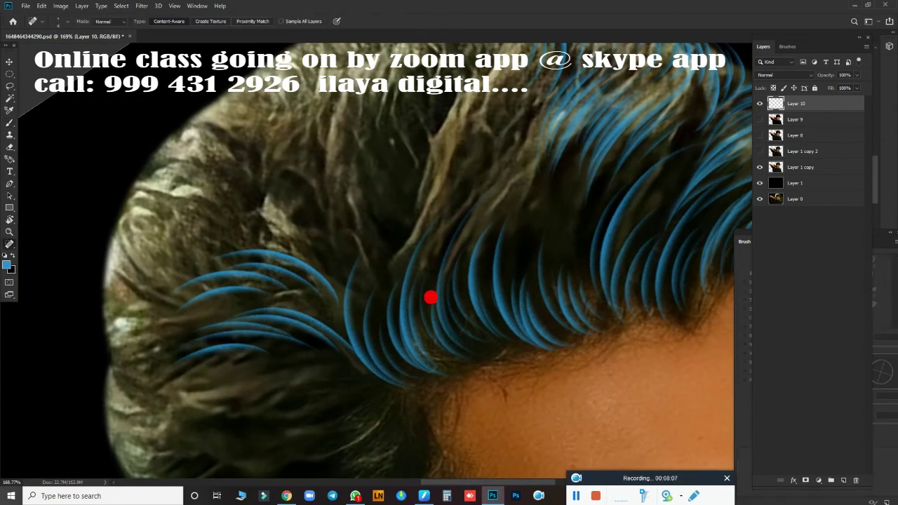
# Rotate the canvas to about -80° so the hair edge lies flatter
pyautogui.press('r')
pyautogui.moveTo(430, 298); pyautogui.dragTo(241, 327)
pyautogui.scroll(-2, 463, 360)
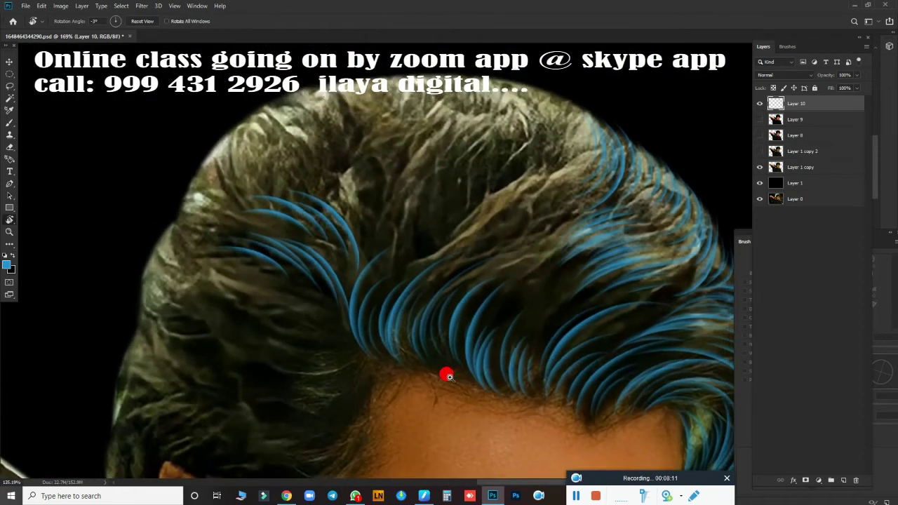
pyautogui.moveTo(491, 349); pyautogui.dragTo(531, 265)
pyautogui.scroll(2, 357, 358)
pyautogui.scroll(3, 359, 358)
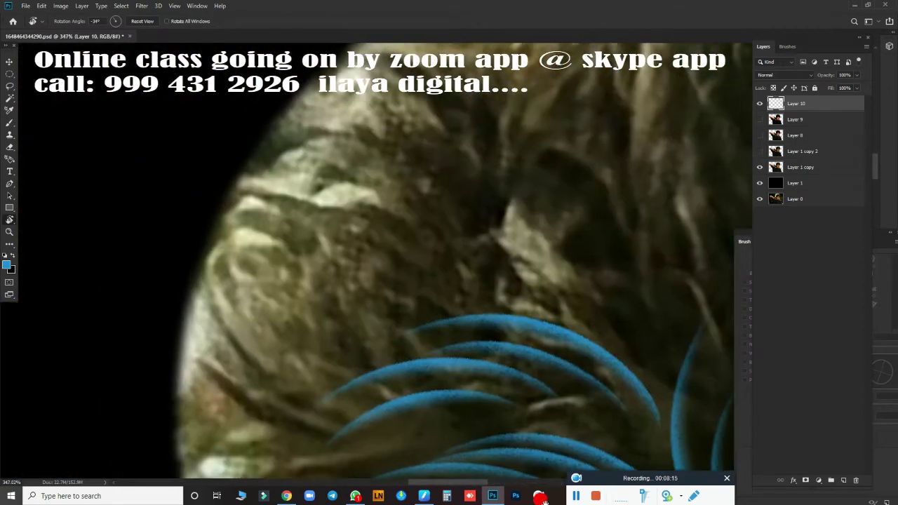
pyautogui.scroll(3, 362, 356)
pyautogui.press('b')
pyautogui.scroll(2, 181, 438)
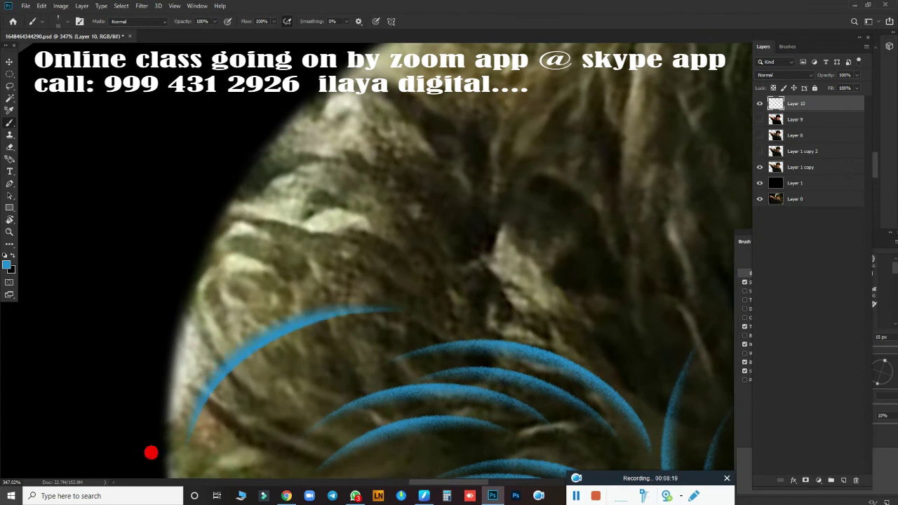
pyautogui.moveTo(467, 383); pyautogui.dragTo(200, 411)
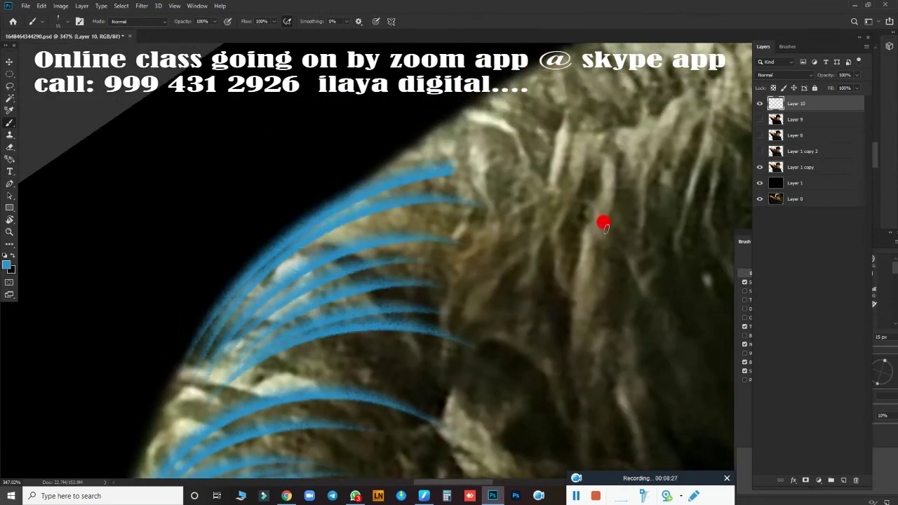
pyautogui.moveTo(601, 220)
pyautogui.mouseDown()
pyautogui.moveTo(278, 475)
pyautogui.moveTo(279, 313)
pyautogui.mouseUp()
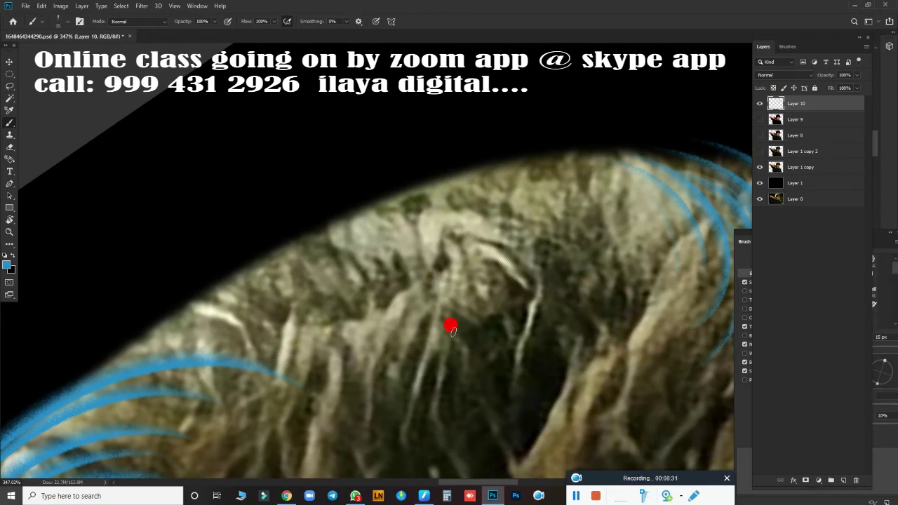
pyautogui.press('r')
pyautogui.moveTo(451, 328)
pyautogui.mouseDown()
pyautogui.moveTo(517, 287)
pyautogui.moveTo(514, 277)
pyautogui.moveTo(375, 317)
pyautogui.moveTo(311, 361)
pyautogui.mouseUp()
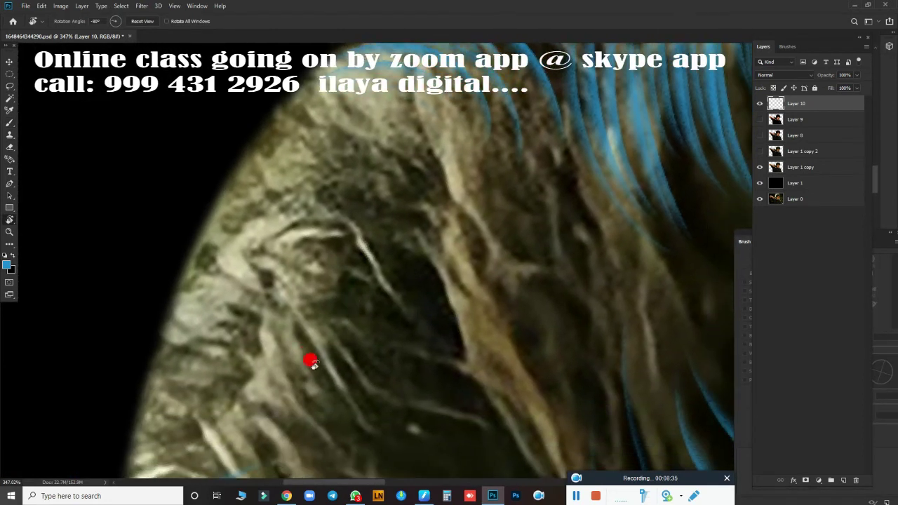
pyautogui.press('b')
# Paint blue strands along the hair's outer left edge
pyautogui.moveTo(312, 268); pyautogui.dragTo(184, 295)
pyautogui.moveTo(330, 228); pyautogui.dragTo(190, 277)
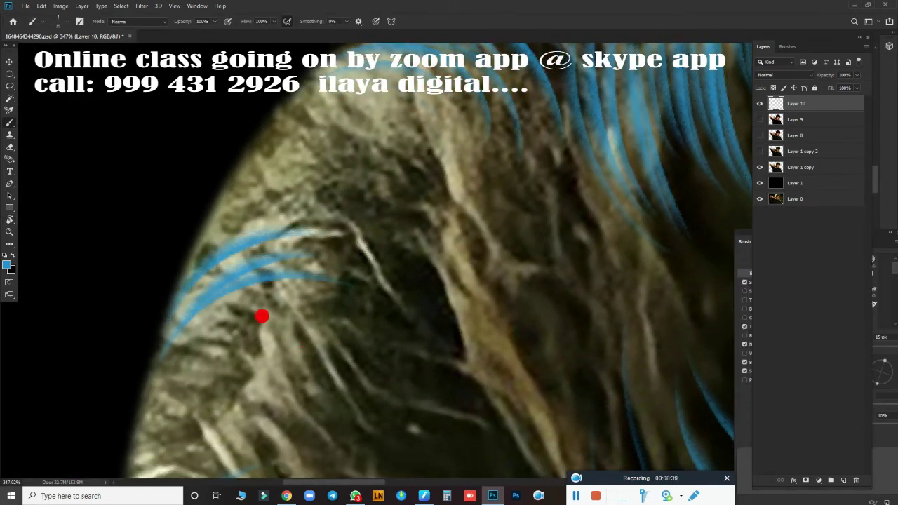
pyautogui.moveTo(356, 227)
pyautogui.mouseDown()
pyautogui.moveTo(224, 285)
pyautogui.moveTo(357, 344)
pyautogui.mouseUp()
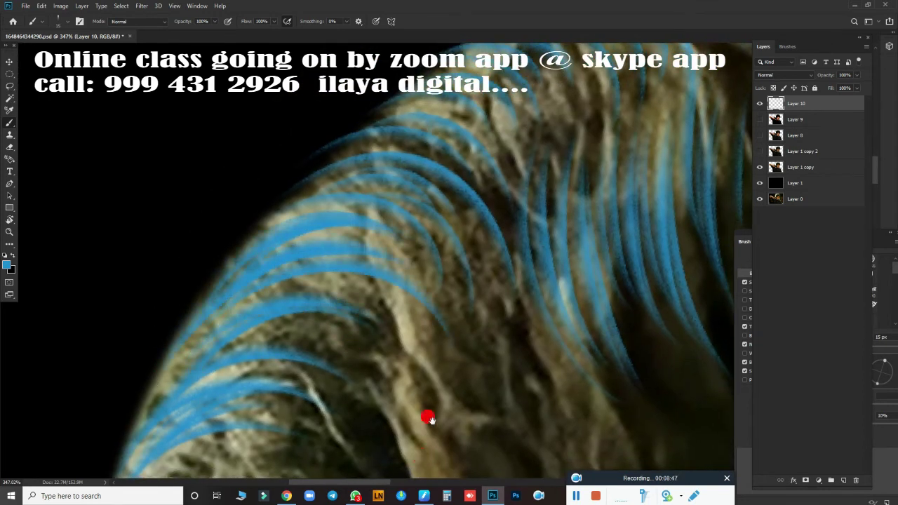
pyautogui.moveTo(429, 419)
pyautogui.mouseDown()
pyautogui.moveTo(411, 291)
pyautogui.moveTo(260, 232)
pyautogui.moveTo(169, 311)
pyautogui.mouseUp()
pyautogui.moveTo(390, 249); pyautogui.dragTo(174, 284)
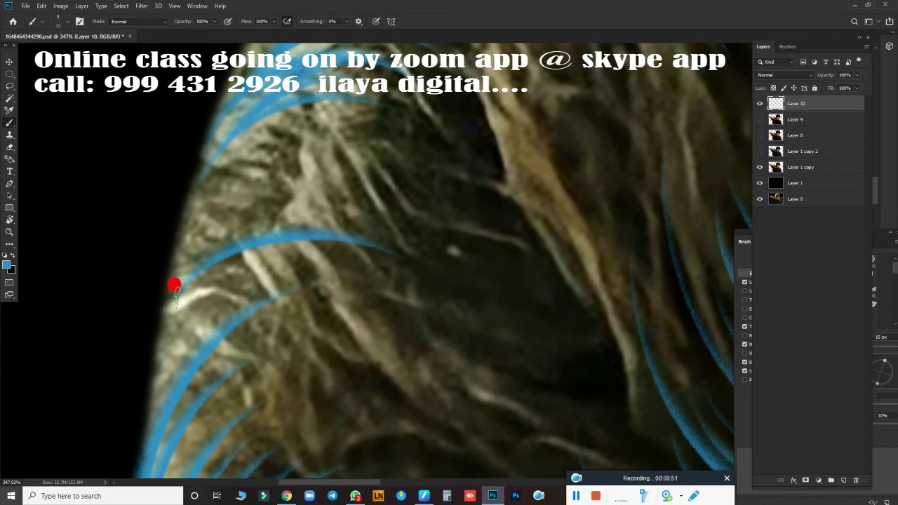
# Add more blue strands along the edge and across the upper hair
pyautogui.moveTo(317, 280); pyautogui.dragTo(170, 257)
pyautogui.moveTo(315, 114); pyautogui.dragTo(192, 196)
pyautogui.moveTo(233, 386); pyautogui.dragTo(267, 288)
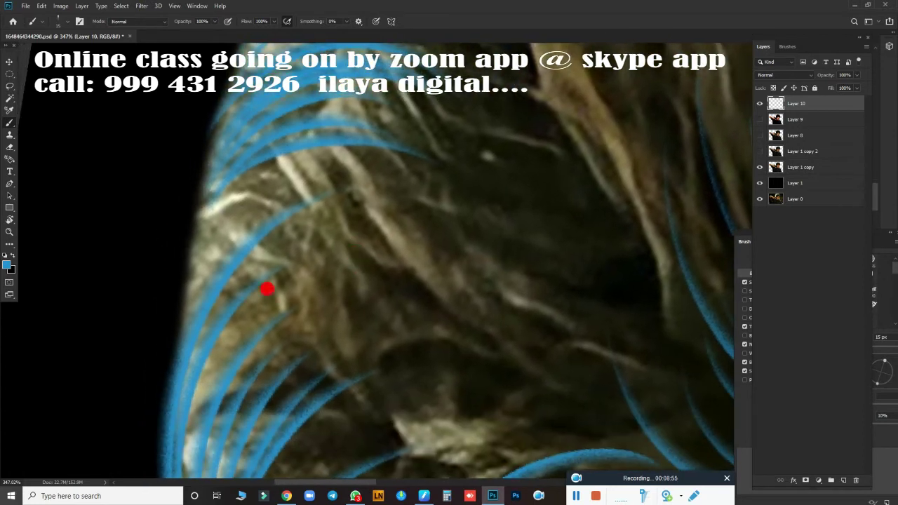
pyautogui.moveTo(355, 180); pyautogui.dragTo(162, 309)
pyautogui.moveTo(332, 172); pyautogui.dragTo(254, 202)
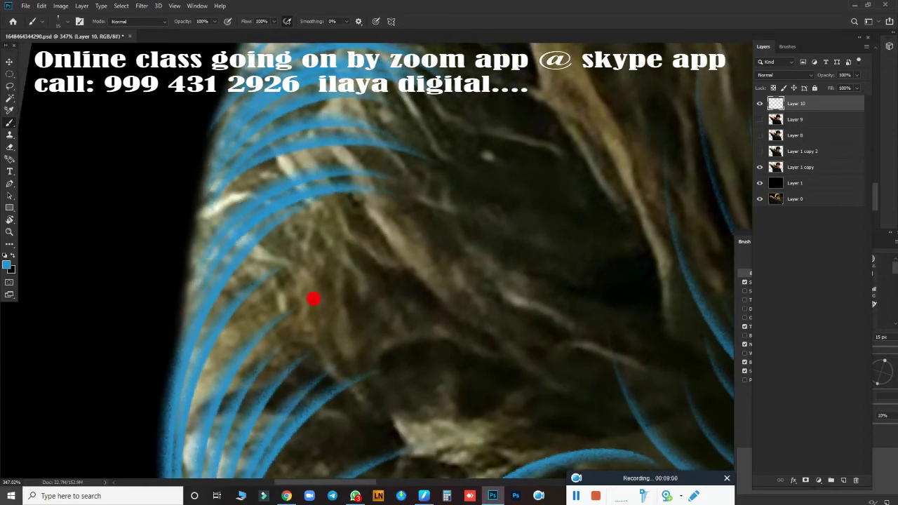
pyautogui.scroll(-2, 420, 463)
# Rotate the canvas view to angle the hair for painting
pyautogui.scroll(-5, 374, 360)
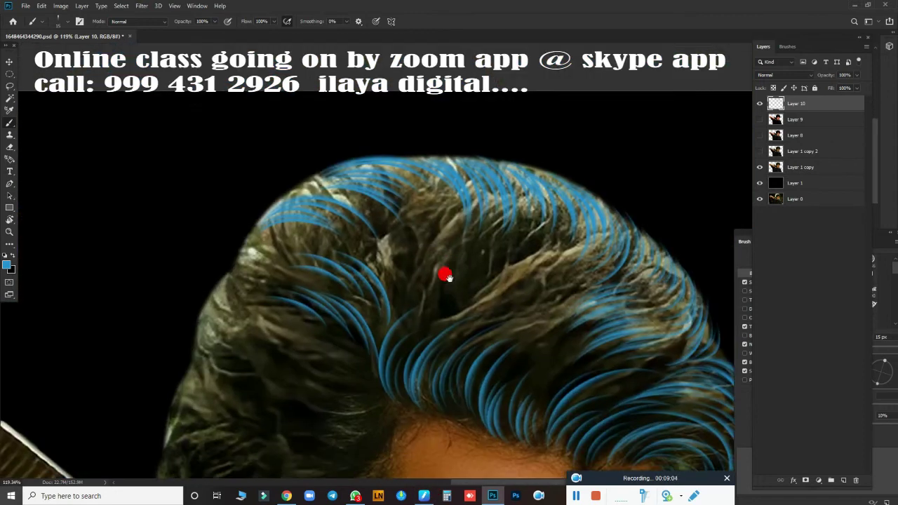
pyautogui.scroll(-2, 444, 274)
pyautogui.scroll(5, 480, 336)
pyautogui.press('r')
pyautogui.moveTo(455, 395)
pyautogui.mouseDown()
pyautogui.moveTo(217, 330)
pyautogui.moveTo(259, 330)
pyautogui.mouseUp()
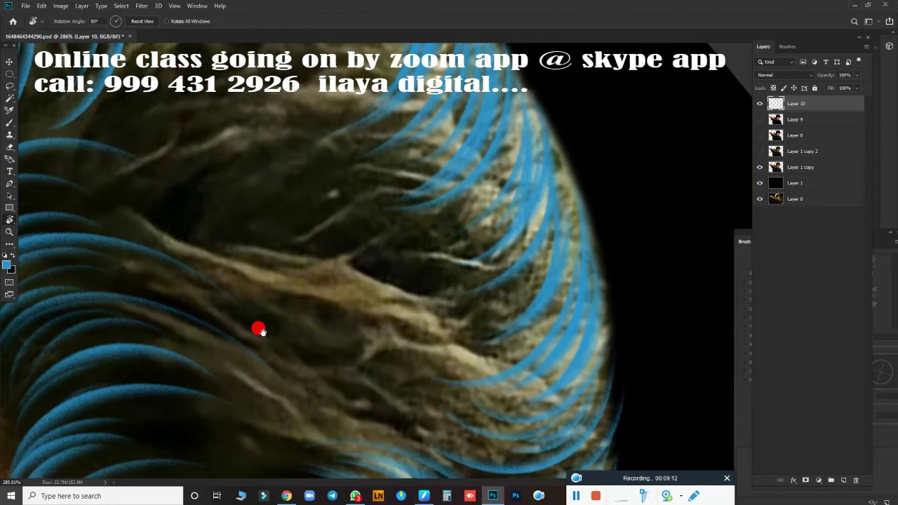
pyautogui.press('b')
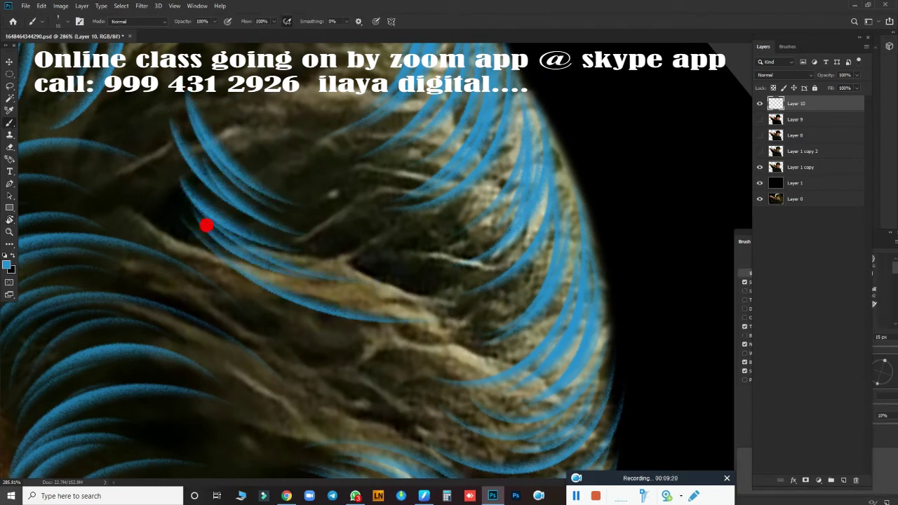
# Paint five curved blue strands across the crown, from upper edge to lower hair
pyautogui.moveTo(314, 302)
pyautogui.mouseDown()
pyautogui.moveTo(265, 324)
pyautogui.moveTo(414, 395)
pyautogui.moveTo(400, 431)
pyautogui.moveTo(429, 262)
pyautogui.mouseUp()
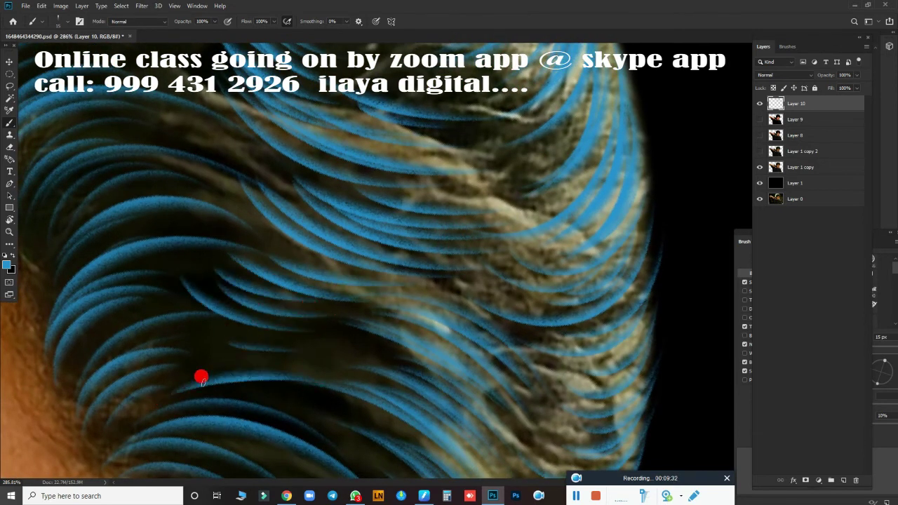
pyautogui.moveTo(372, 223)
pyautogui.mouseDown()
pyautogui.moveTo(210, 341)
pyautogui.moveTo(438, 261)
pyautogui.mouseUp()
pyautogui.moveTo(242, 302); pyautogui.dragTo(402, 254)
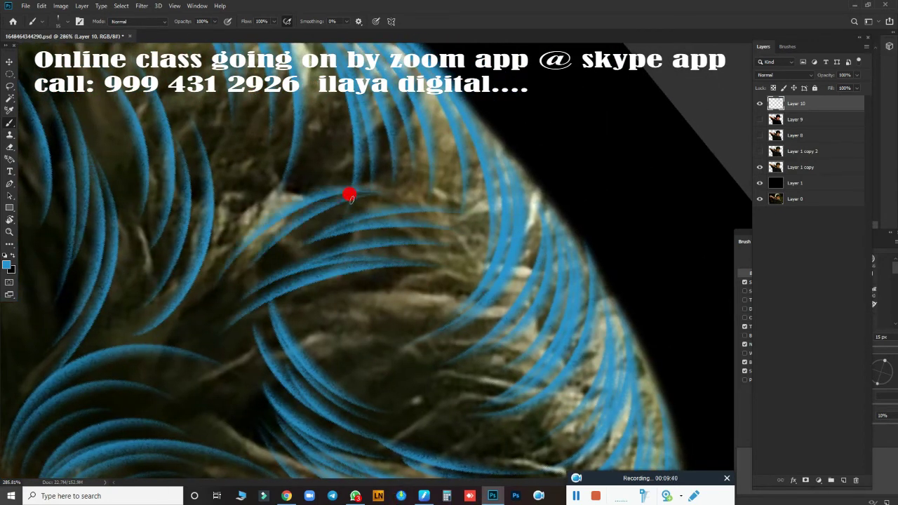
pyautogui.moveTo(289, 239); pyautogui.dragTo(439, 191)
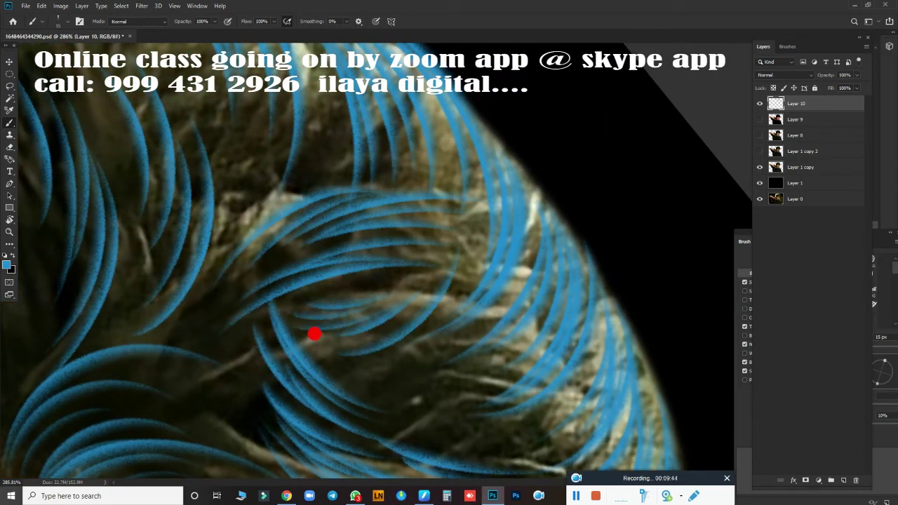
pyautogui.moveTo(313, 333); pyautogui.dragTo(455, 310)
pyautogui.scroll(-2, 350, 467)
pyautogui.scroll(-2, 425, 441)
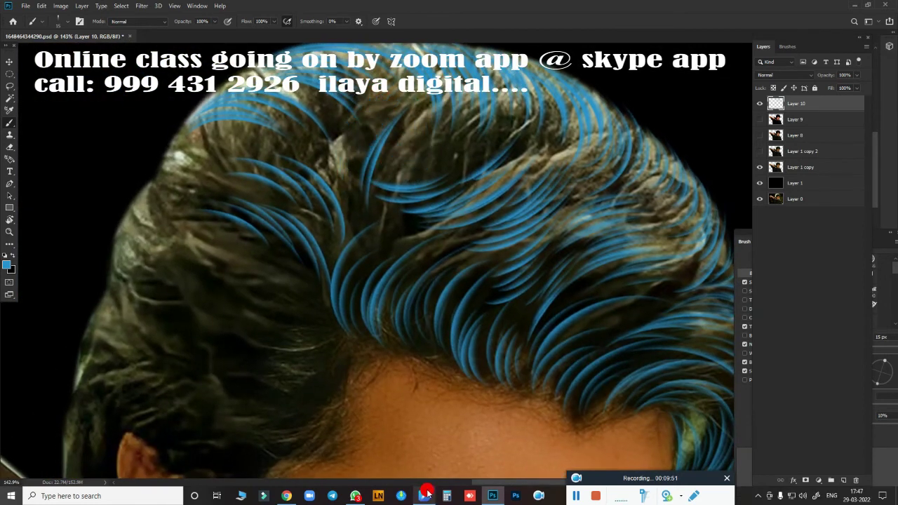
pyautogui.scroll(1, 425, 385)
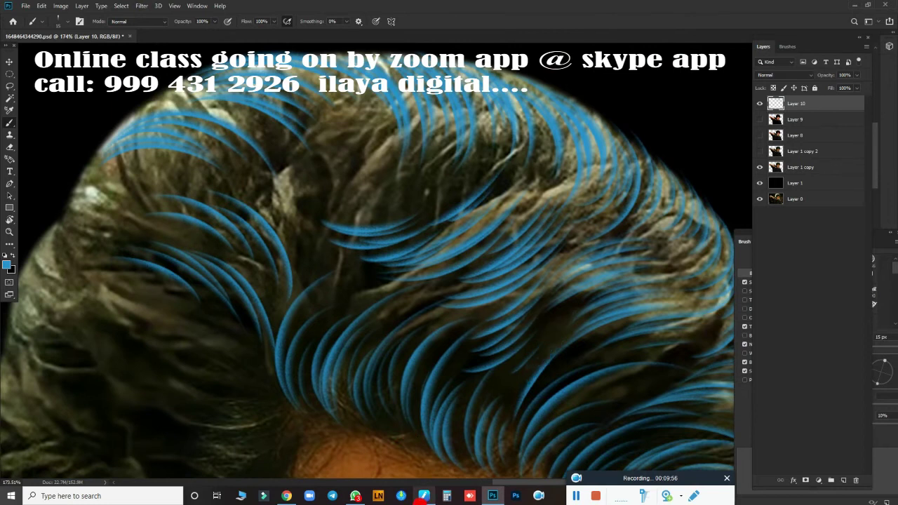
# Turn the smudge-painted portrait on Layer 9 back on
pyautogui.scroll(-2, 569, 386)
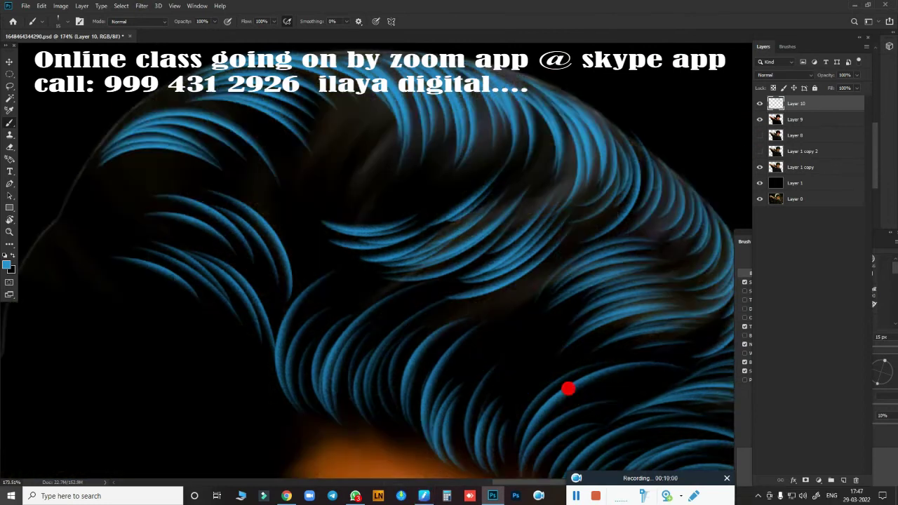
pyautogui.scroll(-2, 546, 412)
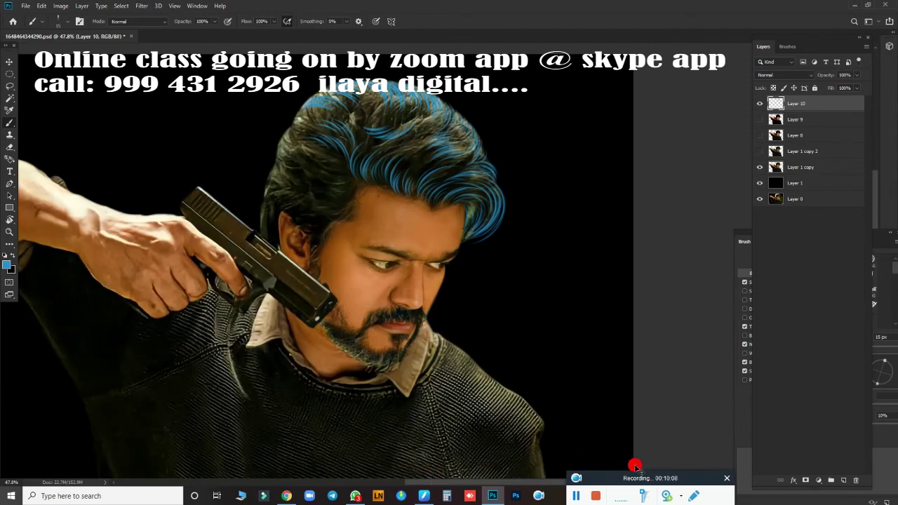
pyautogui.click(759, 120)
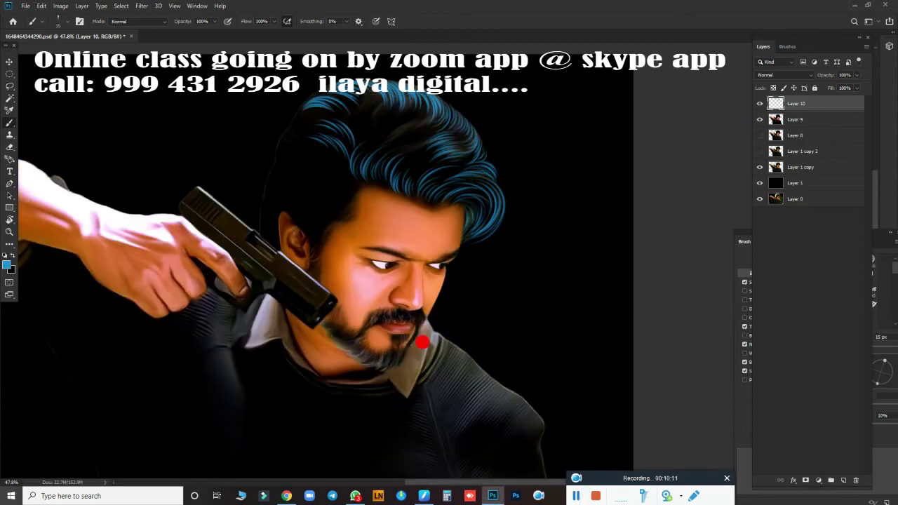
pyautogui.scroll(1, 421, 341)
pyautogui.scroll(2, 416, 367)
pyautogui.scroll(1, 449, 319)
pyautogui.scroll(1, 456, 323)
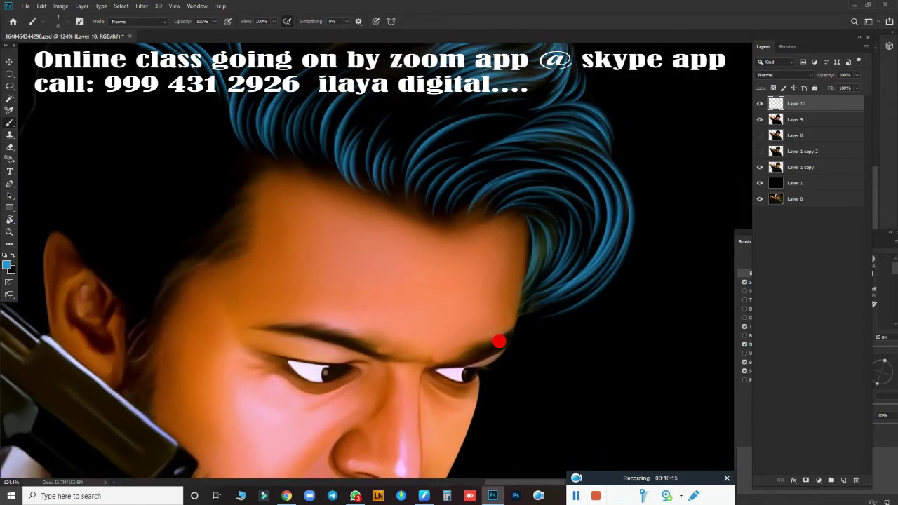
# Rotate the view to angle the hair and shift onto another hair area
pyautogui.press('r')
pyautogui.moveTo(499, 341); pyautogui.dragTo(496, 229)
pyautogui.scroll(3, 406, 423)
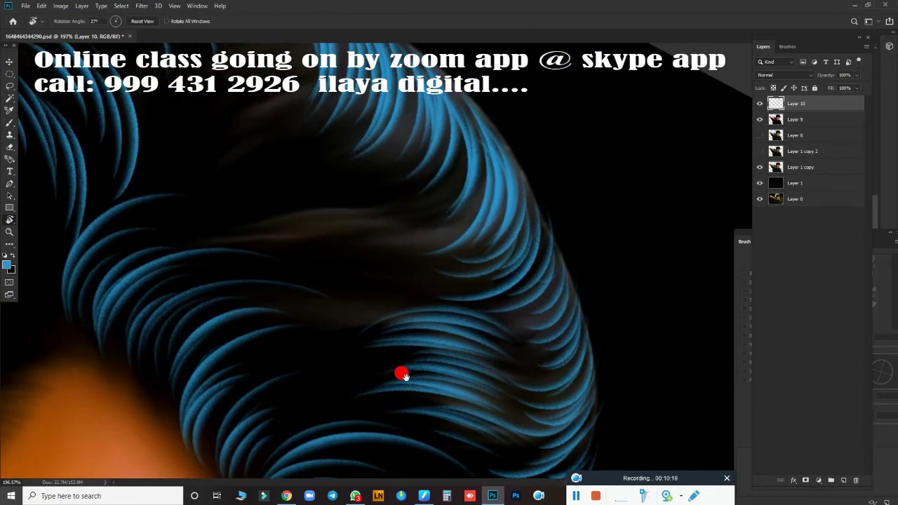
pyautogui.scroll(1, 398, 382)
pyautogui.scroll(1, 394, 393)
pyautogui.press('b')
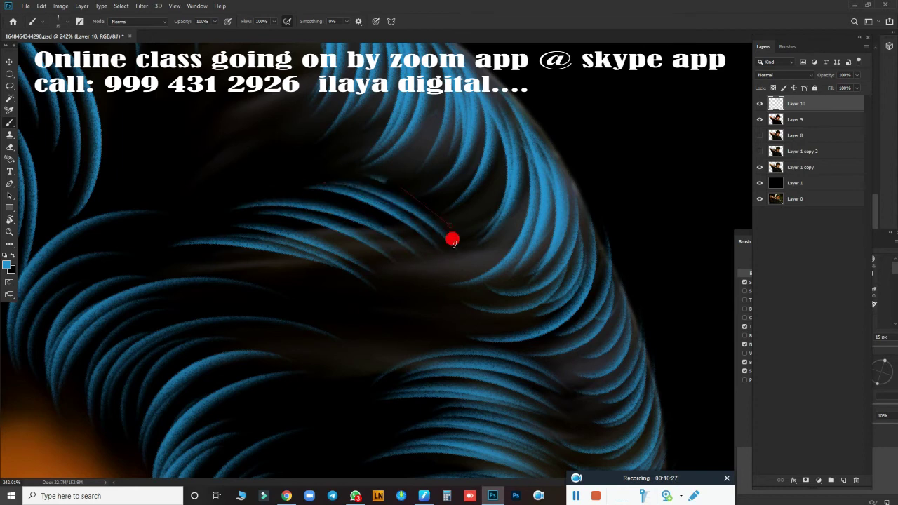
pyautogui.moveTo(452, 240); pyautogui.dragTo(328, 231)
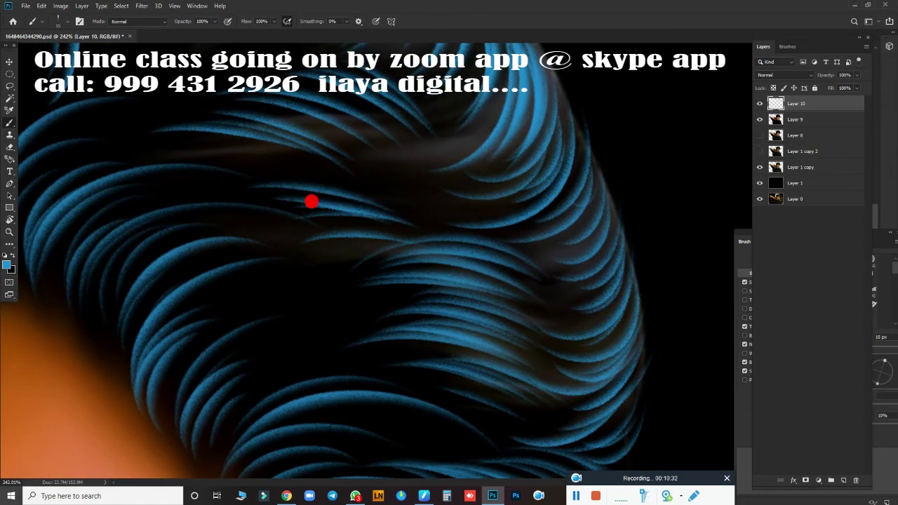
# Zoom in and rotate the canvas to a new angle for painting
pyautogui.scroll(-3, 439, 377)
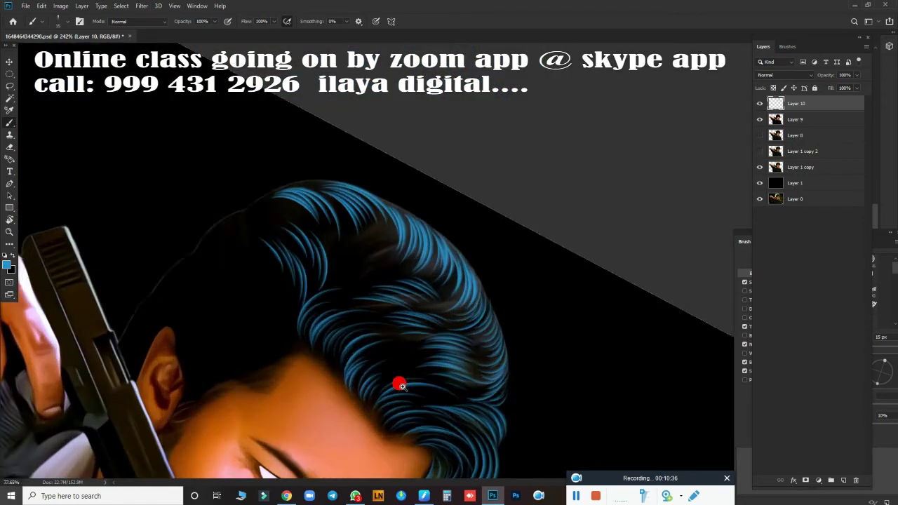
pyautogui.scroll(1, 399, 381)
pyautogui.scroll(1, 433, 375)
pyautogui.scroll(1, 479, 387)
pyautogui.press('r')
pyautogui.moveTo(415, 365)
pyautogui.mouseDown()
pyautogui.moveTo(507, 304)
pyautogui.moveTo(469, 176)
pyautogui.moveTo(437, 203)
pyautogui.moveTo(588, 222)
pyautogui.moveTo(468, 192)
pyautogui.moveTo(687, 374)
pyautogui.moveTo(436, 330)
pyautogui.moveTo(554, 280)
pyautogui.mouseUp()
pyautogui.scroll(2, 436, 330)
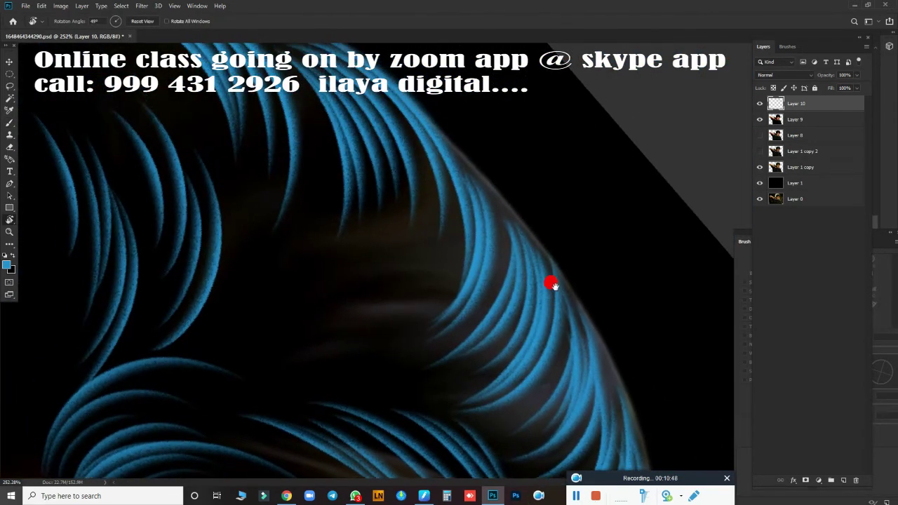
pyautogui.scroll(3, 483, 313)
pyautogui.press('b')
# Paint feathery blue strands across the middle and lower hair gaps
pyautogui.moveTo(200, 333); pyautogui.dragTo(454, 308)
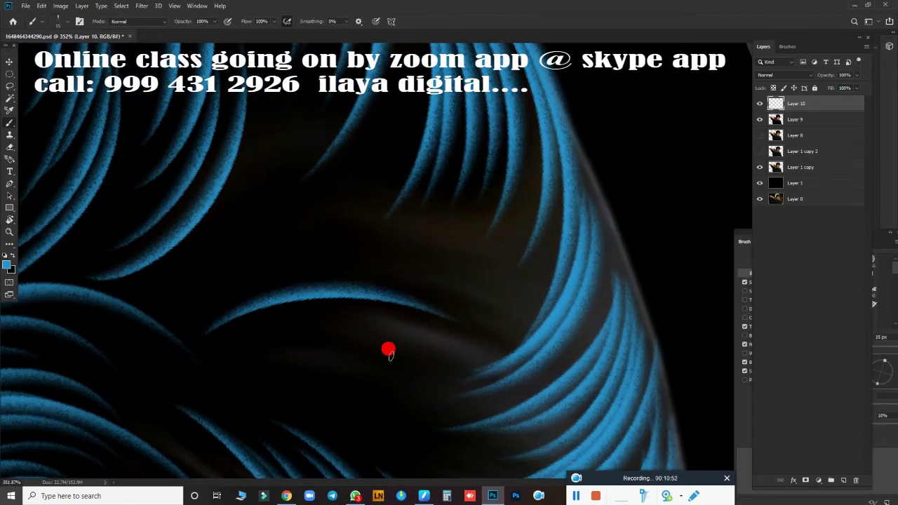
pyautogui.moveTo(235, 302); pyautogui.dragTo(452, 281)
pyautogui.moveTo(266, 284); pyautogui.dragTo(425, 246)
pyautogui.moveTo(213, 354); pyautogui.dragTo(399, 340)
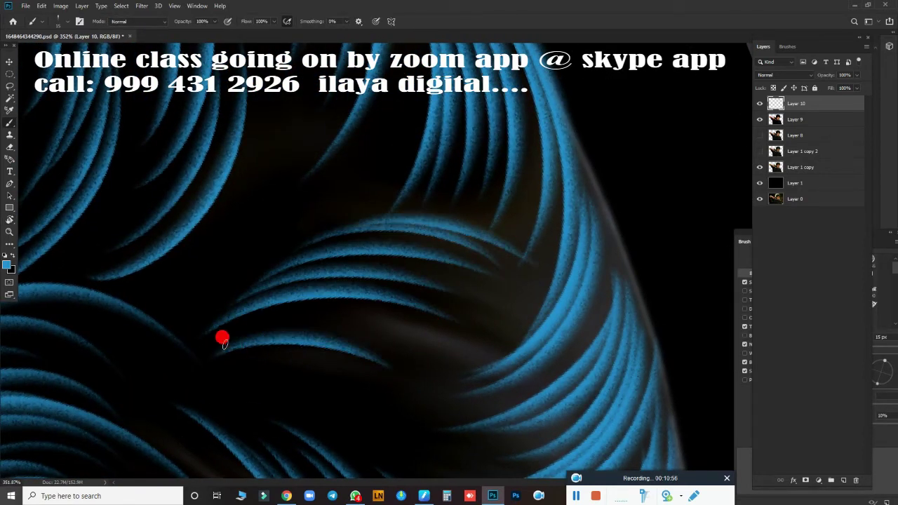
pyautogui.moveTo(220, 339); pyautogui.dragTo(449, 312)
pyautogui.moveTo(157, 390); pyautogui.dragTo(374, 341)
pyautogui.moveTo(220, 346); pyautogui.dragTo(376, 342)
pyautogui.moveTo(156, 414); pyautogui.dragTo(339, 386)
# Move to another part of the hair and paint a curved strand across the upper hair
pyautogui.scroll(-5, 382, 439)
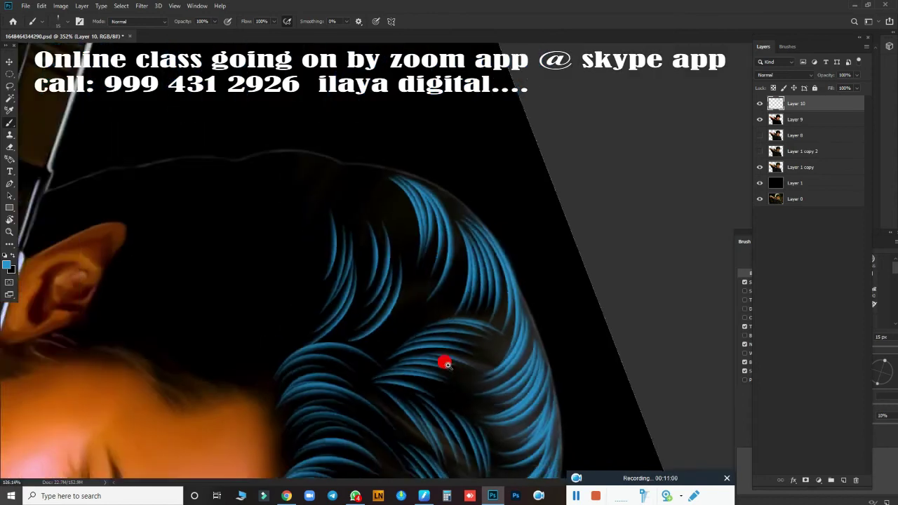
pyautogui.scroll(-2, 445, 363)
pyautogui.scroll(2, 463, 402)
pyautogui.scroll(-1, 515, 367)
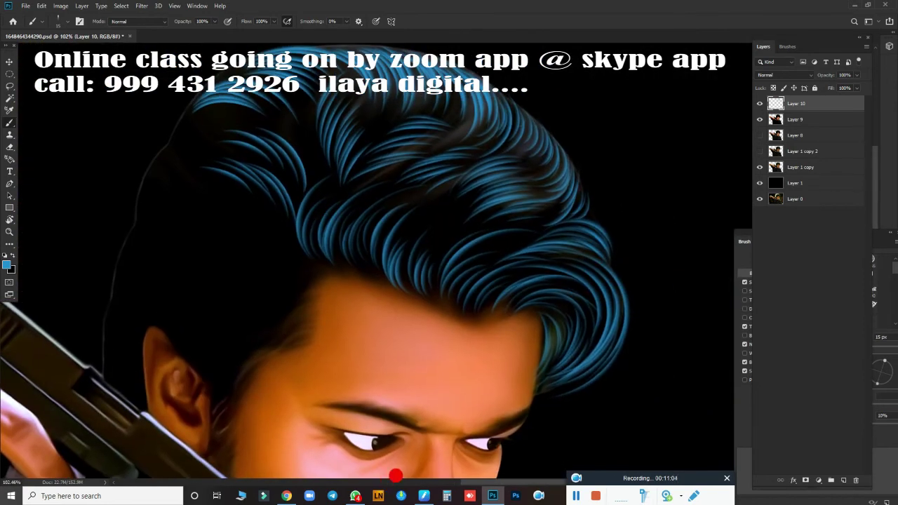
pyautogui.scroll(5, 396, 477)
pyautogui.scroll(-2, 401, 461)
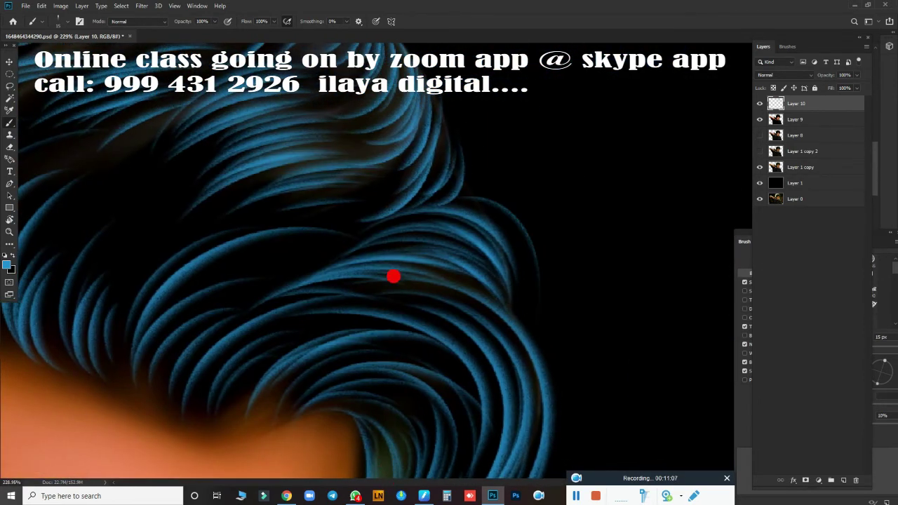
pyautogui.moveTo(393, 276)
pyautogui.mouseDown()
pyautogui.moveTo(525, 206)
pyautogui.moveTo(409, 445)
pyautogui.moveTo(363, 296)
pyautogui.moveTo(531, 419)
pyautogui.moveTo(279, 363)
pyautogui.mouseUp()
pyautogui.scroll(1, 415, 300)
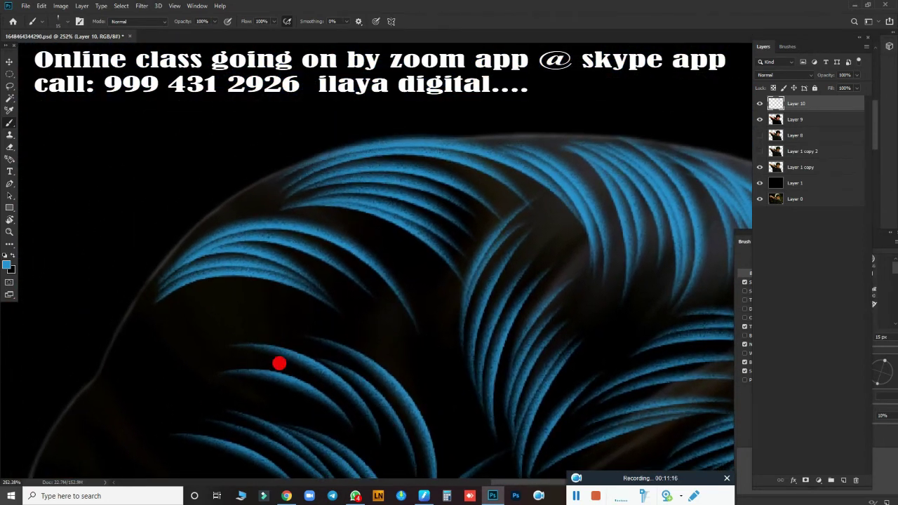
pyautogui.moveTo(183, 250); pyautogui.dragTo(442, 243)
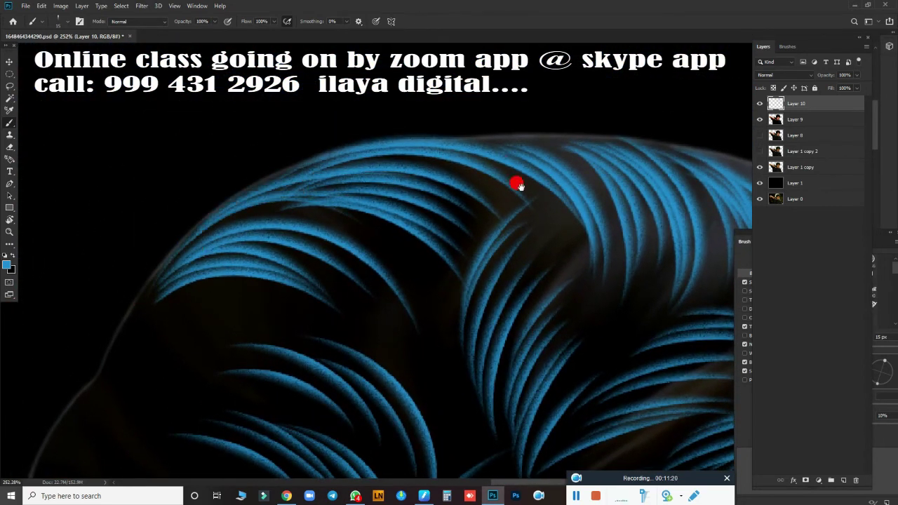
# Pan around the strands to review them, ending on the full head, face and gun
pyautogui.moveTo(519, 185); pyautogui.dragTo(317, 196)
pyautogui.moveTo(609, 342); pyautogui.dragTo(503, 329)
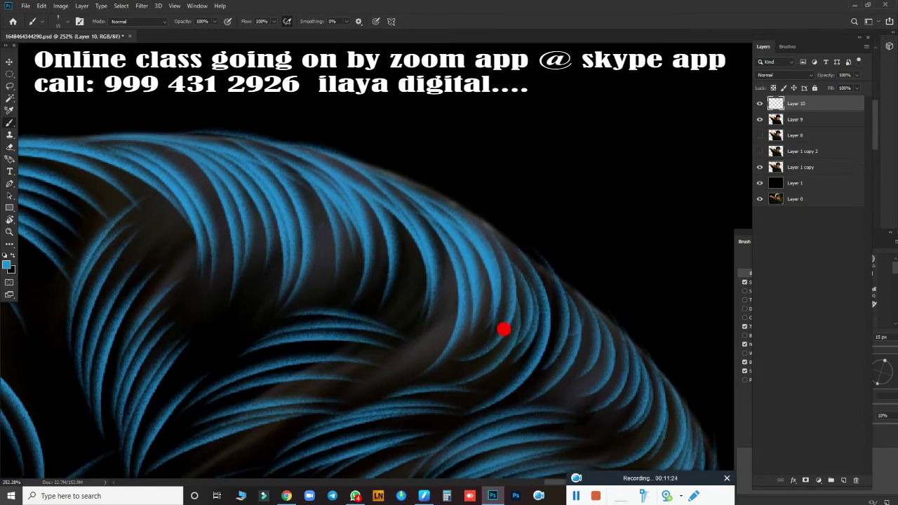
pyautogui.moveTo(181, 144); pyautogui.dragTo(370, 243)
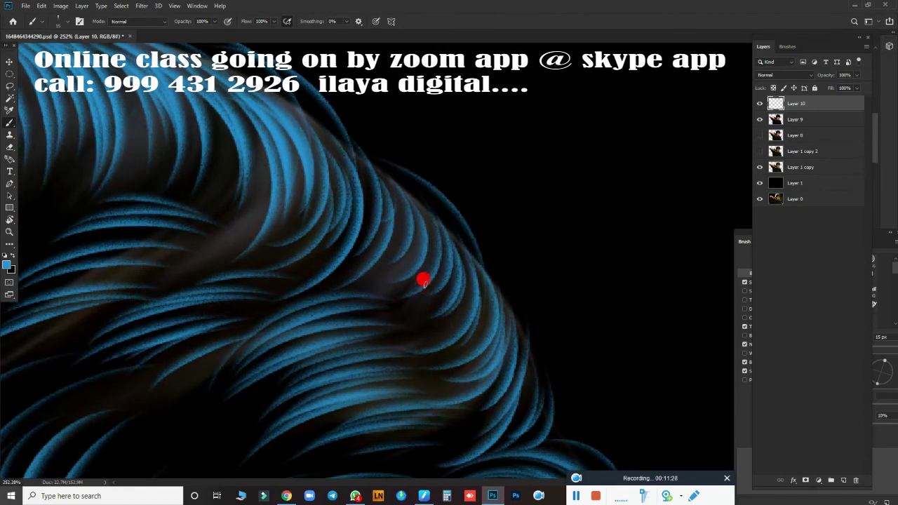
pyautogui.moveTo(422, 280)
pyautogui.mouseDown()
pyautogui.moveTo(346, 193)
pyautogui.moveTo(383, 227)
pyautogui.moveTo(419, 222)
pyautogui.moveTo(235, 166)
pyautogui.mouseUp()
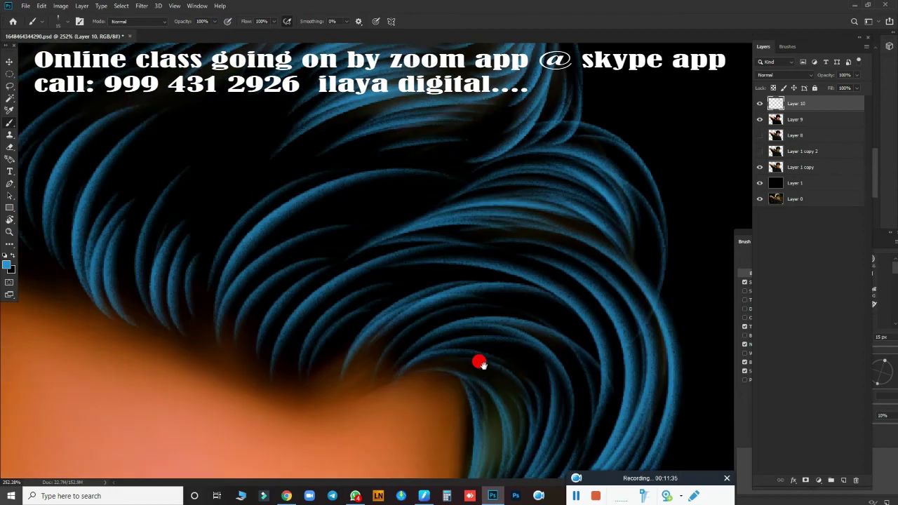
pyautogui.moveTo(437, 434); pyautogui.dragTo(548, 416)
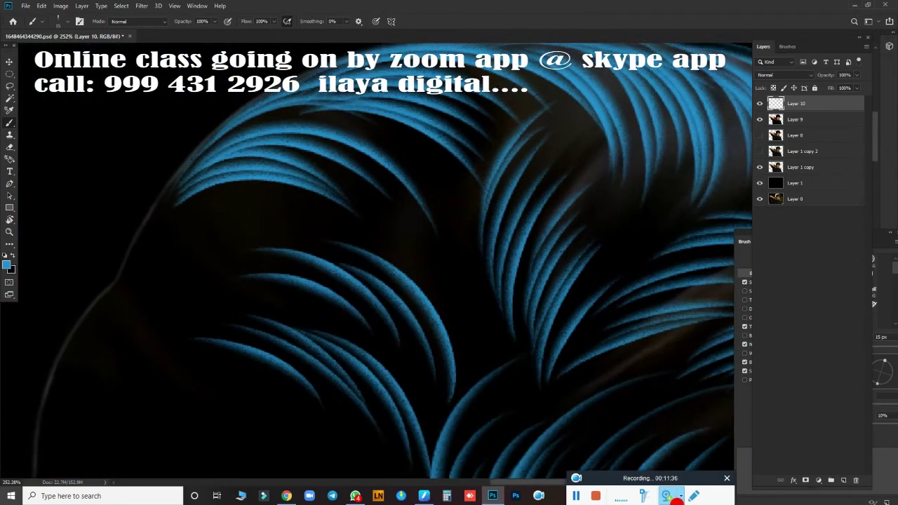
pyautogui.moveTo(419, 371); pyautogui.dragTo(459, 181)
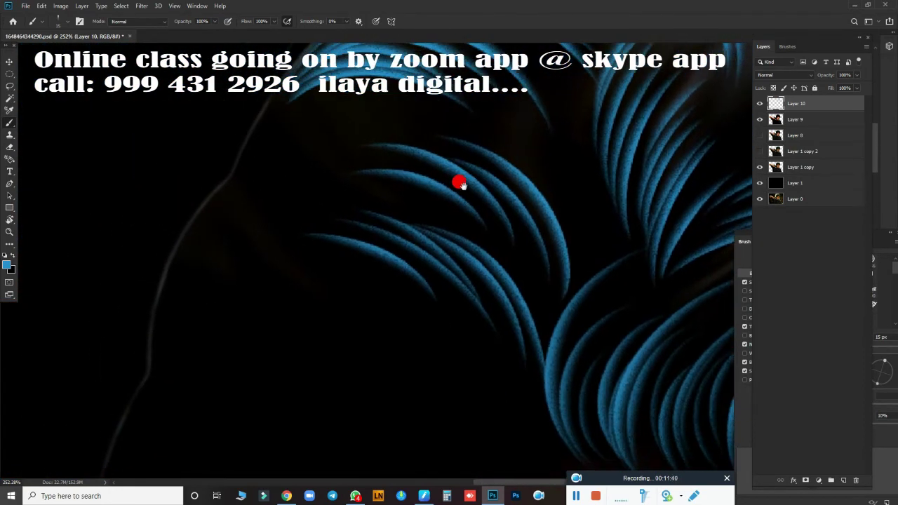
pyautogui.scroll(-5, 372, 252)
pyautogui.scroll(-2, 381, 217)
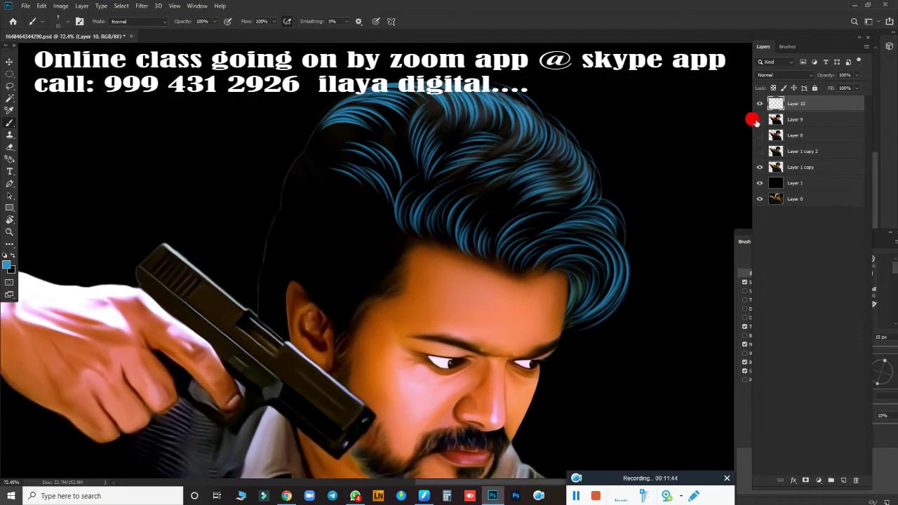
pyautogui.scroll(1, 381, 283)
# Rotate and zoom the view around the ear to follow the hair direction
pyautogui.scroll(2, 357, 256)
pyautogui.scroll(2, 353, 206)
pyautogui.press('g')
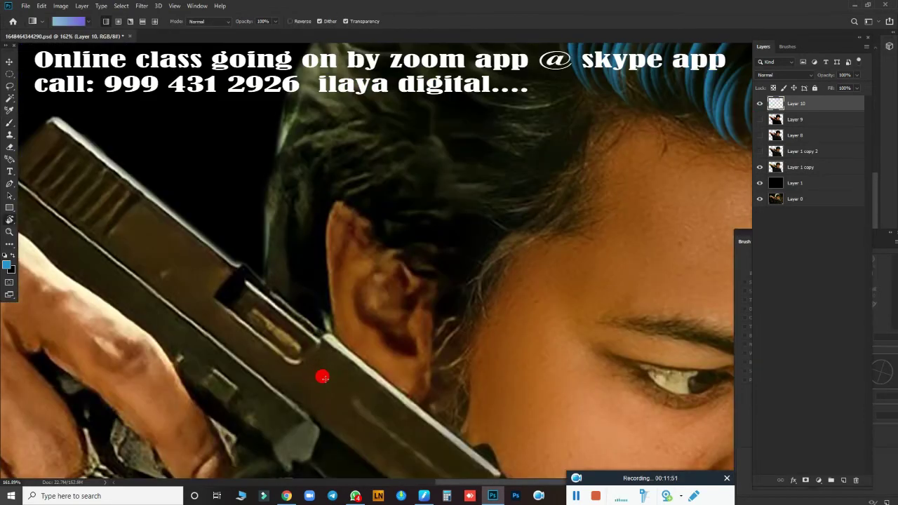
pyautogui.press('r')
pyautogui.moveTo(322, 378); pyautogui.dragTo(184, 244)
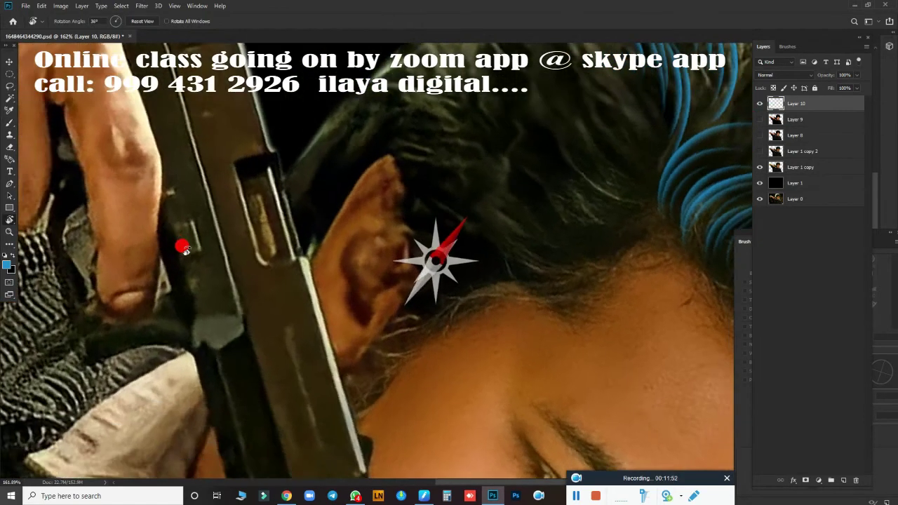
pyautogui.scroll(4, 411, 257)
pyautogui.moveTo(319, 228)
pyautogui.mouseDown()
pyautogui.moveTo(231, 257)
pyautogui.moveTo(445, 381)
pyautogui.moveTo(477, 215)
pyautogui.moveTo(452, 270)
pyautogui.moveTo(204, 332)
pyautogui.moveTo(325, 247)
pyautogui.mouseUp()
pyautogui.scroll(-5, 435, 273)
pyautogui.scroll(3, 283, 274)
pyautogui.scroll(2, 461, 250)
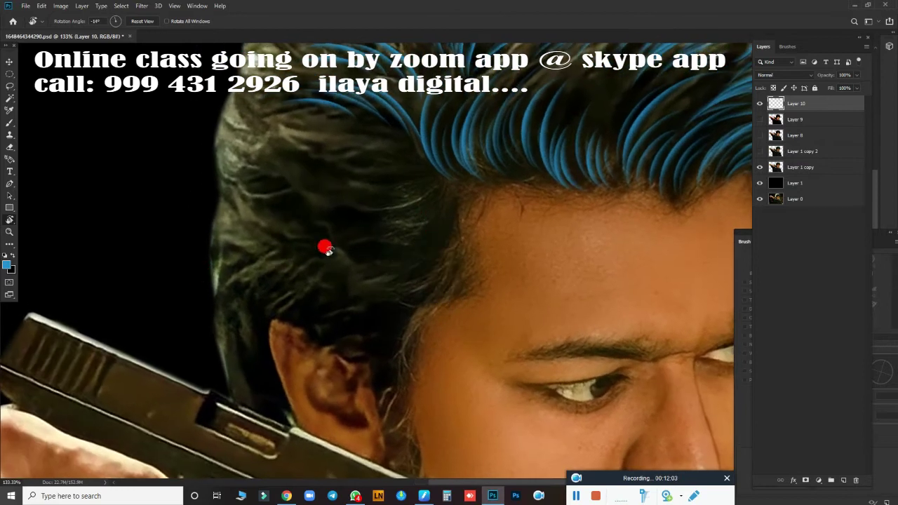
pyautogui.scroll(3, 344, 344)
pyautogui.scroll(2, 346, 355)
pyautogui.moveTo(333, 342); pyautogui.dragTo(271, 214)
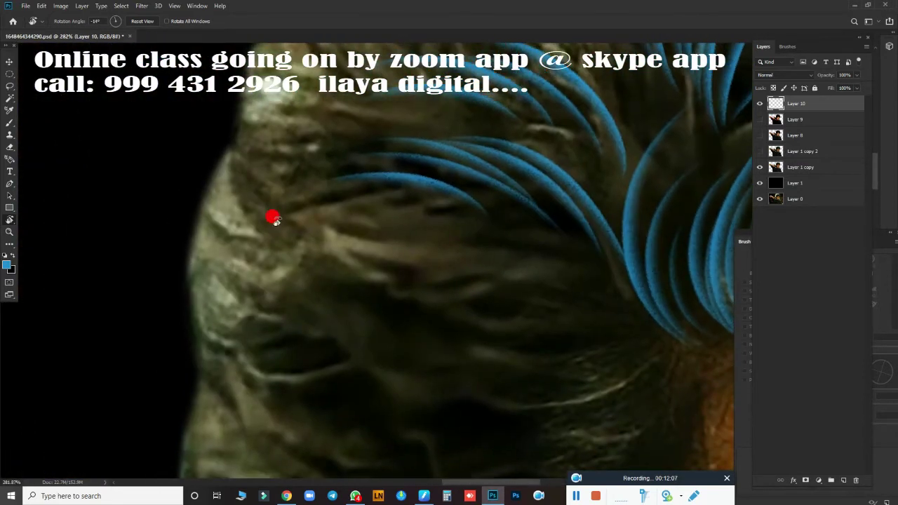
pyautogui.press('b')
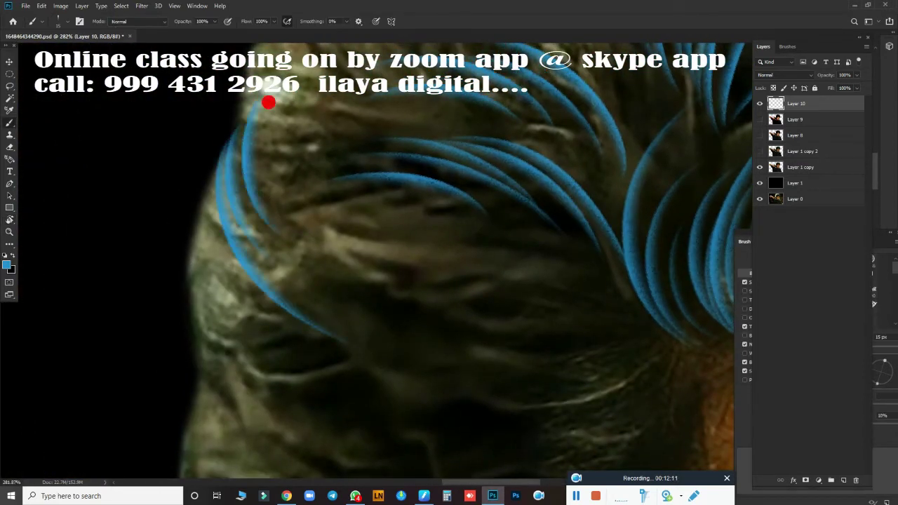
# Paint blue arcs along the hair's left edge, above and behind the ear
pyautogui.scroll(-2, 393, 246)
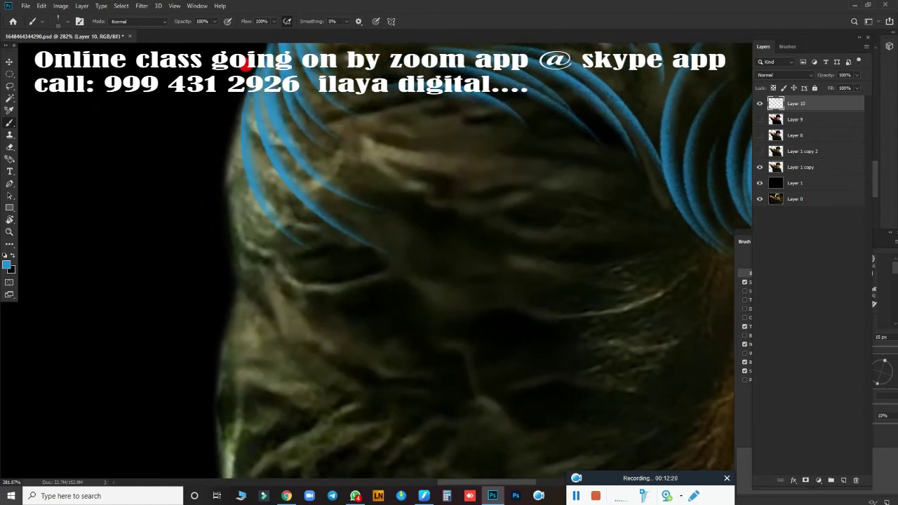
pyautogui.moveTo(247, 105); pyautogui.dragTo(326, 279)
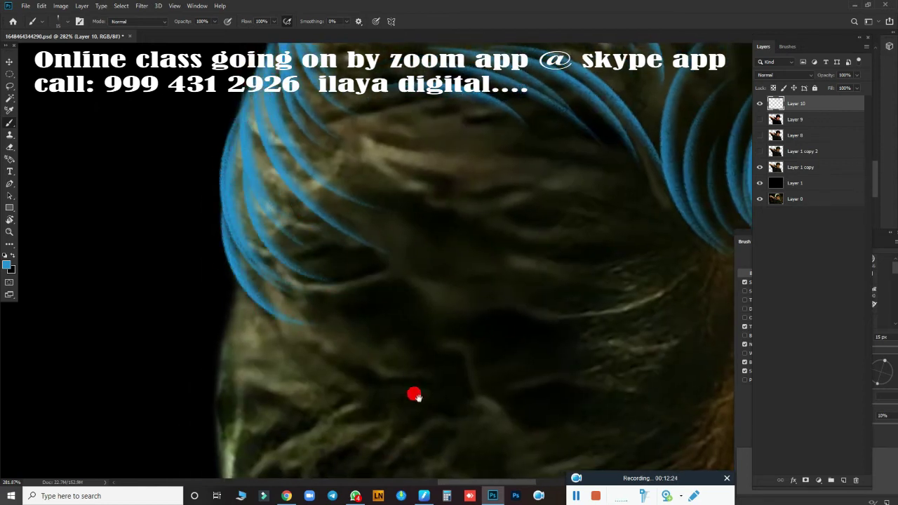
pyautogui.moveTo(414, 395)
pyautogui.mouseDown()
pyautogui.moveTo(262, 184)
pyautogui.moveTo(326, 113)
pyautogui.moveTo(218, 357)
pyautogui.moveTo(299, 213)
pyautogui.moveTo(221, 325)
pyautogui.moveTo(305, 311)
pyautogui.moveTo(295, 467)
pyautogui.moveTo(316, 215)
pyautogui.moveTo(309, 206)
pyautogui.mouseUp()
pyautogui.moveTo(302, 181); pyautogui.dragTo(279, 289)
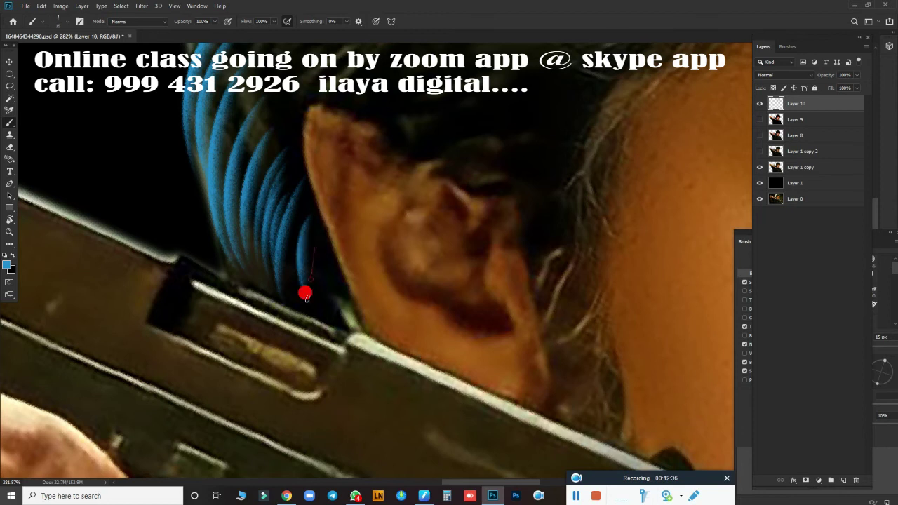
pyautogui.moveTo(338, 304)
pyautogui.mouseDown()
pyautogui.moveTo(283, 237)
pyautogui.moveTo(288, 305)
pyautogui.mouseUp()
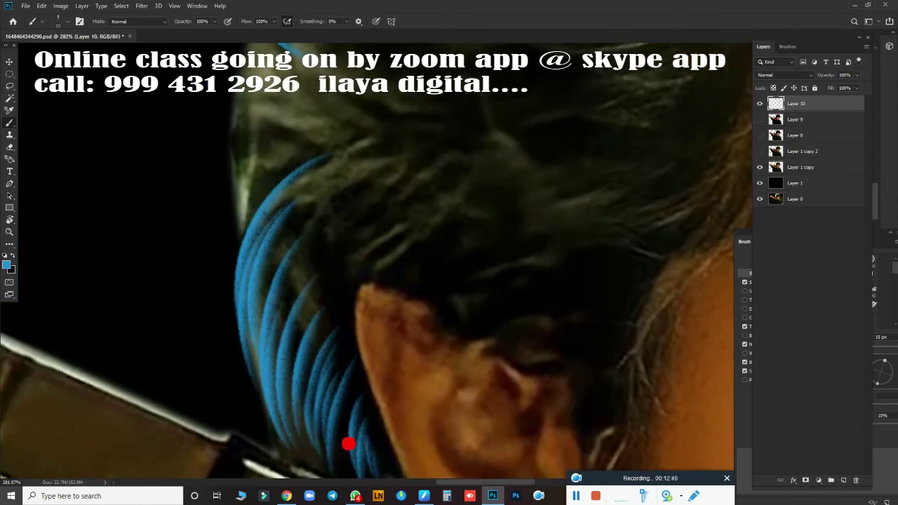
pyautogui.moveTo(349, 444); pyautogui.dragTo(383, 307)
pyautogui.moveTo(288, 223); pyautogui.dragTo(254, 370)
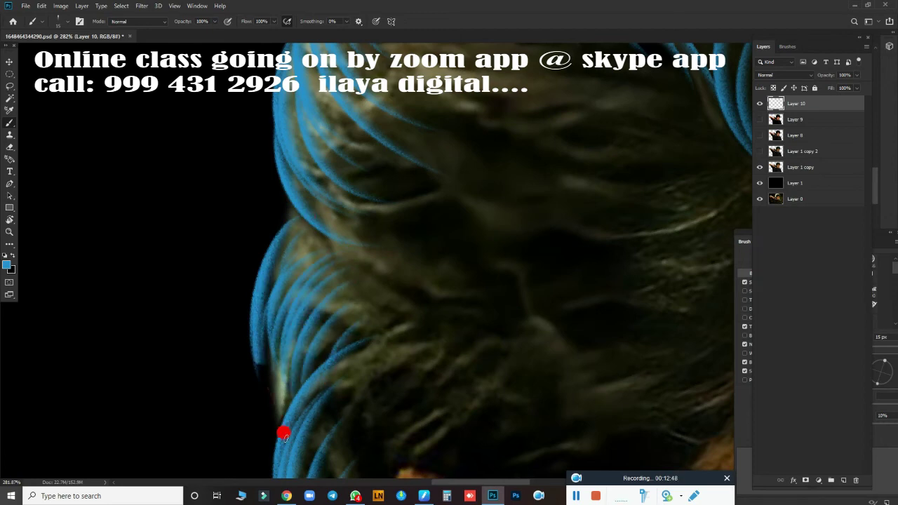
# Bring the ear into view and rotate the canvas to about 38 degrees
pyautogui.moveTo(284, 434); pyautogui.dragTo(237, 275)
pyautogui.scroll(-2, 521, 189)
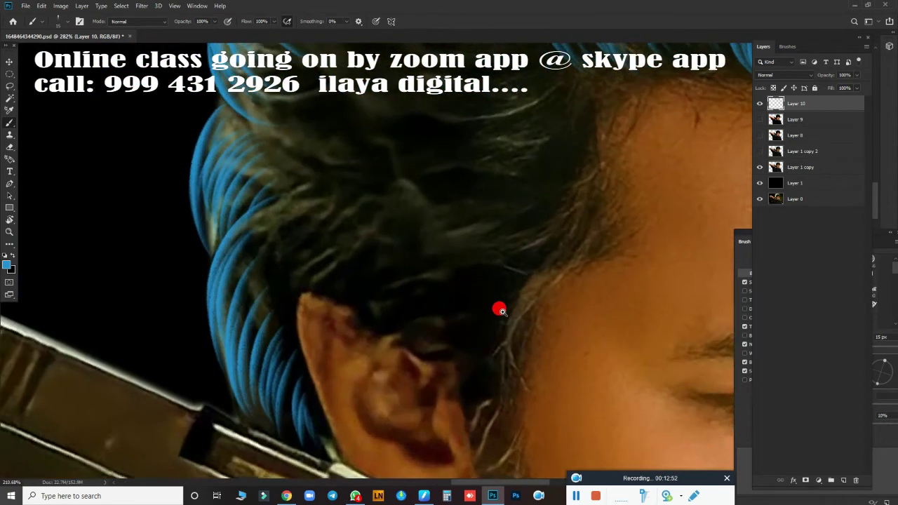
pyautogui.press('r')
pyautogui.moveTo(372, 385); pyautogui.dragTo(418, 348)
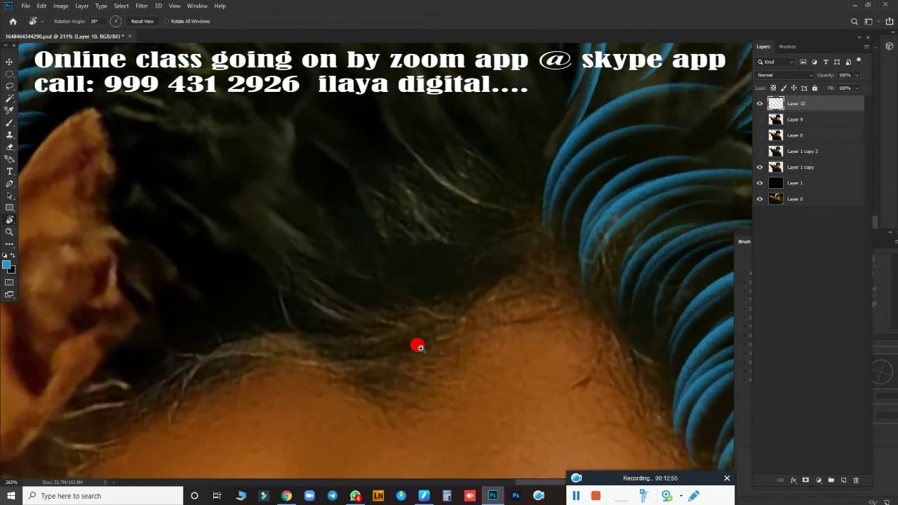
# Switch to the Brush and paint six curved blue strands across the dark hair
pyautogui.scroll(2, 417, 348)
pyautogui.press('b')
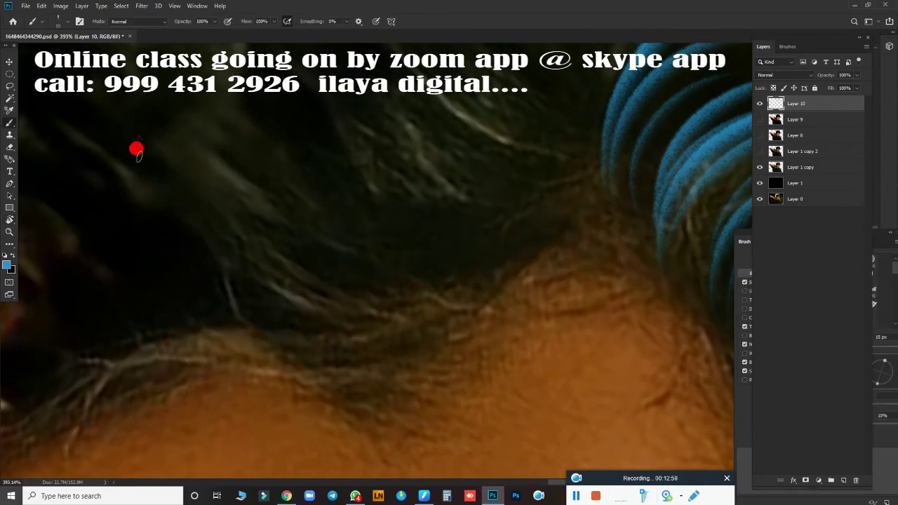
pyautogui.moveTo(136, 149); pyautogui.dragTo(365, 319)
pyautogui.moveTo(225, 200); pyautogui.dragTo(400, 309)
pyautogui.moveTo(239, 165); pyautogui.dragTo(399, 274)
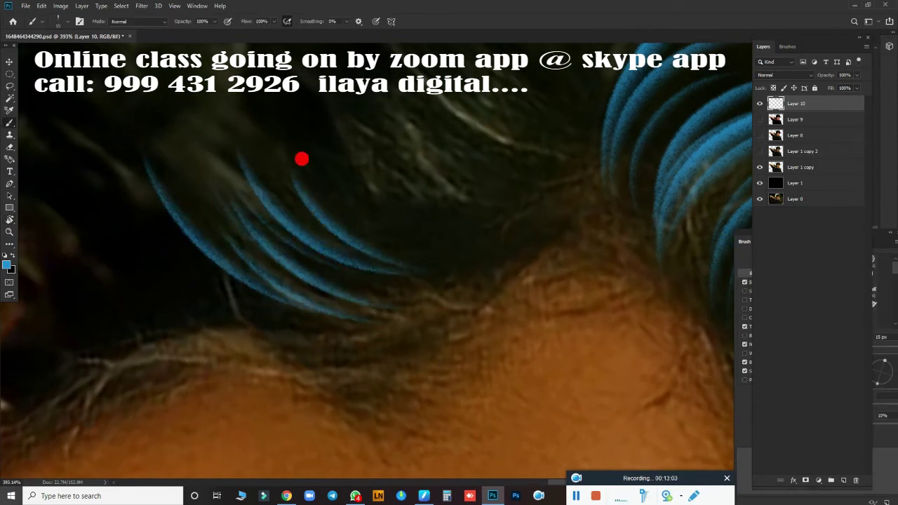
pyautogui.moveTo(137, 173); pyautogui.dragTo(416, 319)
pyautogui.moveTo(398, 198); pyautogui.dragTo(320, 338)
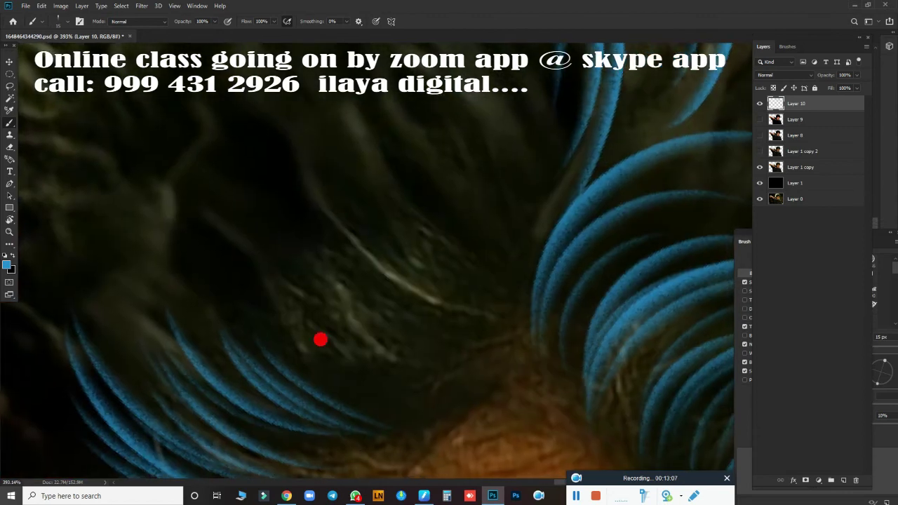
pyautogui.moveTo(269, 158); pyautogui.dragTo(443, 342)
# Undo the last strand, then repaint it and add four more curved strands running down-right
pyautogui.hotkey('ctrl', 'z')
pyautogui.moveTo(268, 158); pyautogui.dragTo(435, 322)
pyautogui.moveTo(324, 207); pyautogui.dragTo(477, 329)
pyautogui.moveTo(362, 196); pyautogui.dragTo(494, 302)
pyautogui.moveTo(408, 189); pyautogui.dragTo(530, 298)
pyautogui.moveTo(432, 171); pyautogui.dragTo(526, 274)
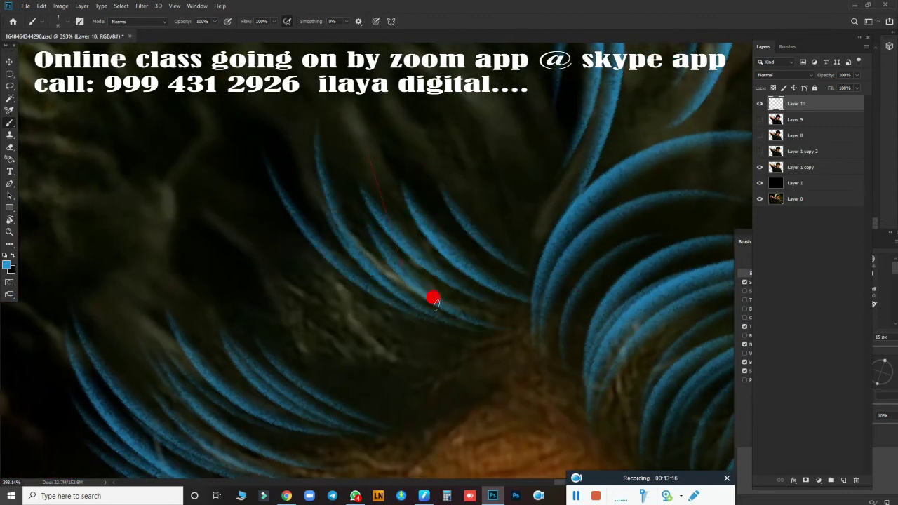
# Paint five blue strands across the middle of the hair
pyautogui.moveTo(360, 123); pyautogui.dragTo(414, 252)
pyautogui.moveTo(242, 223); pyautogui.dragTo(421, 379)
pyautogui.moveTo(291, 256); pyautogui.dragTo(463, 386)
pyautogui.moveTo(351, 282); pyautogui.dragTo(505, 379)
pyautogui.moveTo(223, 238)
pyautogui.mouseDown()
pyautogui.moveTo(362, 409)
pyautogui.moveTo(647, 417)
pyautogui.mouseUp()
pyautogui.scroll(-5, 556, 345)
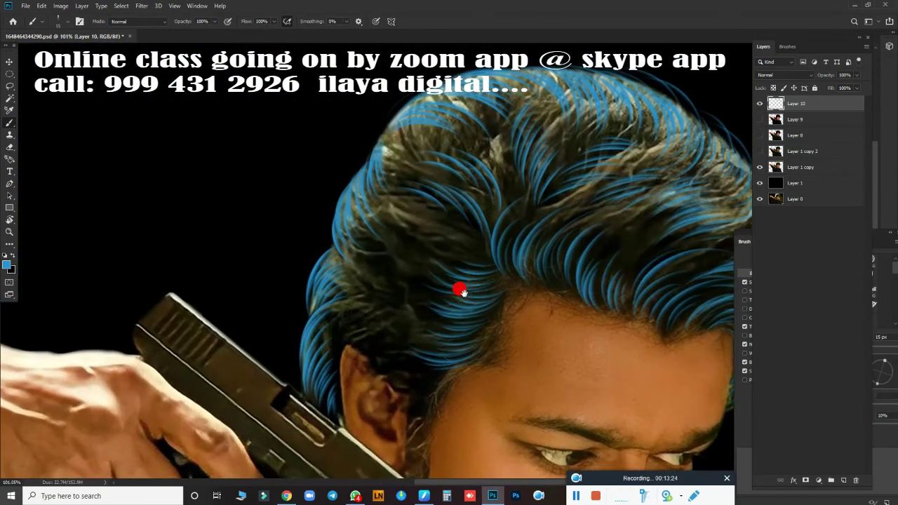
pyautogui.scroll(2, 461, 290)
pyautogui.scroll(2, 467, 365)
pyautogui.scroll(1, 517, 362)
pyautogui.scroll(1, 185, 330)
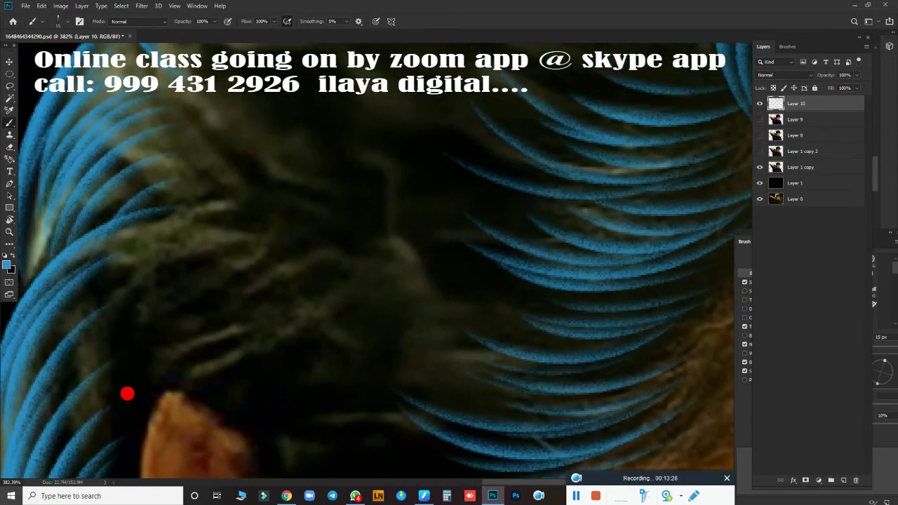
# Add arcing blue strands across the hair centre and above the ear
pyautogui.moveTo(150, 364); pyautogui.dragTo(435, 330)
pyautogui.moveTo(257, 283)
pyautogui.mouseDown()
pyautogui.moveTo(449, 348)
pyautogui.moveTo(453, 308)
pyautogui.mouseUp()
pyautogui.moveTo(203, 260); pyautogui.dragTo(489, 285)
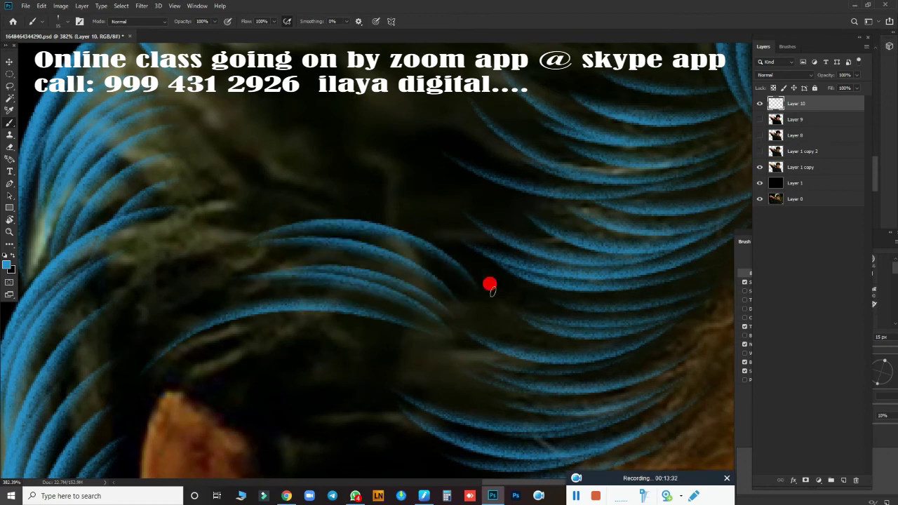
pyautogui.moveTo(241, 250); pyautogui.dragTo(472, 232)
pyautogui.moveTo(225, 230); pyautogui.dragTo(481, 210)
pyautogui.moveTo(223, 197); pyautogui.dragTo(488, 183)
pyautogui.moveTo(320, 349); pyautogui.dragTo(349, 254)
pyautogui.moveTo(180, 280); pyautogui.dragTo(424, 313)
pyautogui.moveTo(263, 267); pyautogui.dragTo(420, 330)
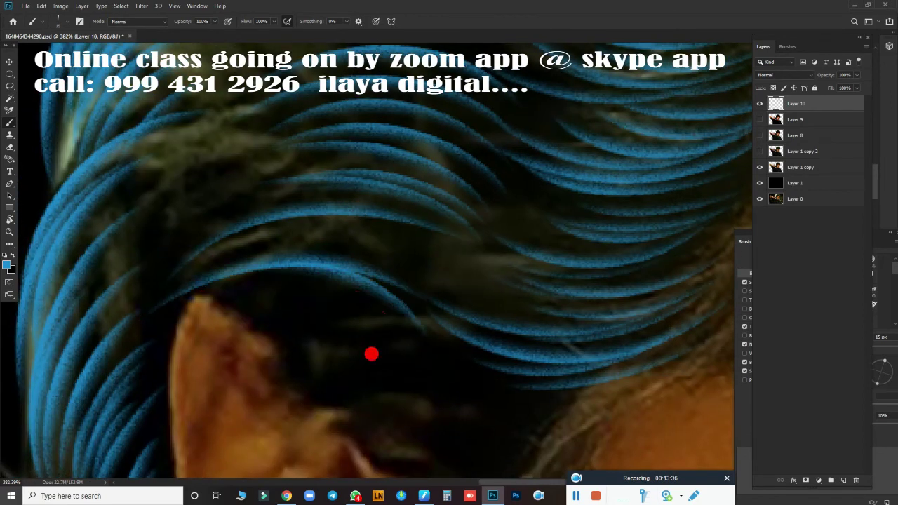
pyautogui.moveTo(371, 354)
pyautogui.mouseDown()
pyautogui.moveTo(192, 313)
pyautogui.moveTo(443, 285)
pyautogui.mouseUp()
# Paint more blue strands over the side hair and around the ear
pyautogui.scroll(5, 336, 235)
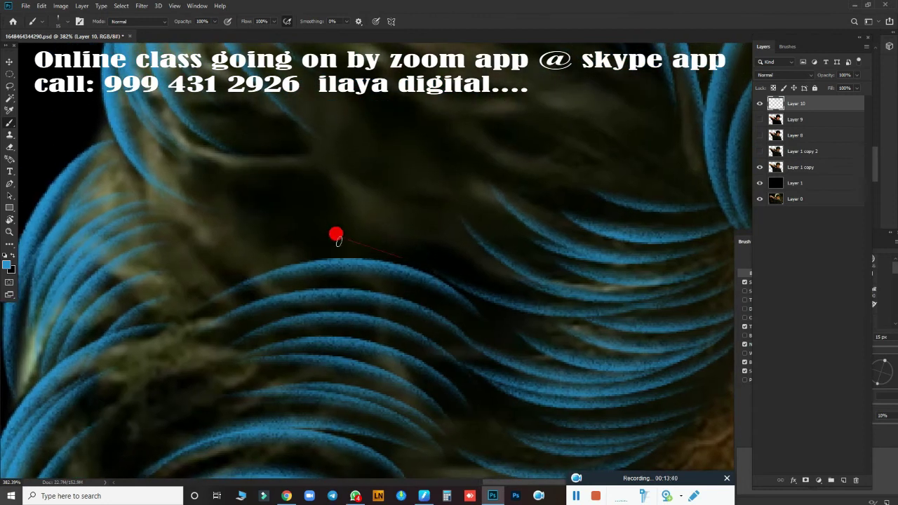
pyautogui.scroll(-3, 336, 234)
pyautogui.scroll(-1, 301, 287)
pyautogui.moveTo(276, 247); pyautogui.dragTo(470, 161)
pyautogui.moveTo(314, 242); pyautogui.dragTo(498, 130)
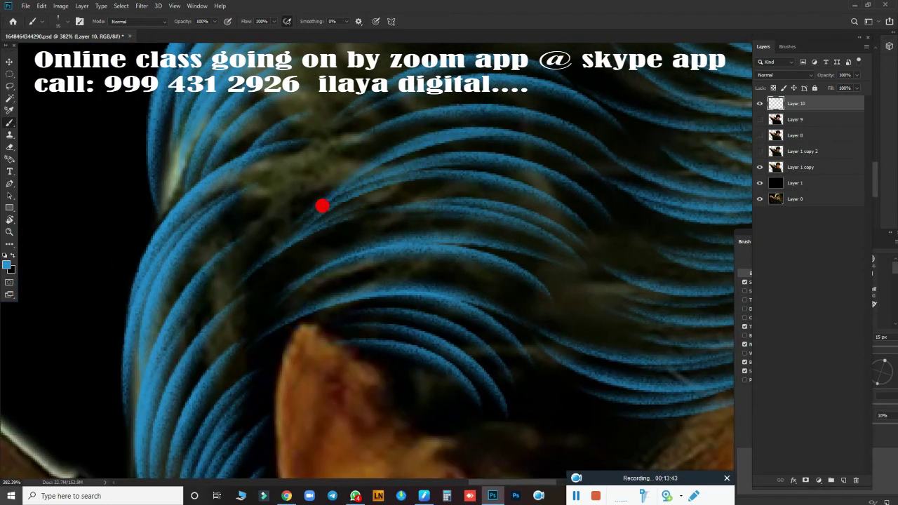
pyautogui.moveTo(320, 204); pyautogui.dragTo(548, 108)
pyautogui.moveTo(323, 206); pyautogui.dragTo(512, 266)
pyautogui.scroll(-3, 243, 301)
pyautogui.hscroll(3, 243, 301)
pyautogui.moveTo(452, 390)
pyautogui.mouseDown()
pyautogui.moveTo(319, 308)
pyautogui.moveTo(387, 297)
pyautogui.moveTo(512, 321)
pyautogui.mouseUp()
# Fill the upper hair with curved blue strands arcing up and to the right
pyautogui.scroll(-3, 566, 182)
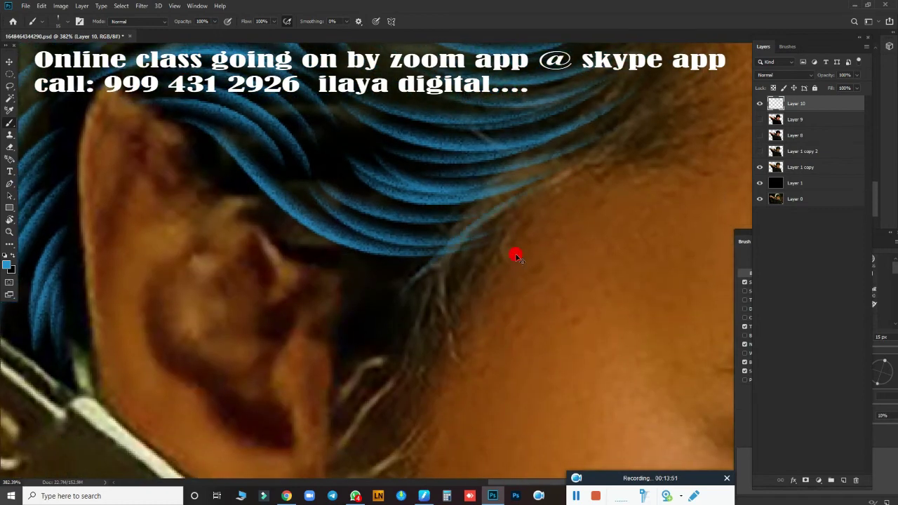
pyautogui.scroll(2, 425, 295)
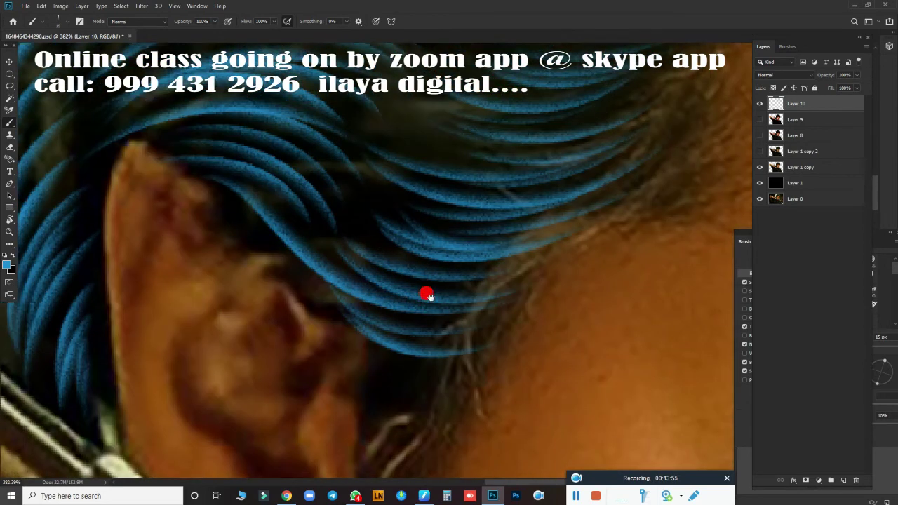
pyautogui.scroll(1, 80, 232)
pyautogui.scroll(2, 371, 365)
pyautogui.scroll(3, 550, 386)
pyautogui.scroll(2, 551, 386)
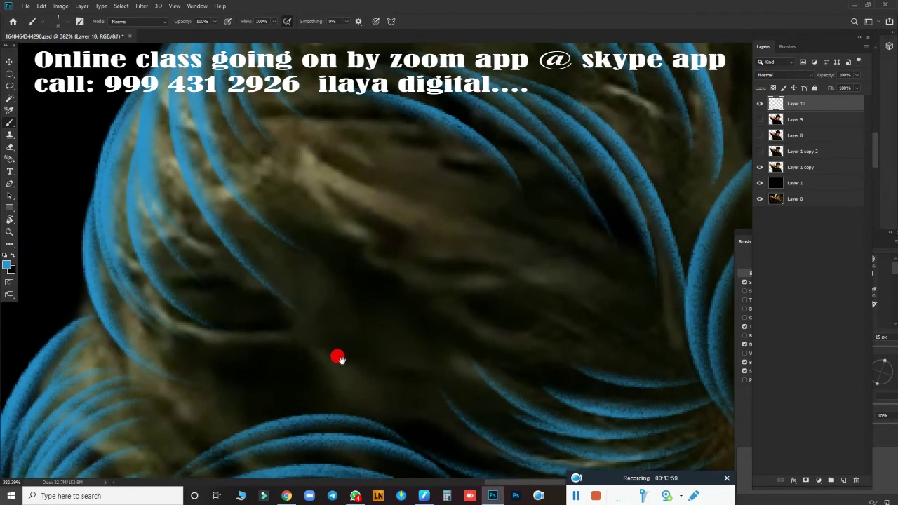
pyautogui.moveTo(337, 357); pyautogui.dragTo(449, 320)
pyautogui.moveTo(253, 355)
pyautogui.mouseDown()
pyautogui.moveTo(393, 312)
pyautogui.moveTo(470, 267)
pyautogui.mouseUp()
pyautogui.moveTo(275, 321); pyautogui.dragTo(565, 344)
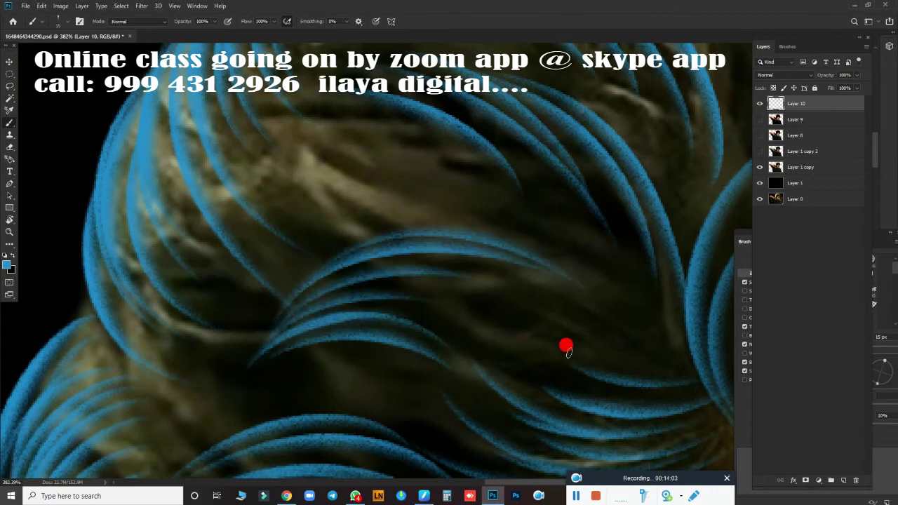
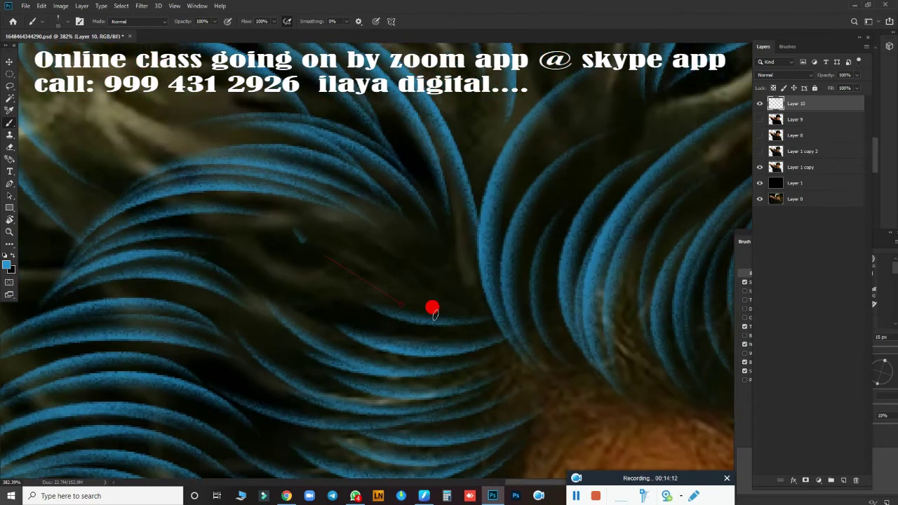
# Paint three sweeping blue strands across the crown of the hair on Layer 10
pyautogui.moveTo(505, 278); pyautogui.dragTo(526, 427)
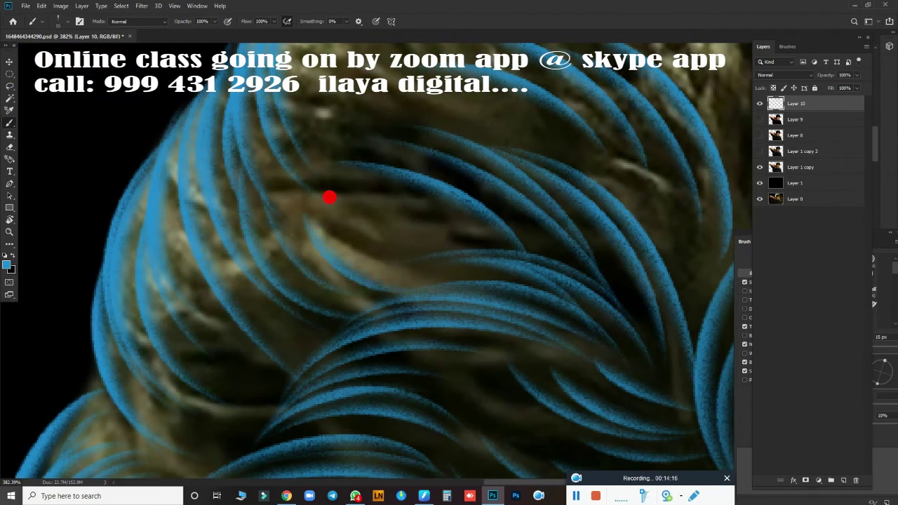
pyautogui.moveTo(357, 325); pyautogui.dragTo(425, 250)
pyautogui.moveTo(478, 239)
pyautogui.mouseDown()
pyautogui.moveTo(256, 444)
pyautogui.moveTo(513, 280)
pyautogui.mouseUp()
pyautogui.moveTo(399, 131); pyautogui.dragTo(400, 198)
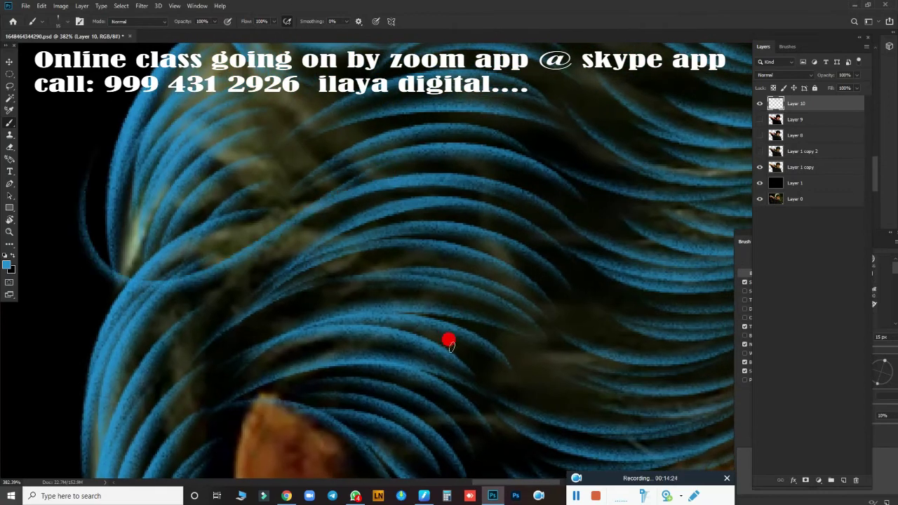
pyautogui.scroll(-3, 441, 347)
pyautogui.moveTo(441, 346); pyautogui.dragTo(327, 290)
pyautogui.scroll(3, 632, 272)
pyautogui.moveTo(631, 272); pyautogui.dragTo(656, 272)
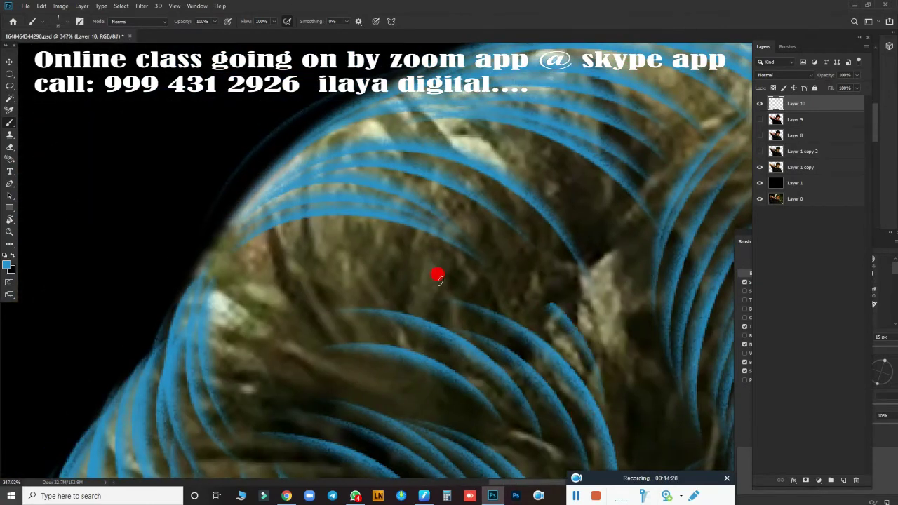
pyautogui.moveTo(274, 291); pyautogui.dragTo(419, 264)
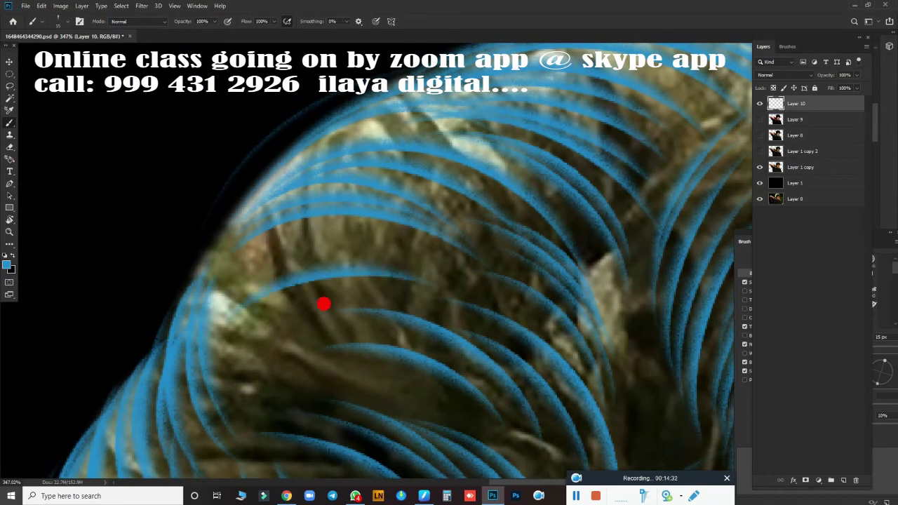
pyautogui.moveTo(323, 271); pyautogui.dragTo(484, 247)
pyautogui.moveTo(246, 267)
pyautogui.mouseDown()
pyautogui.moveTo(259, 393)
pyautogui.moveTo(382, 302)
pyautogui.mouseUp()
# Review the result and make Layer 9 visible again
pyautogui.scroll(-2, 447, 385)
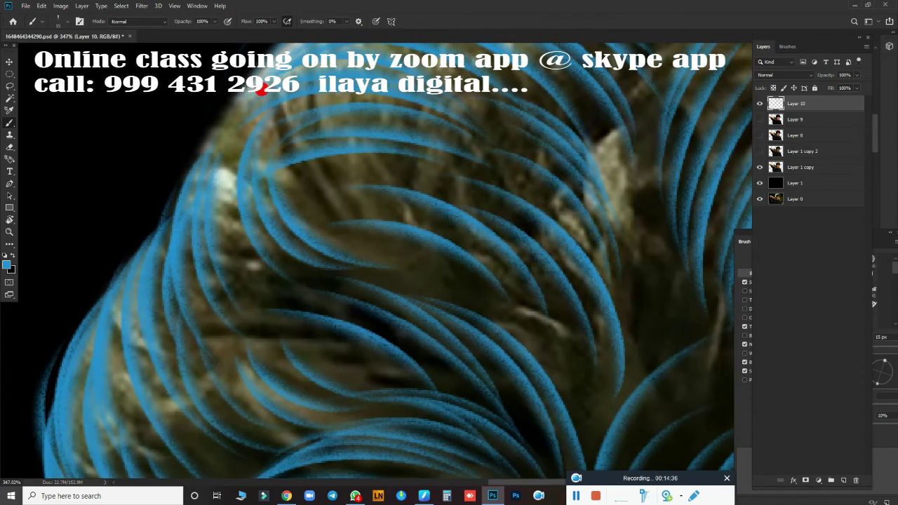
pyautogui.scroll(-2, 492, 427)
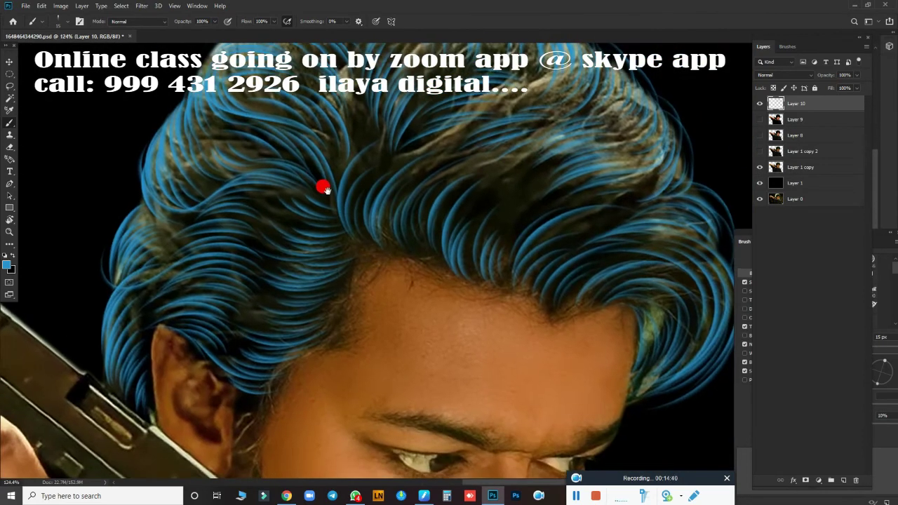
pyautogui.scroll(1, 325, 267)
pyautogui.scroll(2, 330, 347)
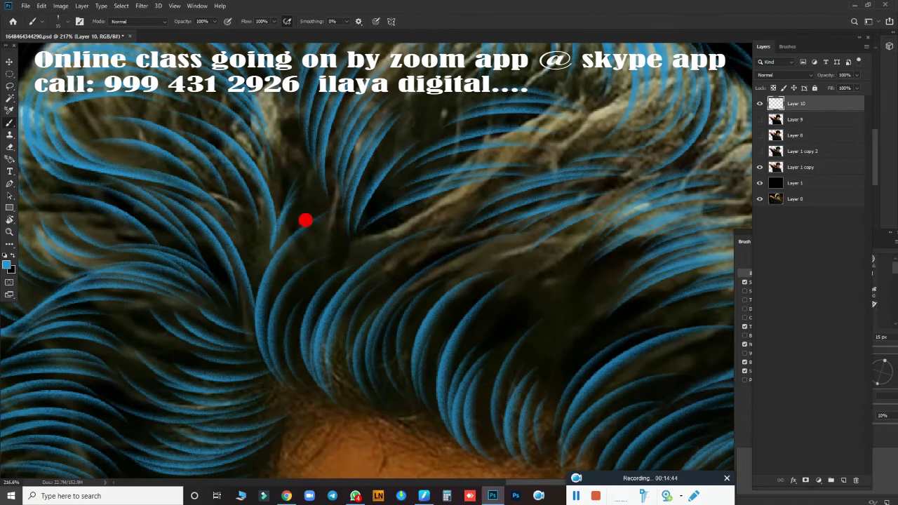
pyautogui.click(759, 119)
# Cover the dark forehead corner with blue hair strands
pyautogui.scroll(-5, 611, 351)
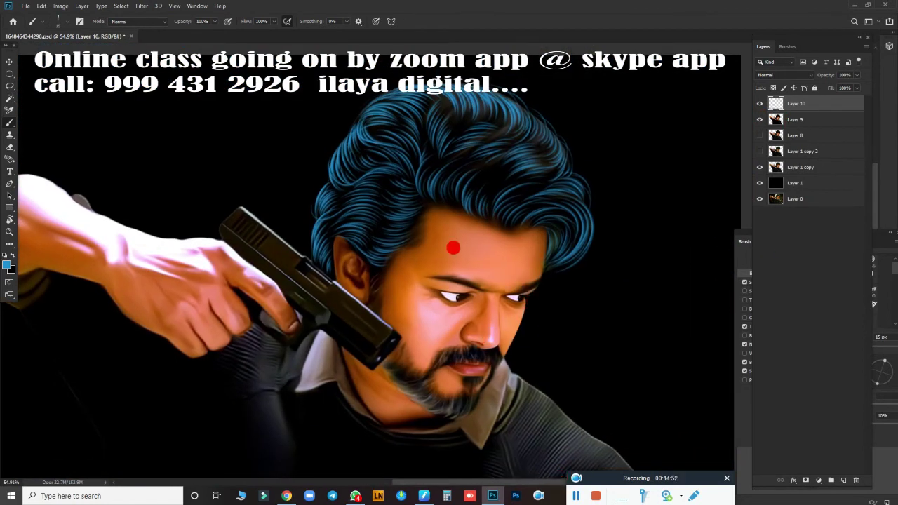
pyautogui.scroll(2, 453, 247)
pyautogui.scroll(2, 523, 245)
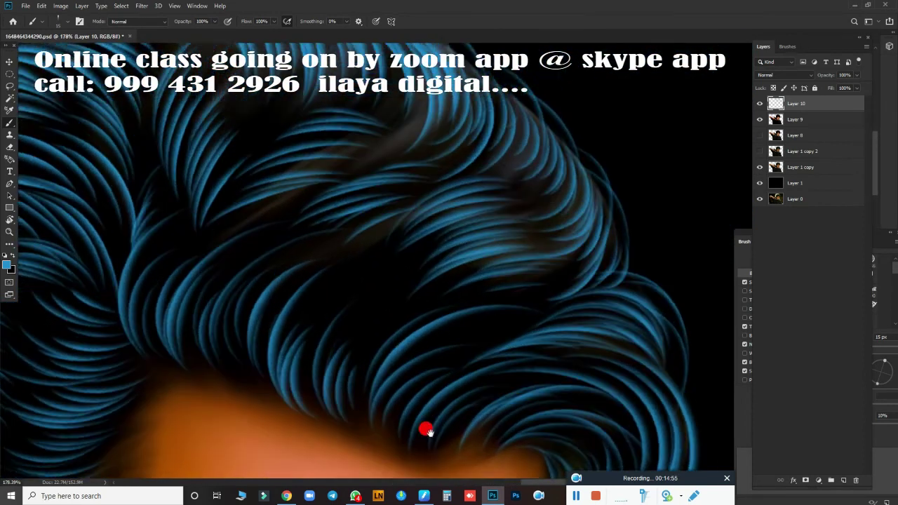
pyautogui.moveTo(427, 430); pyautogui.dragTo(415, 447)
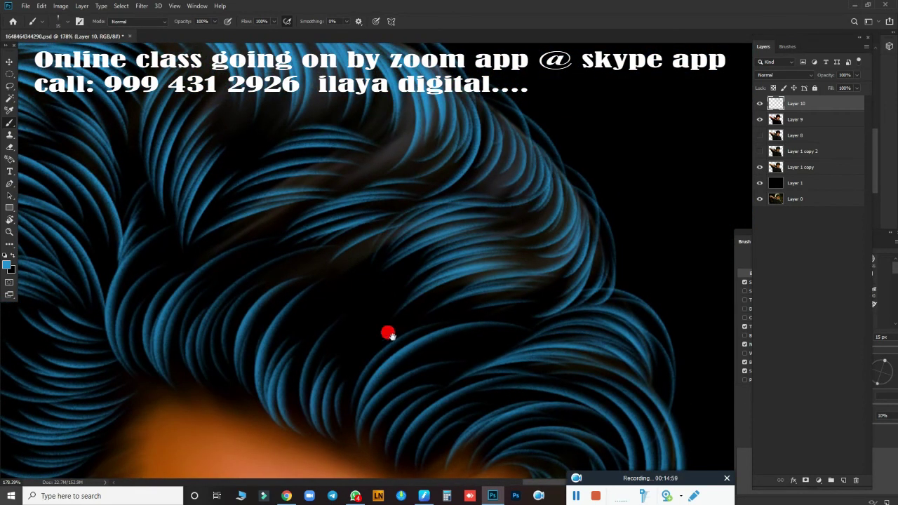
pyautogui.moveTo(387, 335)
pyautogui.mouseDown()
pyautogui.moveTo(408, 395)
pyautogui.moveTo(429, 140)
pyautogui.mouseUp()
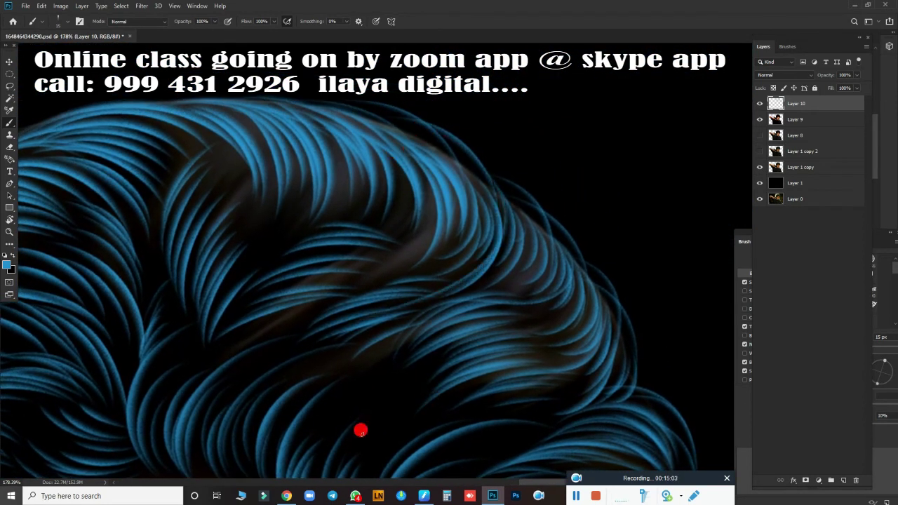
pyautogui.moveTo(360, 431); pyautogui.dragTo(402, 337)
pyautogui.scroll(2, 399, 299)
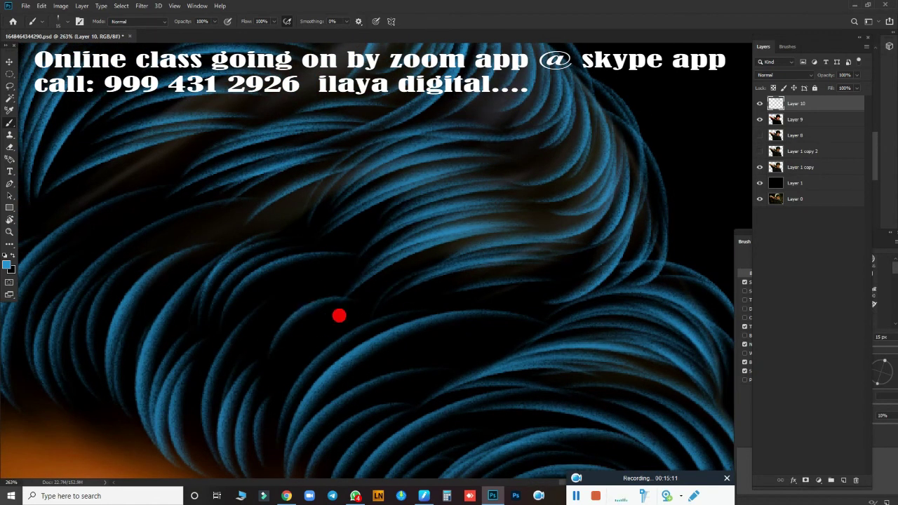
pyautogui.moveTo(357, 443)
pyautogui.mouseDown()
pyautogui.moveTo(540, 296)
pyautogui.moveTo(497, 394)
pyautogui.moveTo(341, 380)
pyautogui.moveTo(251, 341)
pyautogui.moveTo(447, 209)
pyautogui.moveTo(425, 327)
pyautogui.moveTo(405, 220)
pyautogui.mouseUp()
pyautogui.moveTo(285, 364); pyautogui.dragTo(533, 416)
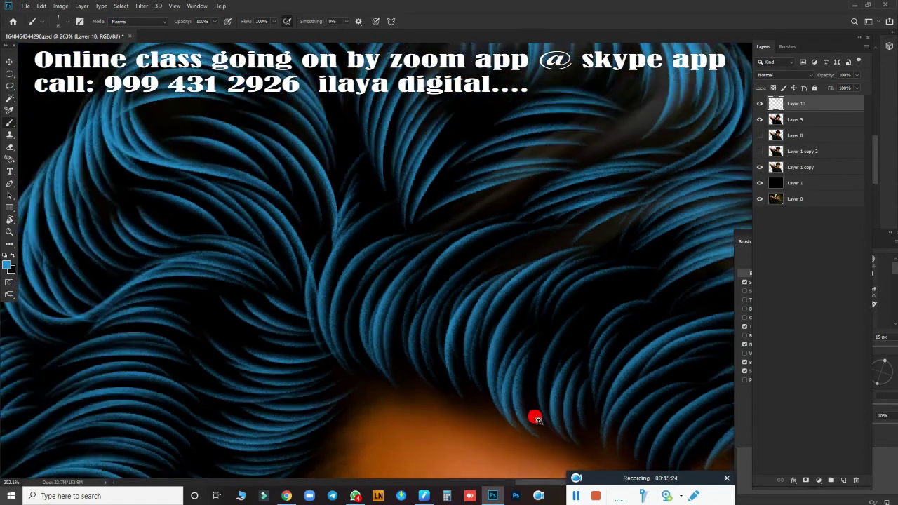
pyautogui.scroll(-3, 311, 206)
pyautogui.scroll(3, 407, 301)
pyautogui.scroll(1, 432, 307)
pyautogui.moveTo(433, 307); pyautogui.dragTo(465, 368)
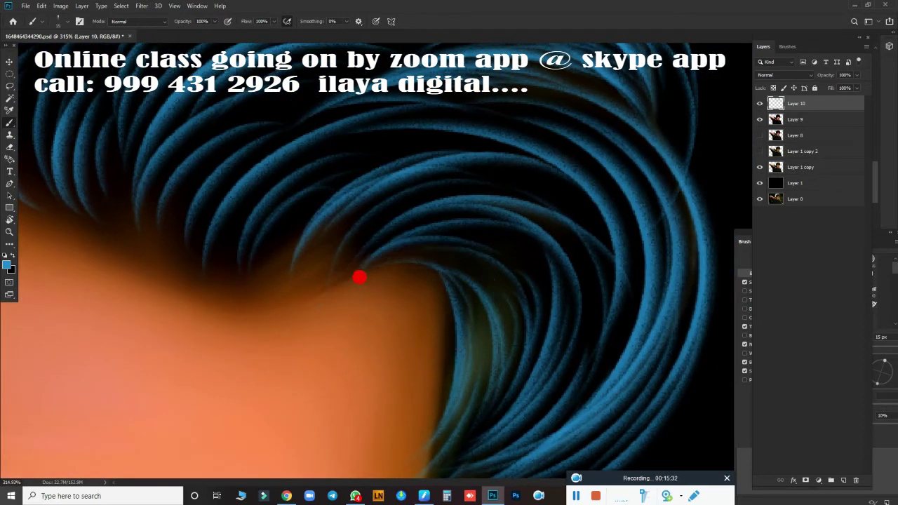
pyautogui.moveTo(358, 277); pyautogui.dragTo(540, 200)
pyautogui.moveTo(311, 293)
pyautogui.mouseDown()
pyautogui.moveTo(380, 227)
pyautogui.moveTo(519, 393)
pyautogui.mouseUp()
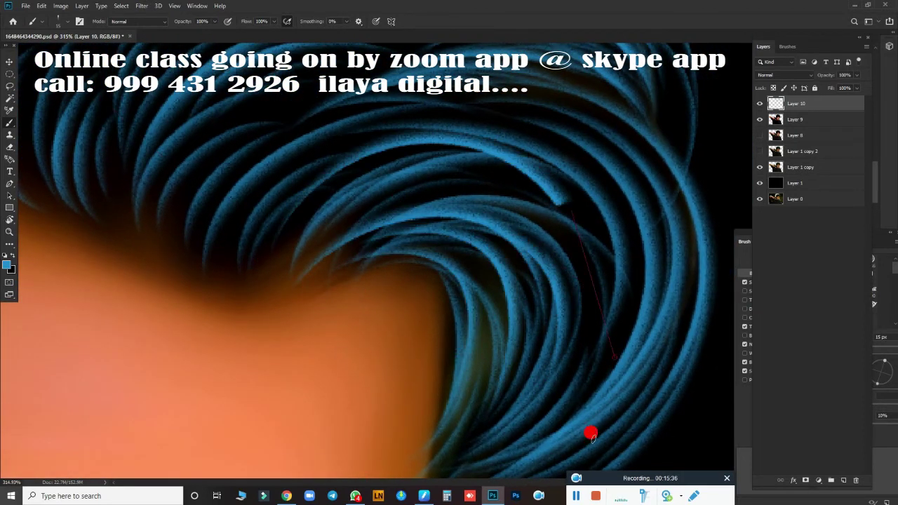
# Paint a long blue strand down the upper-right hair
pyautogui.moveTo(505, 120); pyautogui.dragTo(551, 469)
pyautogui.scroll(-3, 550, 468)
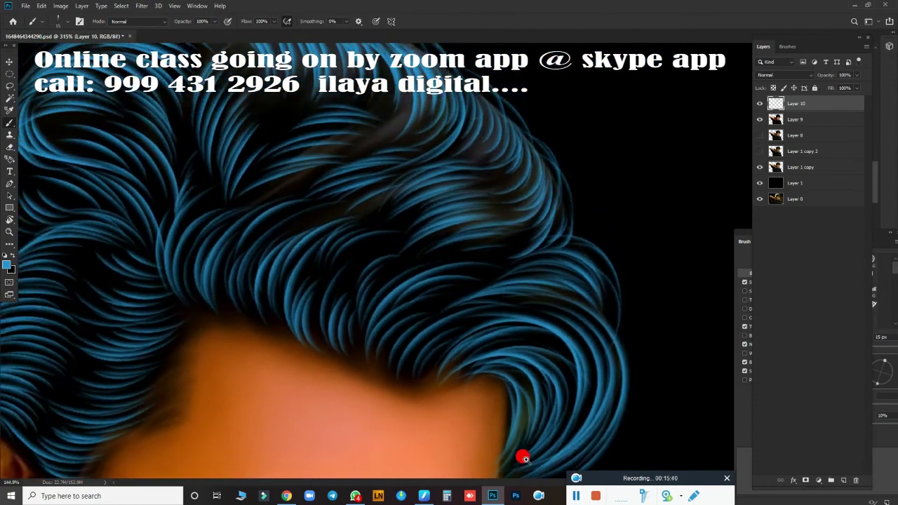
pyautogui.scroll(1, 540, 456)
pyautogui.scroll(2, 541, 462)
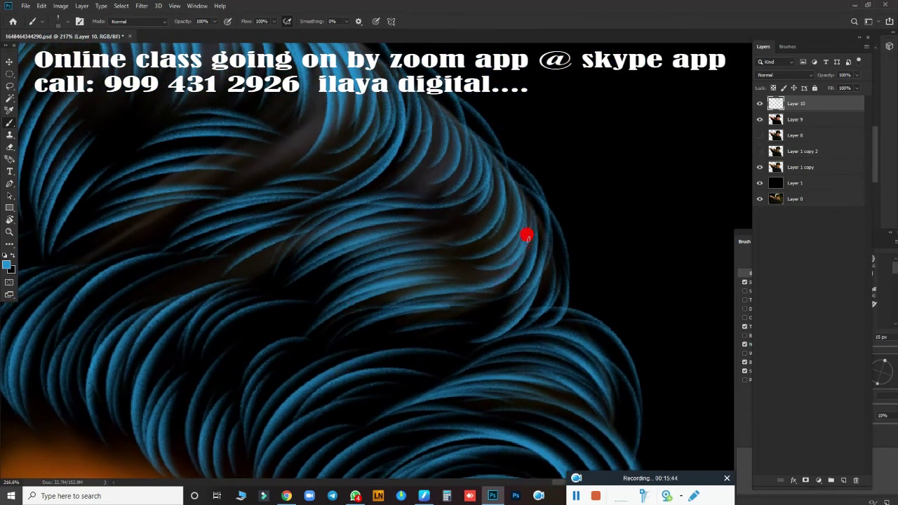
# Check the top edge of the hair and add a new empty layer above Layer 10
pyautogui.moveTo(451, 136); pyautogui.dragTo(316, 372)
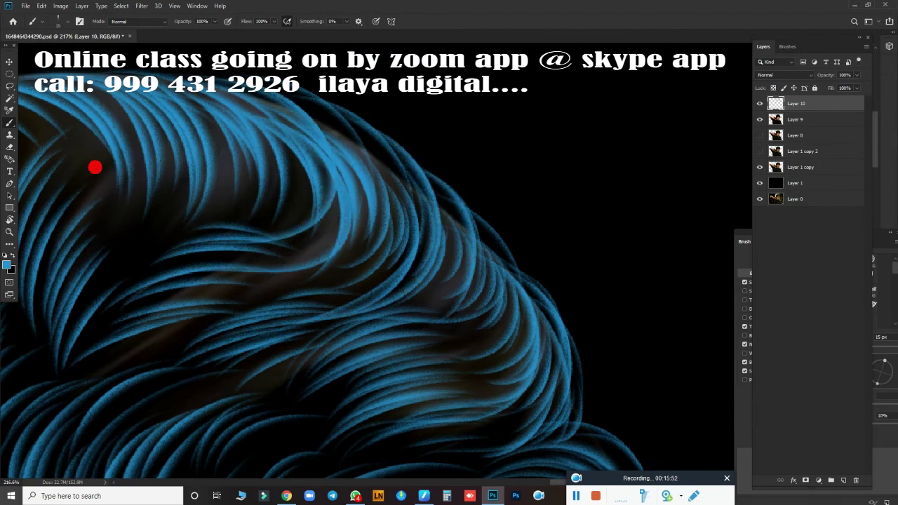
pyautogui.moveTo(94, 166); pyautogui.dragTo(400, 343)
pyautogui.scroll(-5, 407, 441)
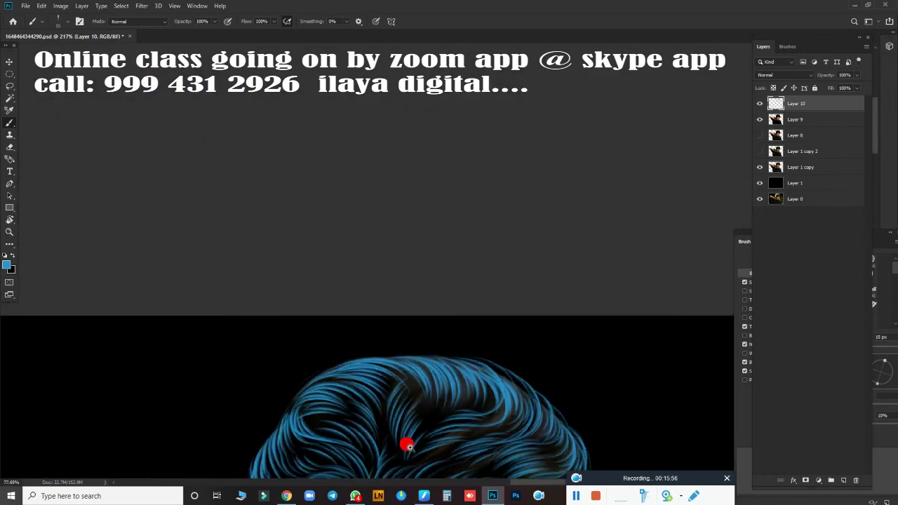
pyautogui.scroll(2, 442, 347)
pyautogui.scroll(2, 473, 465)
pyautogui.scroll(1, 474, 465)
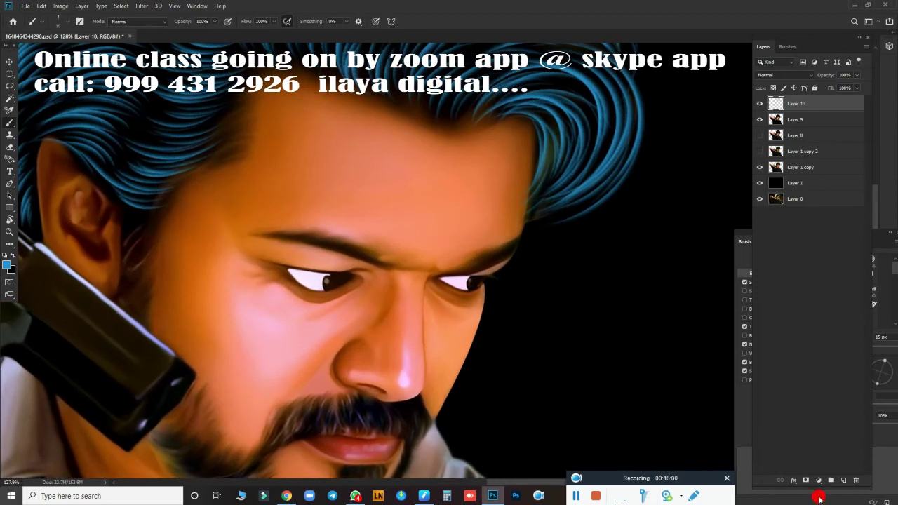
pyautogui.click(844, 480)
# Delete the extra empty layer so only Layer 11 sits above Layer 10
pyautogui.click(843, 480)
pyautogui.press('Delete')
pyautogui.scroll(3, 387, 354)
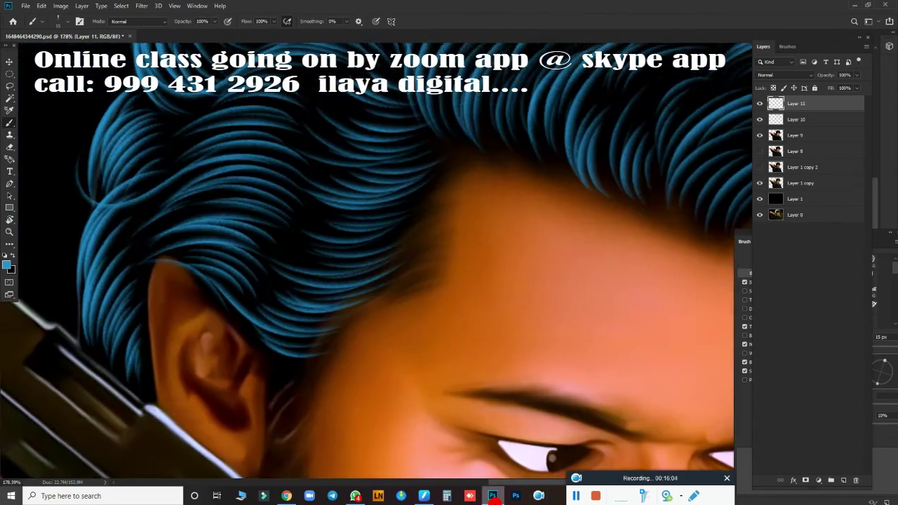
pyautogui.scroll(2, 421, 362)
pyautogui.scroll(1, 475, 349)
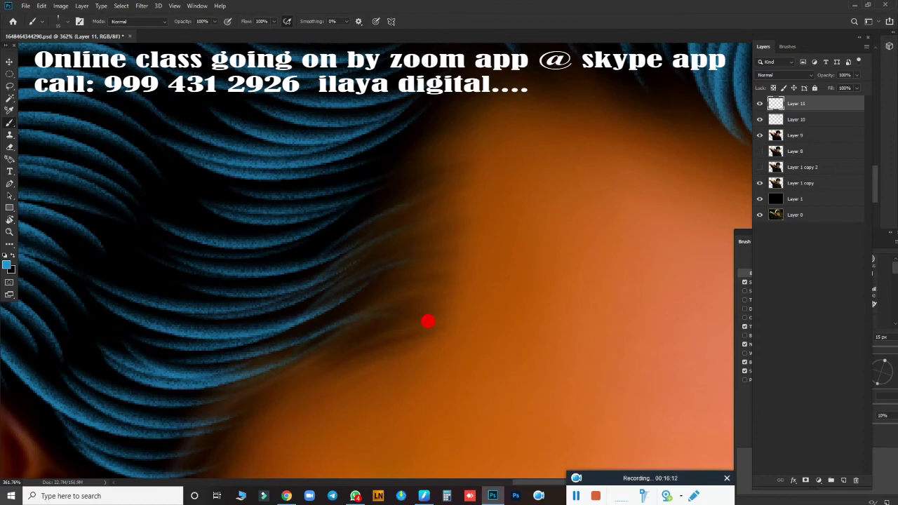
pyautogui.scroll(3, 456, 246)
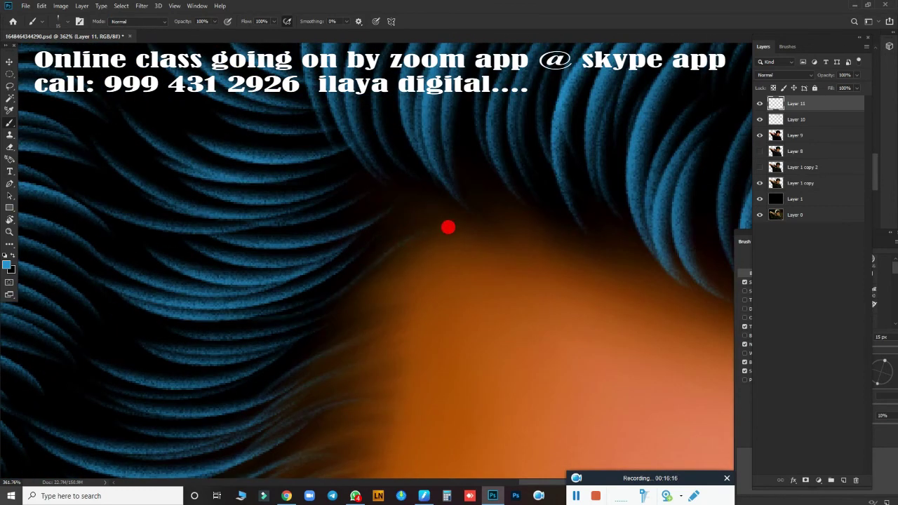
pyautogui.scroll(-3, 442, 287)
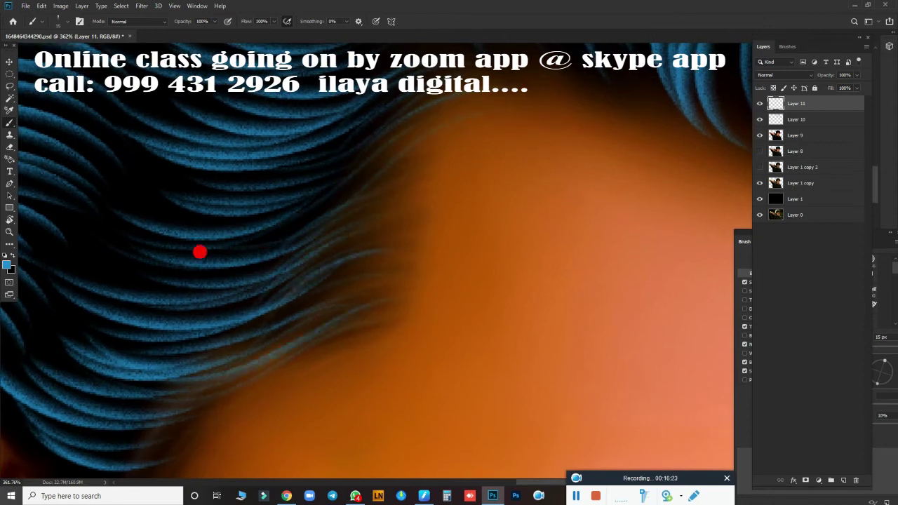
# Paint thin blue strands along the hair edge behind the ear up to the hairline
pyautogui.moveTo(325, 234); pyautogui.dragTo(545, 162)
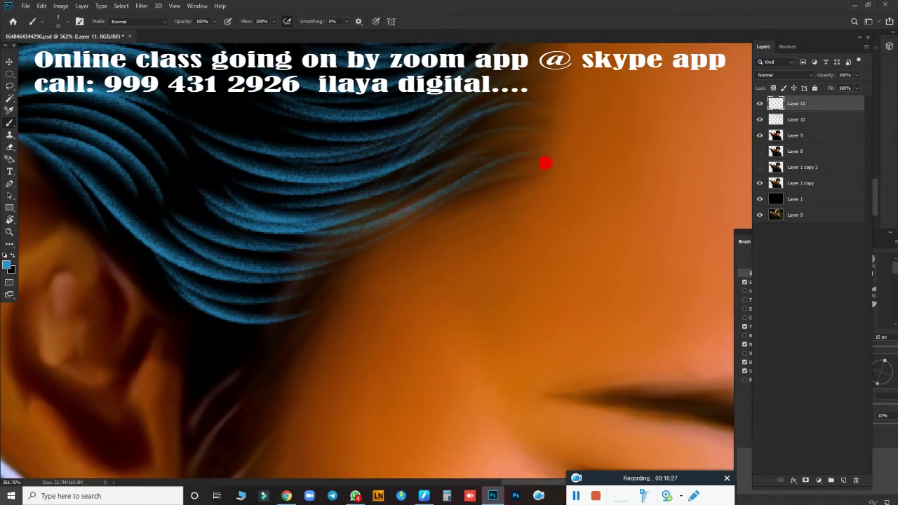
pyautogui.moveTo(178, 207); pyautogui.dragTo(271, 185)
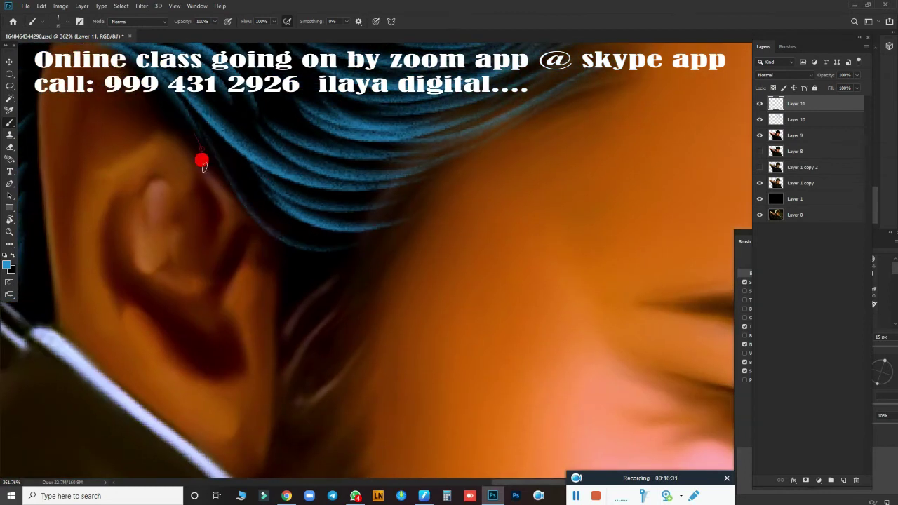
pyautogui.moveTo(366, 252)
pyautogui.mouseDown()
pyautogui.moveTo(479, 152)
pyautogui.moveTo(386, 238)
pyautogui.mouseUp()
pyautogui.moveTo(428, 171); pyautogui.dragTo(376, 210)
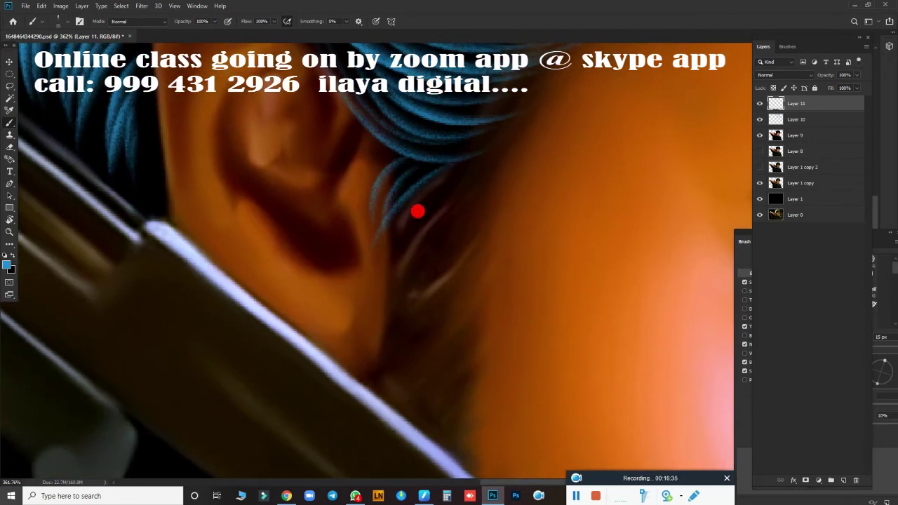
pyautogui.moveTo(432, 193); pyautogui.dragTo(375, 305)
pyautogui.moveTo(435, 211); pyautogui.dragTo(389, 347)
pyautogui.moveTo(421, 315); pyautogui.dragTo(392, 409)
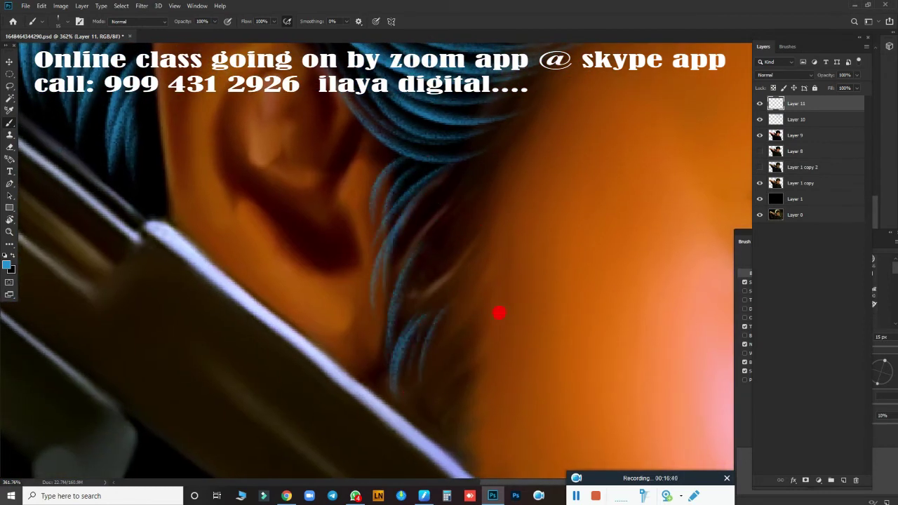
pyautogui.moveTo(474, 300); pyautogui.dragTo(422, 397)
pyautogui.moveTo(484, 242); pyautogui.dragTo(421, 333)
pyautogui.moveTo(476, 186); pyautogui.dragTo(411, 275)
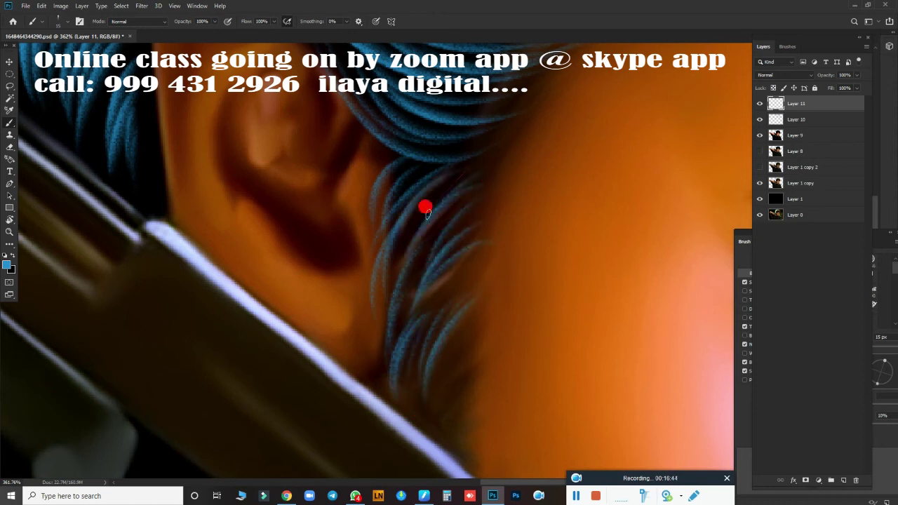
pyautogui.moveTo(428, 179); pyautogui.dragTo(352, 125)
# Paint blue strands down the hair edge to the dark object's edge
pyautogui.moveTo(413, 295); pyautogui.dragTo(416, 189)
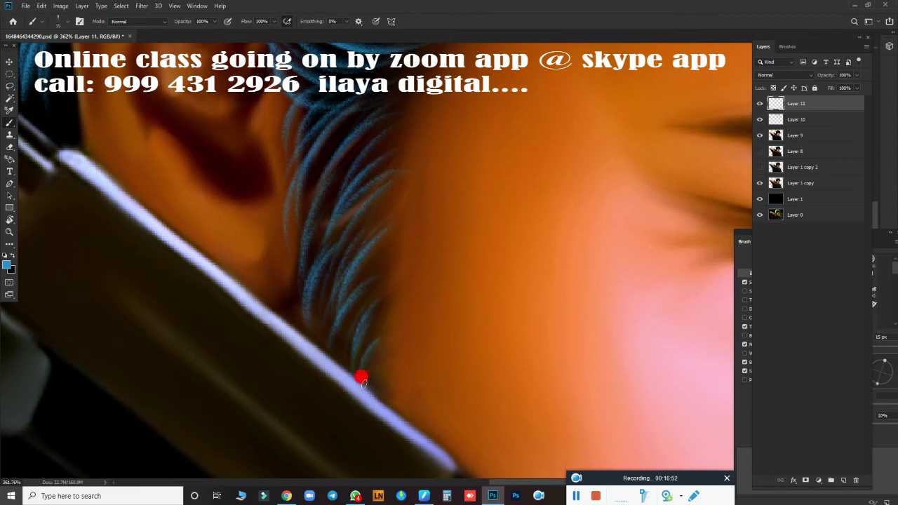
pyautogui.moveTo(380, 127); pyautogui.dragTo(302, 180)
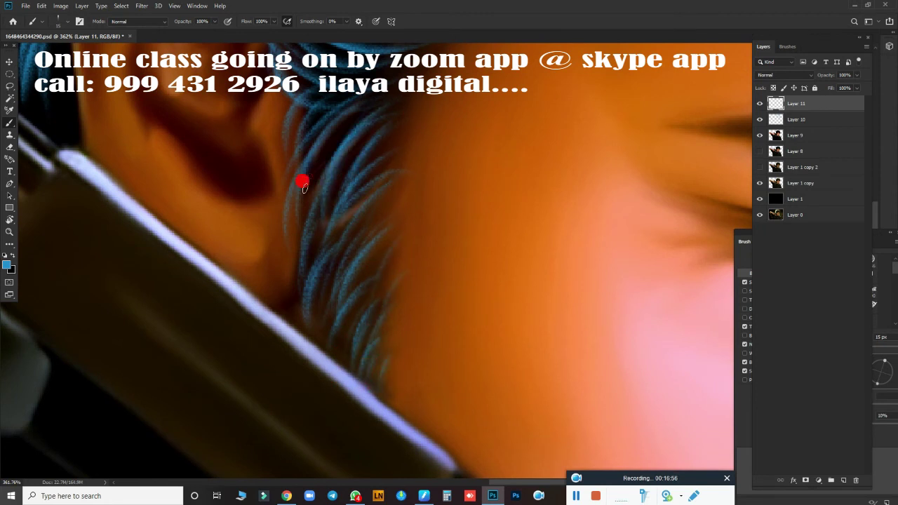
pyautogui.moveTo(356, 214); pyautogui.dragTo(349, 361)
pyautogui.moveTo(415, 199); pyautogui.dragTo(329, 295)
pyautogui.moveTo(403, 256); pyautogui.dragTo(371, 335)
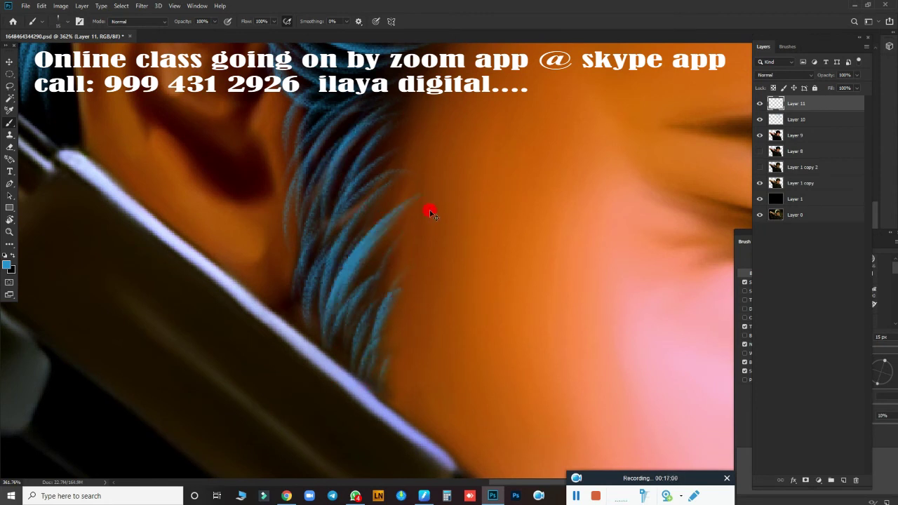
pyautogui.moveTo(425, 197); pyautogui.dragTo(403, 414)
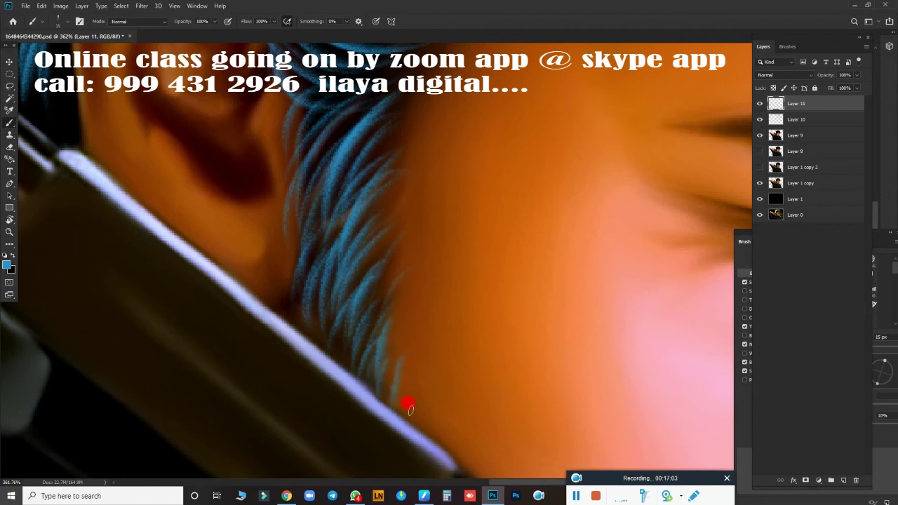
pyautogui.scroll(2, 348, 196)
pyautogui.scroll(4, 360, 183)
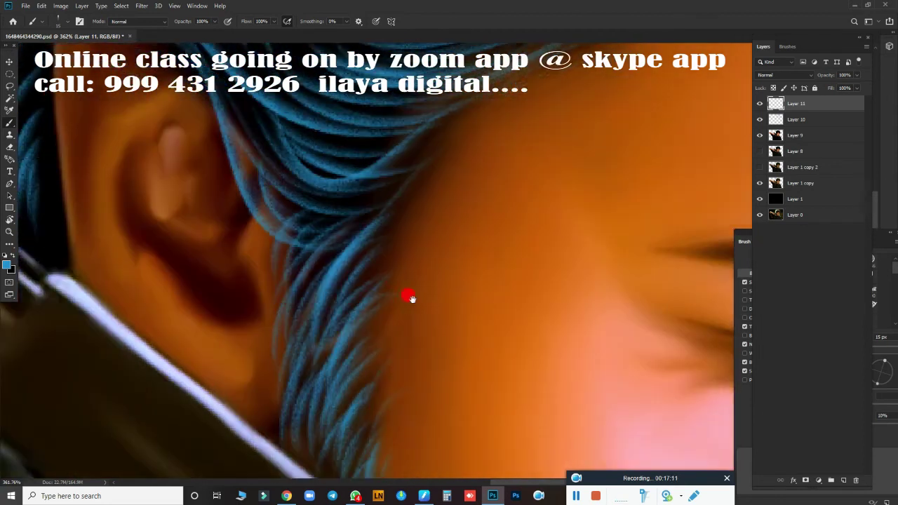
pyautogui.scroll(-2, 409, 296)
pyautogui.scroll(-2, 409, 296)
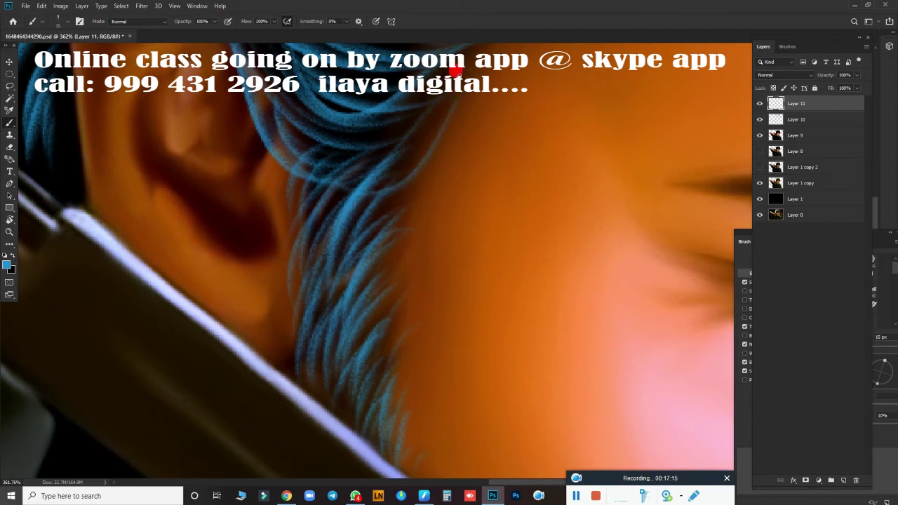
pyautogui.scroll(-3, 398, 161)
pyautogui.moveTo(397, 160)
pyautogui.mouseDown()
pyautogui.moveTo(300, 210)
pyautogui.moveTo(363, 204)
pyautogui.moveTo(351, 277)
pyautogui.moveTo(396, 319)
pyautogui.mouseUp()
# Rotate the canvas to about 61° and paint the first blue strands beside the dark object
pyautogui.press('r')
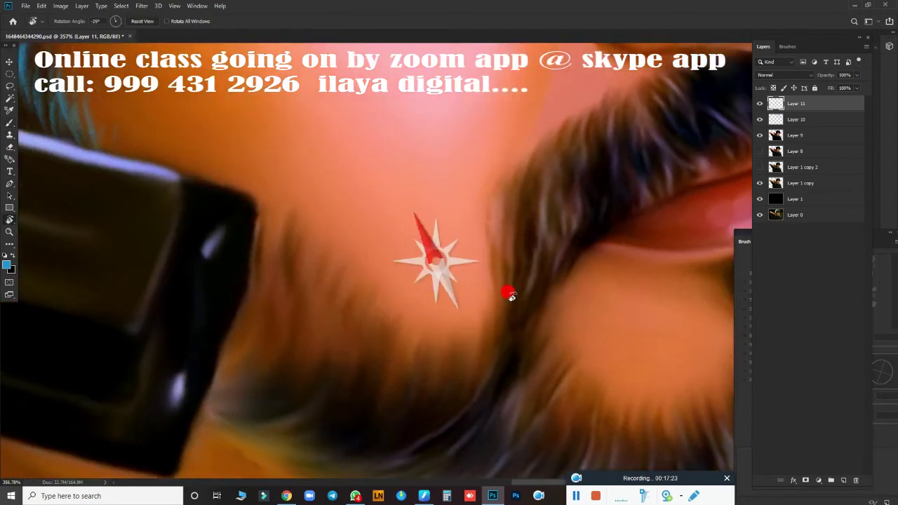
pyautogui.moveTo(417, 362); pyautogui.dragTo(465, 339)
pyautogui.scroll(-2, 421, 395)
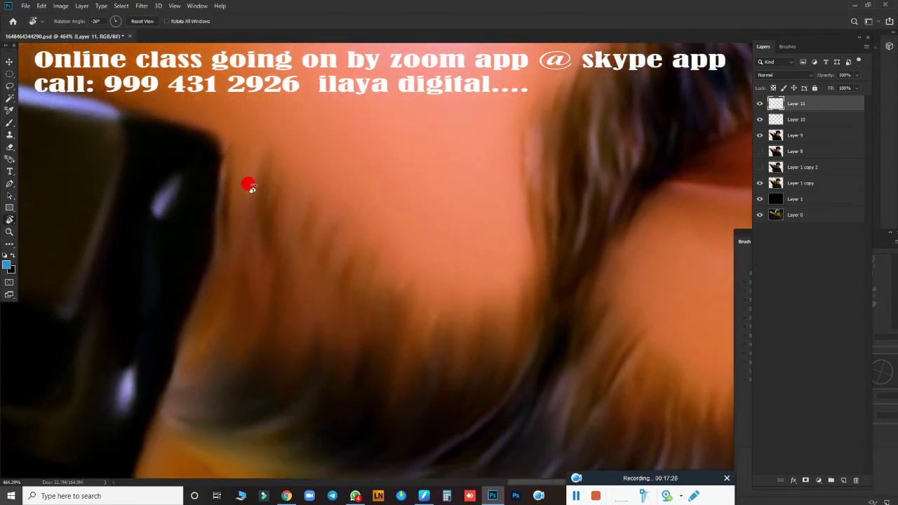
pyautogui.moveTo(246, 185)
pyautogui.mouseDown()
pyautogui.moveTo(214, 194)
pyautogui.moveTo(223, 324)
pyautogui.mouseUp()
pyautogui.press('b')
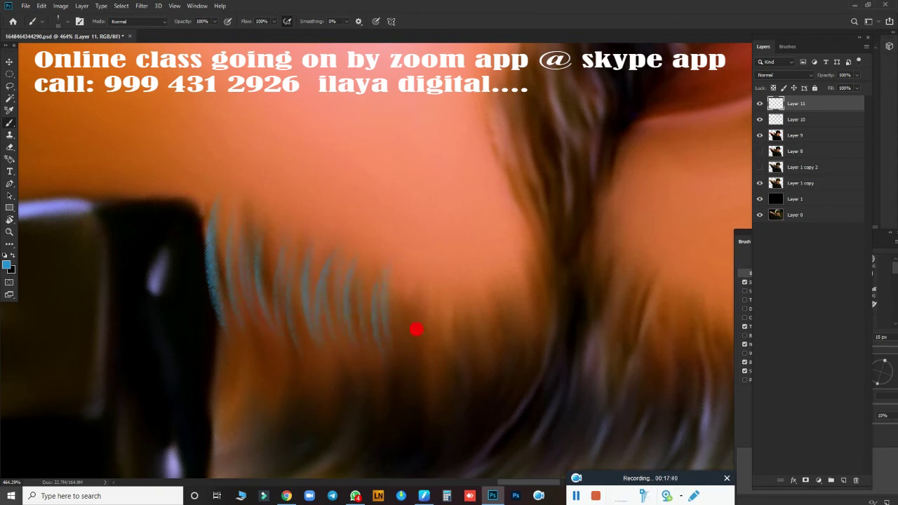
pyautogui.moveTo(512, 379); pyautogui.dragTo(290, 206)
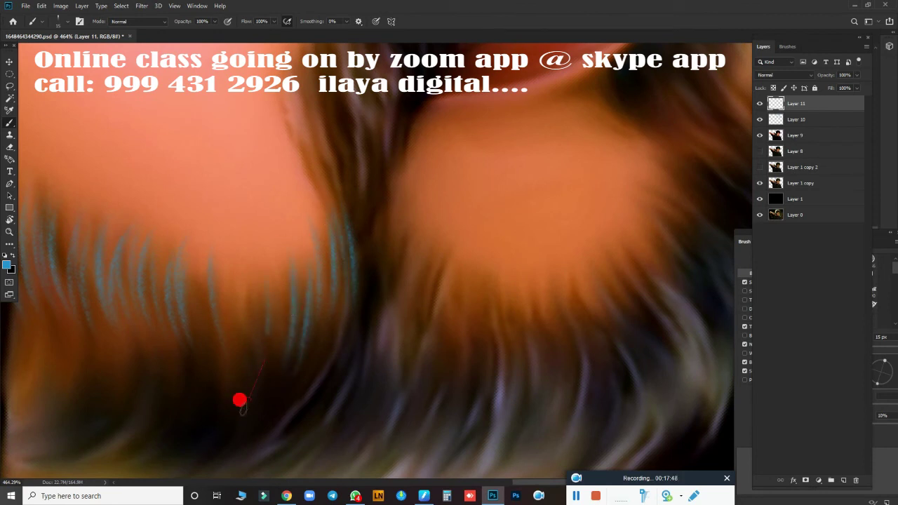
pyautogui.moveTo(203, 261)
pyautogui.mouseDown()
pyautogui.moveTo(481, 357)
pyautogui.moveTo(297, 312)
pyautogui.mouseUp()
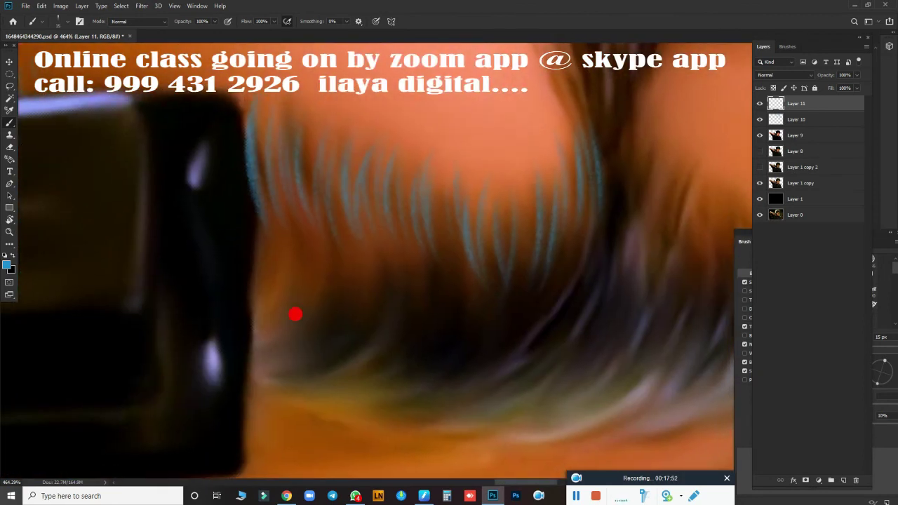
pyautogui.press('r')
pyautogui.moveTo(371, 423); pyautogui.dragTo(243, 168)
pyautogui.scroll(-2, 310, 315)
pyautogui.moveTo(311, 315); pyautogui.dragTo(160, 295)
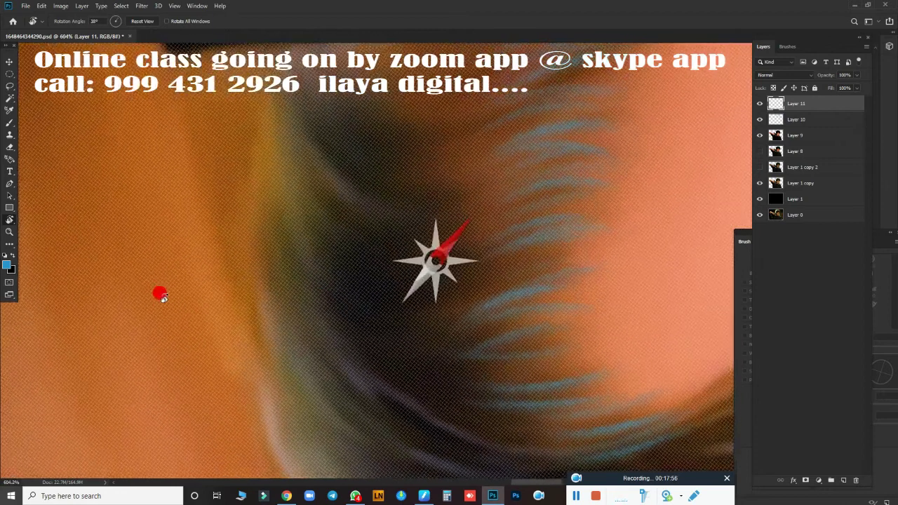
pyautogui.moveTo(232, 315); pyautogui.dragTo(261, 375)
pyautogui.press('b')
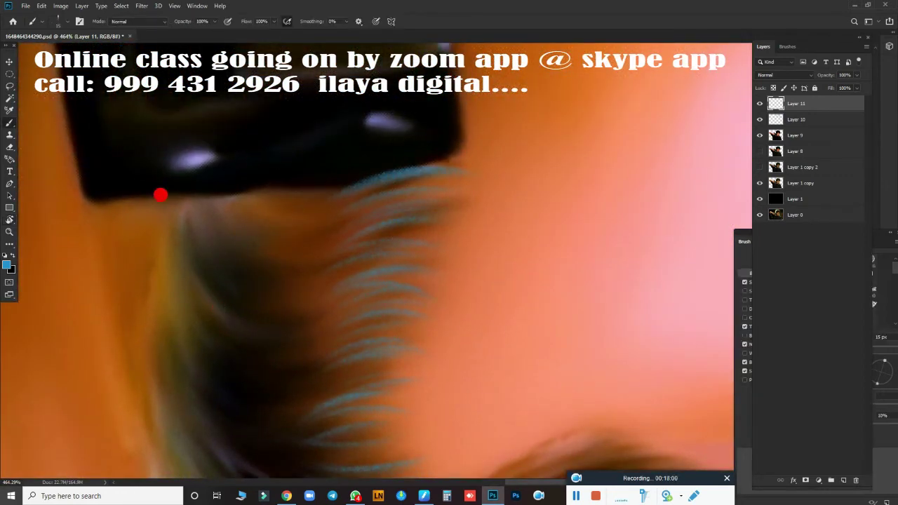
pyautogui.moveTo(162, 213)
pyautogui.mouseDown()
pyautogui.moveTo(174, 254)
pyautogui.moveTo(185, 191)
pyautogui.moveTo(206, 150)
pyautogui.moveTo(280, 265)
pyautogui.mouseUp()
pyautogui.scroll(-3, 334, 195)
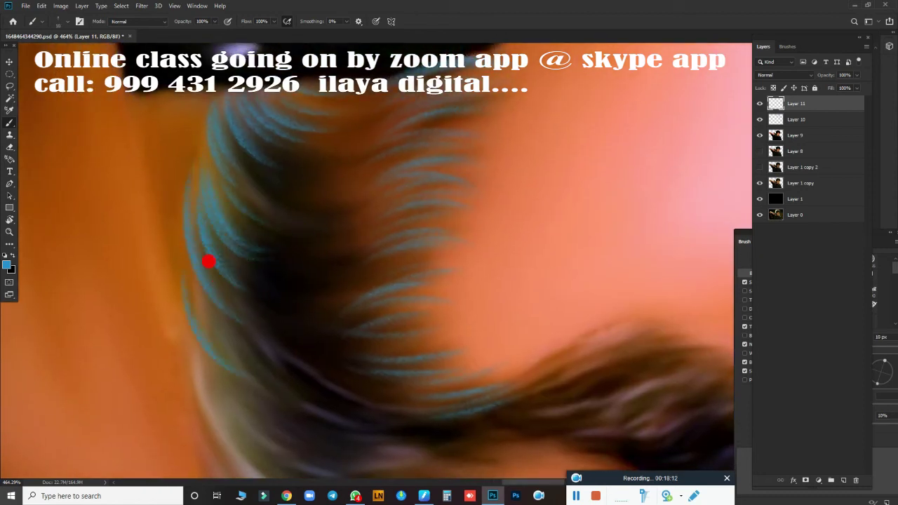
pyautogui.moveTo(208, 261); pyautogui.dragTo(274, 355)
# Add more blue strands following the hair curve and dismiss the spot healing error
pyautogui.scroll(-3, 274, 354)
pyautogui.moveTo(257, 234); pyautogui.dragTo(344, 284)
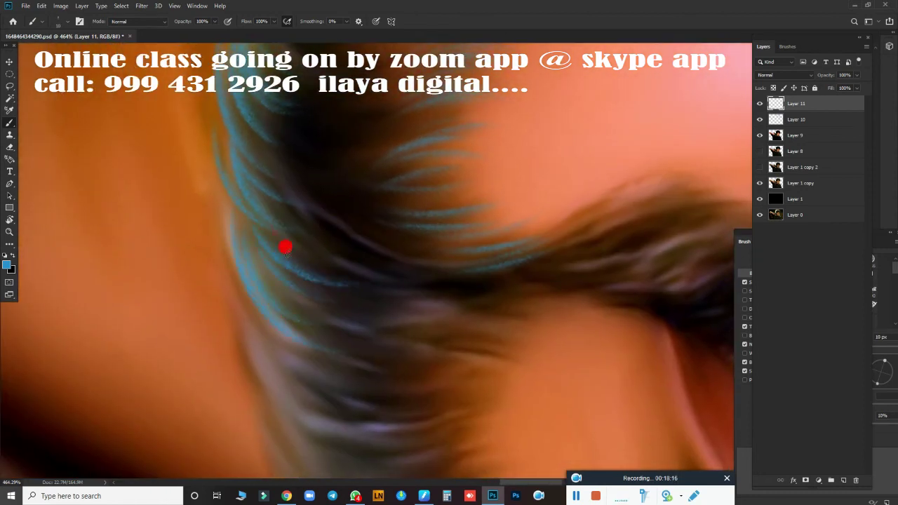
pyautogui.scroll(-4, 216, 166)
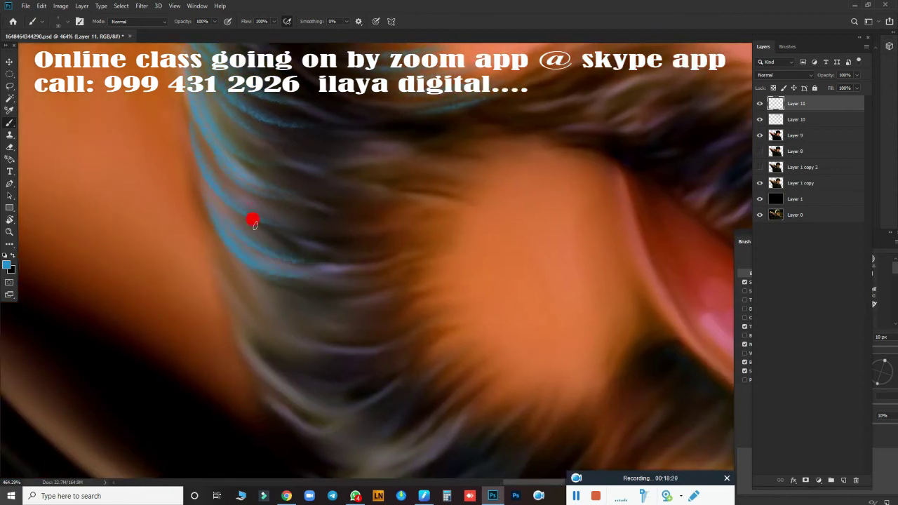
pyautogui.moveTo(253, 223)
pyautogui.mouseDown()
pyautogui.moveTo(277, 306)
pyautogui.moveTo(349, 282)
pyautogui.mouseUp()
pyautogui.scroll(-3, 367, 206)
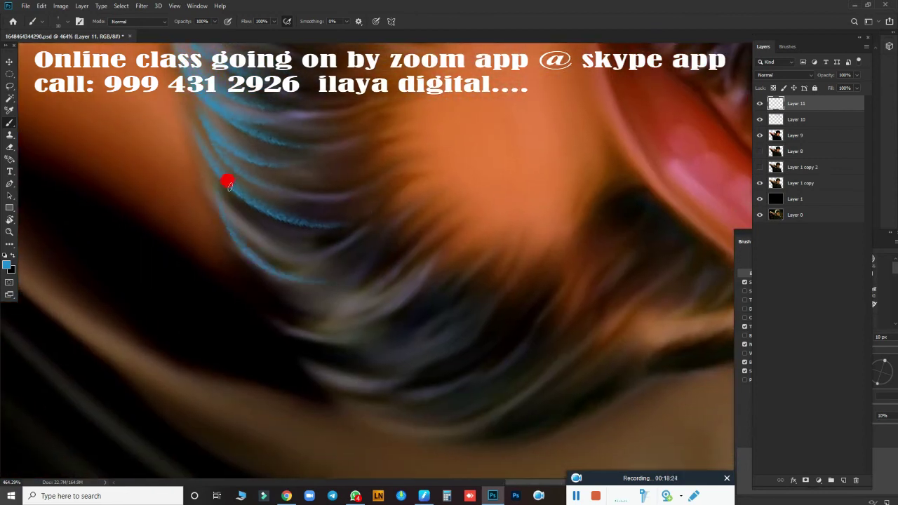
pyautogui.scroll(-3, 229, 184)
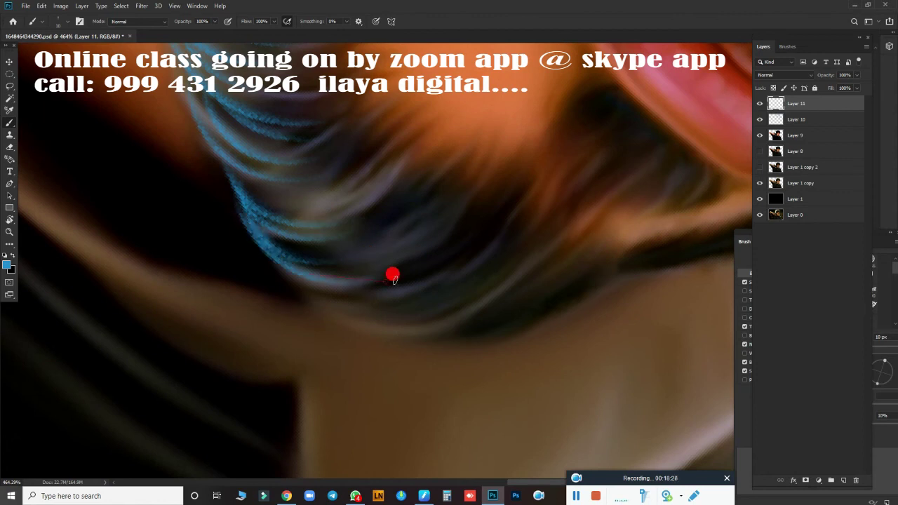
pyautogui.moveTo(392, 274); pyautogui.dragTo(240, 176)
pyautogui.click(245, 237)
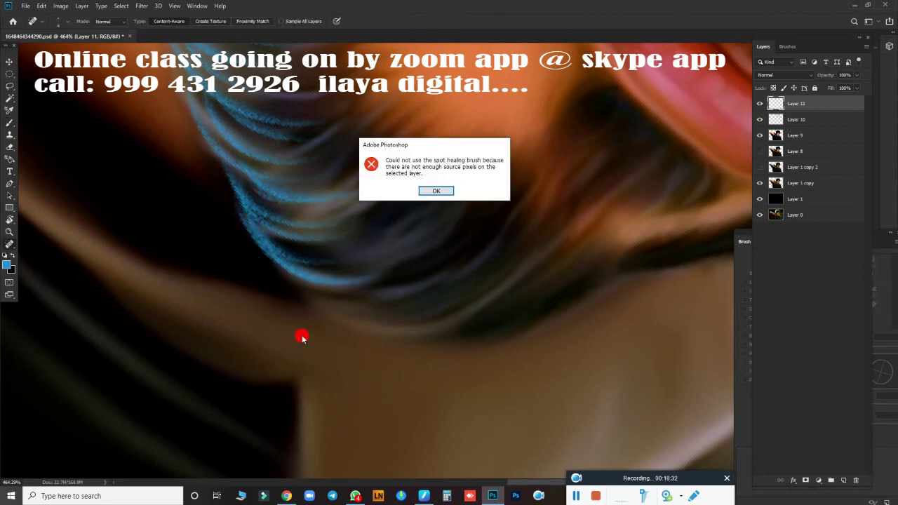
pyautogui.click(433, 193)
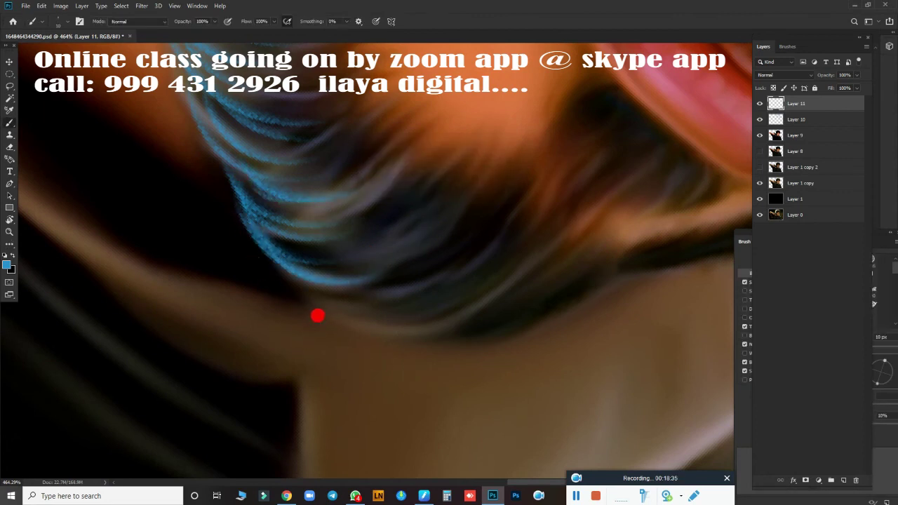
# Rotate the view to about 91° and paint strands along the lower left hair edge
pyautogui.press('r')
pyautogui.moveTo(230, 339)
pyautogui.mouseDown()
pyautogui.moveTo(144, 218)
pyautogui.moveTo(250, 394)
pyautogui.mouseUp()
pyautogui.press('b')
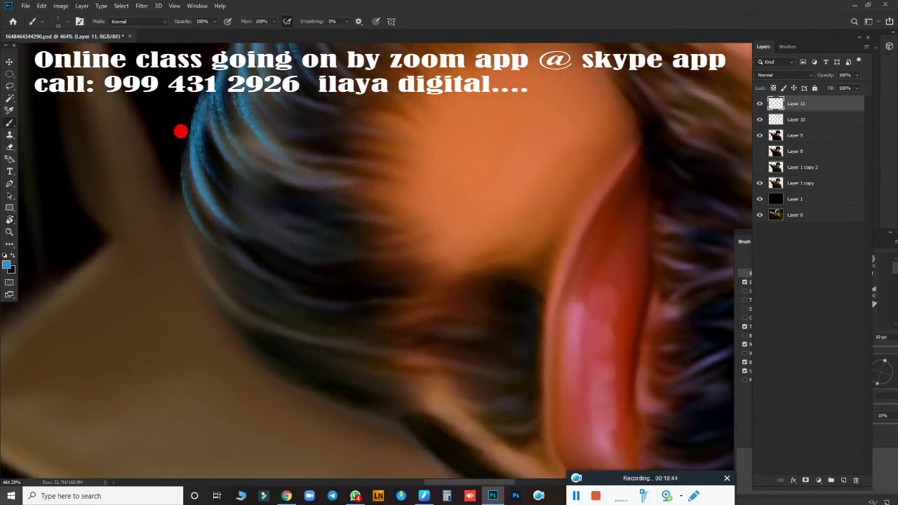
pyautogui.moveTo(180, 131)
pyautogui.mouseDown()
pyautogui.moveTo(233, 265)
pyautogui.moveTo(284, 306)
pyautogui.moveTo(227, 280)
pyautogui.moveTo(293, 327)
pyautogui.mouseUp()
pyautogui.moveTo(225, 322)
pyautogui.mouseDown()
pyautogui.moveTo(350, 379)
pyautogui.moveTo(294, 321)
pyautogui.moveTo(246, 309)
pyautogui.mouseUp()
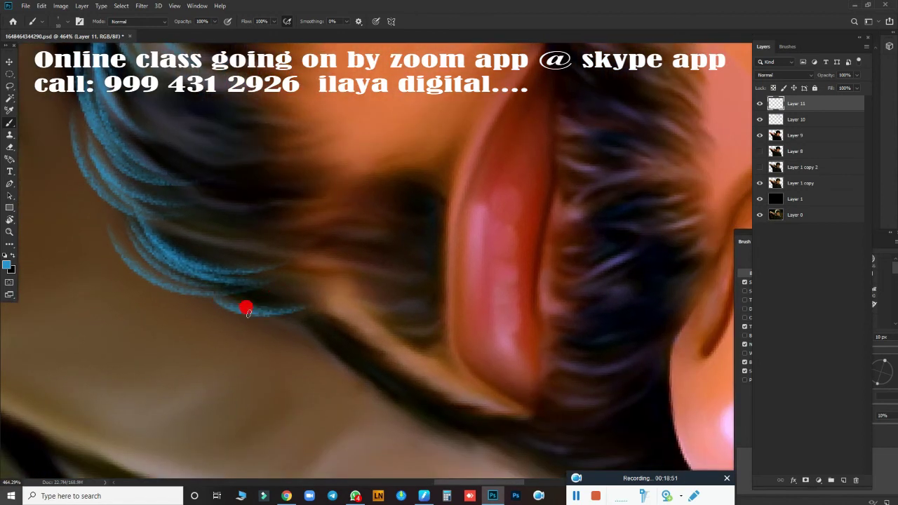
# Rotate the view onto the left hair and paint the first faint blue strands across it
pyautogui.scroll(-3, 409, 374)
pyautogui.scroll(-3, 401, 365)
pyautogui.scroll(2, 533, 321)
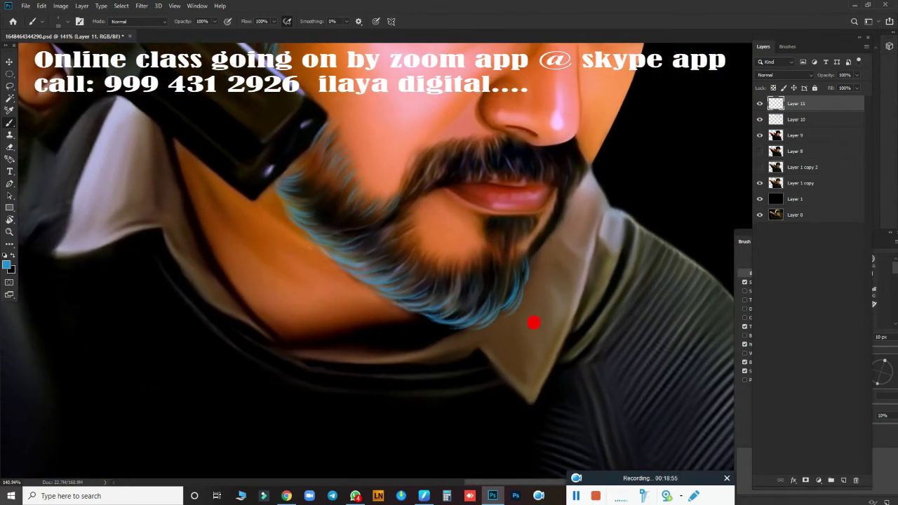
pyautogui.scroll(1, 510, 345)
pyautogui.scroll(2, 510, 345)
pyautogui.scroll(2, 531, 366)
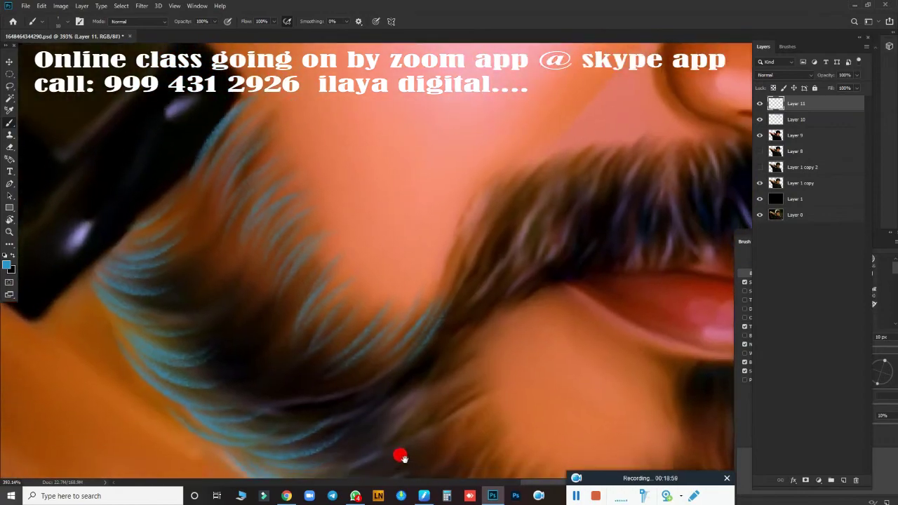
pyautogui.moveTo(401, 397); pyautogui.dragTo(156, 285)
pyautogui.press('r')
pyautogui.moveTo(274, 387)
pyautogui.mouseDown()
pyautogui.moveTo(360, 237)
pyautogui.moveTo(249, 429)
pyautogui.moveTo(268, 360)
pyautogui.moveTo(210, 295)
pyautogui.mouseUp()
pyautogui.press('b')
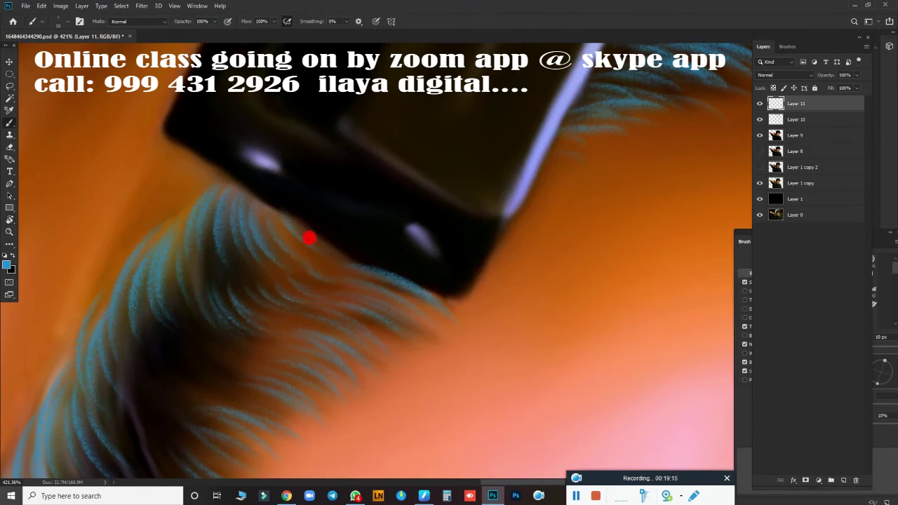
pyautogui.moveTo(322, 361); pyautogui.dragTo(325, 255)
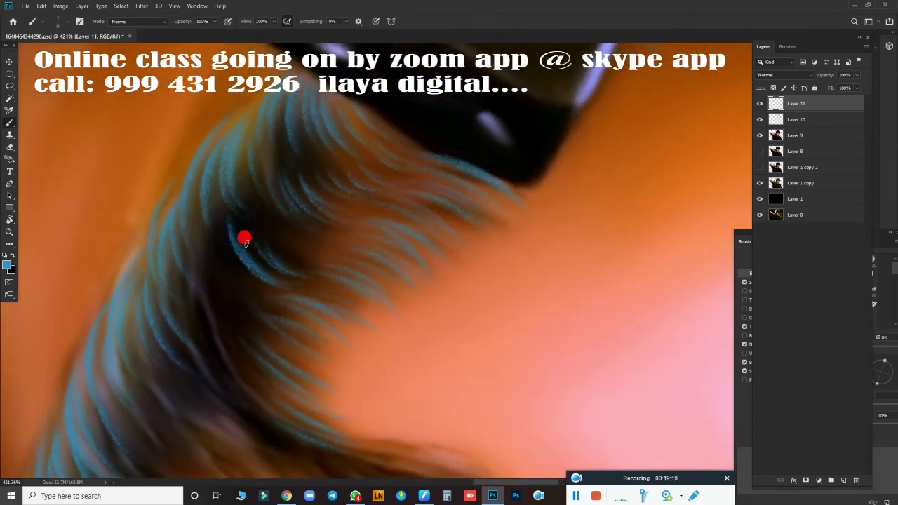
pyautogui.moveTo(294, 212); pyautogui.dragTo(418, 302)
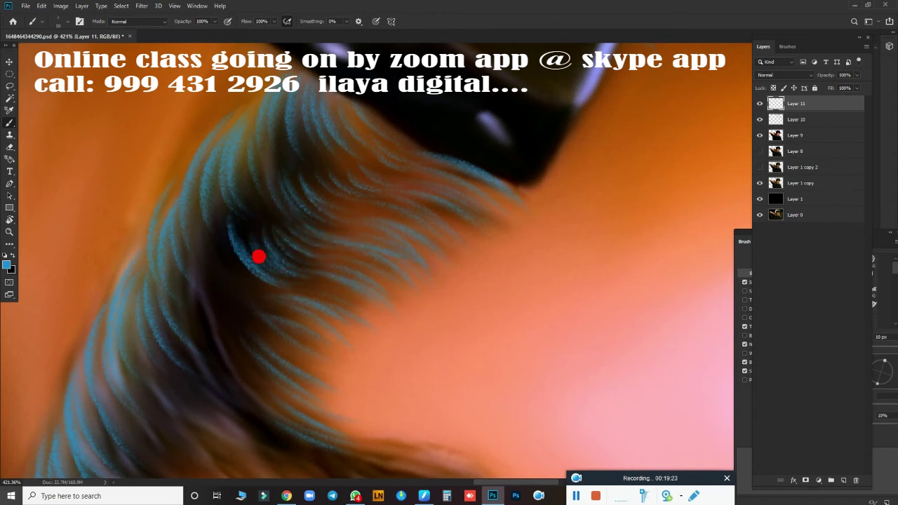
pyautogui.moveTo(300, 176); pyautogui.dragTo(448, 203)
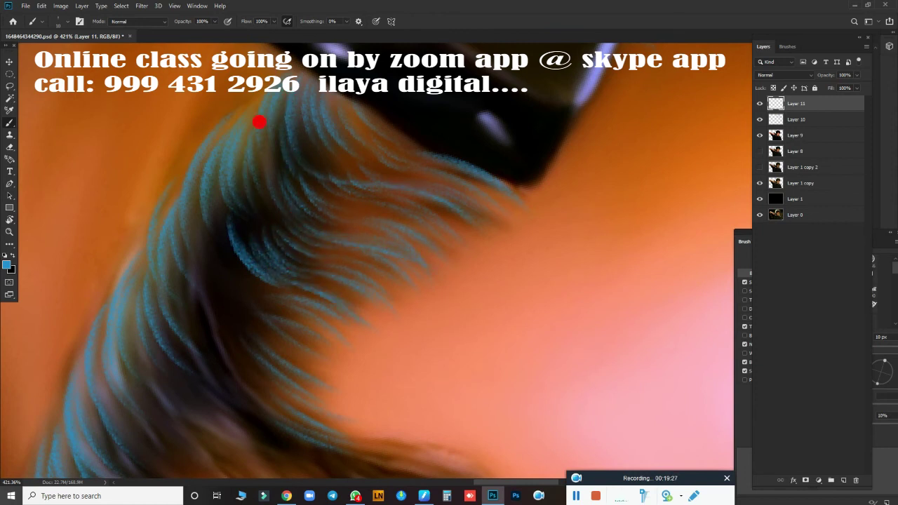
# Paint more blue strands along the hair behind the ear
pyautogui.scroll(-3, 412, 267)
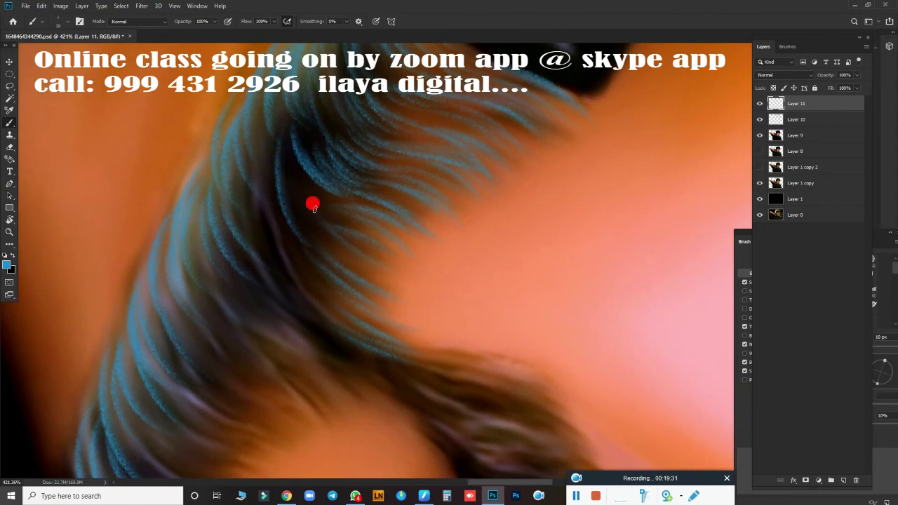
pyautogui.moveTo(318, 211)
pyautogui.mouseDown()
pyautogui.moveTo(286, 232)
pyautogui.moveTo(334, 265)
pyautogui.mouseUp()
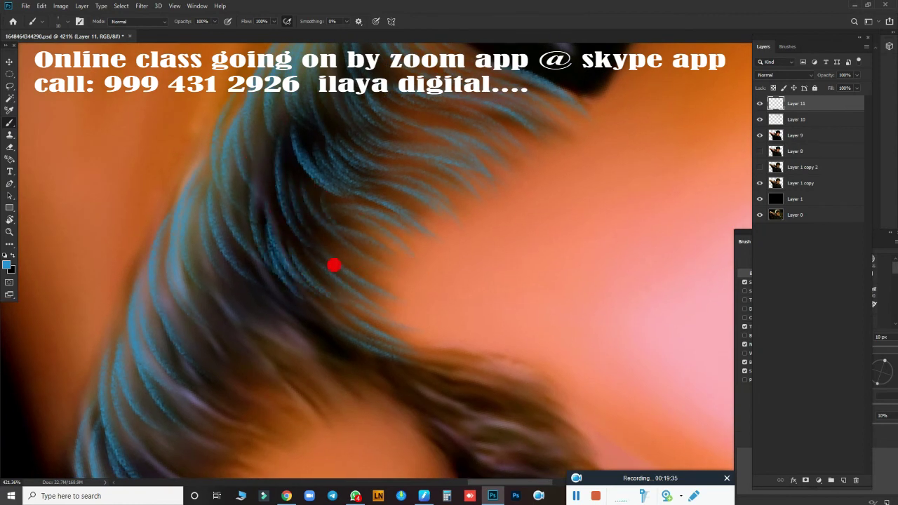
pyautogui.moveTo(240, 243); pyautogui.dragTo(412, 189)
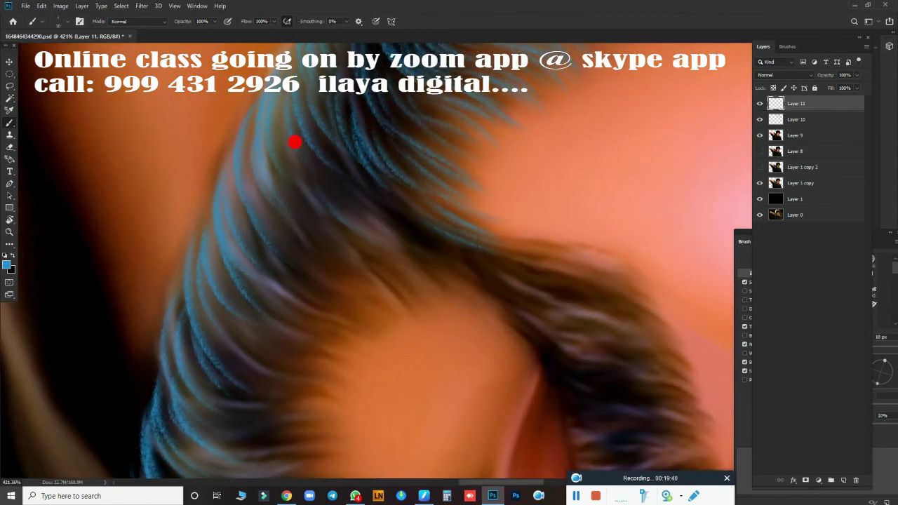
pyautogui.moveTo(362, 208); pyautogui.dragTo(469, 225)
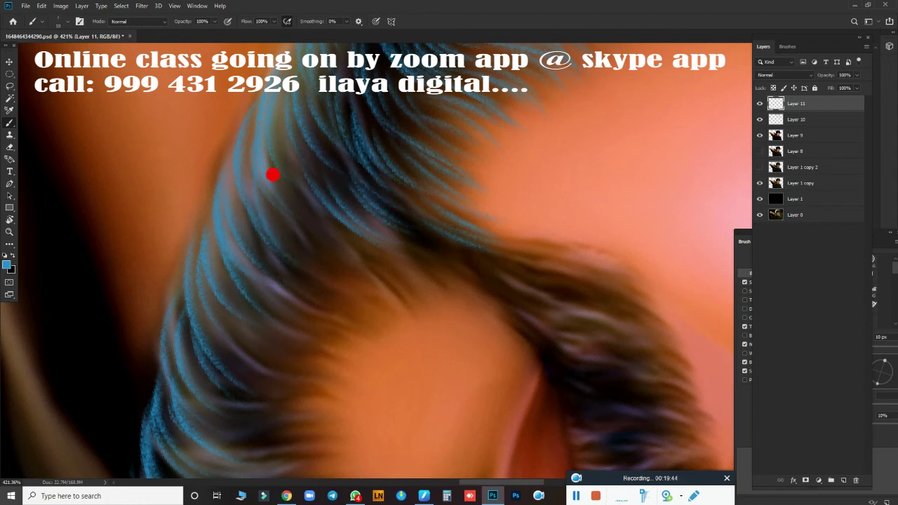
pyautogui.moveTo(273, 175)
pyautogui.mouseDown()
pyautogui.moveTo(405, 271)
pyautogui.moveTo(341, 226)
pyautogui.mouseUp()
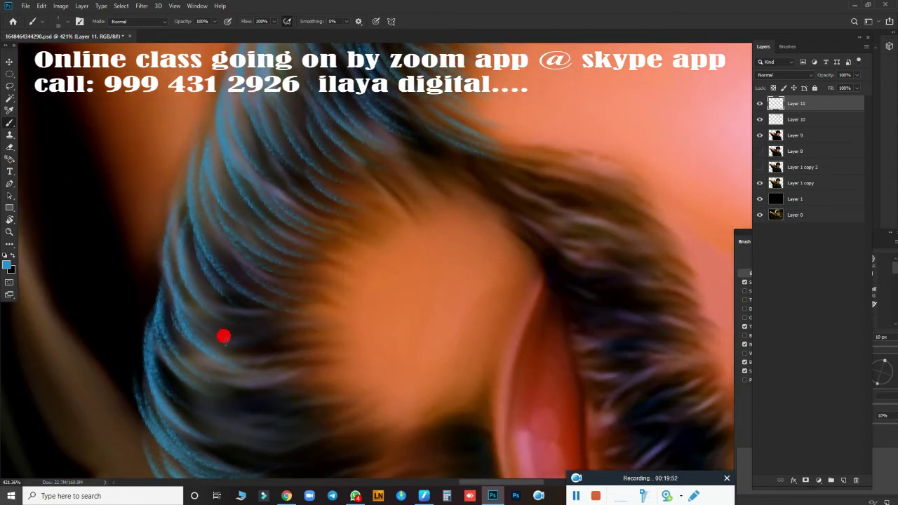
pyautogui.moveTo(220, 336); pyautogui.dragTo(334, 282)
# Re-angle the view and paint a dense run of blue strands down the left hair
pyautogui.press('r')
pyautogui.moveTo(212, 222); pyautogui.dragTo(346, 266)
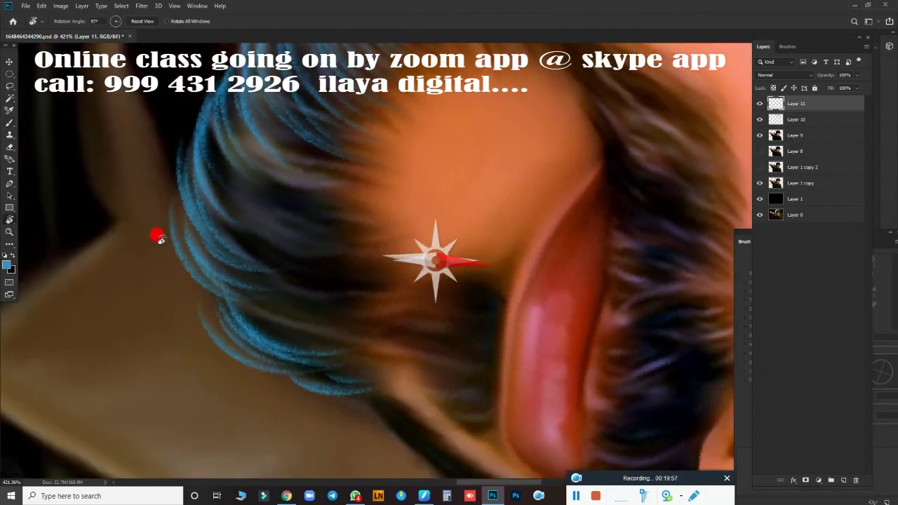
pyautogui.moveTo(298, 304)
pyautogui.mouseDown()
pyautogui.moveTo(234, 225)
pyautogui.moveTo(444, 261)
pyautogui.moveTo(421, 344)
pyautogui.moveTo(305, 292)
pyautogui.moveTo(279, 307)
pyautogui.moveTo(243, 147)
pyautogui.moveTo(196, 226)
pyautogui.mouseUp()
pyautogui.press('b')
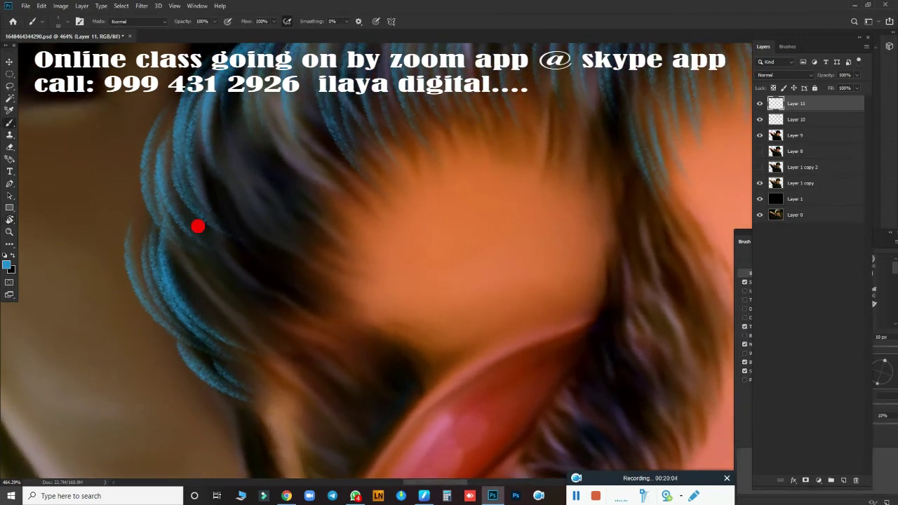
pyautogui.moveTo(217, 287)
pyautogui.mouseDown()
pyautogui.moveTo(321, 337)
pyautogui.moveTo(261, 294)
pyautogui.moveTo(214, 359)
pyautogui.mouseUp()
pyautogui.moveTo(268, 293); pyautogui.dragTo(204, 369)
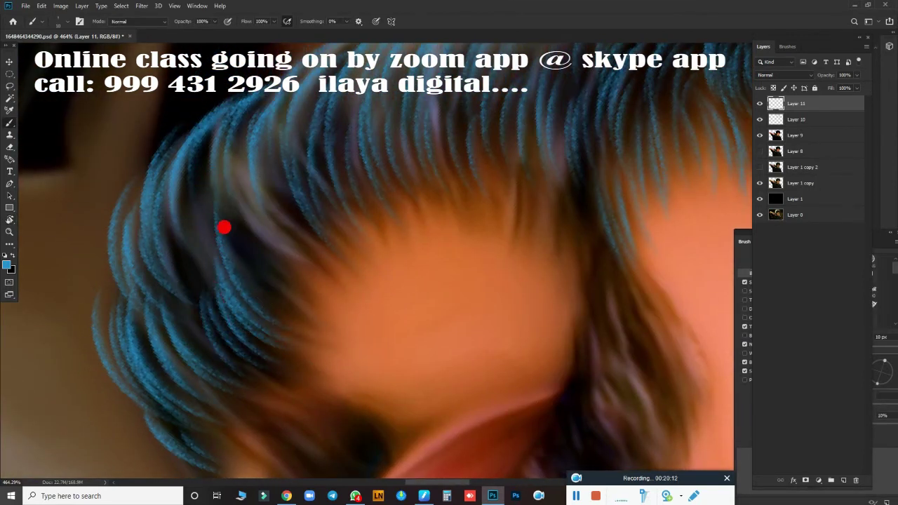
pyautogui.moveTo(231, 192); pyautogui.dragTo(196, 265)
pyautogui.moveTo(287, 150); pyautogui.dragTo(282, 257)
pyautogui.moveTo(270, 135); pyautogui.dragTo(256, 256)
pyautogui.moveTo(237, 138); pyautogui.dragTo(223, 233)
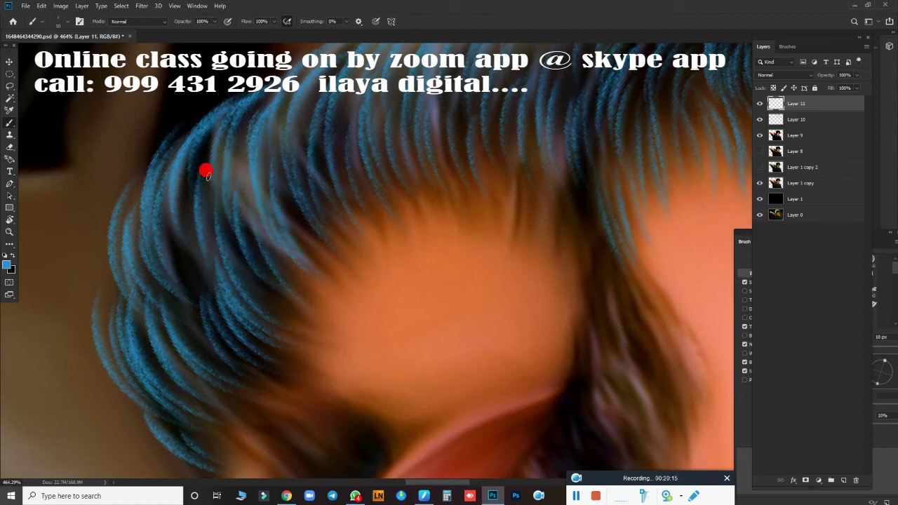
pyautogui.moveTo(200, 194); pyautogui.dragTo(178, 299)
pyautogui.moveTo(201, 244); pyautogui.dragTo(157, 363)
pyautogui.moveTo(359, 287); pyautogui.dragTo(423, 415)
# Paint a blue strand across the lower beard
pyautogui.scroll(-3, 439, 402)
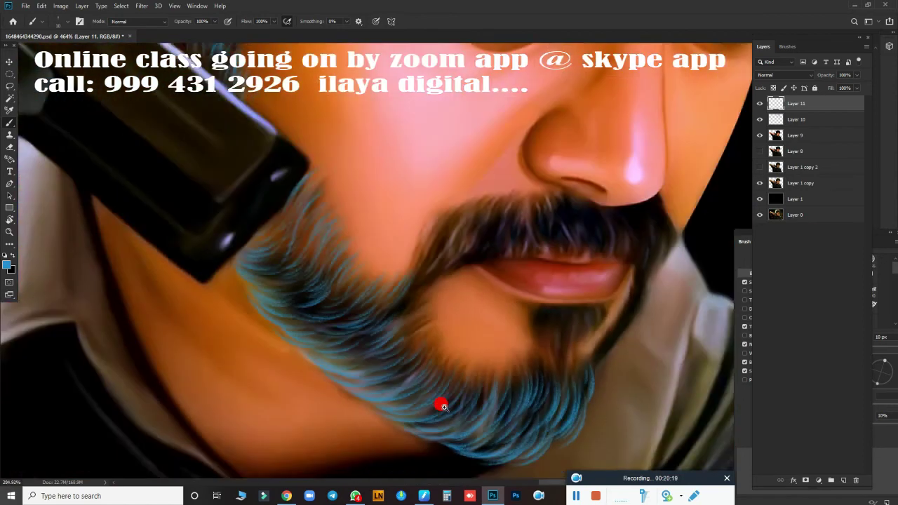
pyautogui.scroll(-3, 429, 409)
pyautogui.scroll(-3, 442, 417)
pyautogui.scroll(3, 452, 419)
pyautogui.scroll(3, 393, 267)
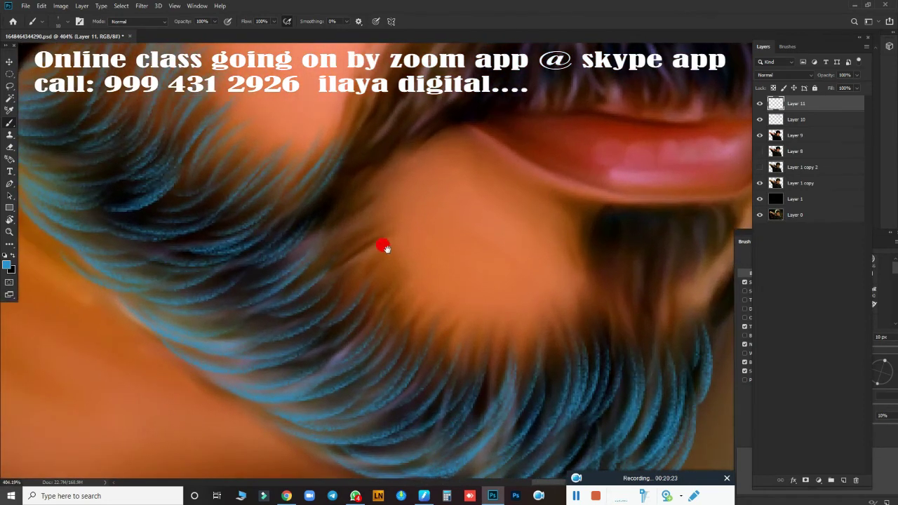
pyautogui.scroll(2, 421, 301)
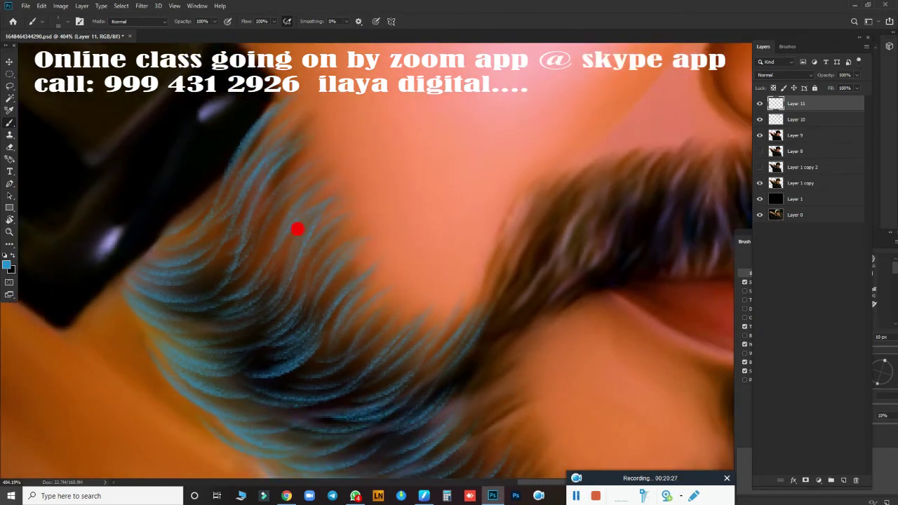
pyautogui.moveTo(362, 349); pyautogui.dragTo(239, 382)
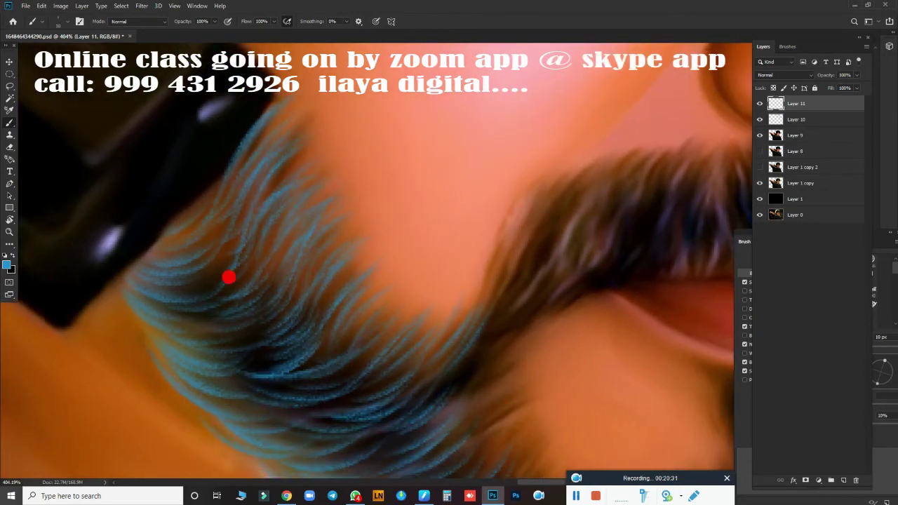
# Add a faint blue strand on the beard's edge
pyautogui.scroll(5, 217, 321)
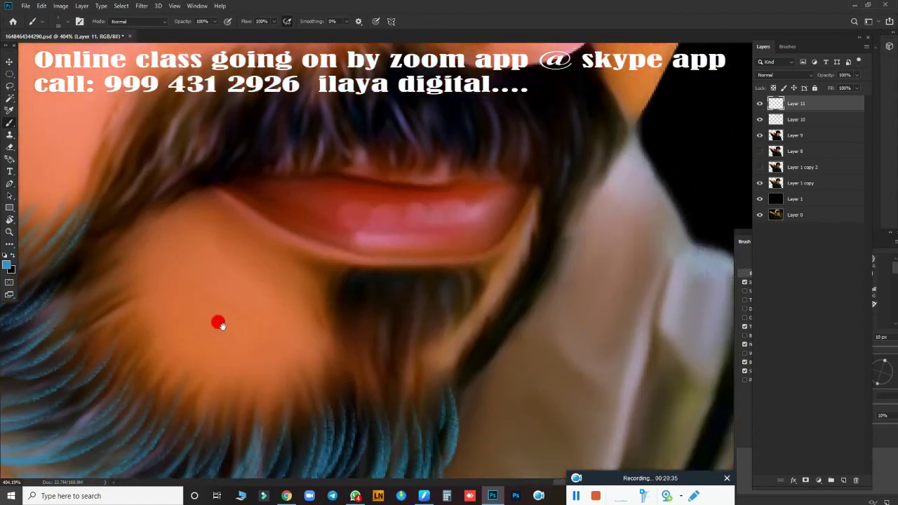
pyautogui.hscroll(3, 513, 344)
pyautogui.scroll(3, 460, 400)
pyautogui.scroll(3, 433, 284)
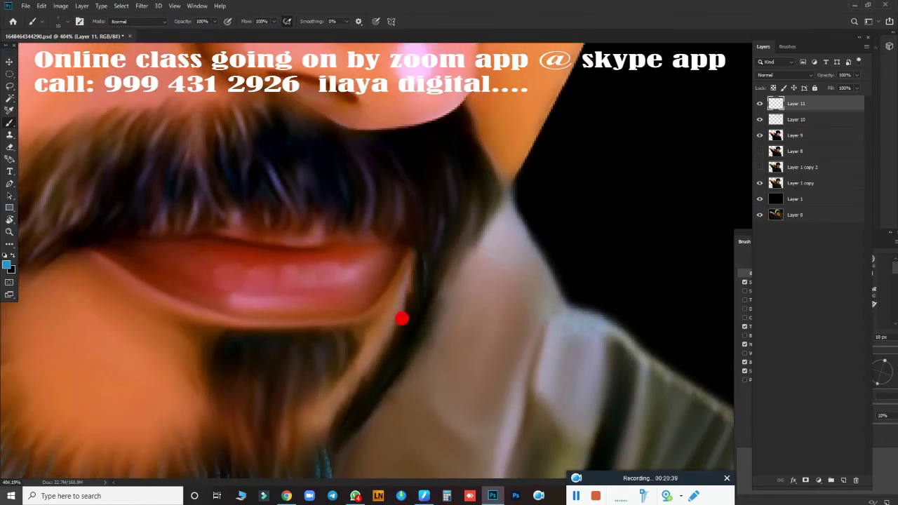
pyautogui.scroll(-3, 406, 327)
pyautogui.hscroll(-2, 410, 312)
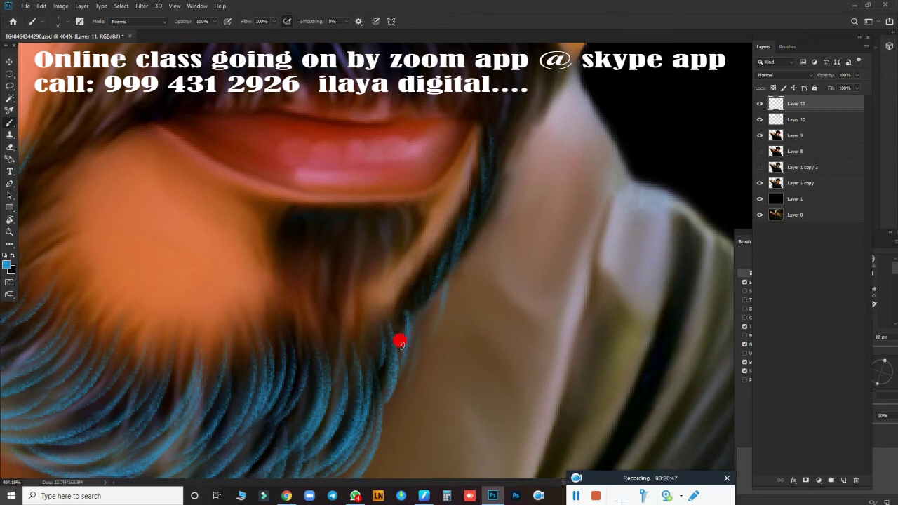
pyautogui.moveTo(293, 228); pyautogui.dragTo(289, 237)
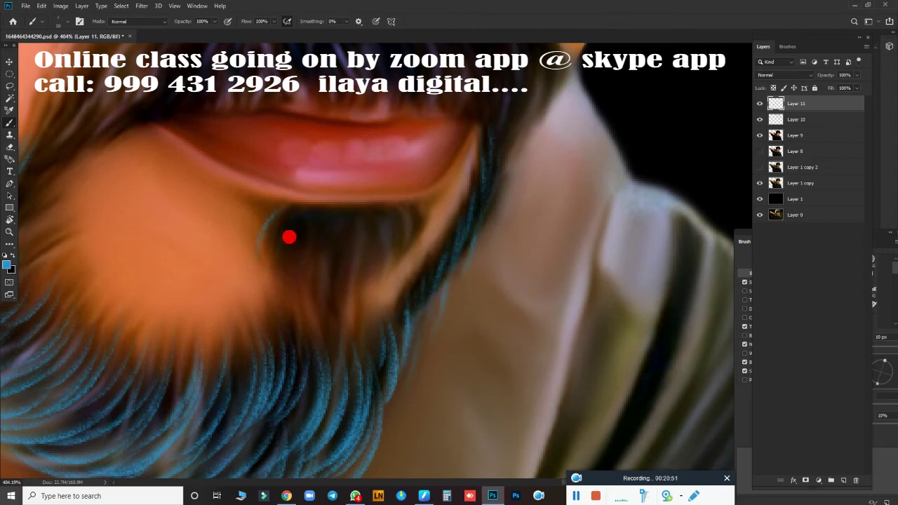
# Paint blue strands over the dark chin beard
pyautogui.scroll(2, 327, 270)
pyautogui.scroll(-2, 333, 257)
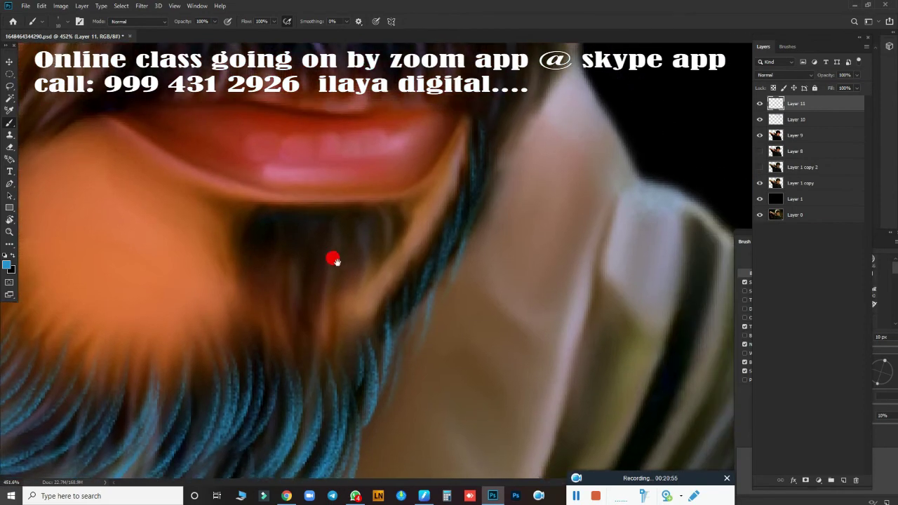
pyautogui.scroll(1, 239, 227)
pyautogui.moveTo(231, 249); pyautogui.dragTo(268, 305)
pyautogui.moveTo(270, 251)
pyautogui.mouseDown()
pyautogui.moveTo(310, 255)
pyautogui.moveTo(316, 287)
pyautogui.moveTo(353, 306)
pyautogui.mouseUp()
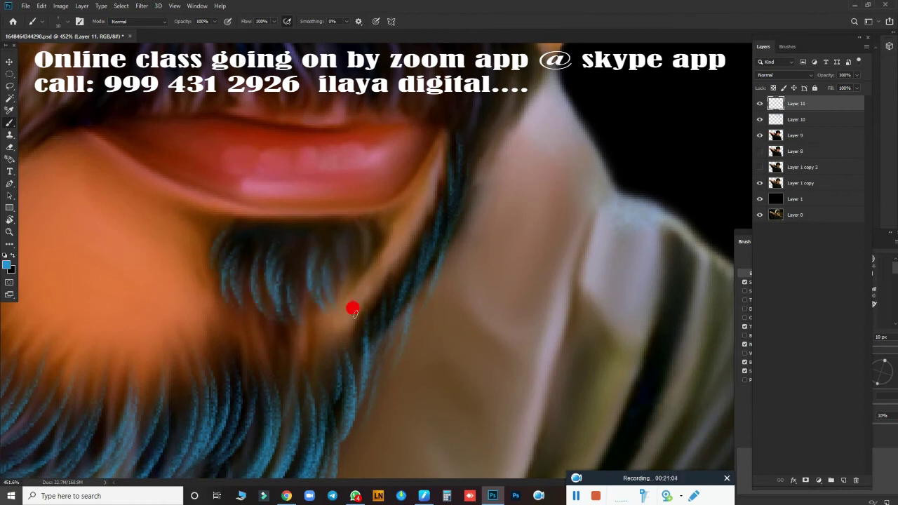
# Add blue strands right of the chin and along the beard's right edge
pyautogui.moveTo(345, 238); pyautogui.dragTo(357, 278)
pyautogui.moveTo(365, 223); pyautogui.dragTo(371, 266)
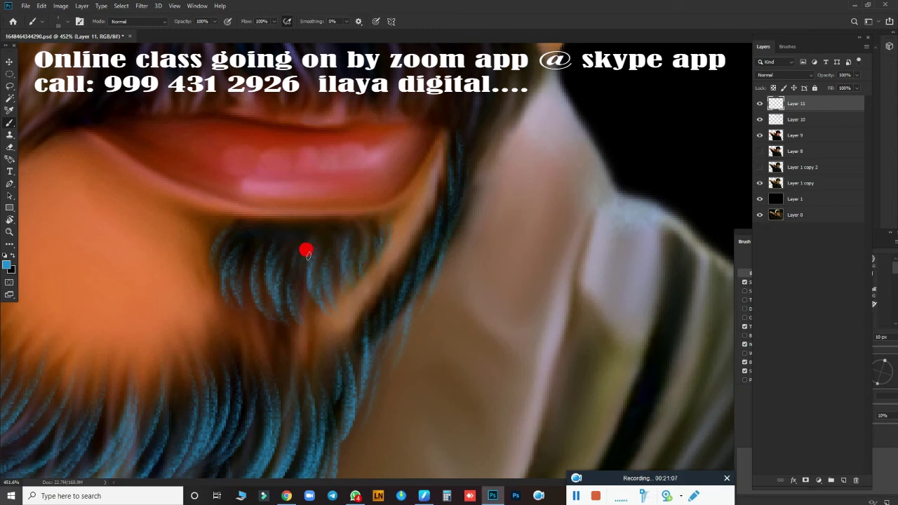
pyautogui.scroll(-3, 307, 251)
pyautogui.moveTo(344, 268); pyautogui.dragTo(361, 217)
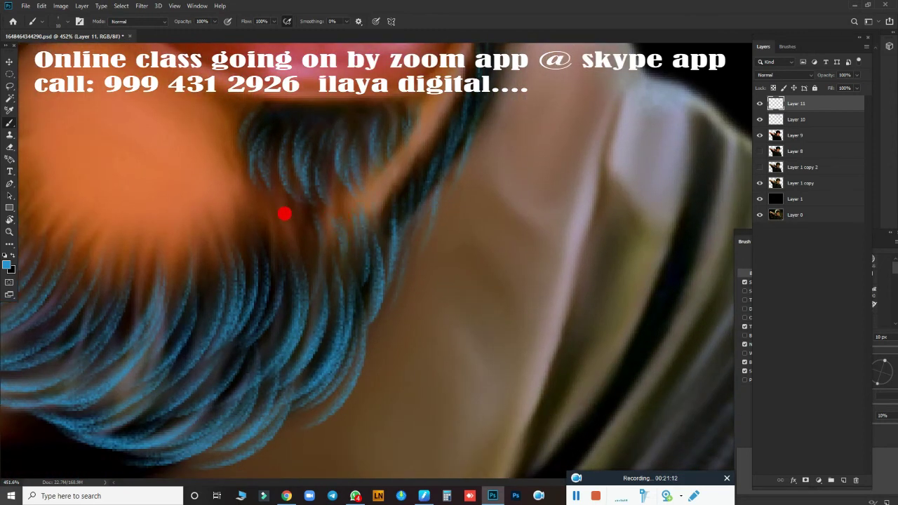
pyautogui.moveTo(412, 188); pyautogui.dragTo(382, 304)
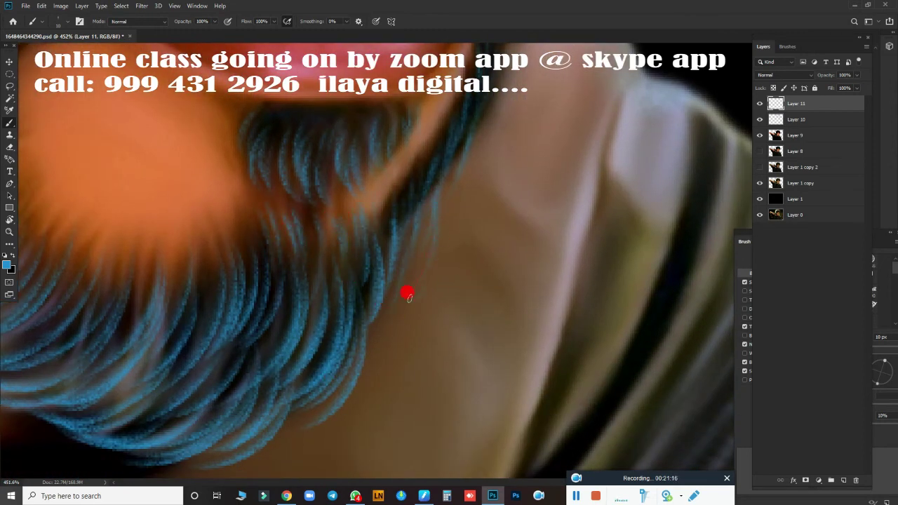
pyautogui.scroll(-5, 358, 376)
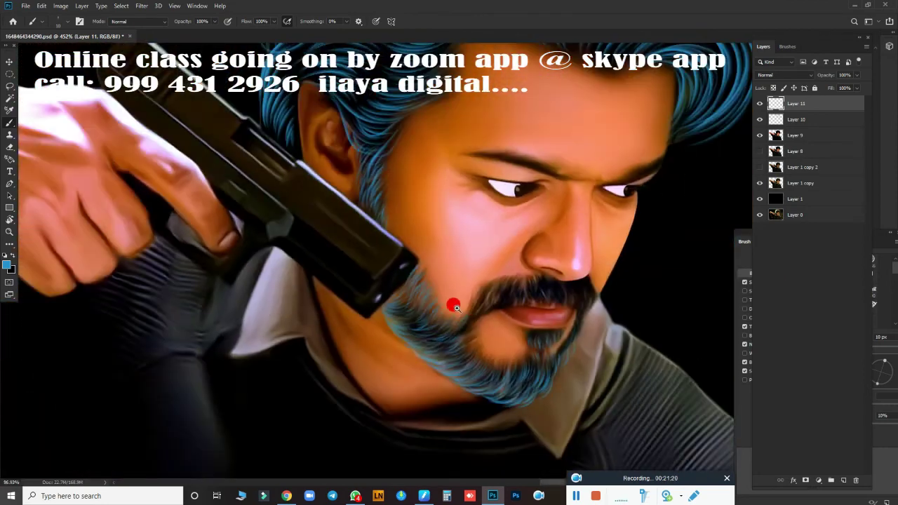
# Paint blue strands along the moustache's left edge
pyautogui.scroll(-5, 445, 301)
pyautogui.scroll(-3, 421, 314)
pyautogui.scroll(5, 531, 320)
pyautogui.scroll(2, 526, 321)
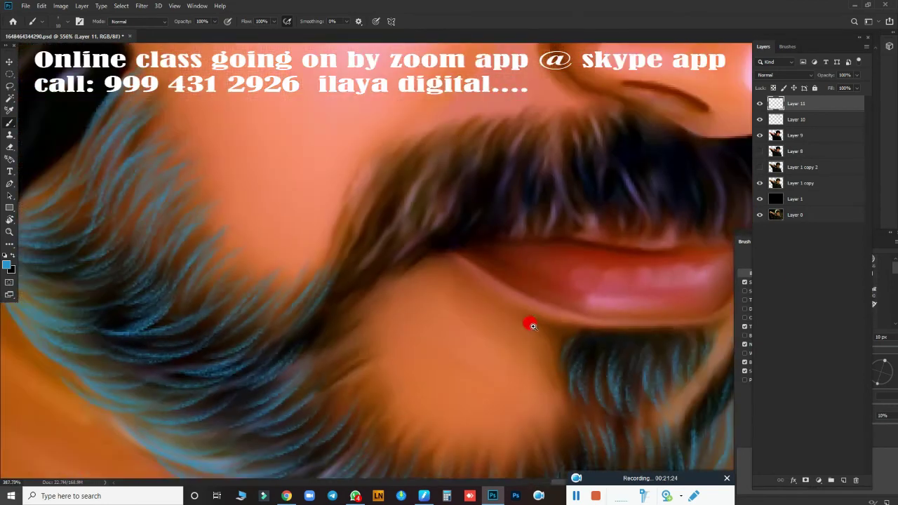
pyautogui.scroll(-1, 393, 340)
pyautogui.scroll(-1, 394, 339)
pyautogui.scroll(2, 281, 224)
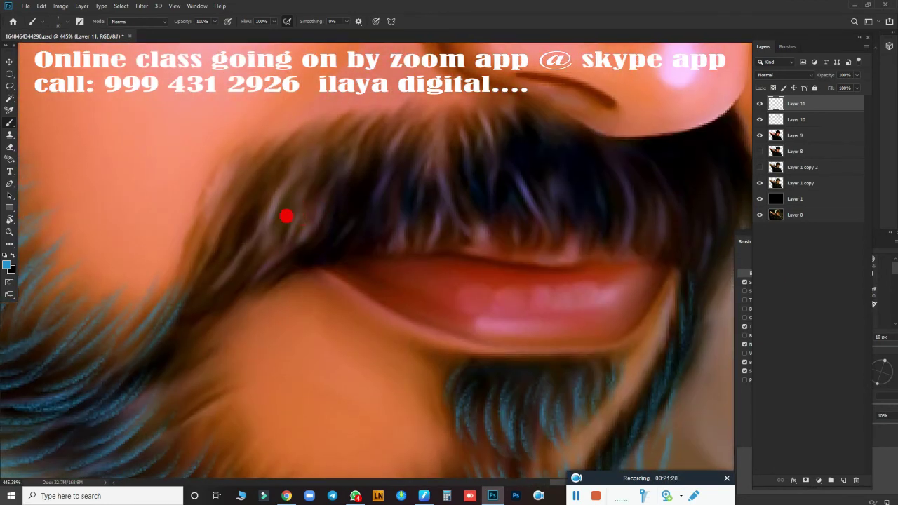
pyautogui.moveTo(251, 184); pyautogui.dragTo(197, 274)
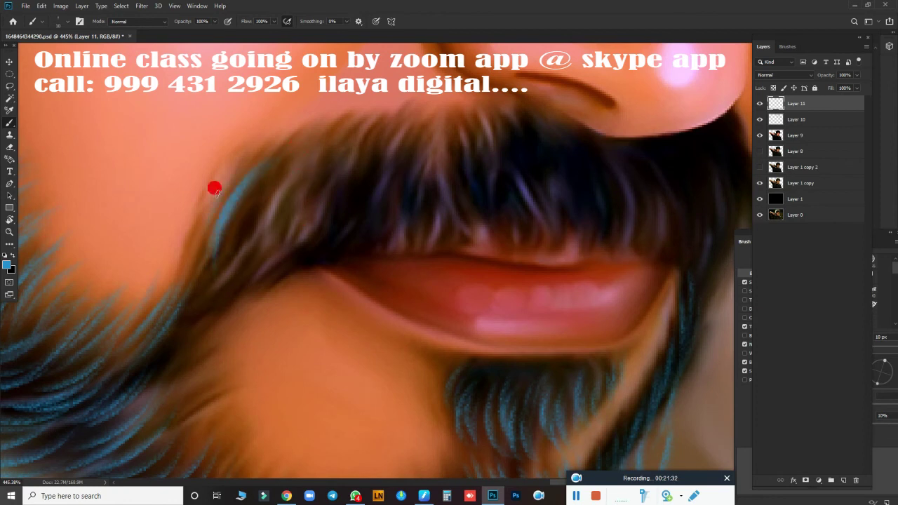
# Add more blue strands to the moustache's left side
pyautogui.moveTo(260, 184); pyautogui.dragTo(241, 259)
pyautogui.moveTo(266, 210); pyautogui.dragTo(279, 275)
pyautogui.moveTo(335, 175)
pyautogui.mouseDown()
pyautogui.moveTo(289, 234)
pyautogui.moveTo(223, 255)
pyautogui.mouseUp()
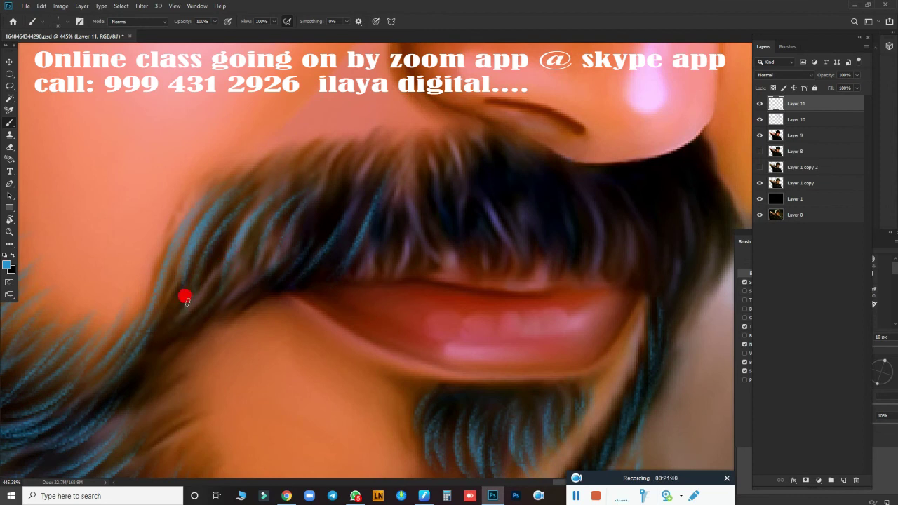
pyautogui.moveTo(364, 182); pyautogui.dragTo(301, 245)
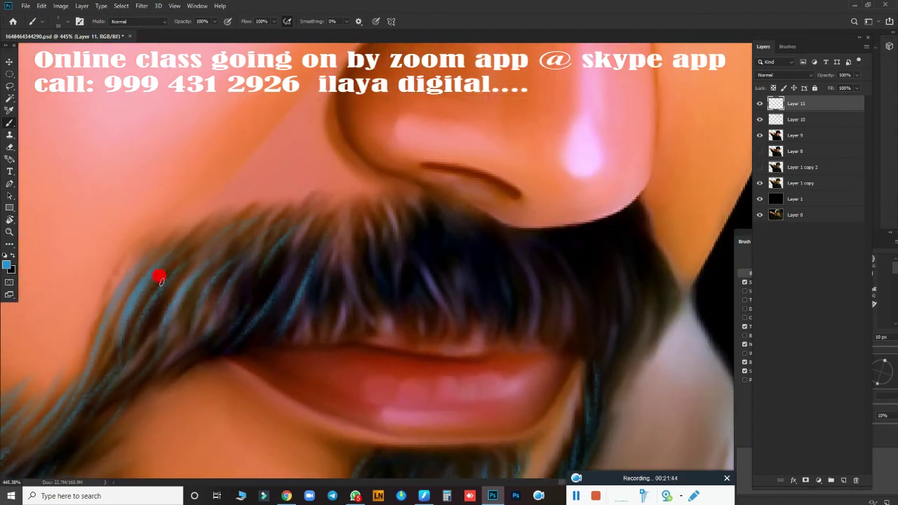
pyautogui.moveTo(225, 273); pyautogui.dragTo(144, 261)
pyautogui.moveTo(257, 293)
pyautogui.mouseDown()
pyautogui.moveTo(260, 233)
pyautogui.moveTo(247, 296)
pyautogui.moveTo(273, 232)
pyautogui.mouseUp()
# Paint blue strands across the middle of the moustache
pyautogui.moveTo(270, 316); pyautogui.dragTo(268, 254)
pyautogui.moveTo(403, 302)
pyautogui.mouseDown()
pyautogui.moveTo(418, 232)
pyautogui.moveTo(429, 312)
pyautogui.mouseUp()
pyautogui.moveTo(456, 263); pyautogui.dragTo(442, 323)
pyautogui.moveTo(366, 217); pyautogui.dragTo(356, 308)
pyautogui.moveTo(384, 231)
pyautogui.mouseDown()
pyautogui.moveTo(382, 309)
pyautogui.moveTo(343, 230)
pyautogui.mouseUp()
pyautogui.moveTo(330, 310)
pyautogui.mouseDown()
pyautogui.moveTo(327, 238)
pyautogui.moveTo(312, 300)
pyautogui.moveTo(301, 245)
pyautogui.mouseUp()
pyautogui.moveTo(350, 319)
pyautogui.mouseDown()
pyautogui.moveTo(327, 220)
pyautogui.moveTo(294, 259)
pyautogui.mouseUp()
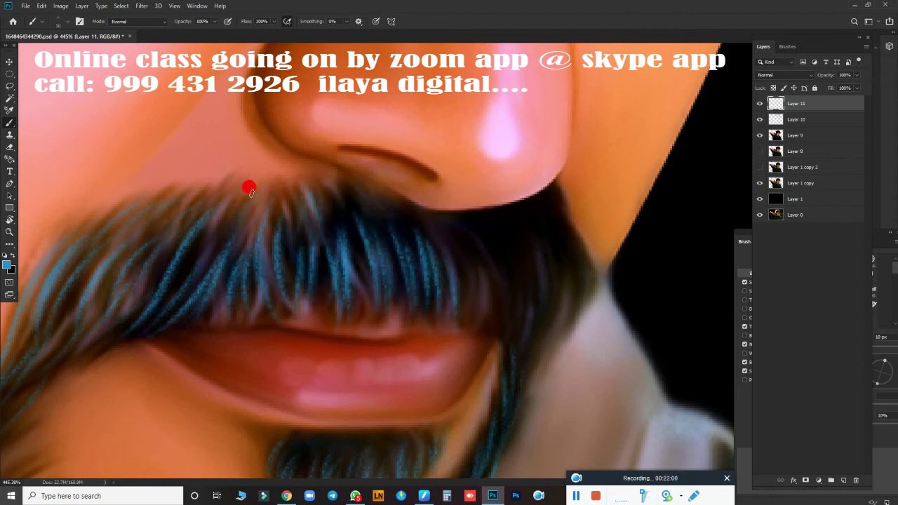
# Add blue strands along the moustache's upper edge plus a thin vertical strand
pyautogui.moveTo(312, 191); pyautogui.dragTo(331, 262)
pyautogui.moveTo(385, 205); pyautogui.dragTo(364, 242)
pyautogui.moveTo(189, 210); pyautogui.dragTo(148, 246)
pyautogui.moveTo(121, 210)
pyautogui.mouseDown()
pyautogui.moveTo(138, 317)
pyautogui.moveTo(448, 189)
pyautogui.mouseUp()
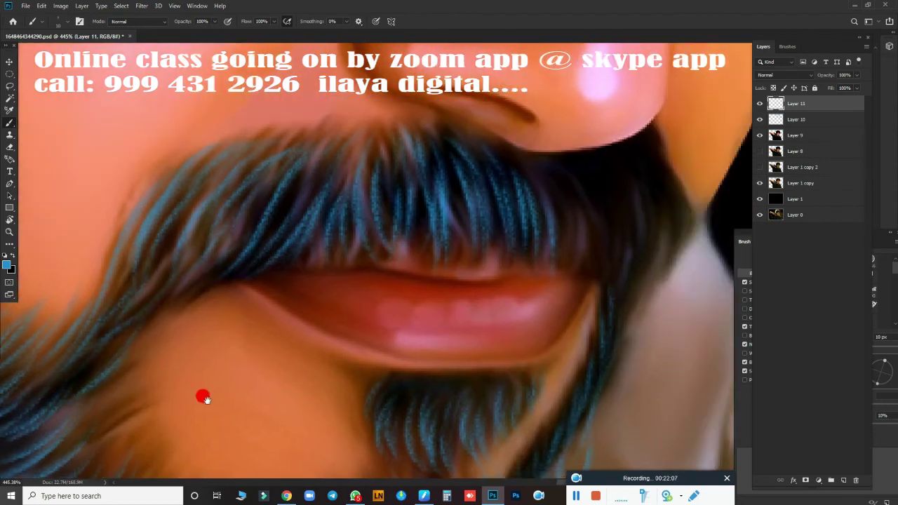
pyautogui.moveTo(200, 397); pyautogui.dragTo(196, 354)
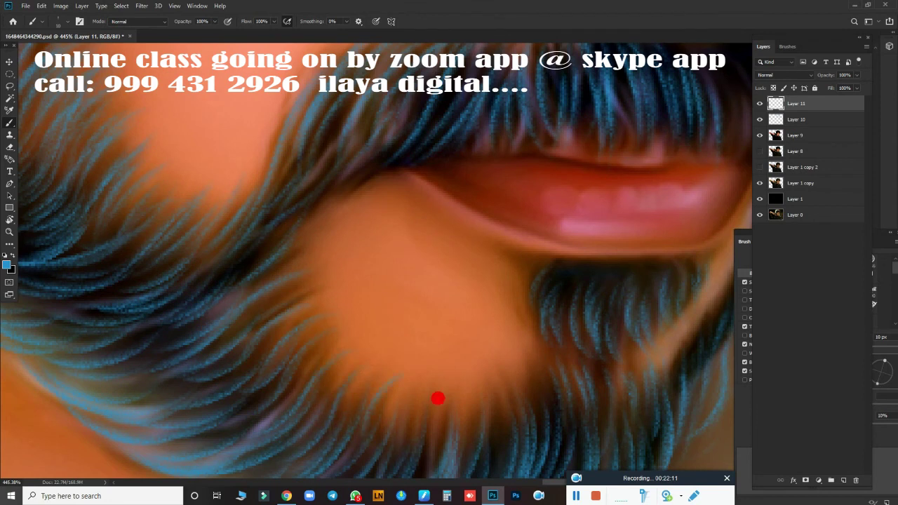
pyautogui.moveTo(566, 405); pyautogui.dragTo(562, 439)
# Paint blue strands right of the moustache, then fit the whole figure on screen
pyautogui.moveTo(355, 305)
pyautogui.mouseDown()
pyautogui.moveTo(221, 441)
pyautogui.moveTo(394, 395)
pyautogui.mouseUp()
pyautogui.moveTo(325, 321)
pyautogui.mouseDown()
pyautogui.moveTo(361, 321)
pyautogui.moveTo(402, 201)
pyautogui.moveTo(363, 355)
pyautogui.moveTo(336, 311)
pyautogui.moveTo(328, 411)
pyautogui.mouseUp()
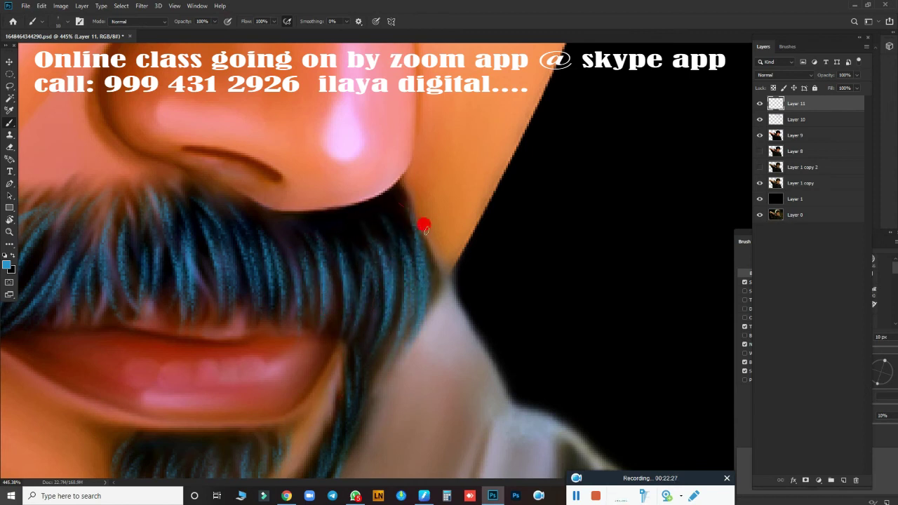
pyautogui.hotkey('ctrl', '0')
pyautogui.scroll(1, 431, 393)
pyautogui.scroll(1, 469, 389)
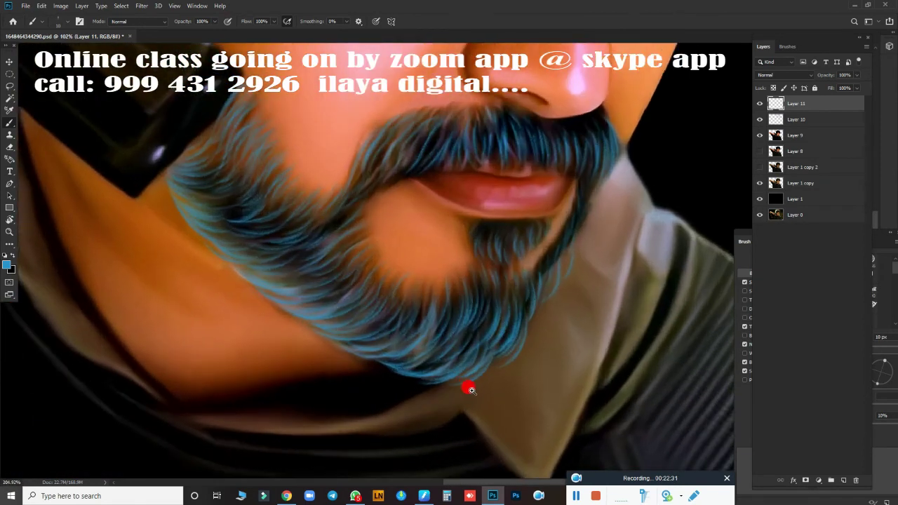
pyautogui.scroll(1, 468, 388)
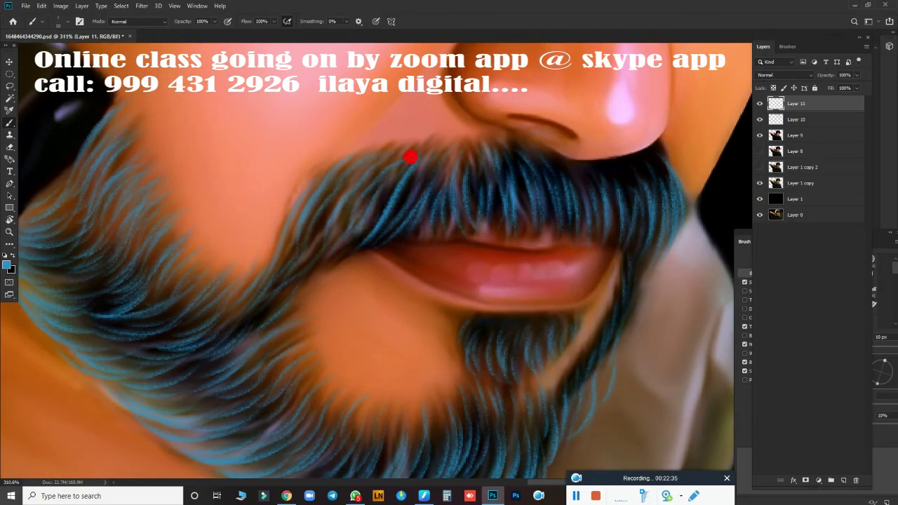
# Paint blue strands on the left moustache down toward the upper lip and lip corner
pyautogui.moveTo(410, 157); pyautogui.dragTo(386, 238)
pyautogui.moveTo(463, 167)
pyautogui.mouseDown()
pyautogui.moveTo(421, 237)
pyautogui.moveTo(494, 234)
pyautogui.mouseUp()
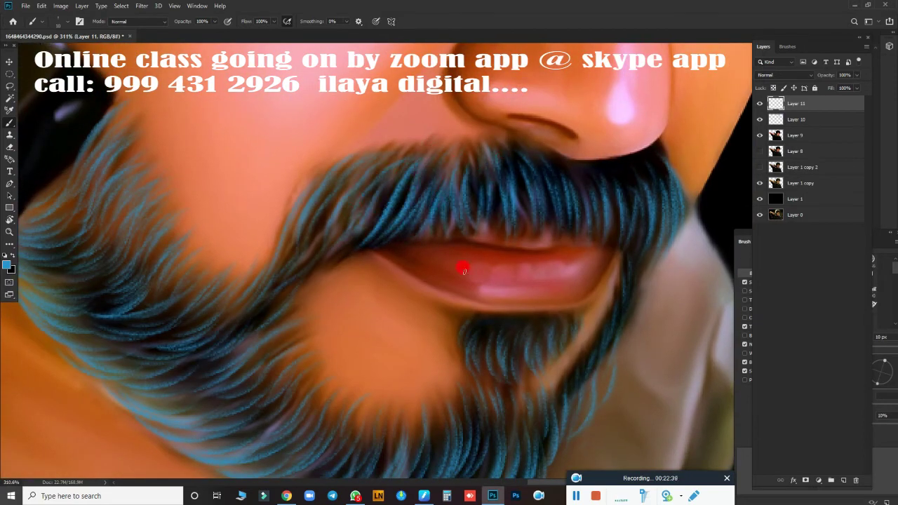
pyautogui.moveTo(372, 174); pyautogui.dragTo(338, 222)
pyautogui.moveTo(354, 177); pyautogui.dragTo(312, 235)
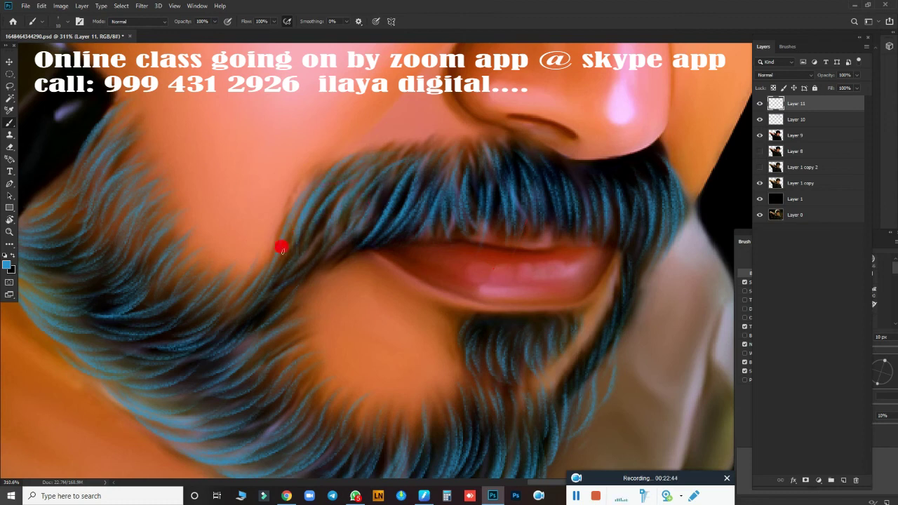
pyautogui.moveTo(375, 185); pyautogui.dragTo(320, 263)
pyautogui.scroll(-5, 312, 252)
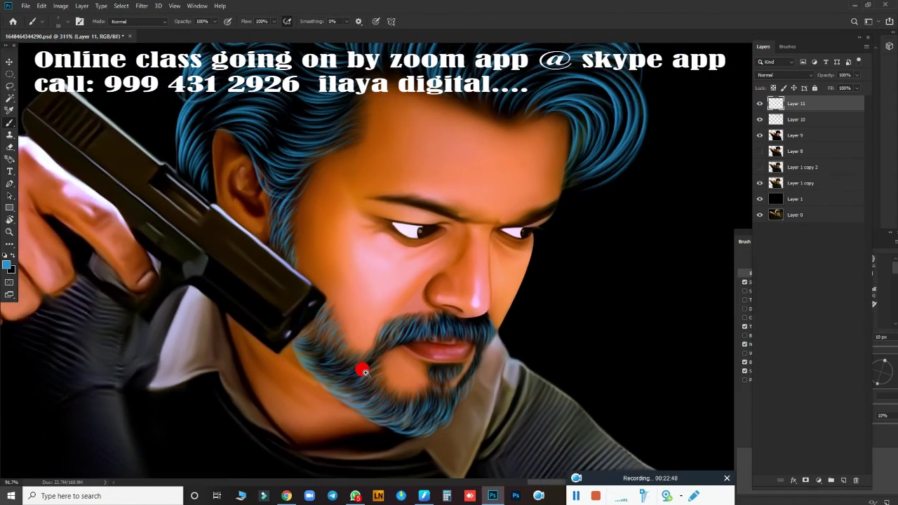
# Add a new empty Layer 12 and switch the painting colour to black
pyautogui.click(844, 480)
pyautogui.hotkey('ctrl', '[')
pyautogui.hotkey('ctrl', '[')
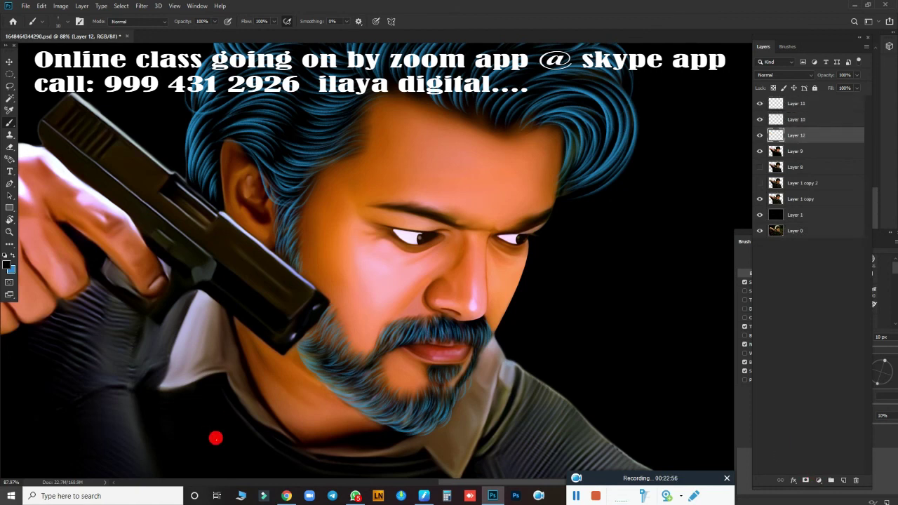
pyautogui.scroll(2, 259, 356)
pyautogui.scroll(2, 287, 381)
pyautogui.scroll(2, 330, 301)
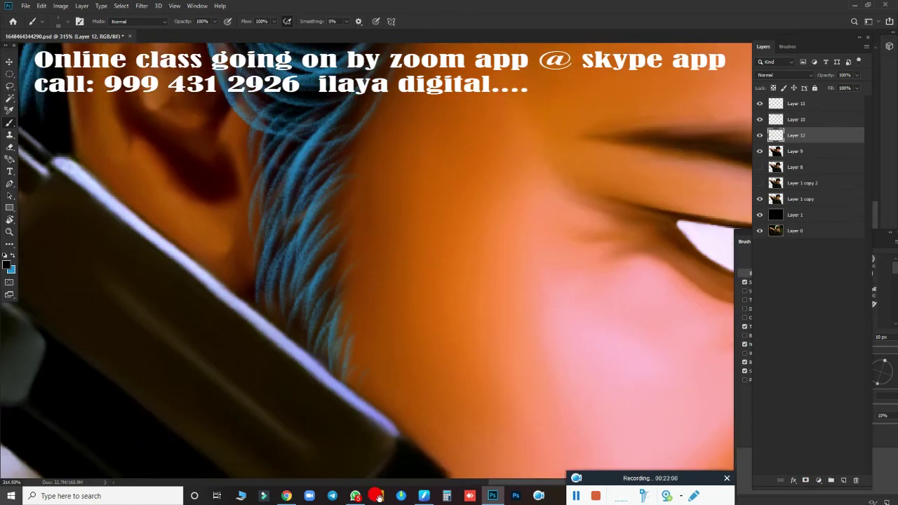
pyautogui.moveTo(280, 281); pyautogui.dragTo(283, 406)
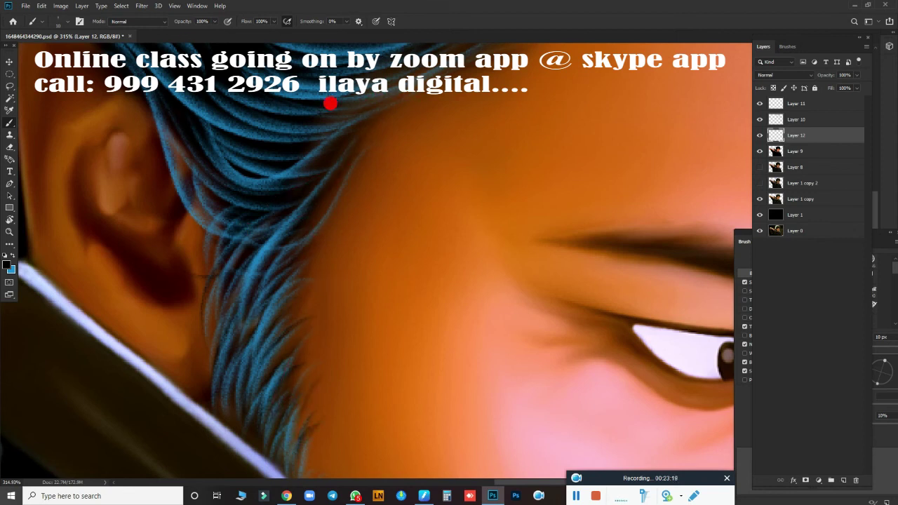
# Paint dark strands into the beard and rotate the canvas view about 48 degrees
pyautogui.hotkey('ctrl', 'z')
pyautogui.hotkey('ctrl', 'z')
pyautogui.hotkey('ctrl', 'z')
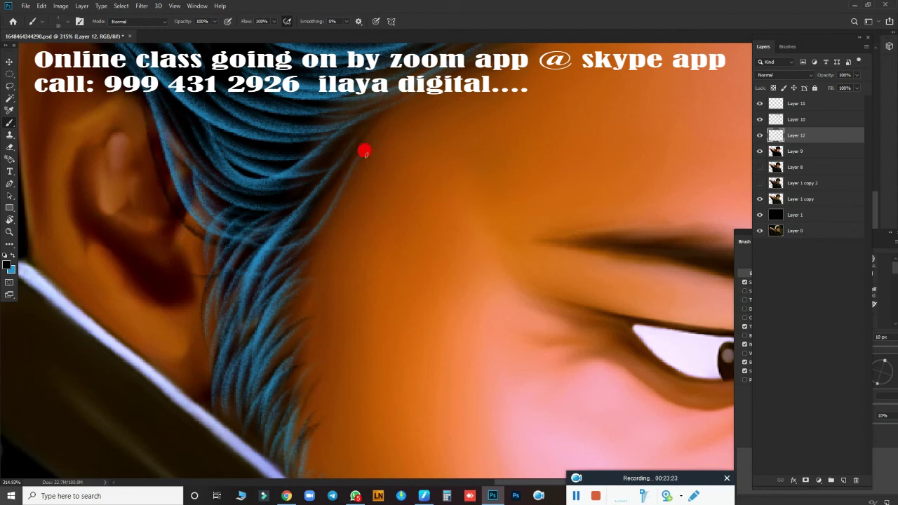
pyautogui.moveTo(303, 325); pyautogui.dragTo(312, 132)
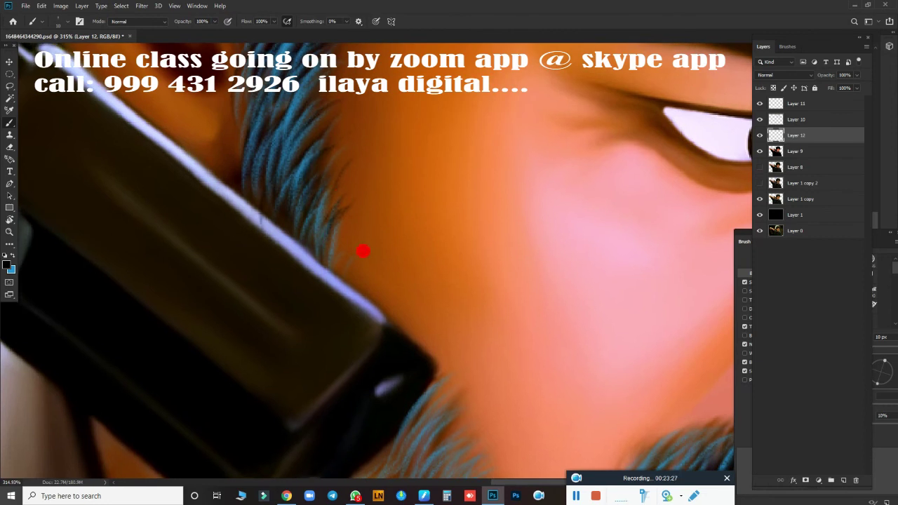
pyautogui.moveTo(451, 395)
pyautogui.mouseDown()
pyautogui.moveTo(255, 304)
pyautogui.moveTo(364, 238)
pyautogui.moveTo(341, 343)
pyautogui.mouseUp()
pyautogui.moveTo(320, 248)
pyautogui.mouseDown()
pyautogui.moveTo(387, 288)
pyautogui.moveTo(325, 353)
pyautogui.moveTo(355, 318)
pyautogui.moveTo(433, 343)
pyautogui.moveTo(363, 413)
pyautogui.moveTo(459, 349)
pyautogui.moveTo(479, 310)
pyautogui.mouseUp()
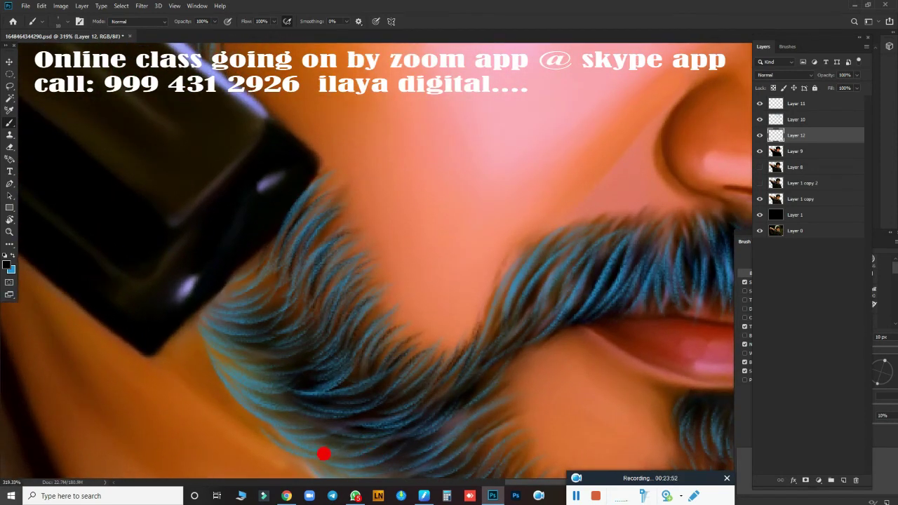
pyautogui.press('r')
pyautogui.moveTo(269, 453); pyautogui.dragTo(307, 267)
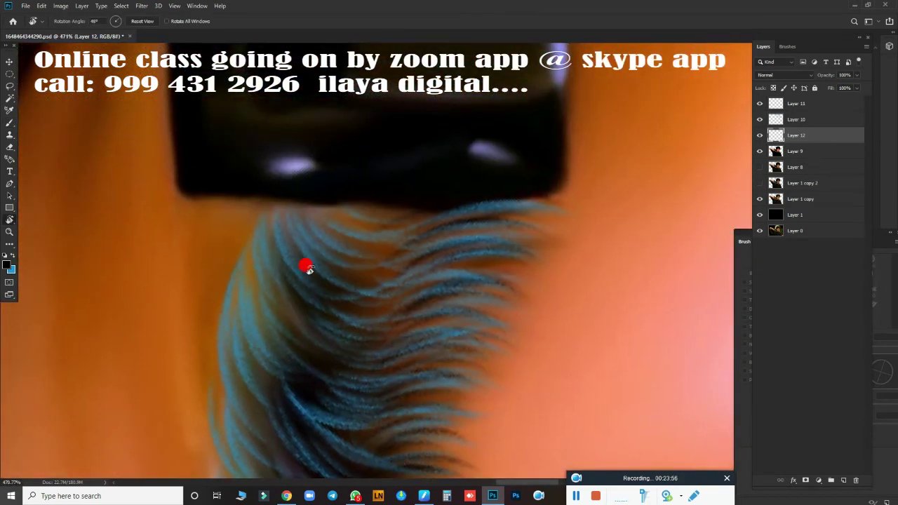
# Brush dark strands along the beard's top and left edge
pyautogui.press('b')
pyautogui.moveTo(250, 150)
pyautogui.mouseDown()
pyautogui.moveTo(350, 167)
pyautogui.moveTo(324, 146)
pyautogui.moveTo(260, 203)
pyautogui.mouseUp()
pyautogui.moveTo(237, 154)
pyautogui.mouseDown()
pyautogui.moveTo(259, 274)
pyautogui.moveTo(271, 136)
pyautogui.moveTo(257, 180)
pyautogui.moveTo(277, 254)
pyautogui.moveTo(268, 132)
pyautogui.moveTo(348, 183)
pyautogui.moveTo(273, 317)
pyautogui.moveTo(301, 232)
pyautogui.mouseUp()
pyautogui.scroll(-2, 315, 204)
pyautogui.moveTo(302, 231)
pyautogui.mouseDown()
pyautogui.moveTo(423, 226)
pyautogui.moveTo(423, 209)
pyautogui.mouseUp()
pyautogui.moveTo(256, 242); pyautogui.dragTo(297, 192)
pyautogui.moveTo(336, 161)
pyautogui.mouseDown()
pyautogui.moveTo(295, 192)
pyautogui.moveTo(302, 268)
pyautogui.moveTo(267, 226)
pyautogui.moveTo(381, 360)
pyautogui.moveTo(296, 224)
pyautogui.moveTo(376, 301)
pyautogui.moveTo(356, 340)
pyautogui.moveTo(497, 386)
pyautogui.moveTo(343, 271)
pyautogui.moveTo(391, 255)
pyautogui.moveTo(552, 500)
pyautogui.moveTo(539, 478)
pyautogui.mouseUp()
# Paint dark strokes across the lower beard and up into the cheek
pyautogui.moveTo(342, 297)
pyautogui.mouseDown()
pyautogui.moveTo(197, 426)
pyautogui.moveTo(120, 377)
pyautogui.moveTo(201, 388)
pyautogui.mouseUp()
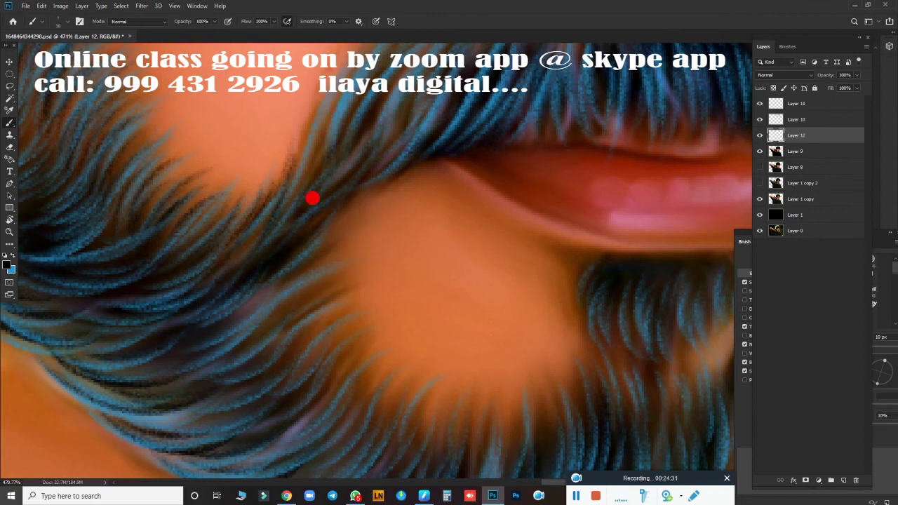
pyautogui.moveTo(312, 199)
pyautogui.mouseDown()
pyautogui.moveTo(371, 271)
pyautogui.moveTo(316, 315)
pyautogui.moveTo(411, 386)
pyautogui.moveTo(301, 379)
pyautogui.moveTo(339, 306)
pyautogui.moveTo(196, 263)
pyautogui.moveTo(217, 203)
pyautogui.moveTo(178, 367)
pyautogui.moveTo(304, 239)
pyautogui.moveTo(226, 383)
pyautogui.moveTo(340, 264)
pyautogui.mouseUp()
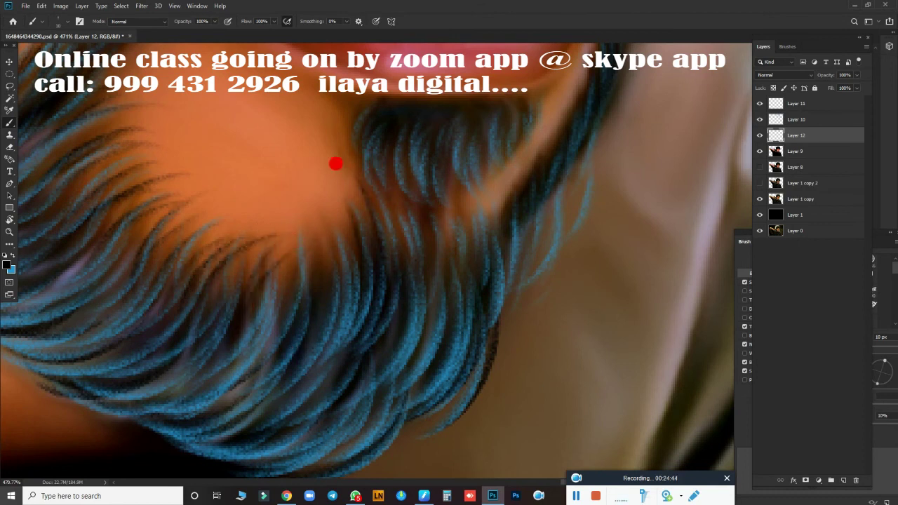
pyautogui.moveTo(336, 164)
pyautogui.mouseDown()
pyautogui.moveTo(322, 290)
pyautogui.moveTo(248, 363)
pyautogui.moveTo(208, 252)
pyautogui.moveTo(345, 347)
pyautogui.mouseUp()
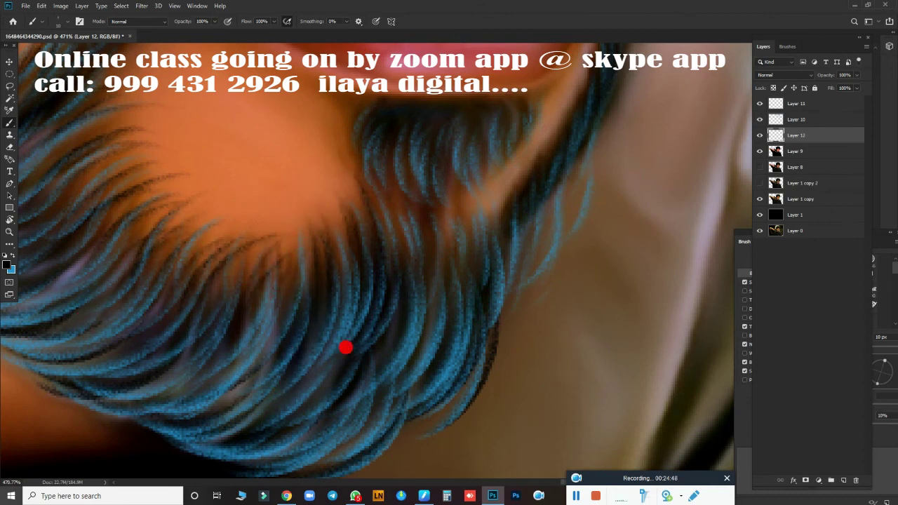
pyautogui.scroll(3, 345, 347)
pyautogui.moveTo(249, 230)
pyautogui.mouseDown()
pyautogui.moveTo(240, 330)
pyautogui.moveTo(300, 405)
pyautogui.mouseUp()
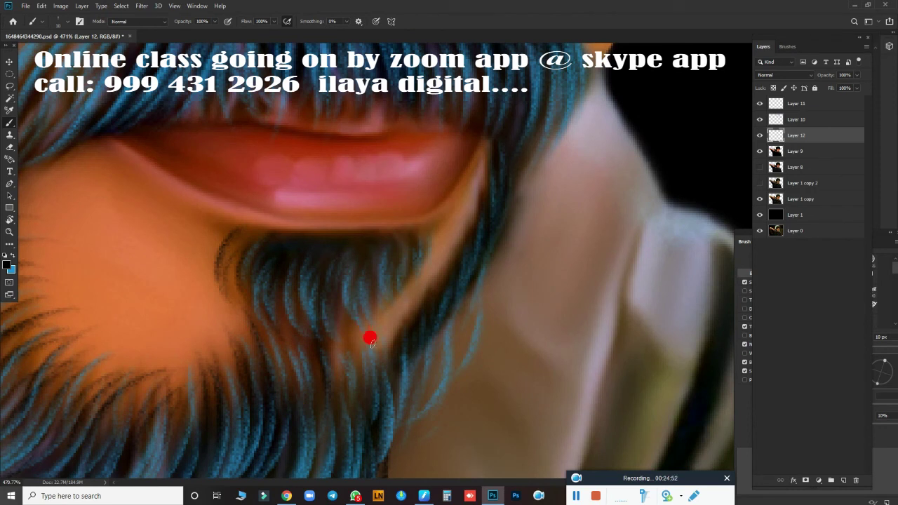
# Paint dark strands along the beard's right edge
pyautogui.scroll(-1, 324, 396)
pyautogui.hscroll(3, 302, 323)
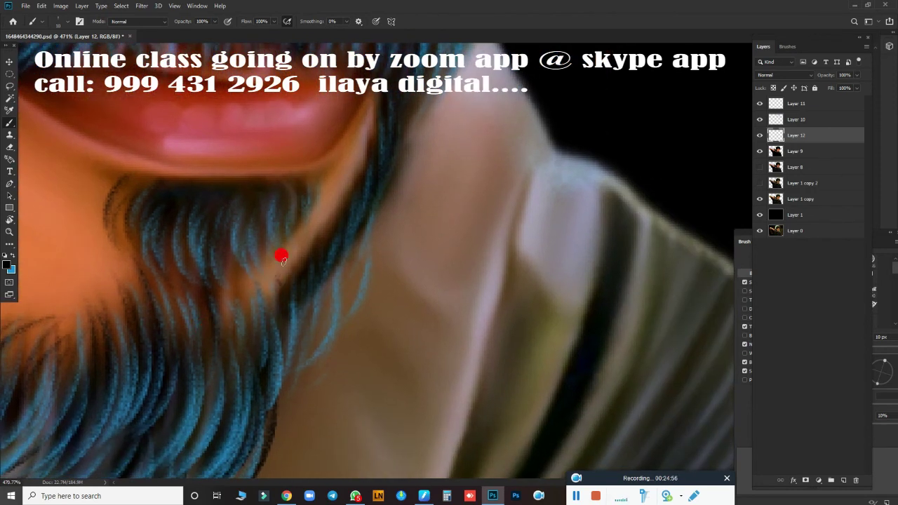
pyautogui.moveTo(329, 245)
pyautogui.mouseDown()
pyautogui.moveTo(320, 316)
pyautogui.moveTo(386, 225)
pyautogui.moveTo(251, 352)
pyautogui.mouseUp()
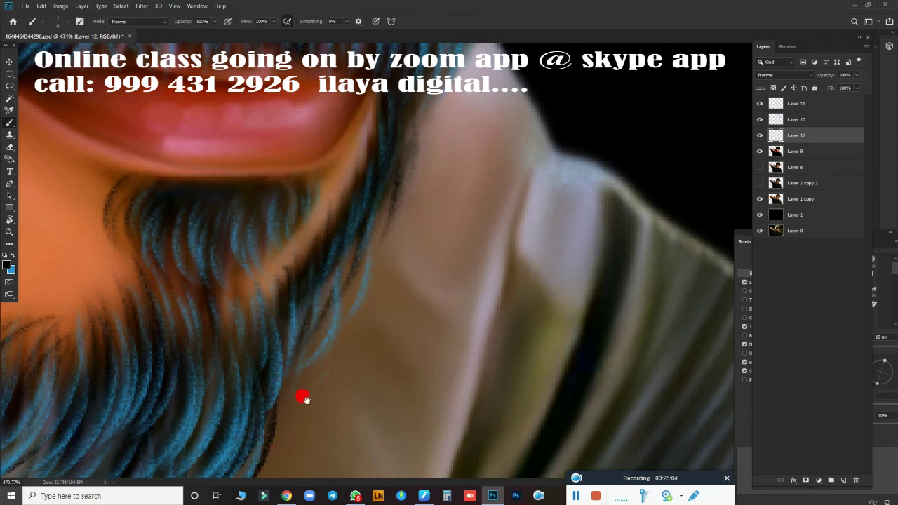
pyautogui.scroll(5, 303, 398)
pyautogui.moveTo(449, 168); pyautogui.dragTo(437, 294)
pyautogui.moveTo(459, 203)
pyautogui.mouseDown()
pyautogui.moveTo(451, 276)
pyautogui.moveTo(428, 323)
pyautogui.mouseUp()
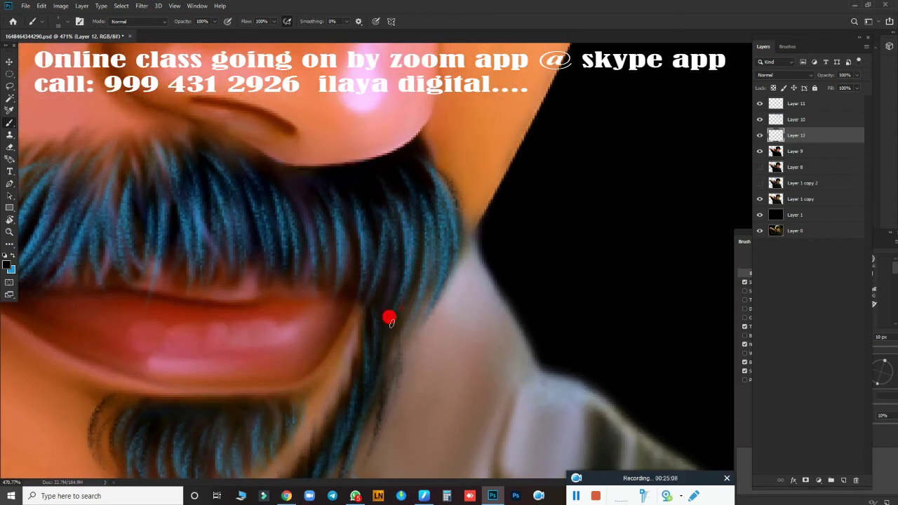
# Paint dark strands down through the moustache
pyautogui.moveTo(321, 198); pyautogui.dragTo(298, 296)
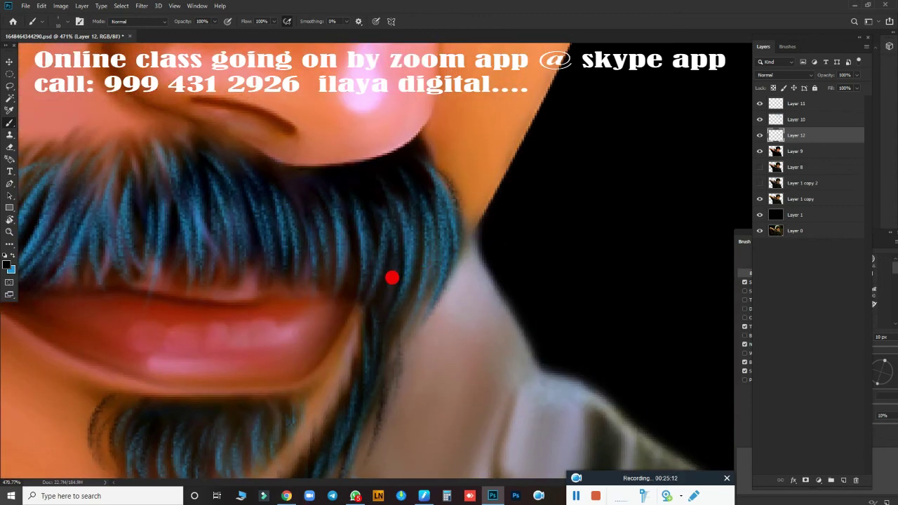
pyautogui.moveTo(391, 278); pyautogui.dragTo(523, 280)
pyautogui.moveTo(430, 221); pyautogui.dragTo(400, 280)
pyautogui.moveTo(375, 204); pyautogui.dragTo(351, 280)
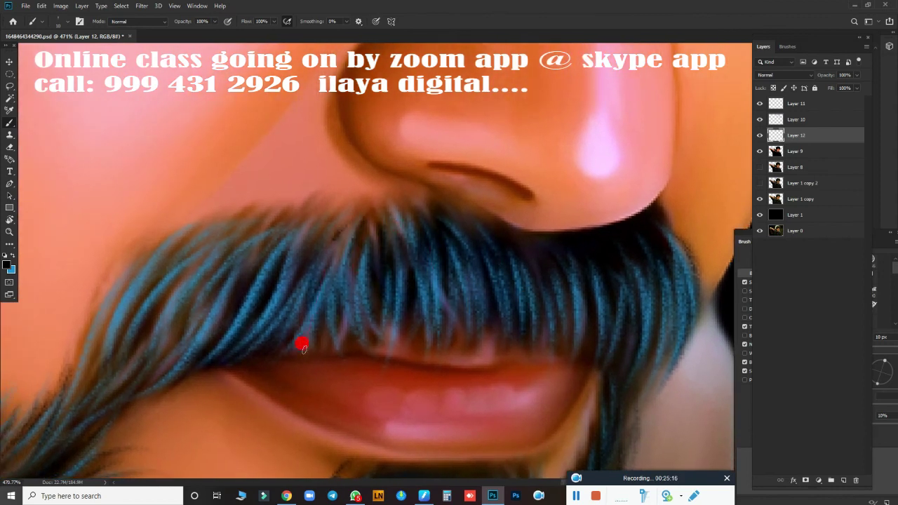
pyautogui.moveTo(333, 224)
pyautogui.mouseDown()
pyautogui.moveTo(309, 274)
pyautogui.moveTo(246, 273)
pyautogui.mouseUp()
pyautogui.moveTo(249, 238); pyautogui.dragTo(187, 327)
# Add dark strands to the moustache's left side, centre and lower part
pyautogui.moveTo(211, 214); pyautogui.dragTo(114, 336)
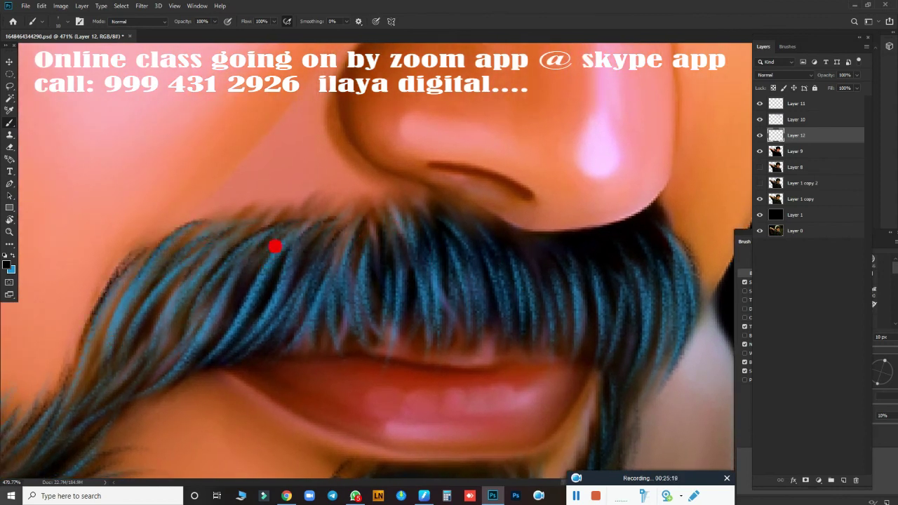
pyautogui.moveTo(259, 217); pyautogui.dragTo(133, 351)
pyautogui.moveTo(232, 251); pyautogui.dragTo(151, 365)
pyautogui.moveTo(342, 242); pyautogui.dragTo(305, 351)
pyautogui.moveTo(359, 261); pyautogui.dragTo(342, 332)
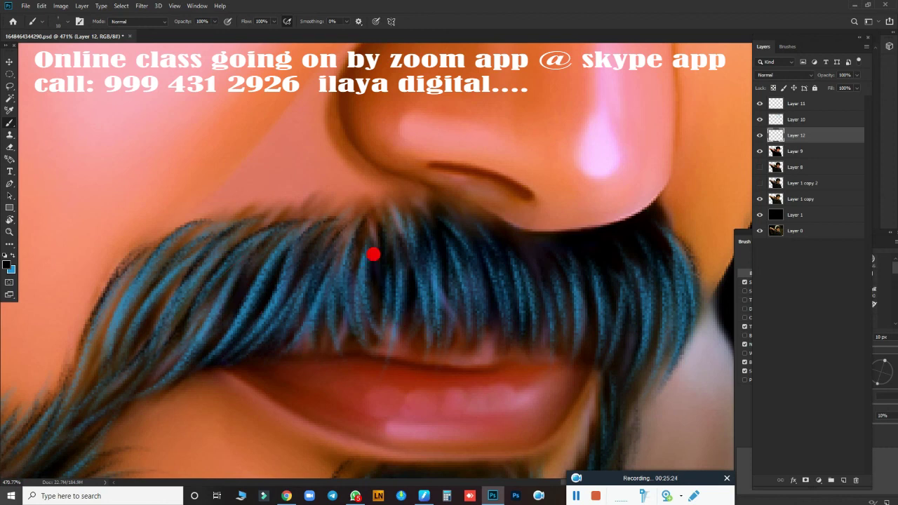
pyautogui.moveTo(453, 299); pyautogui.dragTo(443, 345)
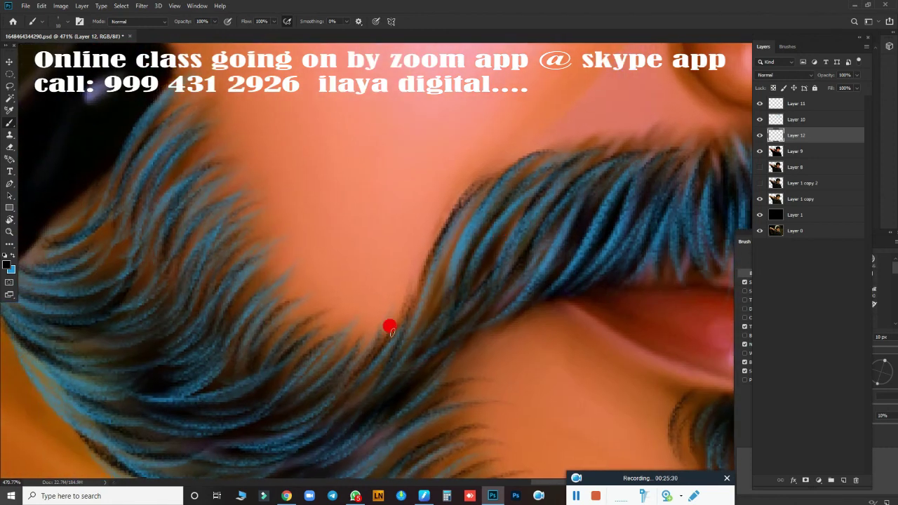
# Add more dark strands across the rest of the moustache
pyautogui.moveTo(491, 213); pyautogui.dragTo(438, 343)
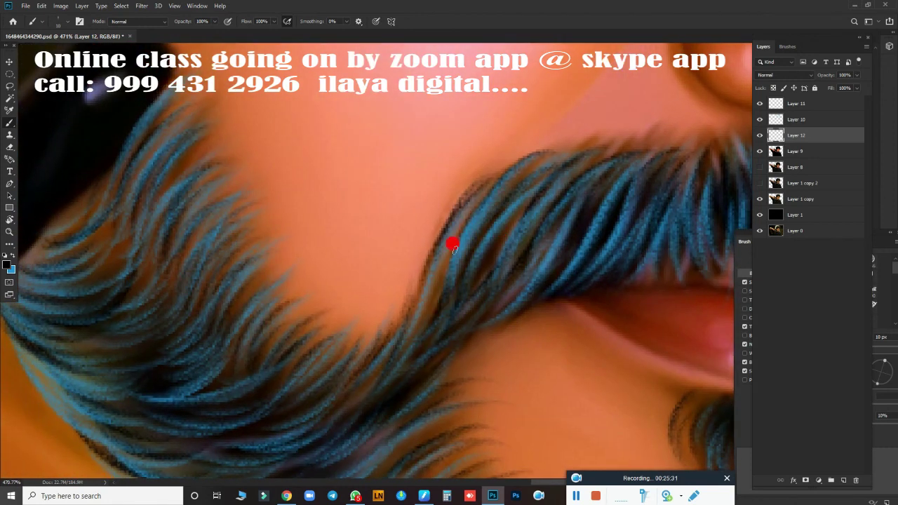
pyautogui.moveTo(465, 226); pyautogui.dragTo(430, 330)
pyautogui.moveTo(453, 238); pyautogui.dragTo(360, 369)
pyautogui.moveTo(525, 271); pyautogui.dragTo(446, 363)
pyautogui.moveTo(457, 295); pyautogui.dragTo(445, 318)
pyautogui.moveTo(538, 229); pyautogui.dragTo(500, 285)
pyautogui.moveTo(540, 159); pyautogui.dragTo(489, 251)
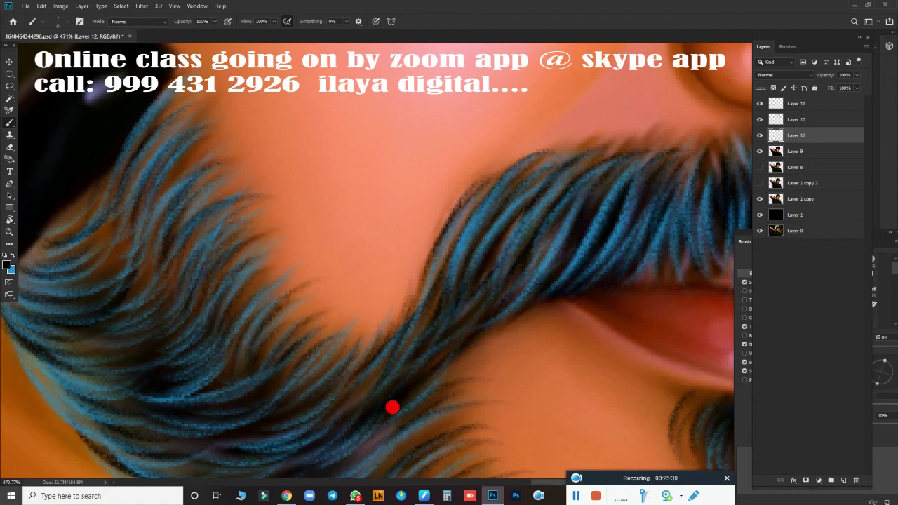
pyautogui.scroll(-2, 553, 435)
pyautogui.scroll(-2, 431, 360)
pyautogui.moveTo(431, 361); pyautogui.dragTo(379, 344)
# Paint thin dark strands along the forehead hairline
pyautogui.scroll(2, 355, 313)
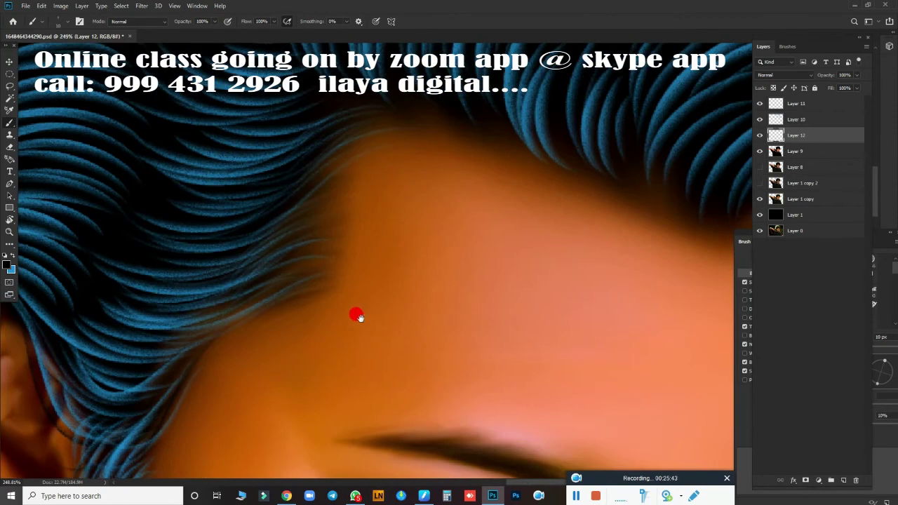
pyautogui.scroll(1, 441, 307)
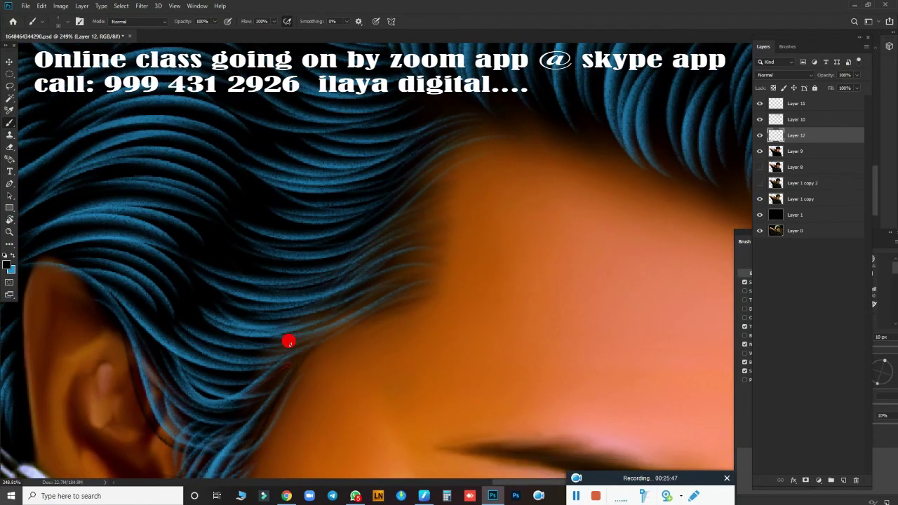
pyautogui.moveTo(320, 370); pyautogui.dragTo(421, 317)
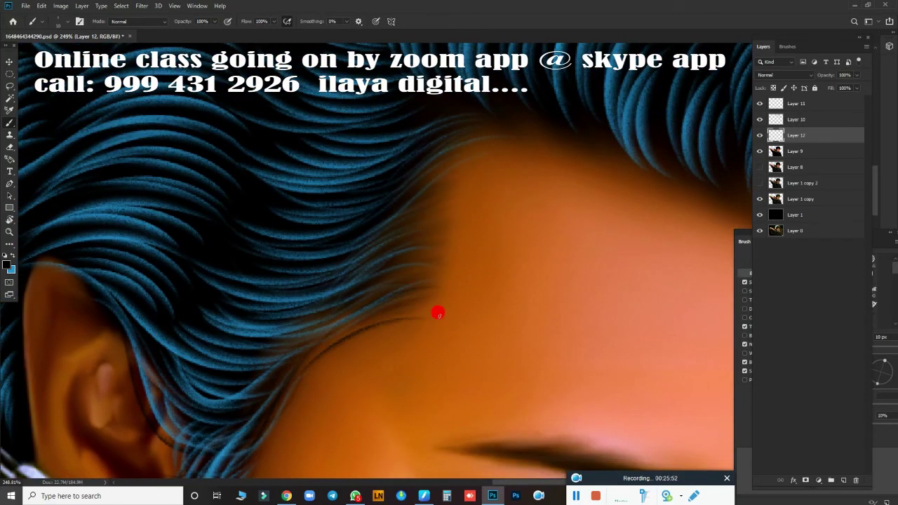
pyautogui.moveTo(484, 265); pyautogui.dragTo(260, 342)
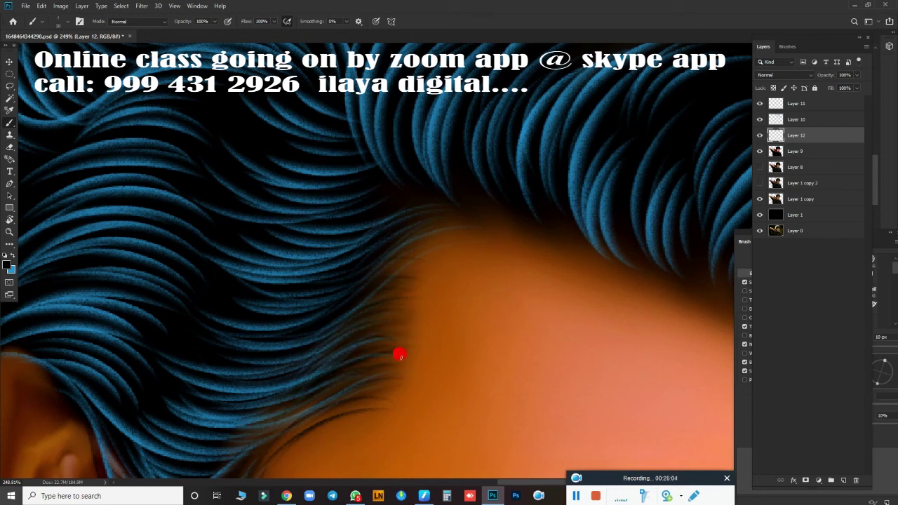
pyautogui.scroll(3, 421, 344)
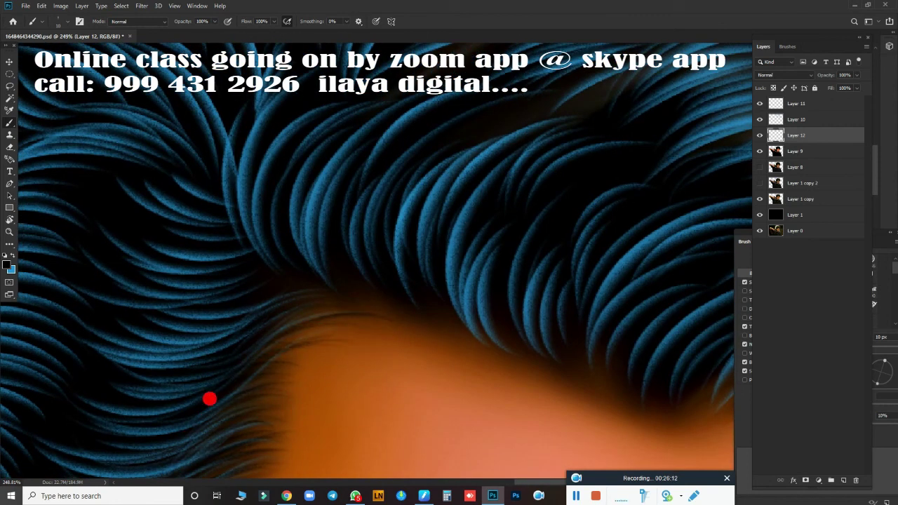
pyautogui.scroll(-3, 296, 397)
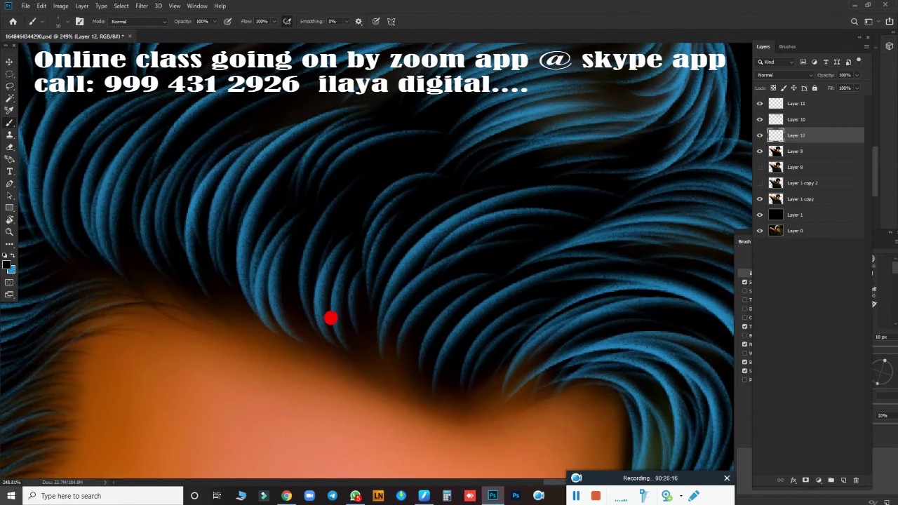
pyautogui.moveTo(253, 315); pyautogui.dragTo(379, 388)
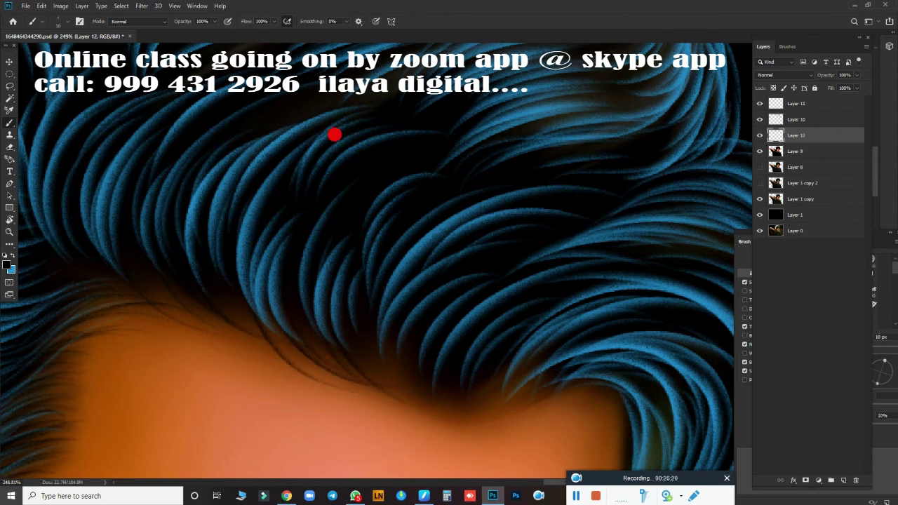
# Paint dark strokes in the hair and along the curl's edge, then view the forehead and eyes
pyautogui.scroll(-2, 371, 395)
pyautogui.hscroll(3, 455, 263)
pyautogui.moveTo(370, 138); pyautogui.dragTo(298, 138)
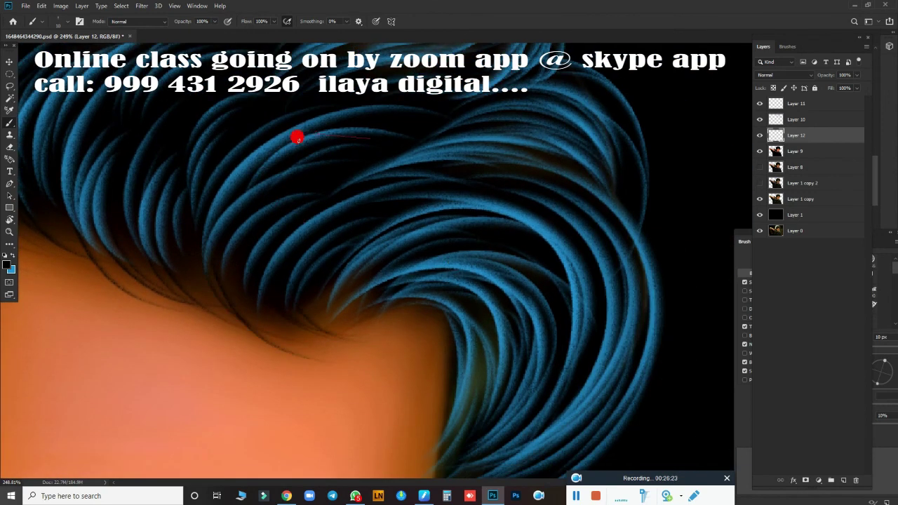
pyautogui.scroll(-2, 476, 421)
pyautogui.hscroll(3, 475, 421)
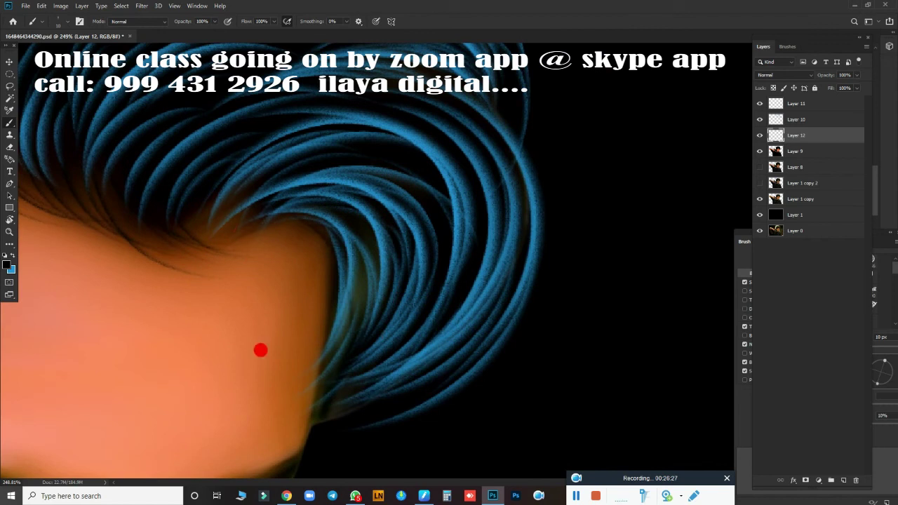
pyautogui.moveTo(257, 247)
pyautogui.mouseDown()
pyautogui.moveTo(323, 347)
pyautogui.moveTo(326, 282)
pyautogui.mouseUp()
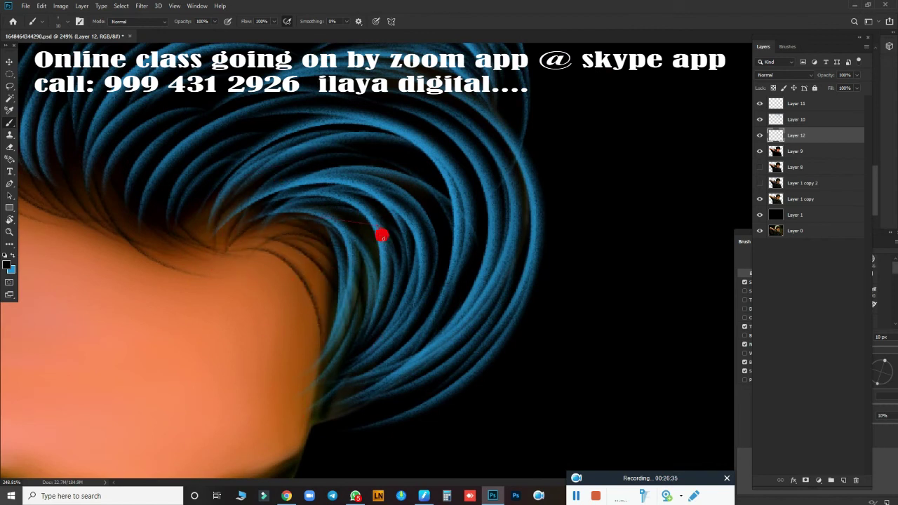
pyautogui.moveTo(288, 359); pyautogui.dragTo(393, 136)
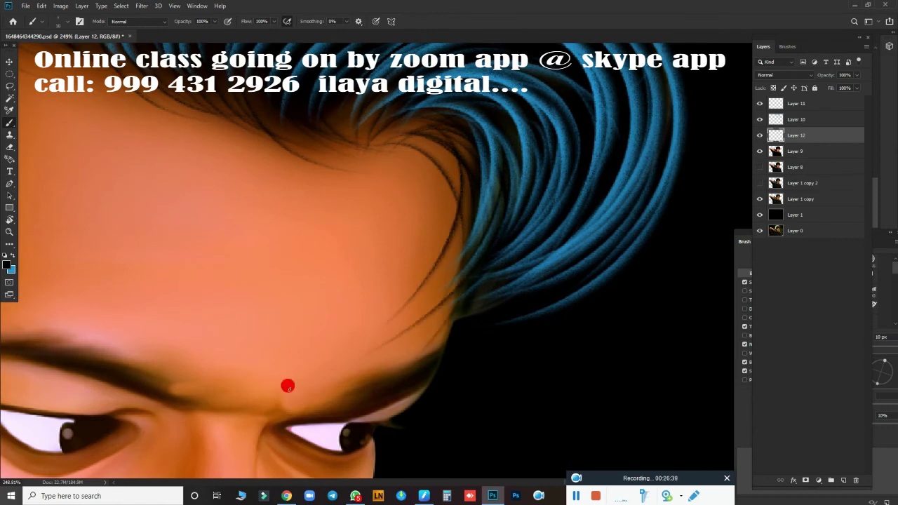
pyautogui.scroll(-5, 286, 384)
pyautogui.scroll(5, 445, 222)
pyautogui.scroll(1, 493, 311)
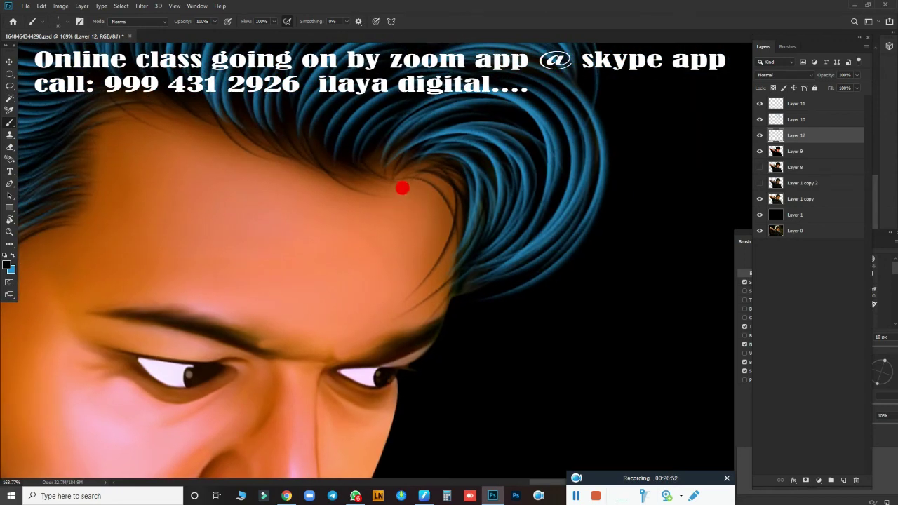
# Zoom in and paint fine dark hair strokes along the eyebrow to its outer end
pyautogui.scroll(2, 448, 335)
pyautogui.scroll(1, 456, 379)
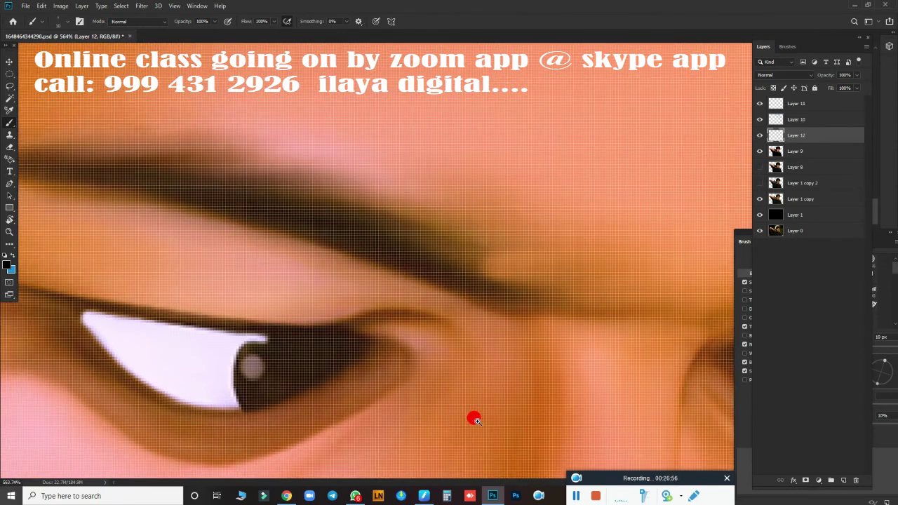
pyautogui.scroll(1, 232, 284)
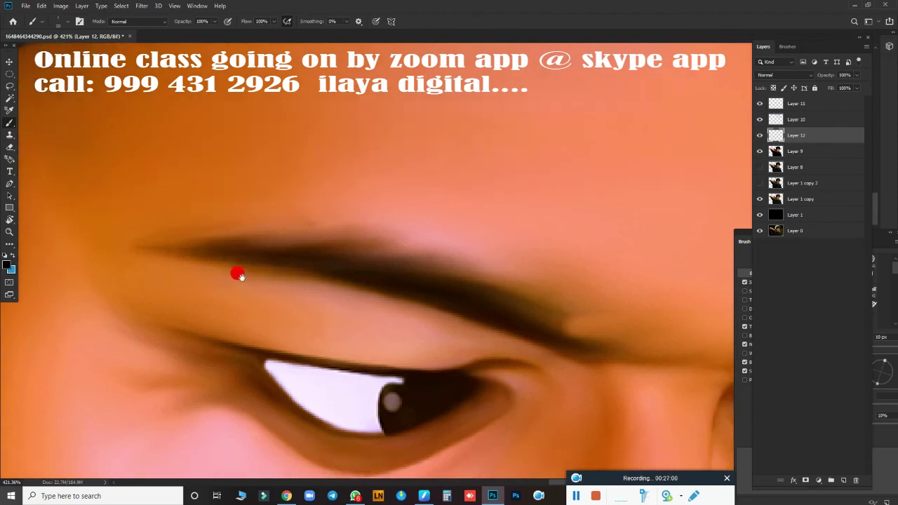
pyautogui.scroll(1, 232, 273)
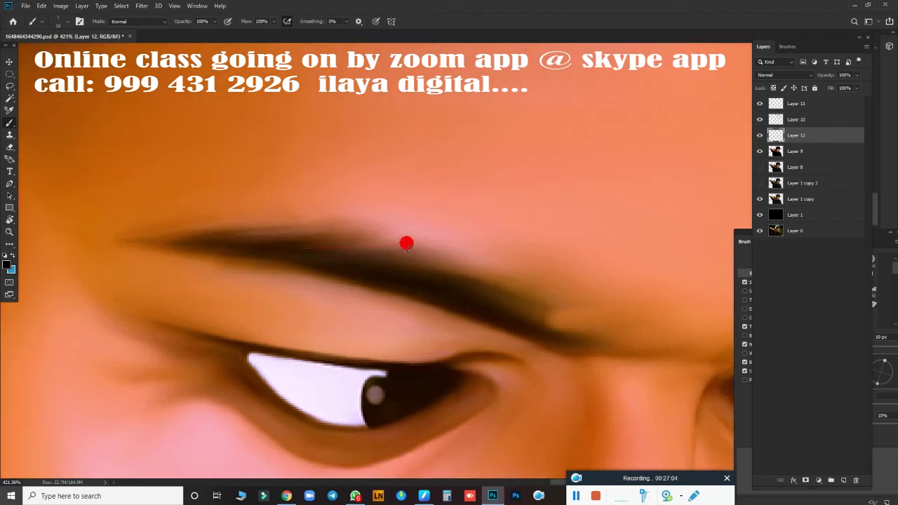
pyautogui.moveTo(376, 273); pyautogui.dragTo(430, 280)
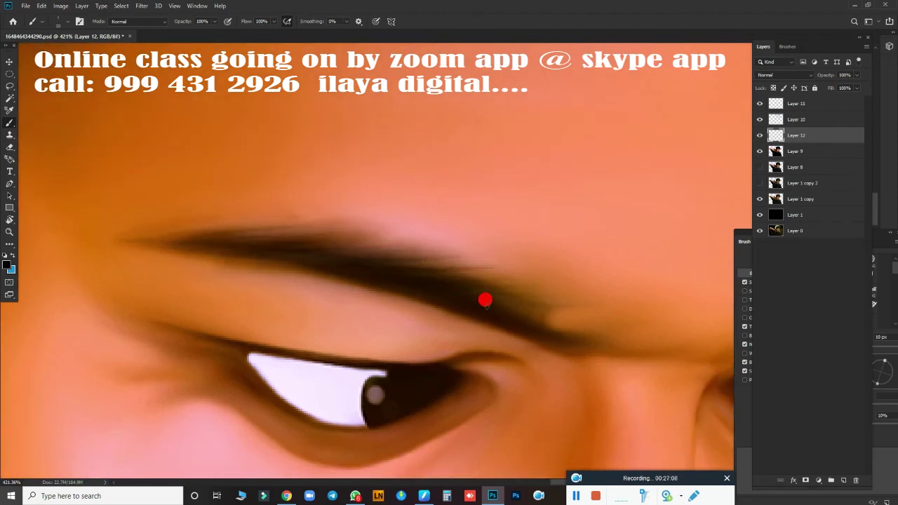
pyautogui.moveTo(462, 254)
pyautogui.mouseDown()
pyautogui.moveTo(411, 231)
pyautogui.moveTo(140, 232)
pyautogui.mouseUp()
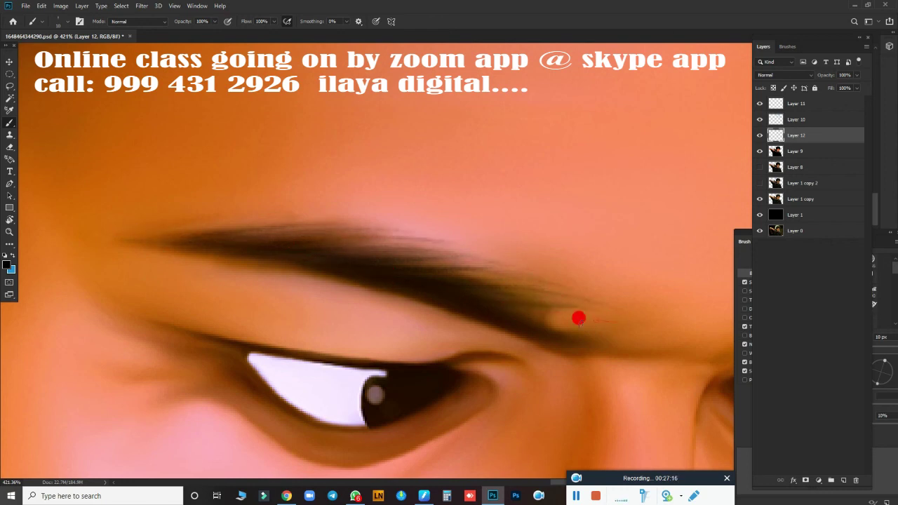
pyautogui.moveTo(577, 319); pyautogui.dragTo(463, 280)
pyautogui.moveTo(376, 261)
pyautogui.mouseDown()
pyautogui.moveTo(511, 260)
pyautogui.moveTo(327, 237)
pyautogui.mouseUp()
pyautogui.moveTo(425, 234); pyautogui.dragTo(245, 220)
pyautogui.moveTo(314, 245)
pyautogui.mouseDown()
pyautogui.moveTo(440, 248)
pyautogui.moveTo(203, 237)
pyautogui.mouseUp()
pyautogui.moveTo(553, 299)
pyautogui.mouseDown()
pyautogui.moveTo(556, 310)
pyautogui.moveTo(400, 286)
pyautogui.moveTo(154, 232)
pyautogui.mouseUp()
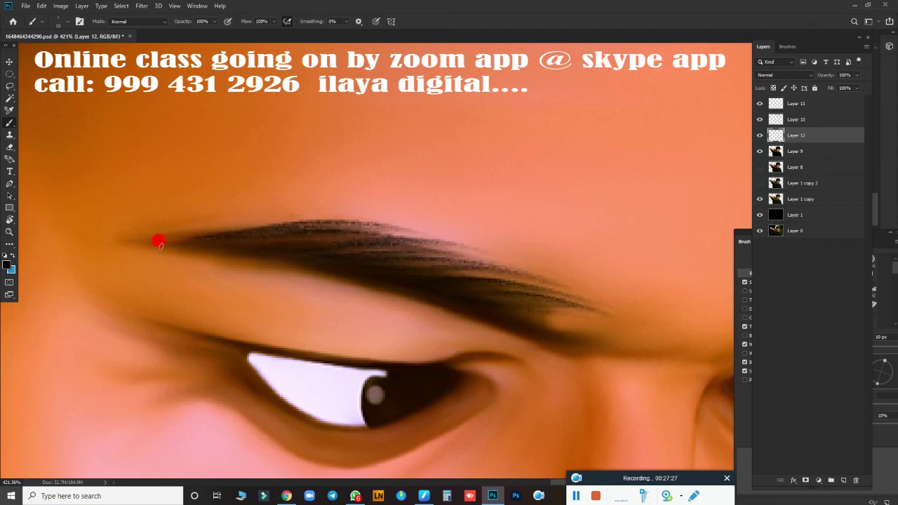
# Add blue-tinted and dark-blue strands into the eyebrow
pyautogui.moveTo(208, 234); pyautogui.dragTo(386, 242)
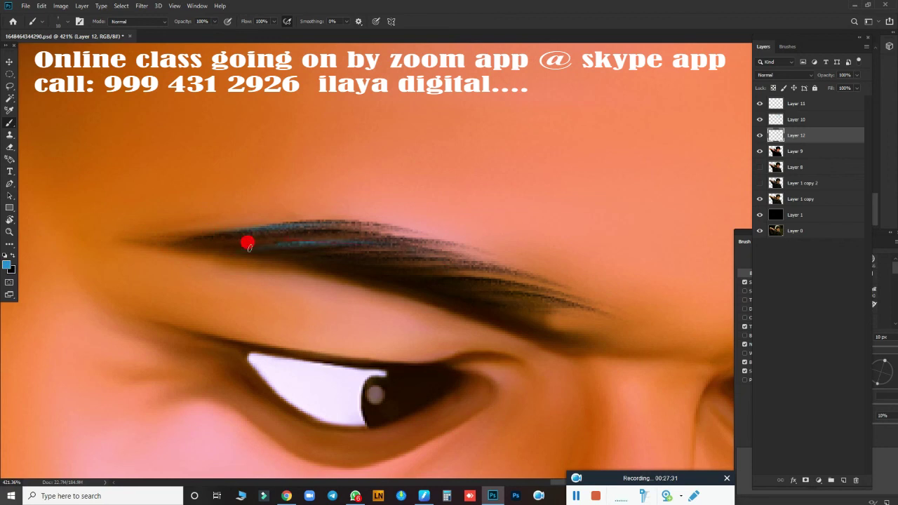
pyautogui.moveTo(246, 243); pyautogui.dragTo(401, 240)
pyautogui.moveTo(344, 254); pyautogui.dragTo(511, 284)
pyautogui.moveTo(386, 294); pyautogui.dragTo(463, 286)
pyautogui.moveTo(359, 272); pyautogui.dragTo(341, 269)
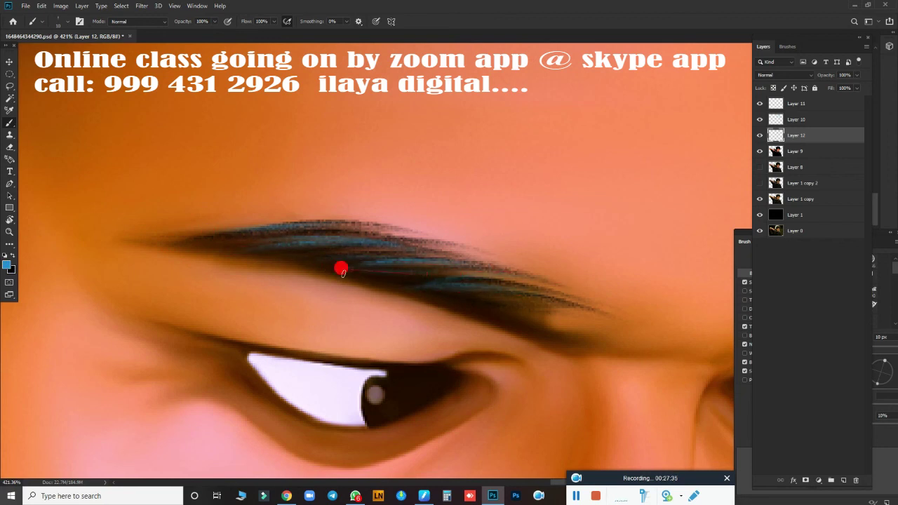
# Paint dark lash strokes along the upper eyelid crease
pyautogui.moveTo(485, 349)
pyautogui.mouseDown()
pyautogui.moveTo(311, 351)
pyautogui.moveTo(330, 370)
pyautogui.mouseUp()
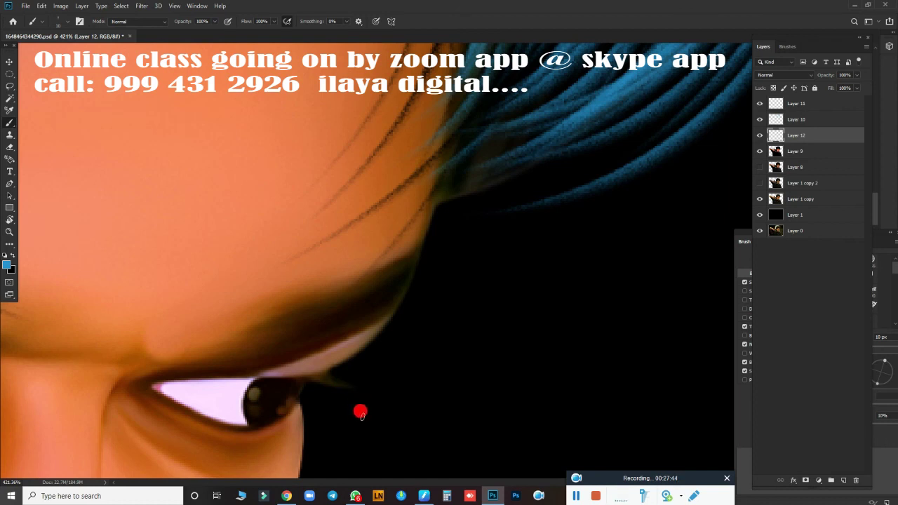
pyautogui.moveTo(134, 375)
pyautogui.mouseDown()
pyautogui.moveTo(246, 306)
pyautogui.moveTo(257, 337)
pyautogui.moveTo(292, 311)
pyautogui.moveTo(246, 348)
pyautogui.moveTo(391, 313)
pyautogui.mouseUp()
pyautogui.moveTo(183, 364)
pyautogui.mouseDown()
pyautogui.moveTo(245, 363)
pyautogui.moveTo(231, 324)
pyautogui.moveTo(237, 297)
pyautogui.moveTo(188, 351)
pyautogui.moveTo(286, 334)
pyautogui.moveTo(336, 290)
pyautogui.mouseUp()
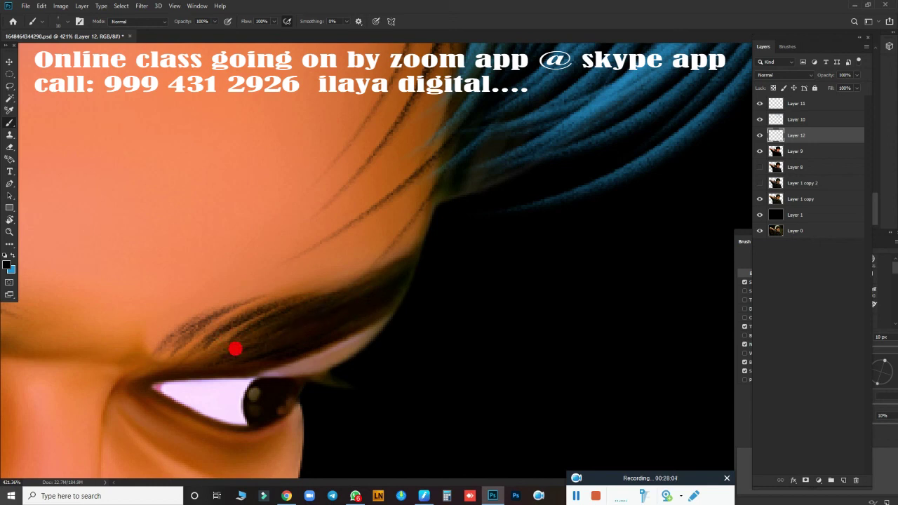
pyautogui.moveTo(235, 349)
pyautogui.mouseDown()
pyautogui.moveTo(279, 353)
pyautogui.moveTo(176, 367)
pyautogui.moveTo(222, 355)
pyautogui.mouseUp()
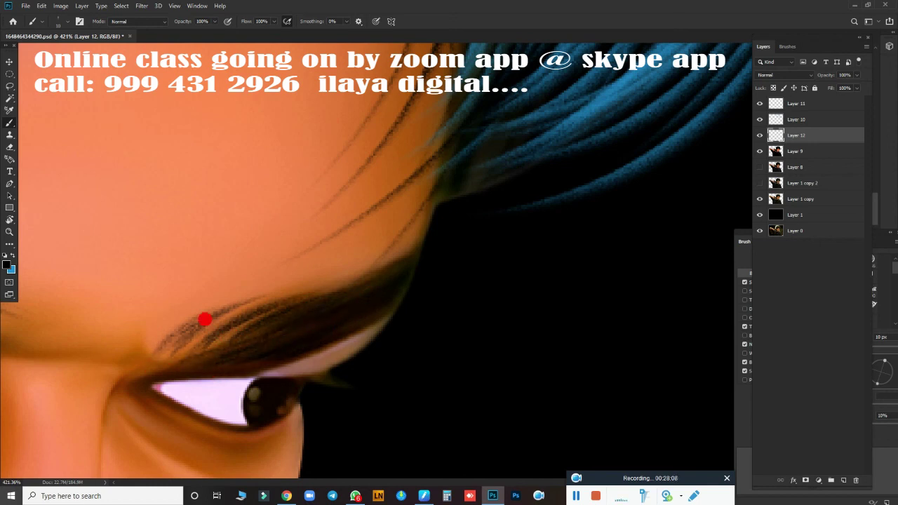
pyautogui.moveTo(204, 319); pyautogui.dragTo(234, 345)
# Swap to blue and add bluish highlights to the upper lashes and outer corner
pyautogui.press('x')
pyautogui.moveTo(145, 358)
pyautogui.mouseDown()
pyautogui.moveTo(372, 292)
pyautogui.moveTo(381, 309)
pyautogui.moveTo(238, 356)
pyautogui.mouseUp()
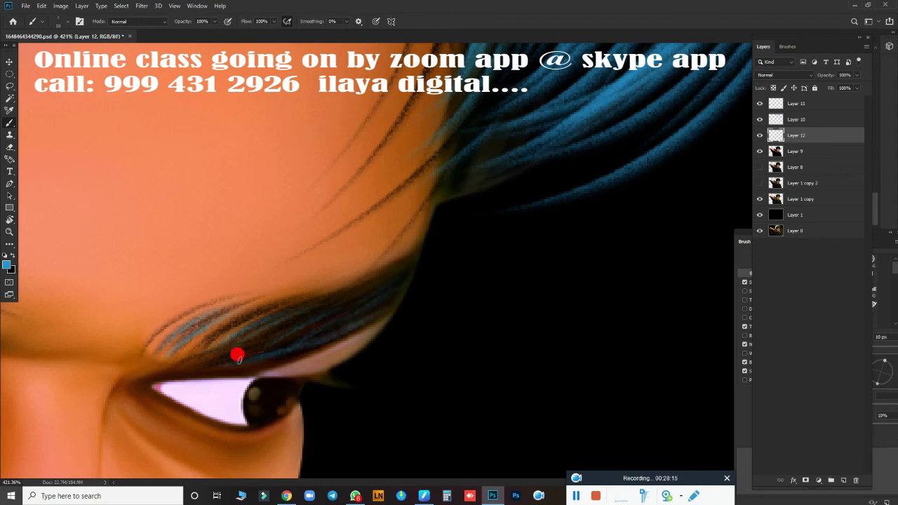
pyautogui.moveTo(300, 376); pyautogui.dragTo(301, 381)
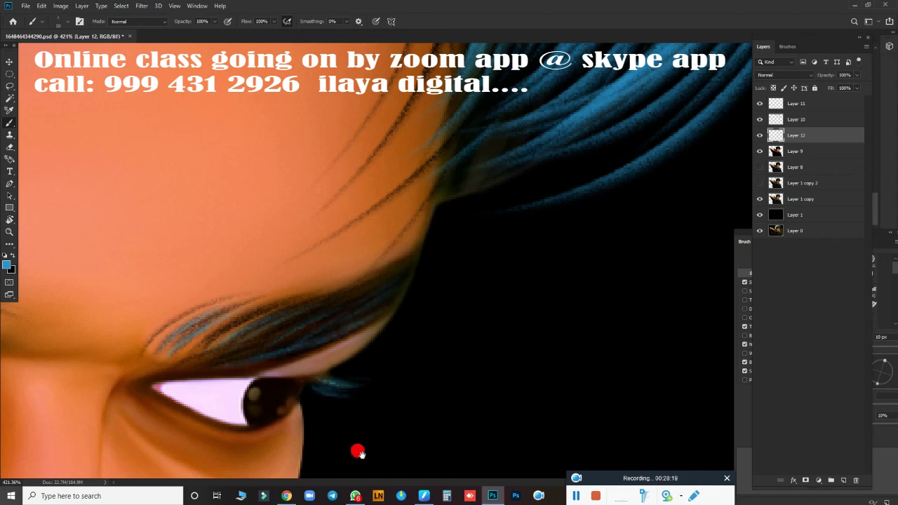
# Zoom out to the whole portrait and frame the eyes, gun and beard
pyautogui.moveTo(357, 449); pyautogui.dragTo(595, 337)
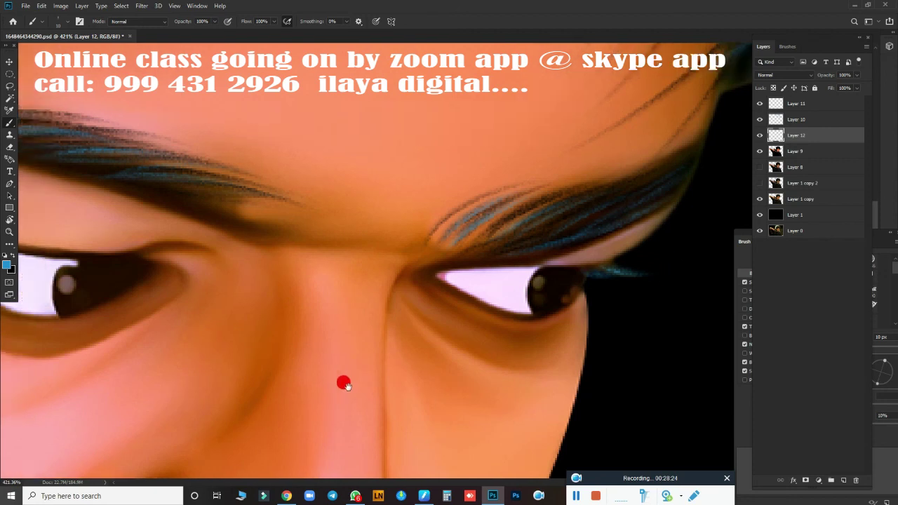
pyautogui.moveTo(572, 269); pyautogui.dragTo(280, 261)
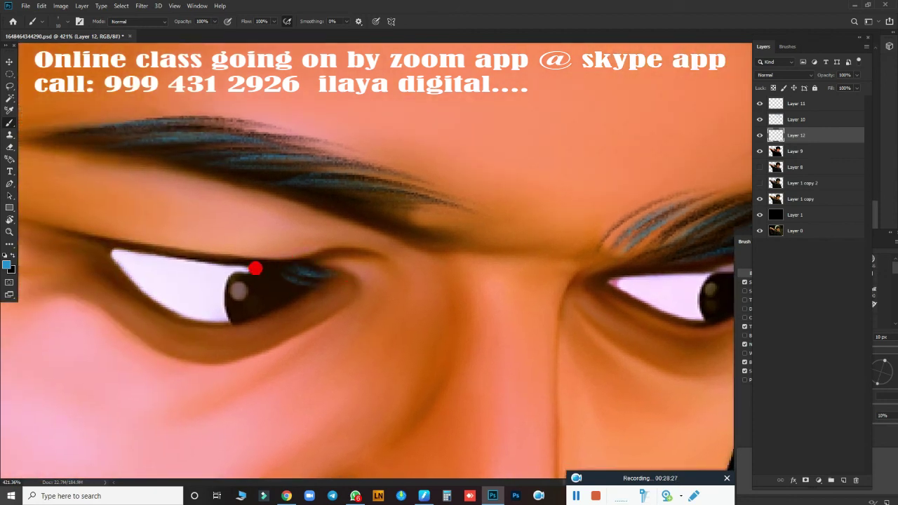
pyautogui.hotkey('ctrl', '0')
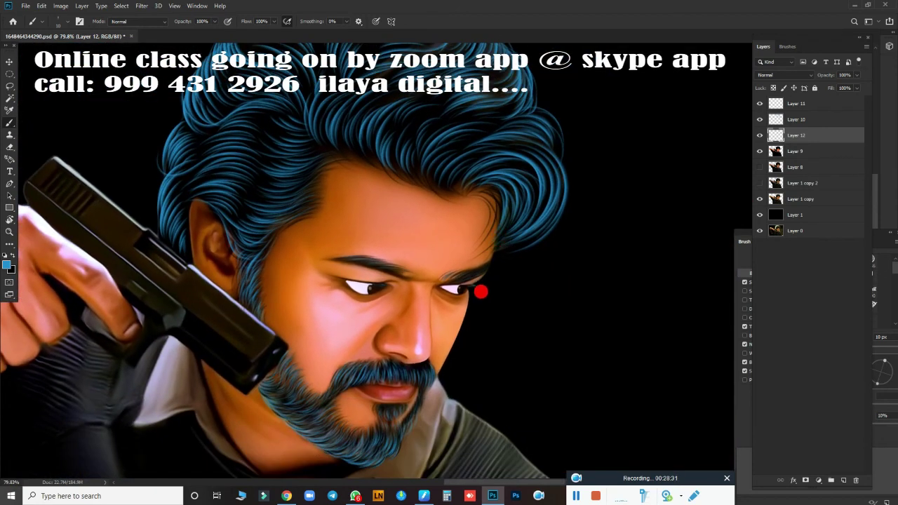
pyautogui.scroll(2, 519, 273)
pyautogui.scroll(2, 360, 289)
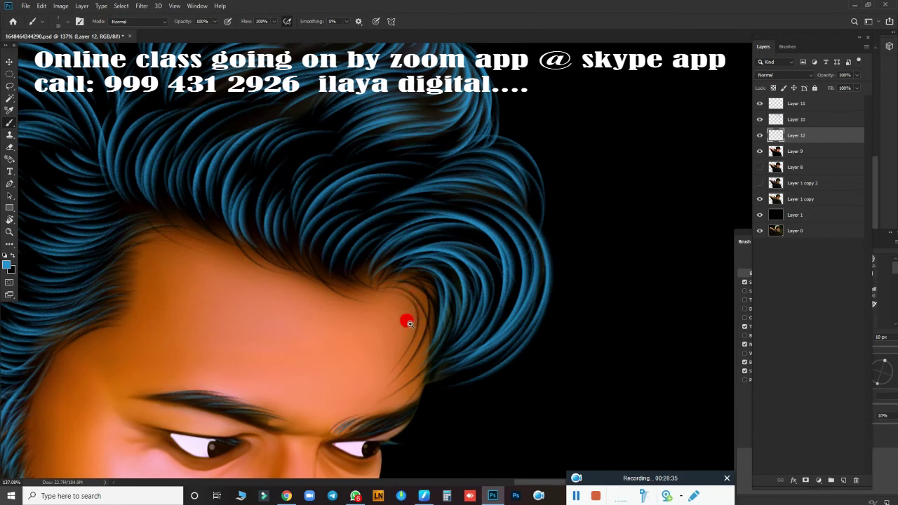
pyautogui.scroll(-3, 447, 360)
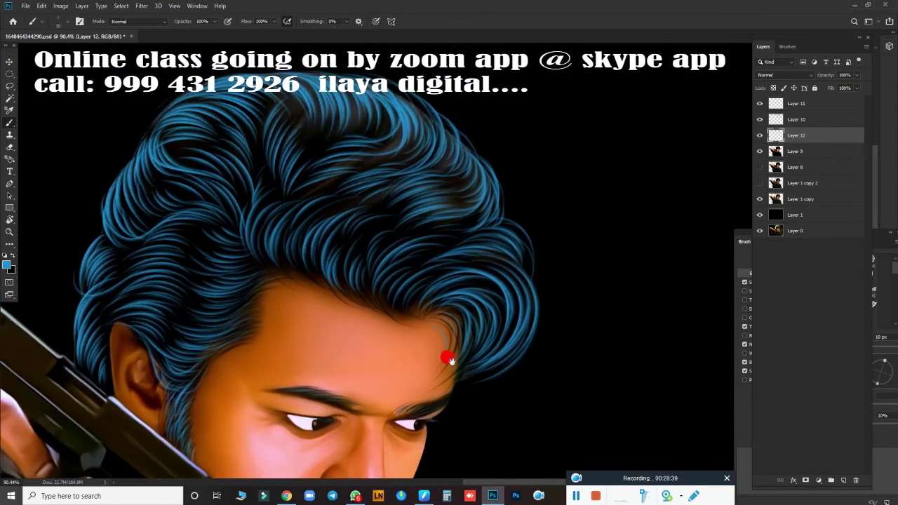
pyautogui.moveTo(451, 360); pyautogui.dragTo(510, 284)
pyautogui.scroll(-2, 497, 324)
pyautogui.scroll(-2, 503, 305)
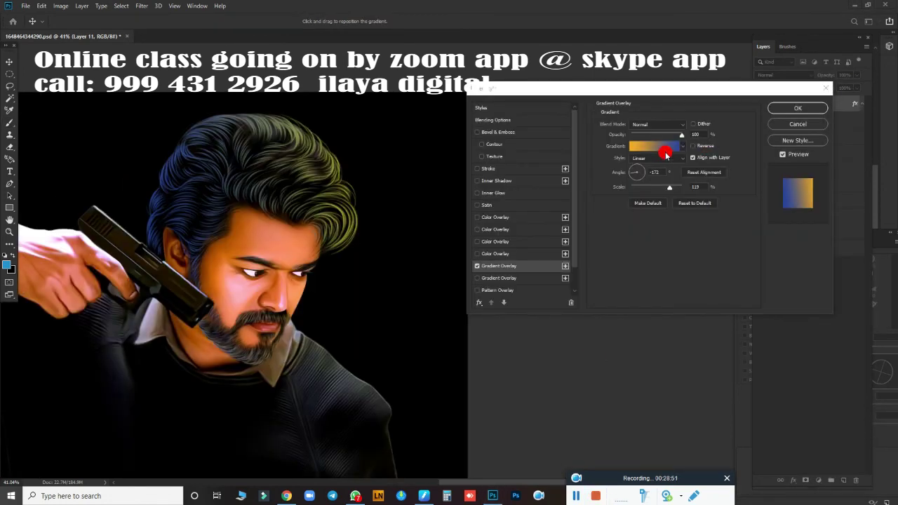
# Confirm the blue-to-gold Gradient Overlay on Layer 11's hair strands
pyautogui.click(667, 187)
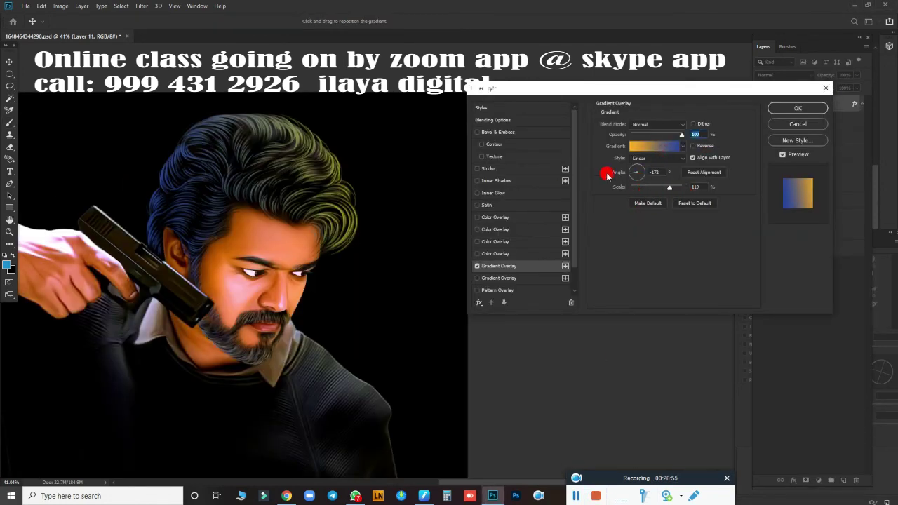
pyautogui.click(786, 109)
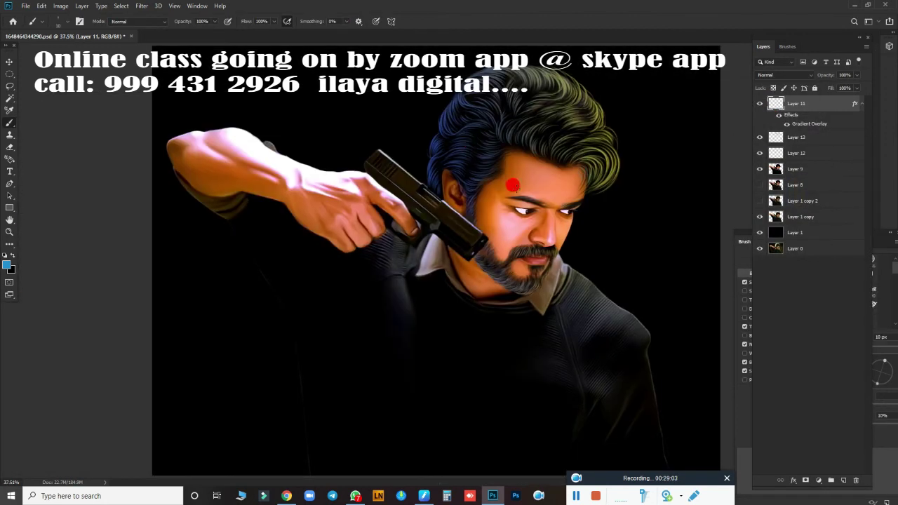
pyautogui.scroll(3, 513, 185)
pyautogui.scroll(-2, 514, 208)
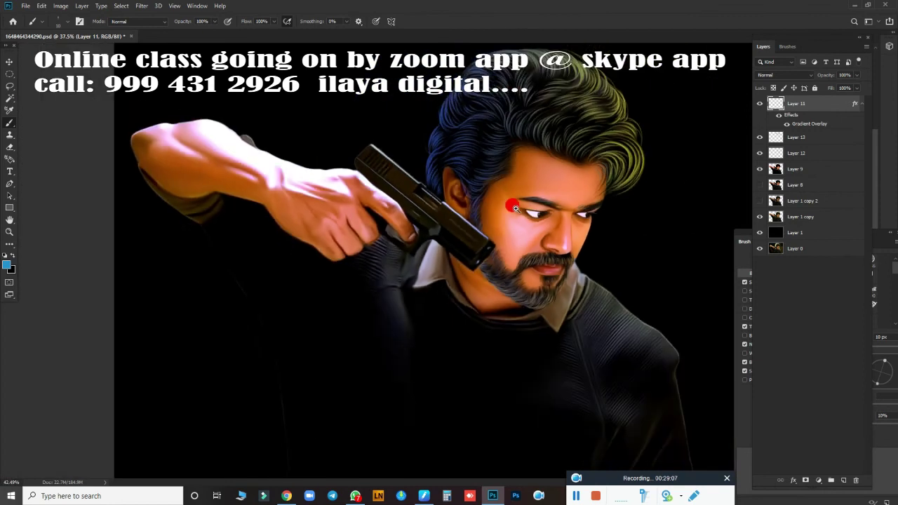
pyautogui.scroll(-1, 514, 208)
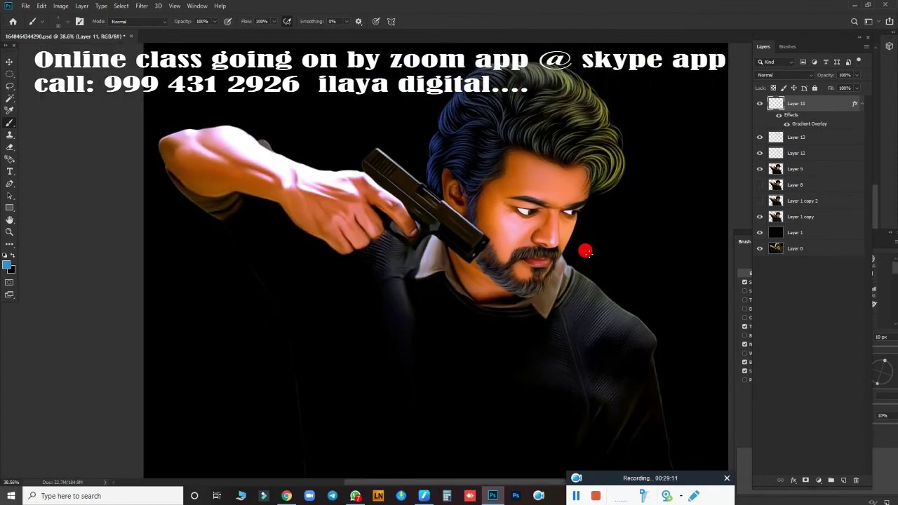
# Merge Layer 11 with a new empty layer into Layer 14
pyautogui.click(839, 481)
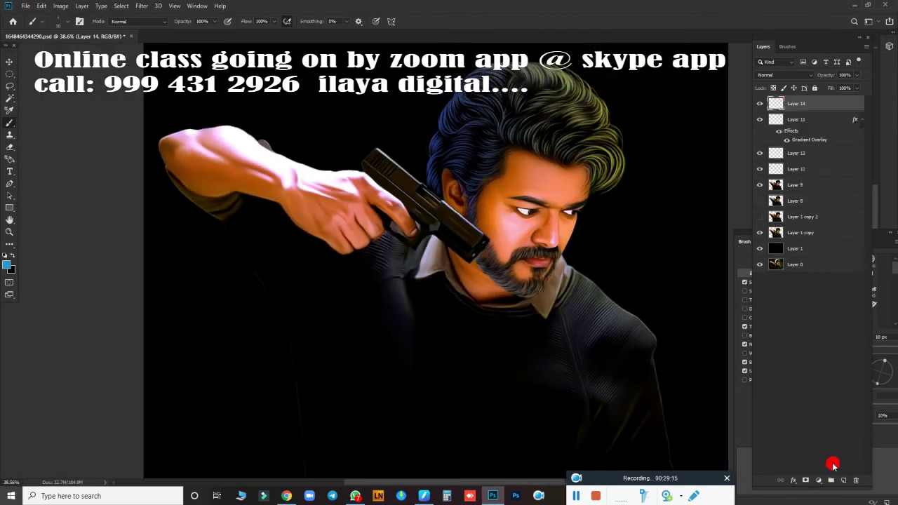
pyautogui.keyDown('shift'); pyautogui.click(807, 122); pyautogui.keyUp('shift')
pyautogui.hotkey('ctrl', 'e')
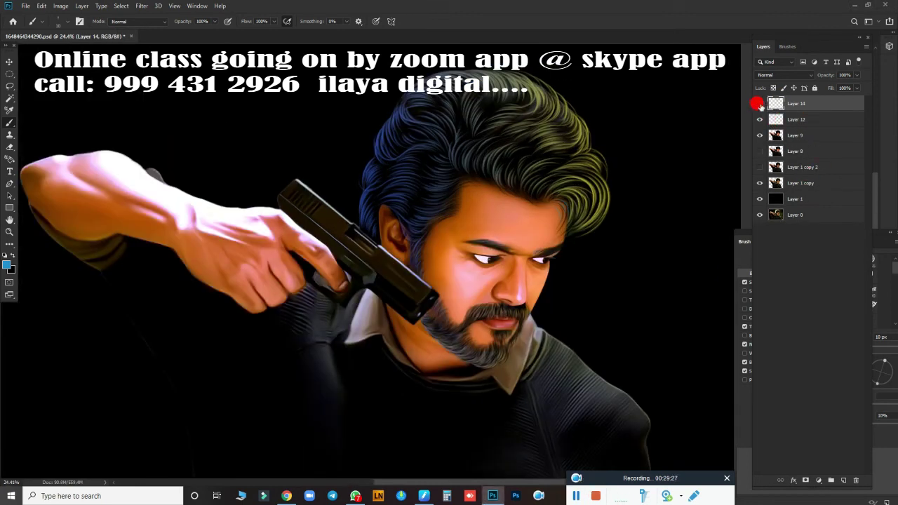
# Make Layer 9 the working layer with Layer 14's coloured hair hidden
pyautogui.click(759, 104)
pyautogui.click(759, 104)
pyautogui.click(793, 137)
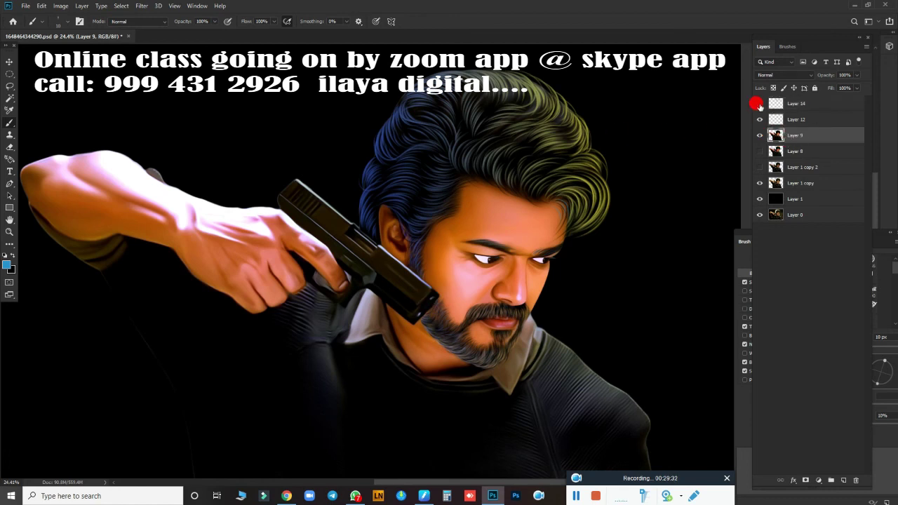
pyautogui.click(759, 104)
# Lasso the background area around the hair and feather the selection
pyautogui.press('l')
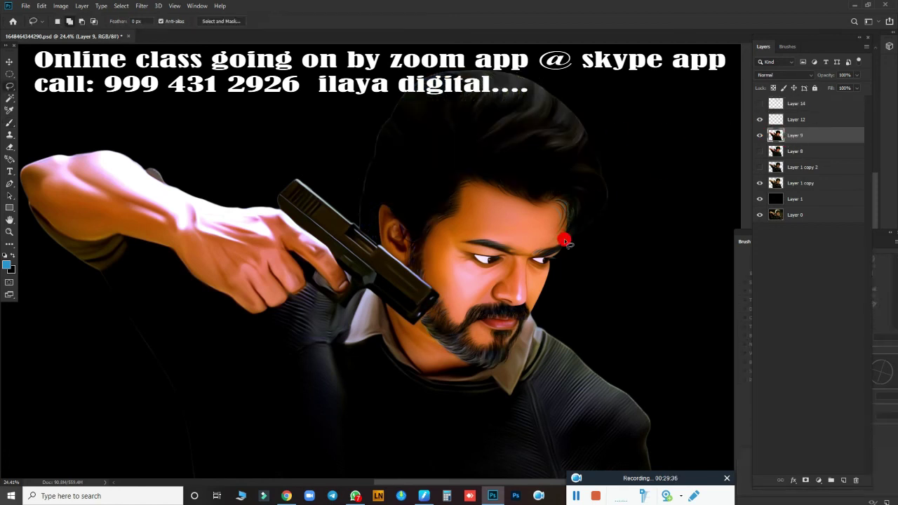
pyautogui.moveTo(446, 159)
pyautogui.mouseDown()
pyautogui.moveTo(363, 225)
pyautogui.moveTo(346, 194)
pyautogui.moveTo(709, 201)
pyautogui.moveTo(625, 259)
pyautogui.moveTo(576, 246)
pyautogui.mouseUp()
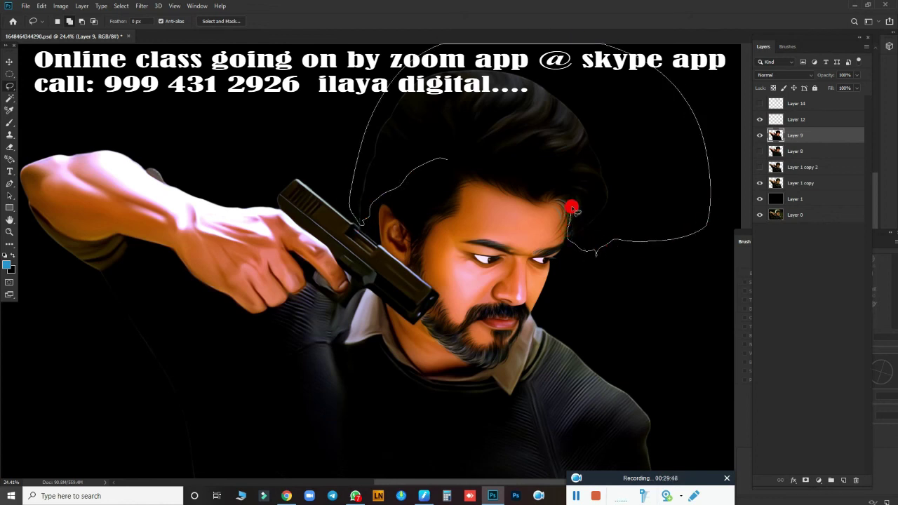
pyautogui.moveTo(573, 208)
pyautogui.mouseDown()
pyautogui.moveTo(540, 179)
pyautogui.moveTo(484, 160)
pyautogui.mouseUp()
pyautogui.hotkey('shift', 'F5')
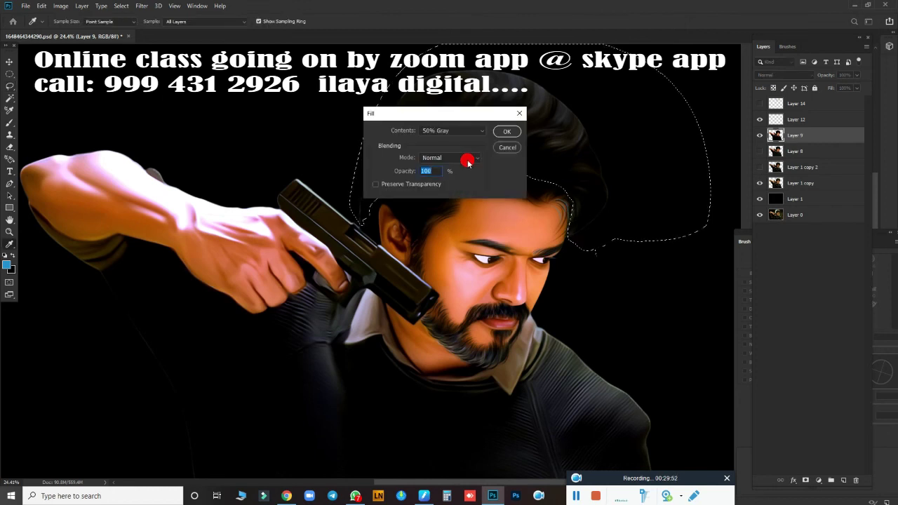
pyautogui.click(507, 148)
pyautogui.hotkey('shift', 'F6')
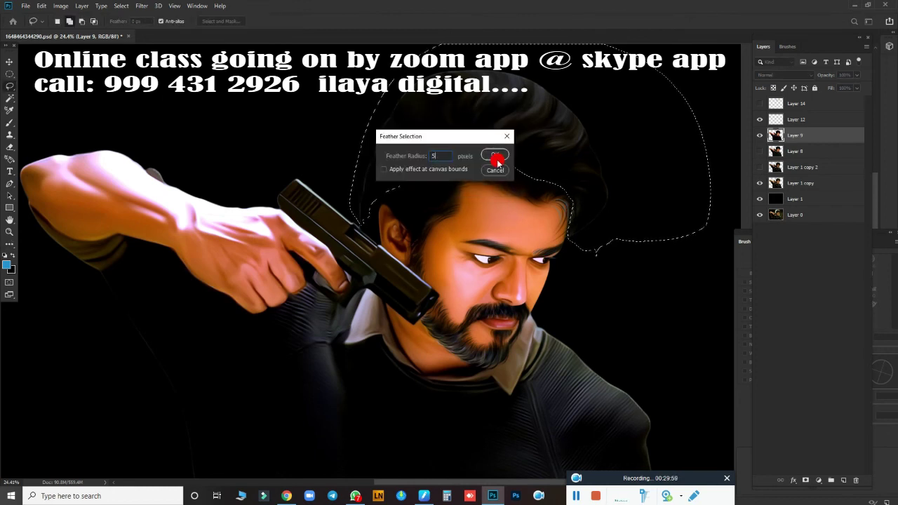
pyautogui.click(496, 160)
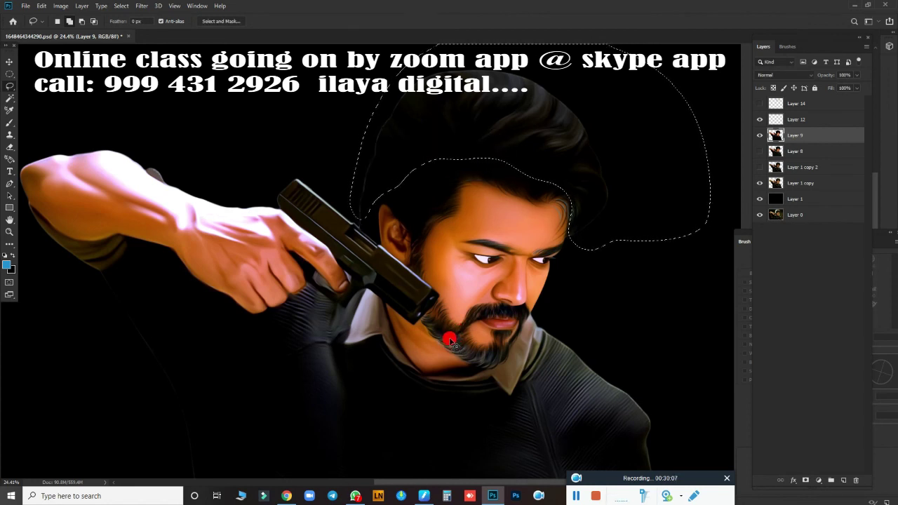
# Darken the selection on Layer 9 with Hue/Saturation Lightness -94, then deselect
pyautogui.hotkey('ctrl', 'u')
pyautogui.moveTo(748, 317); pyautogui.dragTo(705, 321)
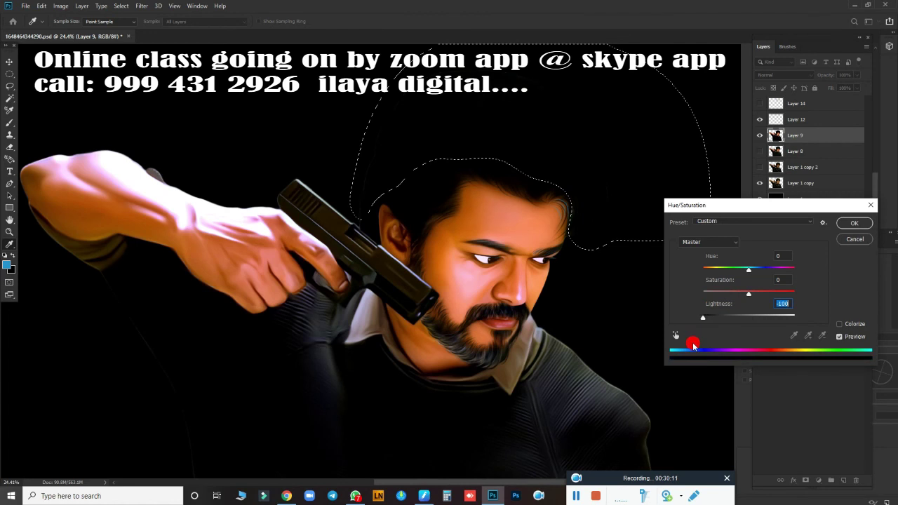
pyautogui.click(853, 239)
pyautogui.click(800, 103)
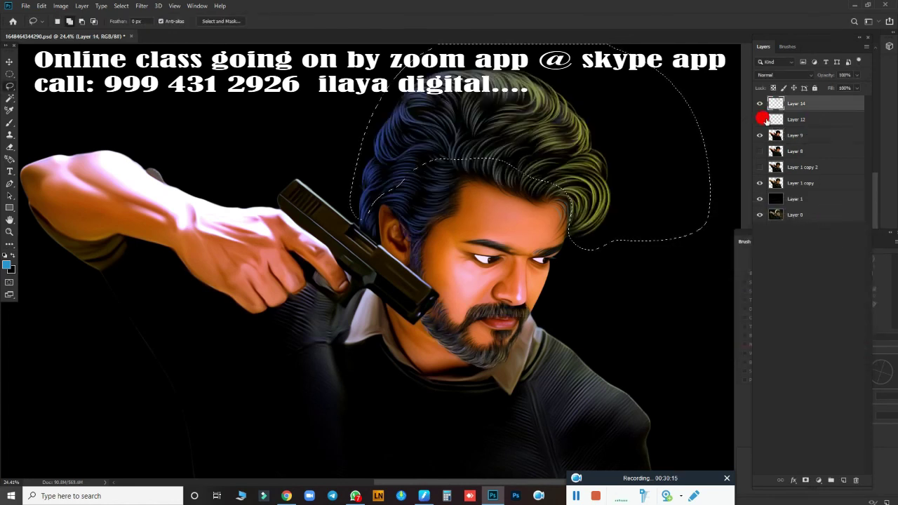
pyautogui.click(819, 136)
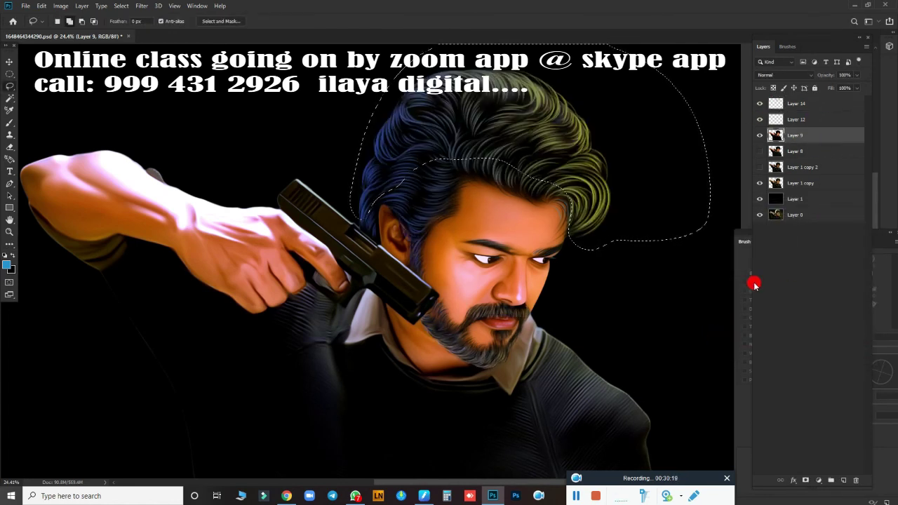
pyautogui.hotkey('ctrl', 'u')
pyautogui.moveTo(748, 317); pyautogui.dragTo(704, 319)
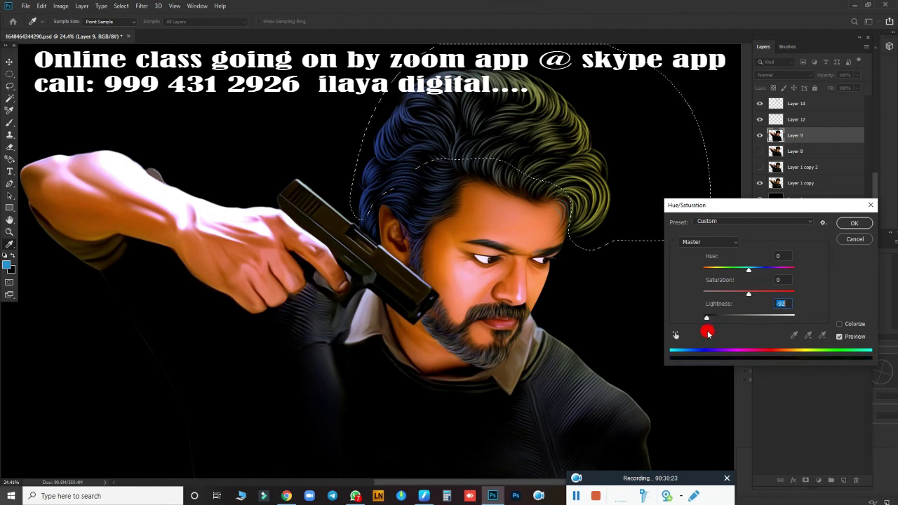
pyautogui.click(853, 223)
pyautogui.hotkey('ctrl', 'd')
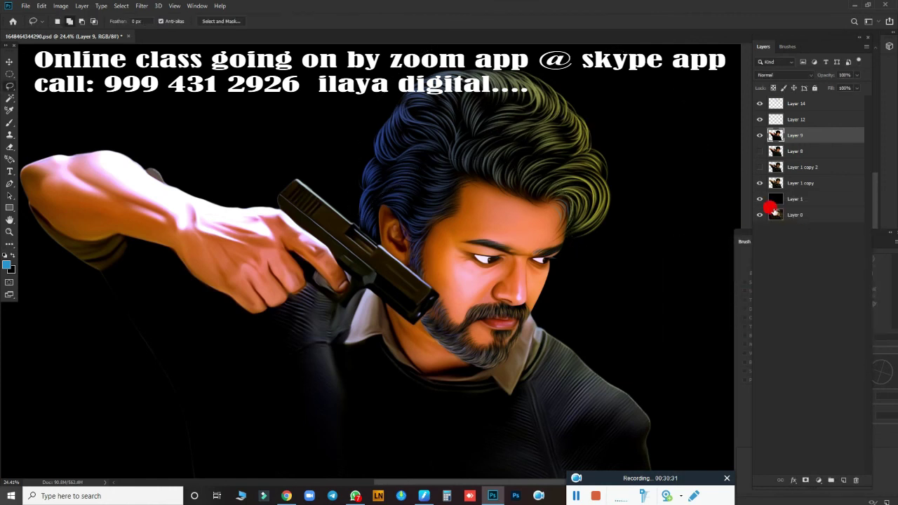
pyautogui.scroll(-3, 621, 172)
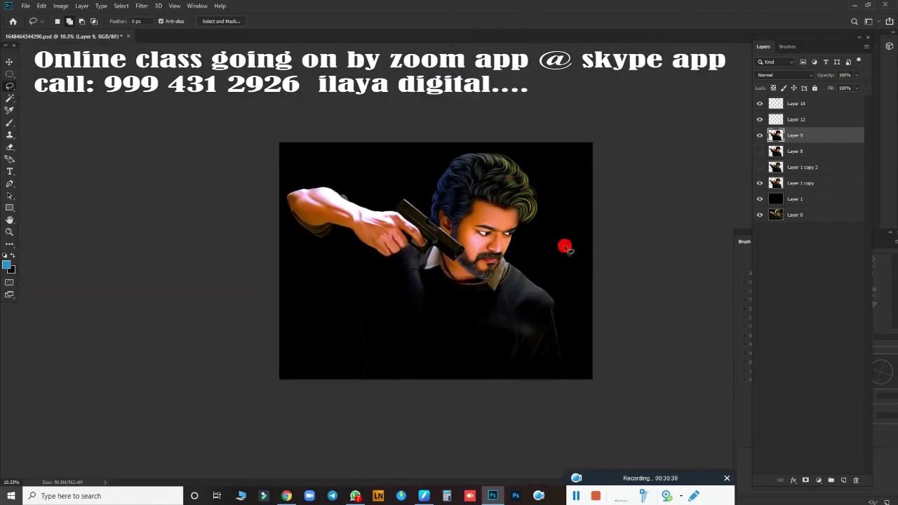
# Toggle Layers 9, 12 and 14 off and on to compare with the original photo
pyautogui.scroll(2, 565, 249)
pyautogui.scroll(2, 575, 260)
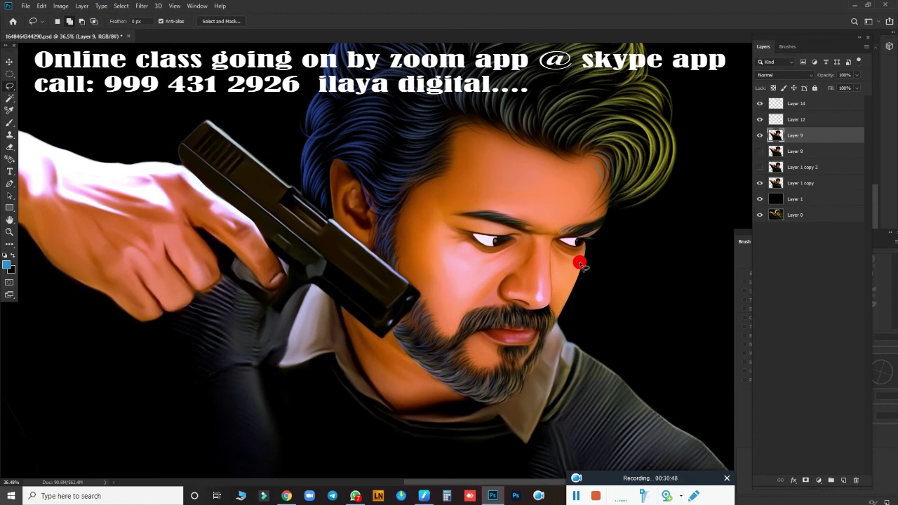
pyautogui.scroll(-2, 674, 340)
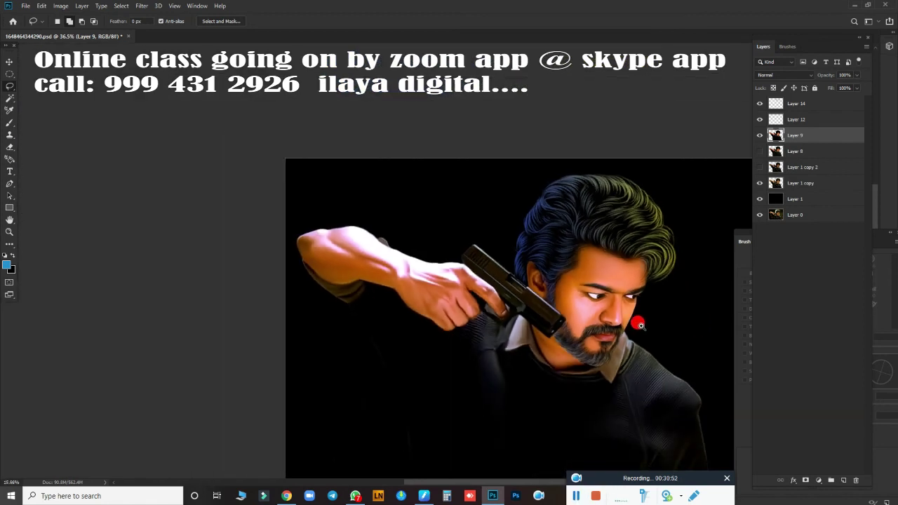
pyautogui.scroll(1, 640, 325)
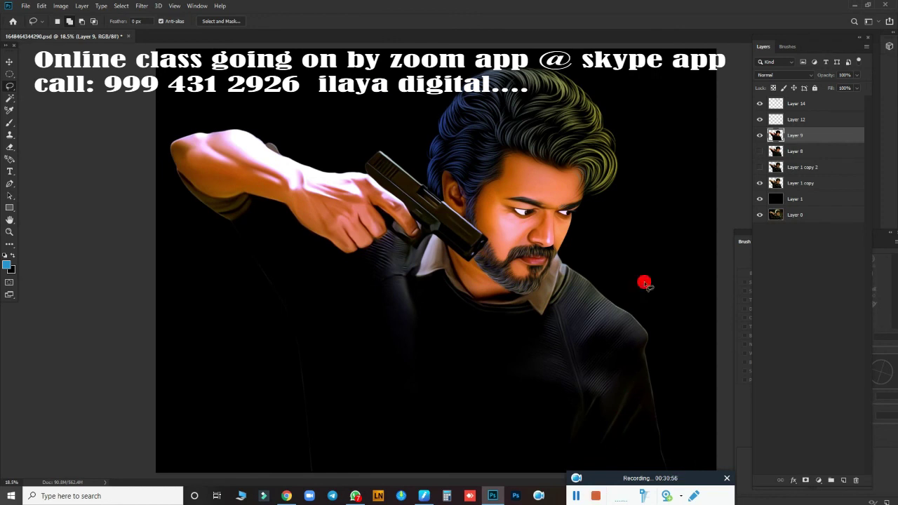
pyautogui.moveTo(757, 135); pyautogui.dragTo(757, 103)
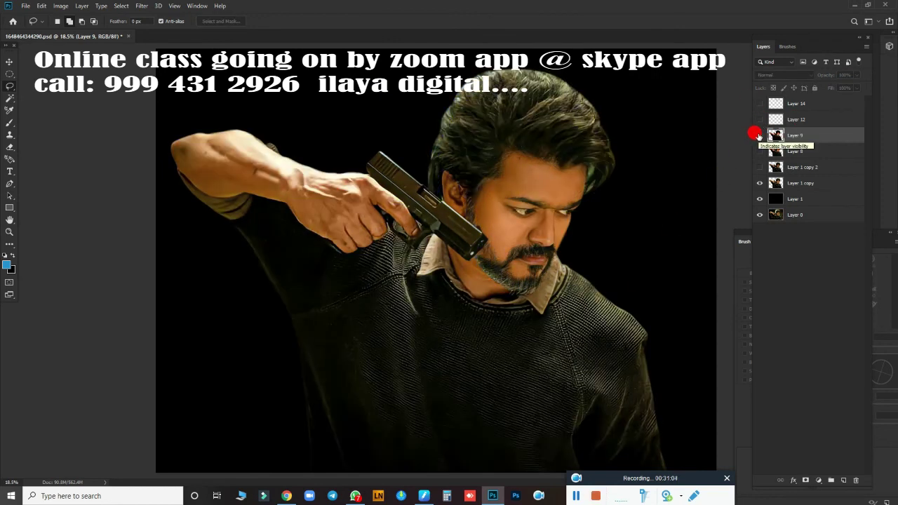
pyautogui.click(759, 135)
pyautogui.click(758, 135)
pyautogui.click(758, 134)
pyautogui.click(759, 134)
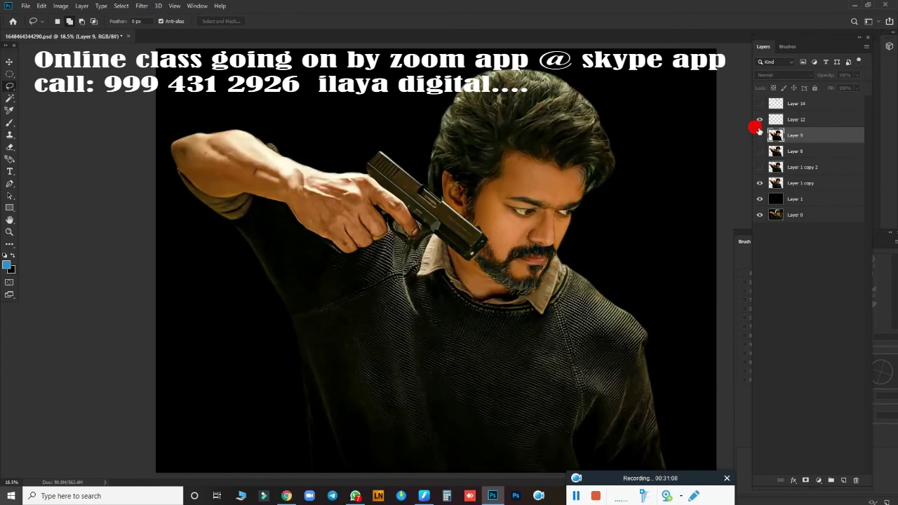
pyautogui.moveTo(758, 134); pyautogui.dragTo(758, 103)
# Group Layer 14 through Layer 1 copy 2 into Group 1 and add a merged copy
pyautogui.scroll(3, 617, 235)
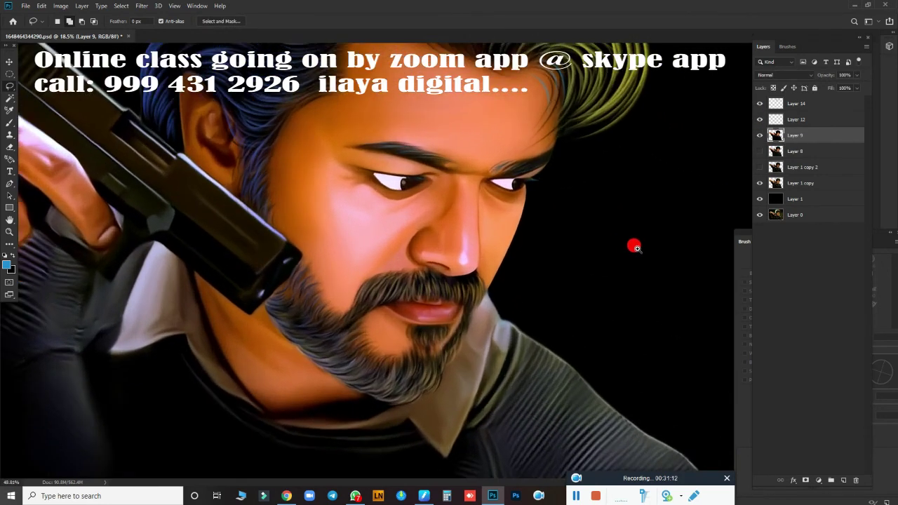
pyautogui.scroll(2, 635, 245)
pyautogui.scroll(-5, 638, 245)
pyautogui.scroll(1, 613, 241)
pyautogui.scroll(1, 614, 241)
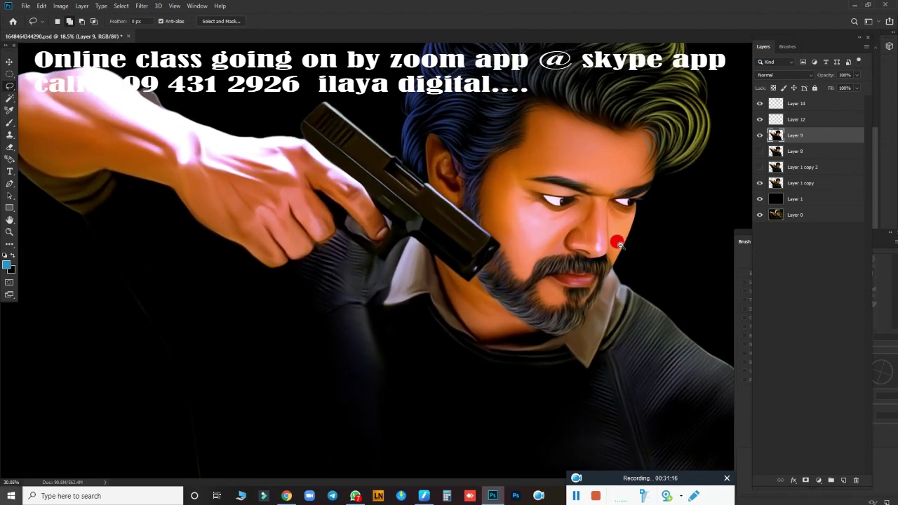
pyautogui.keyDown('shift'); pyautogui.click(808, 120); pyautogui.keyUp('shift')
pyautogui.keyDown('shift'); pyautogui.click(810, 153); pyautogui.keyUp('shift')
pyautogui.keyDown('shift'); pyautogui.click(810, 168); pyautogui.keyUp('shift')
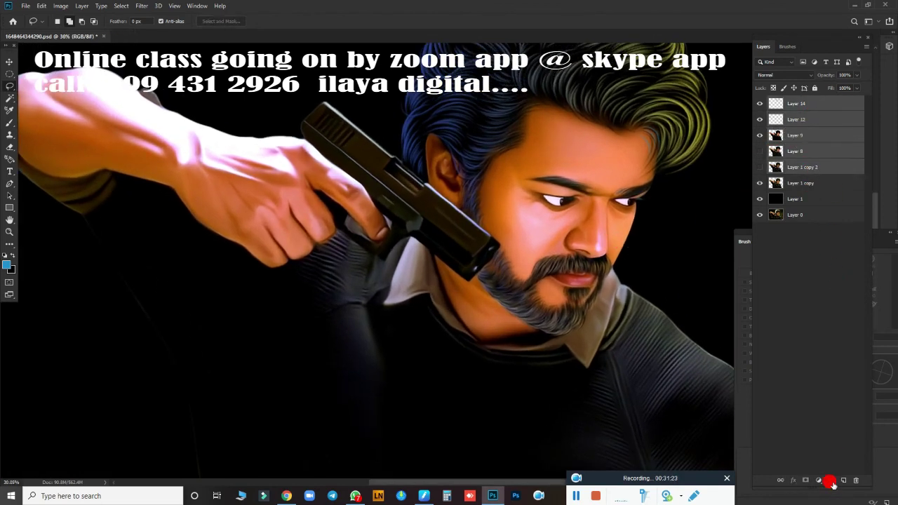
pyautogui.click(831, 480)
pyautogui.hotkey('ctrl', 'j')
pyautogui.hotkey('ctrl', 'e')
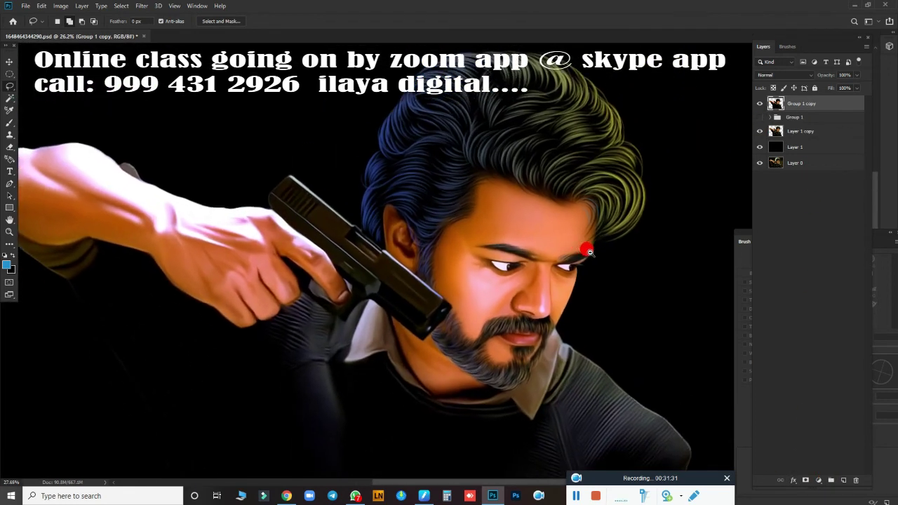
# Compare the merged copy and choose the watermark logo brush preset
pyautogui.click(760, 104)
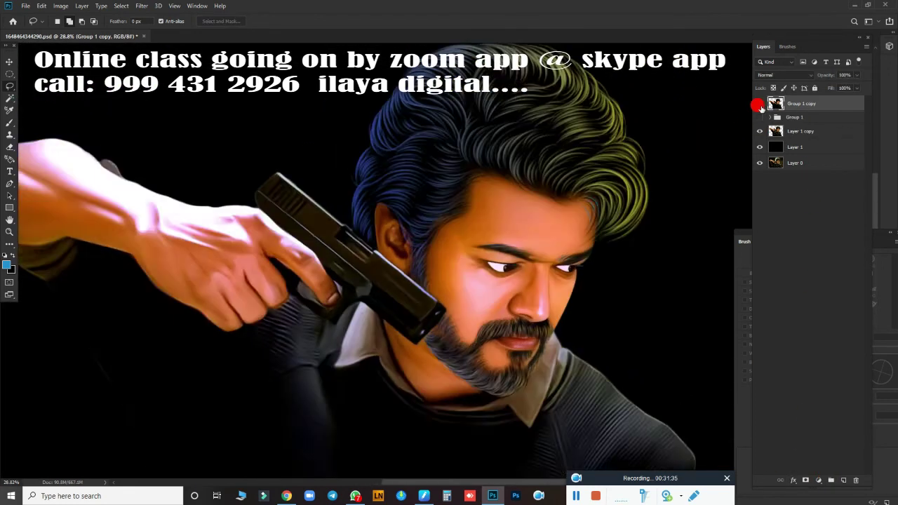
pyautogui.click(760, 105)
pyautogui.press('b')
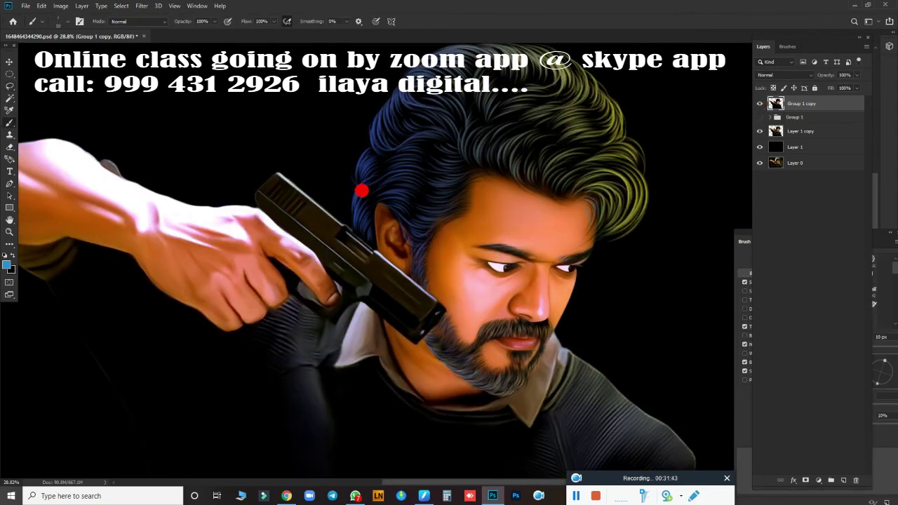
pyautogui.rightClick(374, 197)
pyautogui.click(439, 327)
pyautogui.click(481, 35)
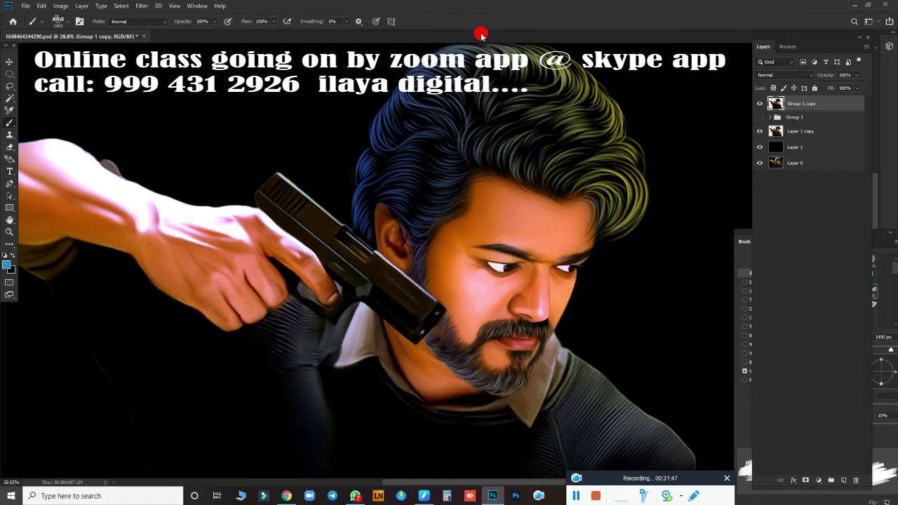
# Stamp the blue 'digital art PONDICHERRY' logo in the upper-left above the man's arm
pyautogui.click(144, 61)
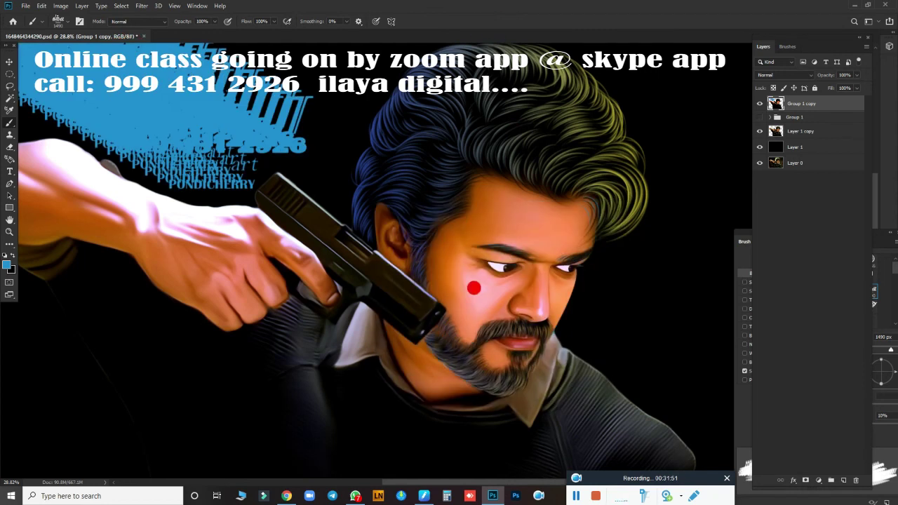
pyautogui.hotkey('ctrl', 'z')
pyautogui.click(203, 182)
pyautogui.hotkey('ctrl', 'z')
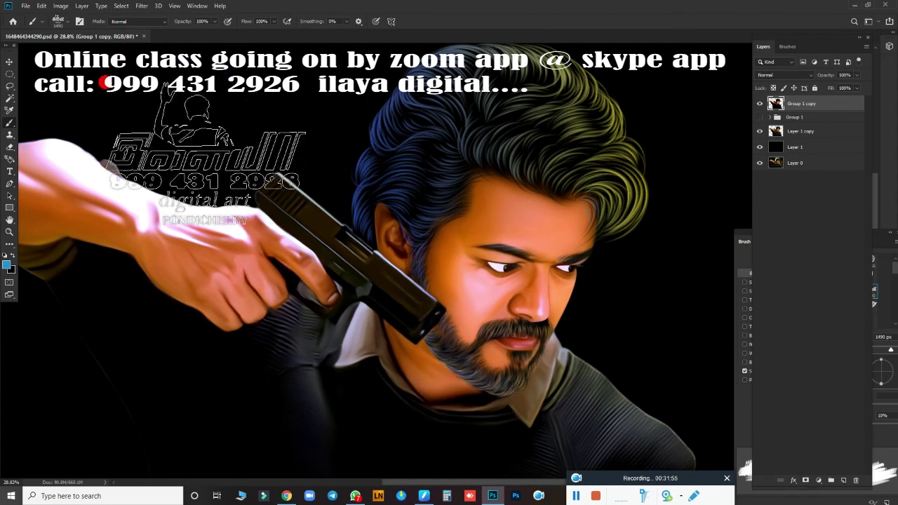
pyautogui.click(204, 128)
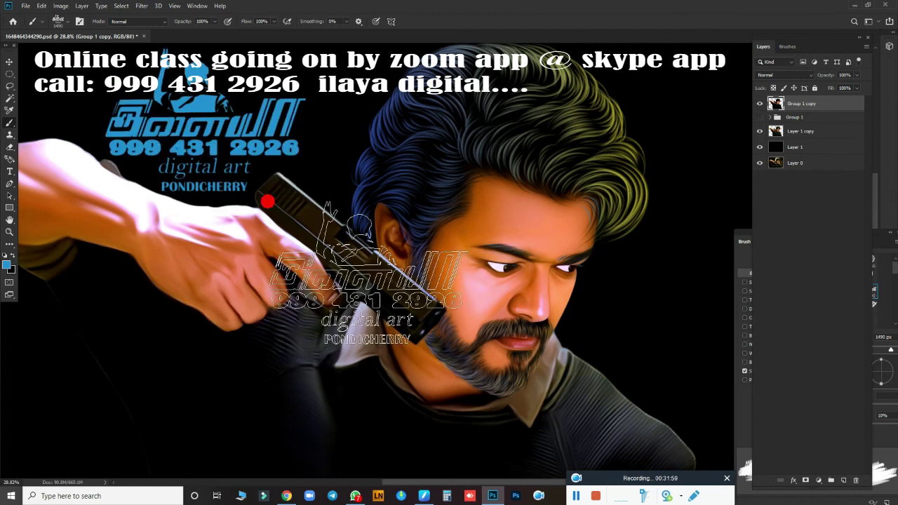
pyautogui.scroll(-3, 649, 98)
pyautogui.scroll(3, 649, 99)
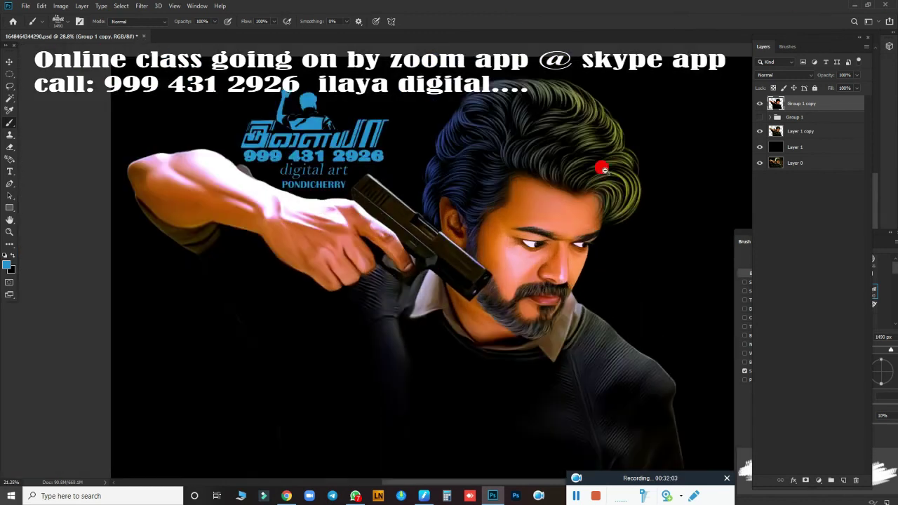